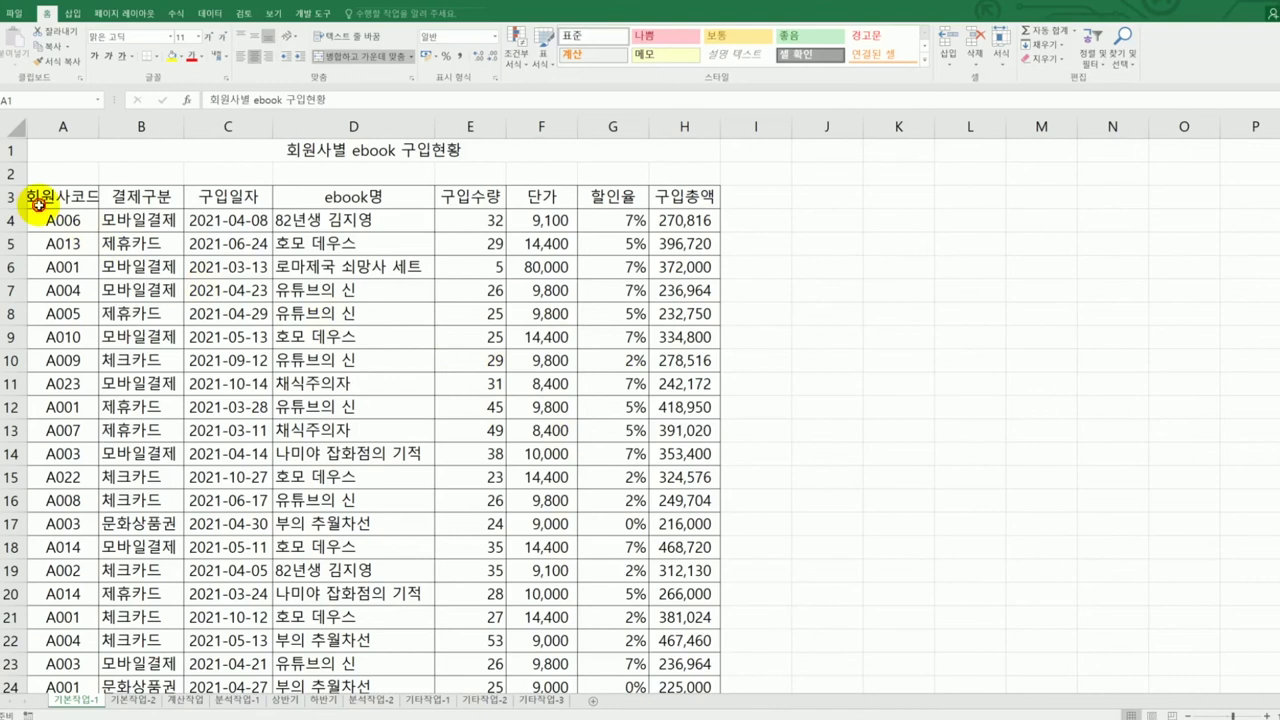
left_click_drag(34, 200, 686, 643)
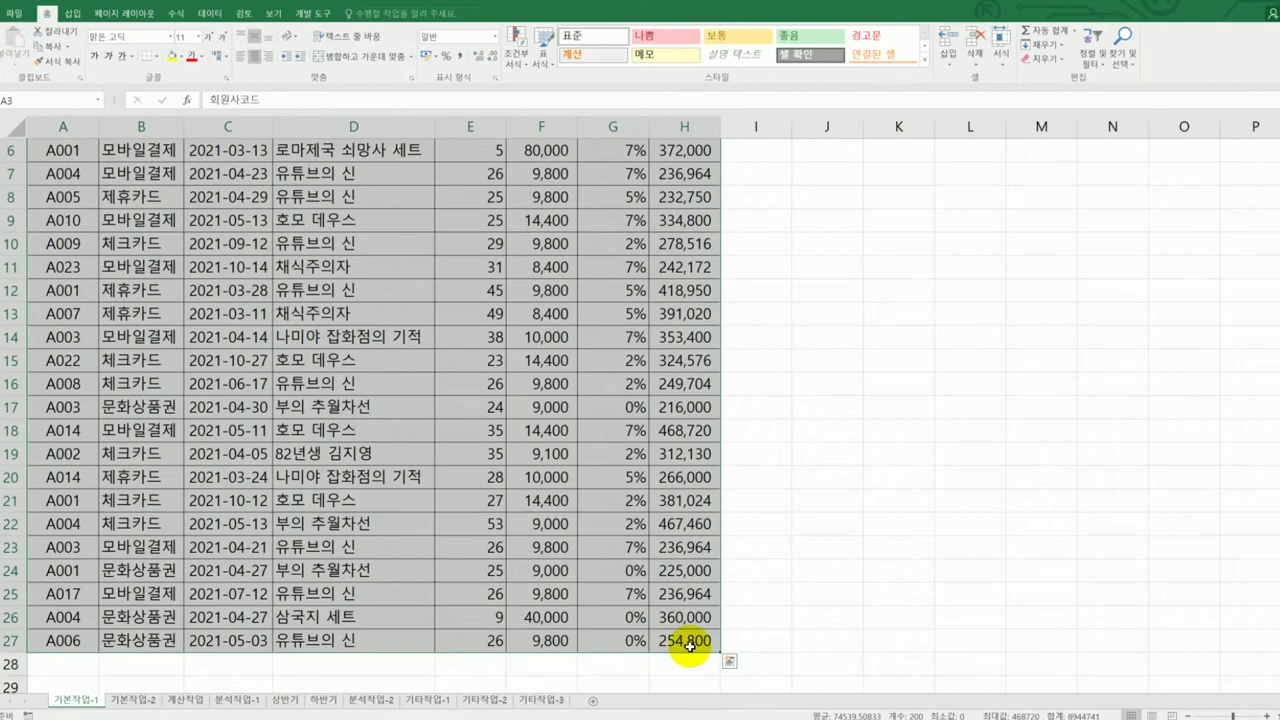
scroll(482, 456, "down", 3)
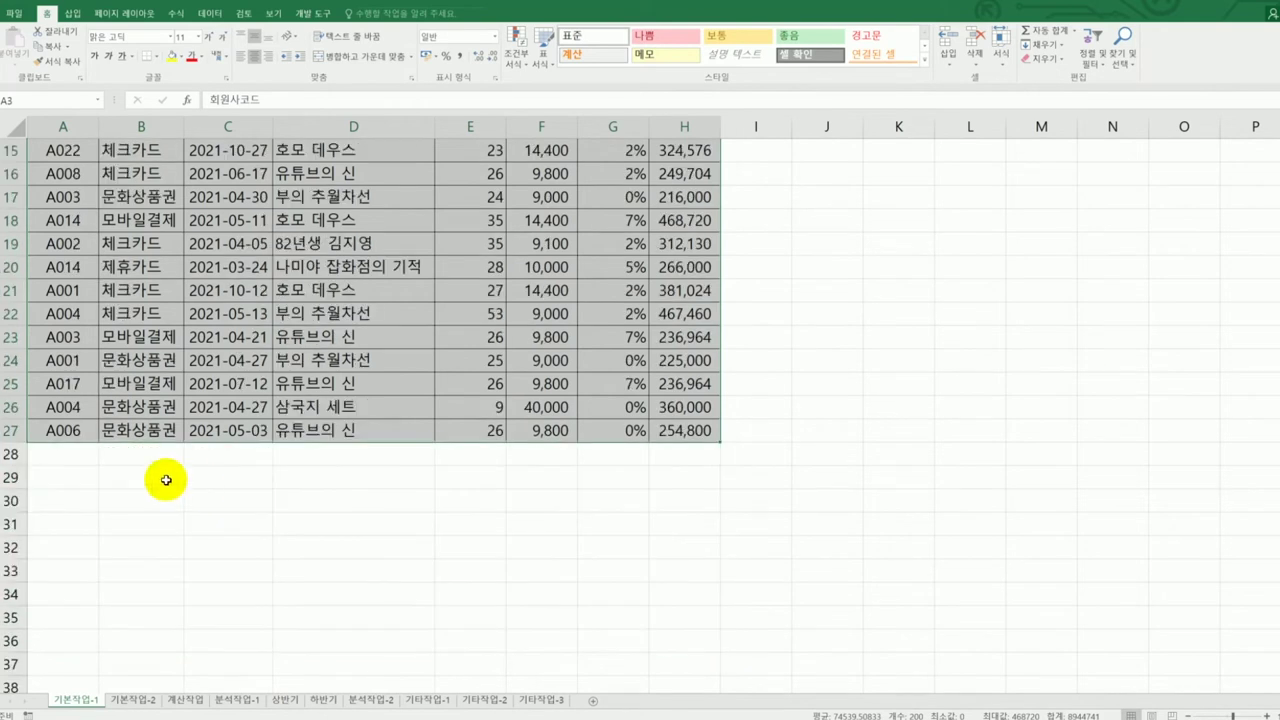
left_click(58, 566)
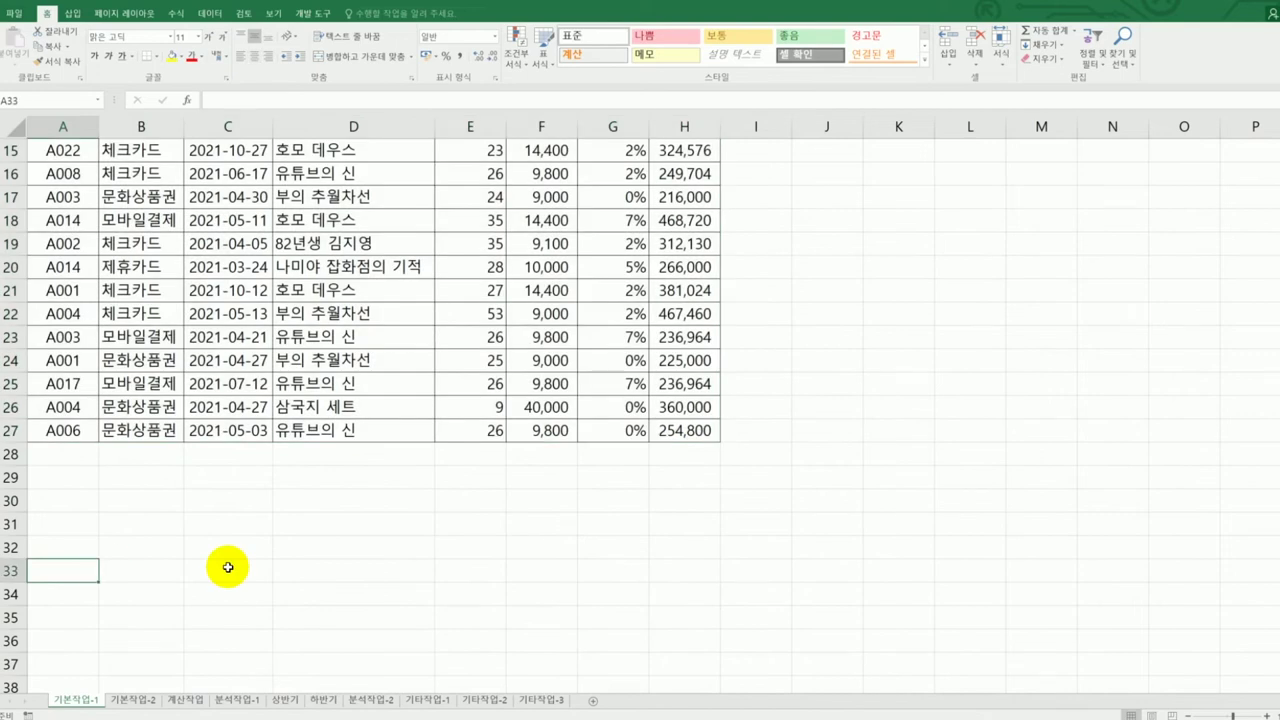
Enter the heading 조건 in cell A30 below the purchase table
left_click(76, 506)
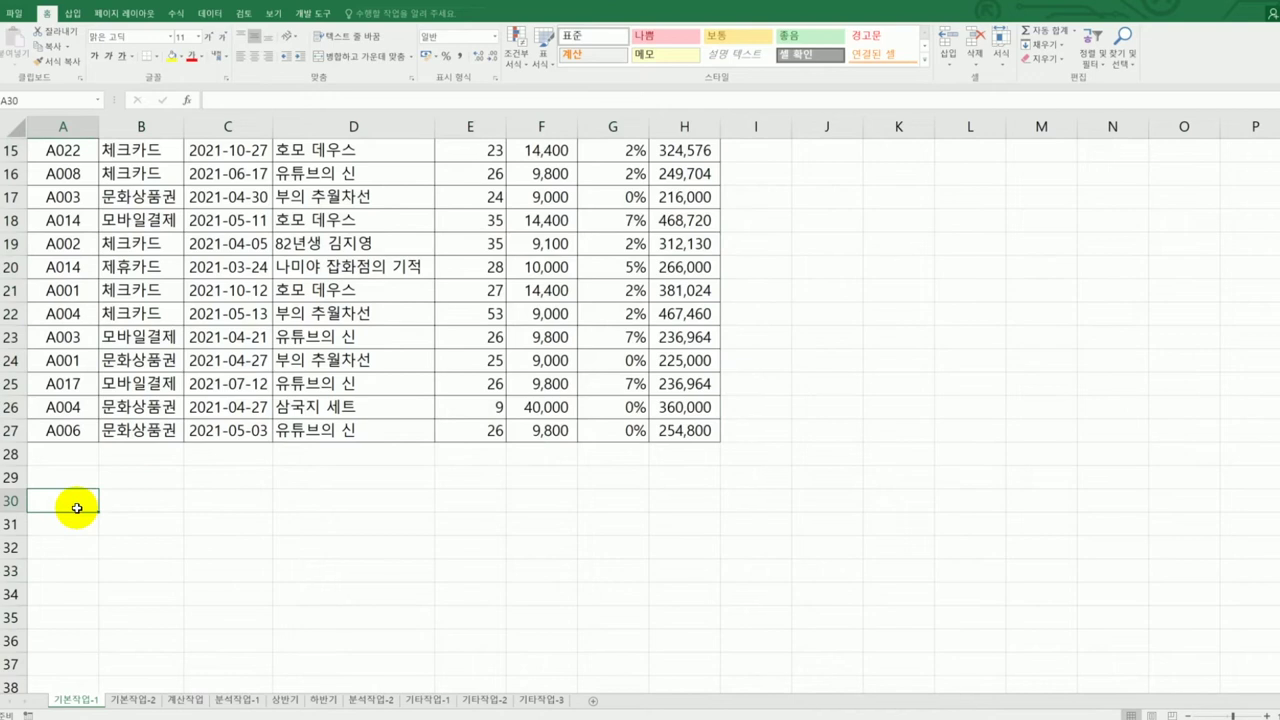
type("wh")
key("BackSpace")
key("BackSpace")
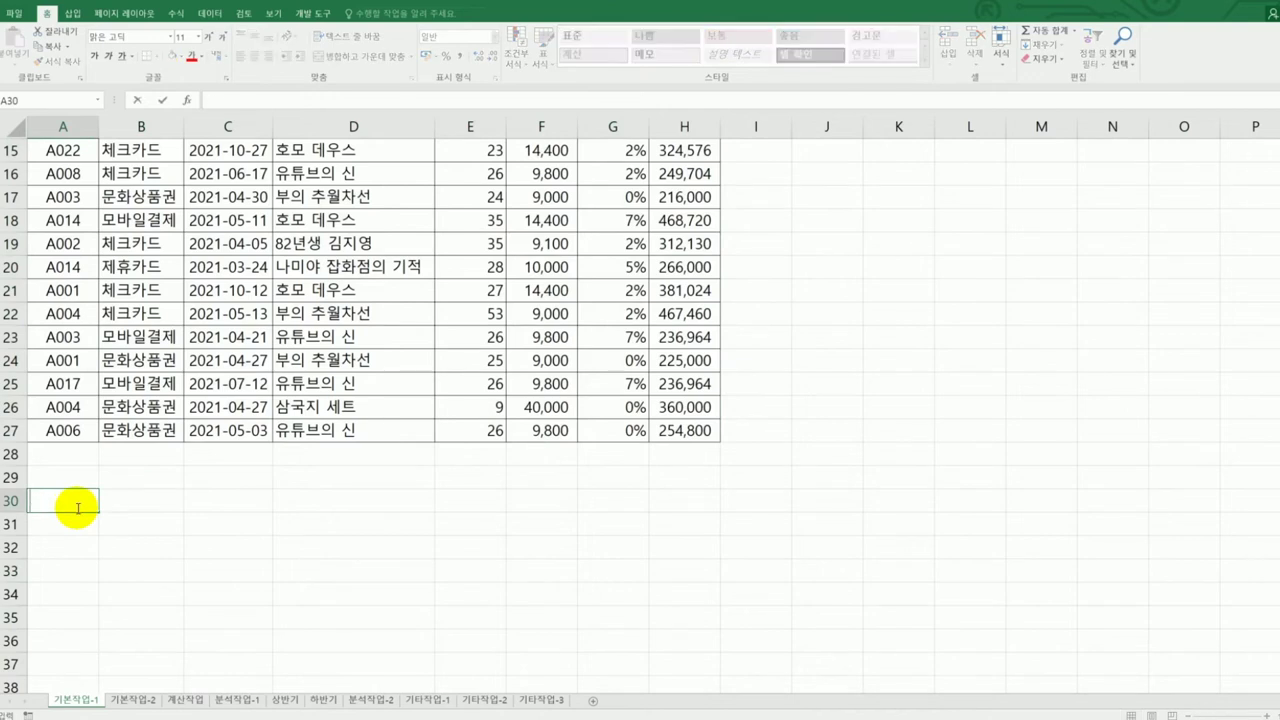
type("조건")
key("Return")
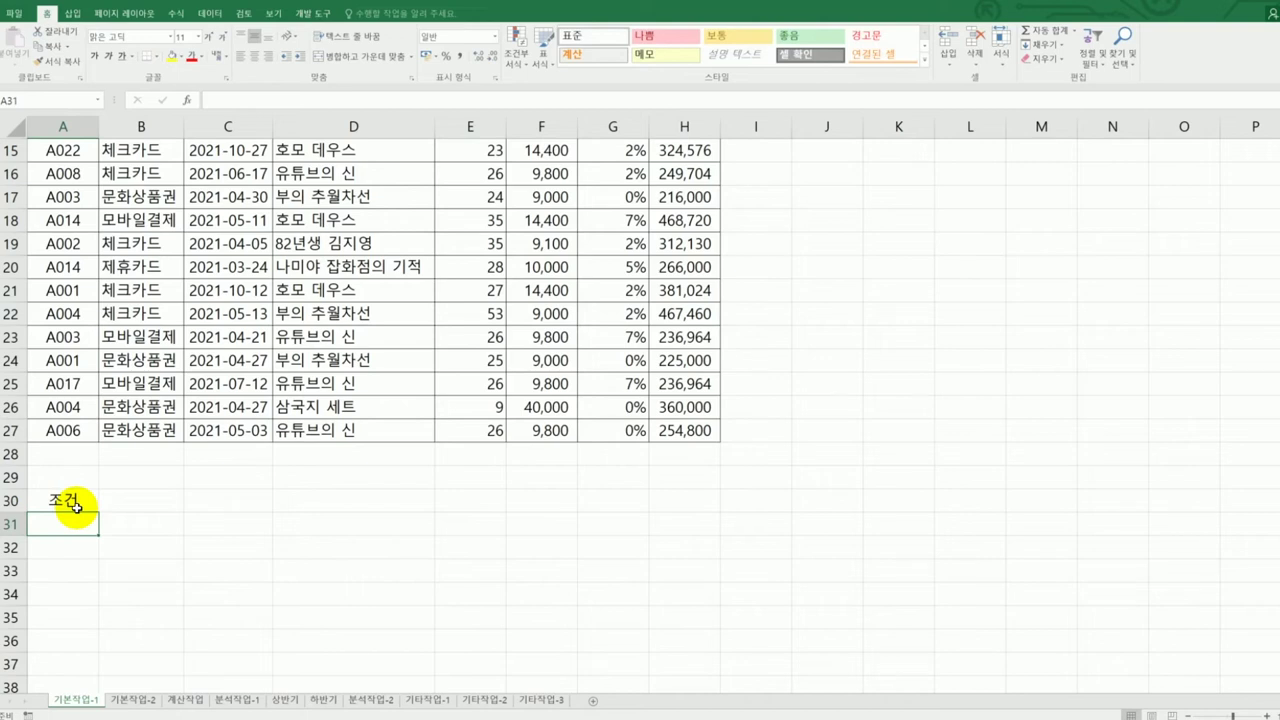
Start a RANK.EQ formula in A31 with H4, the first 구입총액 value, as the number to rank
type("=")
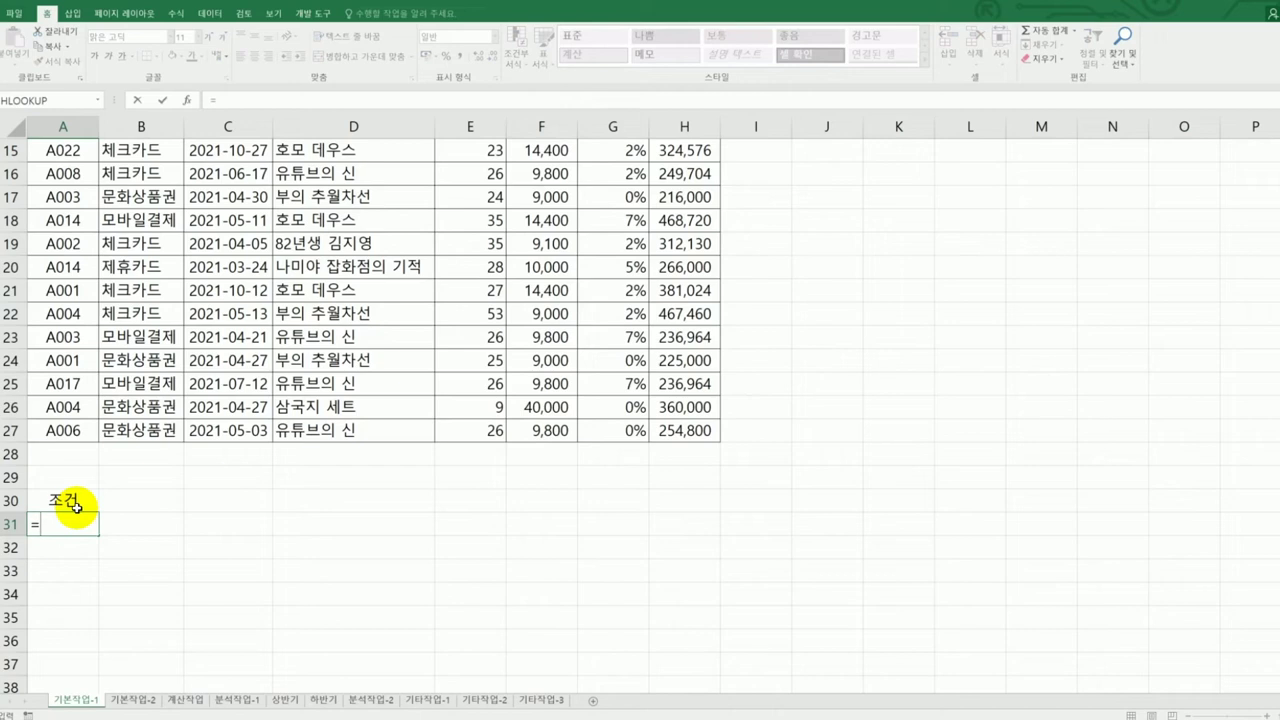
type("rank.eq")
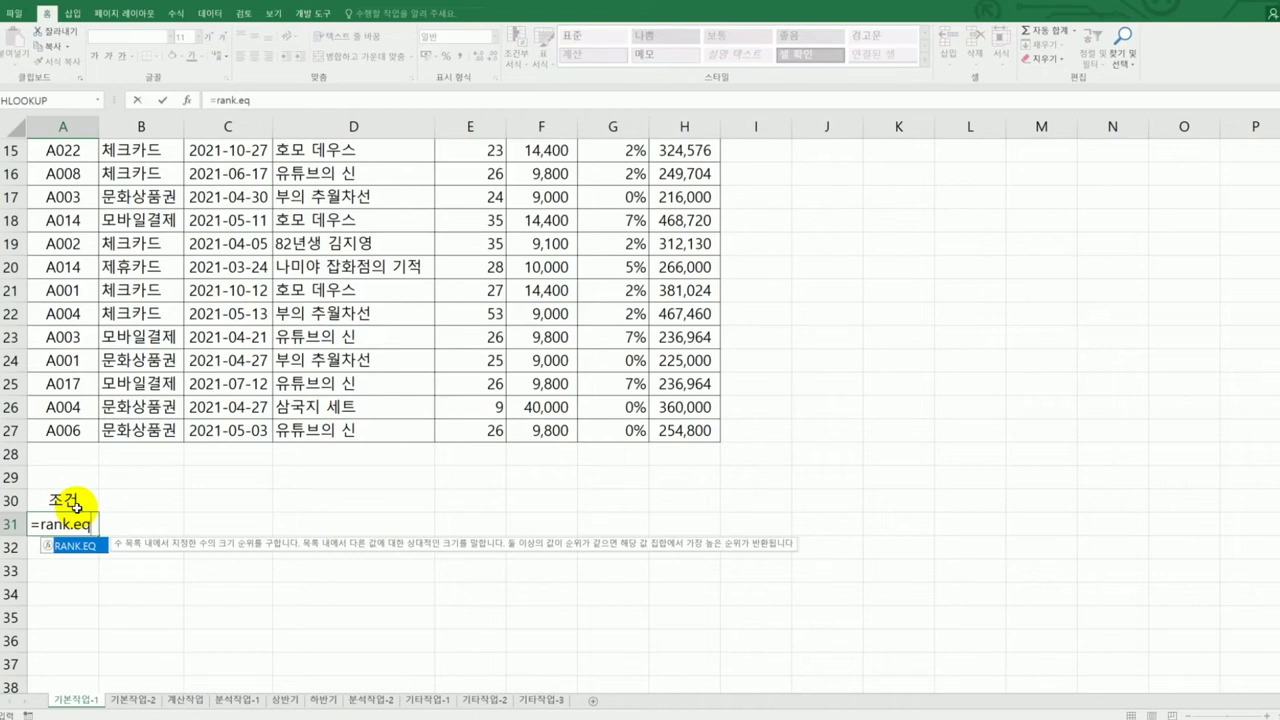
double_click(90, 548)
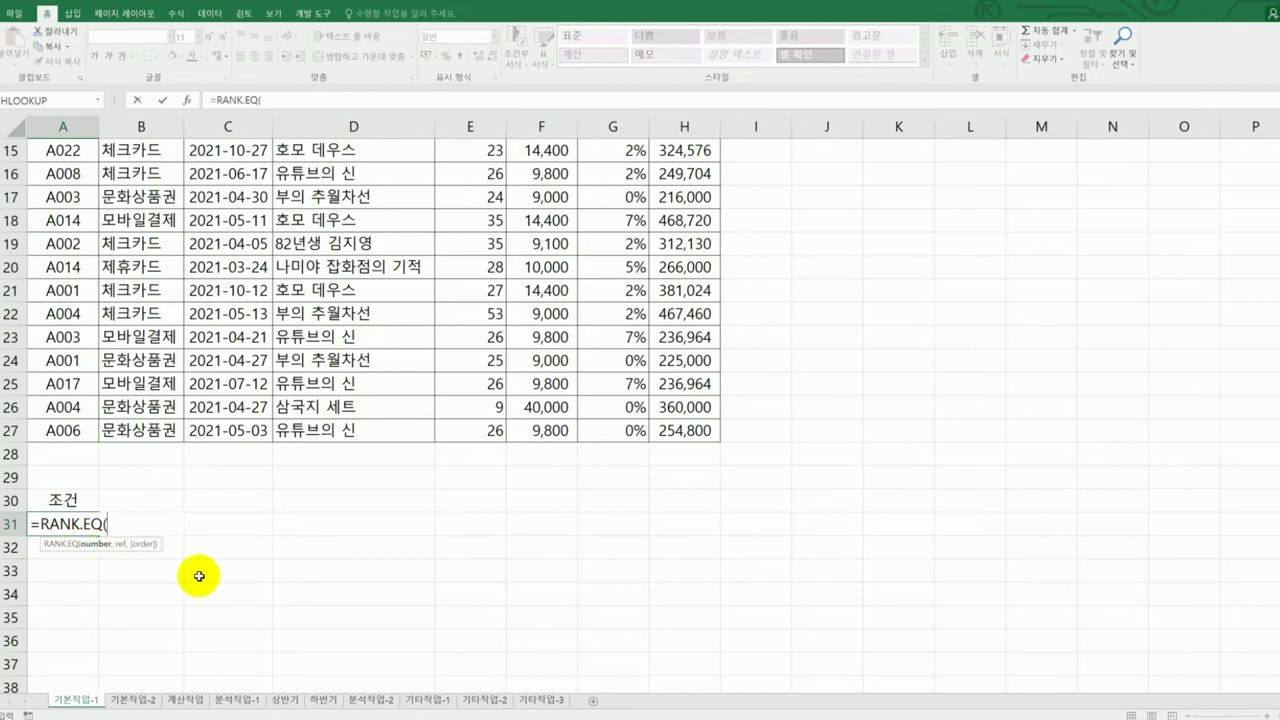
scroll(282, 595, "up", 5)
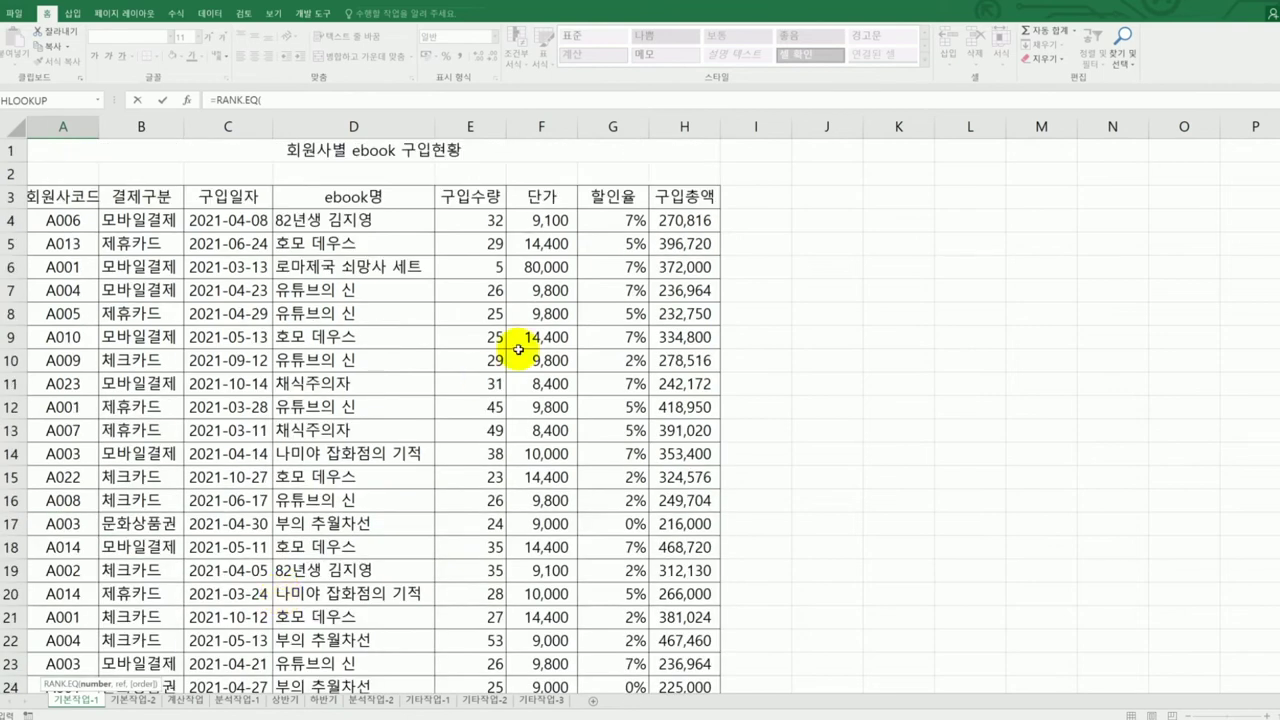
left_click(662, 226)
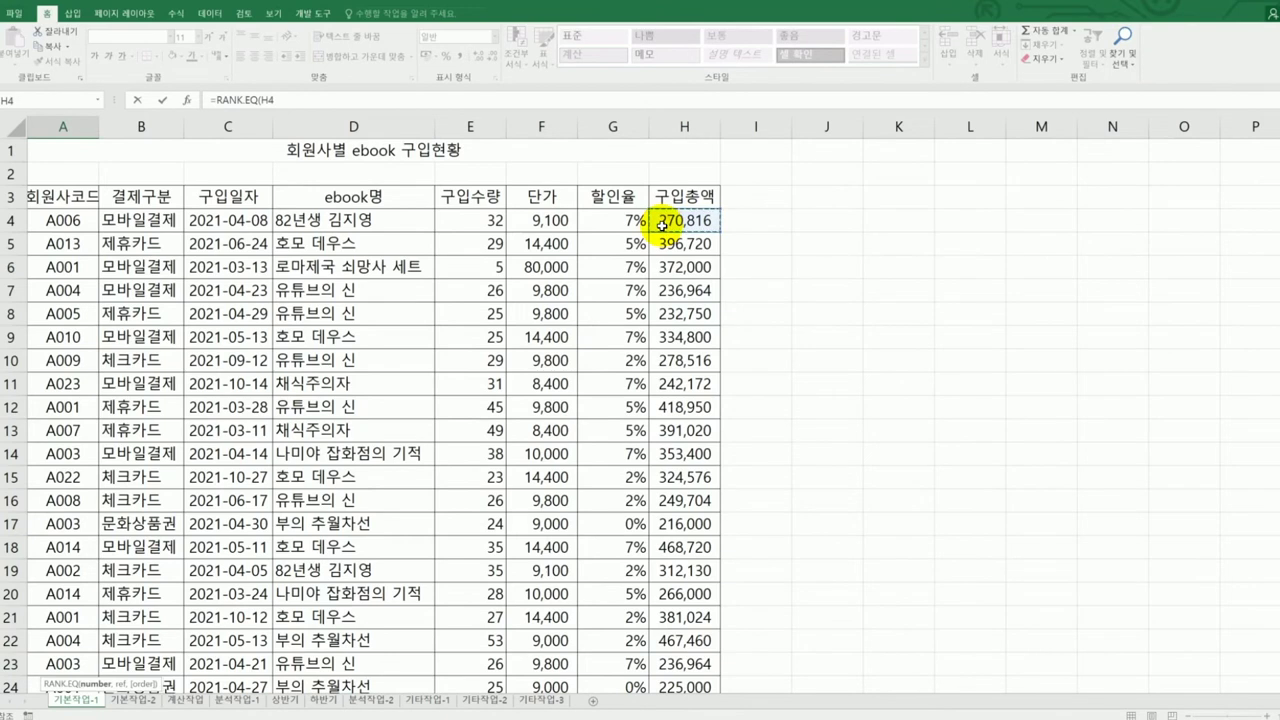
type(",")
Complete the RANK.EQ formula with the absolute range $H$4:$H$27 and descending order 0
scroll(668, 235, "down", 3)
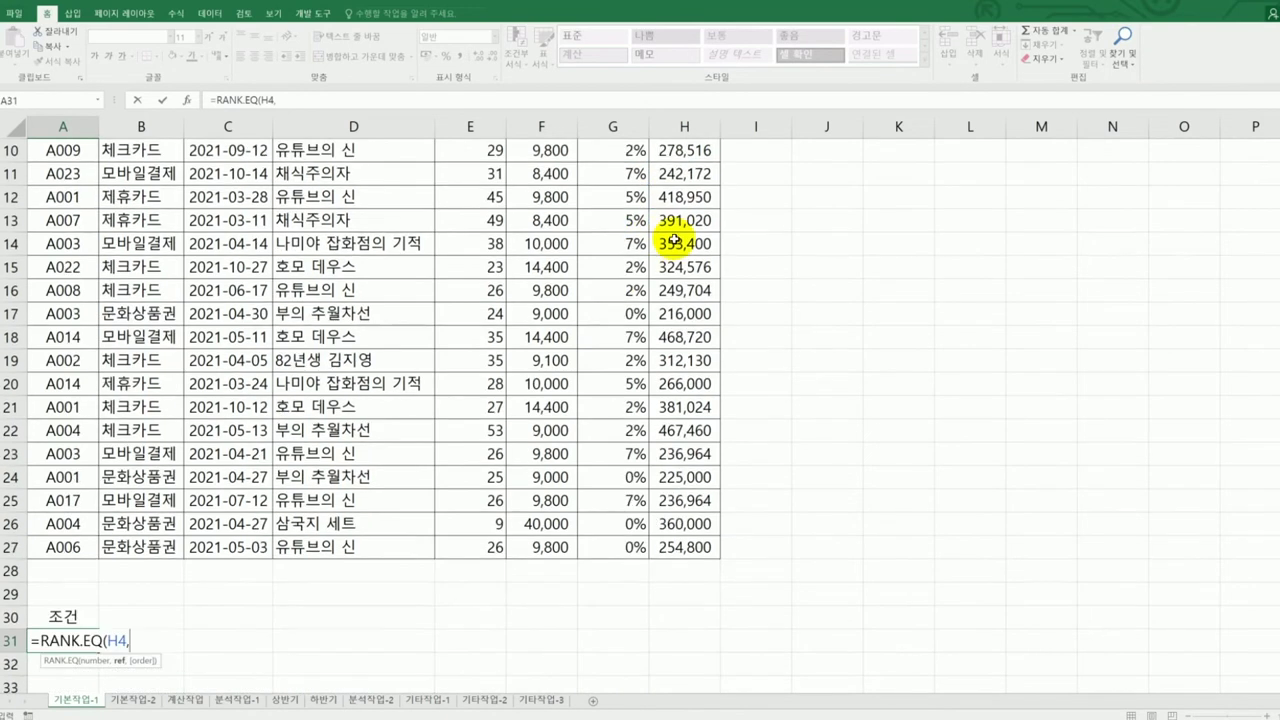
scroll(675, 240, "up", 2)
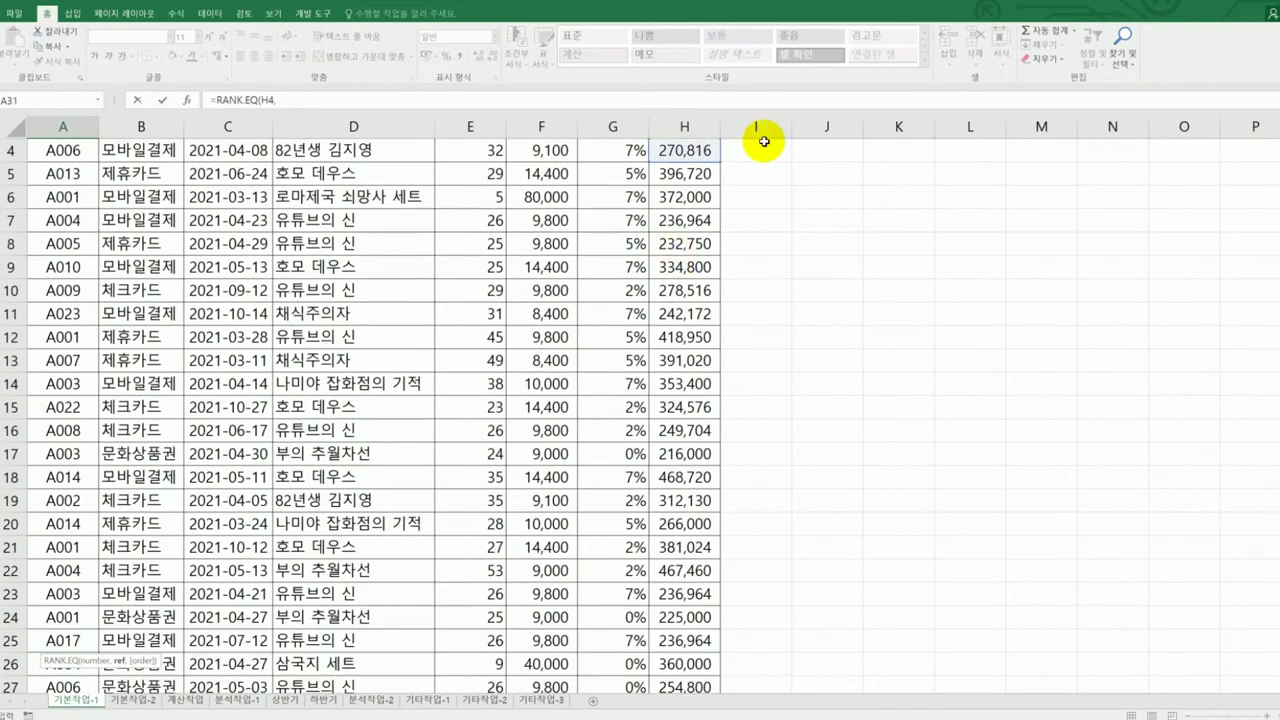
left_click_drag(677, 150, 686, 640)
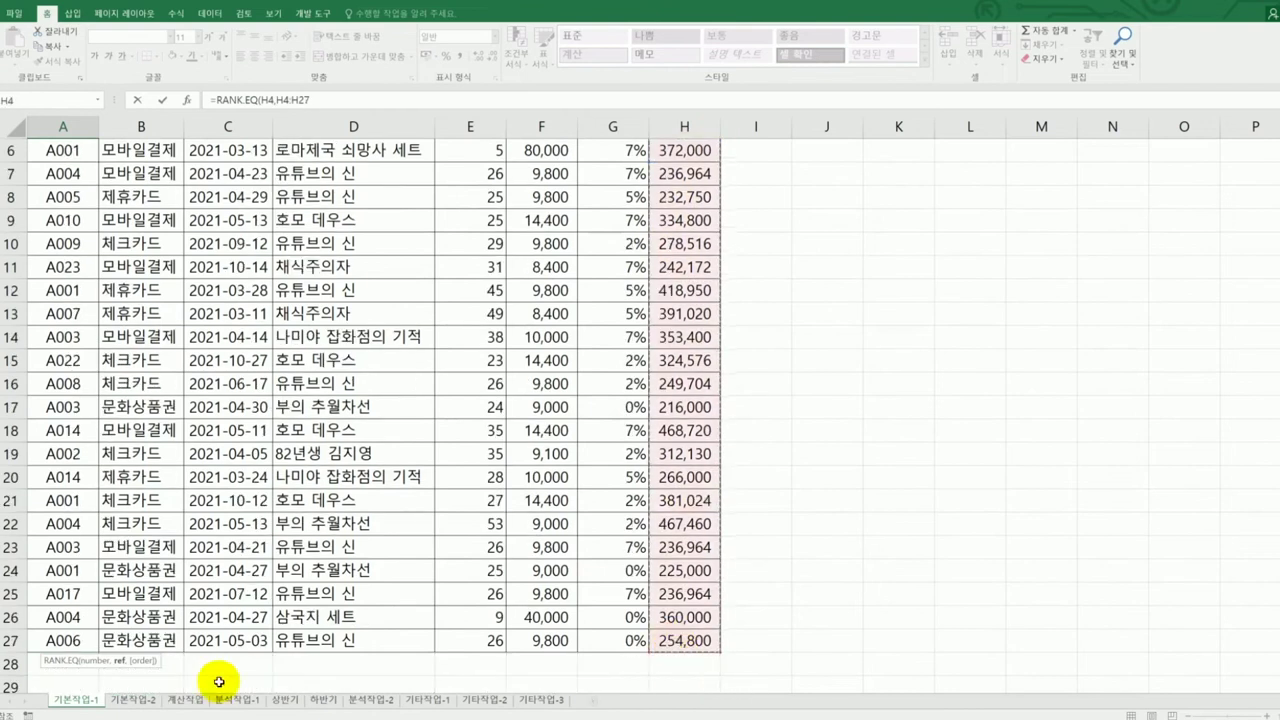
scroll(220, 675, "down", 1)
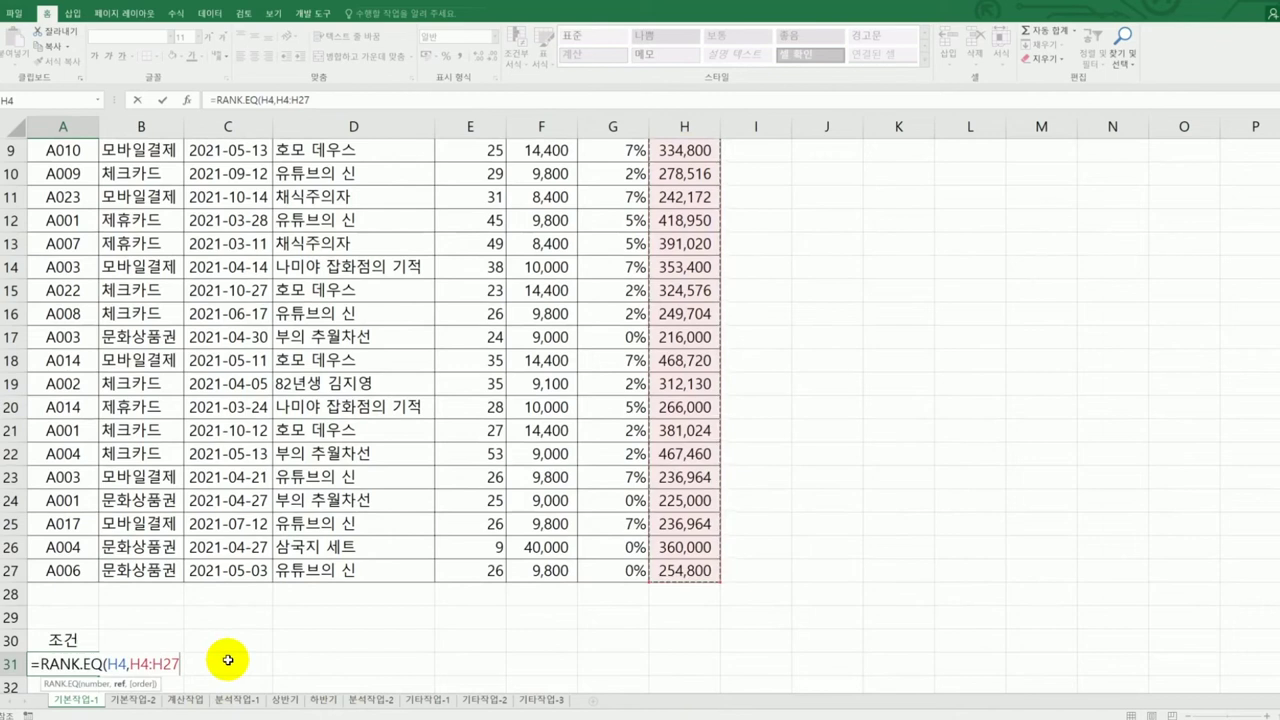
scroll(228, 660, "down", 1)
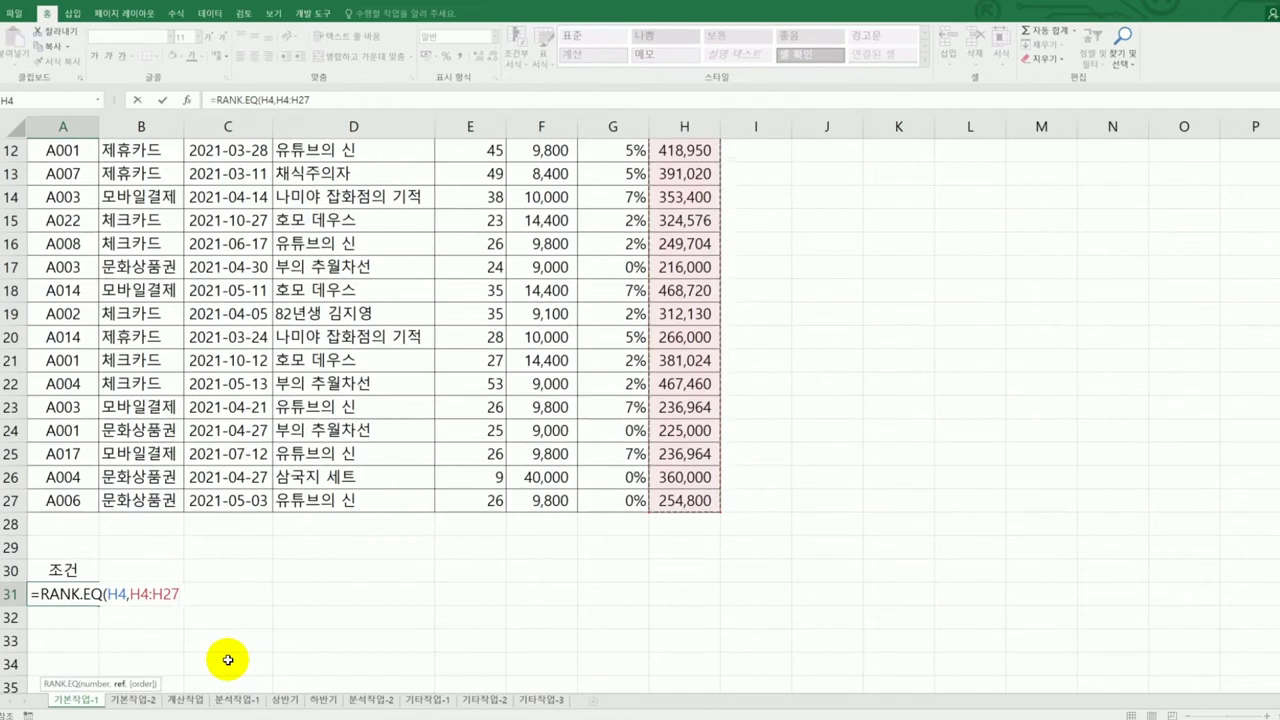
key("F4")
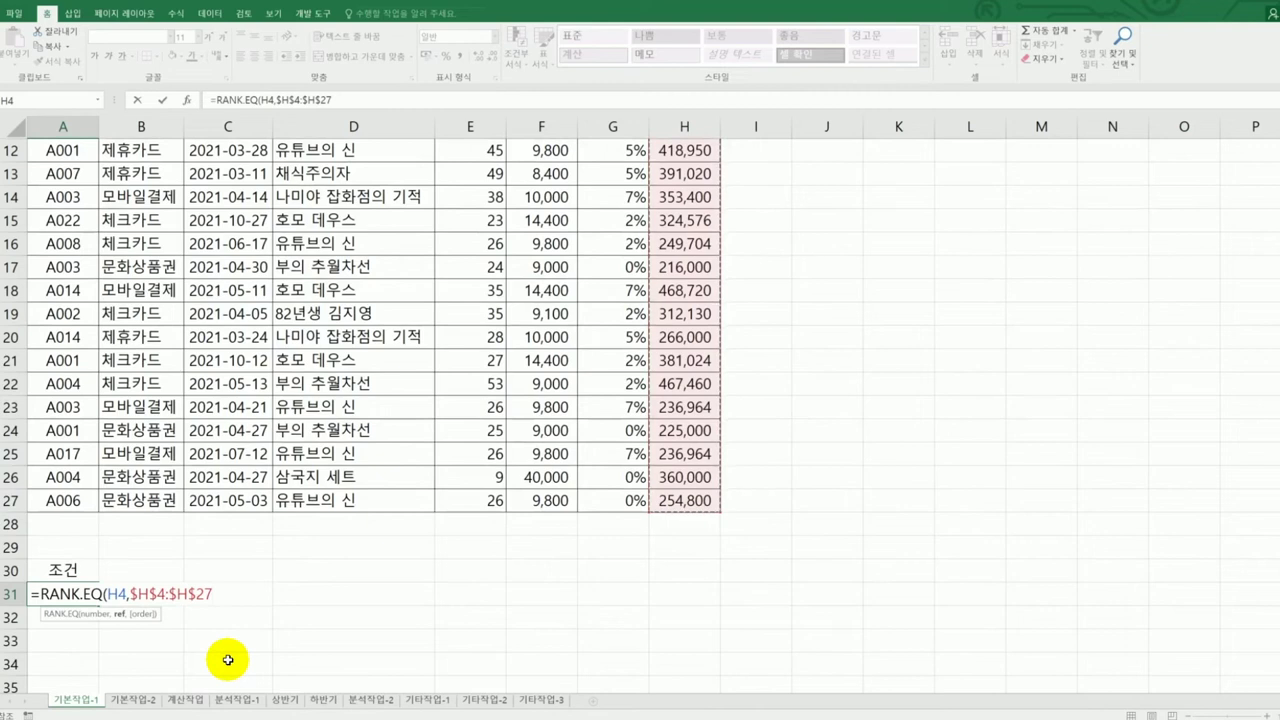
type(",")
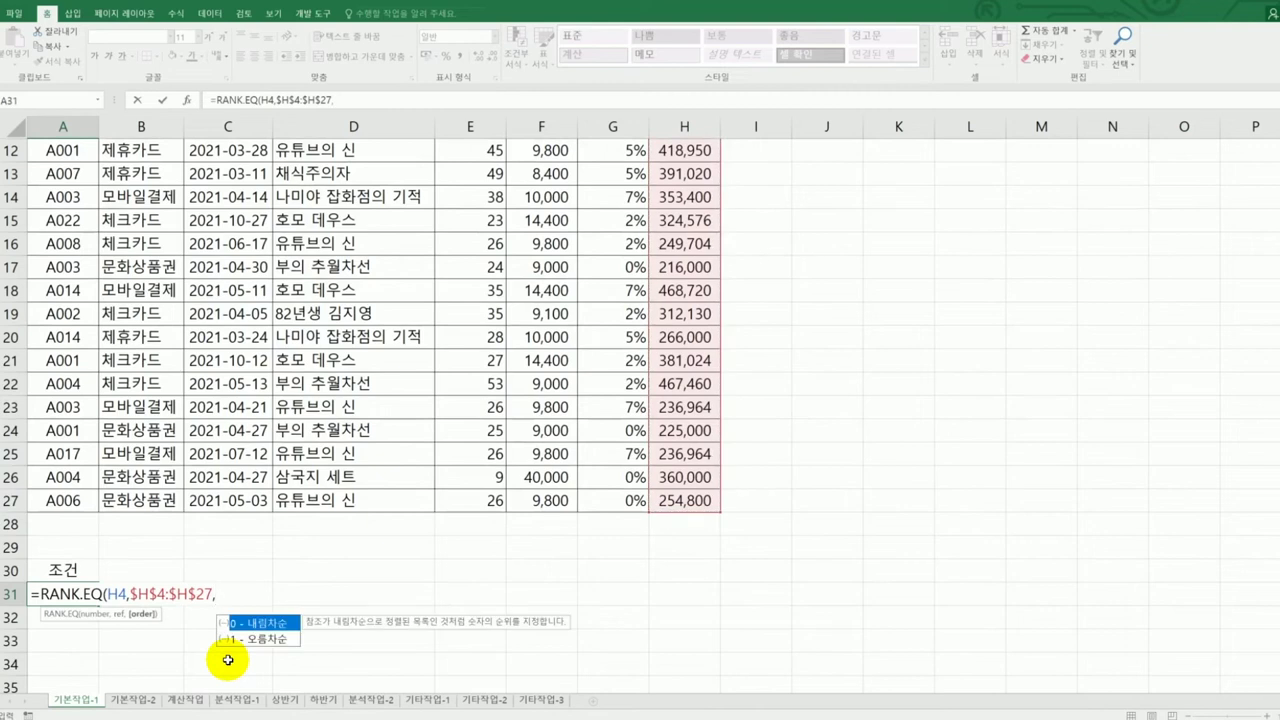
type("0)")
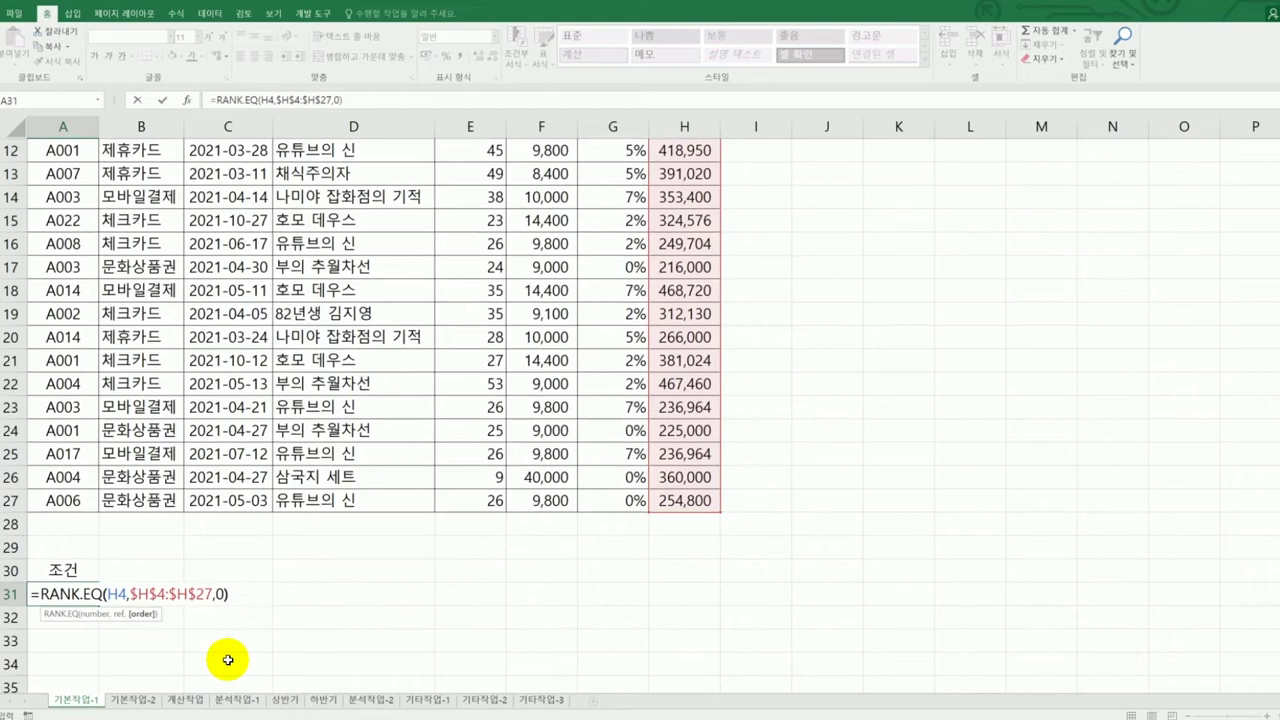
key("ctrl+Return")
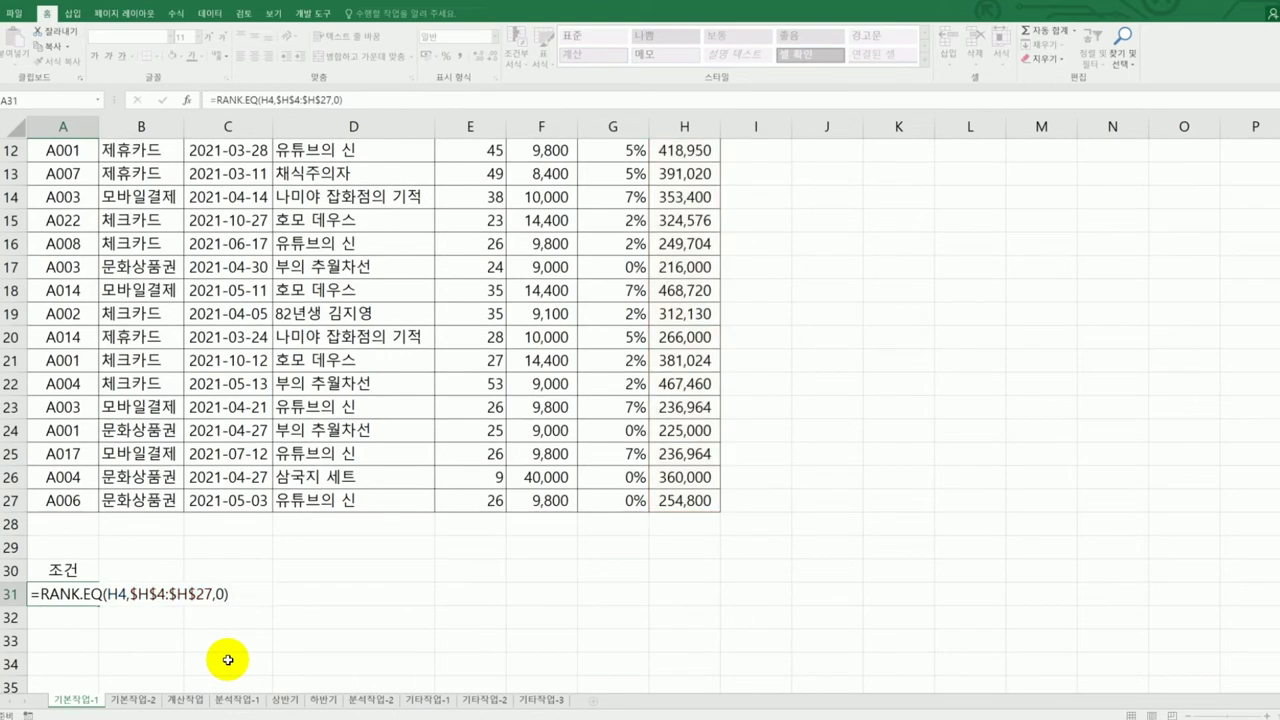
Wrap the ranking formula in A31 in an AND function and require the rank to be <=10 as its first condition
scroll(228, 660, "up", 4)
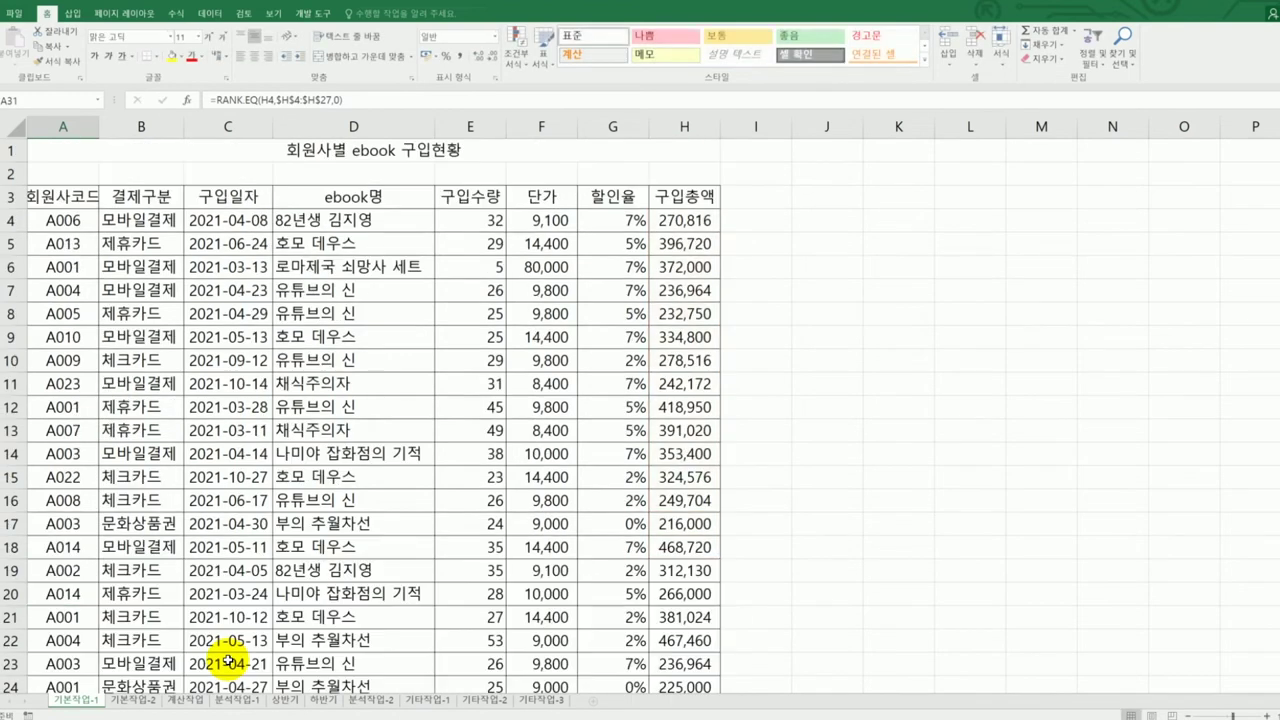
scroll(228, 660, "down", 3)
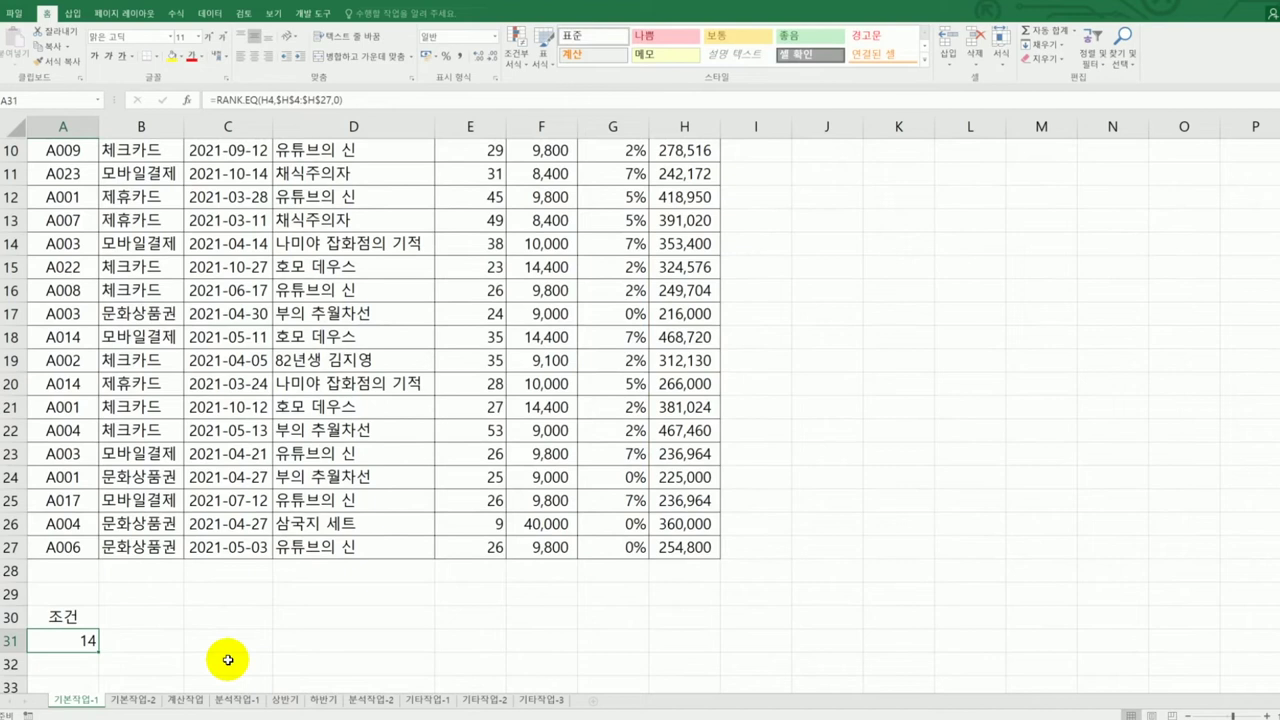
double_click(66, 645)
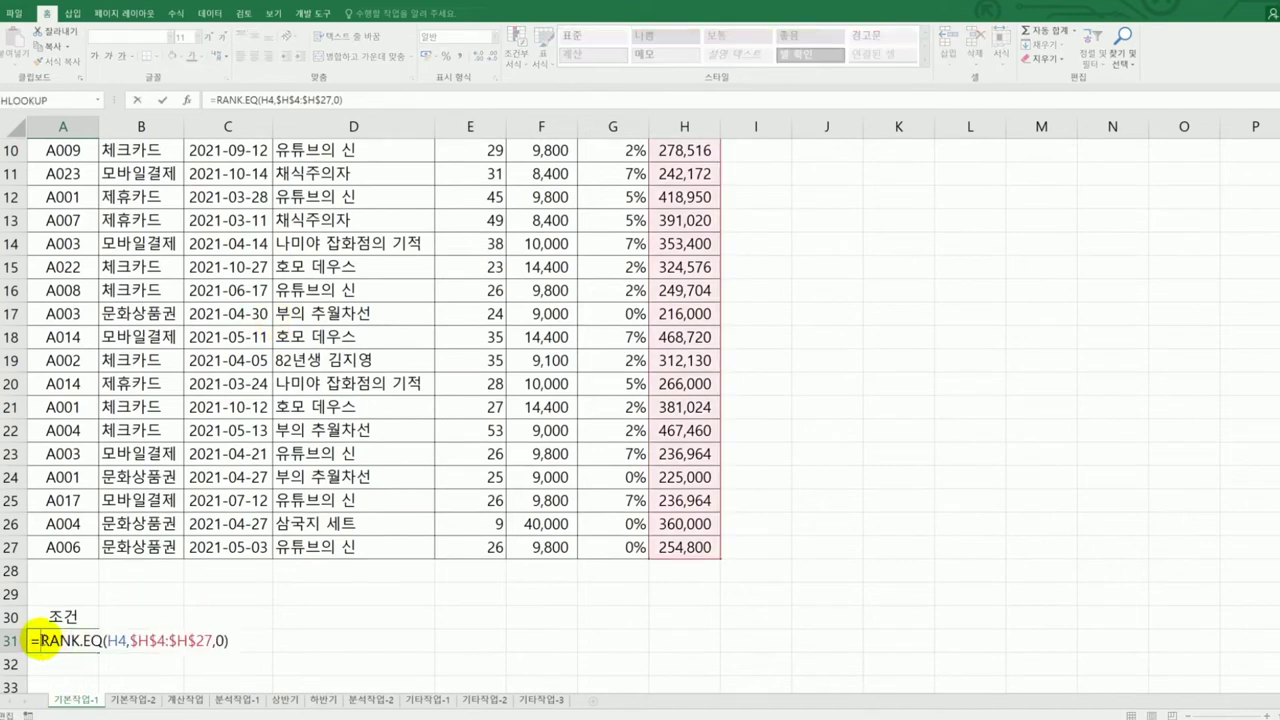
type("a")
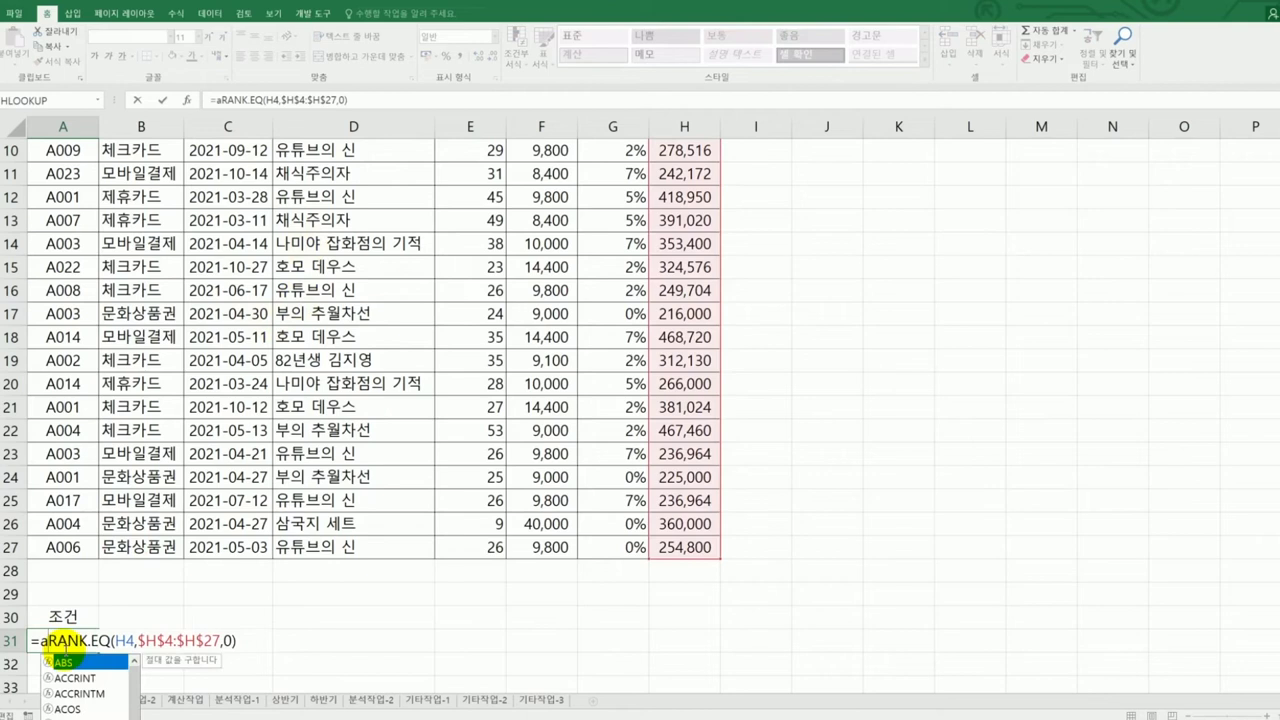
type("nd")
key("Tab")
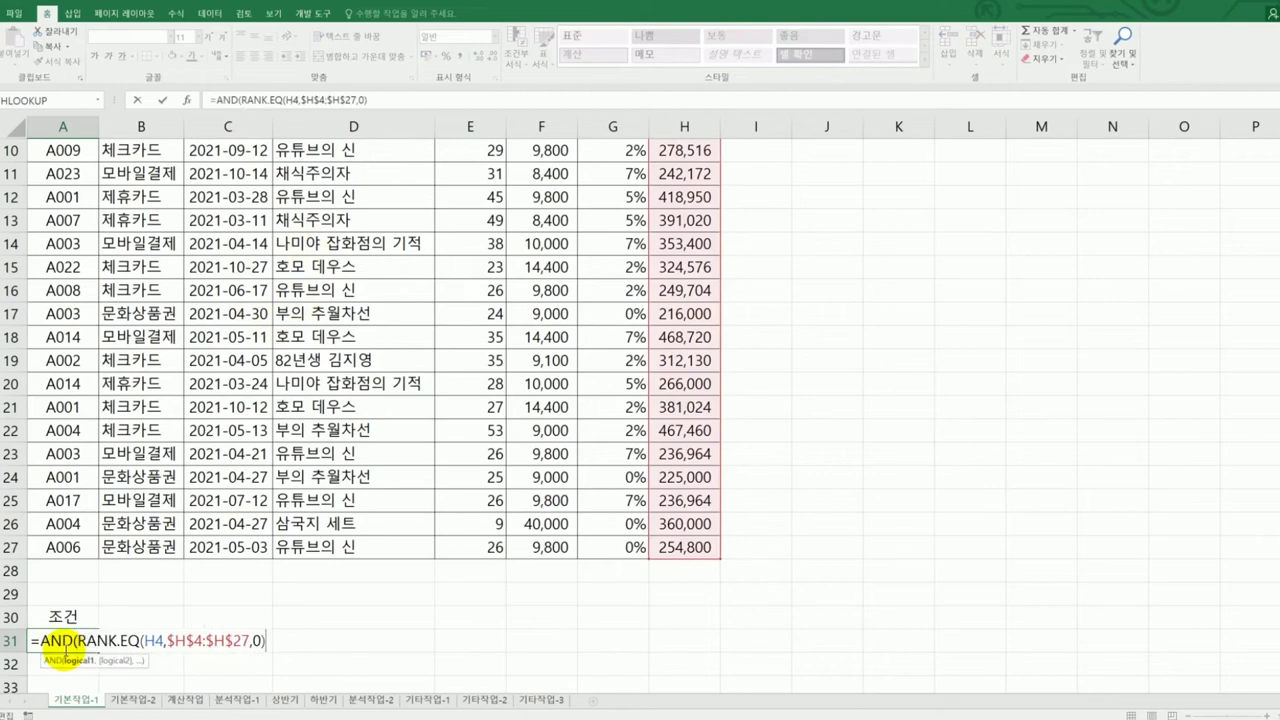
type("<=10,")
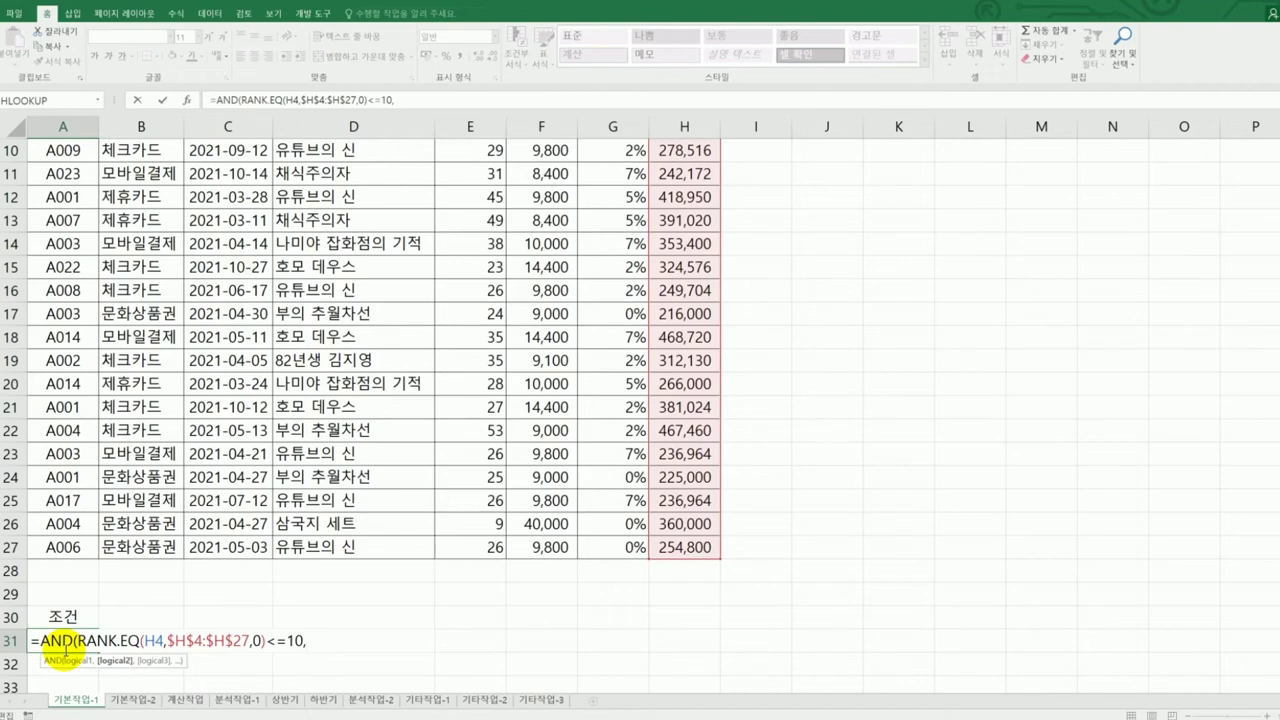
Add OR(E4<10,E4>=30) on the 구입수량 column as the second AND condition in A31 and complete the formula
type("or(")
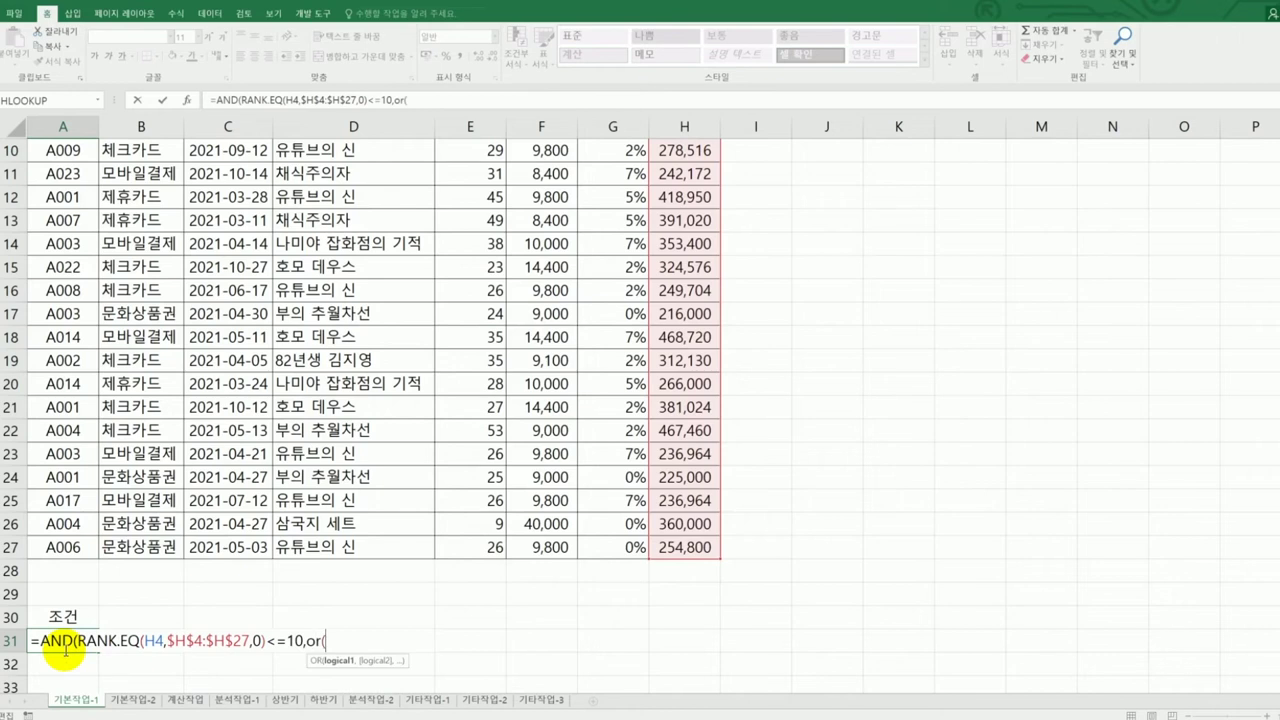
scroll(105, 540, "up", 3)
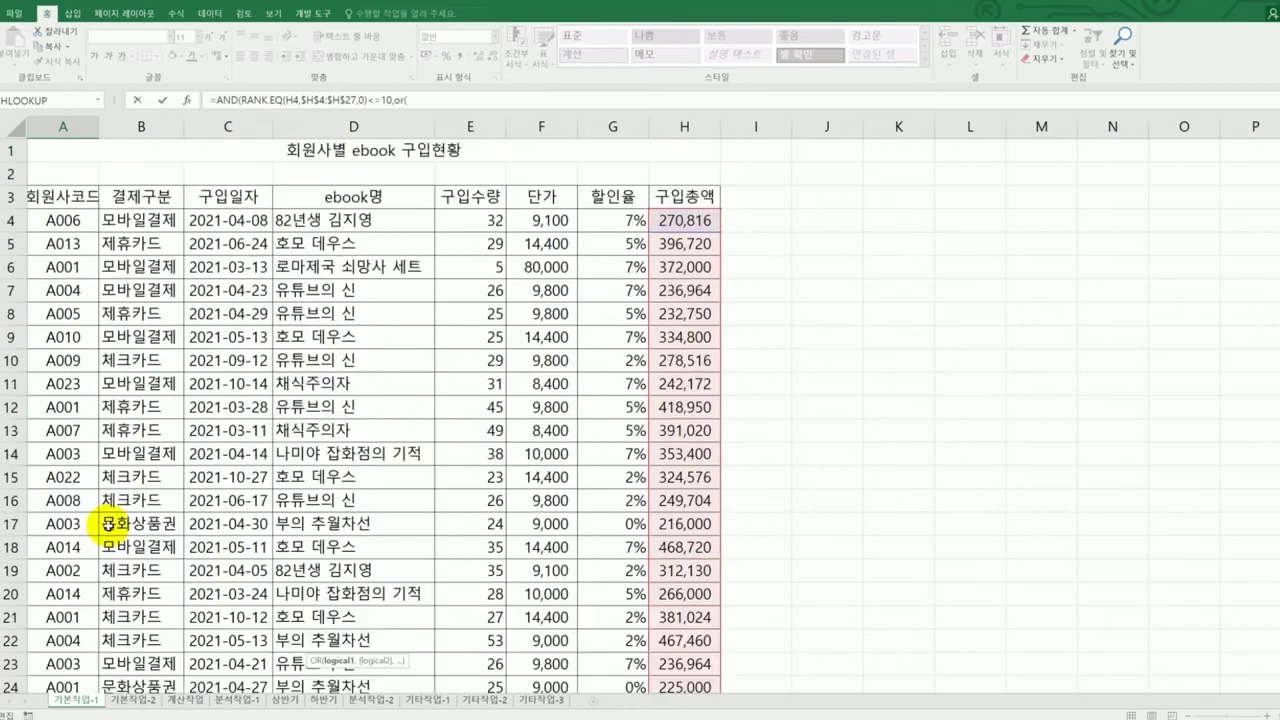
left_click(460, 212)
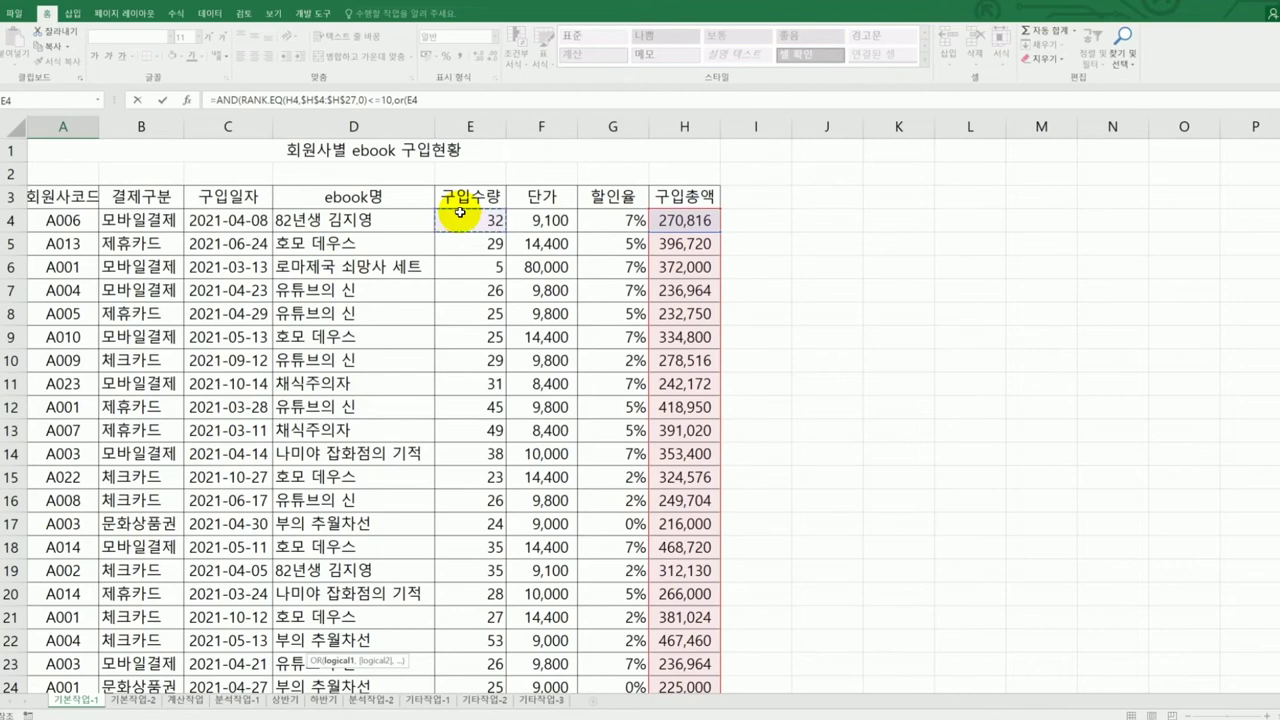
type("<10,")
scroll(458, 215, "down", 3)
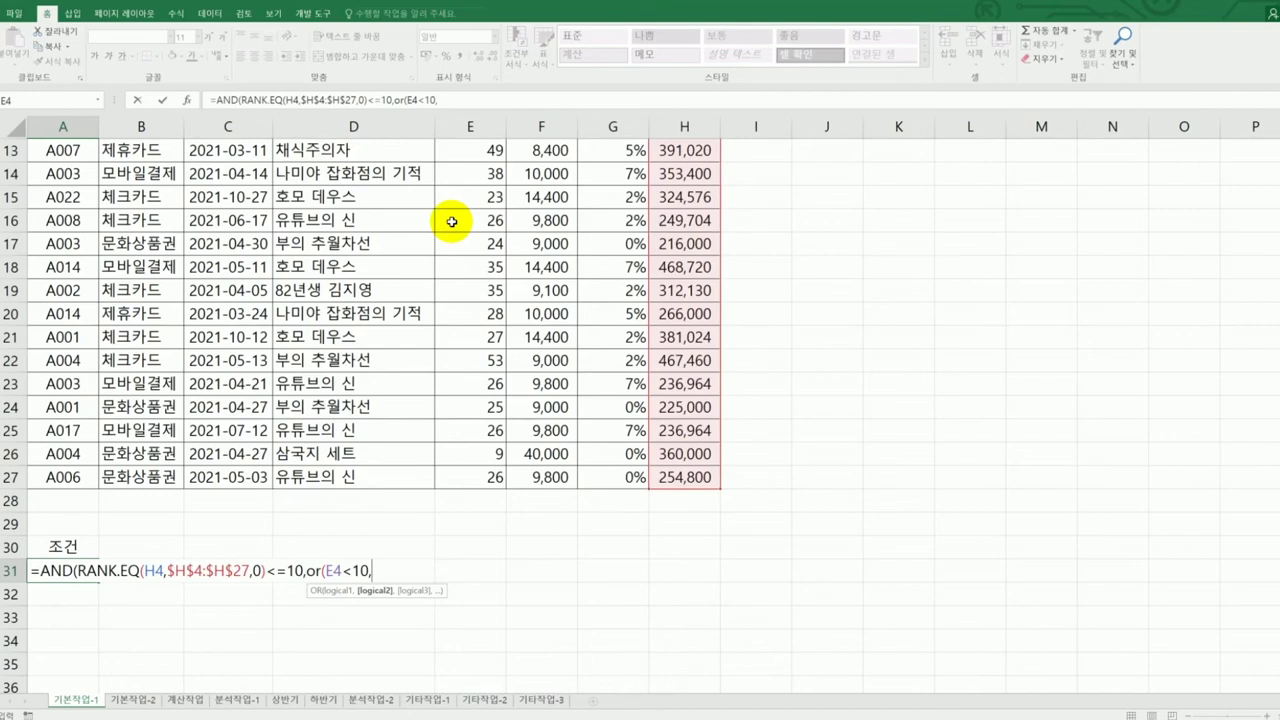
scroll(452, 221, "up", 4)
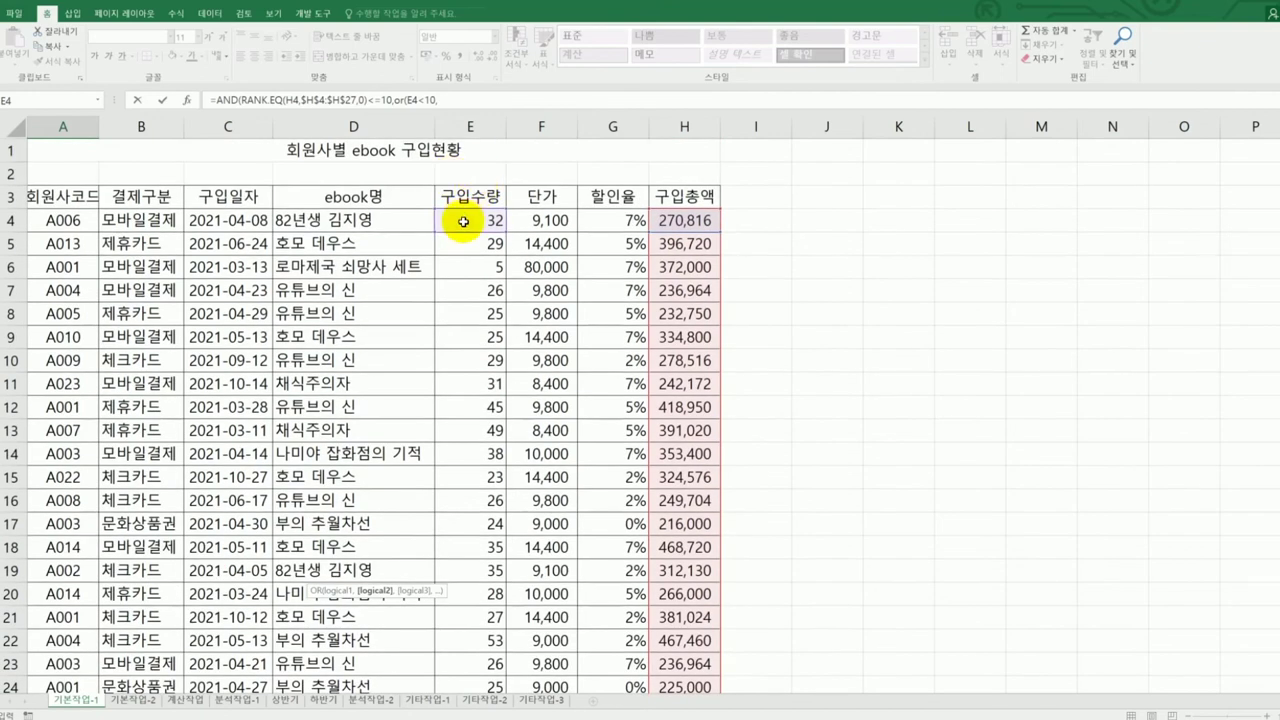
left_click(463, 221)
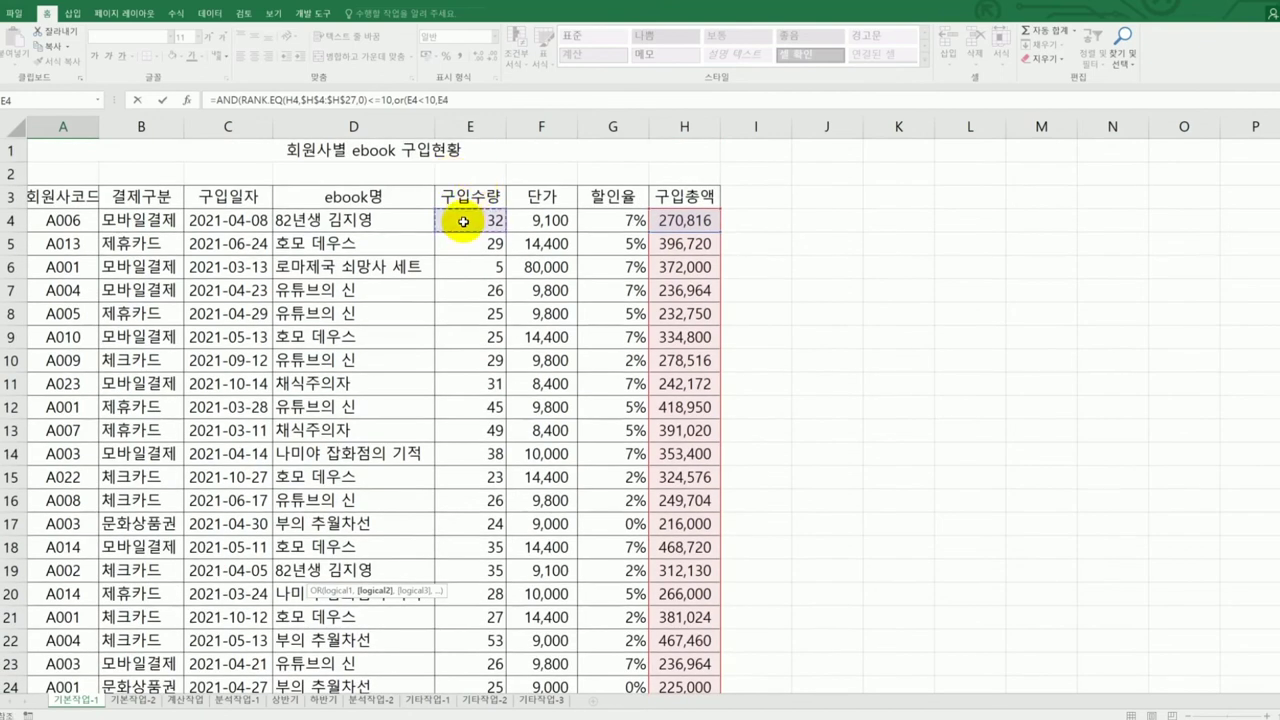
type(">=30")
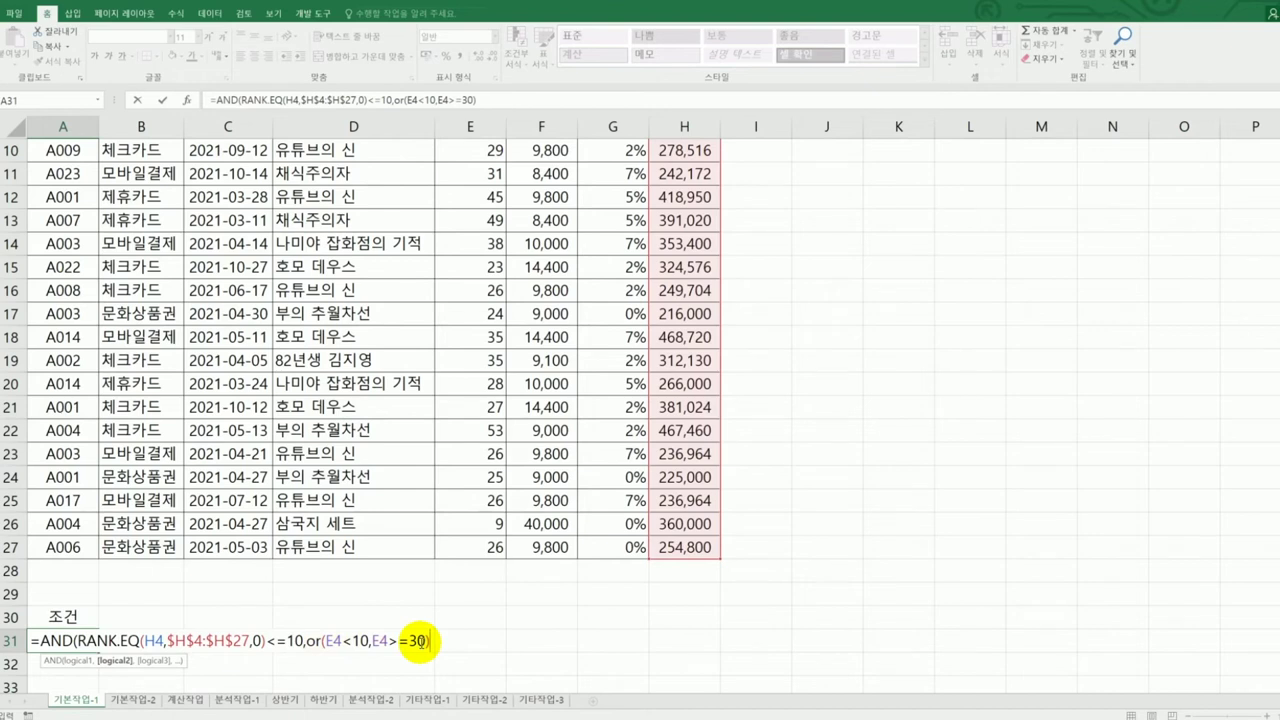
left_click(326, 641)
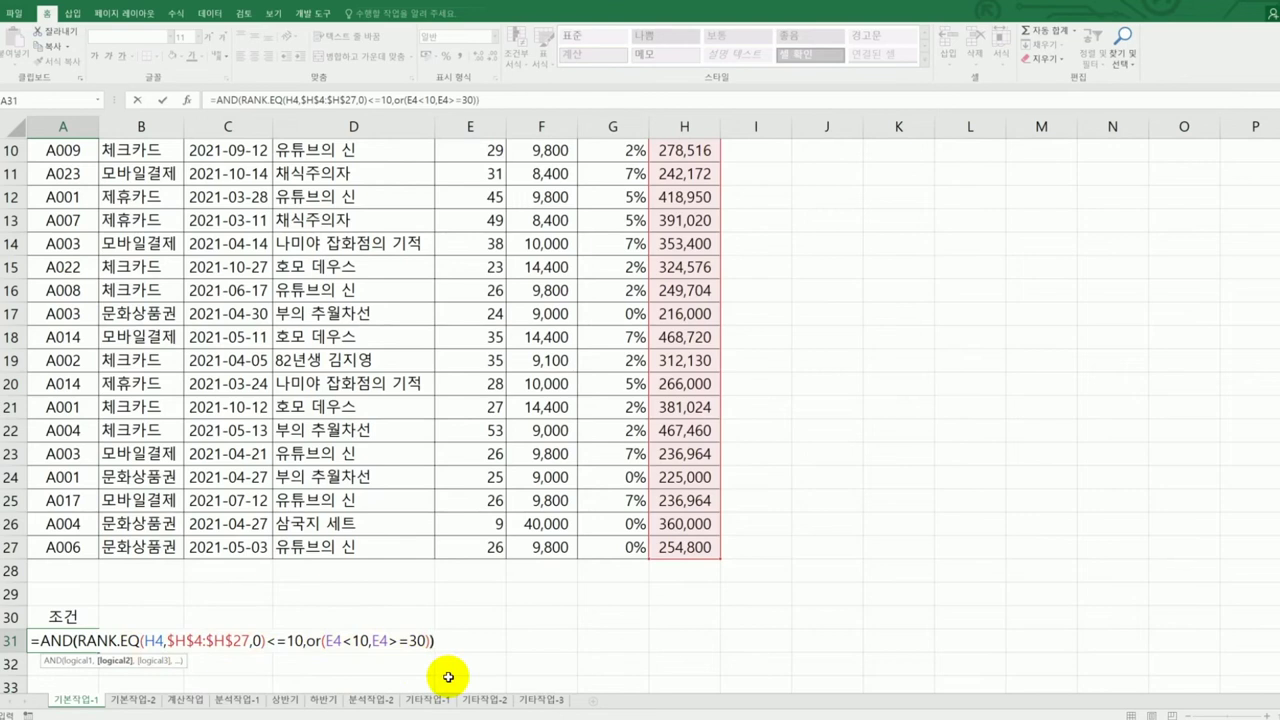
key("Return")
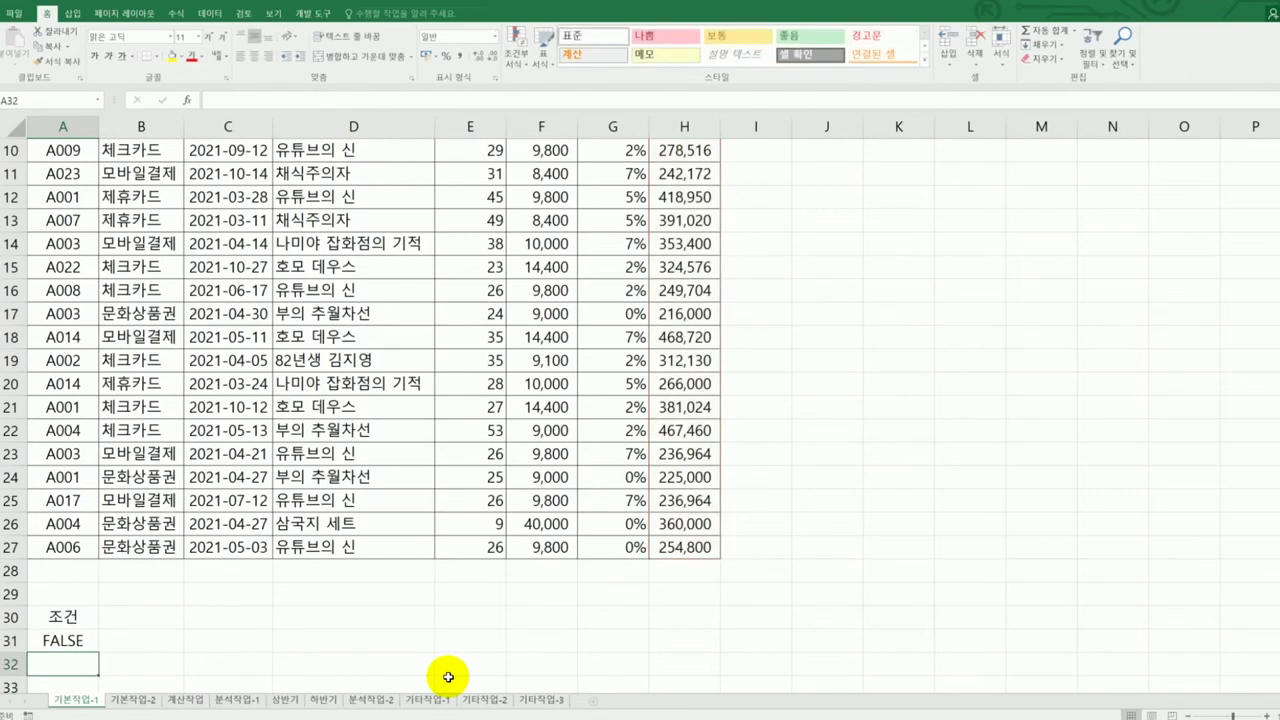
Set up an advanced filter on the ebook table A3:H27 that copies to another location, with A30:A31 as the criteria range
scroll(410, 638, "up", 3)
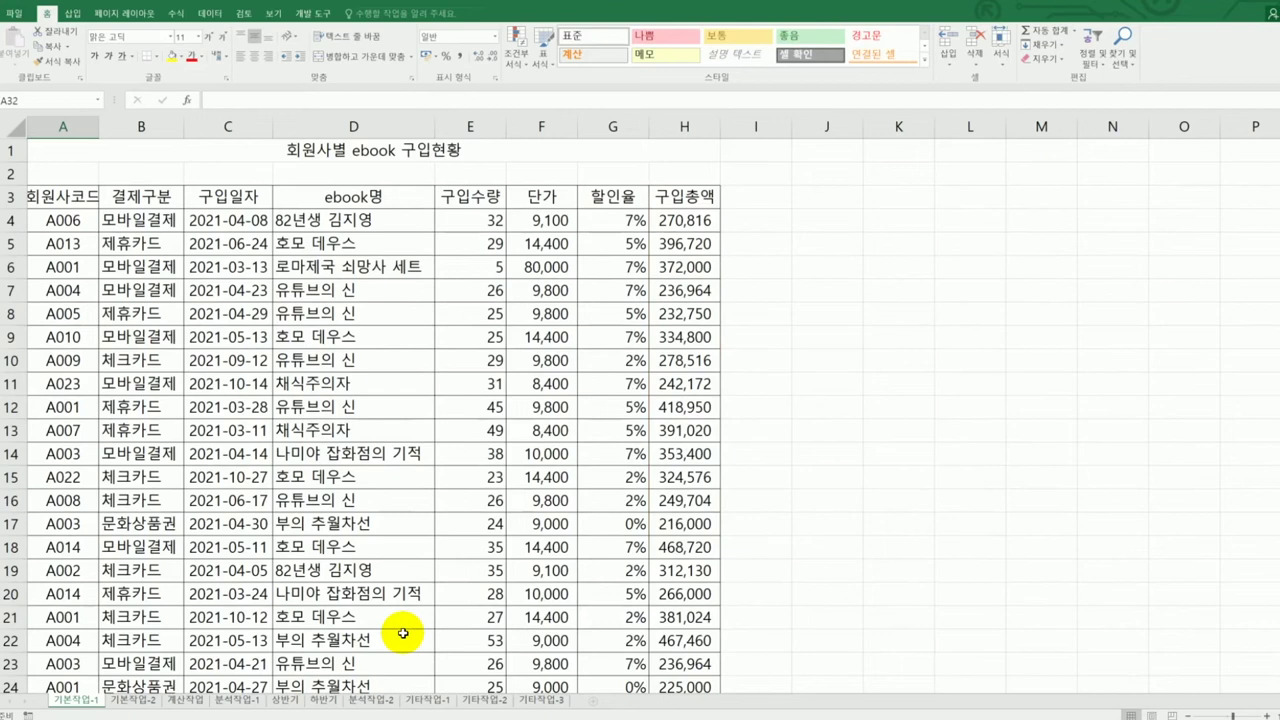
left_click(290, 383)
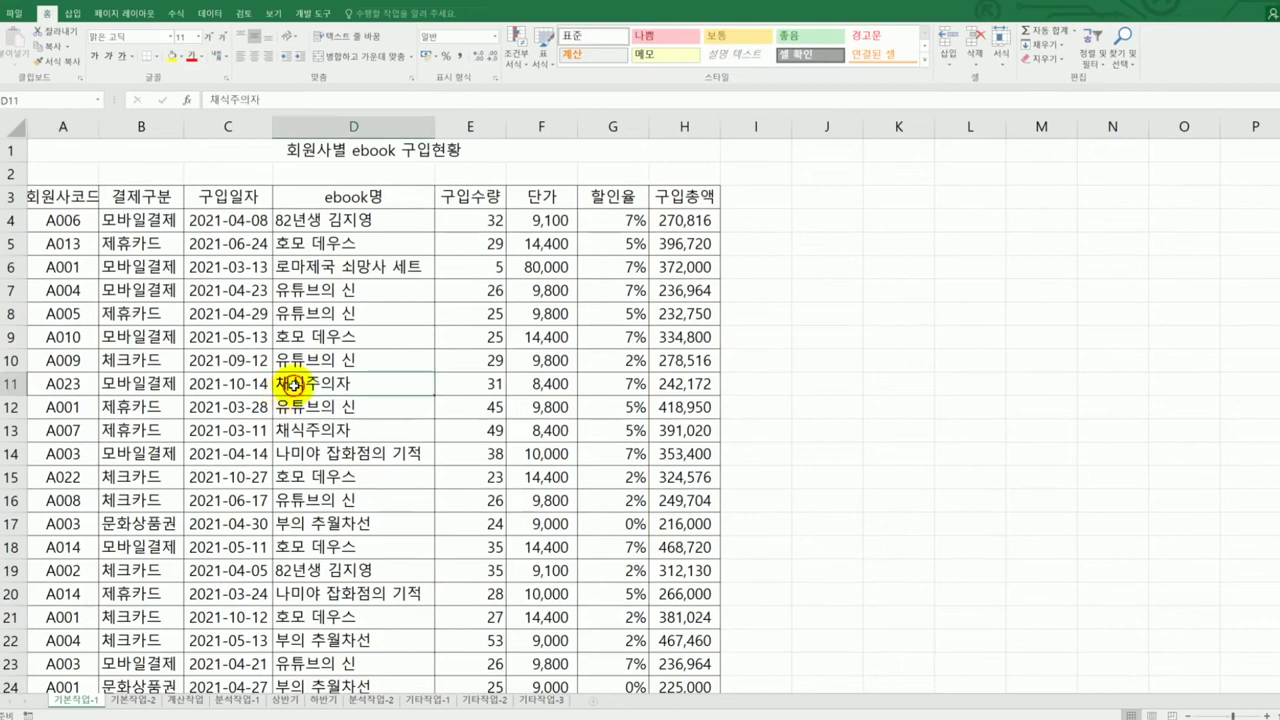
left_click(207, 13)
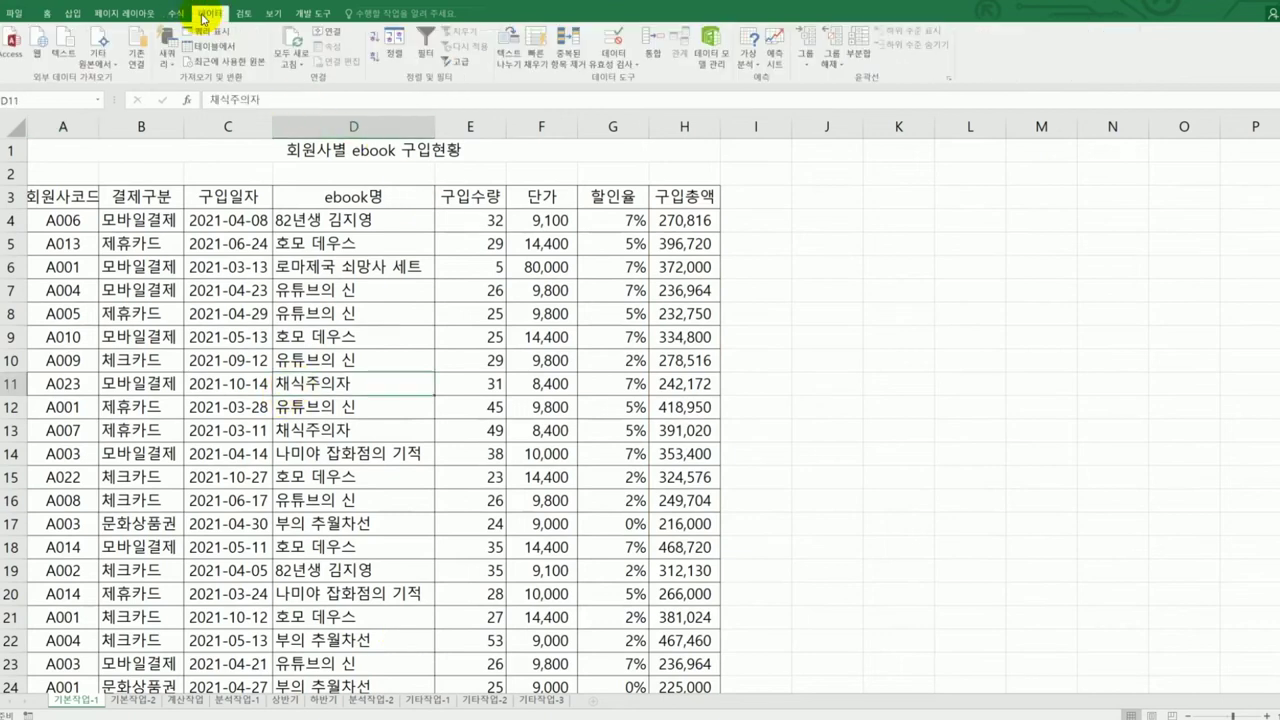
left_click(446, 66)
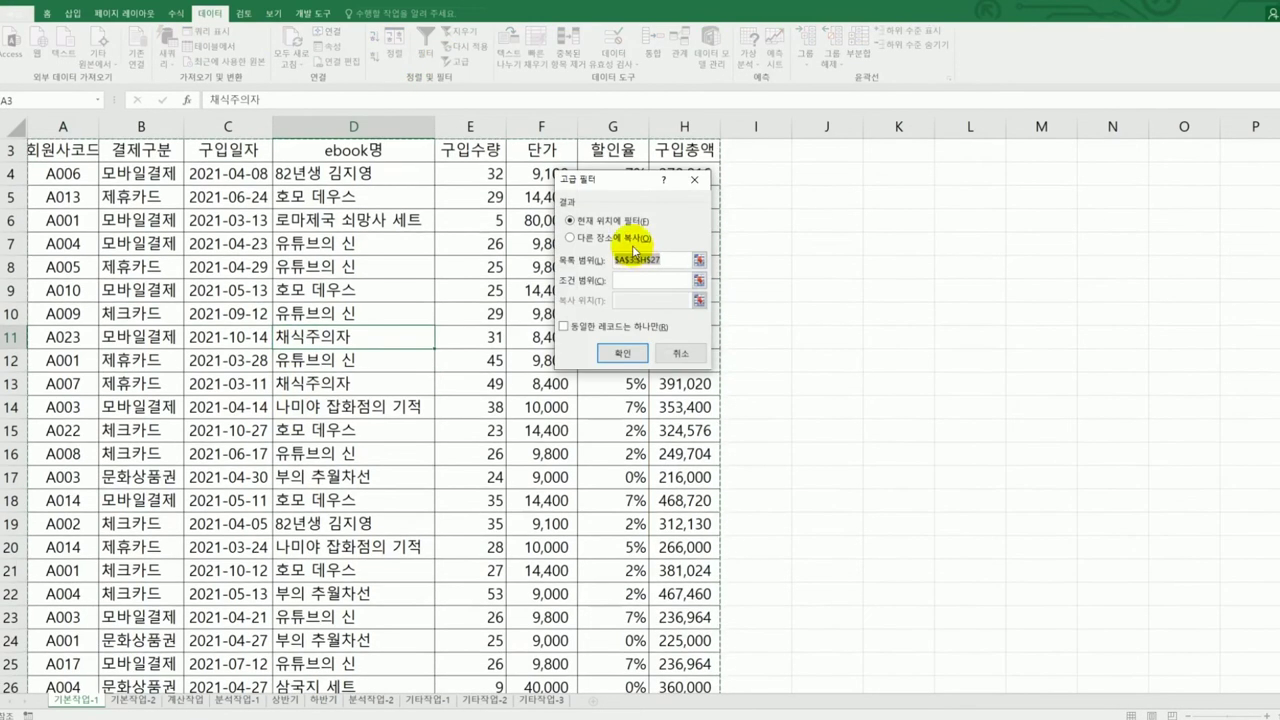
left_click(625, 238)
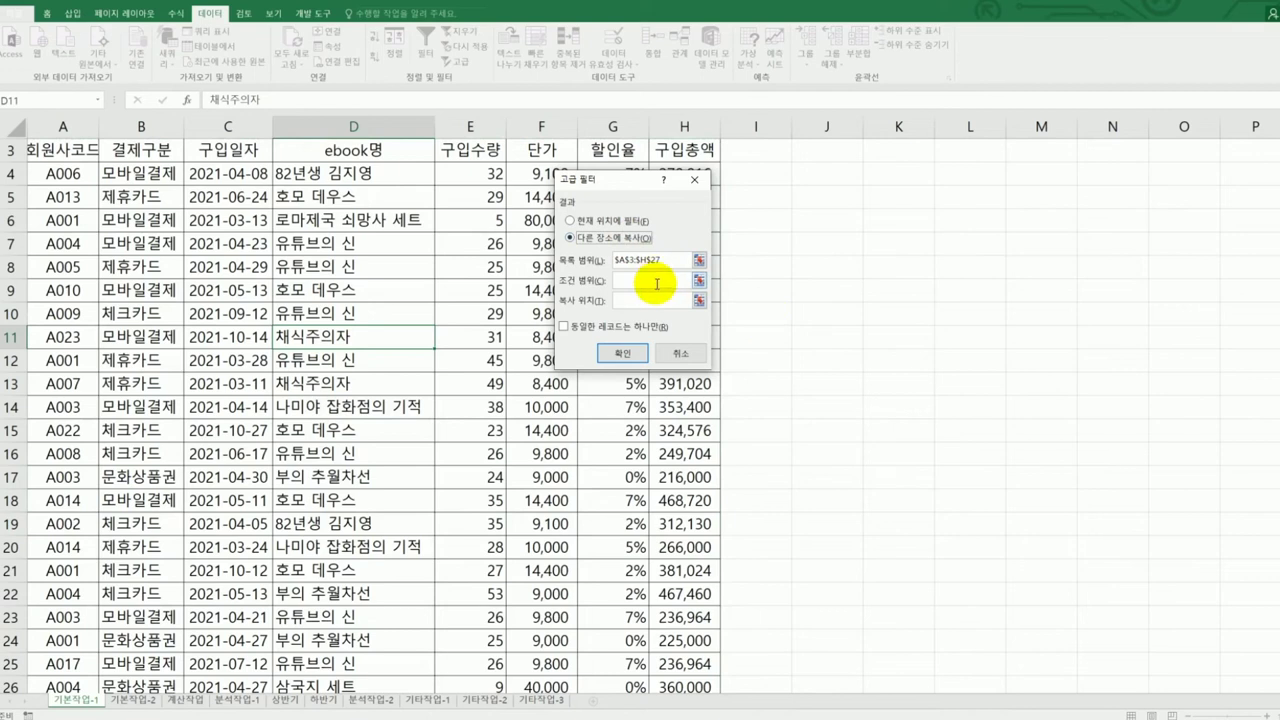
left_click(655, 281)
scroll(435, 414, "down", 3)
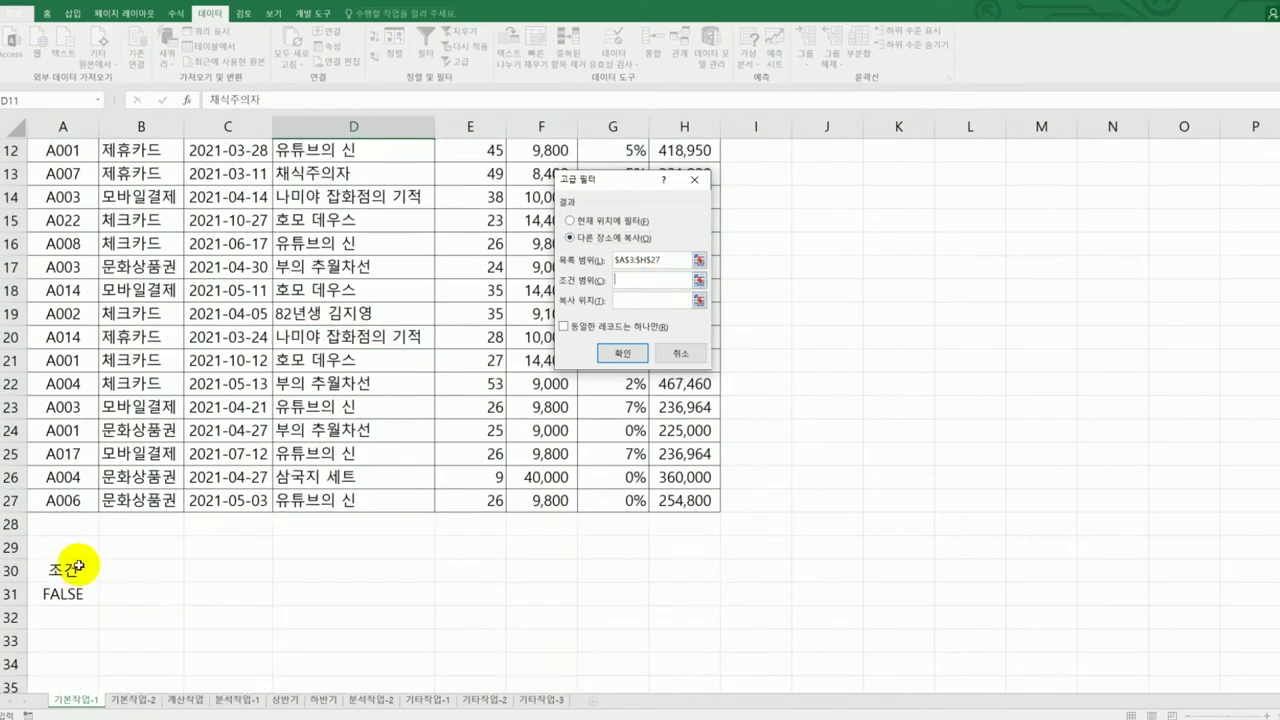
left_click_drag(78, 567, 76, 598)
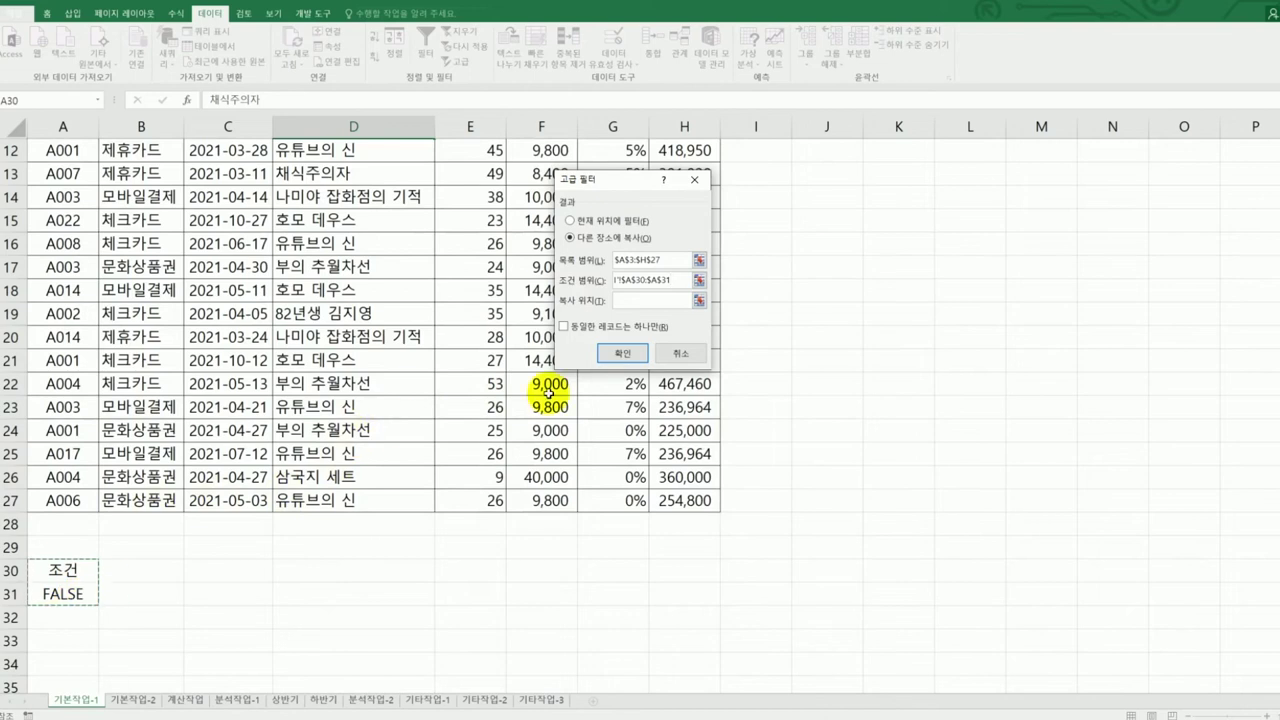
Set the filter's copy destination to A33, run it, and check the 구입총액 and 구입수량 values of the extracted rows
left_click(622, 302)
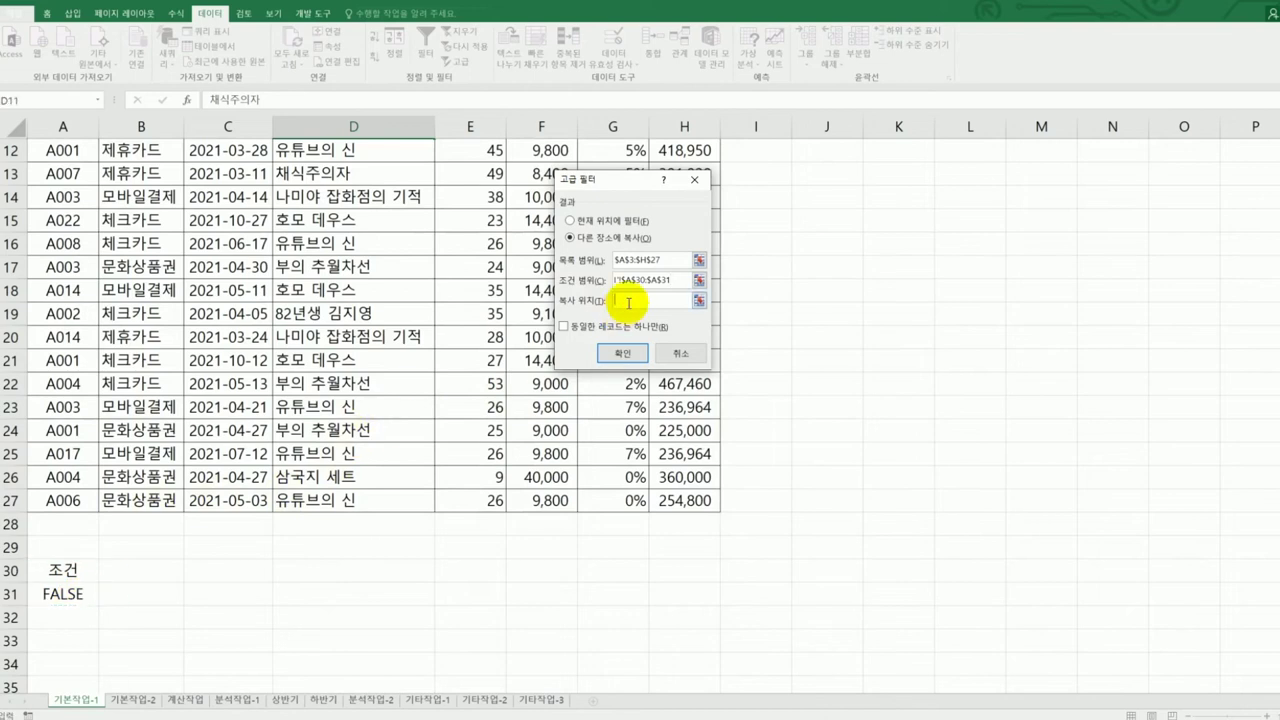
scroll(360, 409, "down", 2)
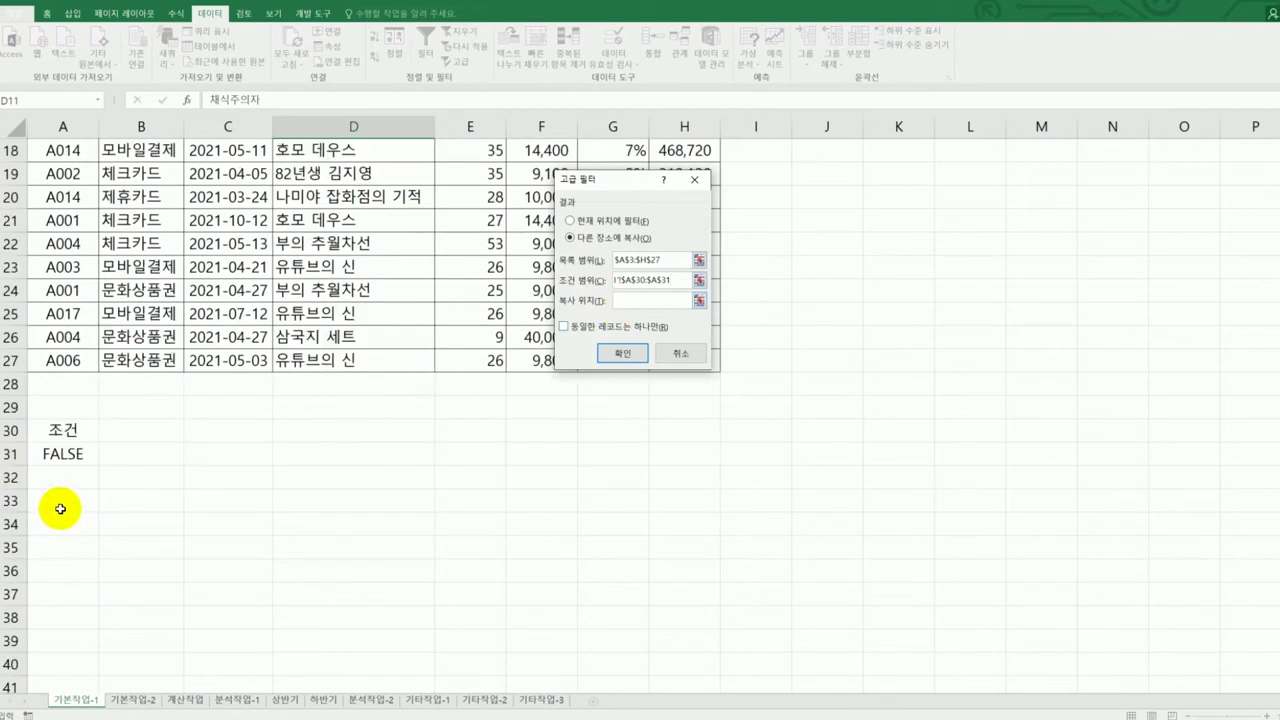
left_click(60, 509)
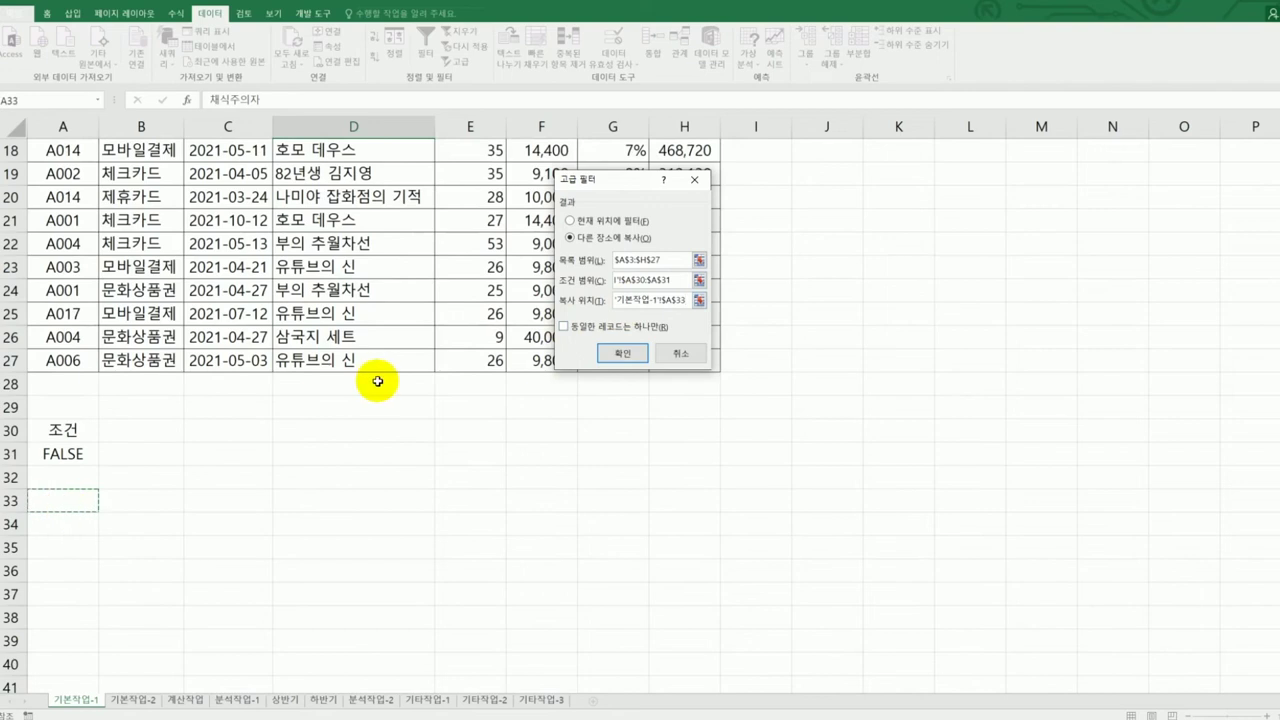
left_click(622, 347)
scroll(807, 420, "down", 3)
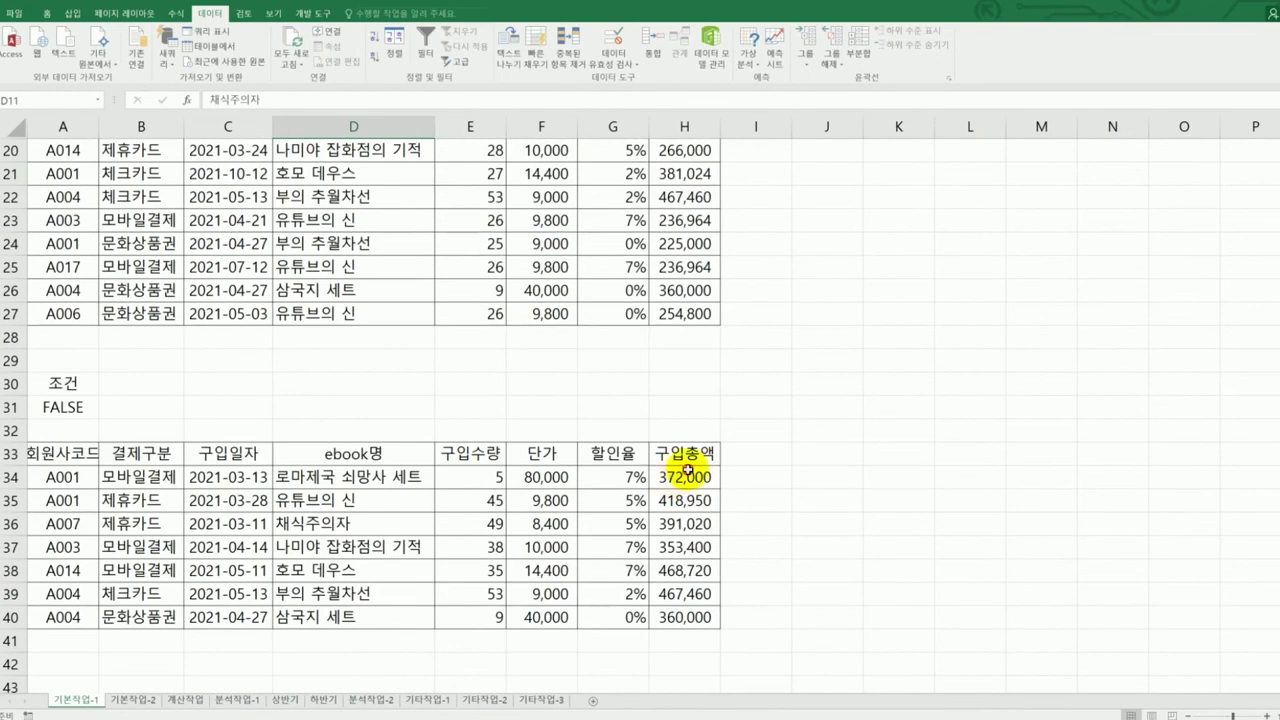
left_click_drag(690, 477, 685, 615)
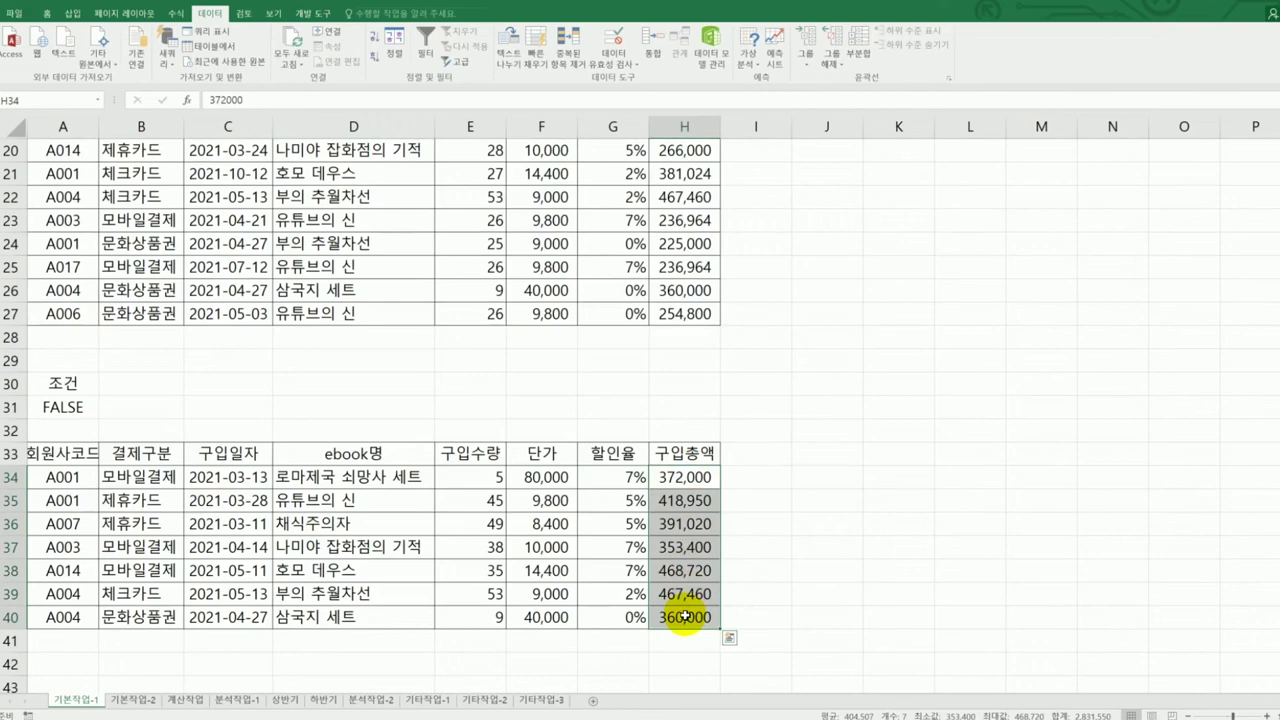
left_click_drag(484, 480, 489, 617)
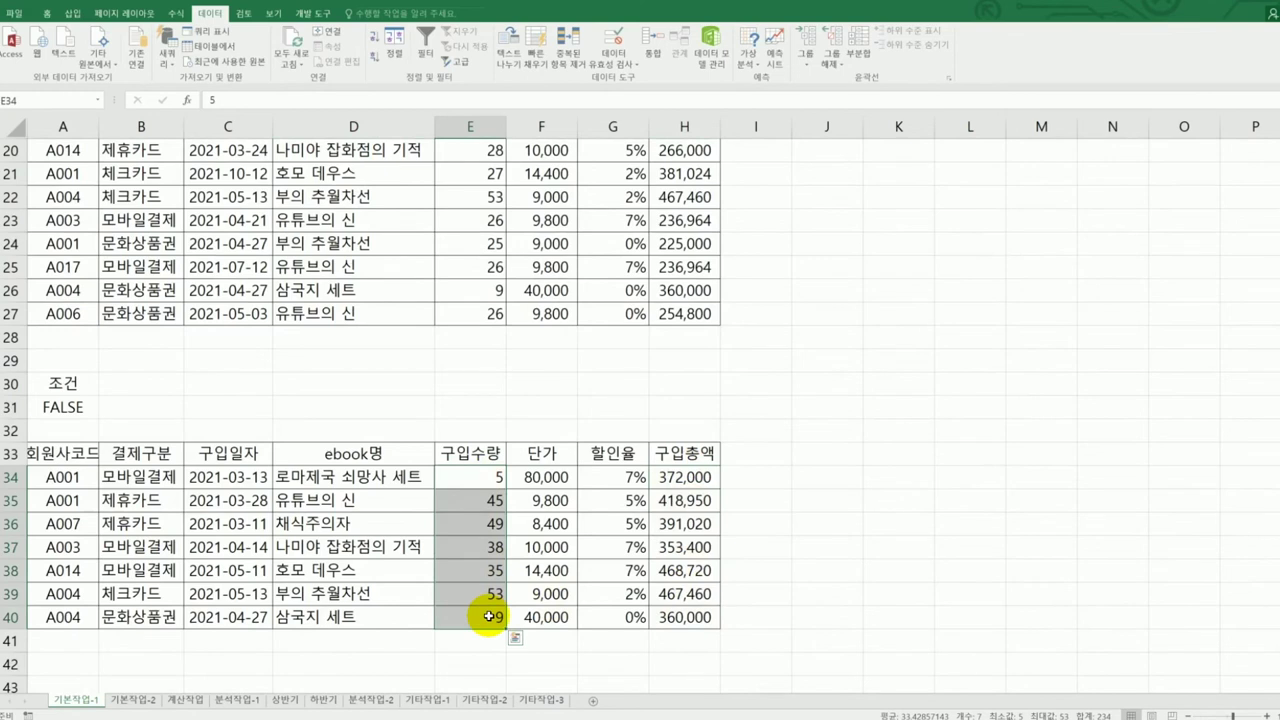
Select the data rows A4:H27 and start a new conditional formatting rule that uses a formula
scroll(489, 617, "up", 6)
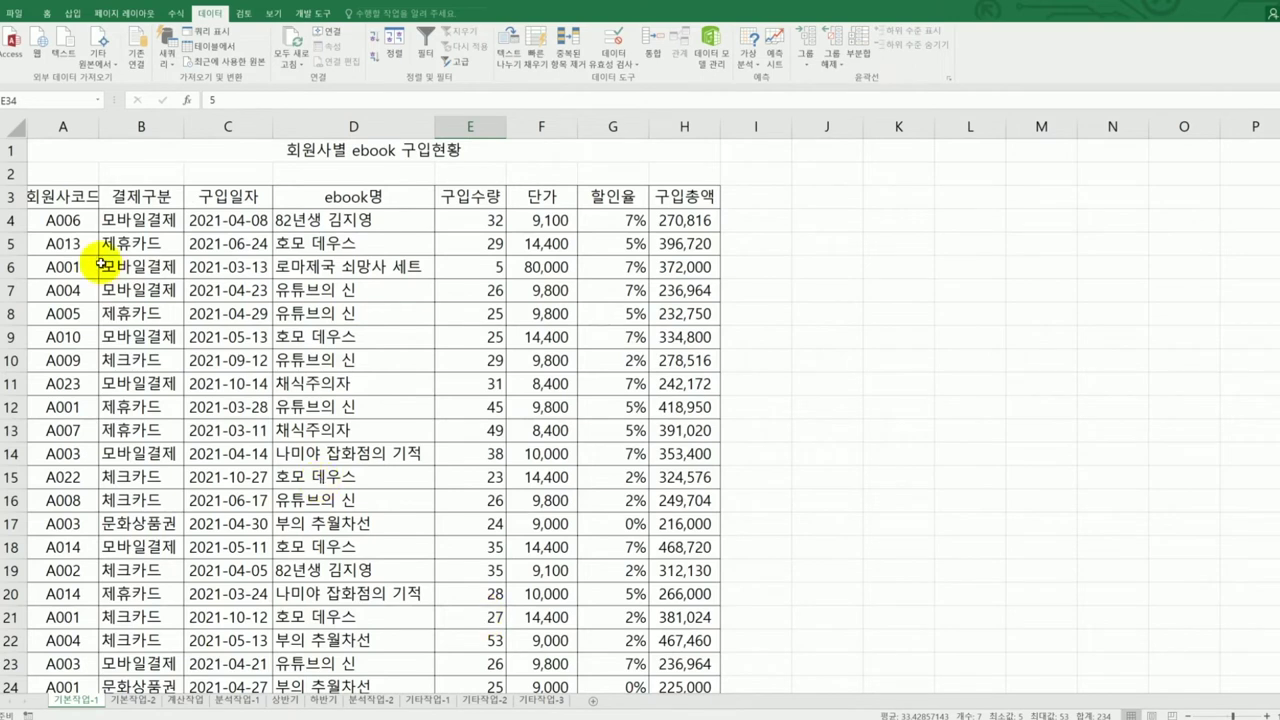
left_click_drag(78, 220, 671, 643)
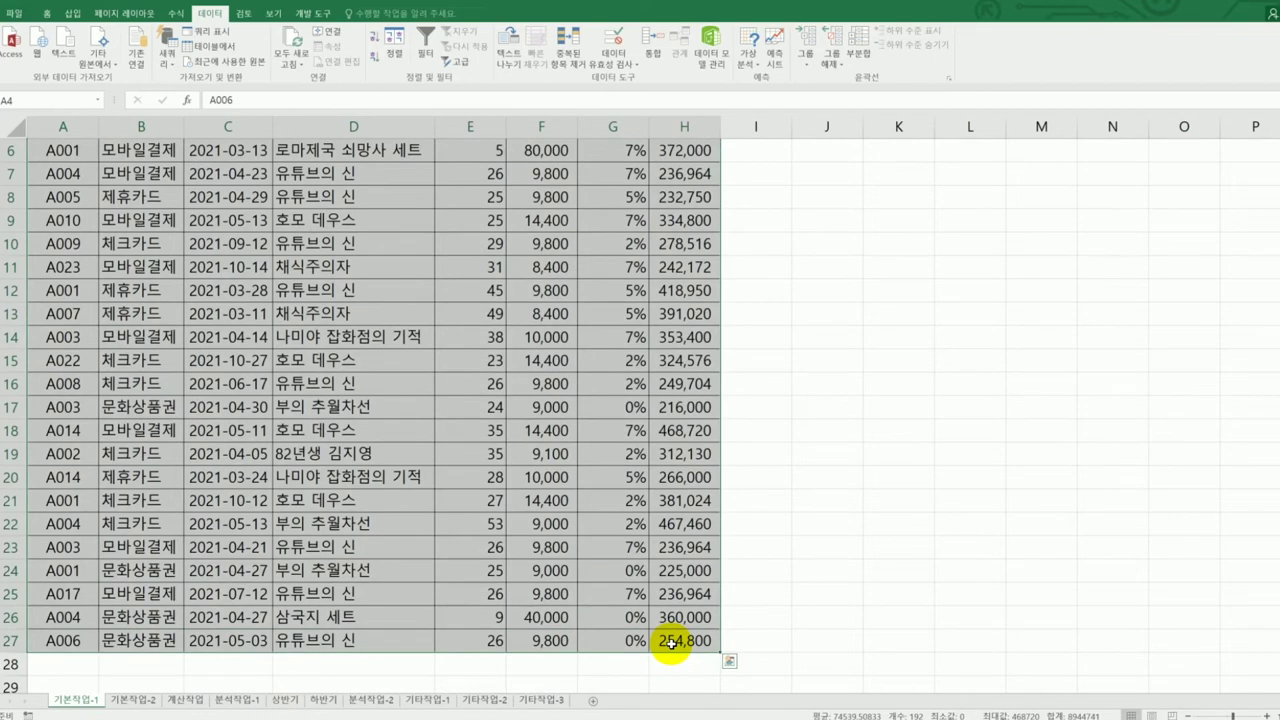
scroll(671, 641, "up", 2)
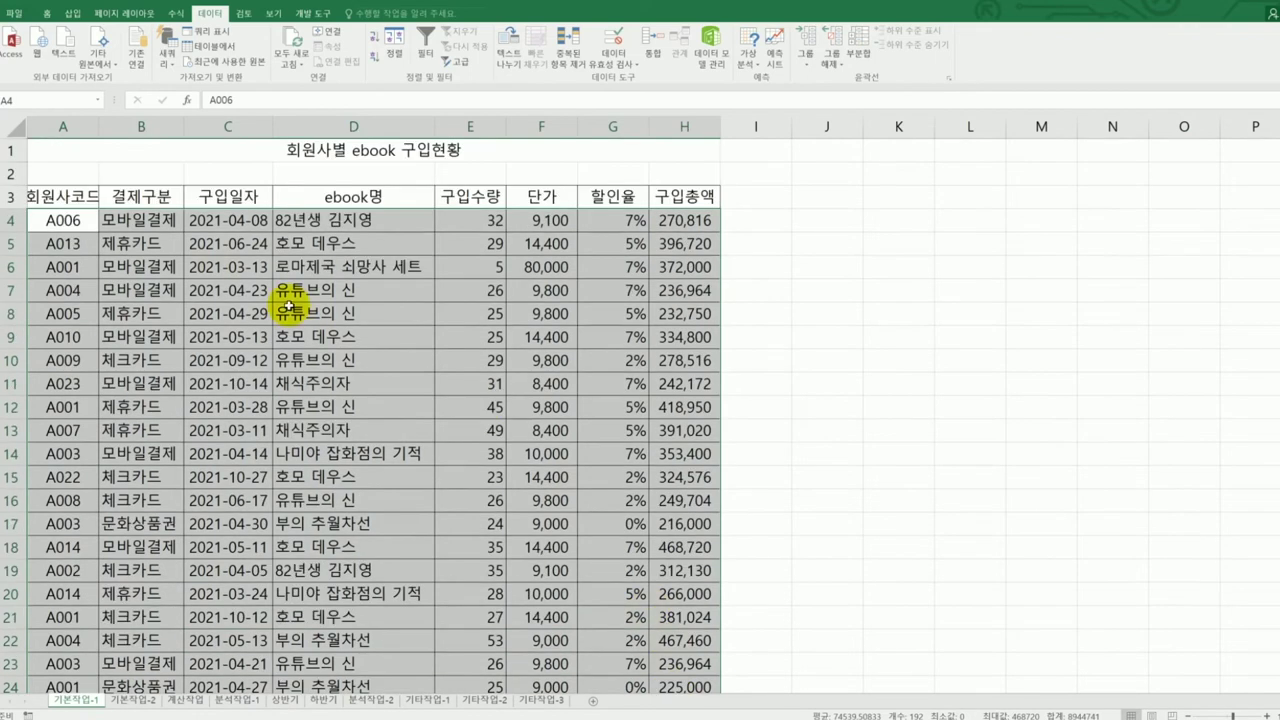
left_click(54, 17)
left_click(514, 52)
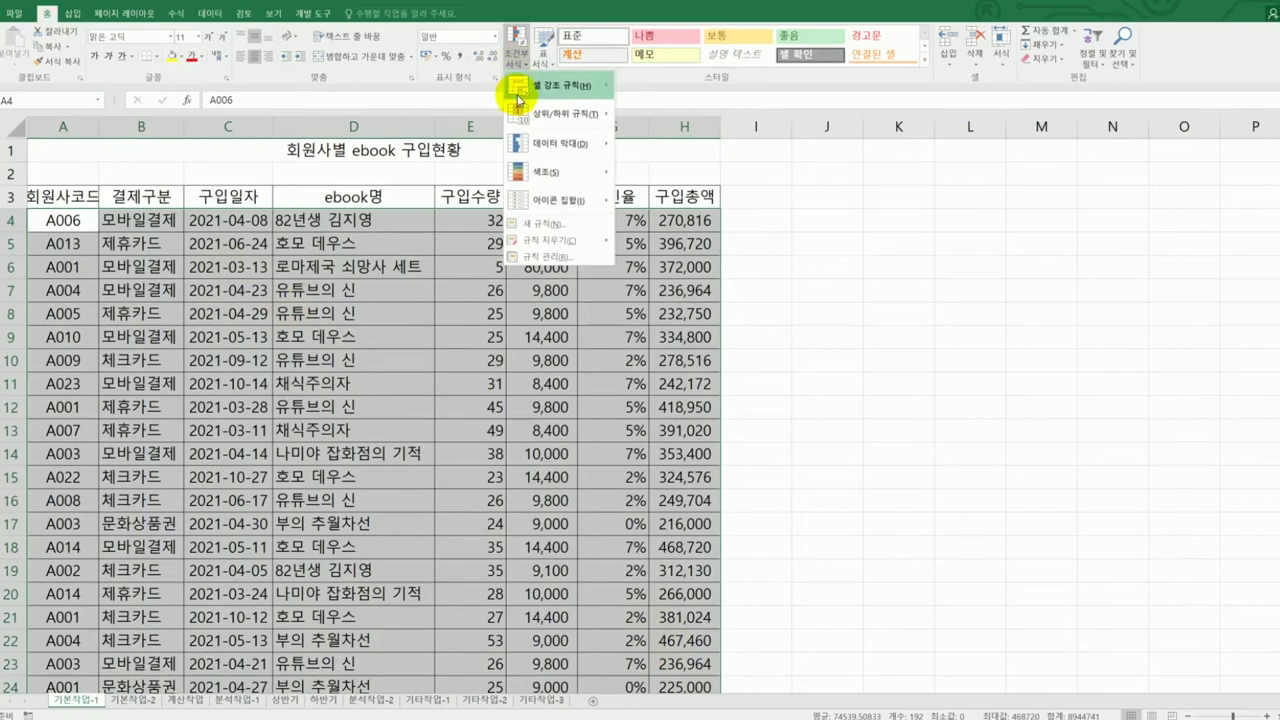
left_click(546, 224)
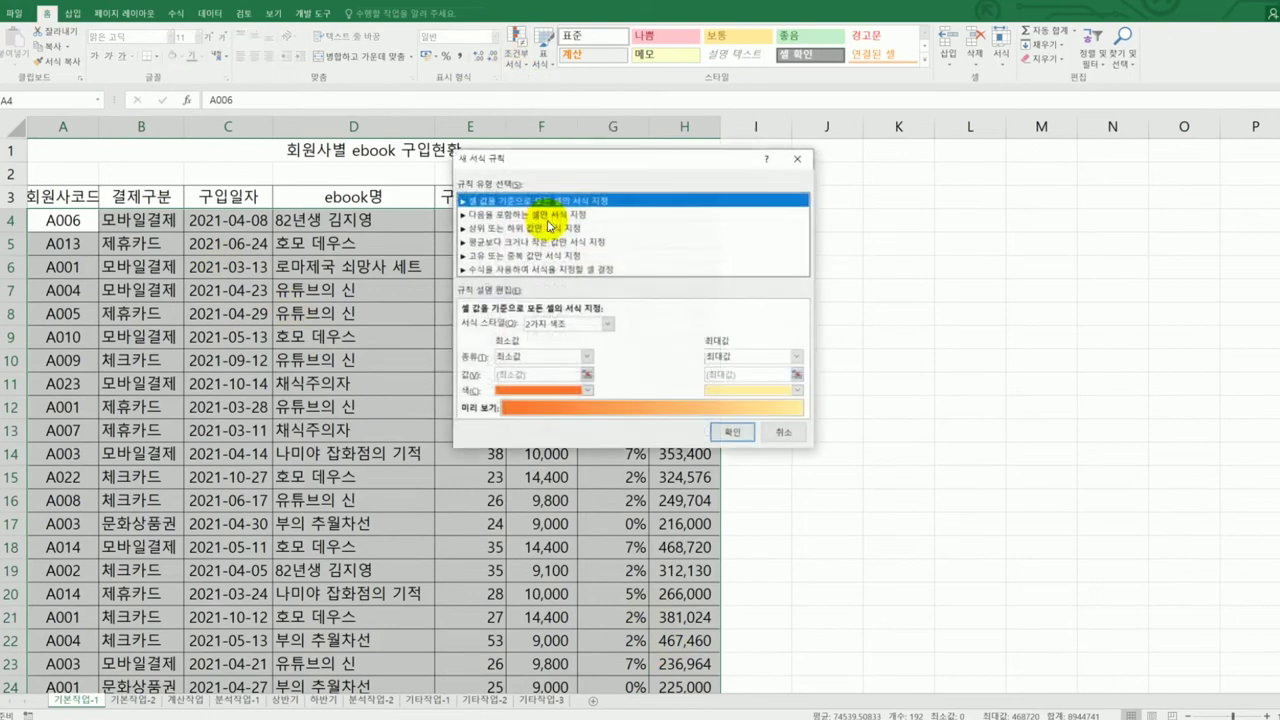
left_click_drag(608, 158, 963, 156)
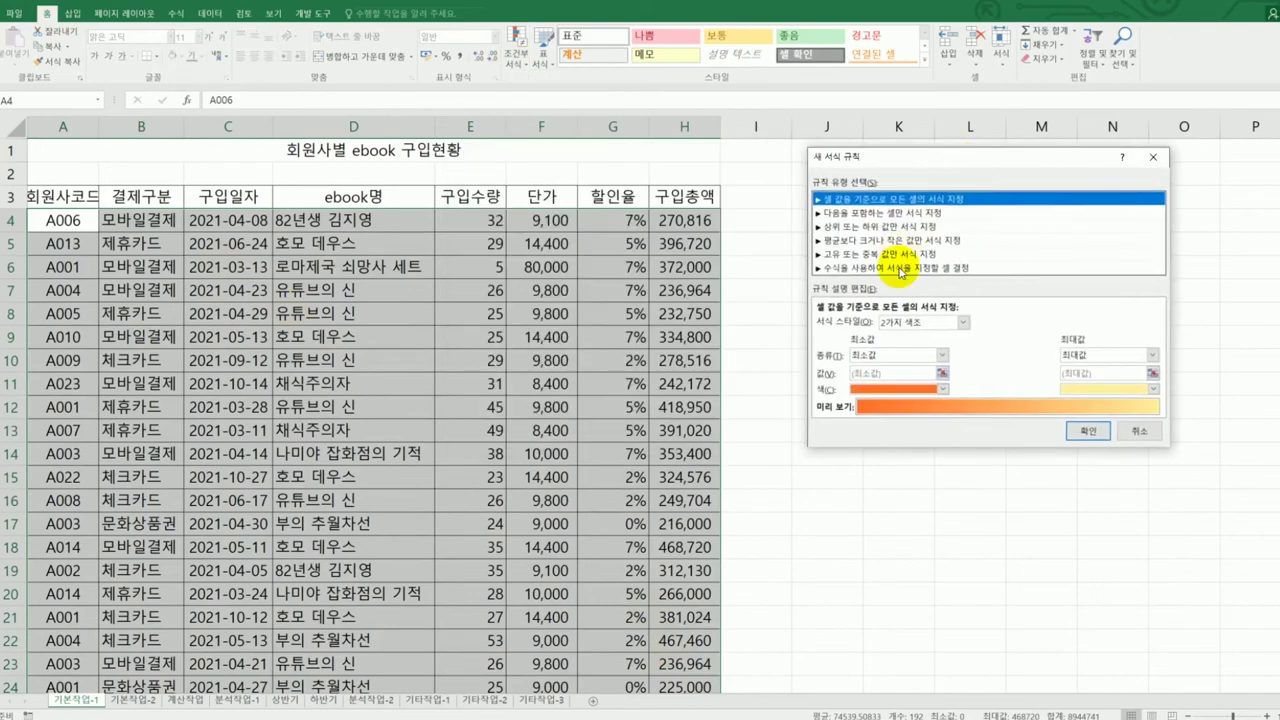
left_click(903, 268)
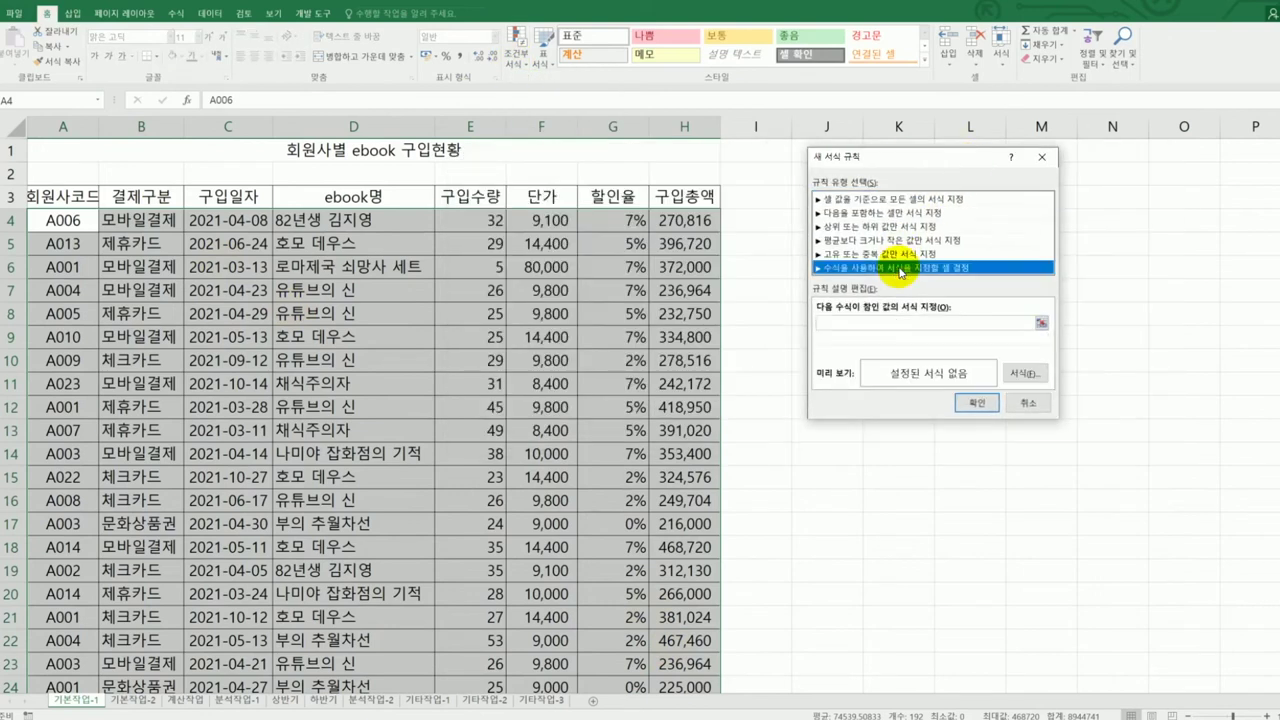
Begin the rule formula with OR and the first condition $E4=MAX($E$4:$E$27) on the 구입수량 column
left_click(872, 323)
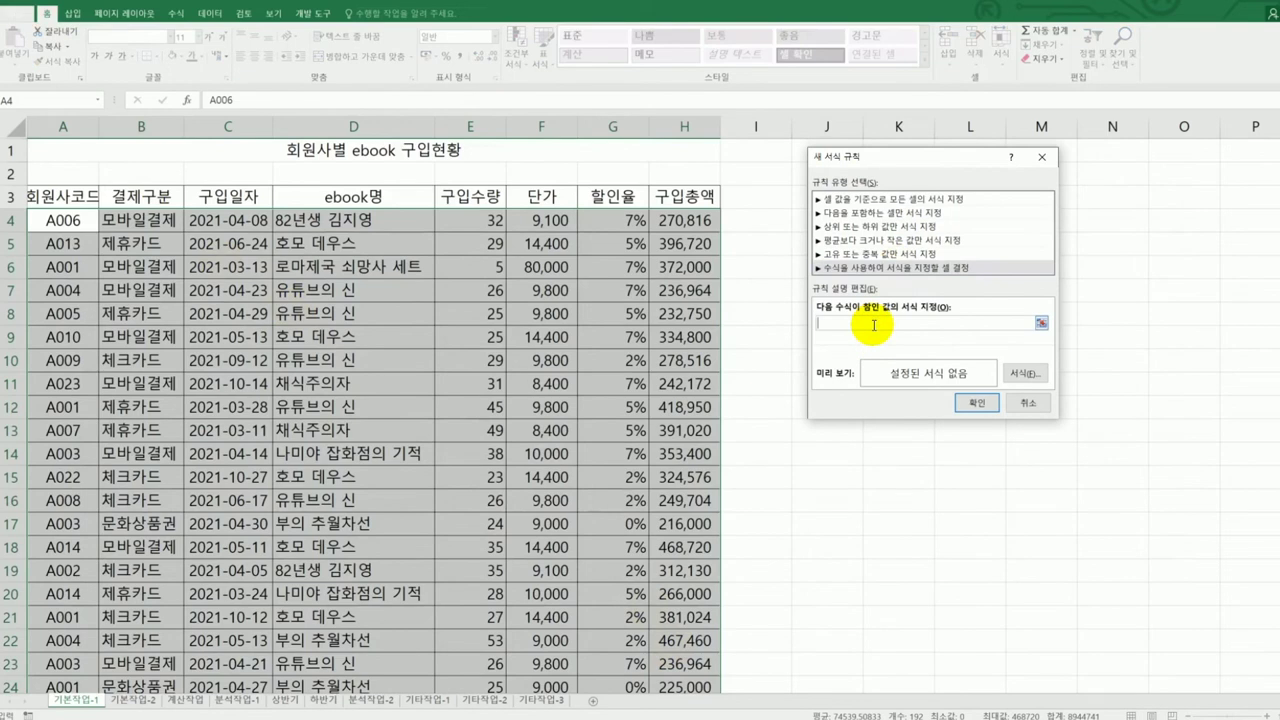
type("=or(")
left_click(480, 226)
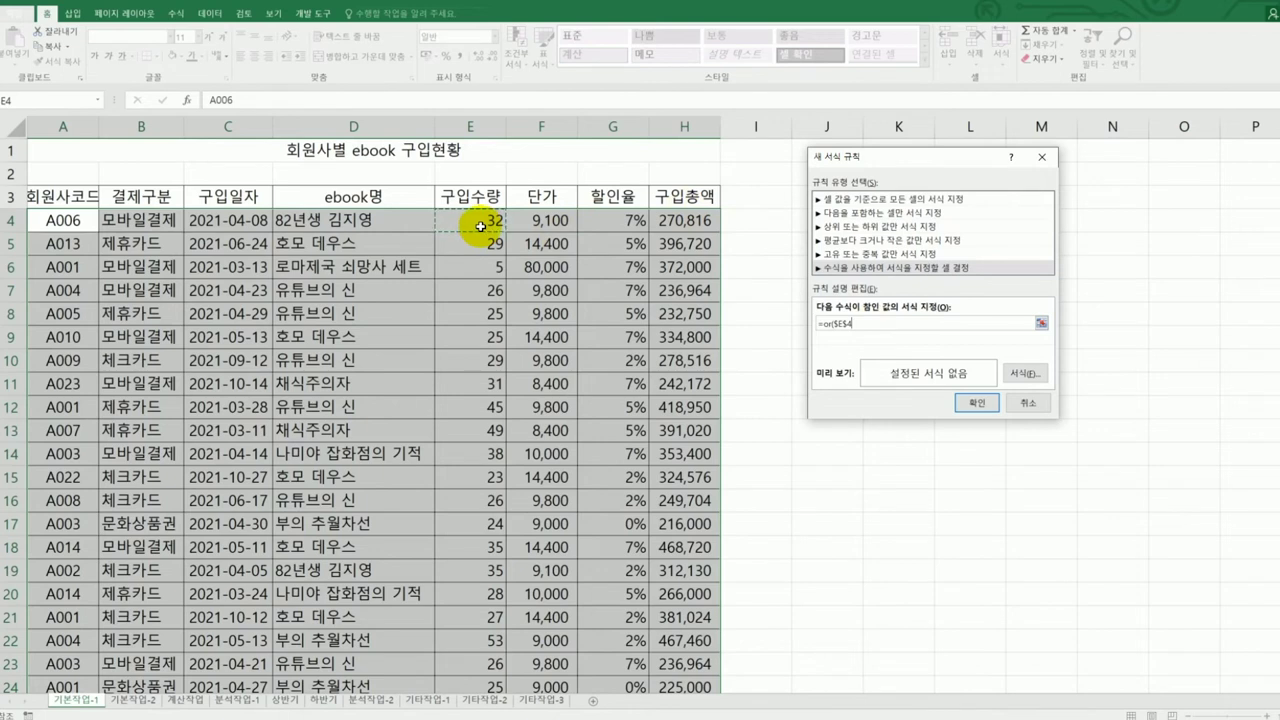
key("F4")
key("F4")
type("=max($E")
left_click_drag(480, 227, 480, 646)
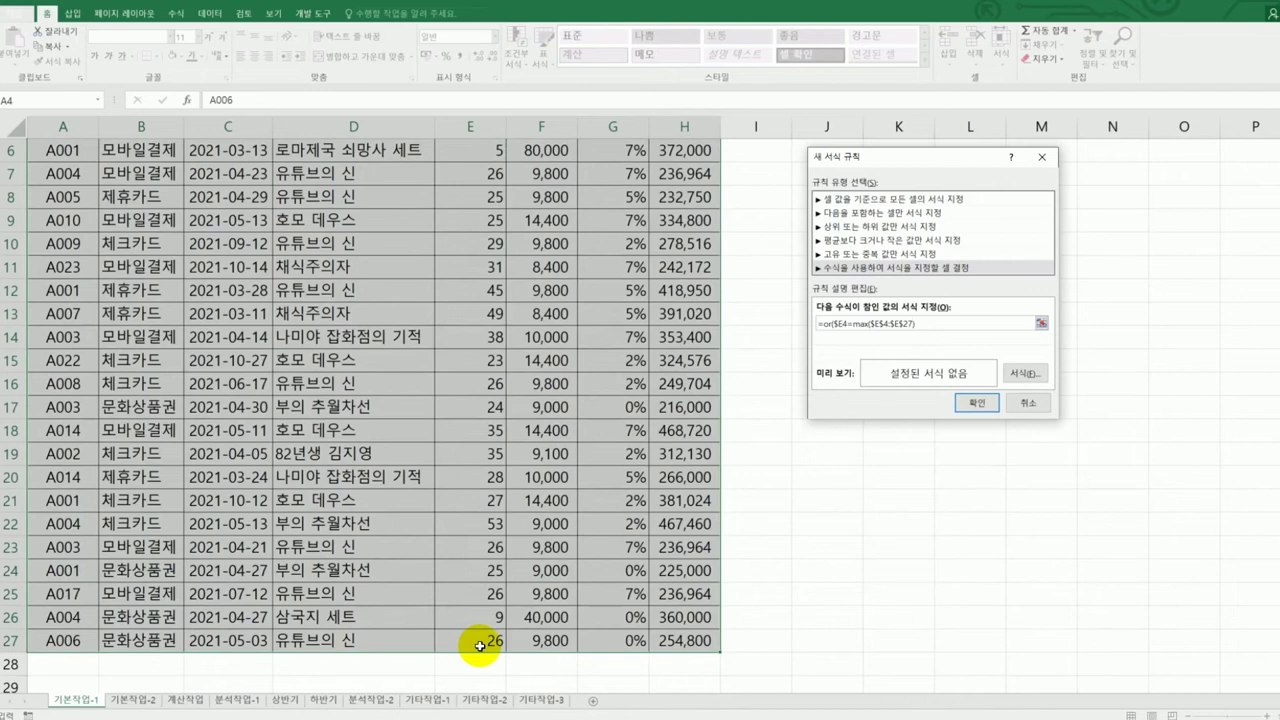
Add $E4=MIN($E$4:$E$27) as the second OR condition in the rule formula
type(",")
scroll(480, 646, "up", 2)
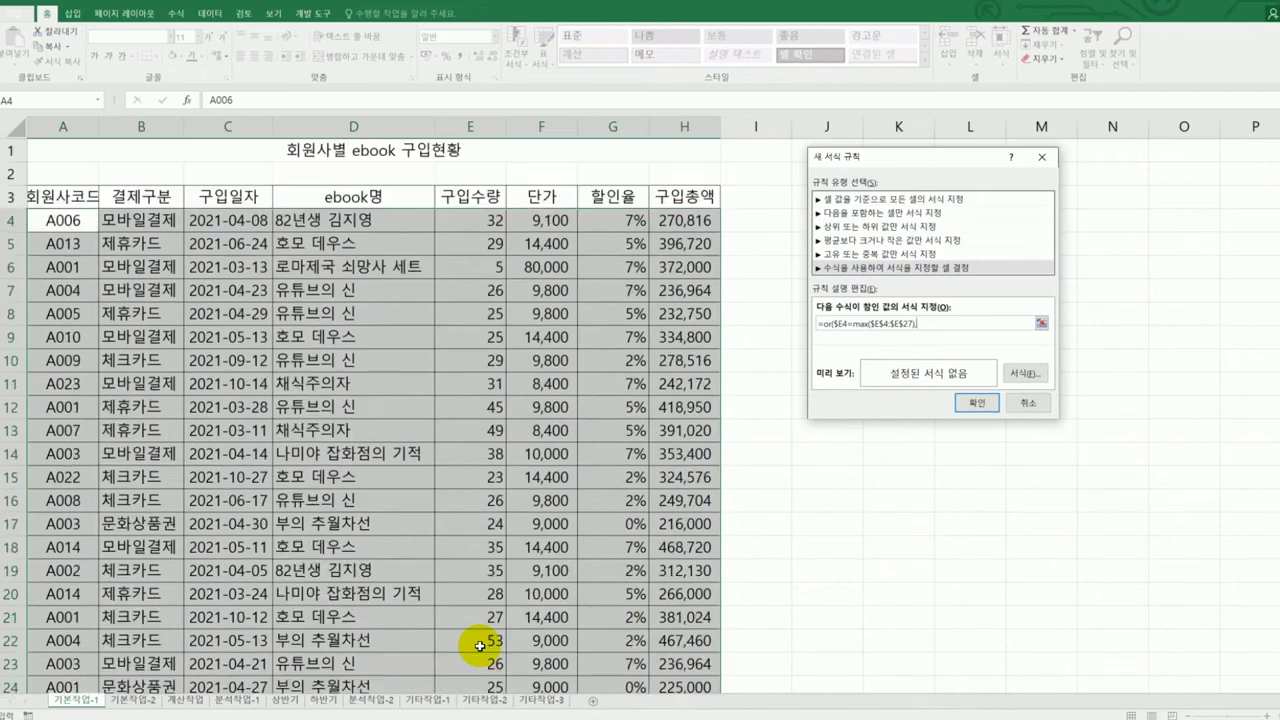
left_click(469, 218)
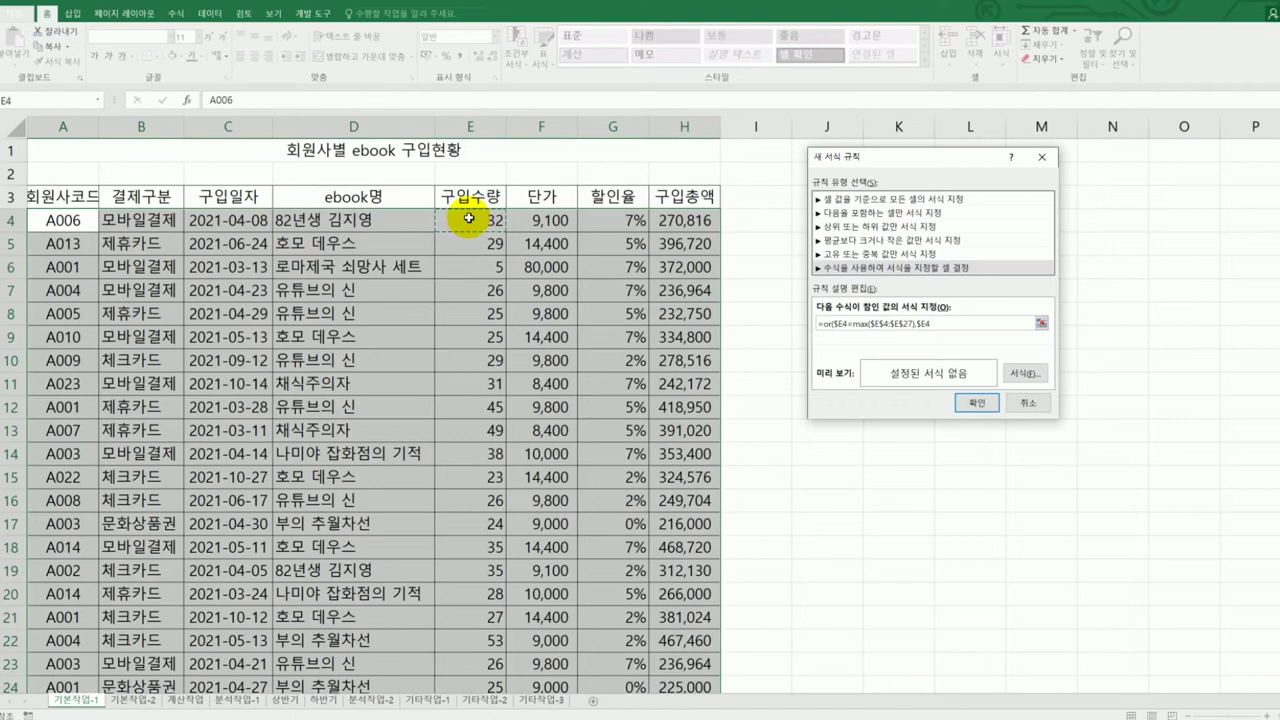
type("=min(")
left_click_drag(469, 218, 442, 648)
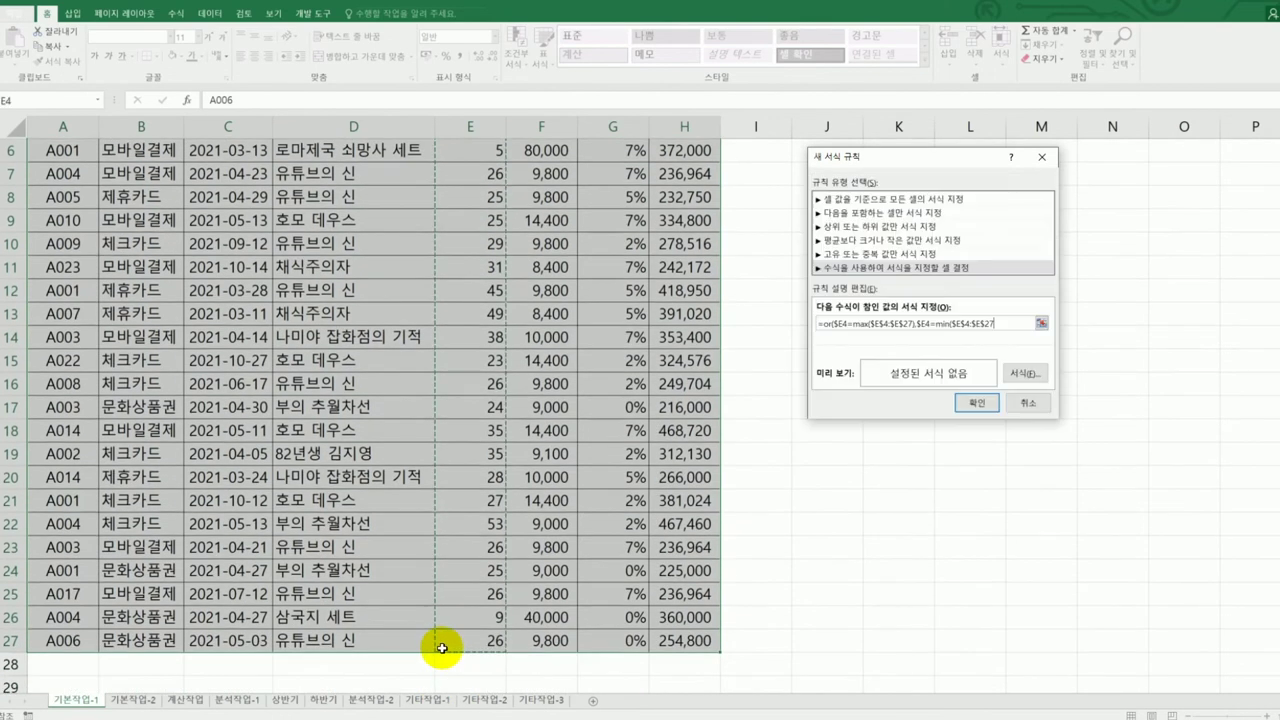
type(")")
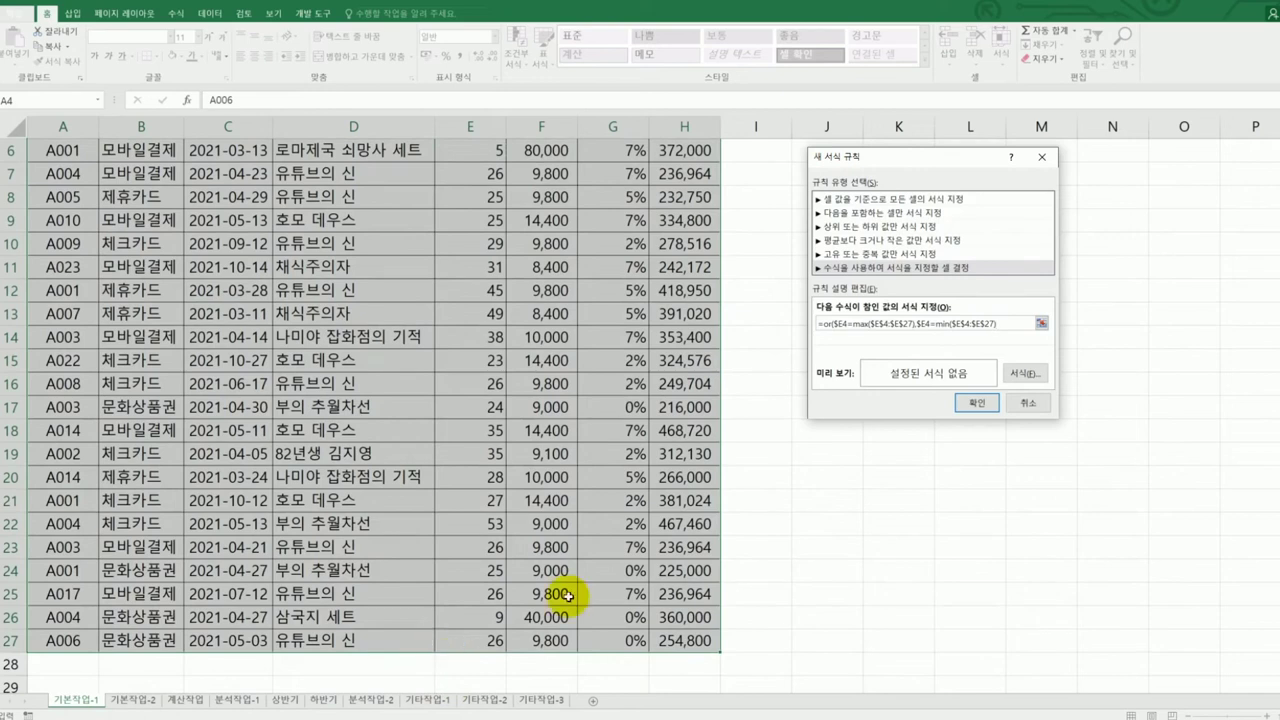
Give the rule's format the bold italic font style (굵은 기울임꼴) and a yellow fill, and try to apply the rule
left_click(1016, 376)
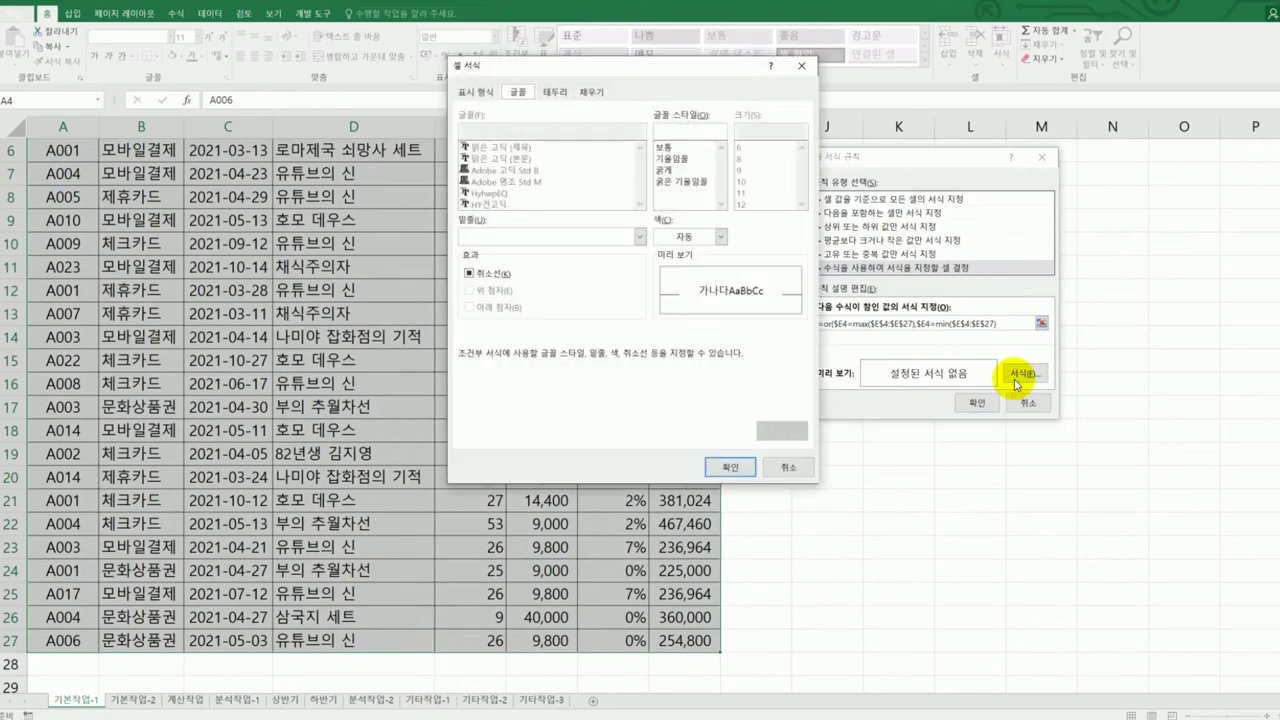
left_click(700, 182)
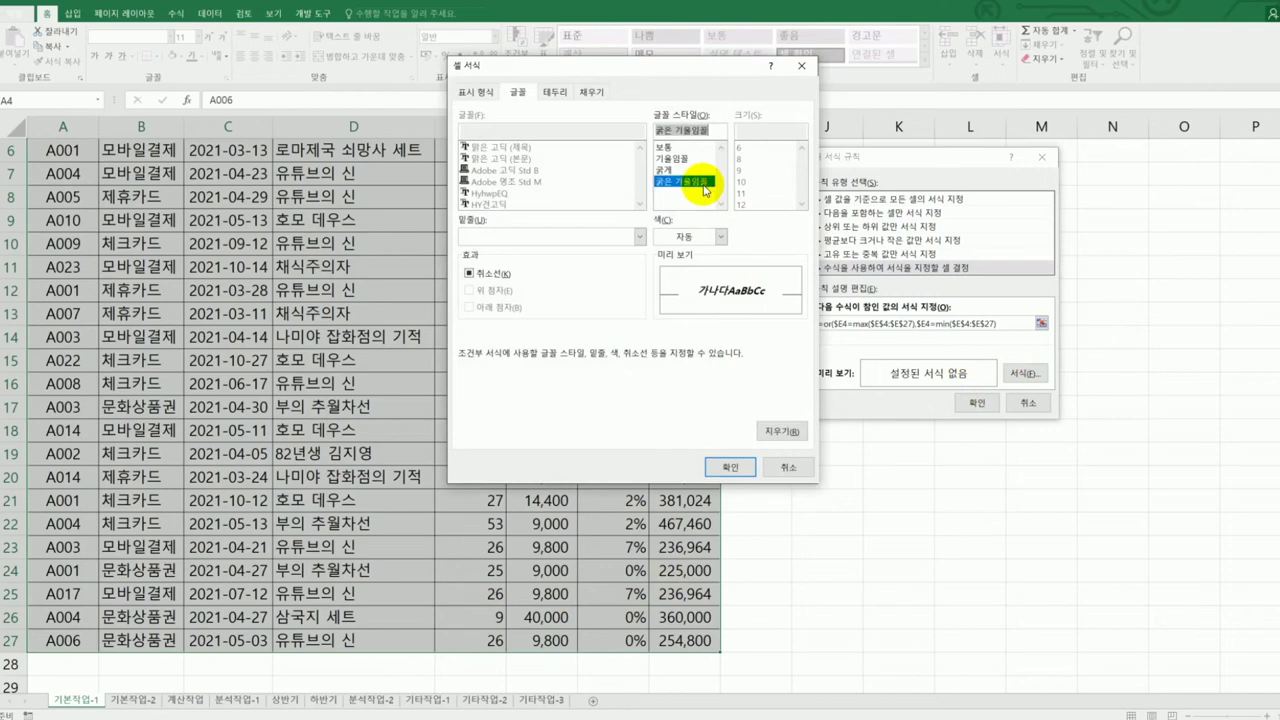
left_click(729, 466)
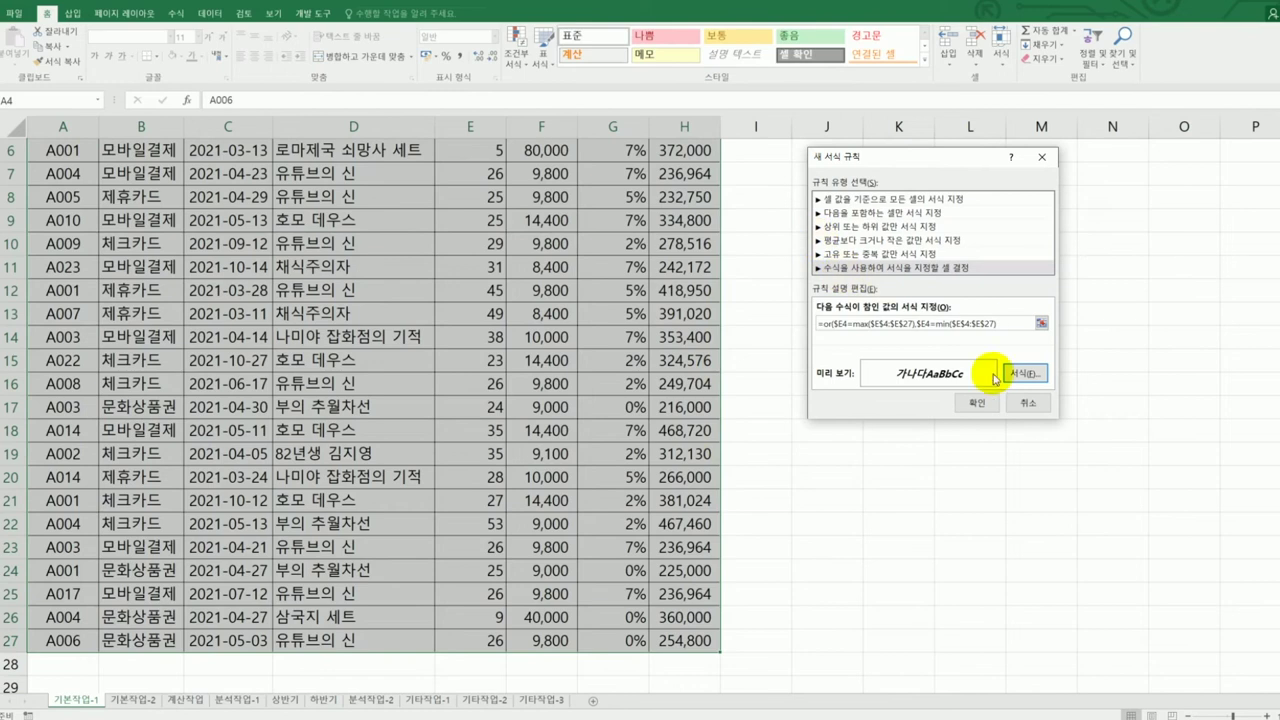
left_click(1025, 374)
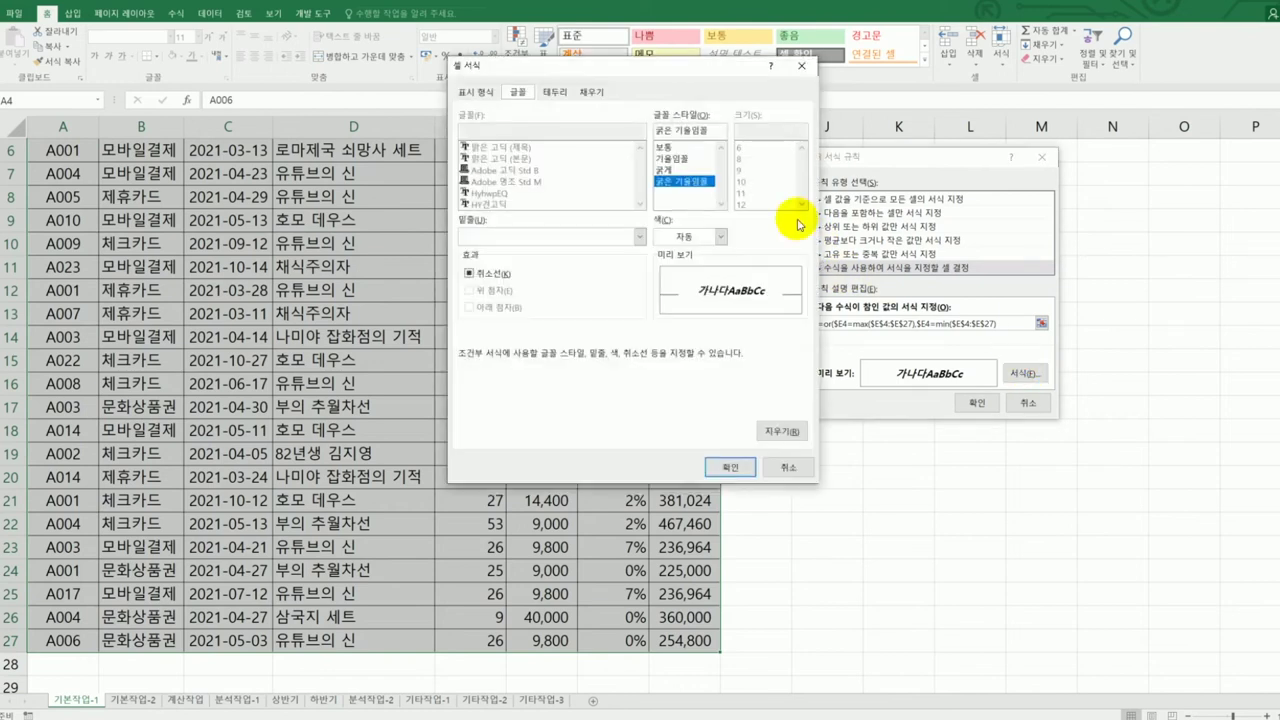
left_click(594, 97)
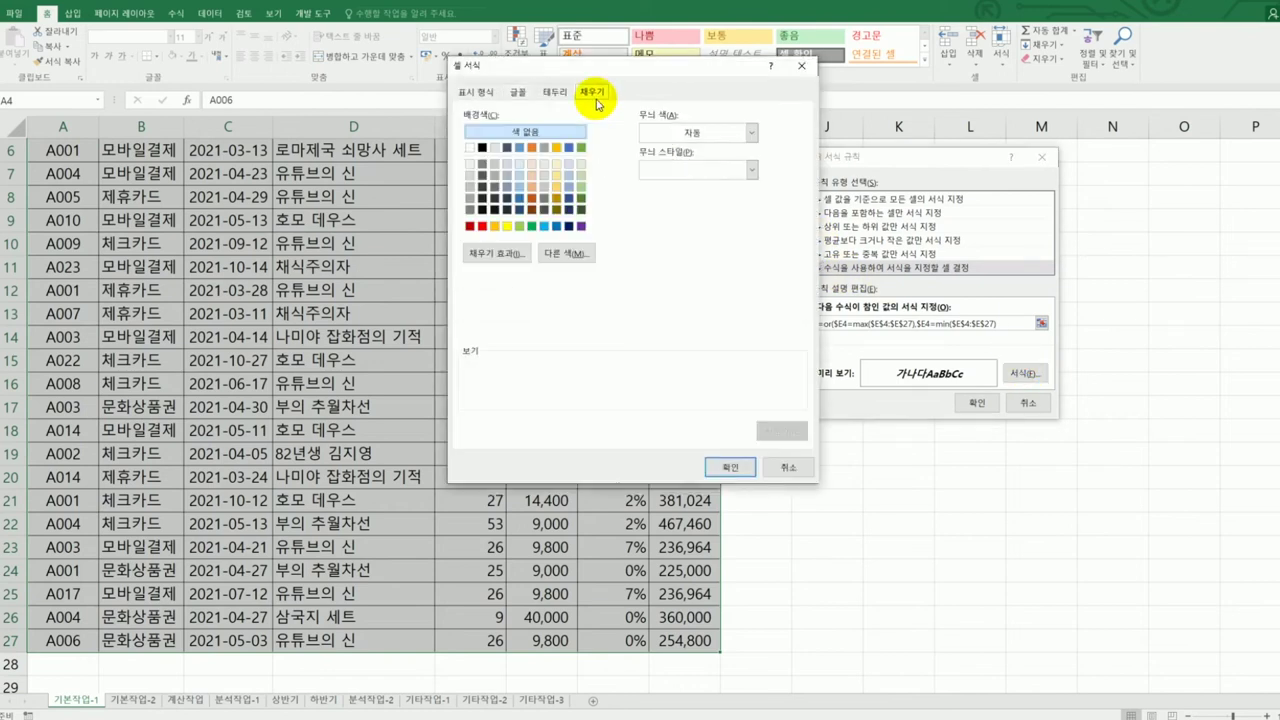
left_click(508, 226)
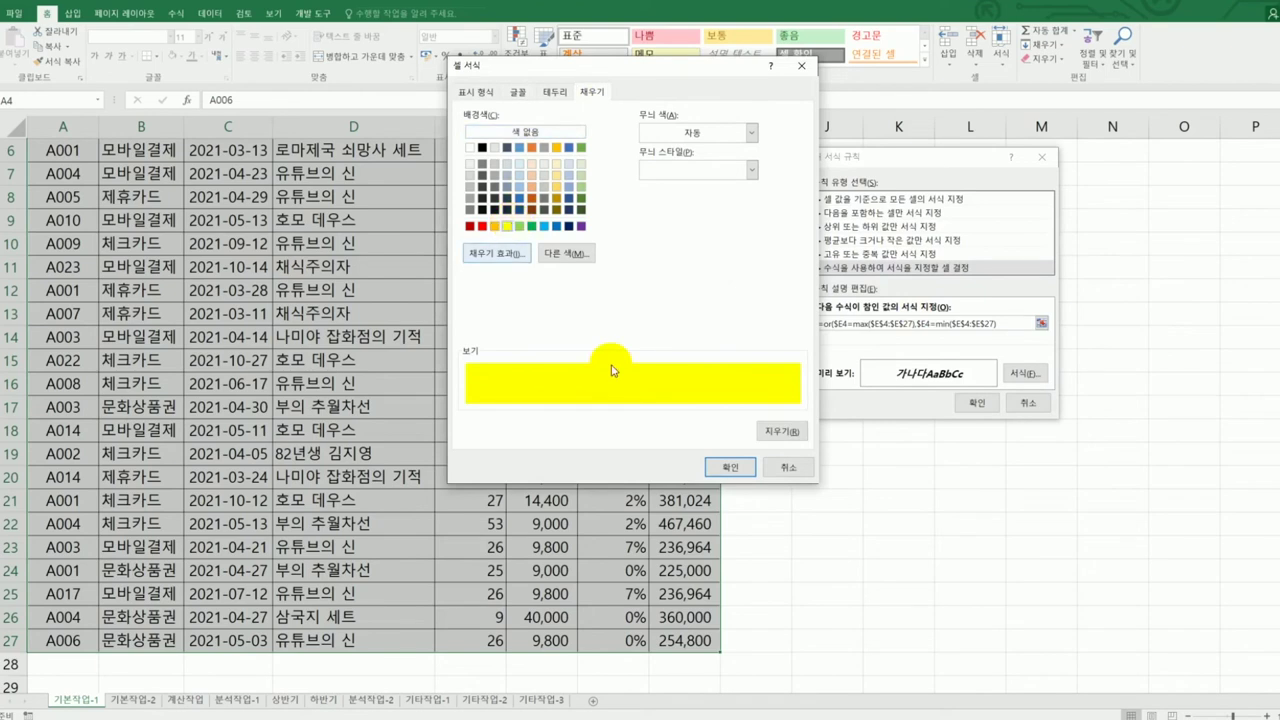
left_click(728, 467)
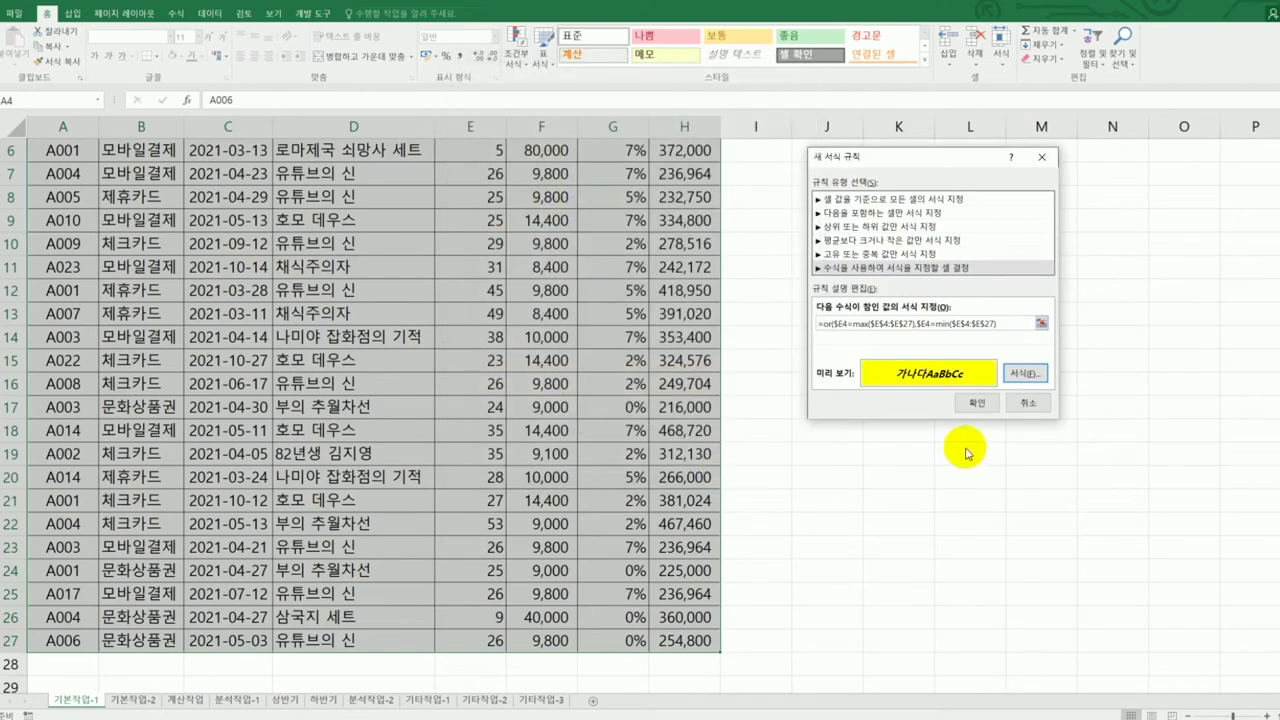
left_click(968, 406)
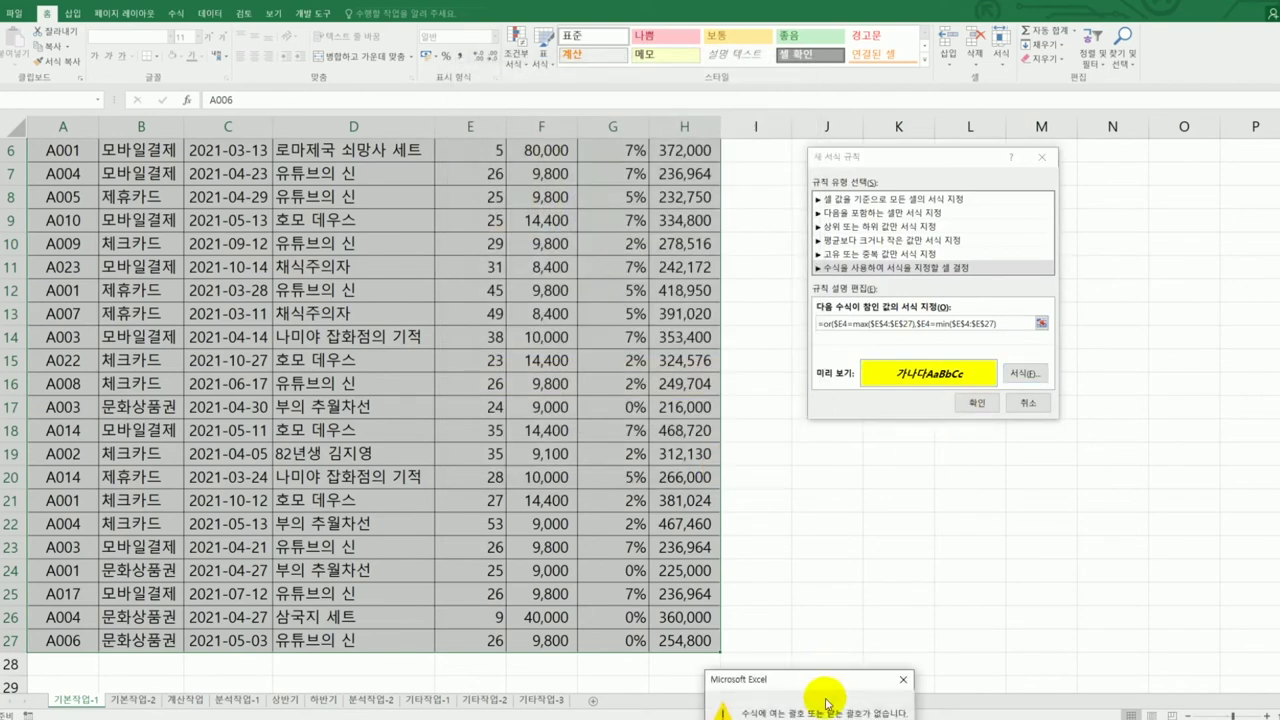
Dismiss the formula error message and return to the new formatting rule
left_click_drag(819, 682, 820, 486)
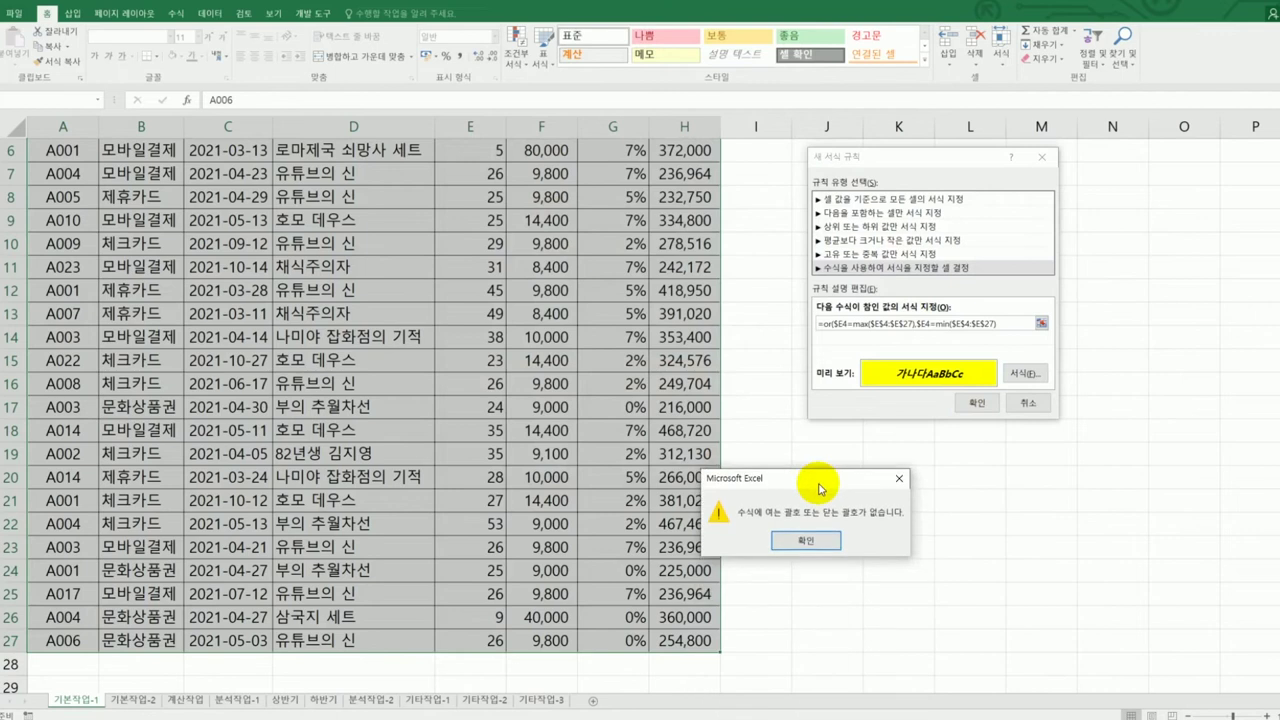
left_click(806, 540)
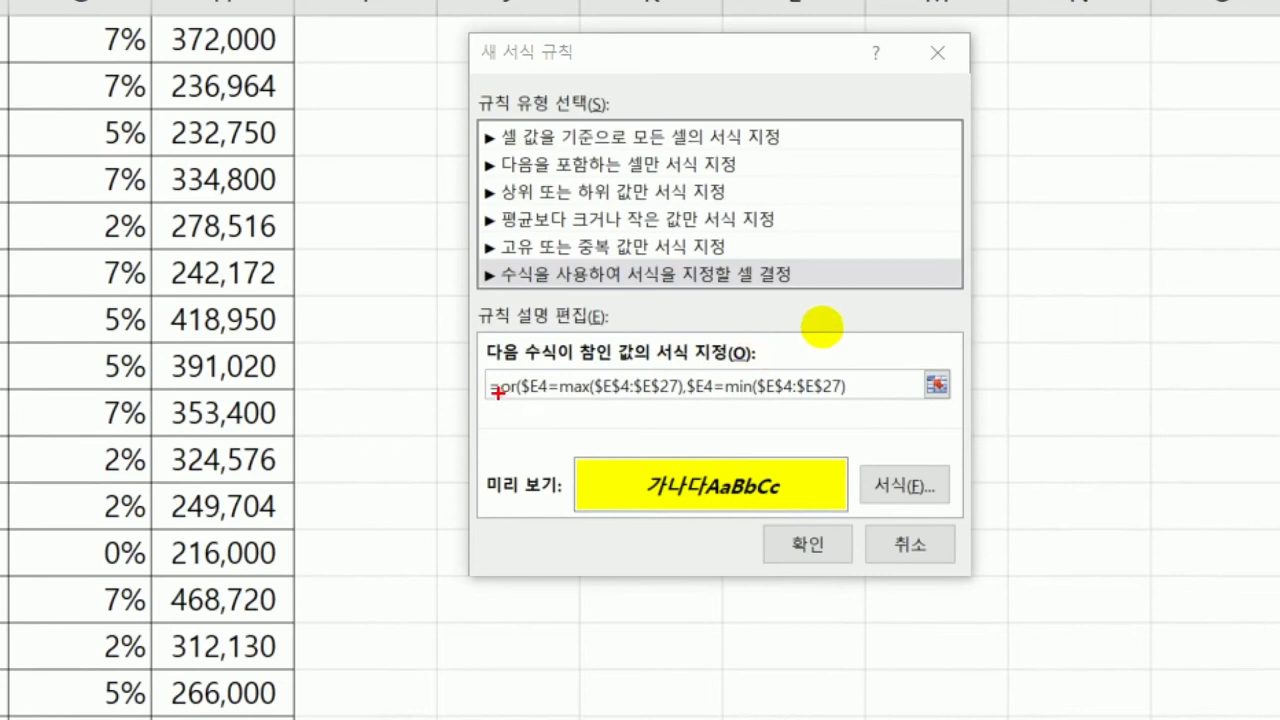
left_click_drag(497, 402, 514, 404)
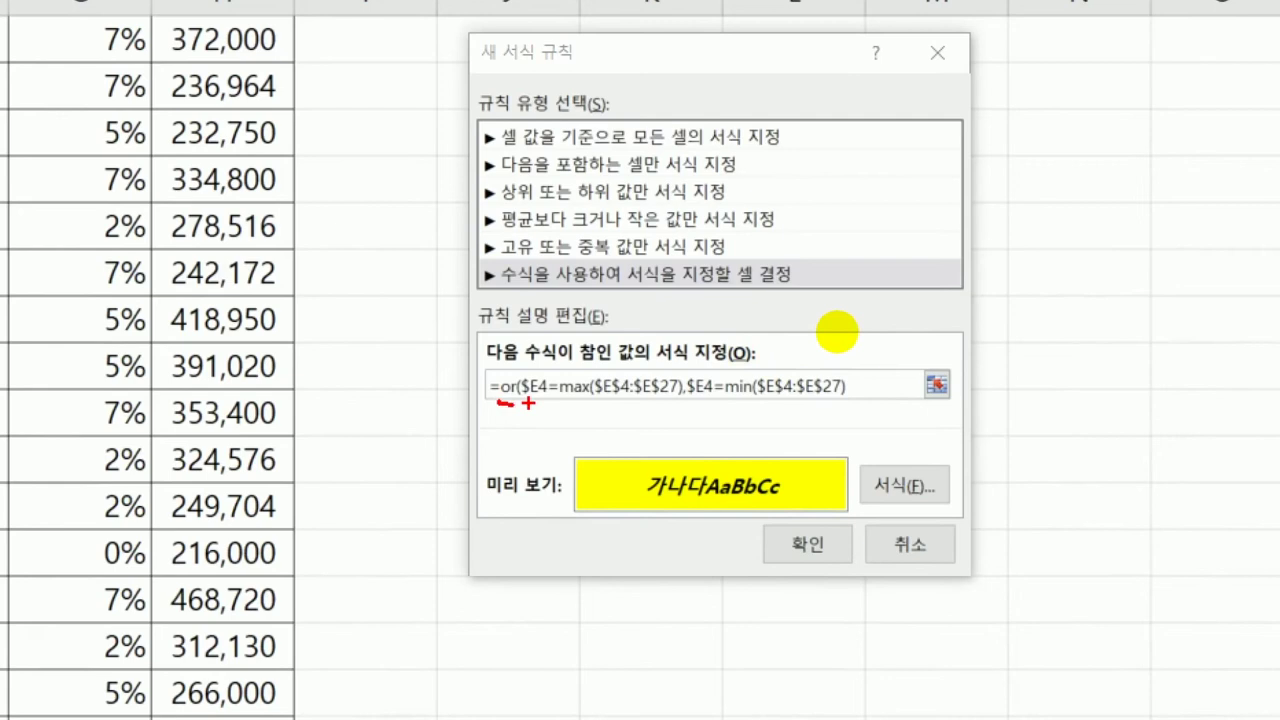
left_click_drag(528, 405, 670, 404)
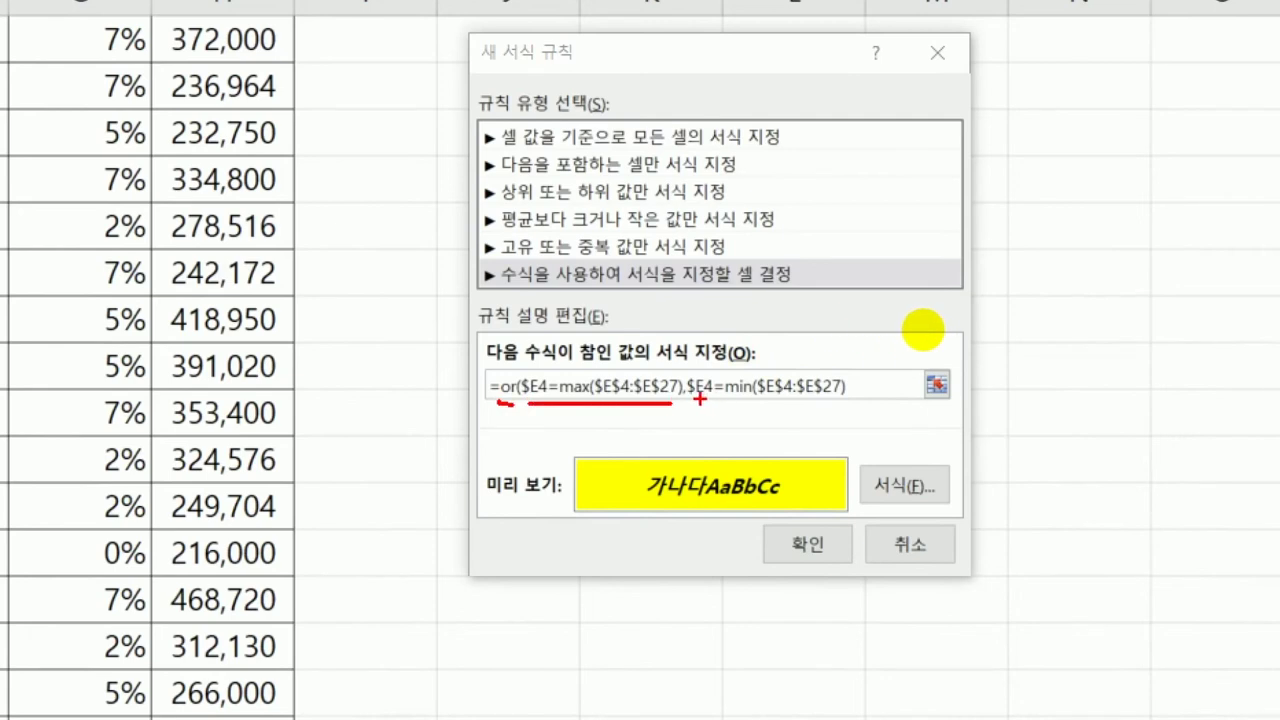
left_click_drag(700, 404, 826, 408)
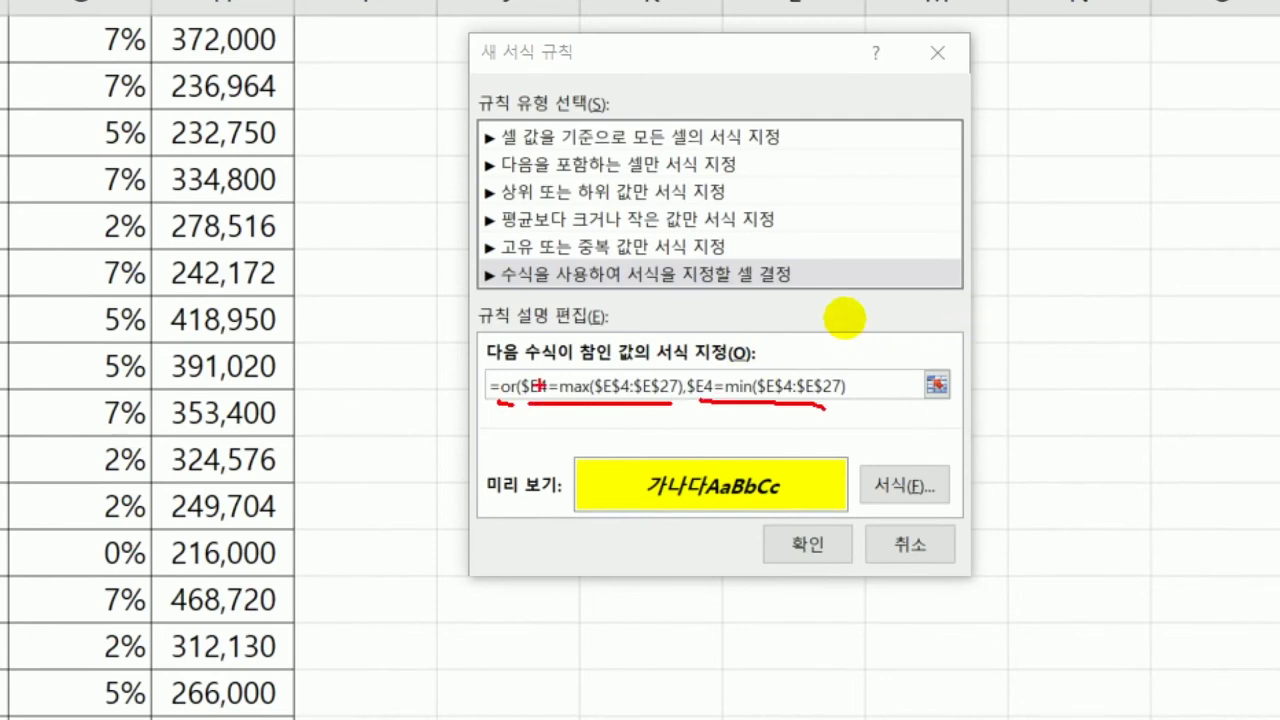
left_click_drag(580, 322, 582, 354)
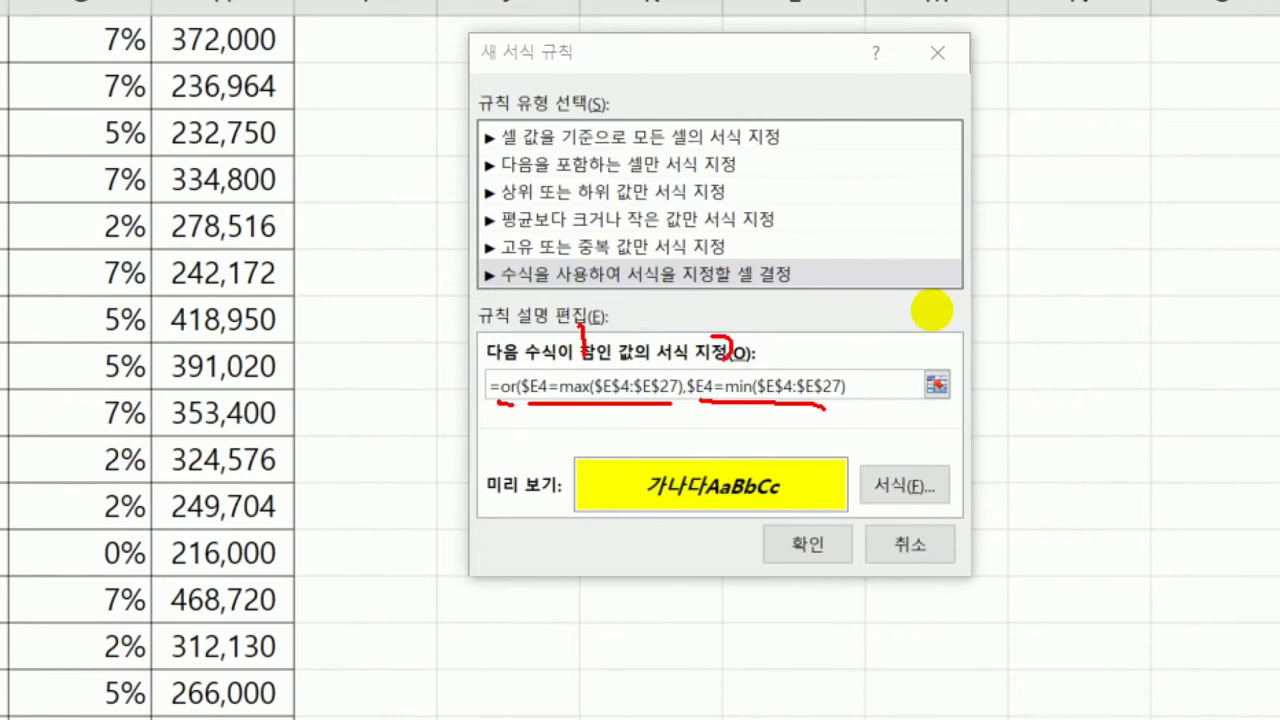
left_click_drag(712, 340, 752, 355)
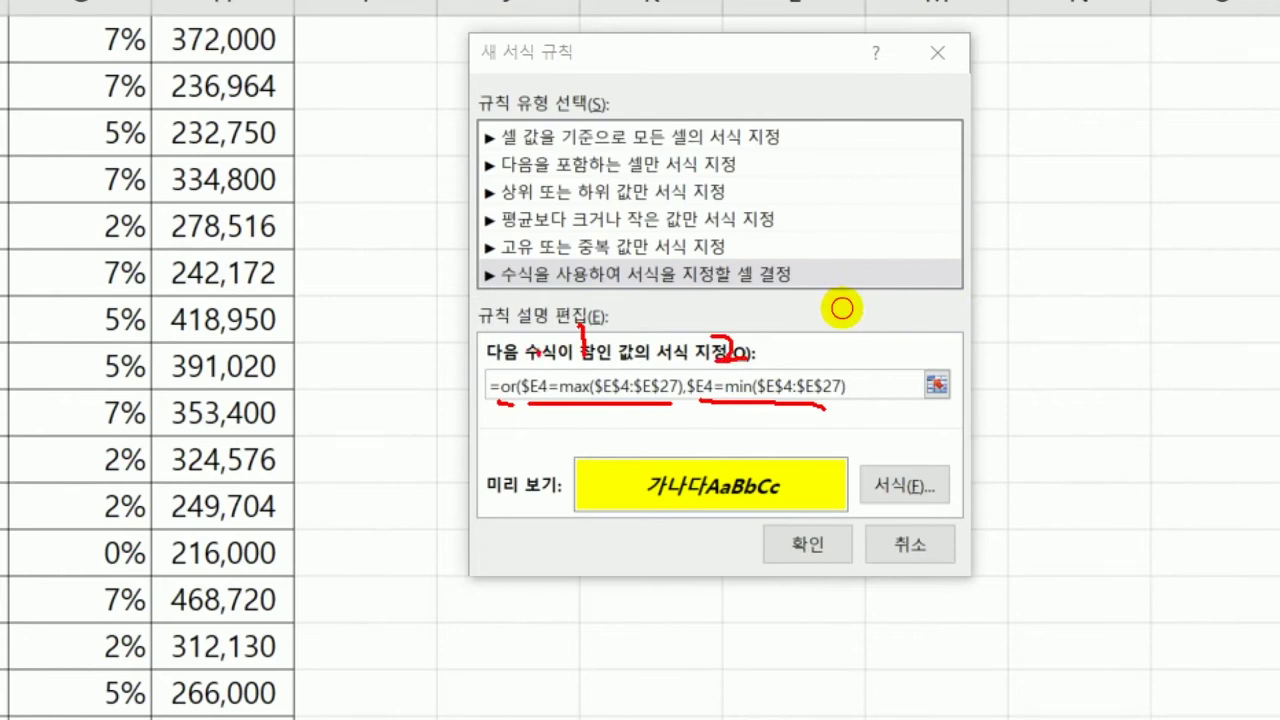
left_click_drag(537, 355, 537, 424)
mouse_move(850, 347)
left_mouse_down()
mouse_move(868, 368)
mouse_move(856, 412)
left_mouse_up()
key("Escape")
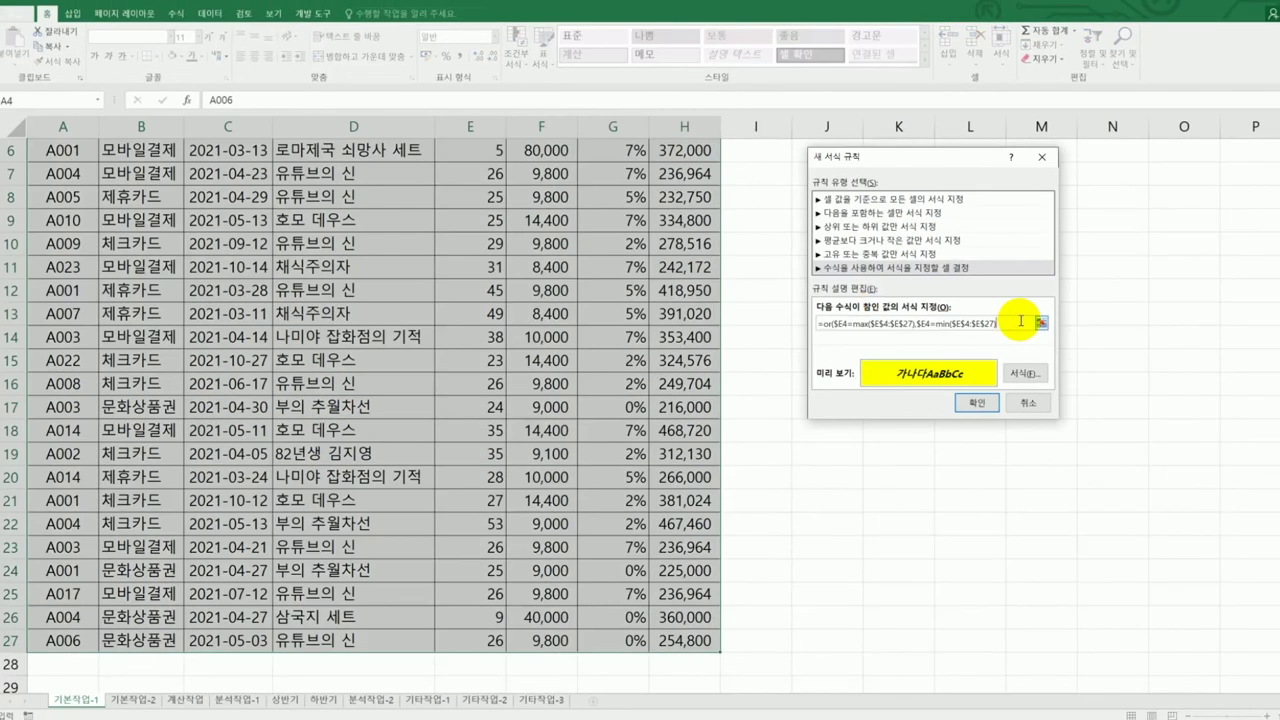
Add the missing closing parenthesis at the end of the OR formula and apply the conditional formatting rule
type(")")
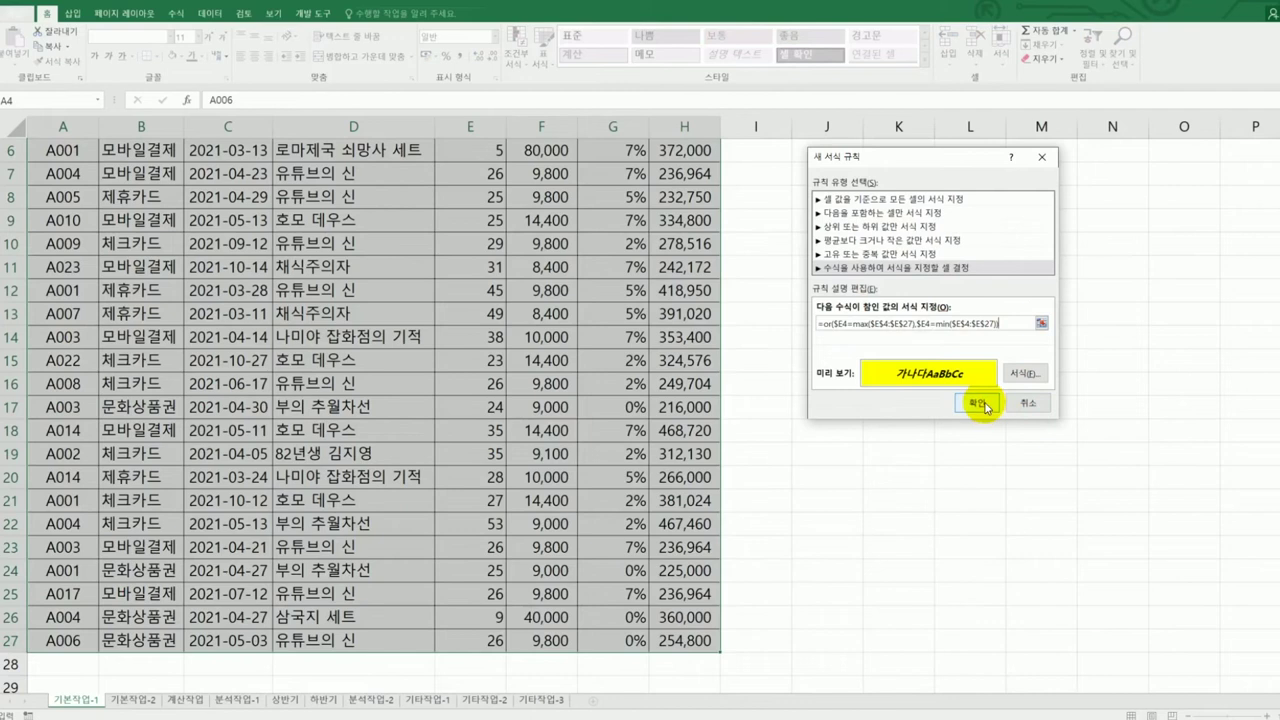
left_click(978, 403)
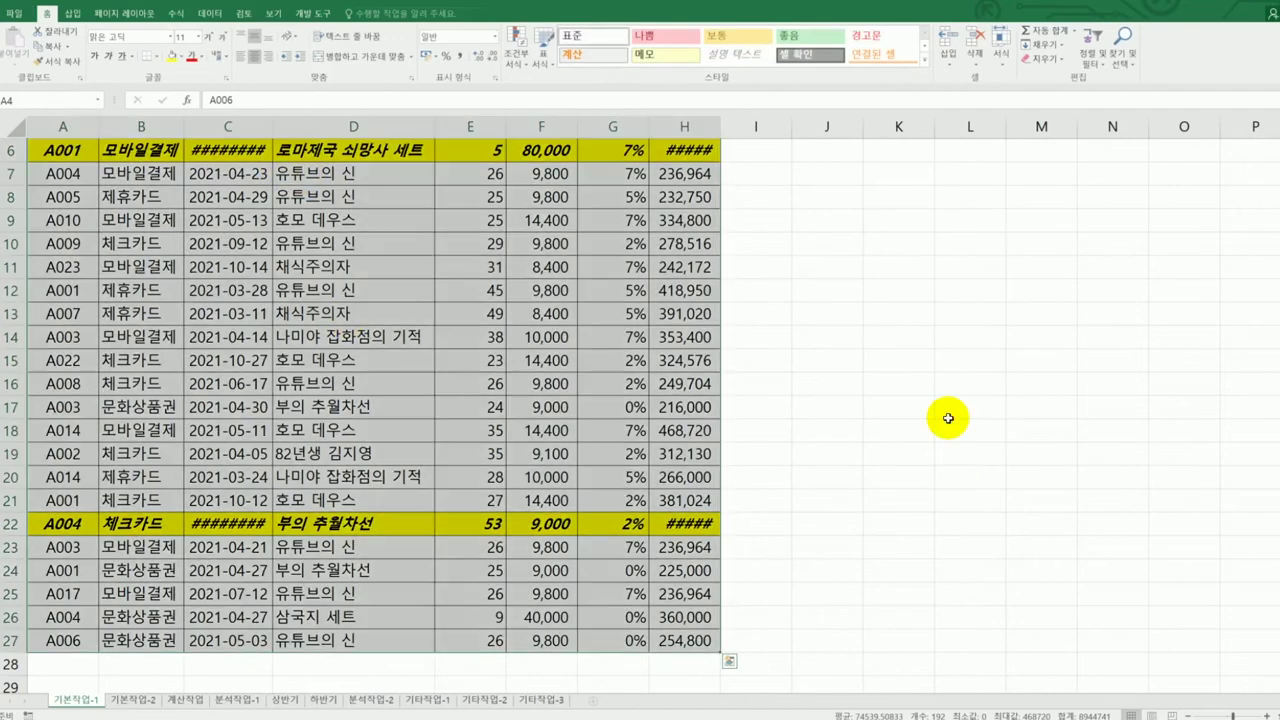
Auto-fit the widths of the 구입일자 column C and the 구입총액 column H to their contents
scroll(948, 418, "down", 2)
scroll(948, 418, "up", 4)
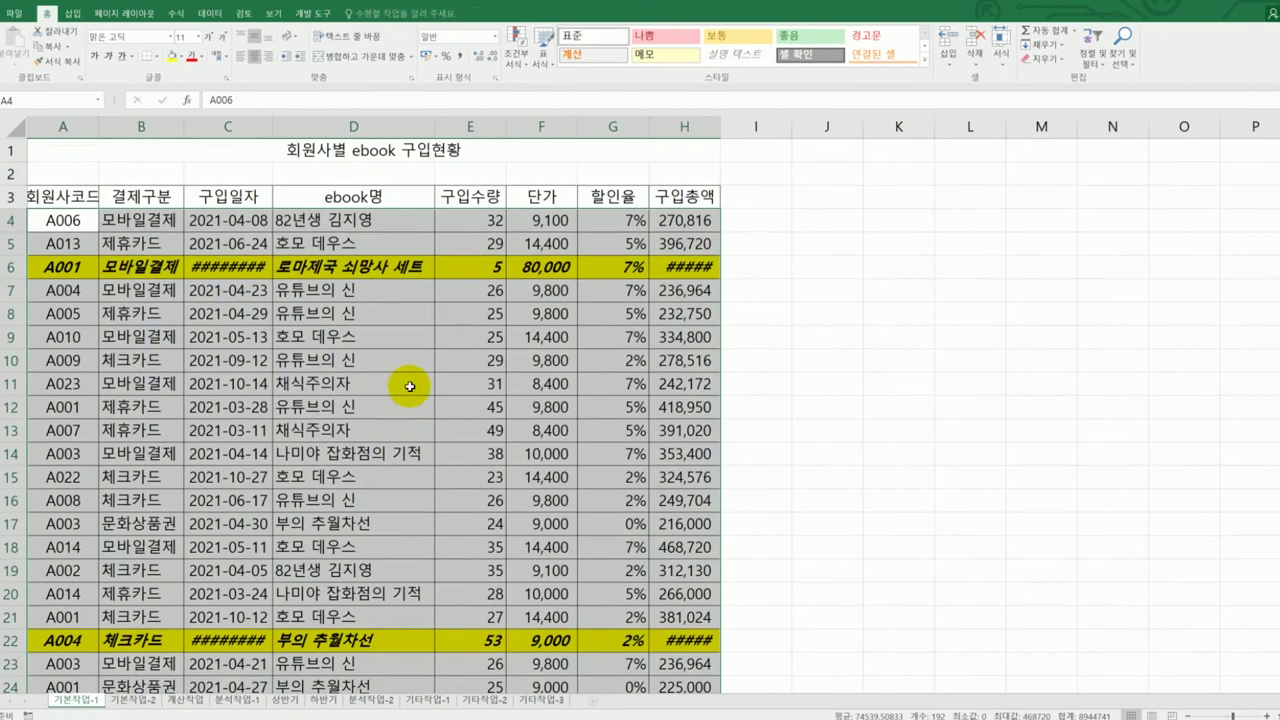
double_click(272, 131)
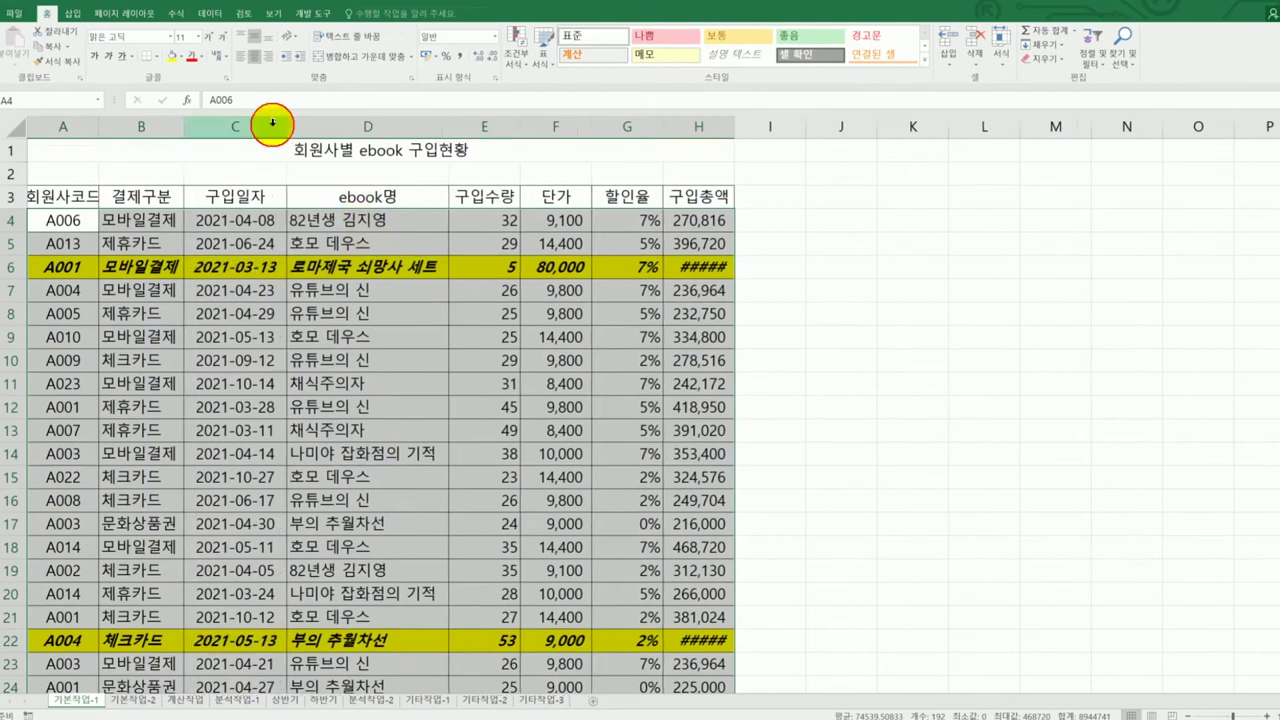
double_click(735, 124)
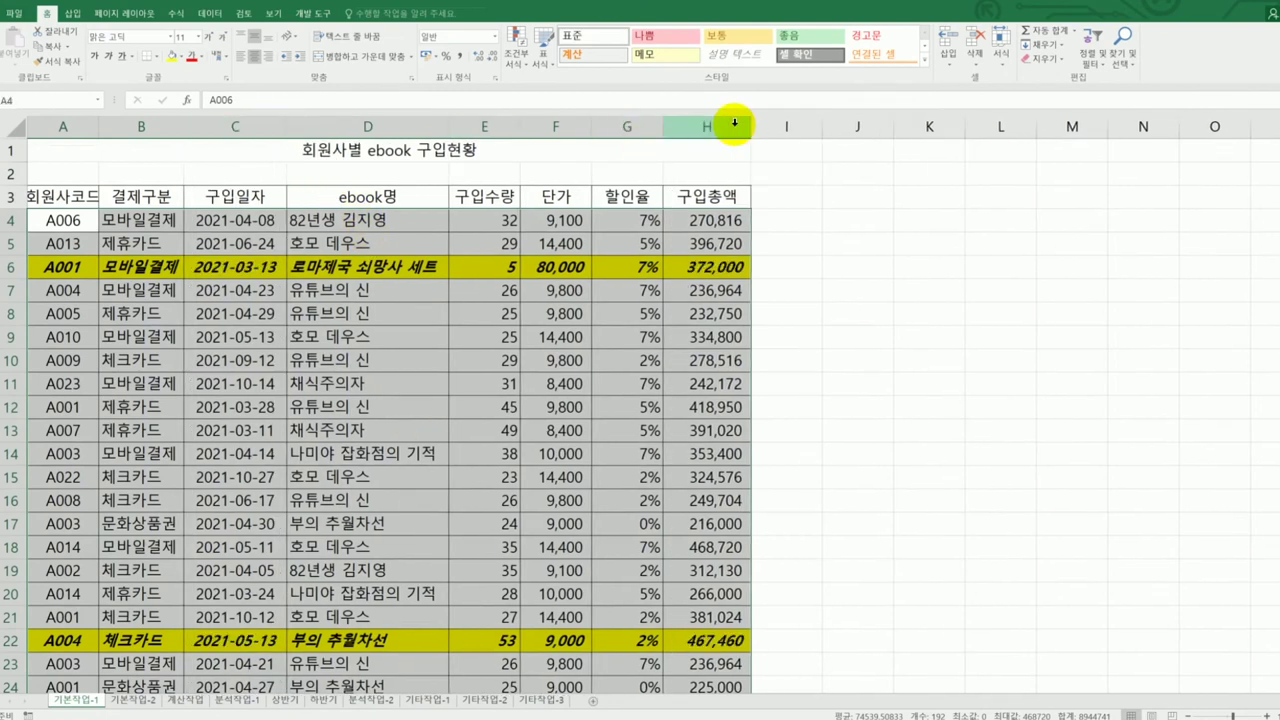
scroll(755, 367, "down", 7)
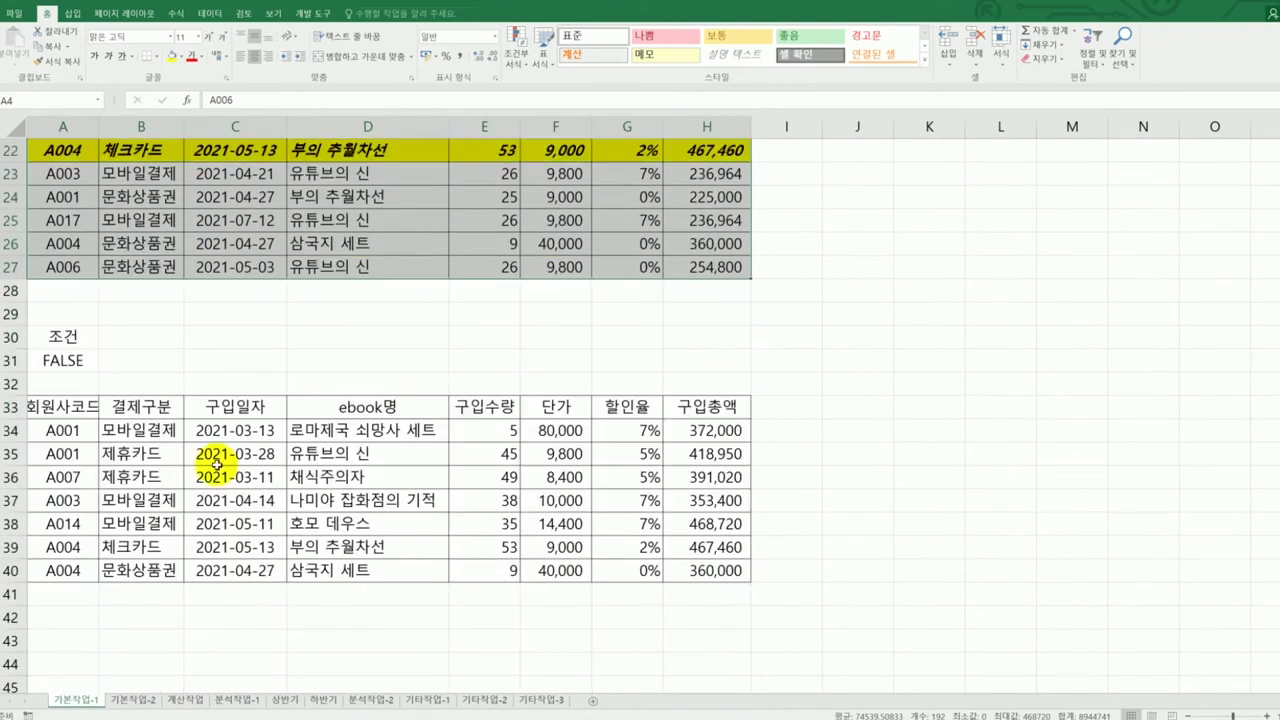
On the 기본작업-2 sheet, remove the locked (잠금) protection attribute from all cells
left_click(150, 703)
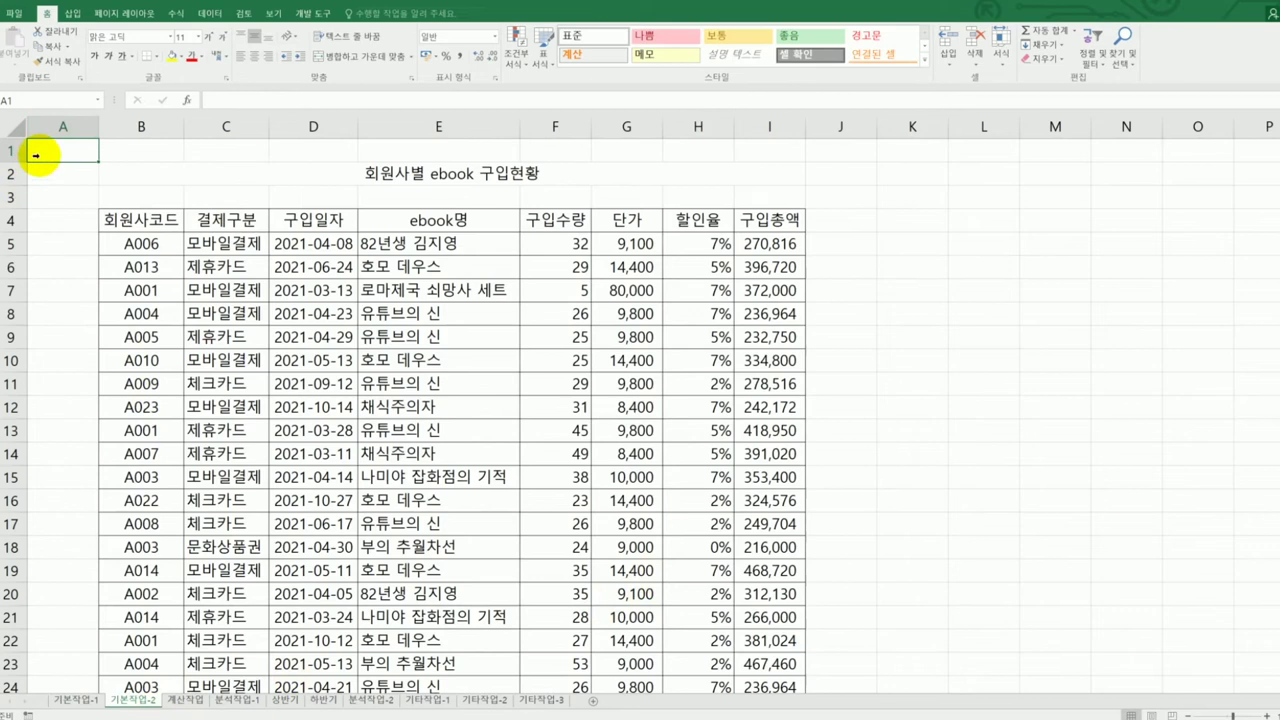
left_click(14, 124)
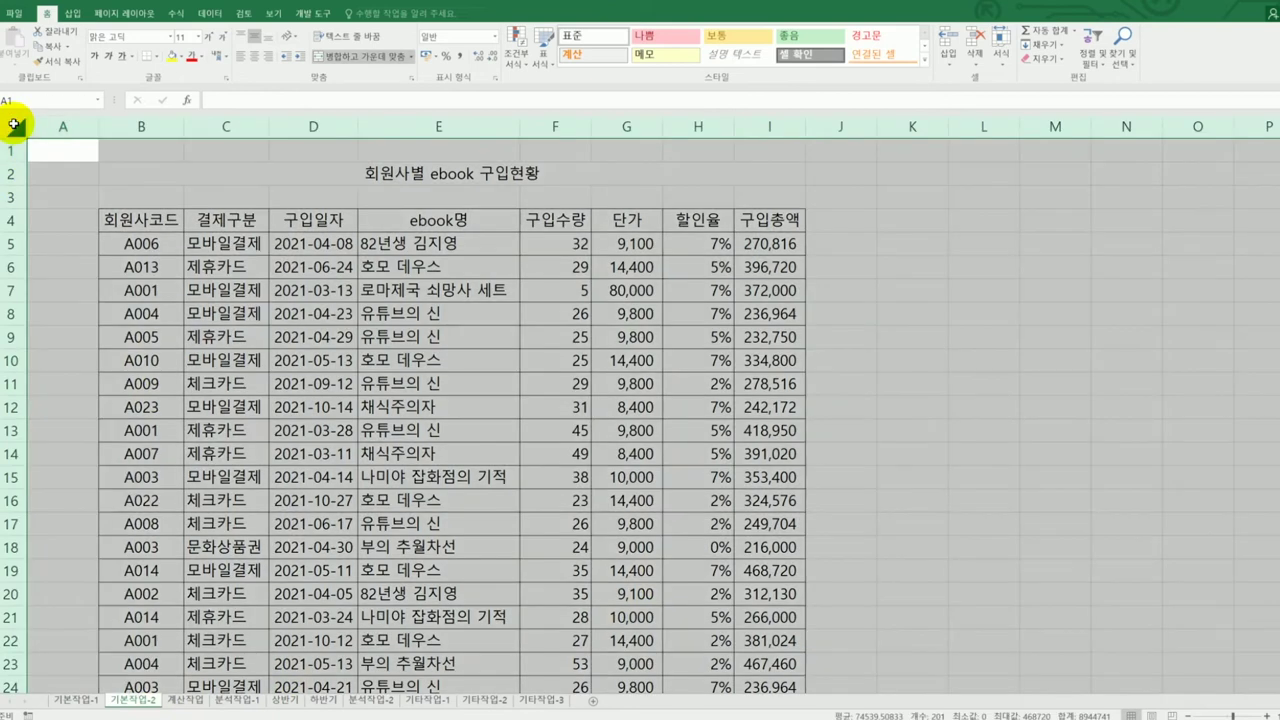
right_click(139, 178)
left_click(172, 324)
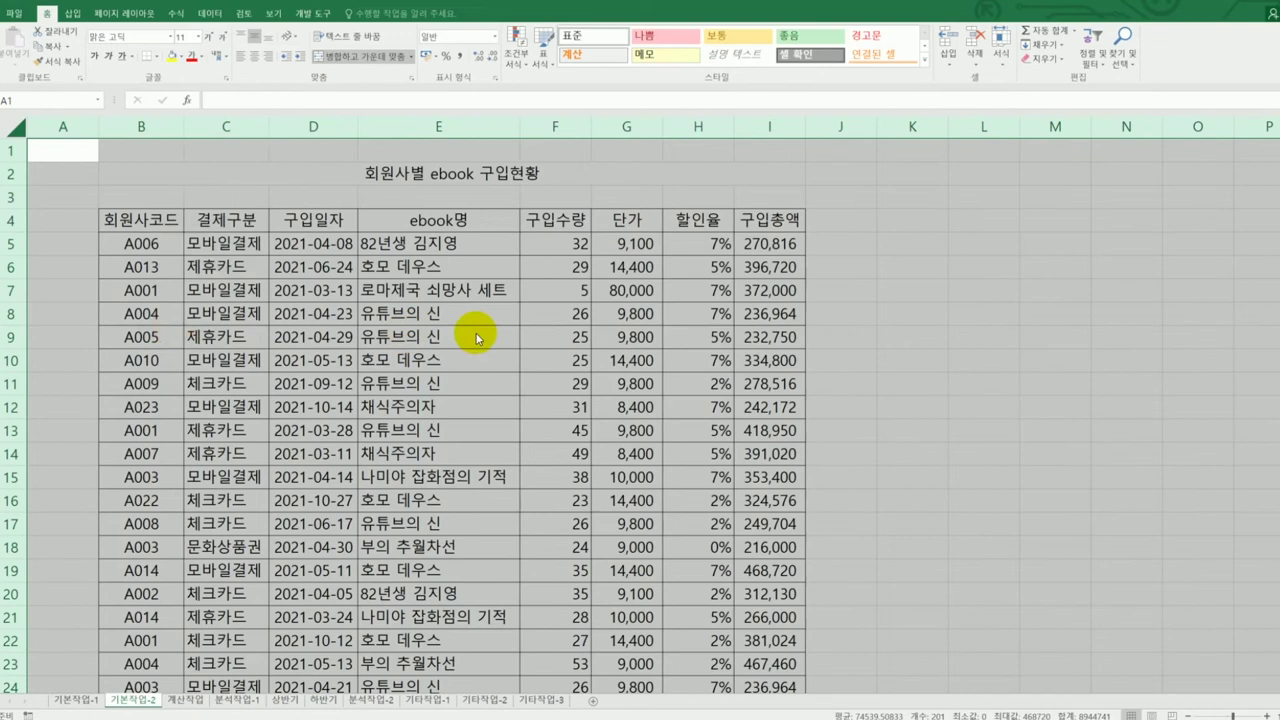
left_click_drag(229, 121, 684, 166)
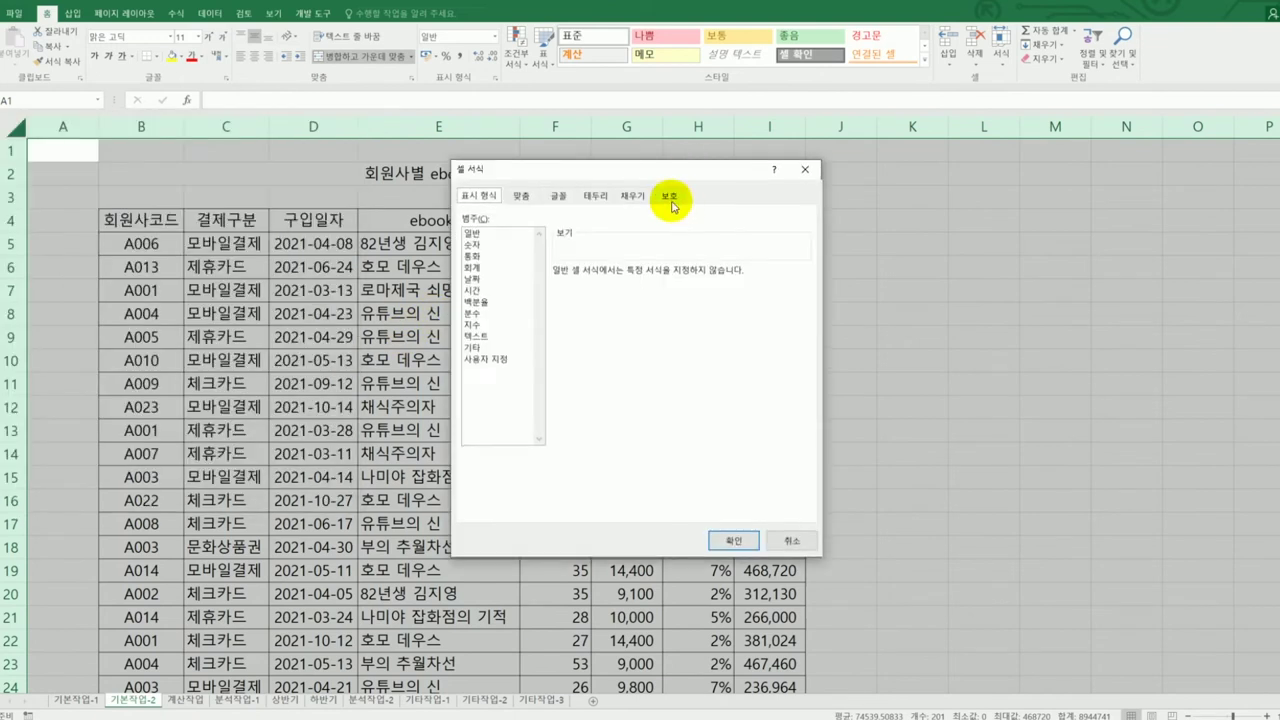
left_click(670, 196)
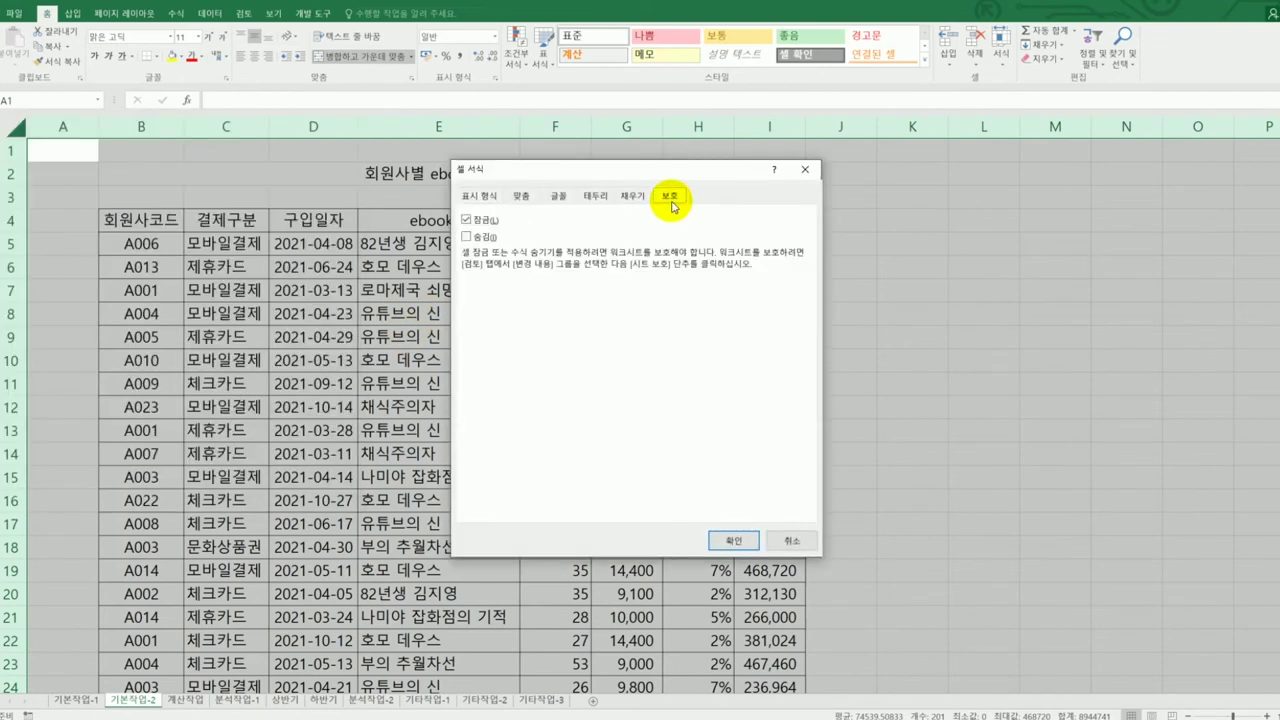
left_click(483, 227)
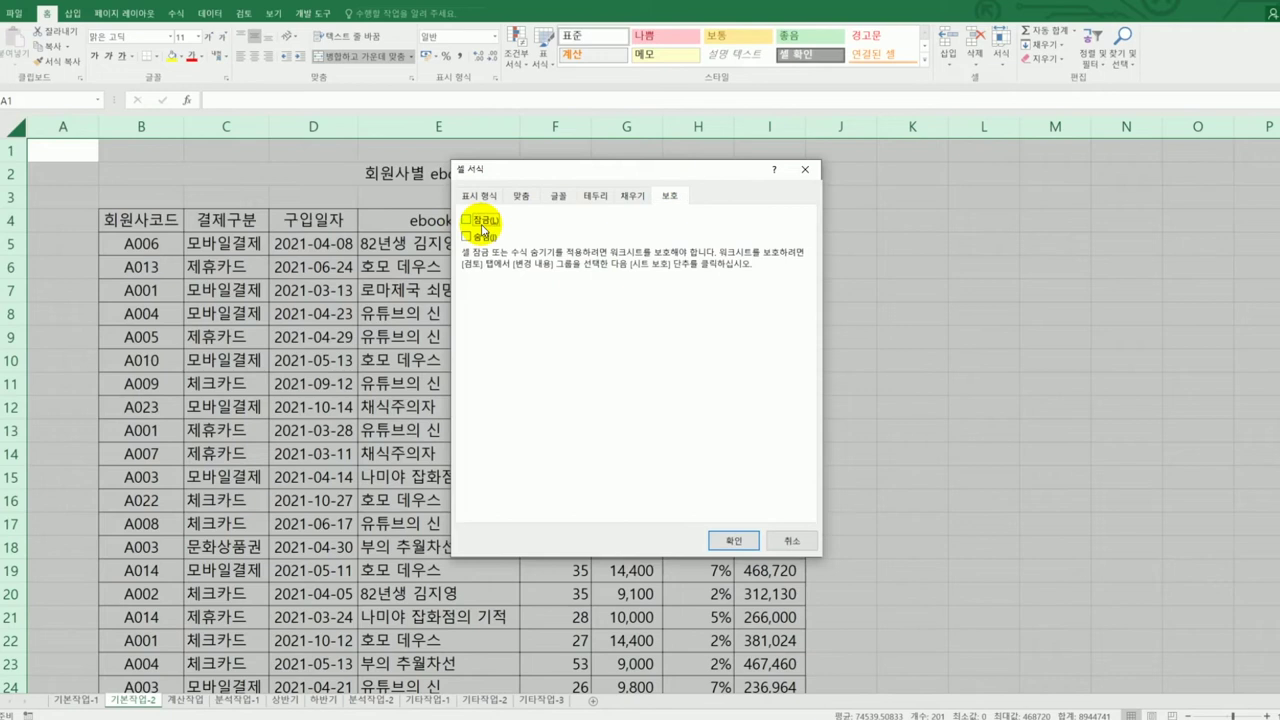
left_click(734, 541)
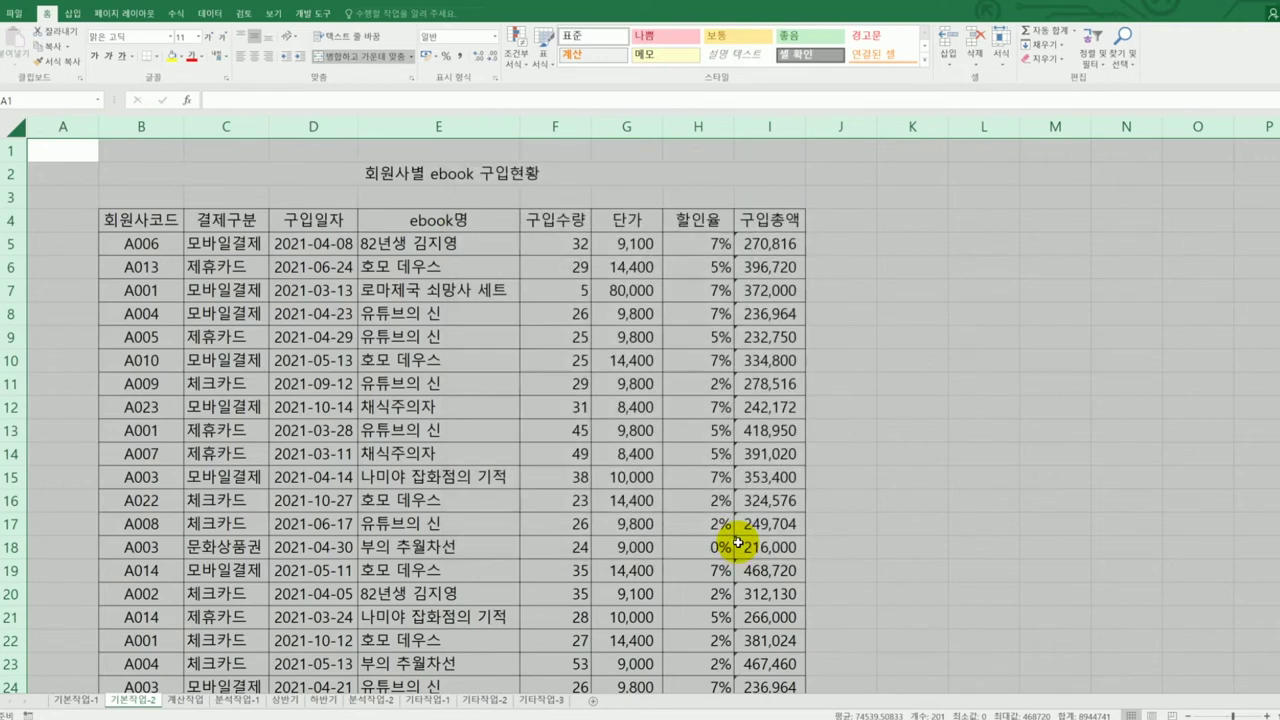
left_click(914, 477)
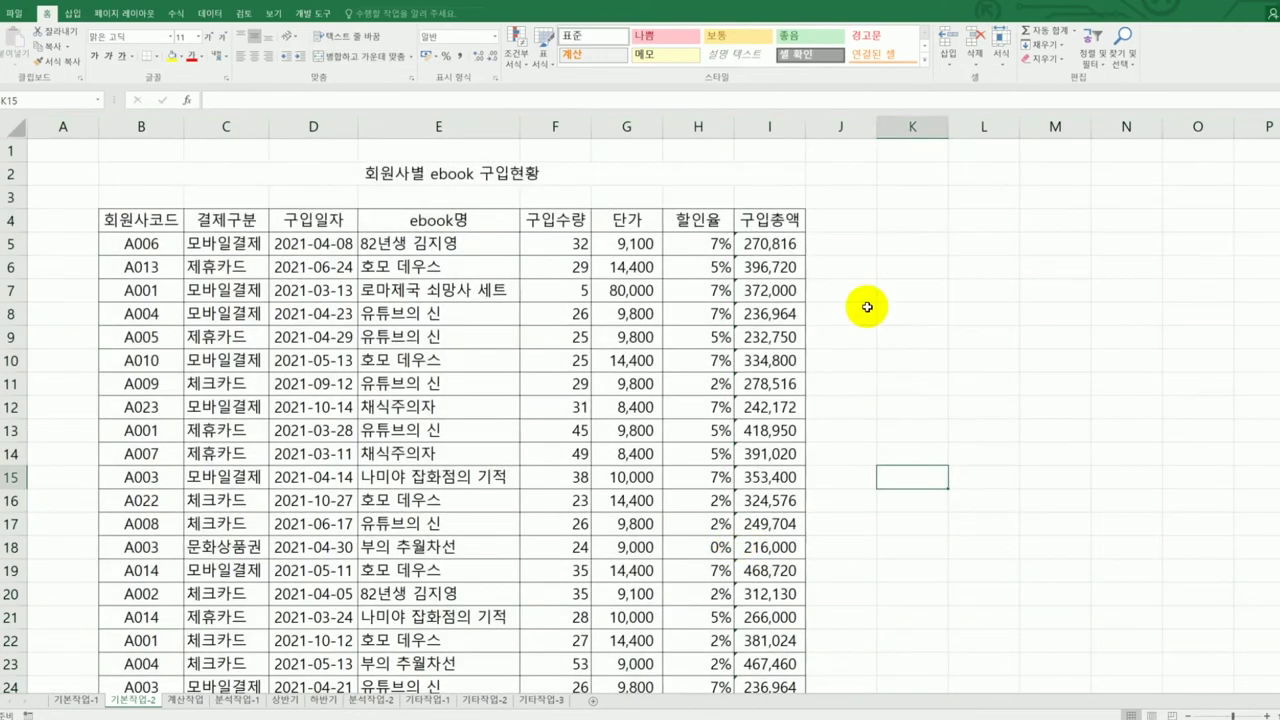
Set the 구입총액 cells I5:I28 to locked (잠금) with hidden formulas (숨김)
left_click(778, 242)
left_click_drag(778, 242, 765, 642)
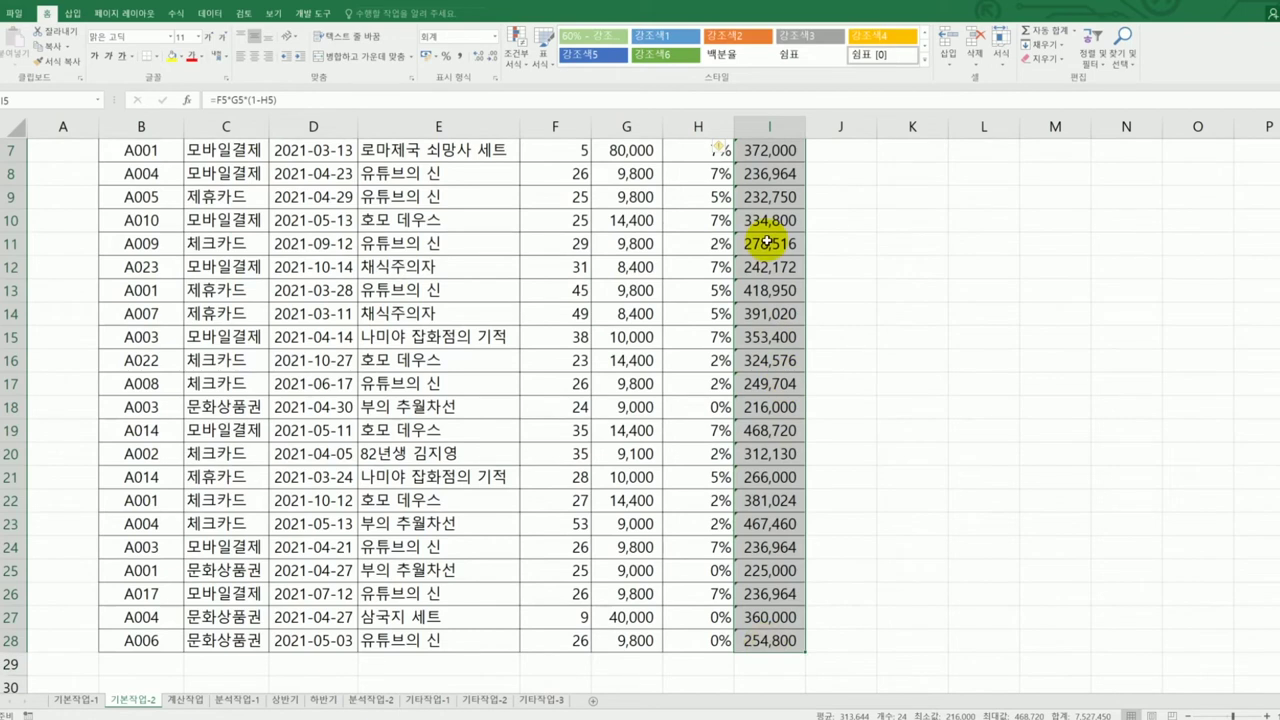
right_click(766, 241)
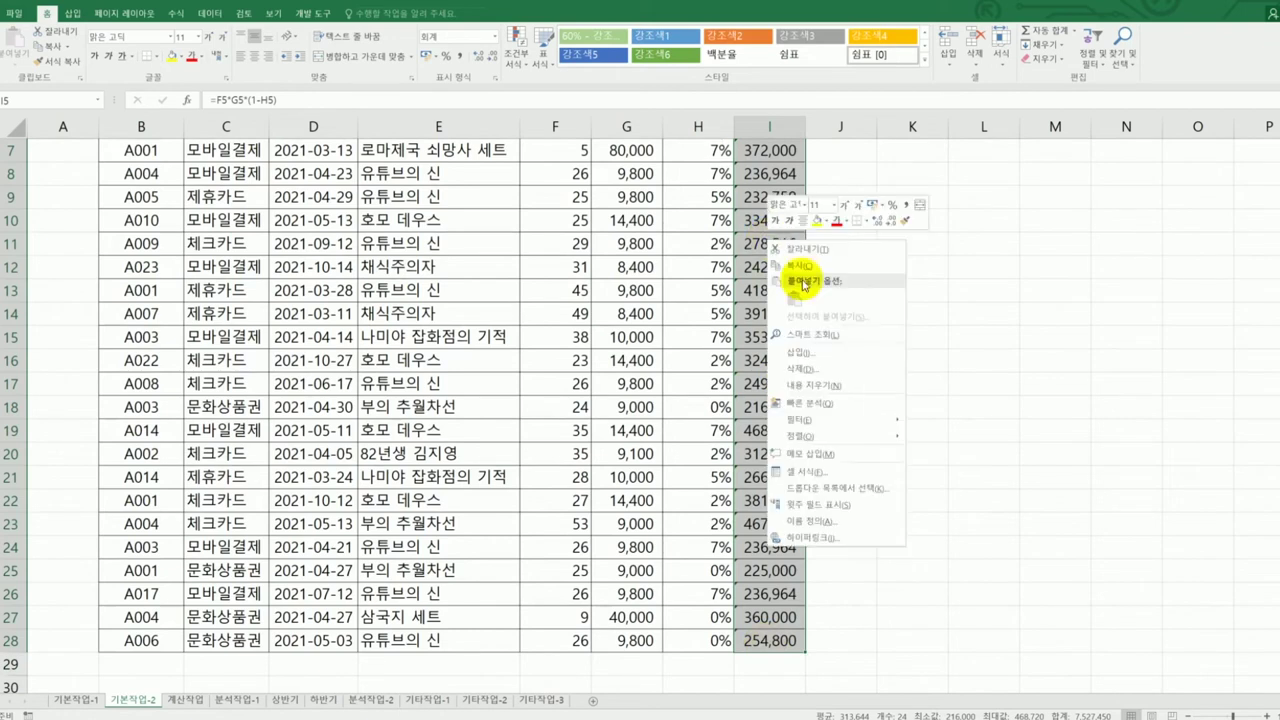
left_click(848, 467)
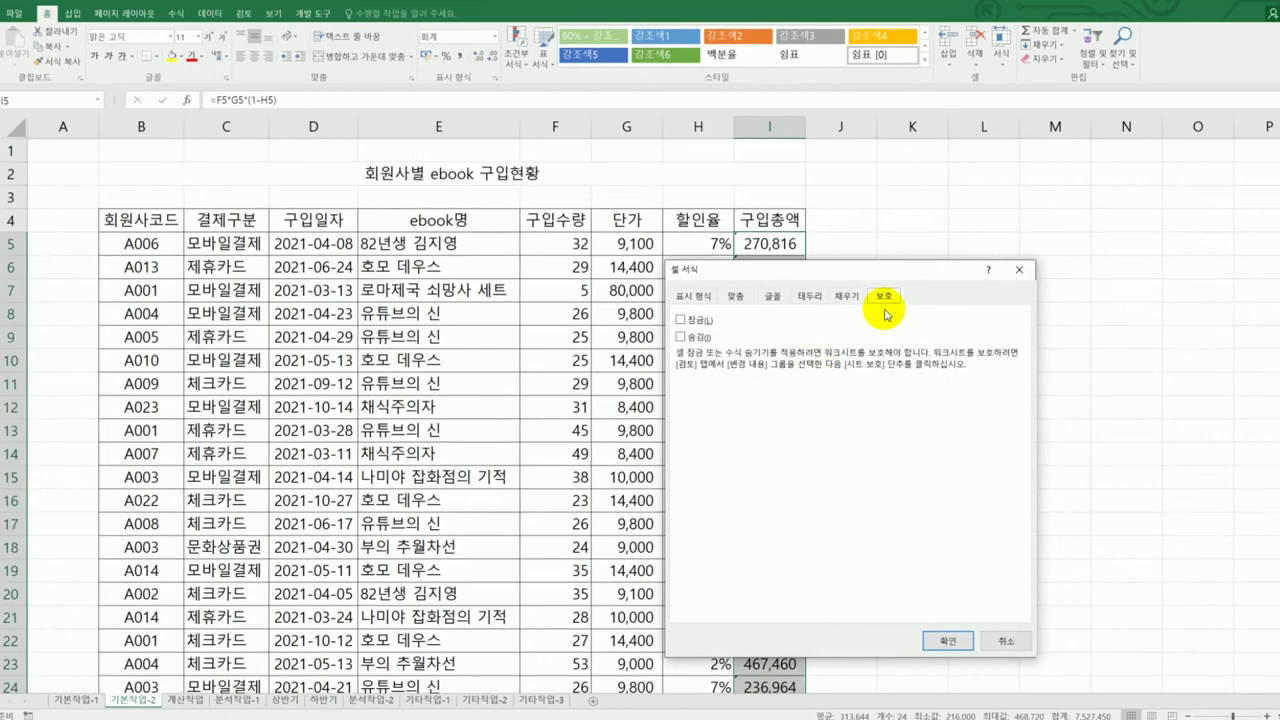
left_click(681, 320)
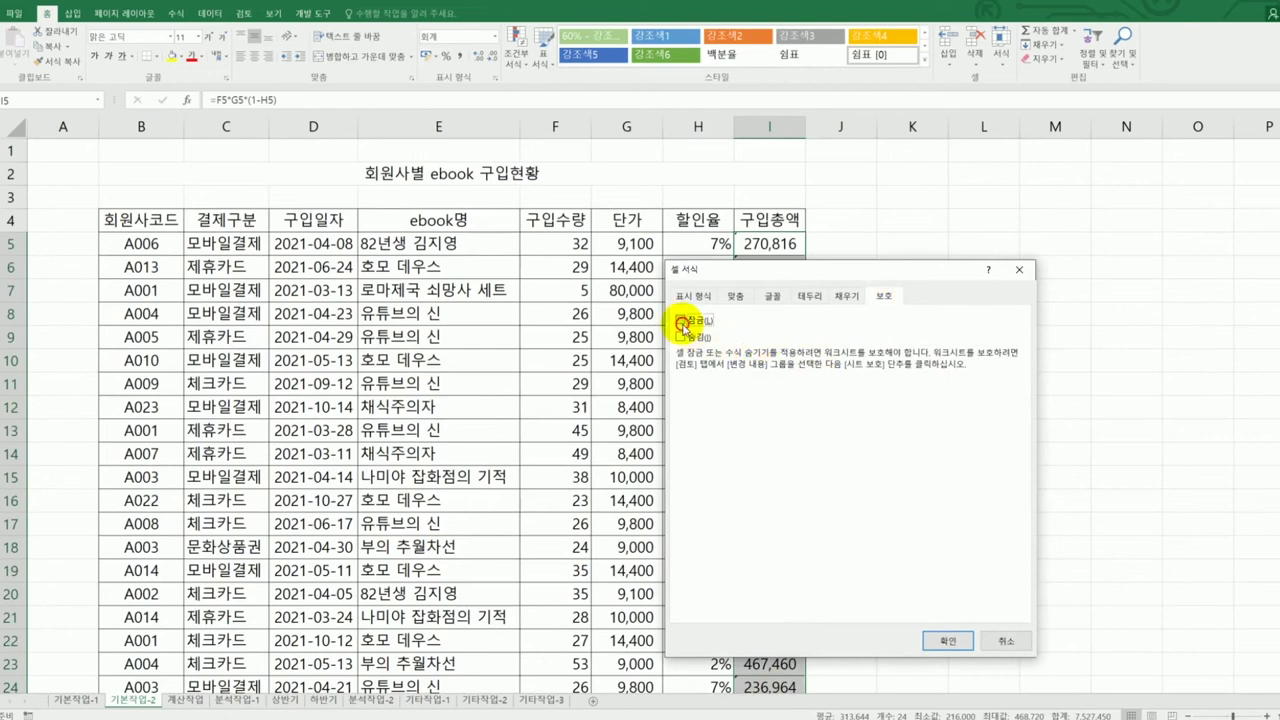
left_click(681, 338)
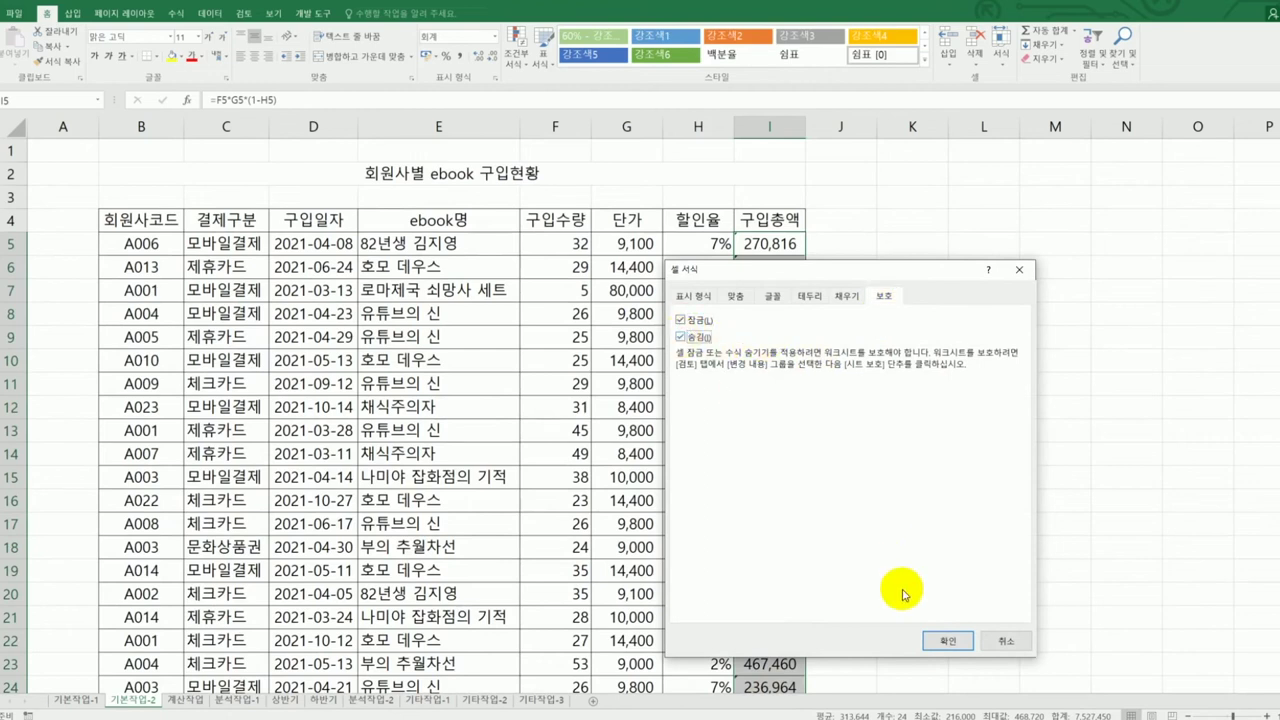
left_click(944, 642)
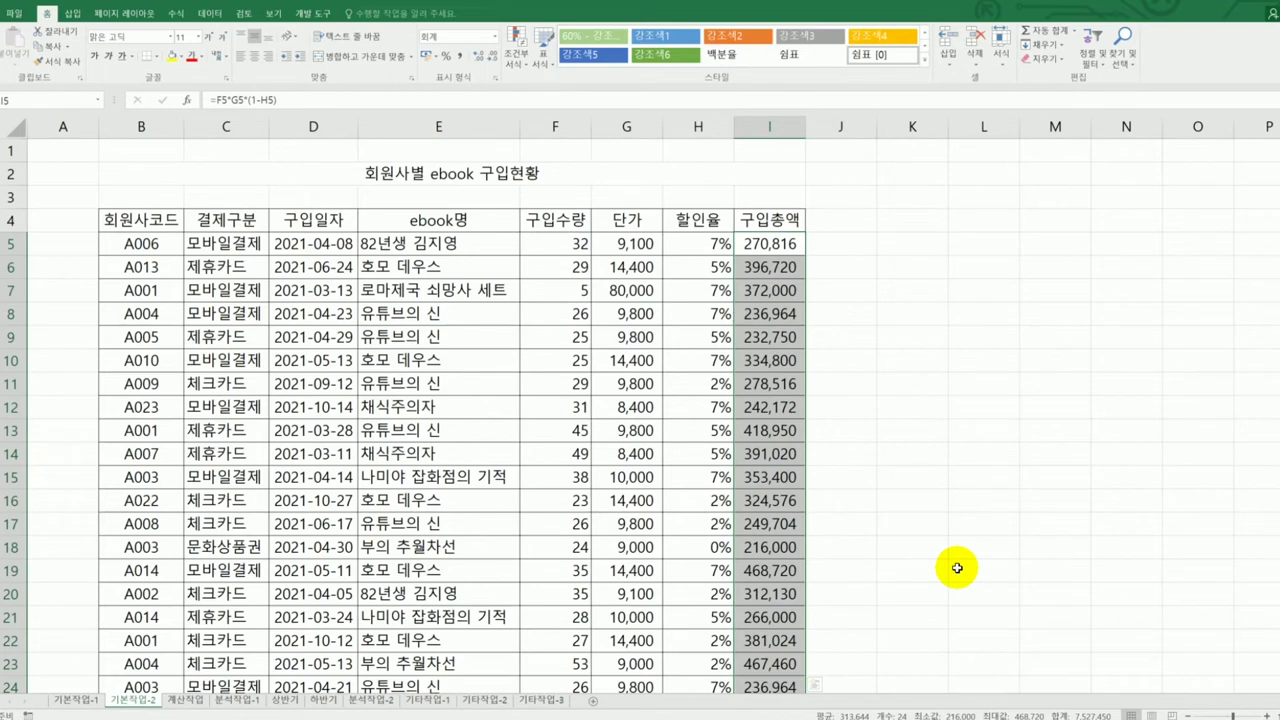
Protect the sheet without a password, allowing selection of locked and unlocked cells and cell formatting (셀 서식)
left_click(244, 14)
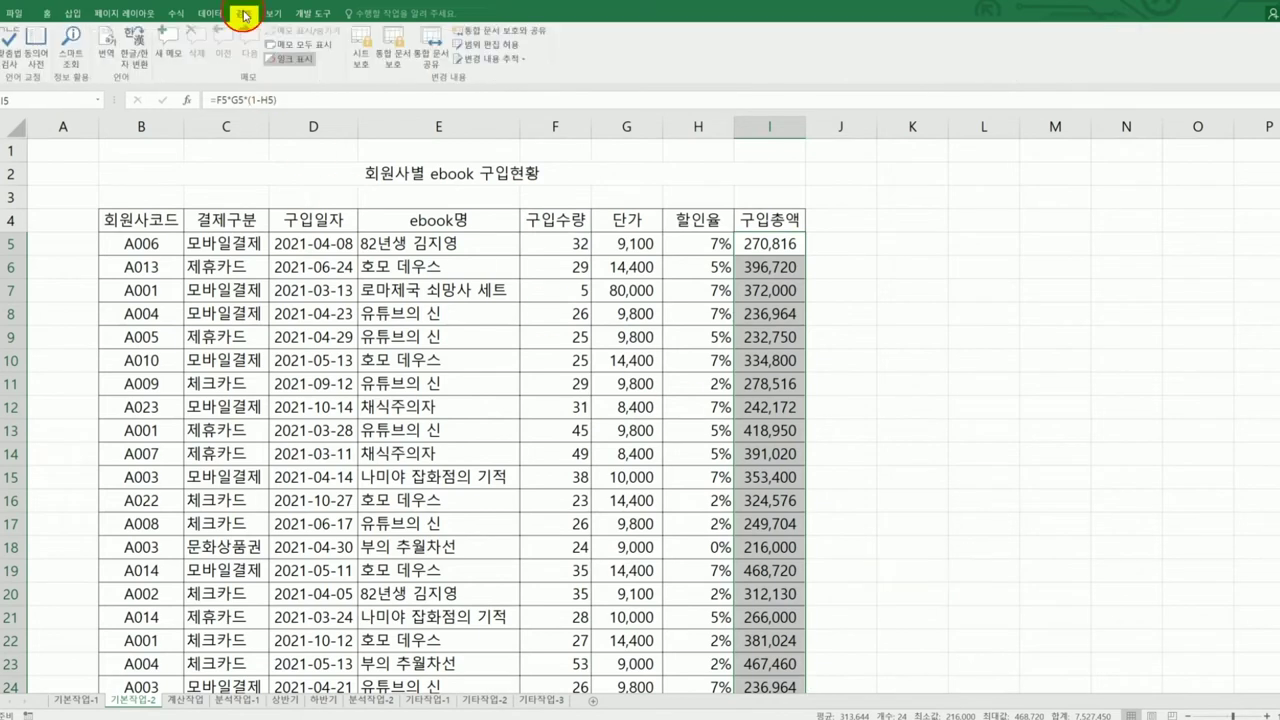
left_click(364, 55)
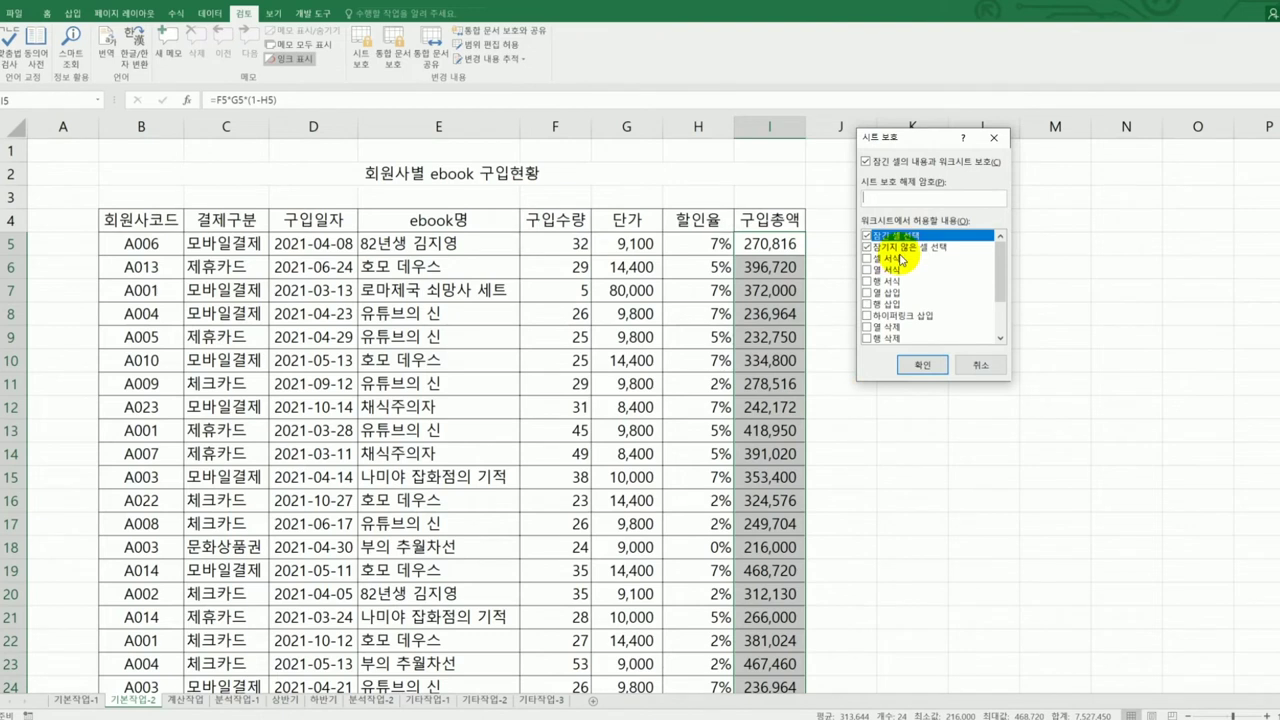
left_click(868, 259)
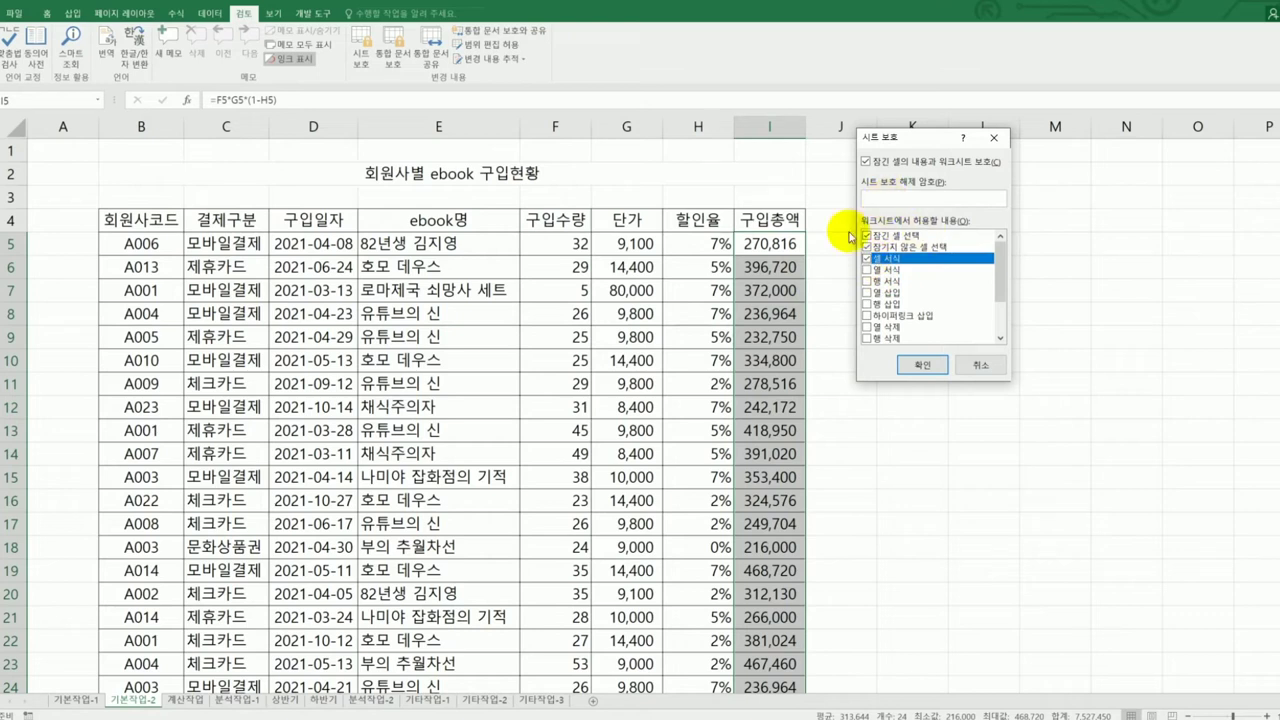
left_click(919, 362)
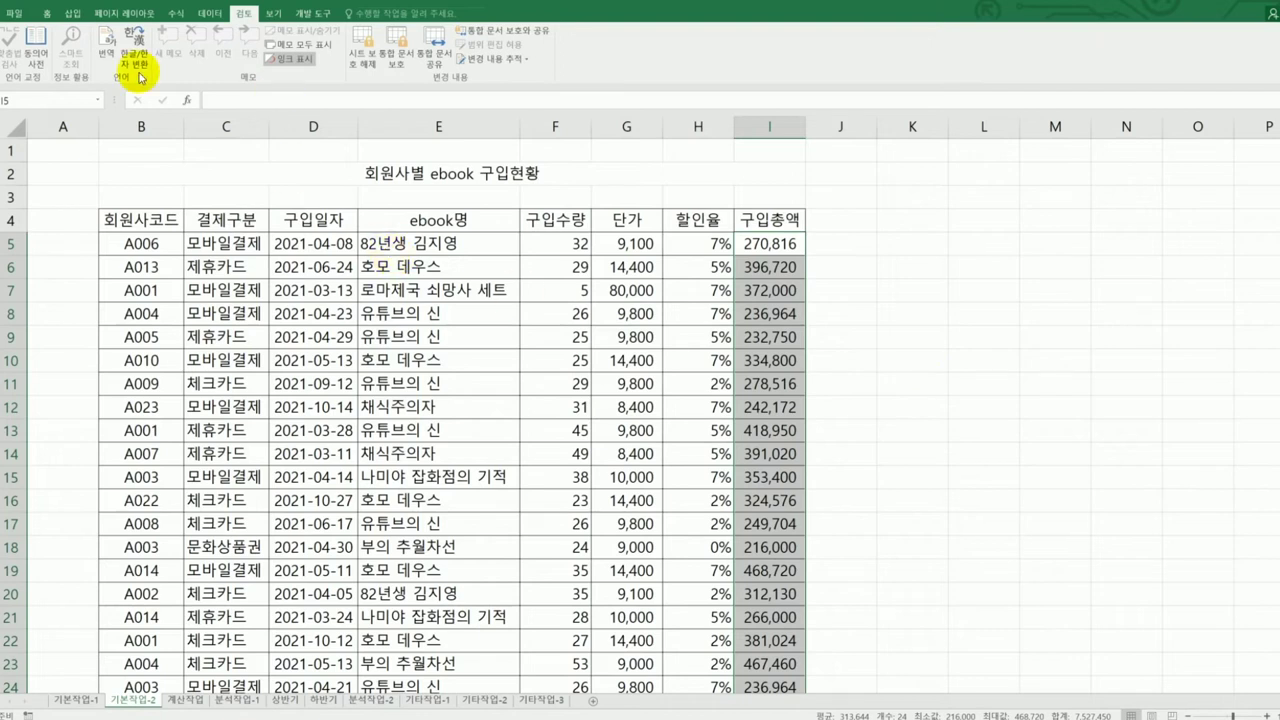
Display the 기본작업-2 sheet in page break preview at 100% zoom
left_click(270, 14)
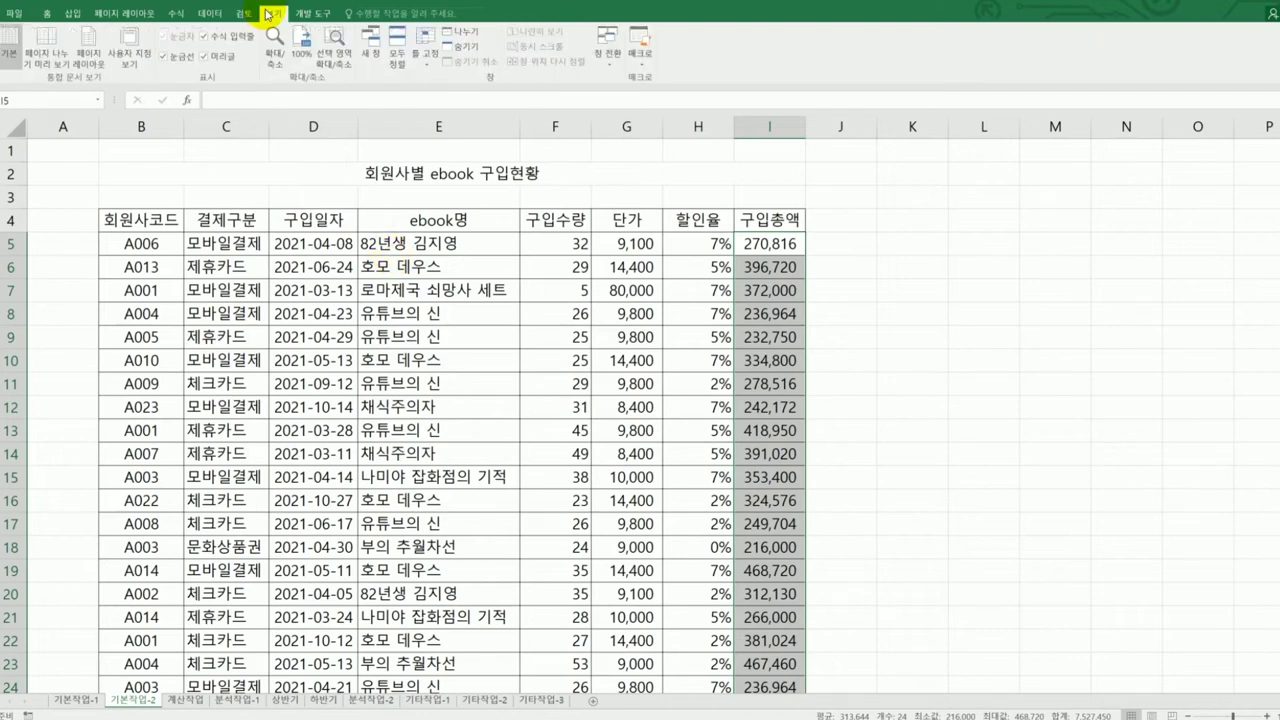
left_click(46, 51)
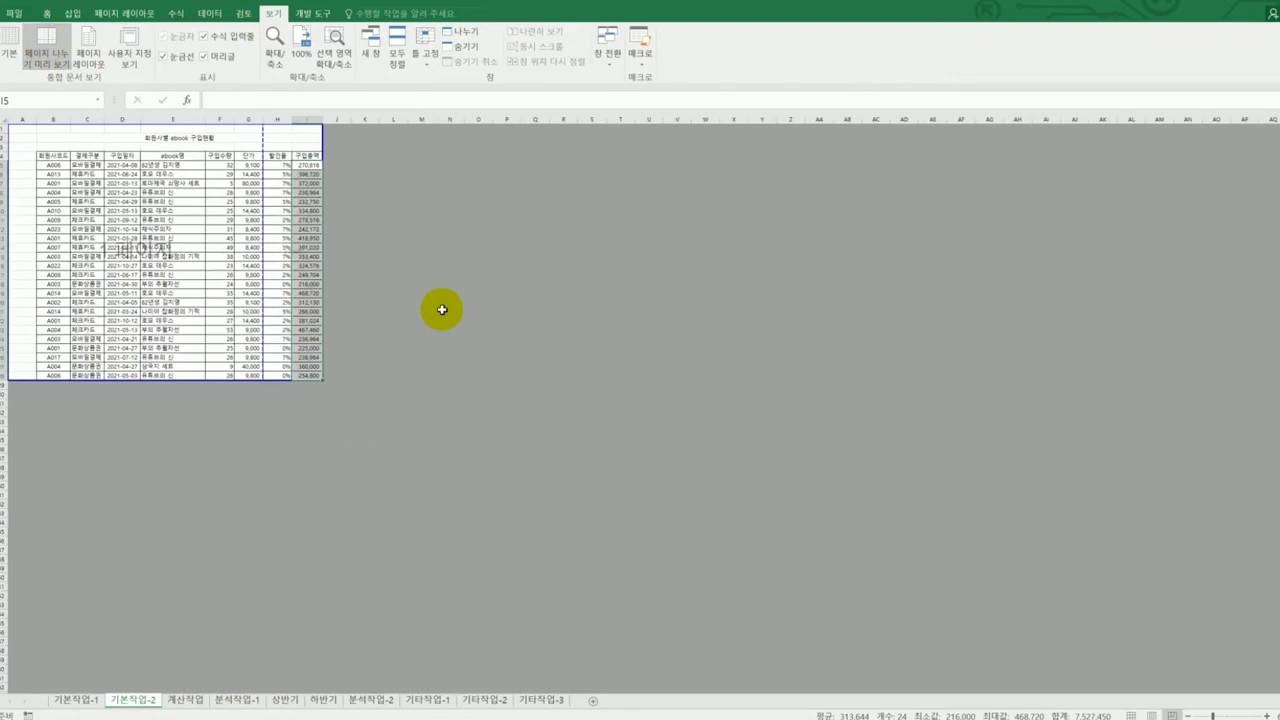
left_click(304, 58)
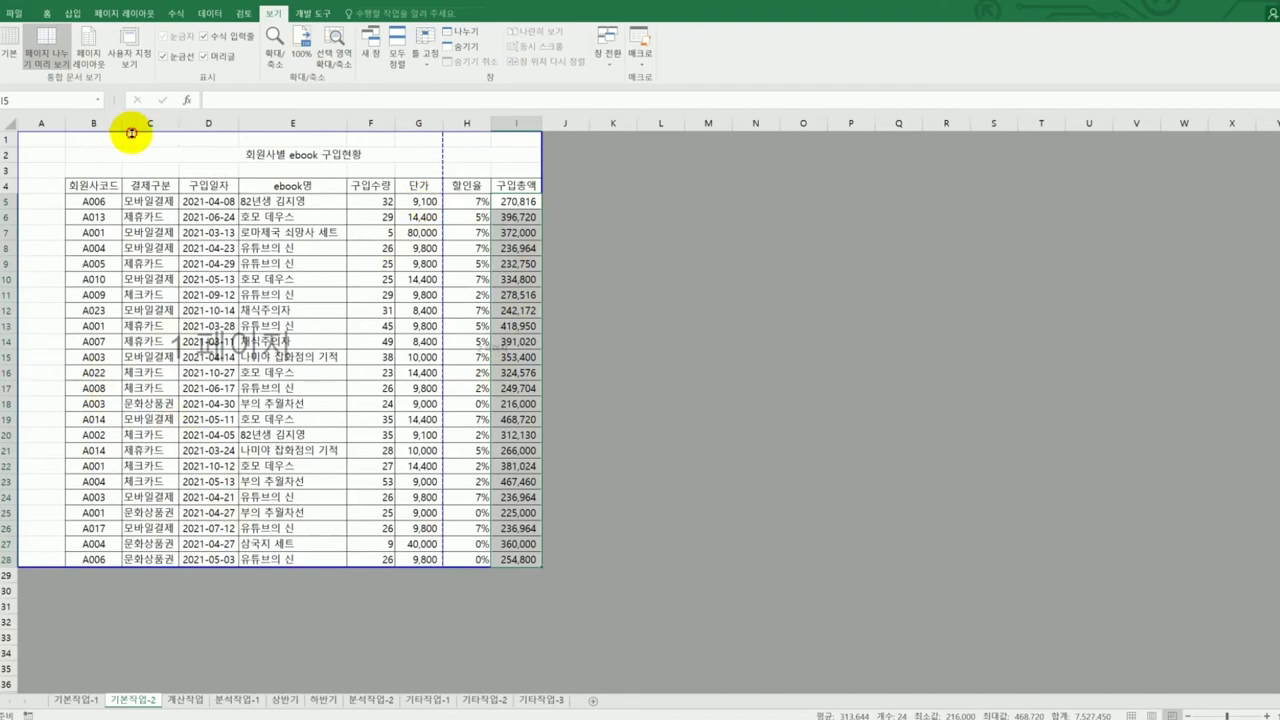
Adjust the page breaks on the 기본작업-2 sheet so that only B2:I28 prints, all on one page
left_click_drag(131, 132, 130, 156)
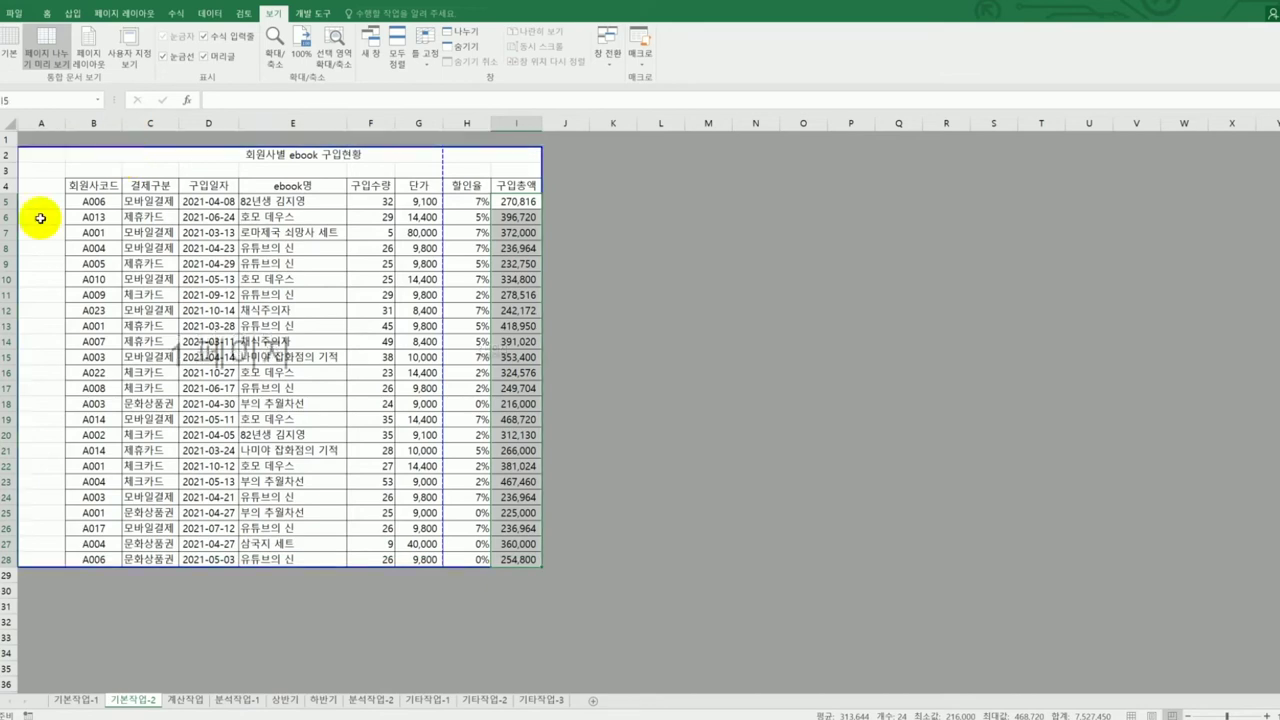
left_click_drag(20, 243, 67, 249)
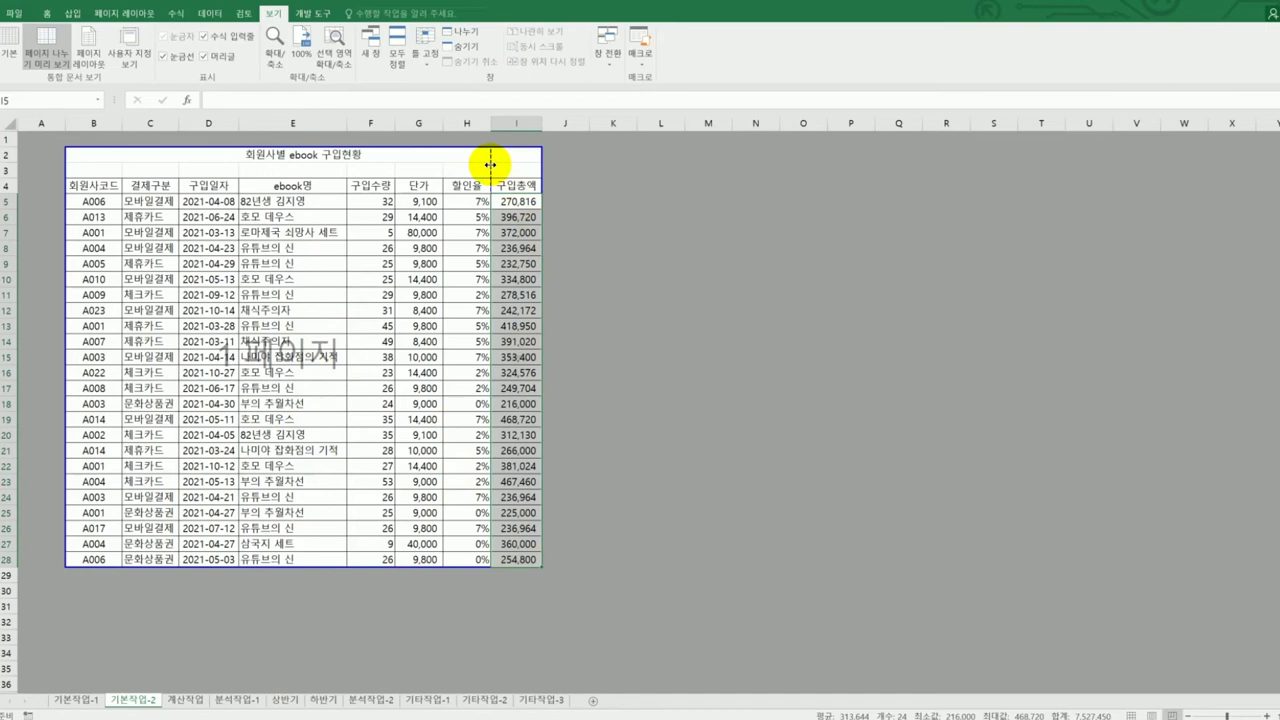
left_click_drag(490, 164, 543, 168)
left_click(649, 339)
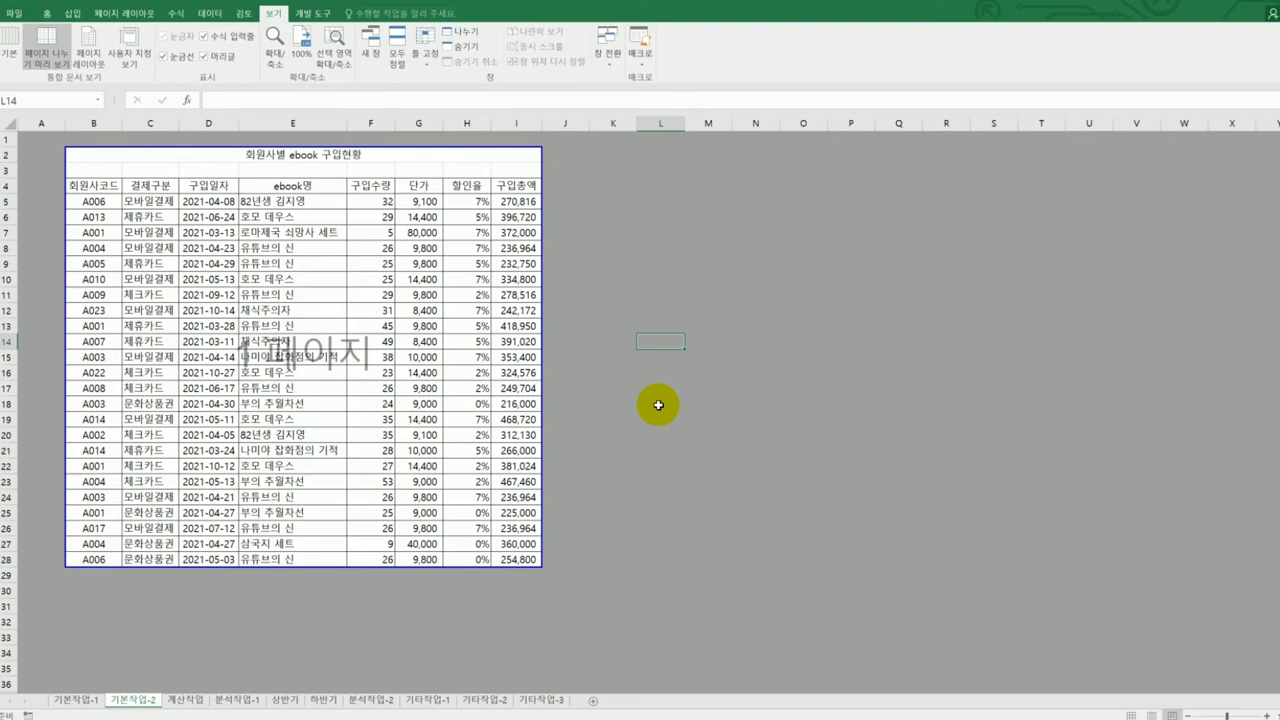
Open the 계산작업 sheet and examine the 감상시간(분) values in E3:E18 that feed the 환산 column of [표1]
left_click(188, 701)
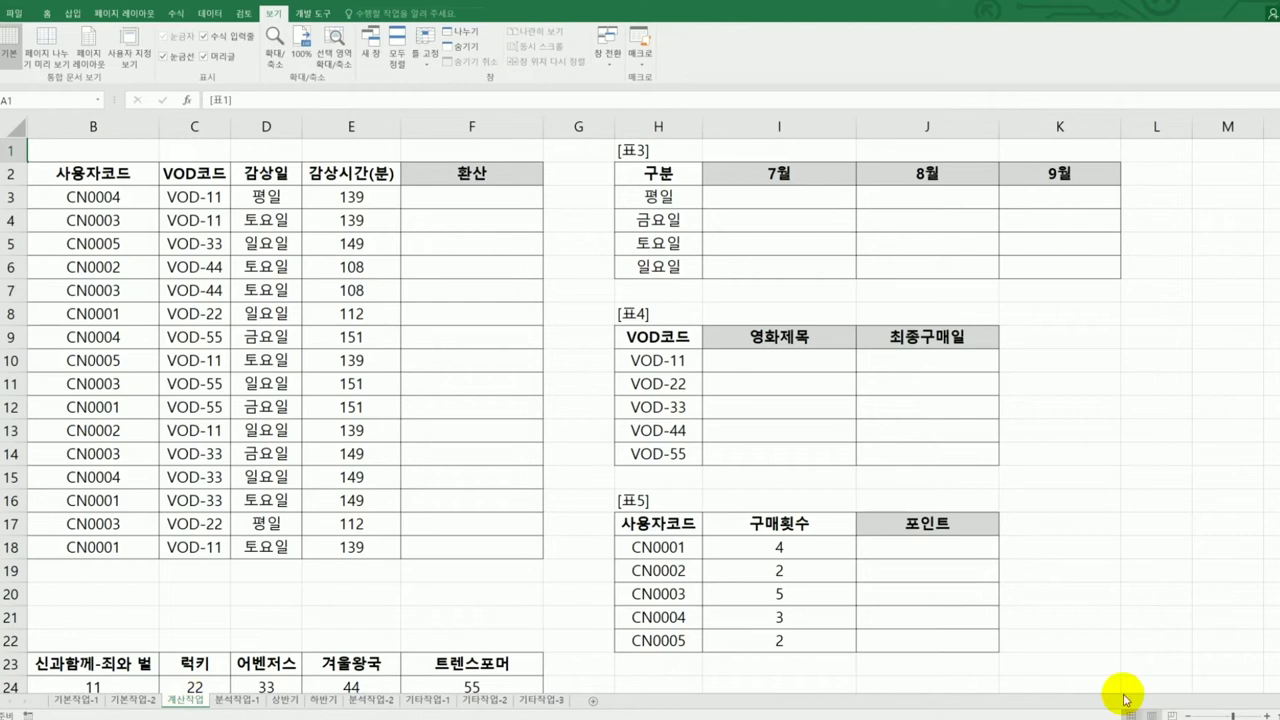
left_click(373, 565)
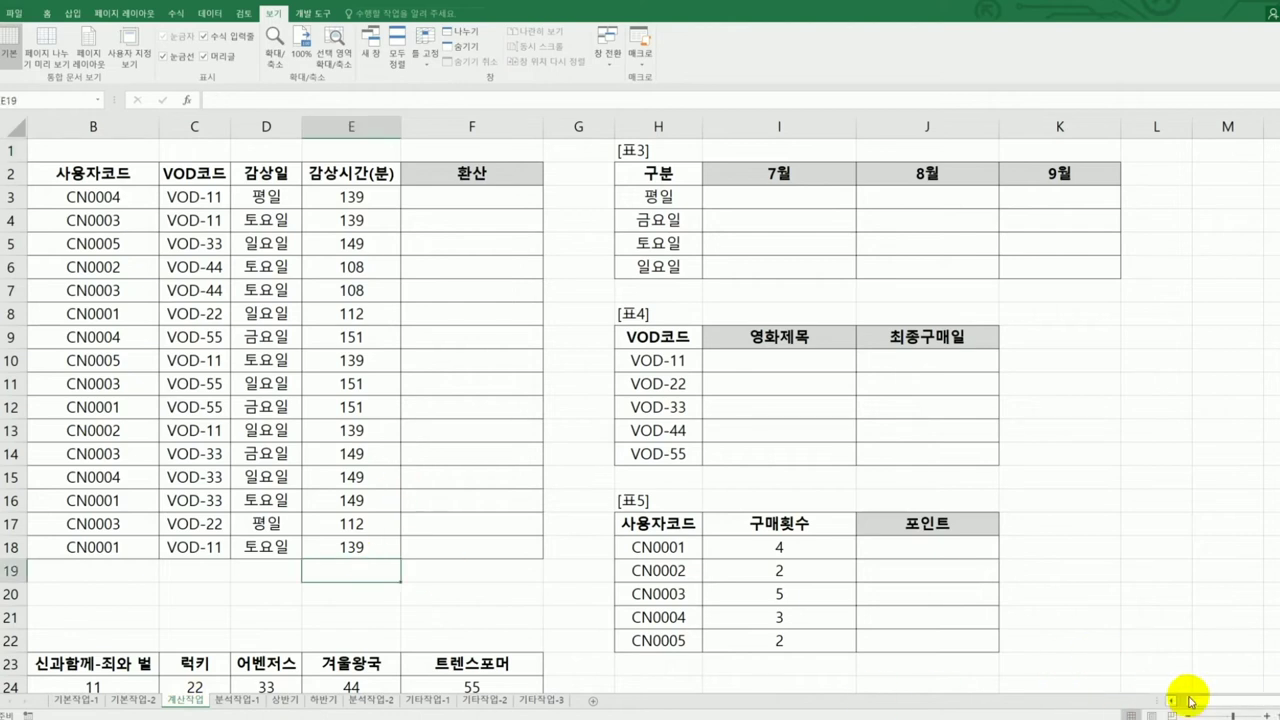
left_click(1172, 700)
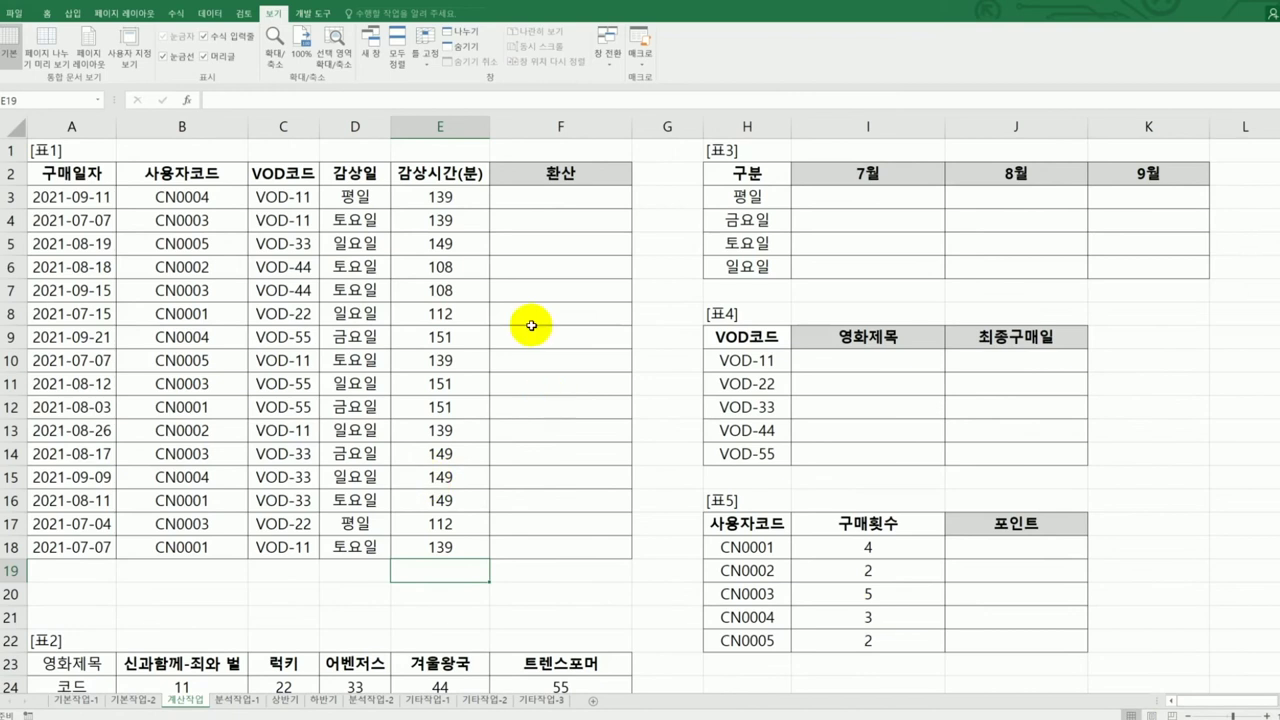
left_click(550, 205)
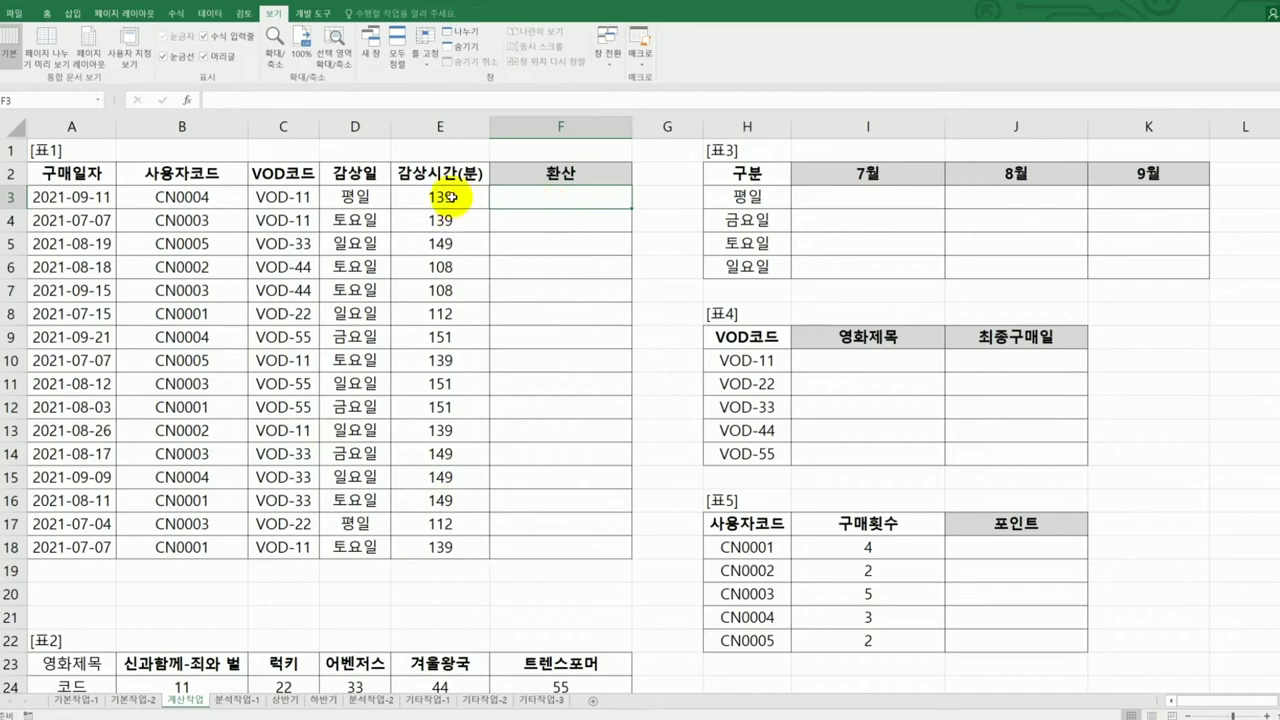
left_click_drag(450, 195, 424, 537)
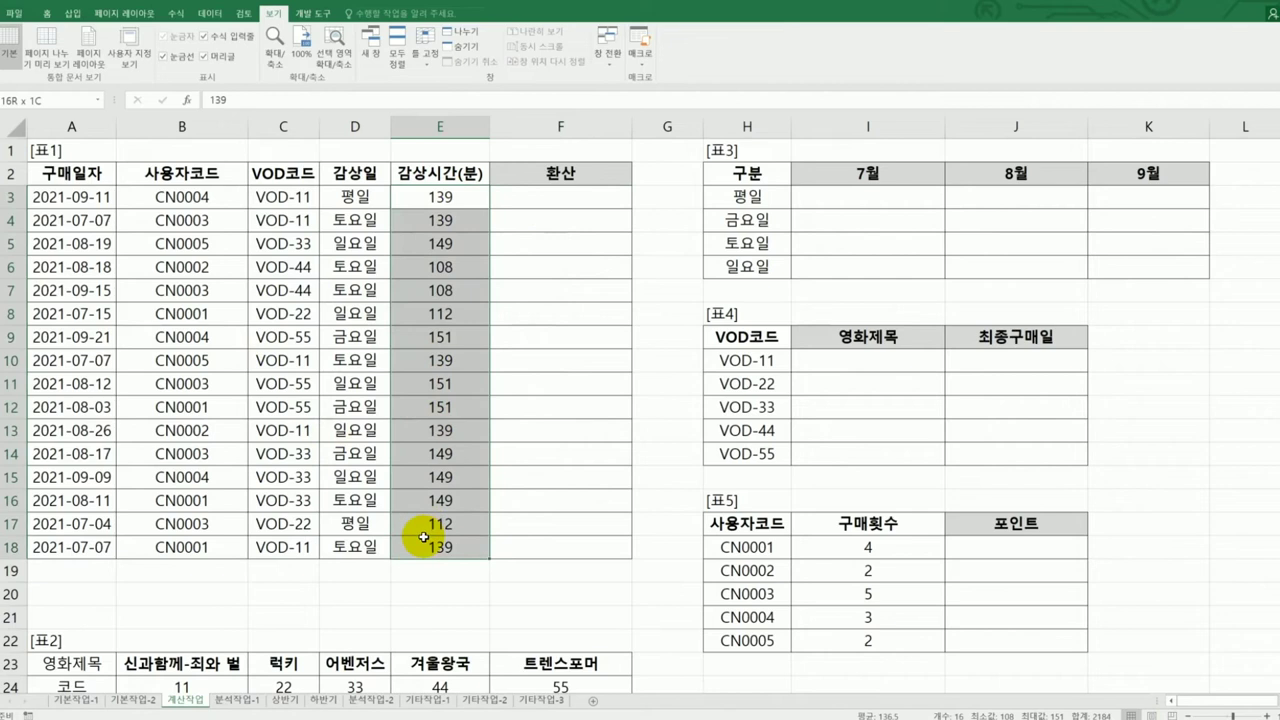
left_click(512, 199)
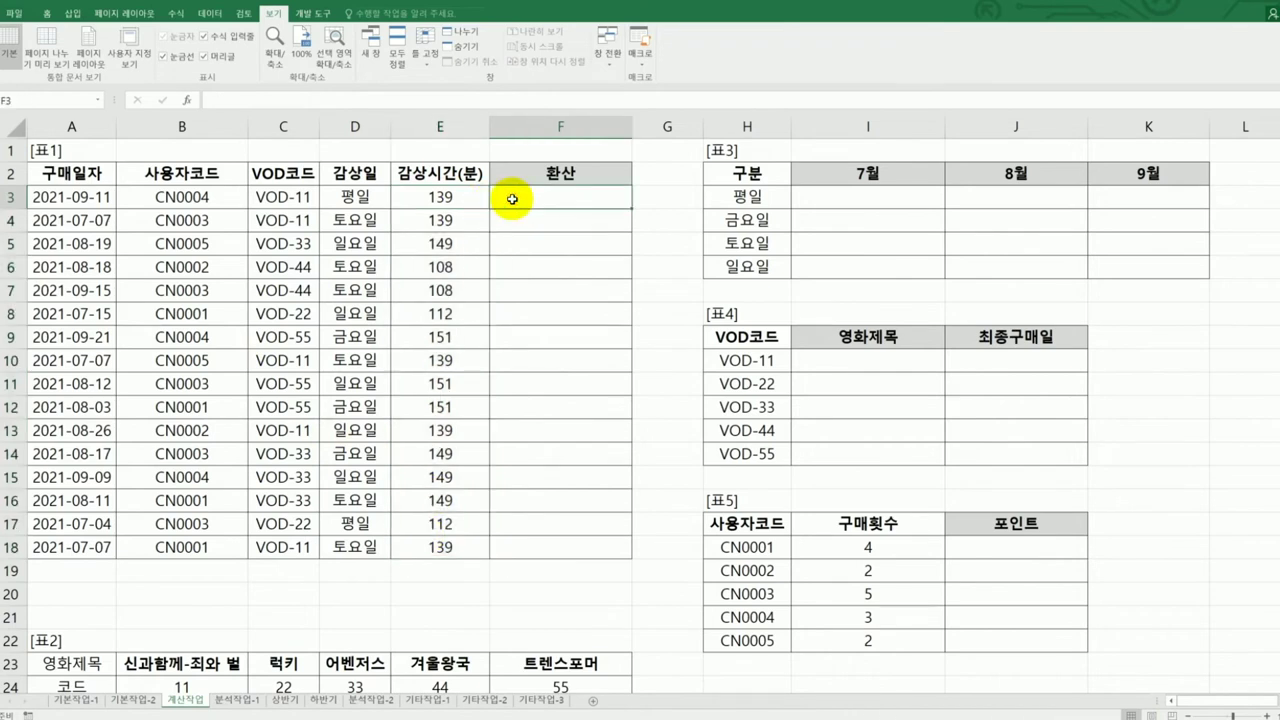
left_click_drag(452, 199, 466, 543)
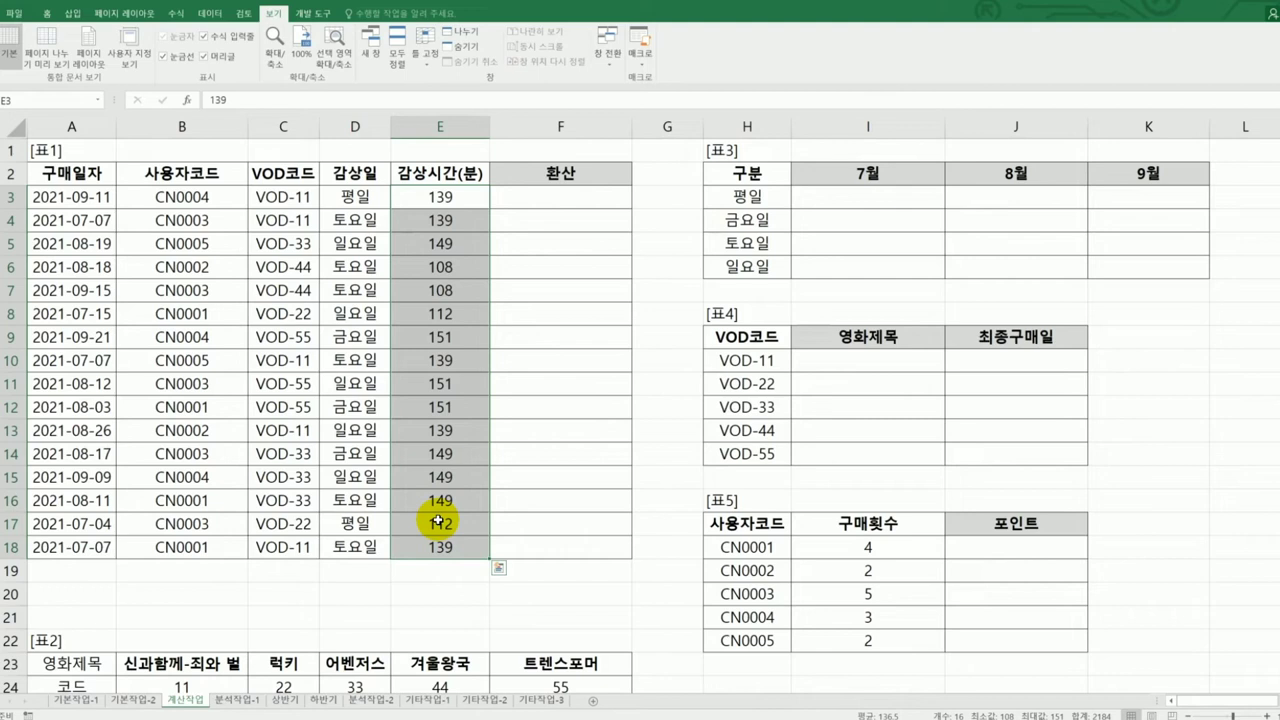
Enter the formula =E3/60 in the first 환산 cell, F3, to convert the viewing minutes to hours
left_click(588, 199)
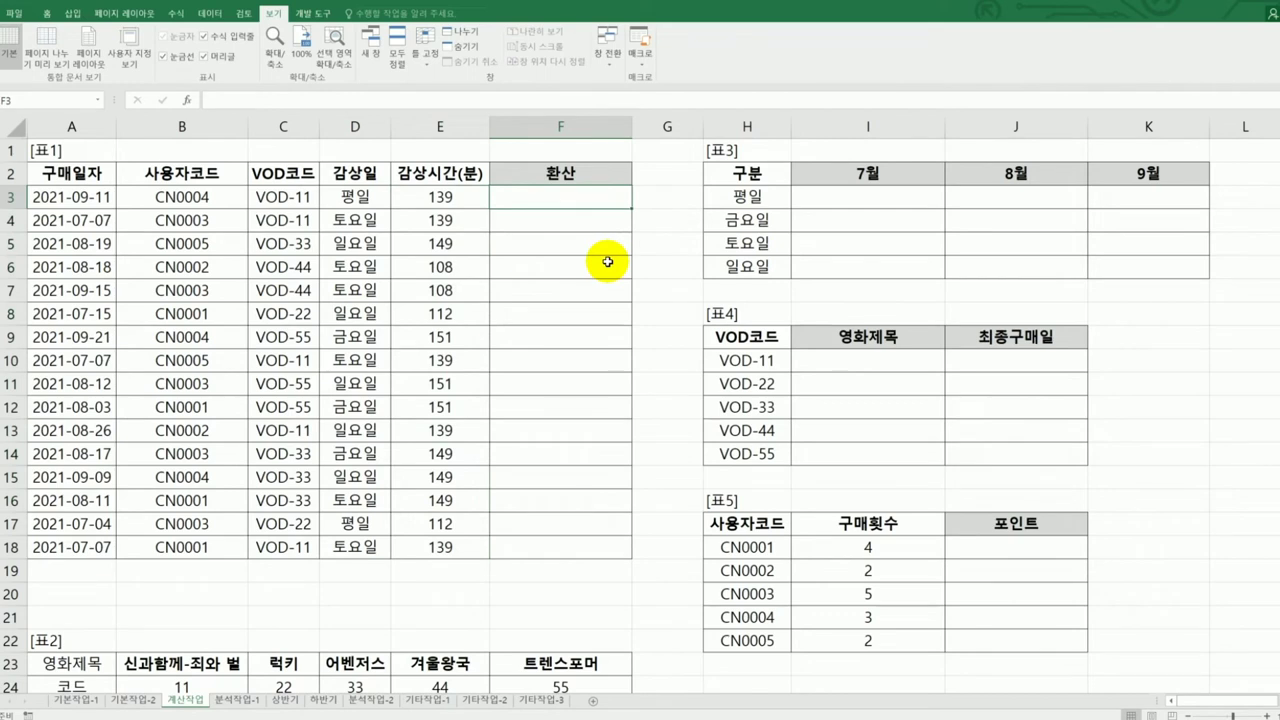
type("=")
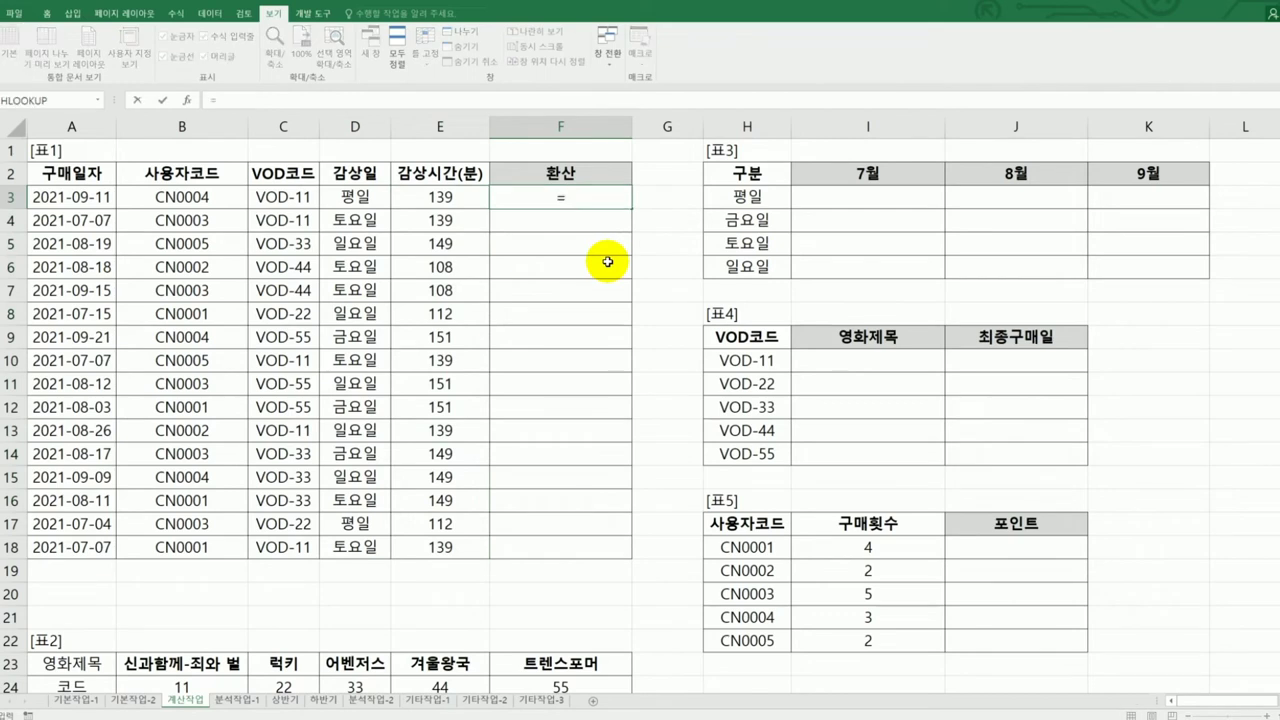
key("Left")
type("/60")
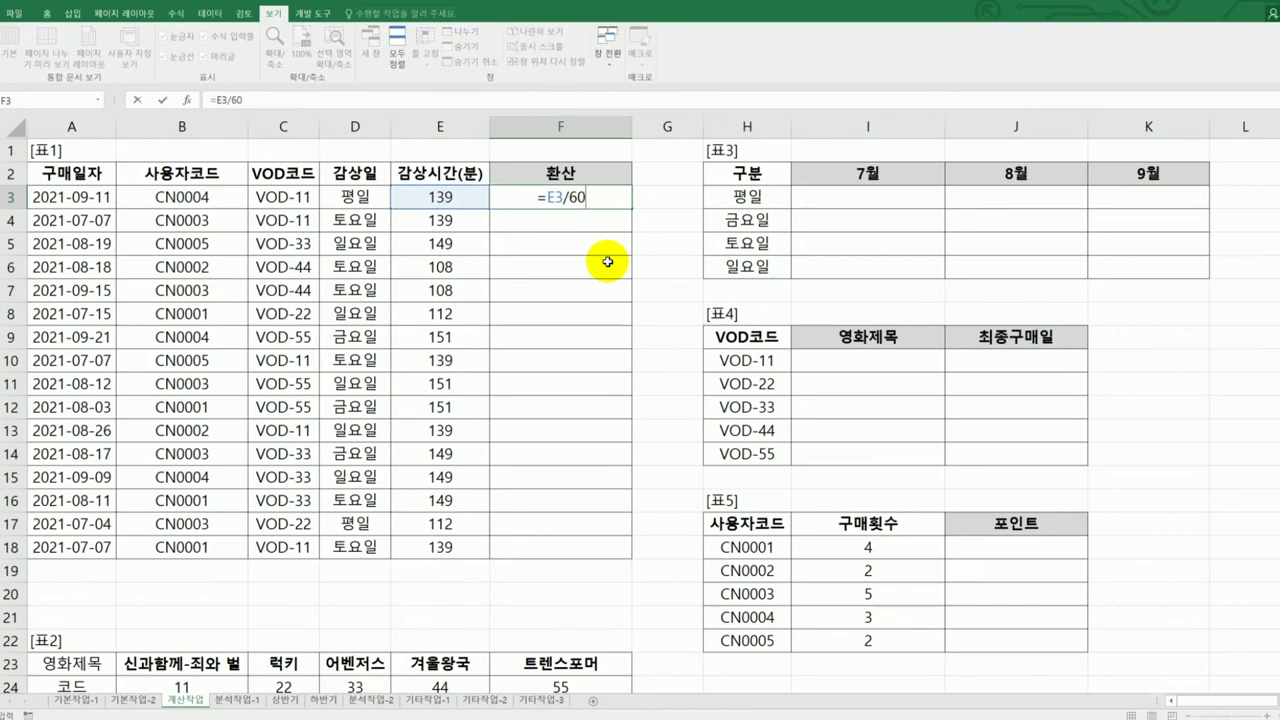
key("Return")
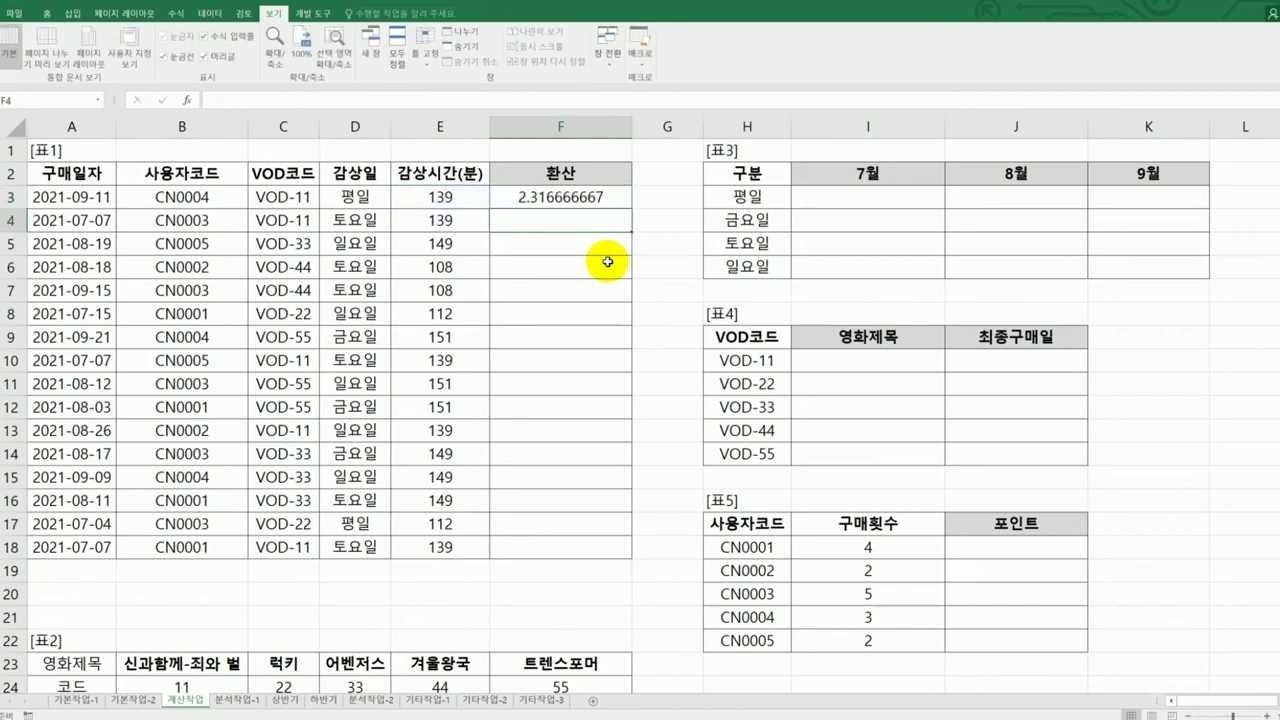
Wrap the F3 formula in ROUND with 0 digits, giving =ROUND(E3/60,0)
key("Up")
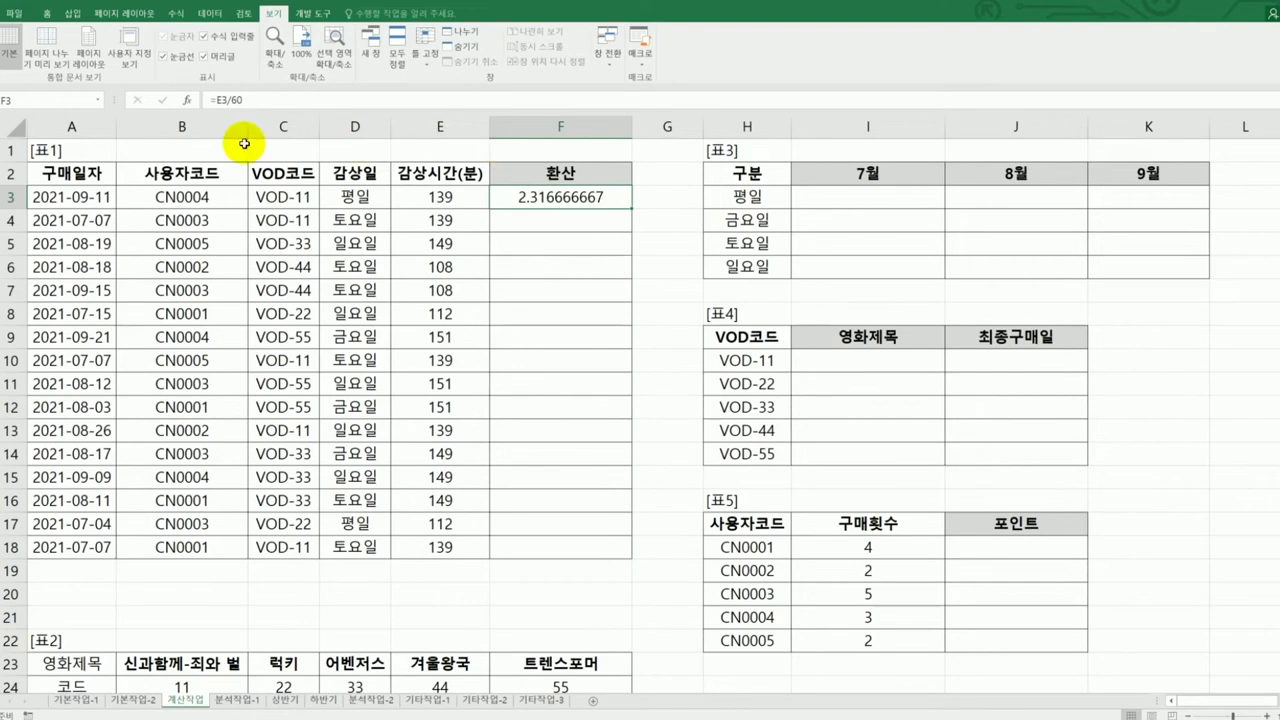
double_click(520, 198)
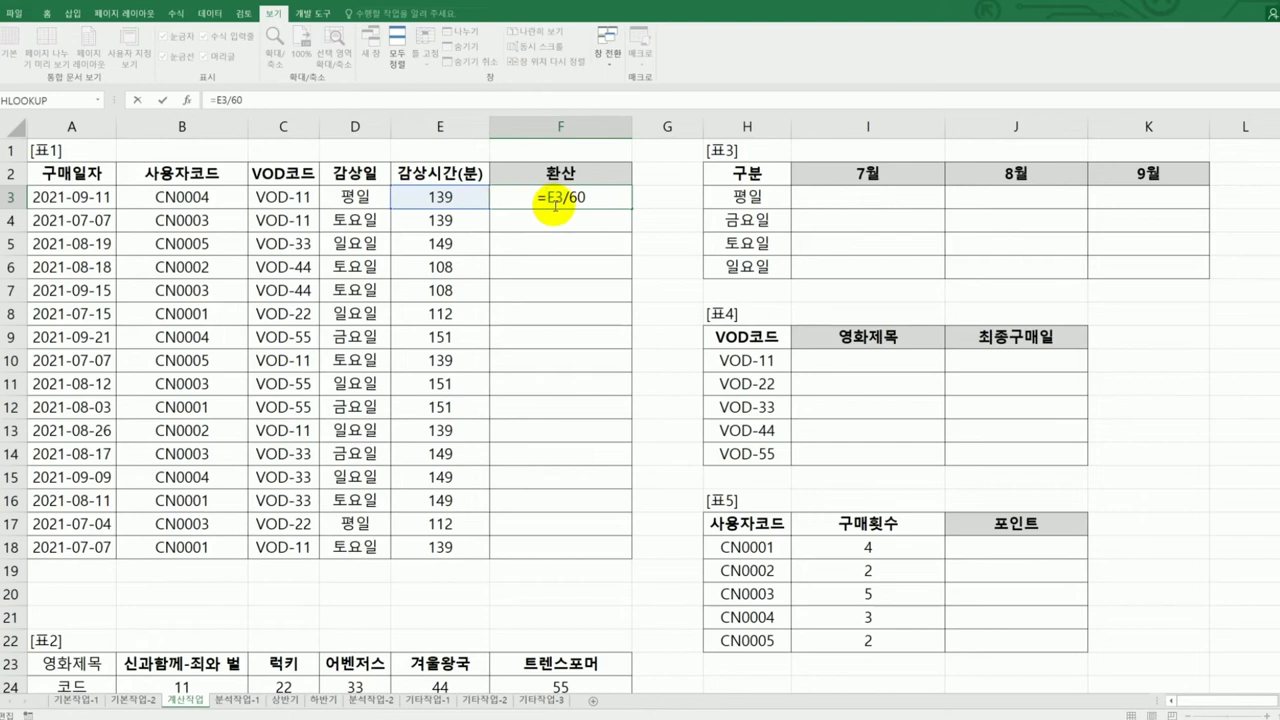
type("roun")
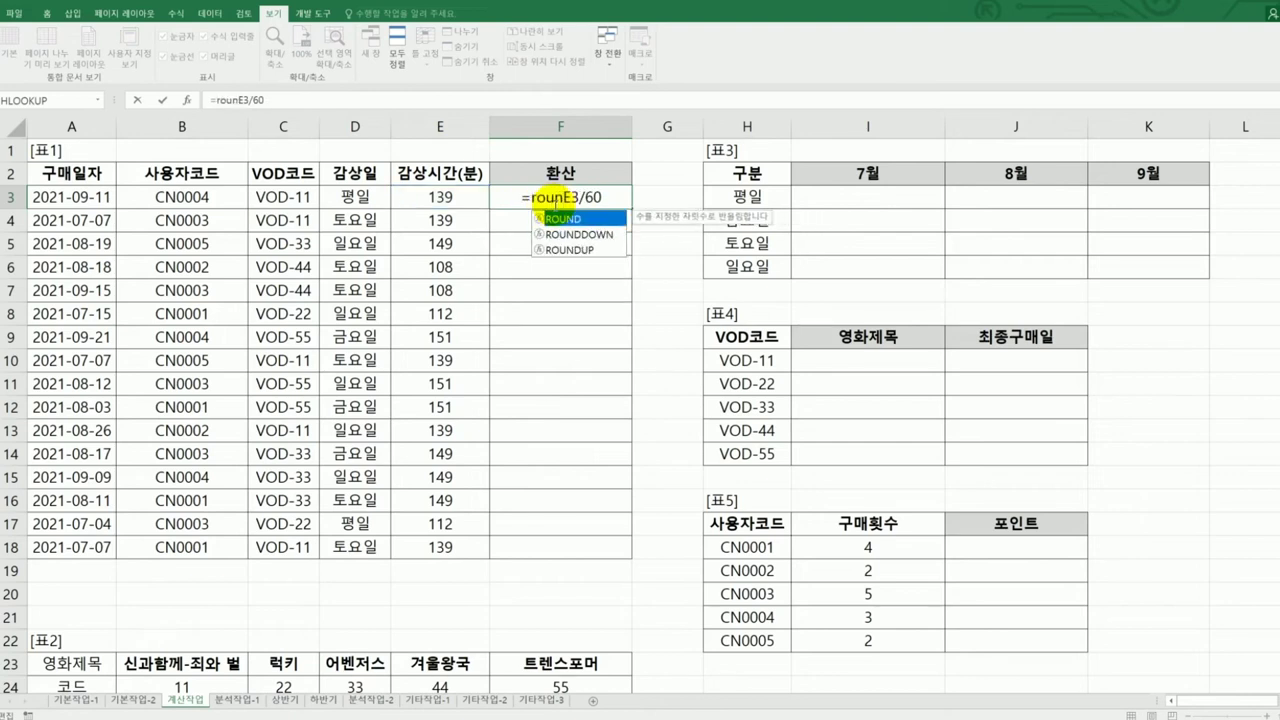
key("Tab")
type(",")
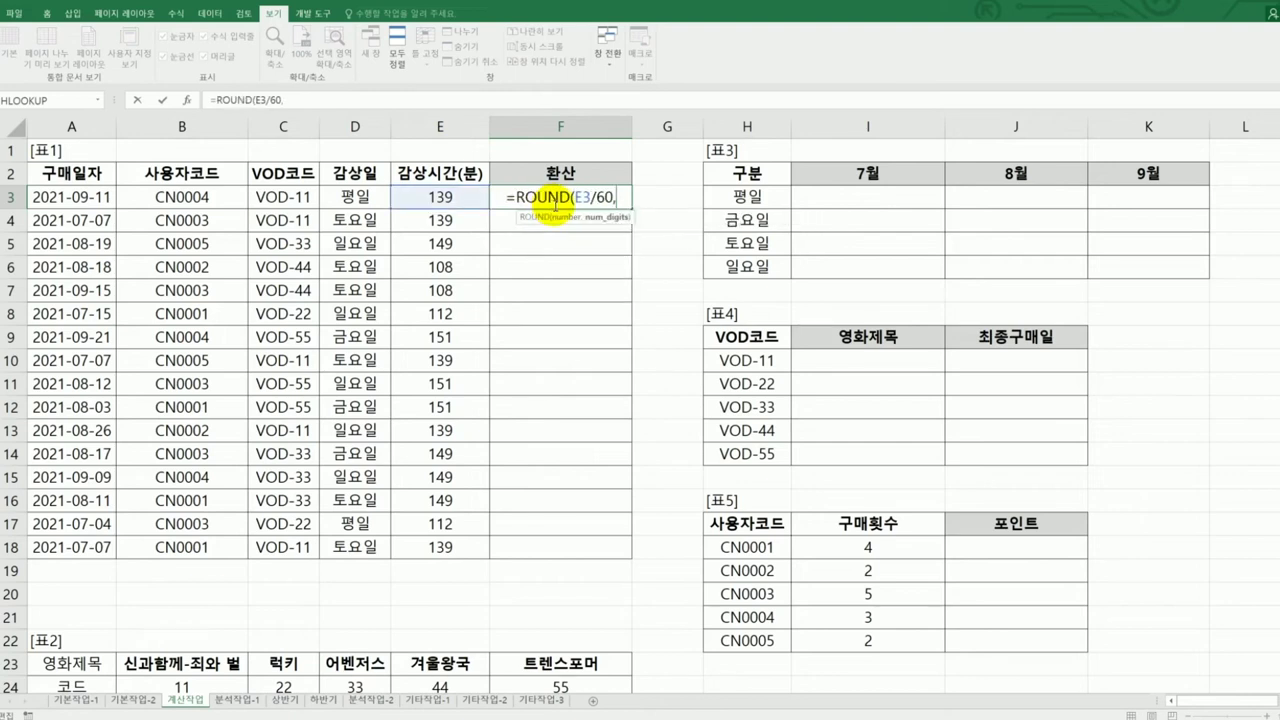
type("0)")
key("Return")
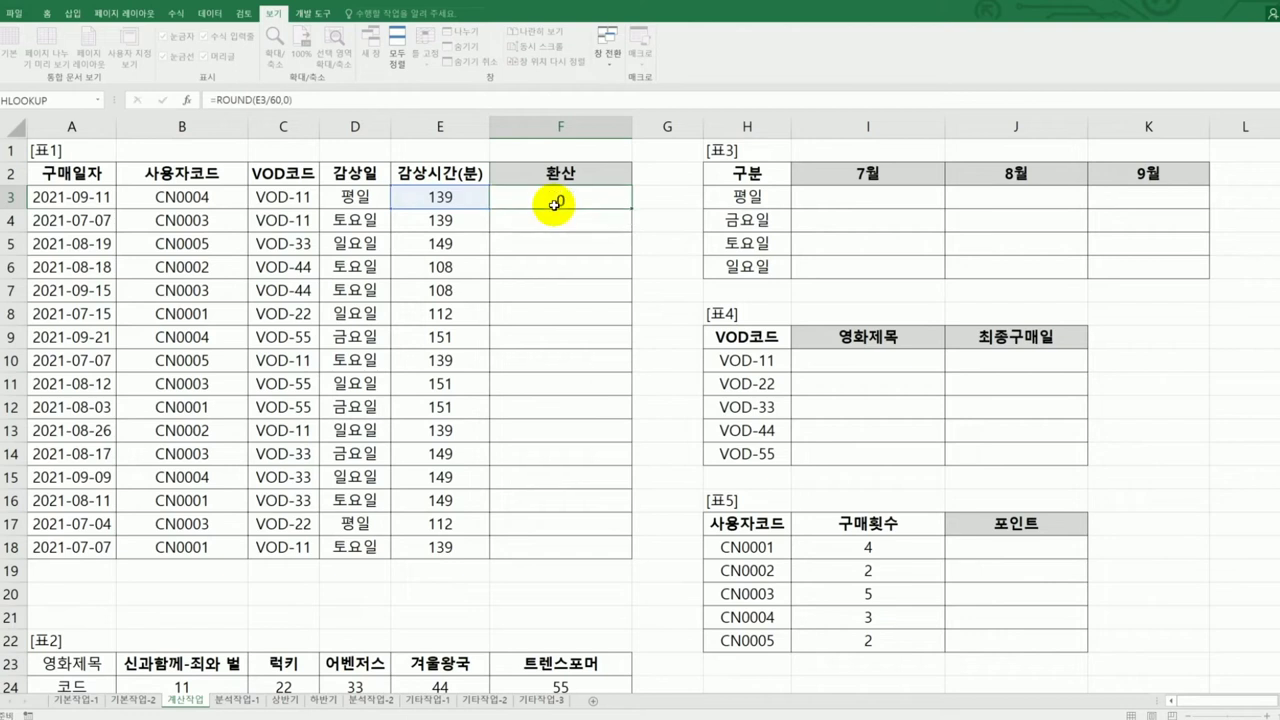
Wrap the F3 formula in TEXT, giving =TEXT(ROUND(E3/60,0),"0시간"), and fill it down through F18
left_click(554, 205)
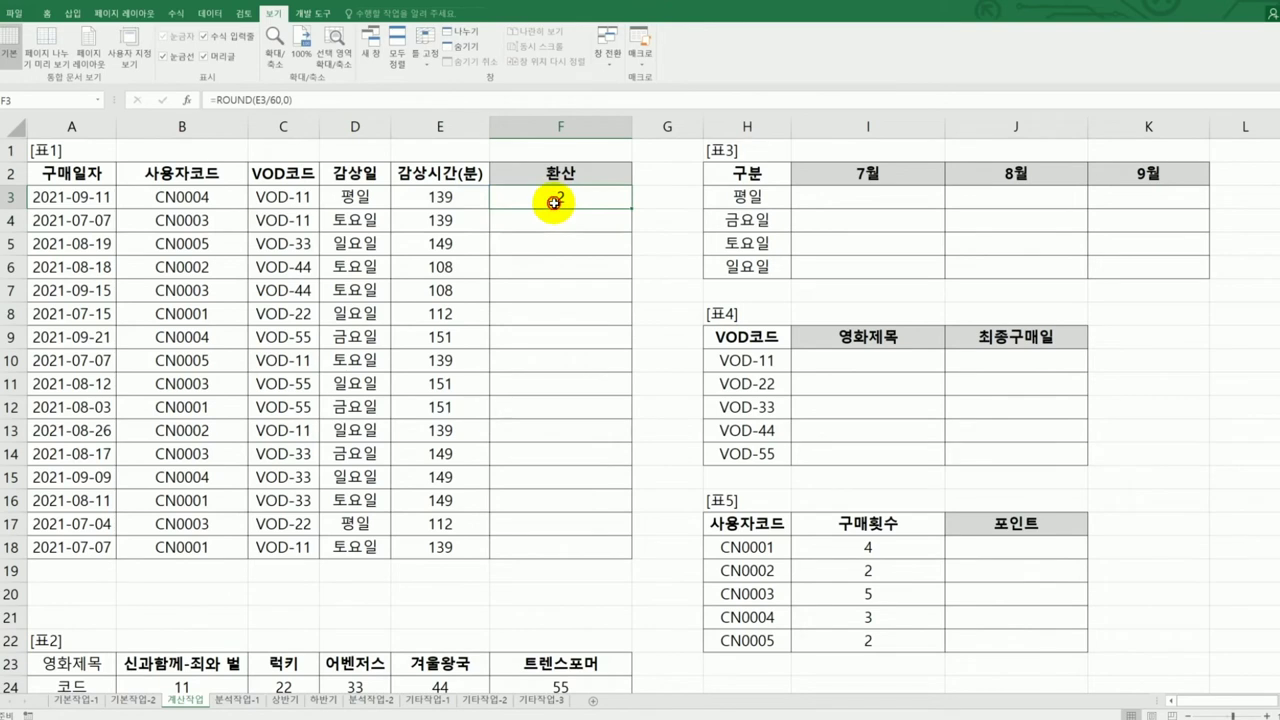
double_click(554, 204)
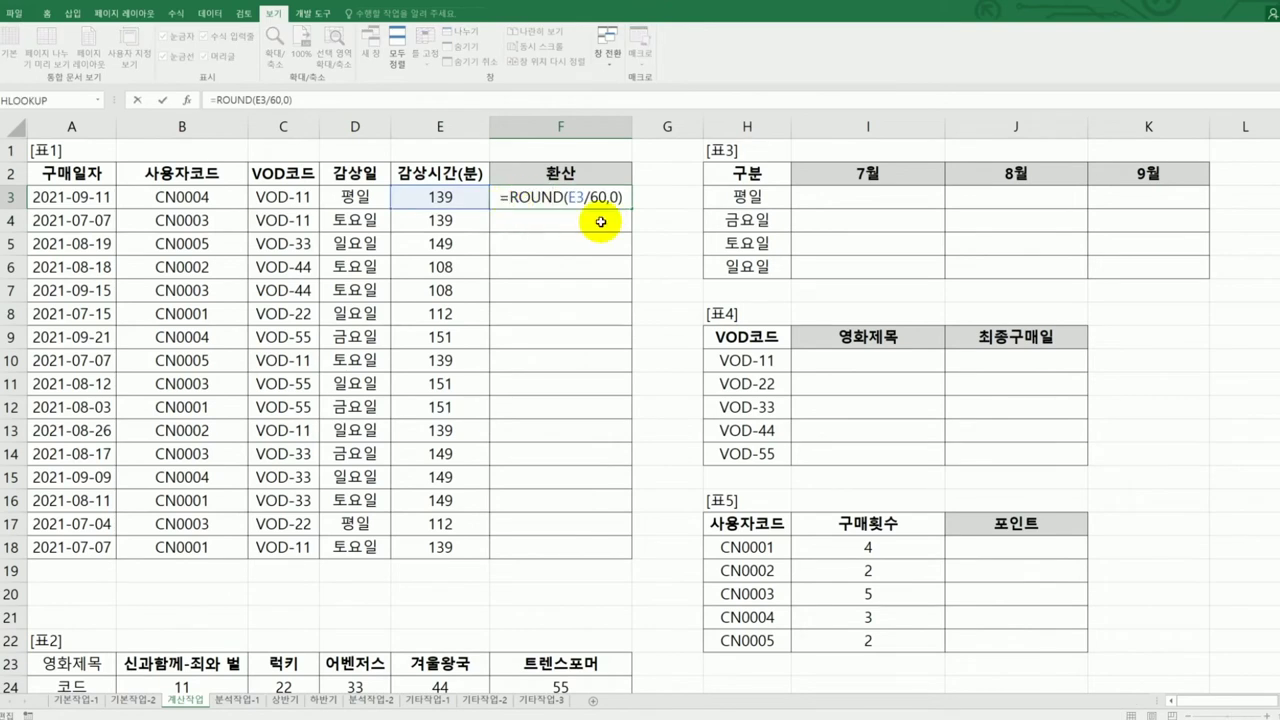
type("tex")
key("Tab")
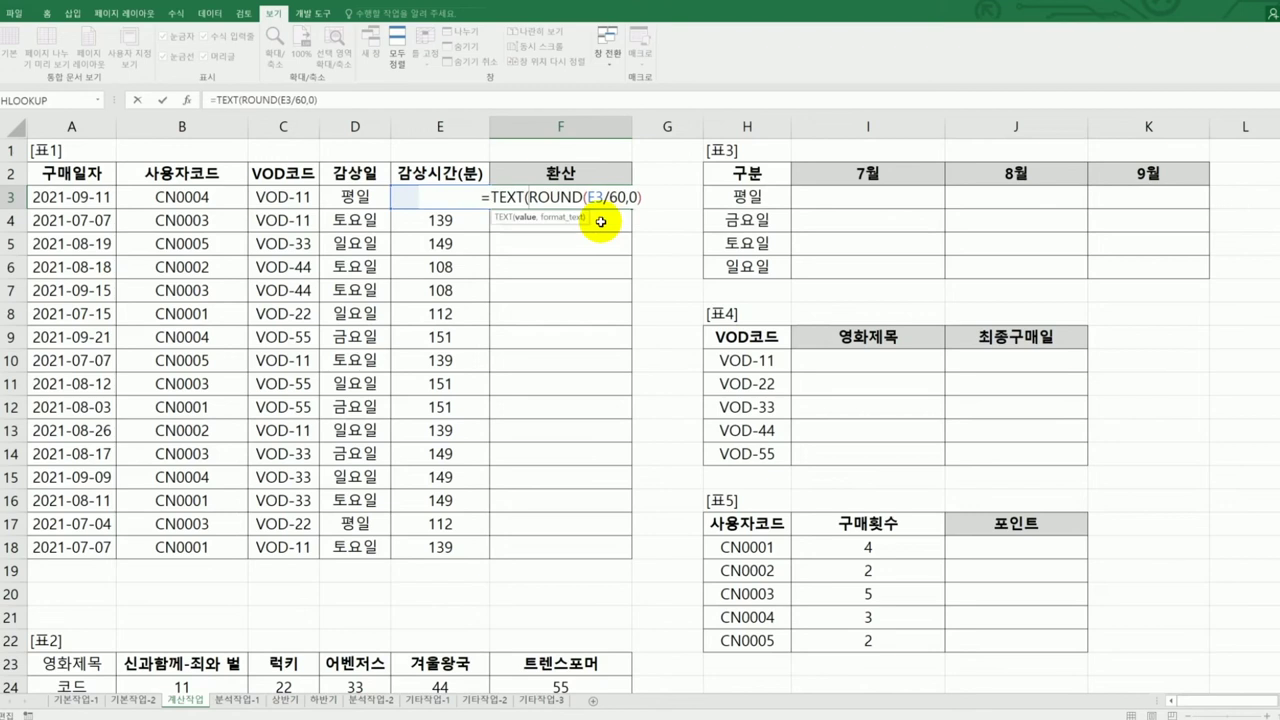
left_click(648, 199)
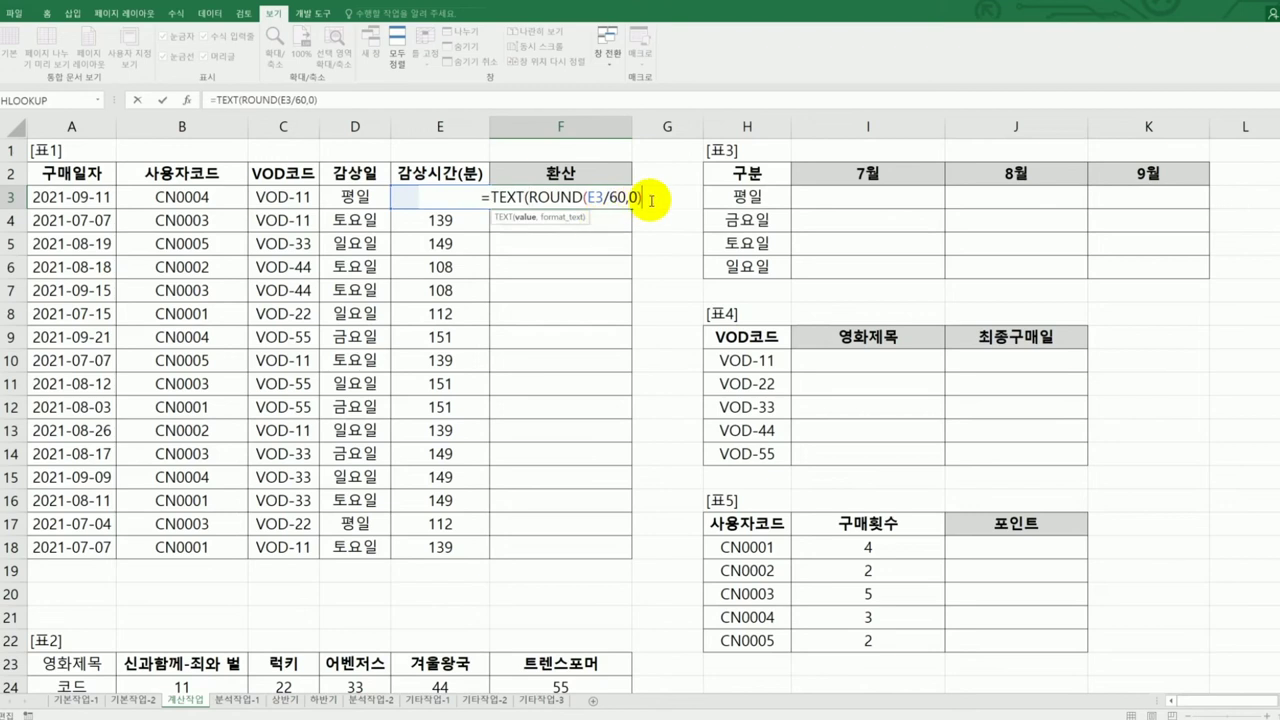
type(",")
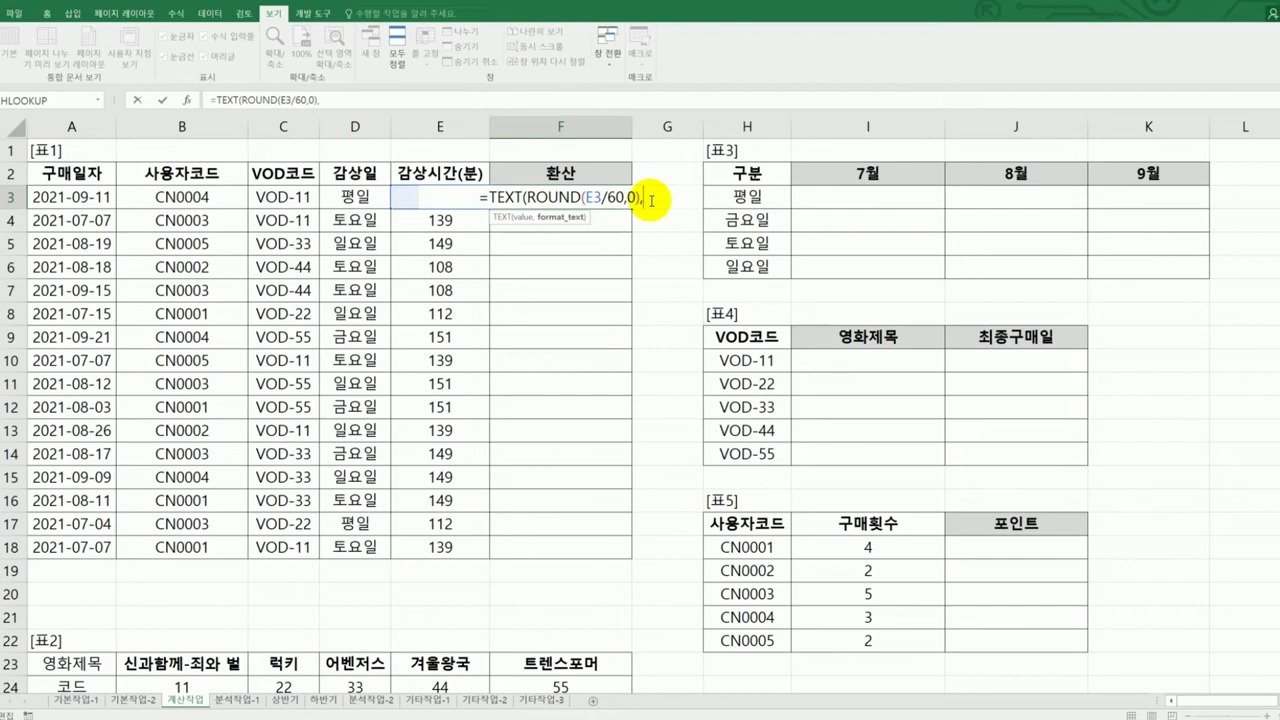
type("\"0시")
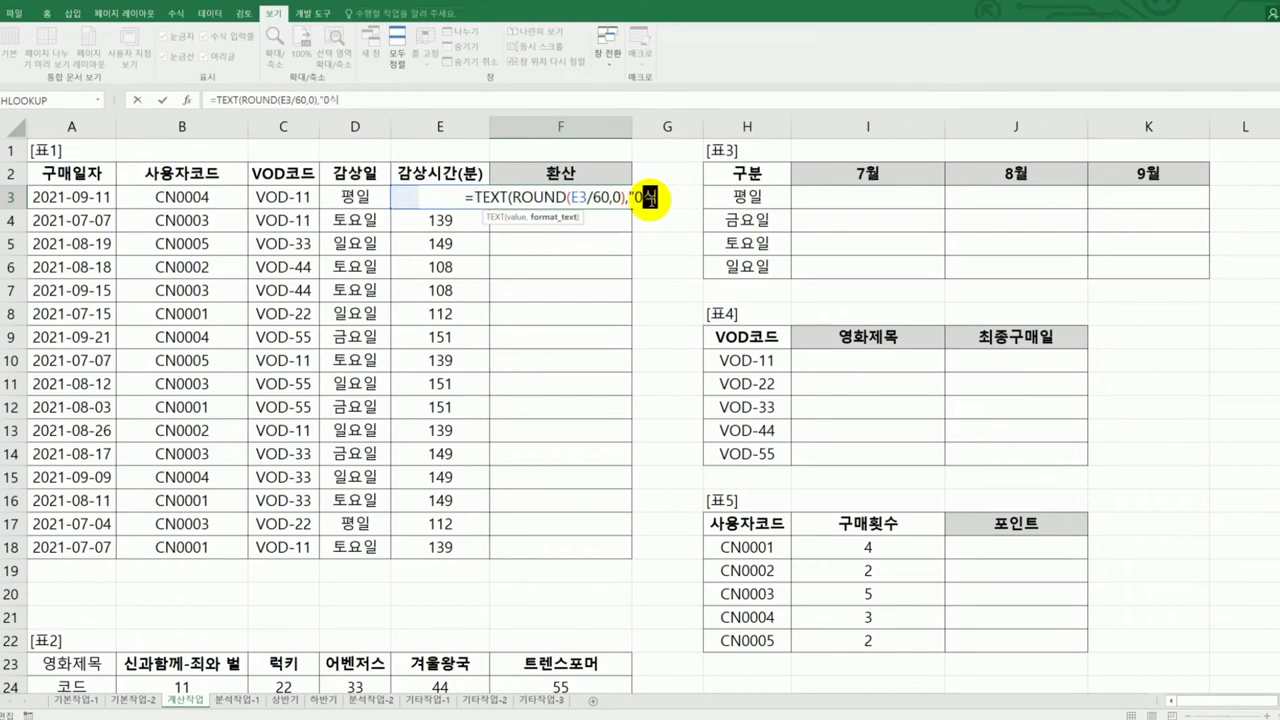
type("간\"")
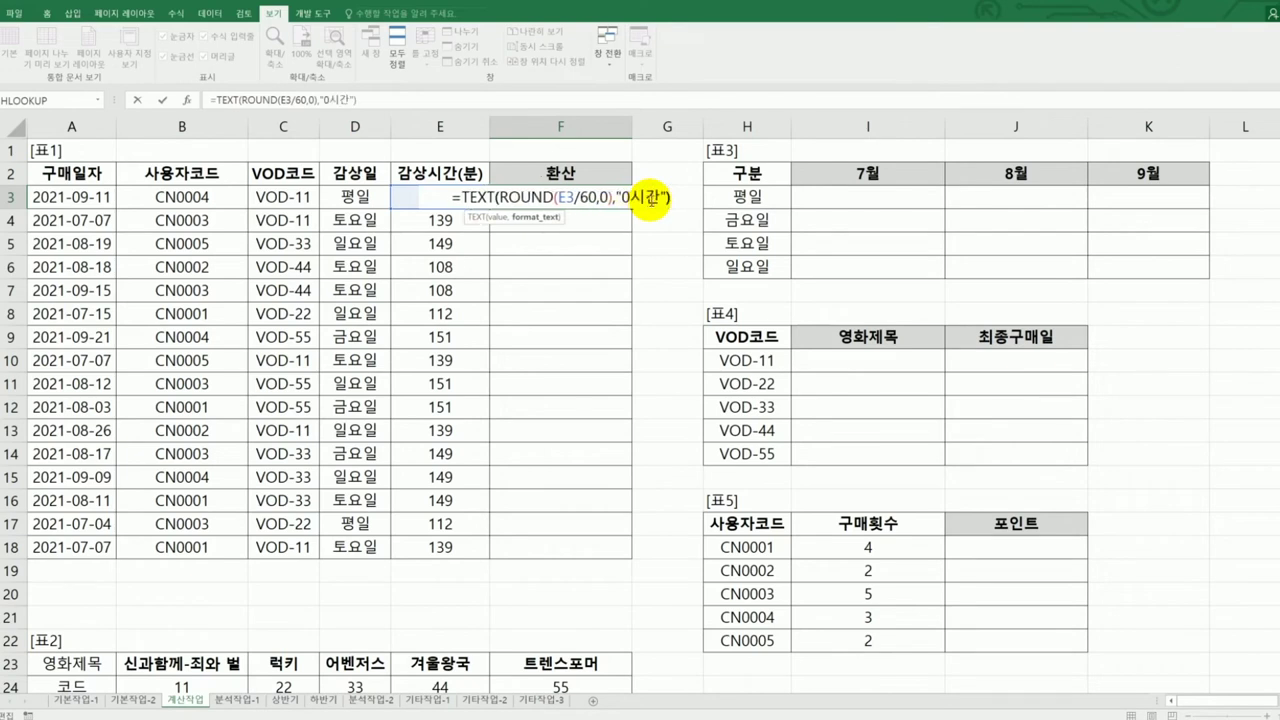
type(")")
key("Return")
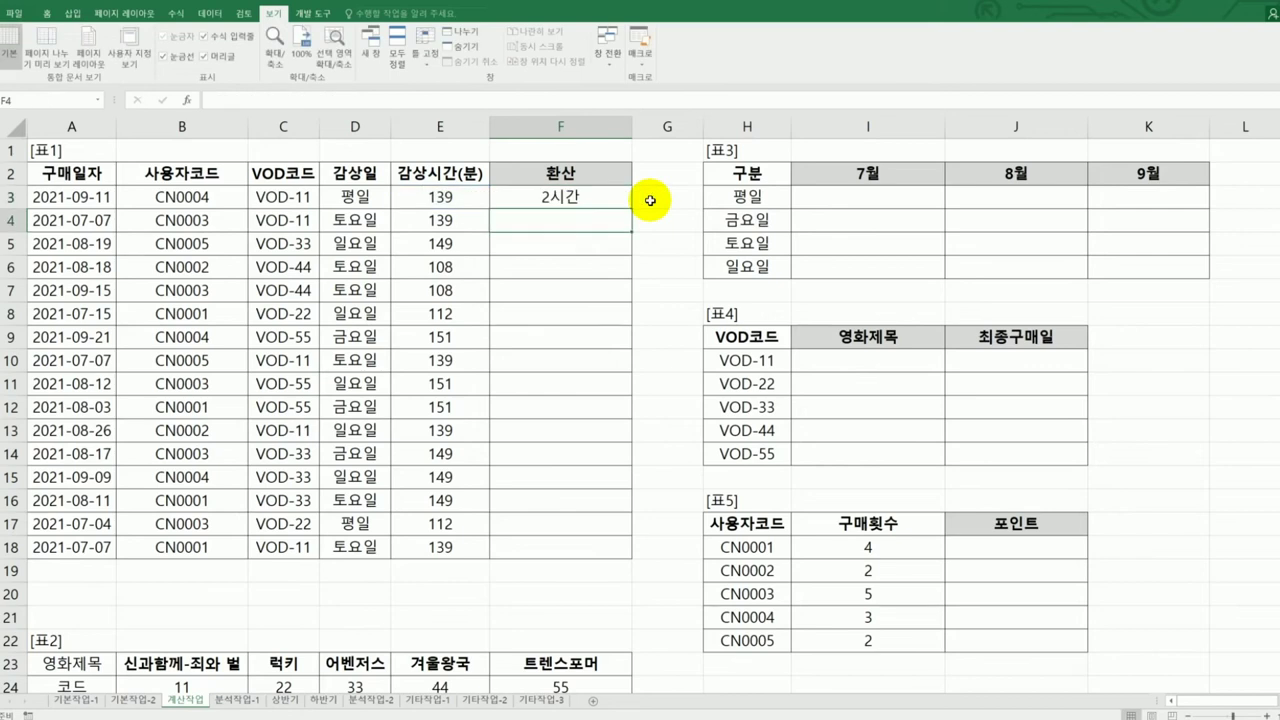
left_click(610, 200)
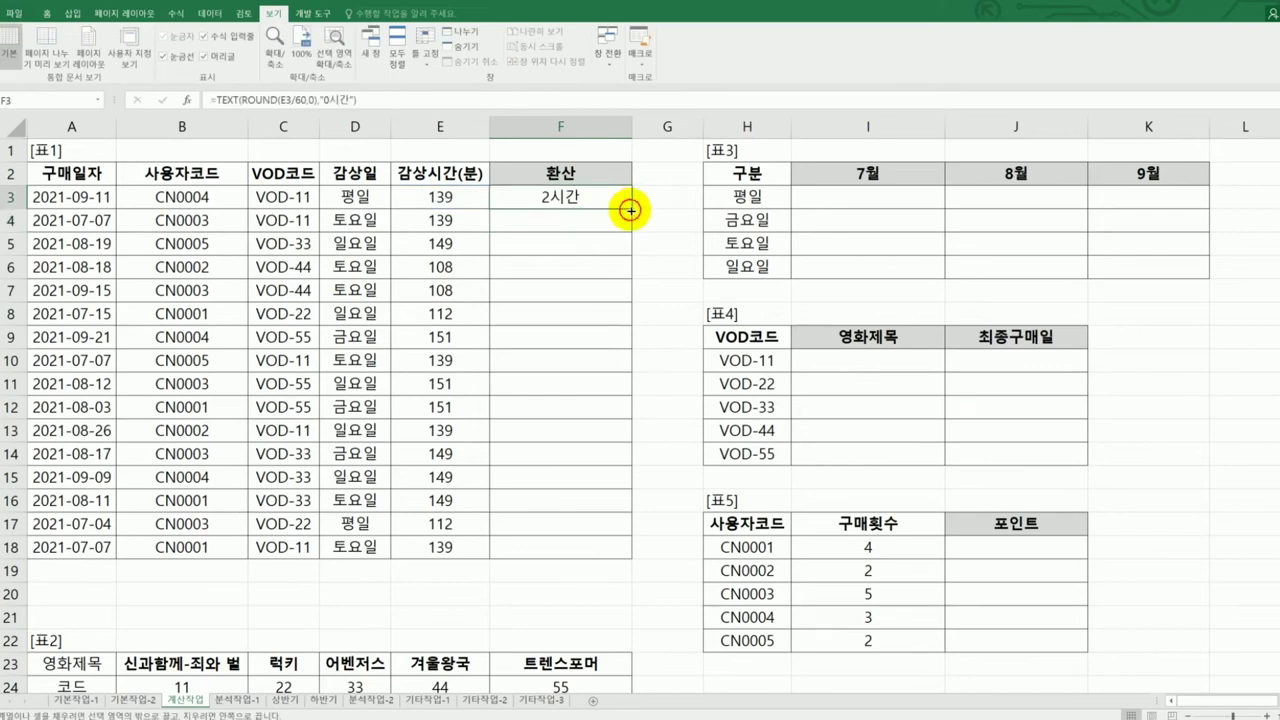
left_click_drag(631, 210, 628, 564)
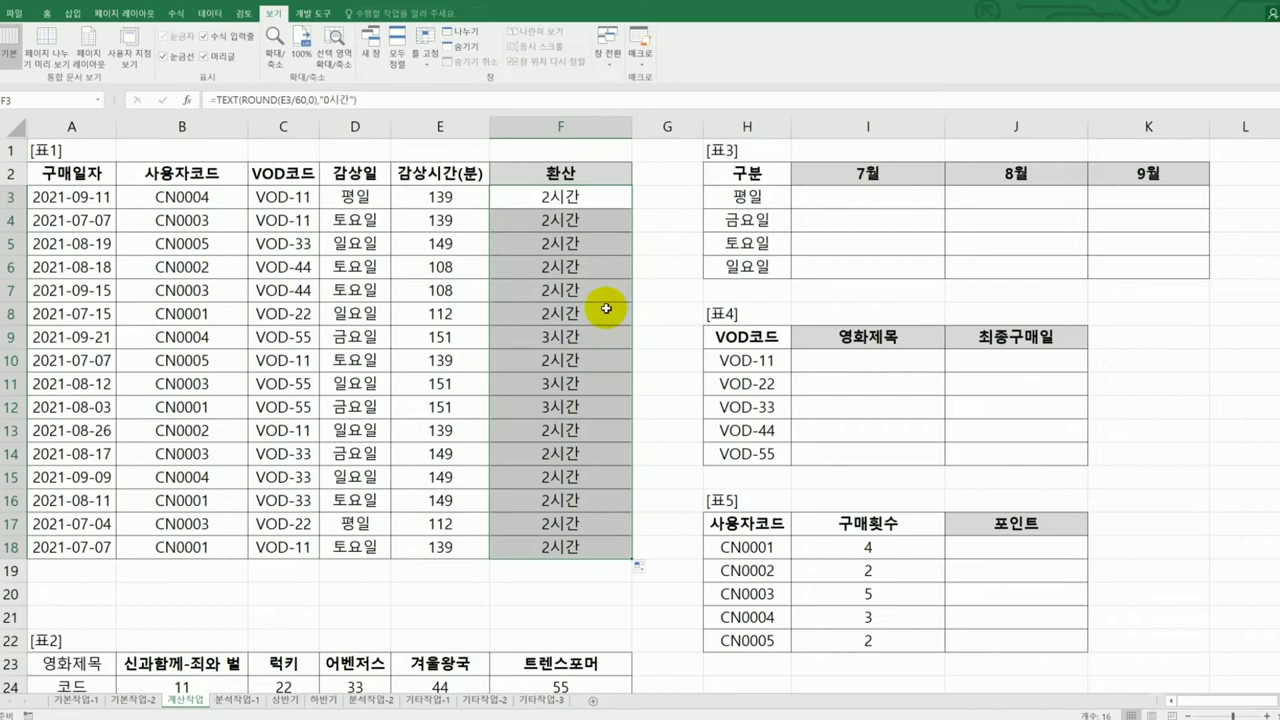
Wrap the F3 formula in an IF that tests E3<140 and uses the existing TEXT(ROUND(E3/60,0),"0시간") as its true value
left_click(600, 206)
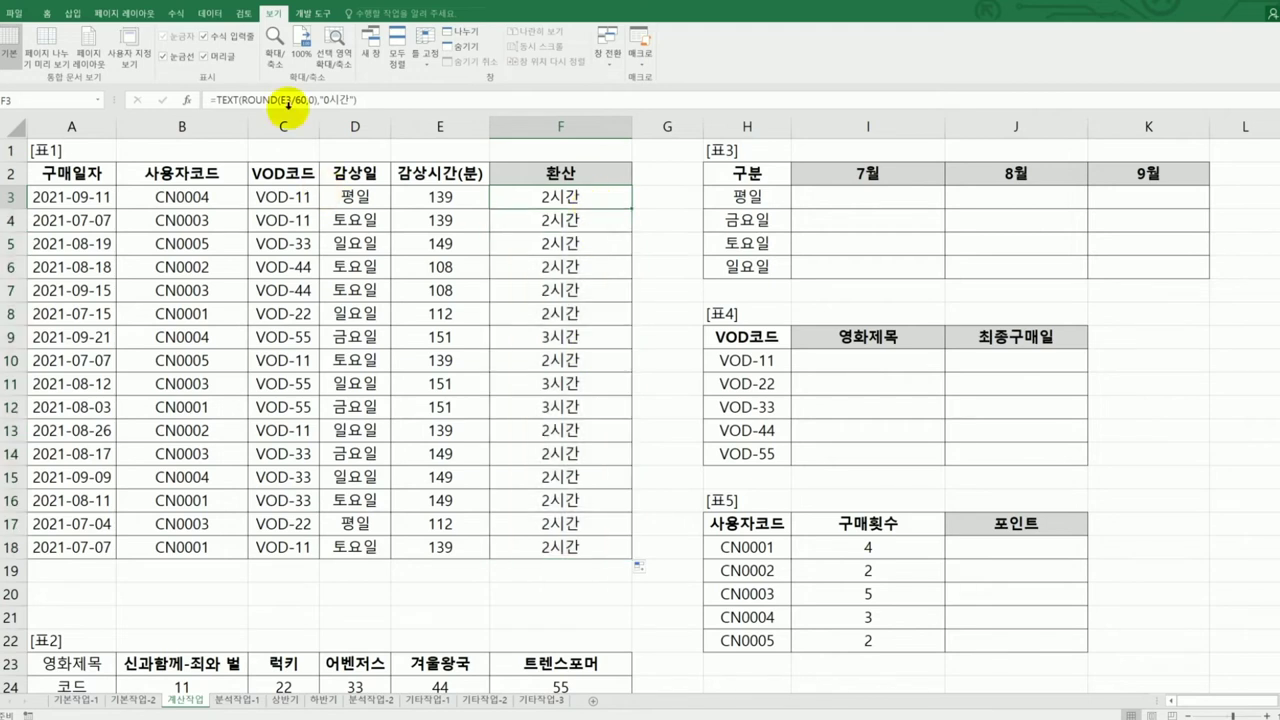
left_click(213, 100)
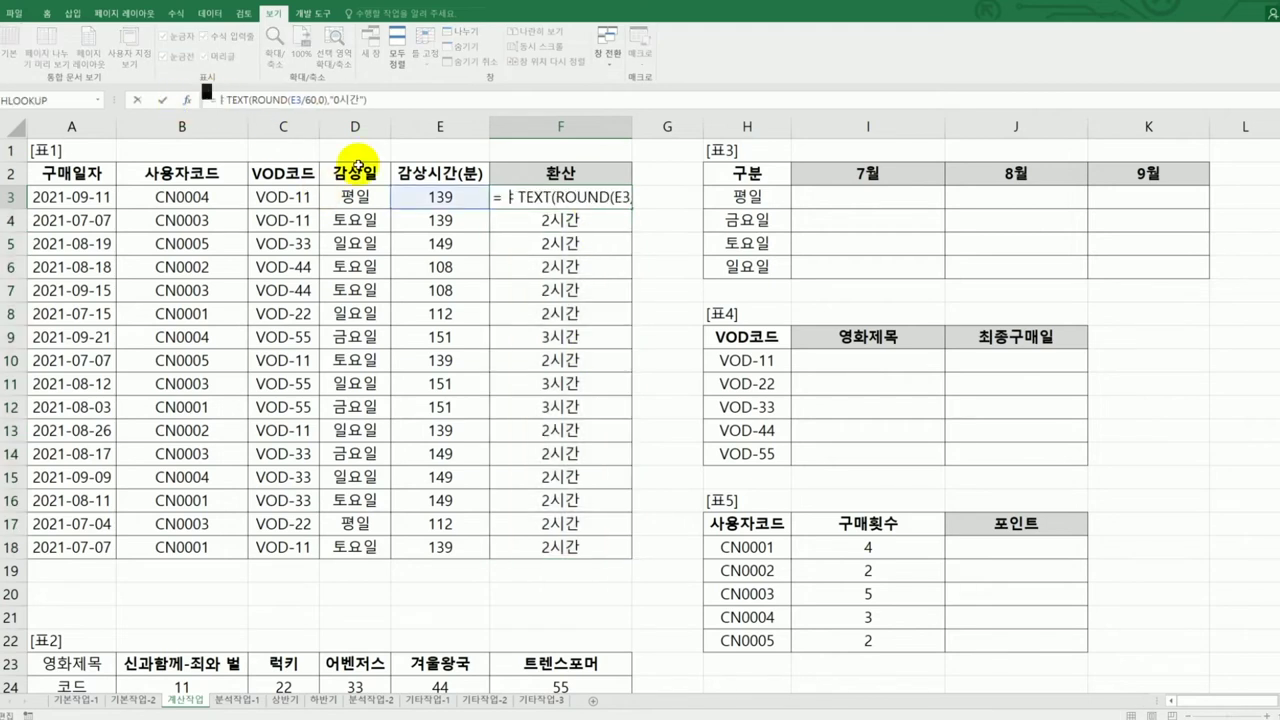
type("if")
key("Tab")
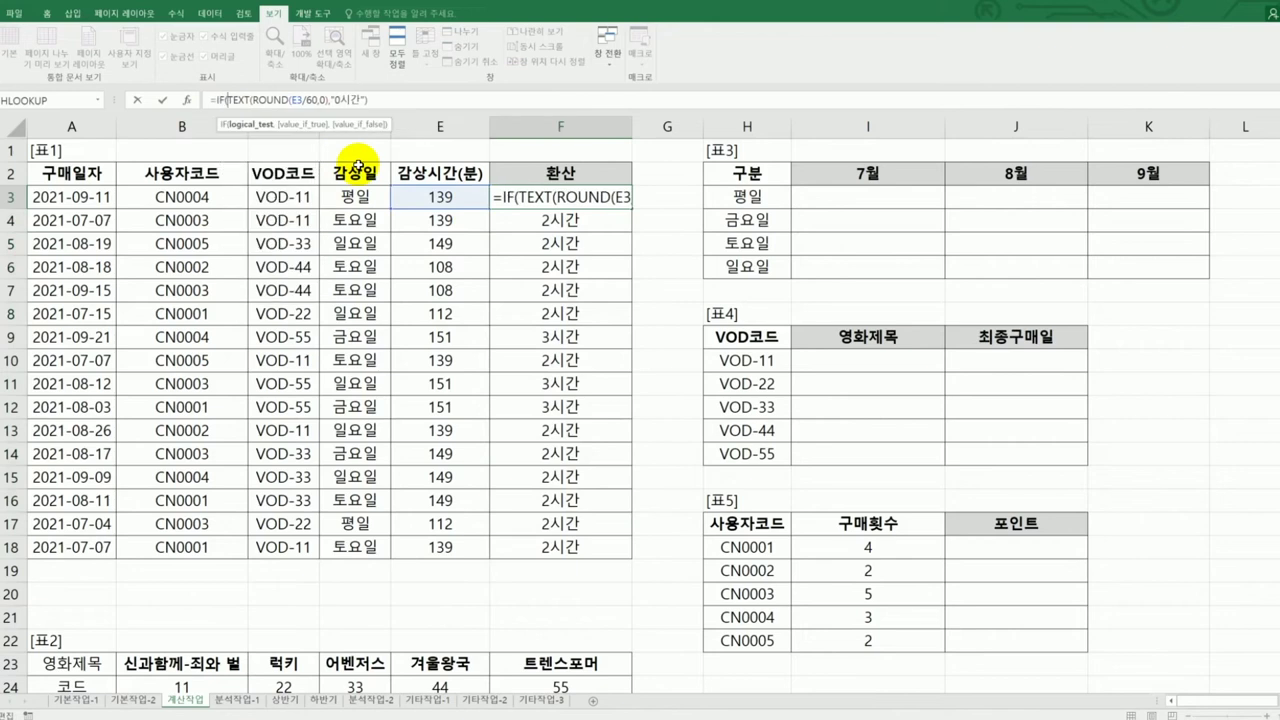
left_click(424, 193)
type("<")
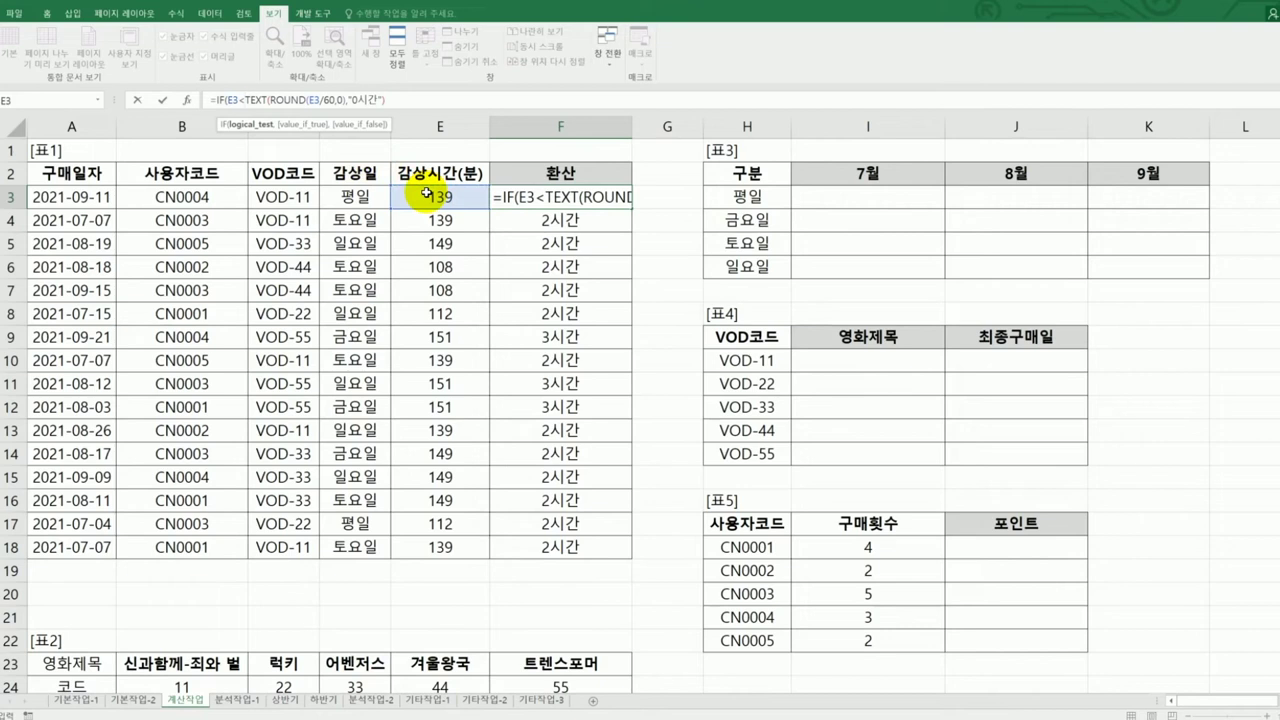
type("14")
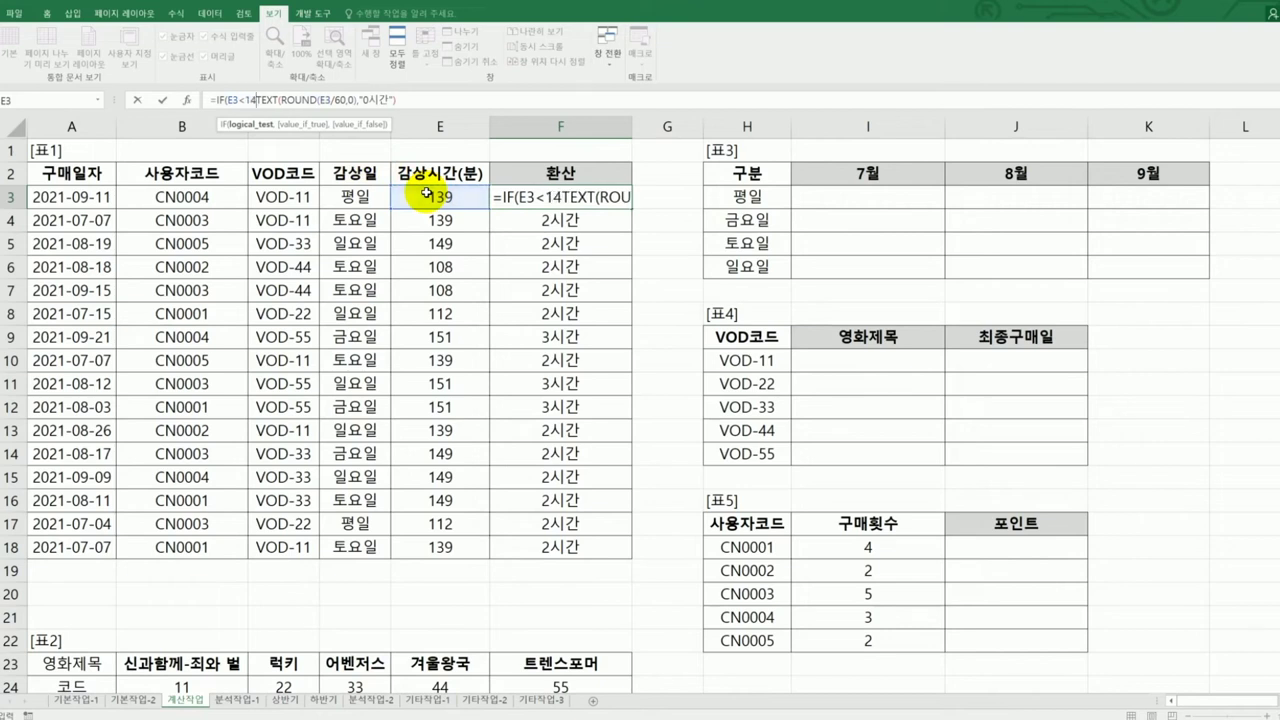
type("0")
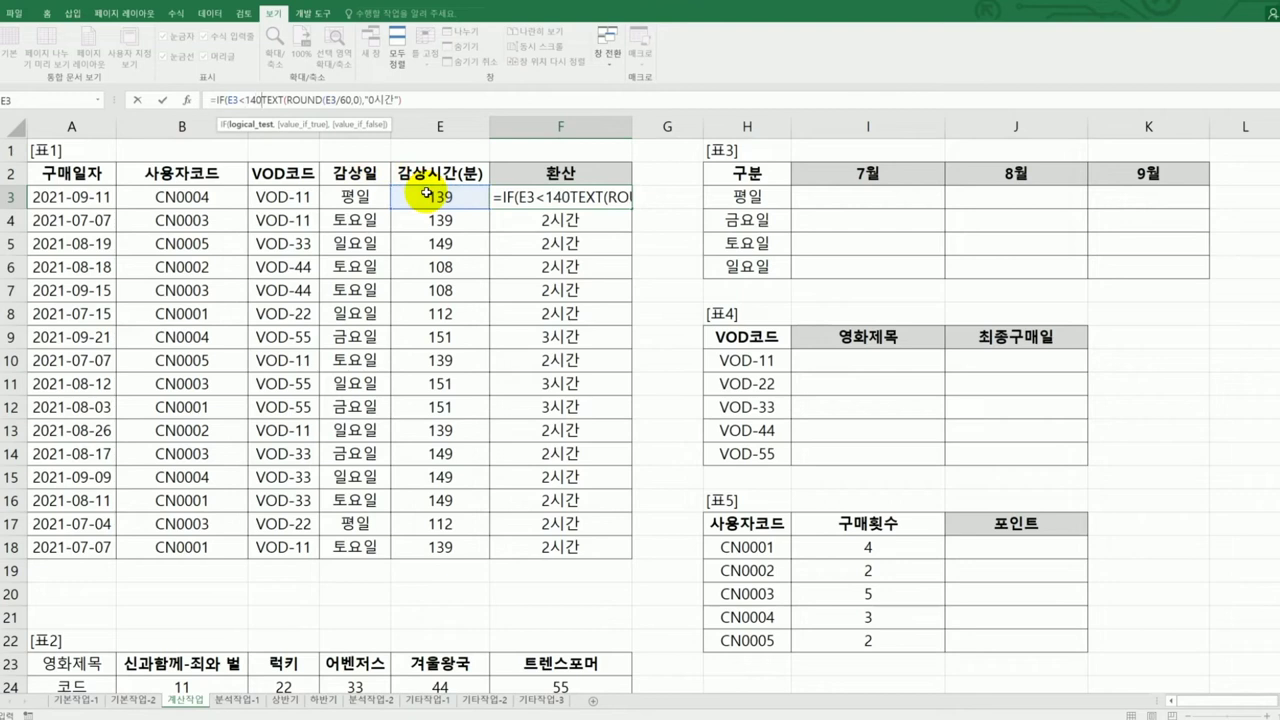
type(",")
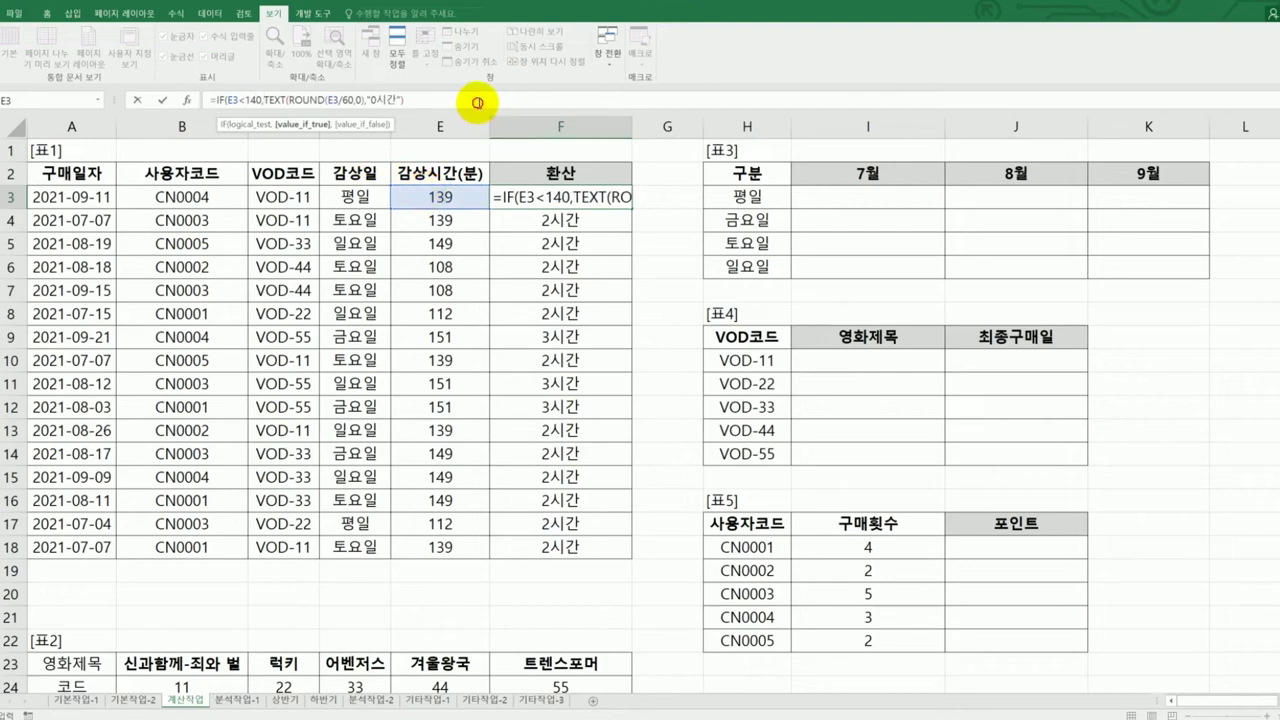
left_click(477, 103)
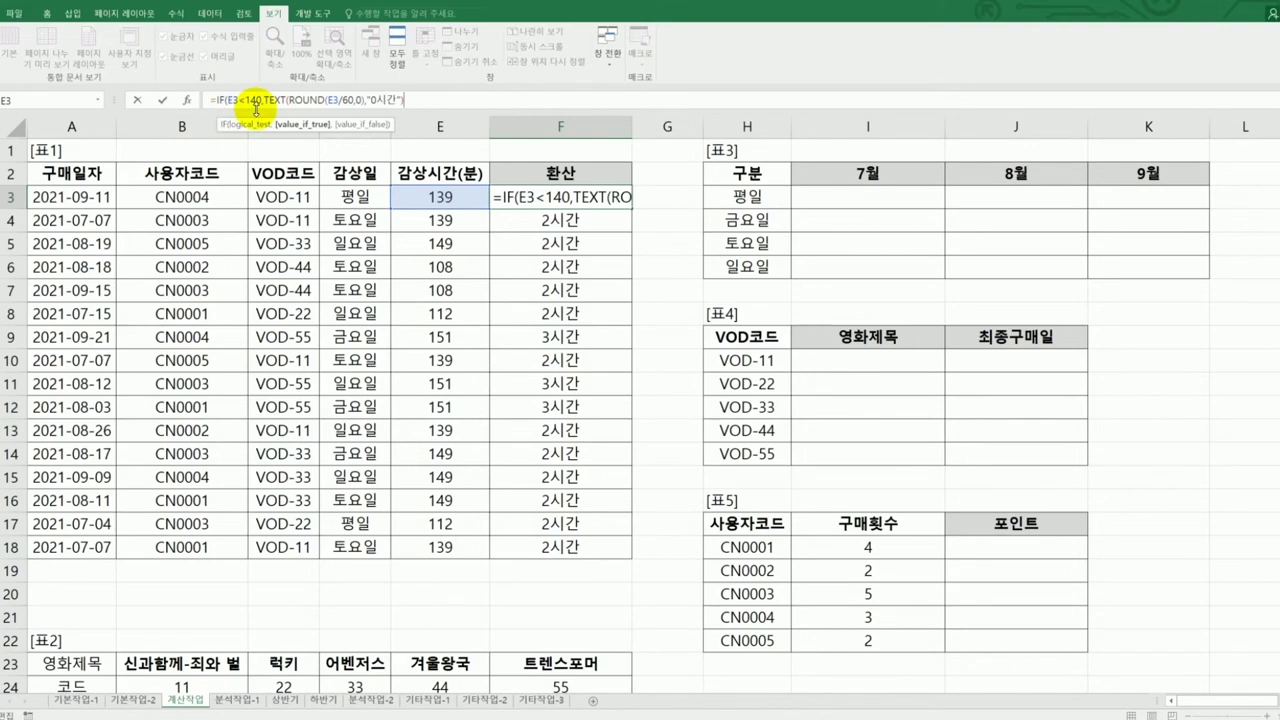
left_click(256, 107)
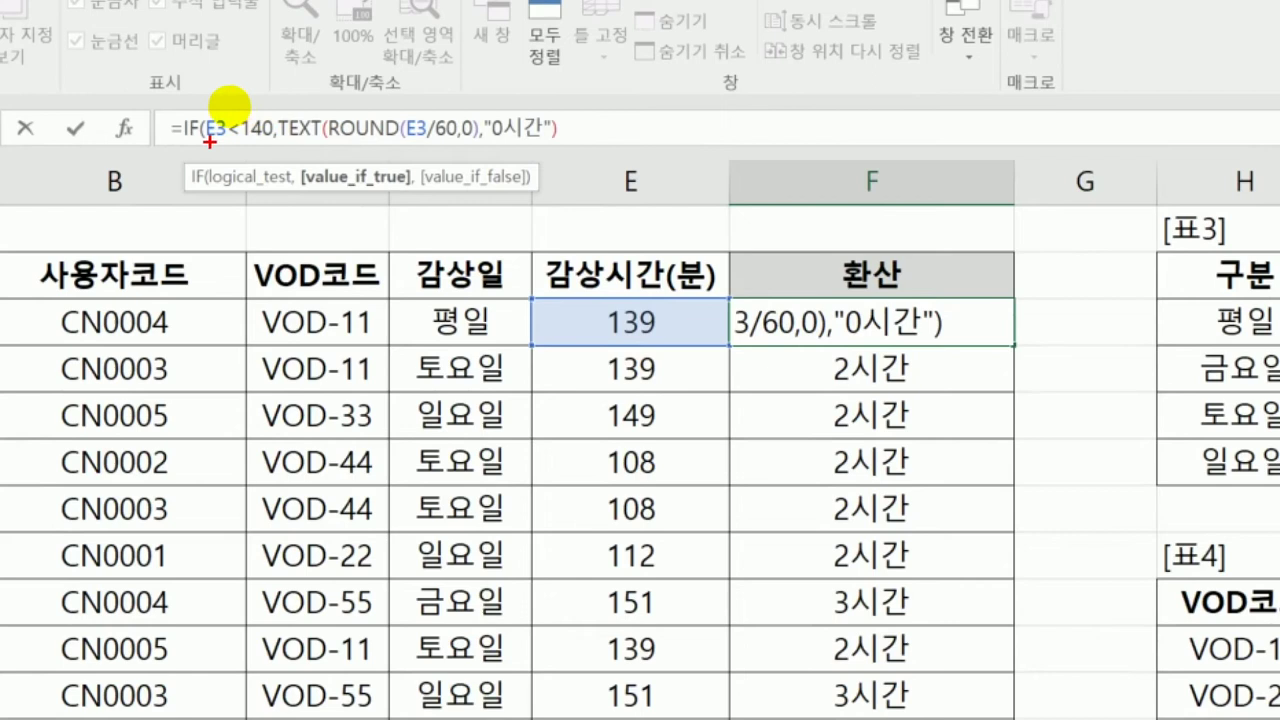
left_click_drag(198, 143, 603, 155)
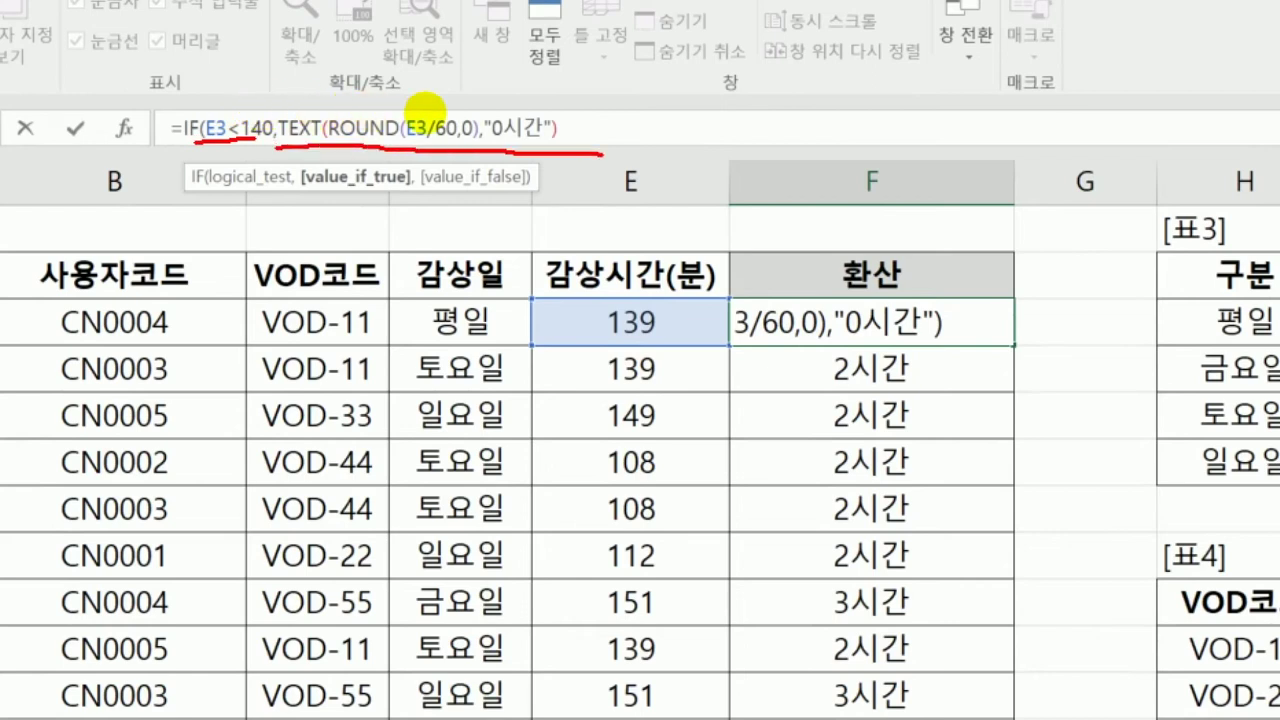
left_click_drag(577, 129, 569, 157)
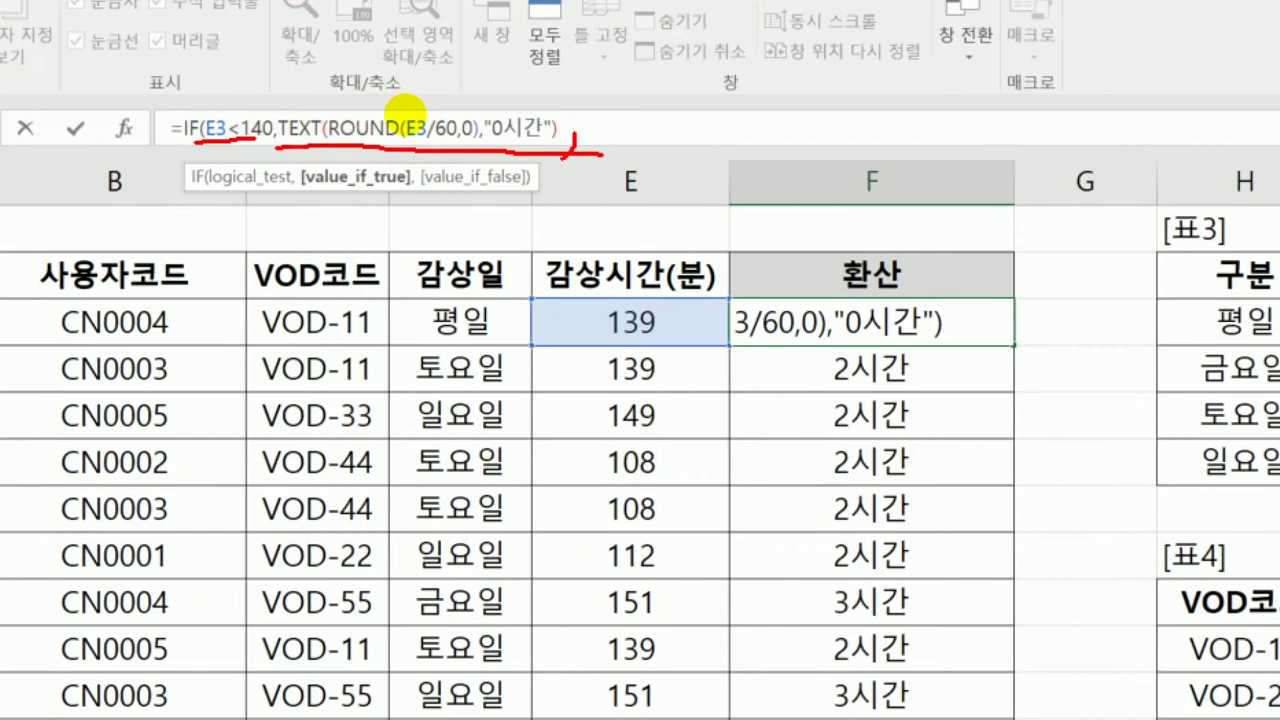
left_click_drag(594, 72, 511, 208)
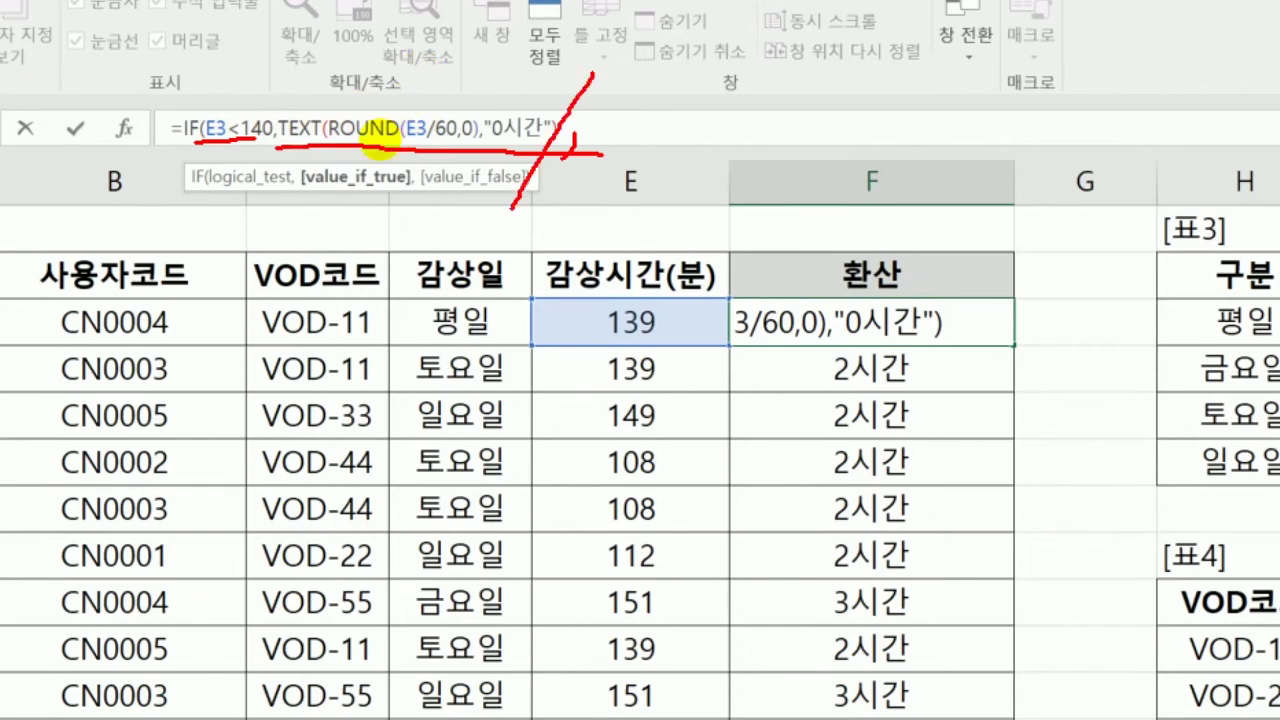
mouse_move(830, 82)
left_mouse_down()
mouse_move(625, 150)
mouse_move(1073, 120)
mouse_move(768, 58)
left_mouse_up()
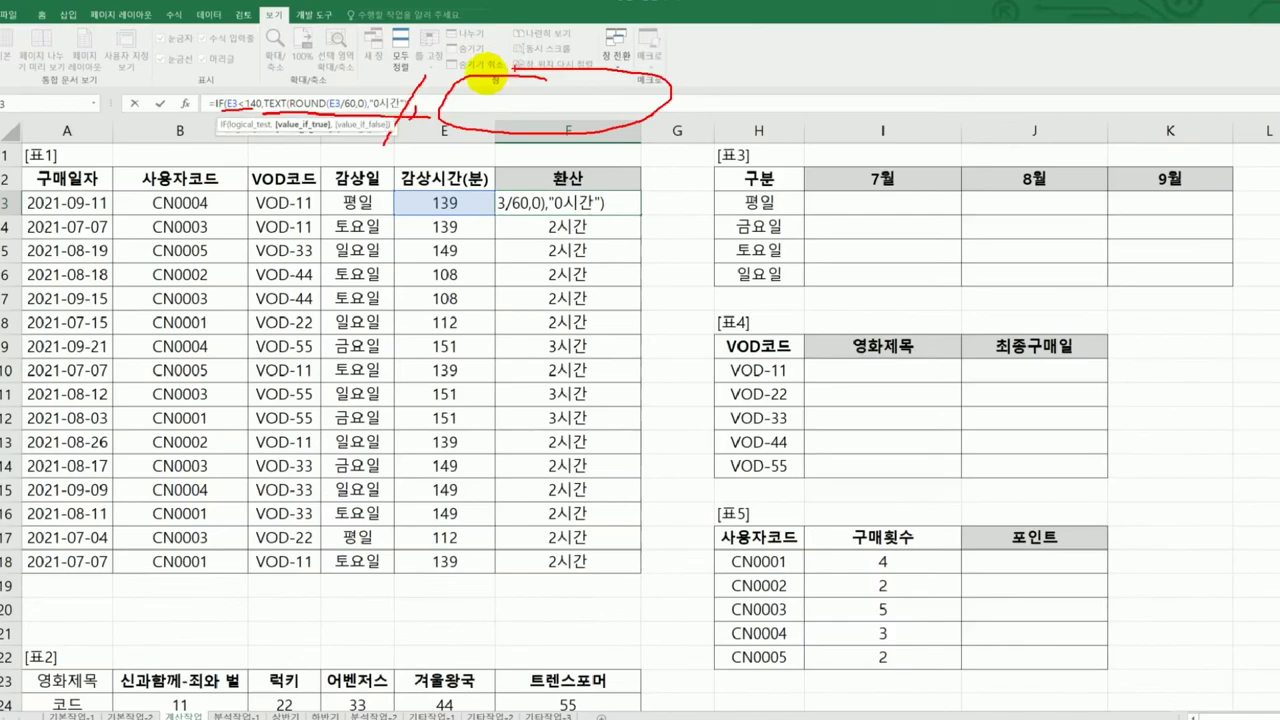
Begin the IF formula's value-if-false argument in F3 with a TEXT function that takes a MOD calculation
type(",")
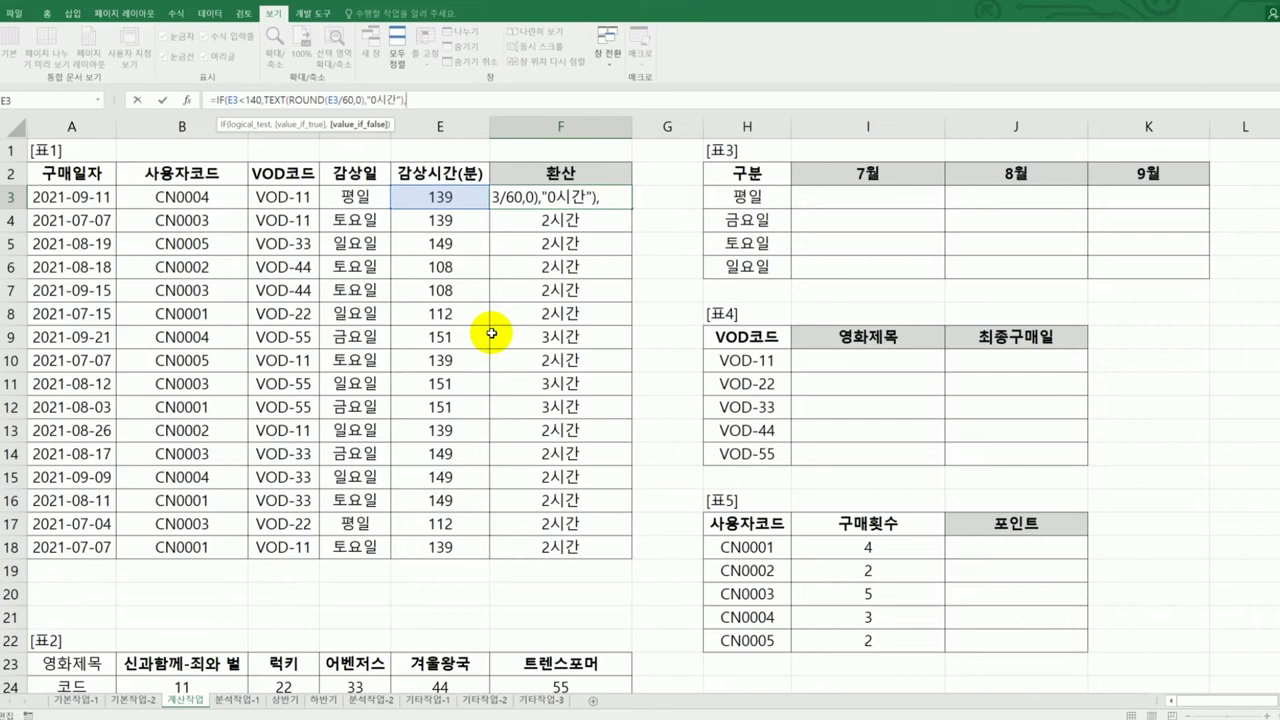
type("t")
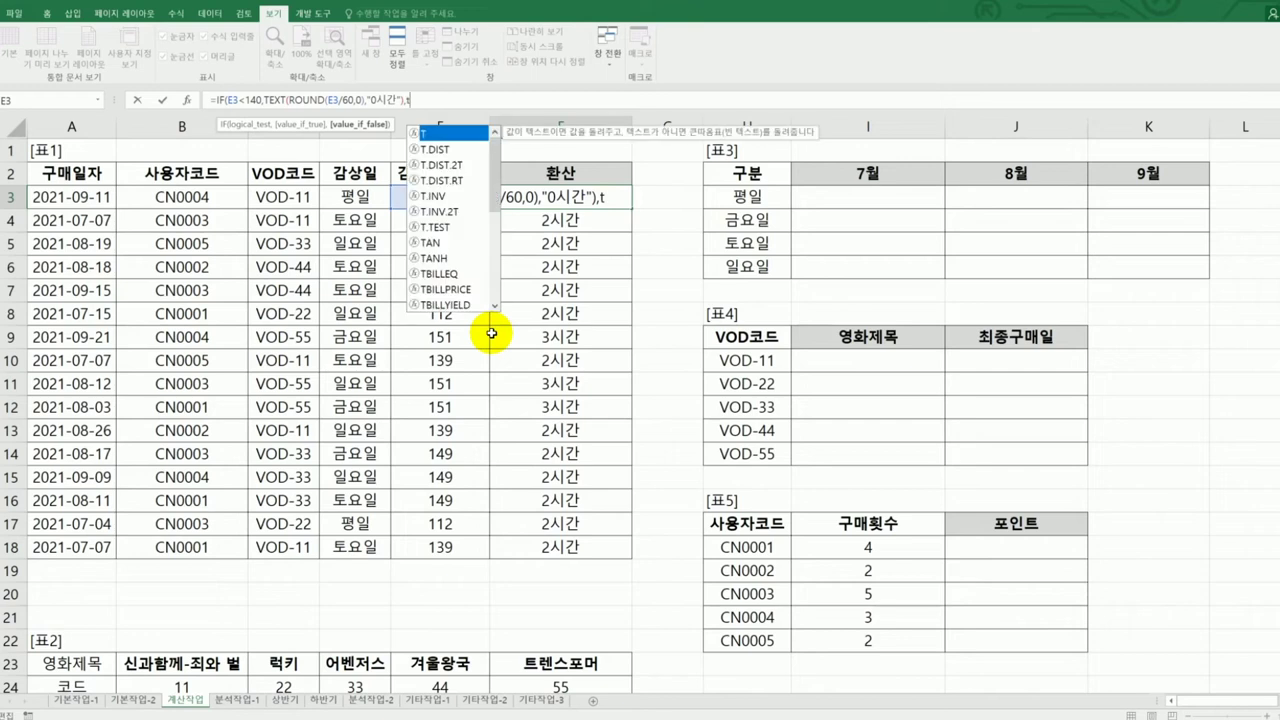
type("ext(")
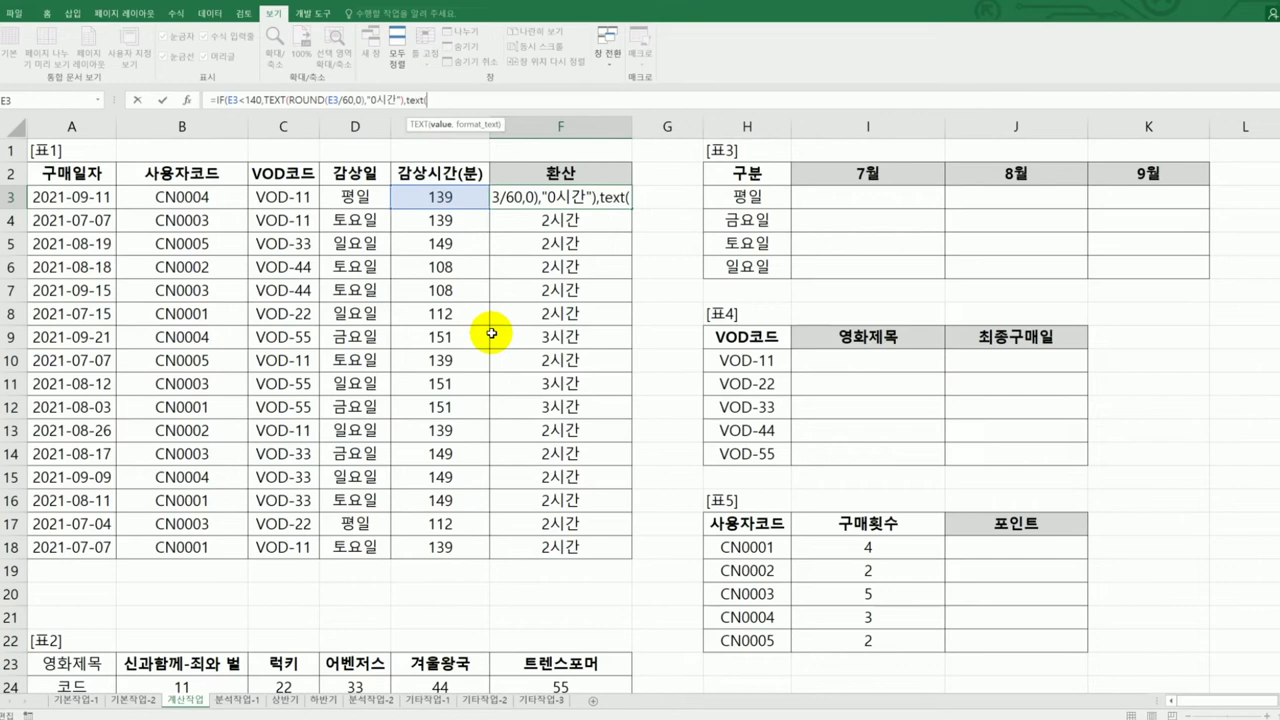
type("mo")
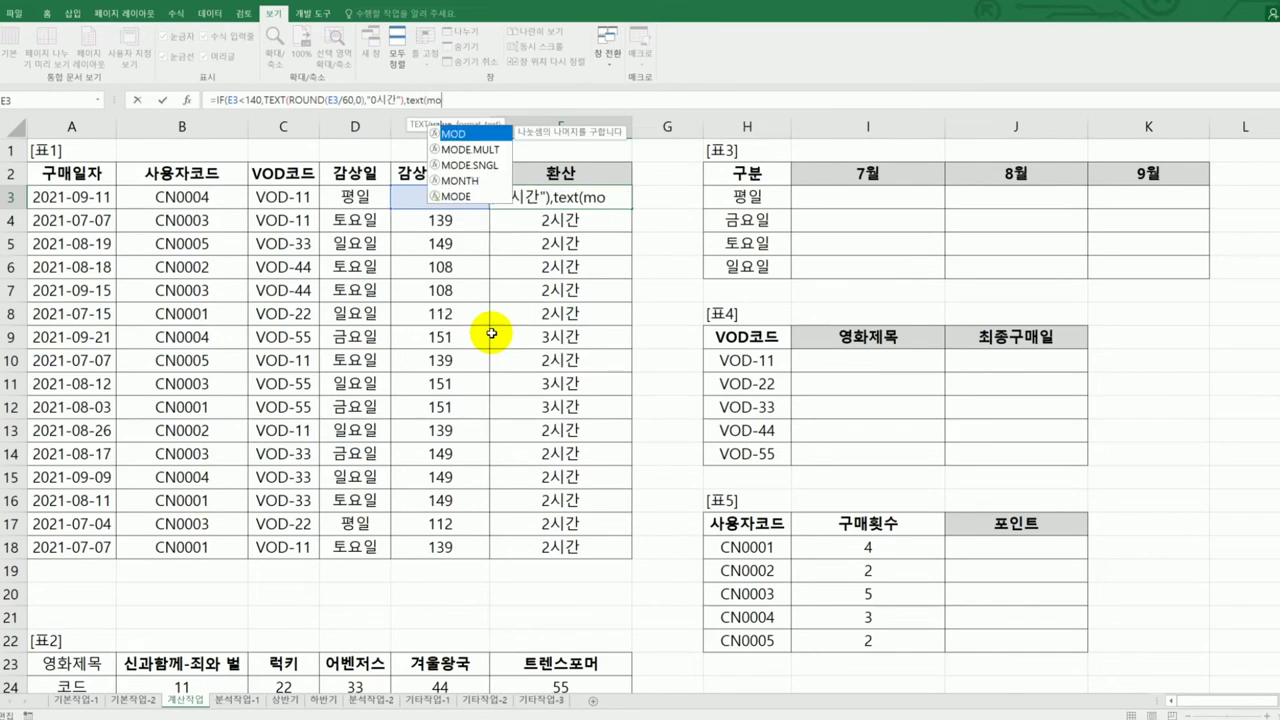
type("zzzzzzzzzzzzzzzz")
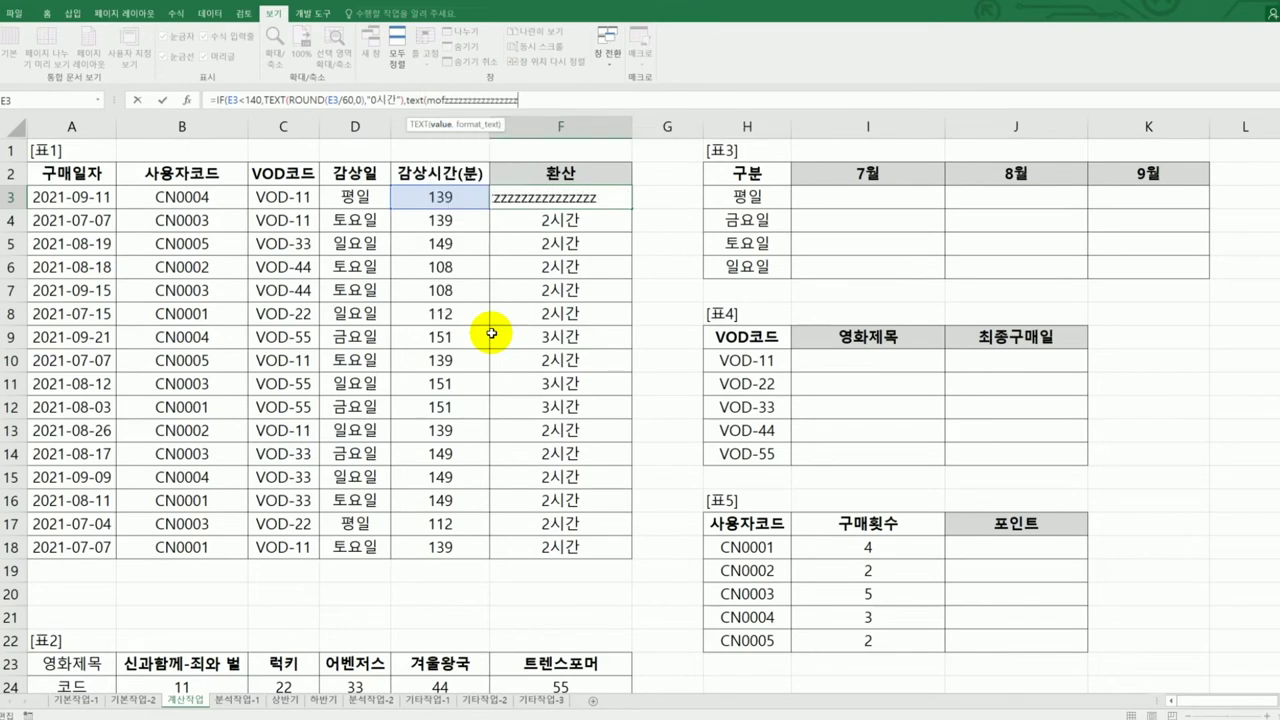
key("BackSpace")
key("BackSpace")
key("BackSpace")
key("BackSpace")
key("BackSpace")
key("BackSpace")
key("BackSpace")
key("BackSpace")
key("BackSpace")
key("BackSpace")
key("BackSpace")
key("BackSpace")
key("BackSpace")
key("BackSpace")
key("BackSpace")
key("BackSpace")
key("BackSpace")
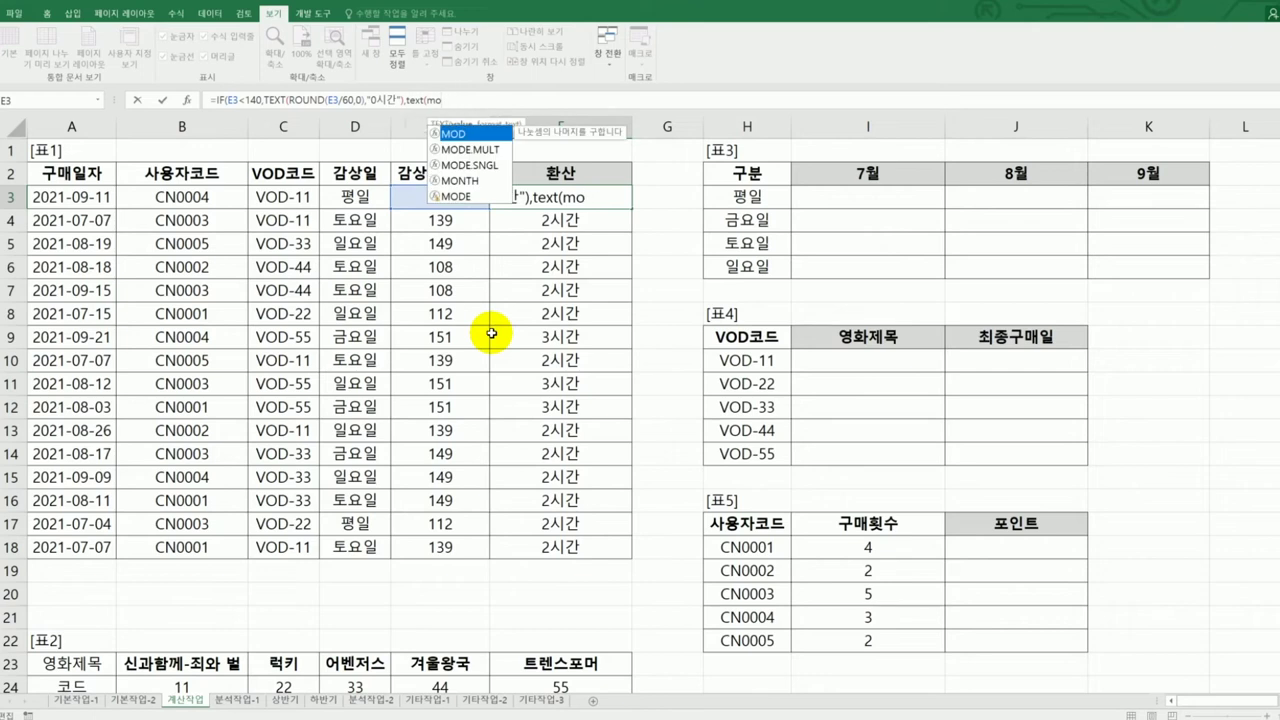
Complete the IF formula's false argument in F3 as TEXT(MOD(E3,60),"0분") and enter the formula
key("Tab")
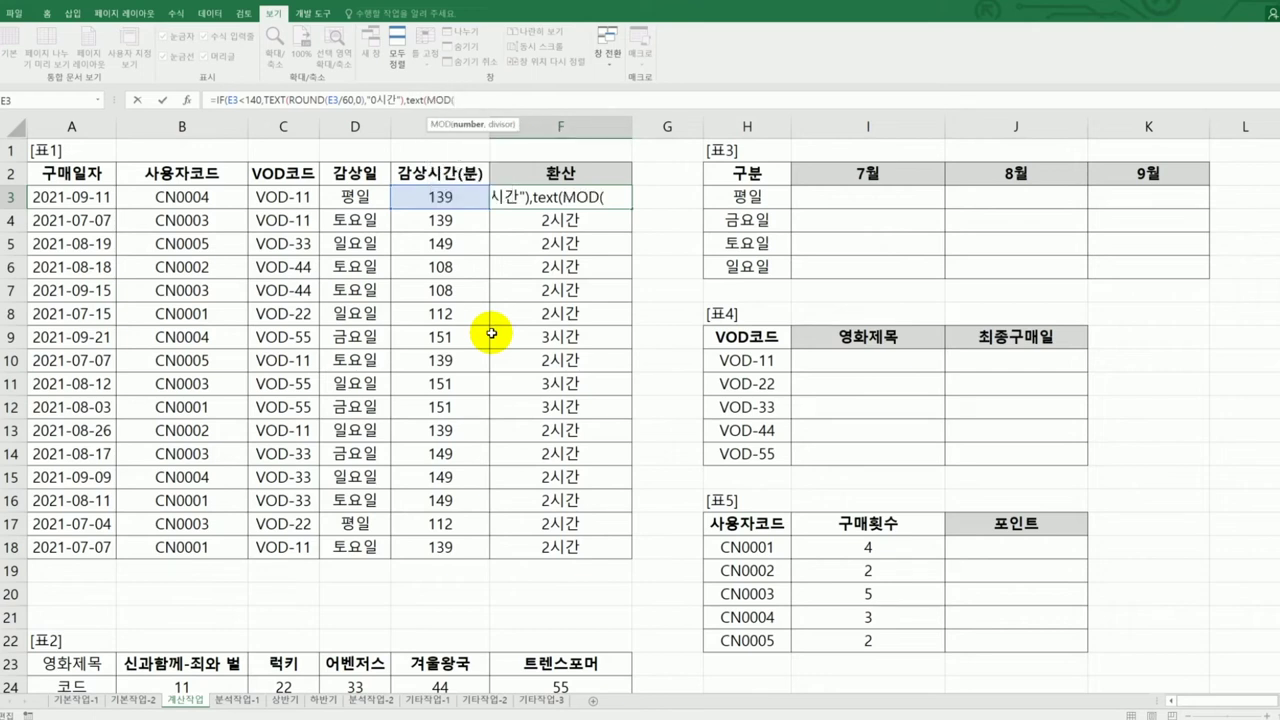
left_click(456, 201)
type(",")
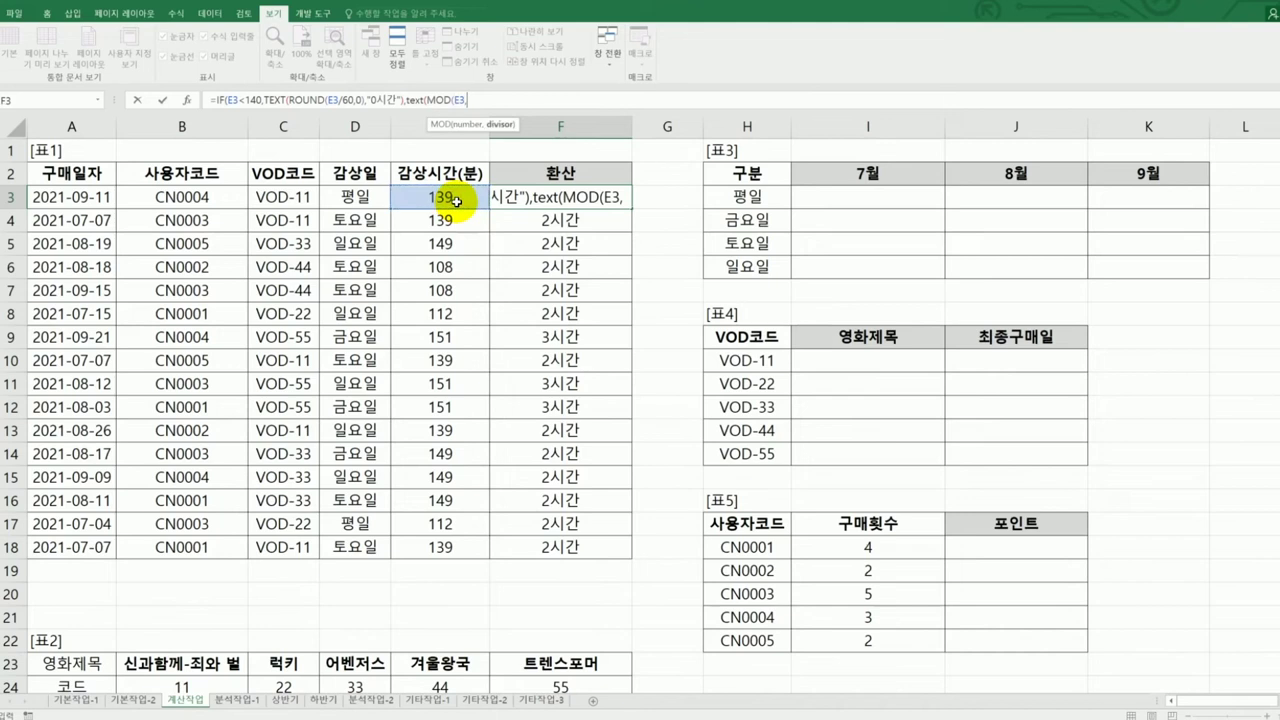
type("60")
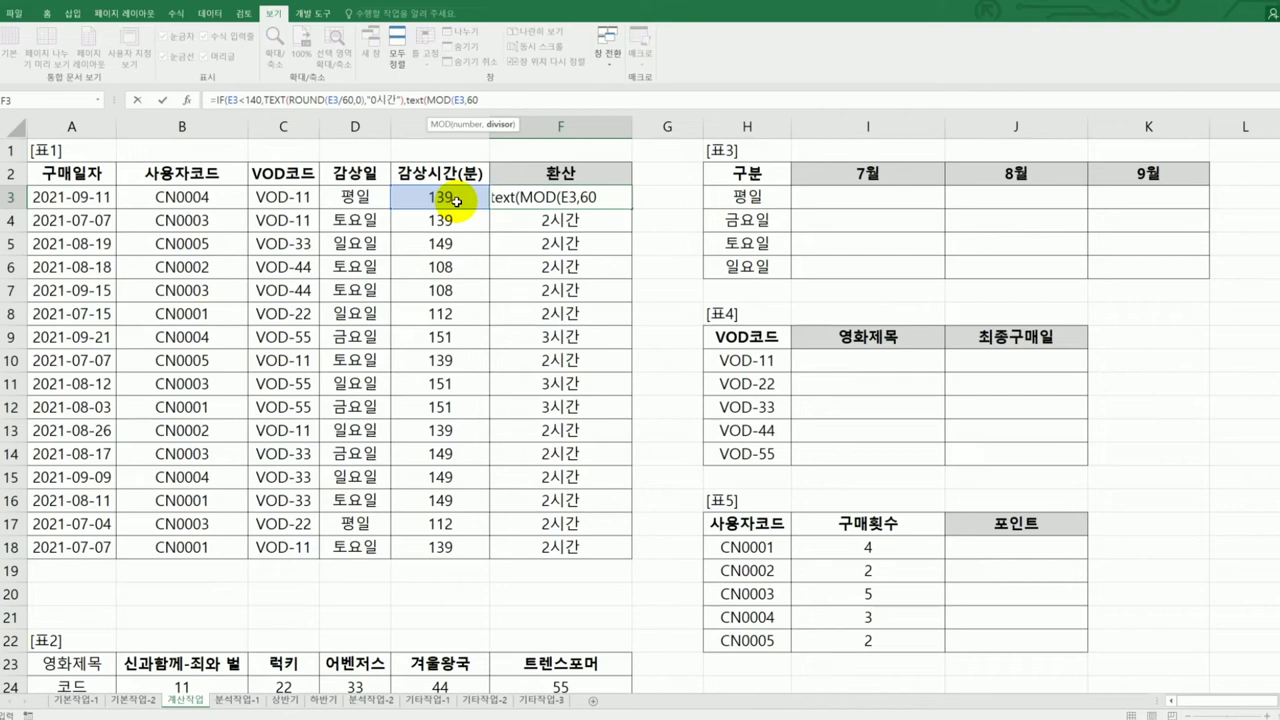
type("),")
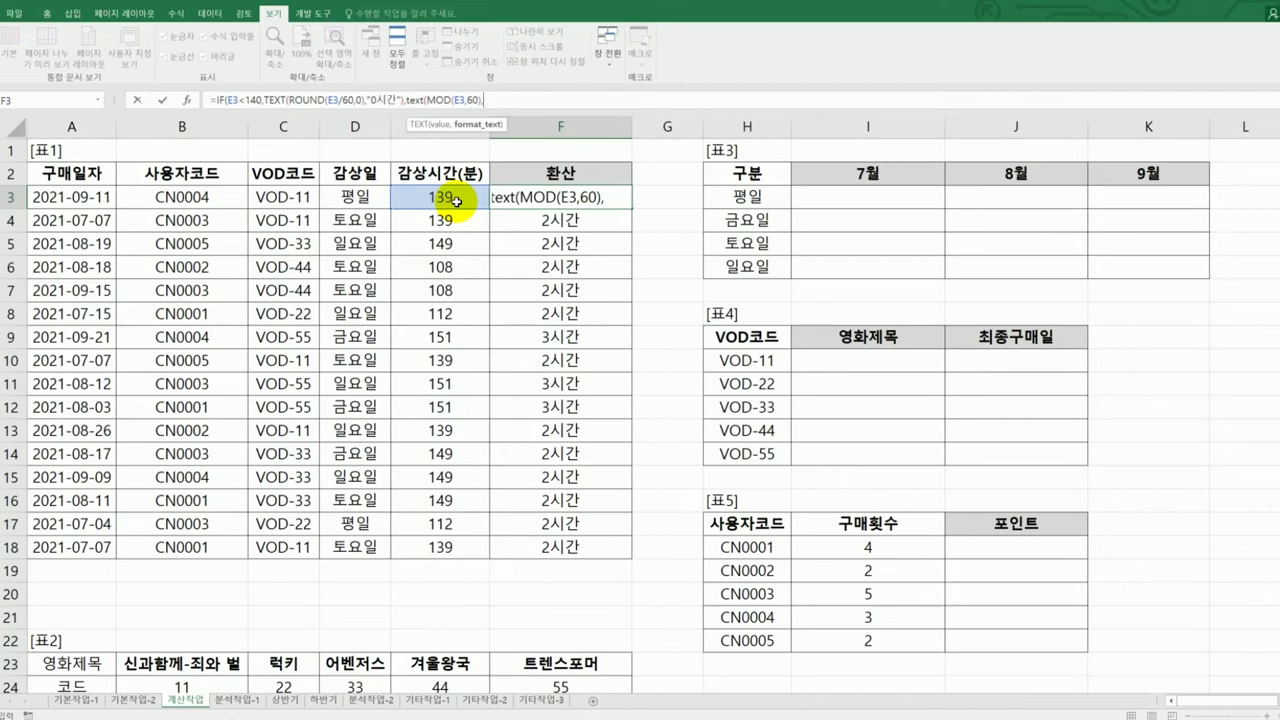
type("\"0분\"")
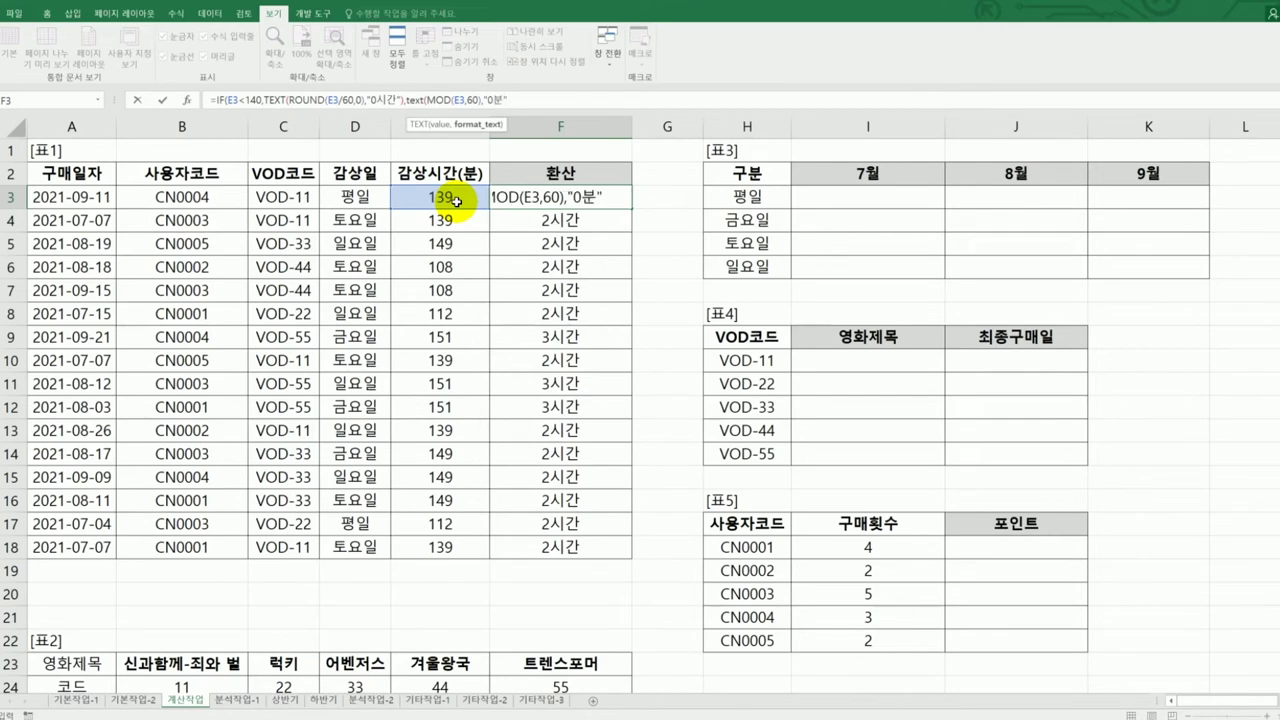
type("(")
key("BackSpace")
type("))")
key("Return")
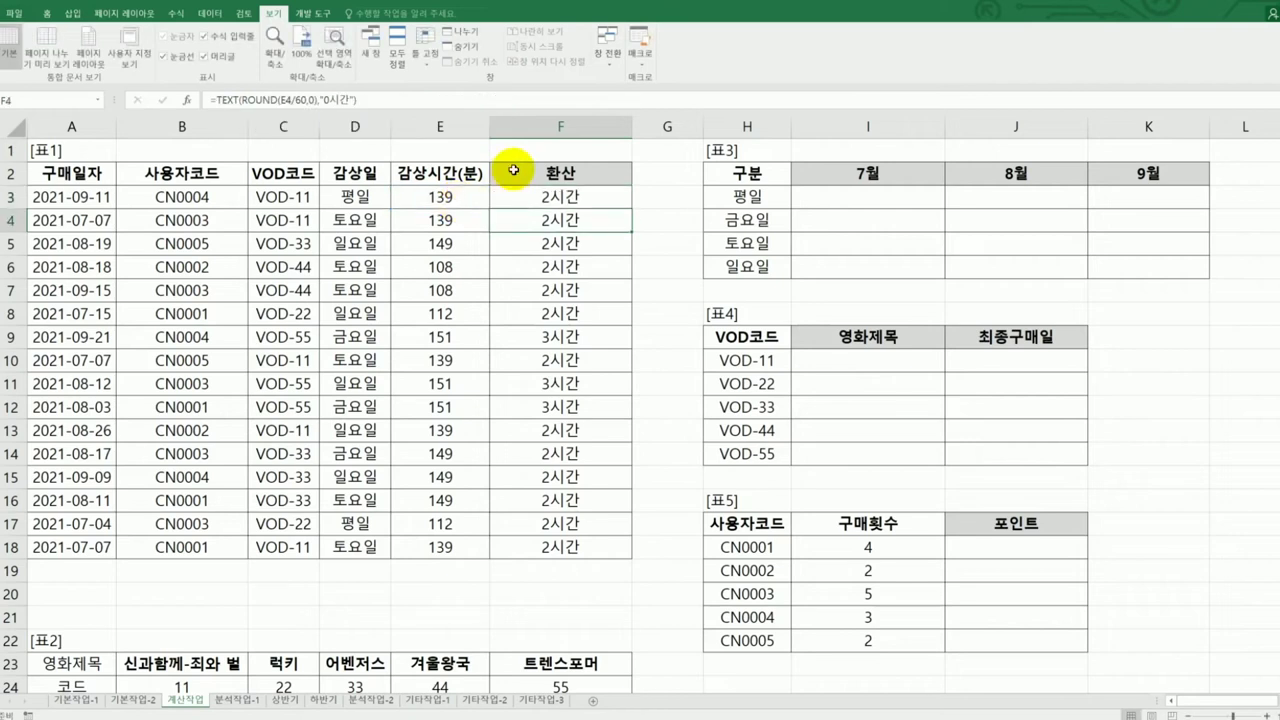
Fill the IF formula from F3 down through F18 in the 환산 column
left_click(590, 202)
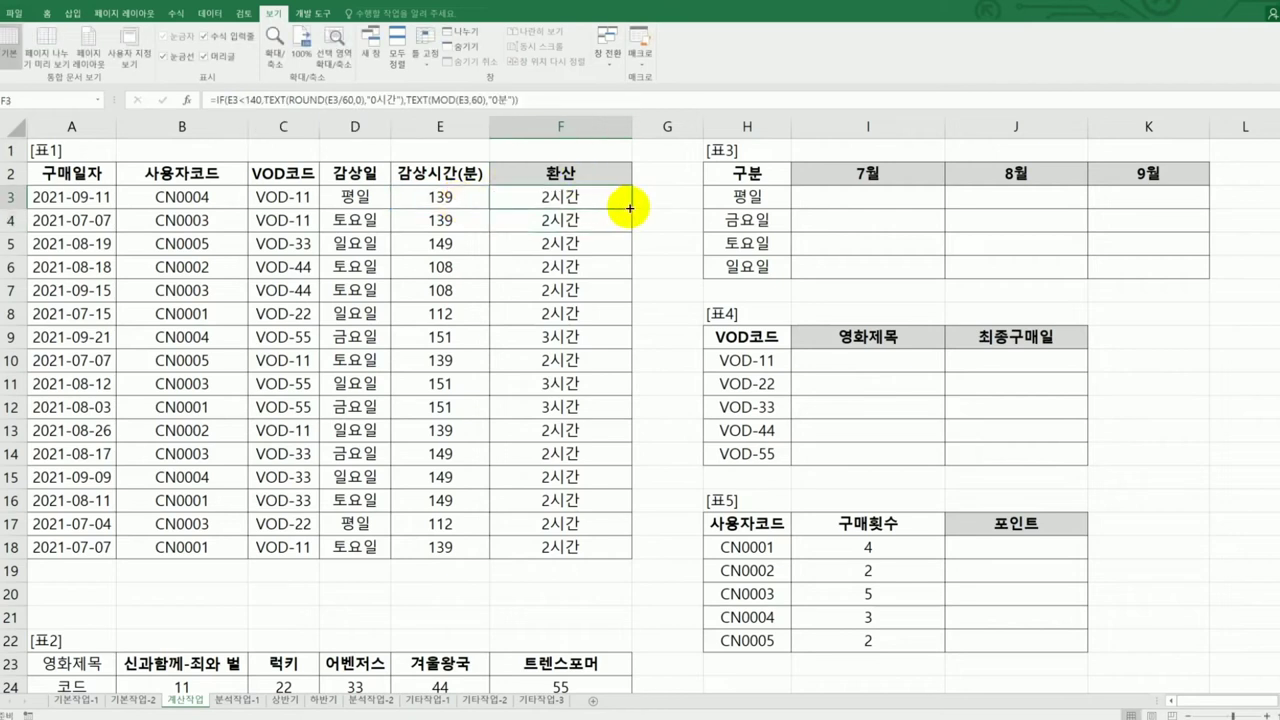
left_click_drag(624, 206, 601, 564)
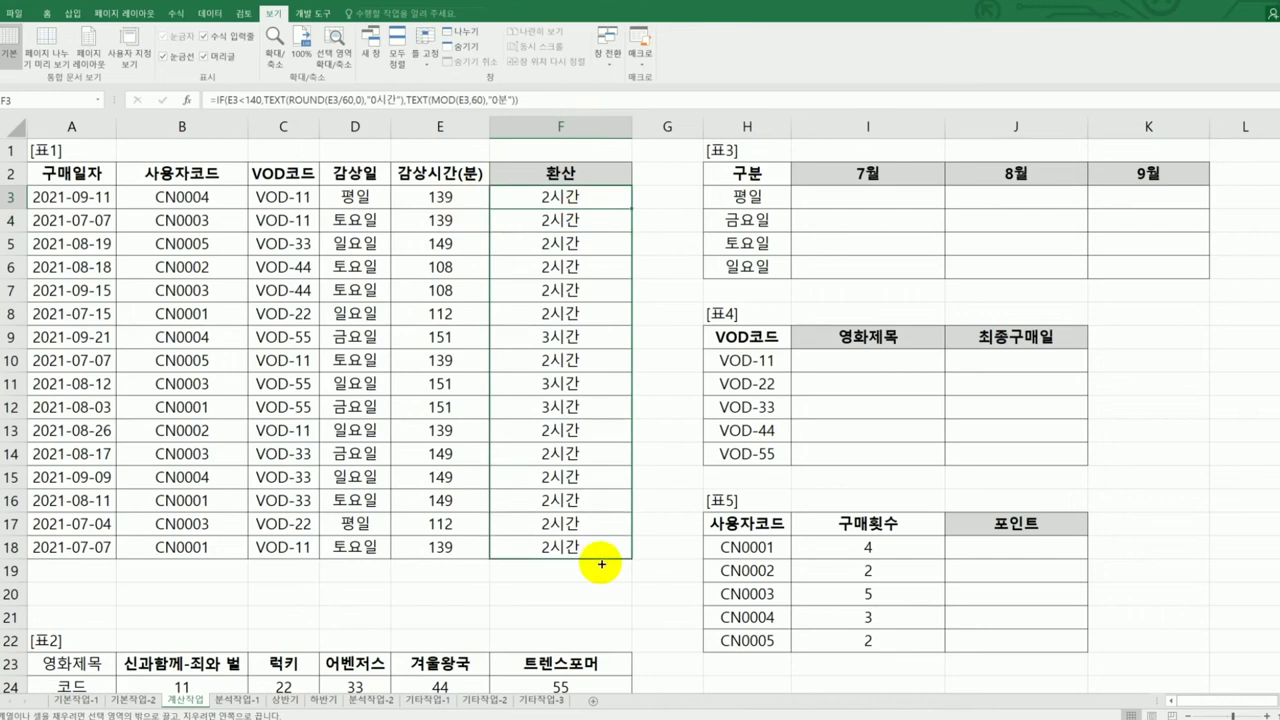
left_click_drag(601, 564, 601, 564)
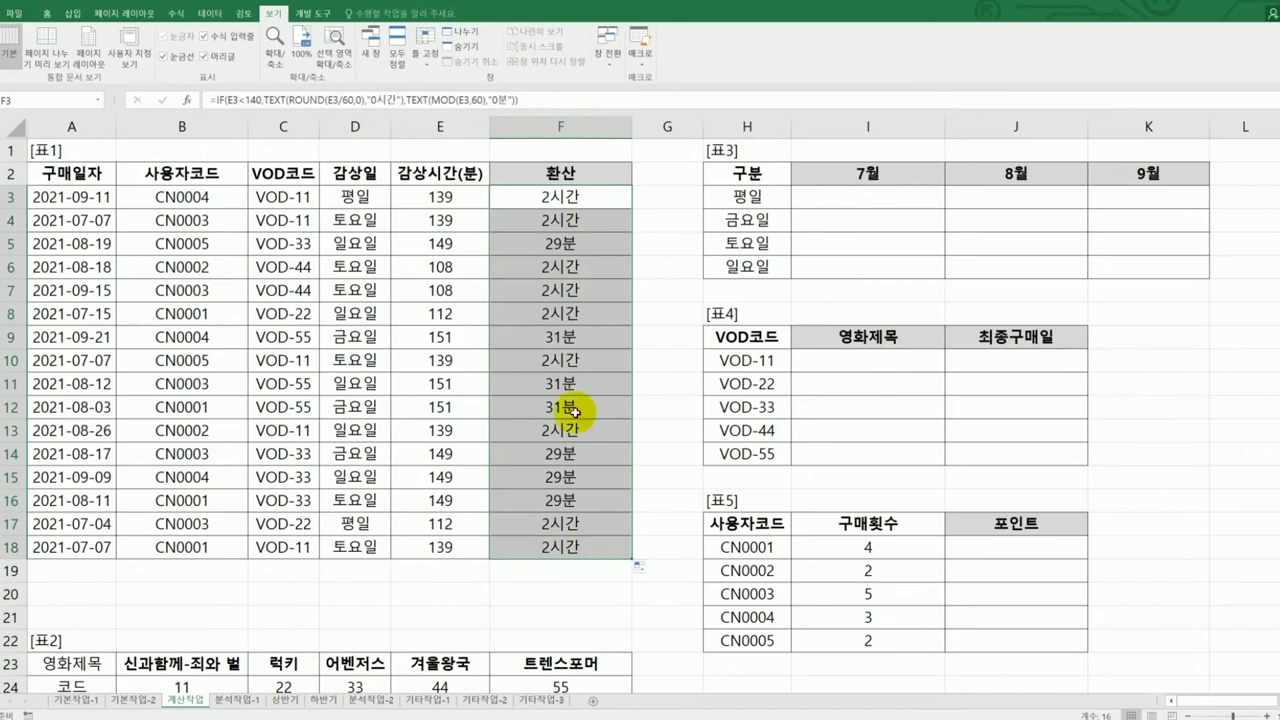
Compare the 감상시간(분) values with the 환산 results in rows 5, 9 and 11 to 16, and review the F3 formula
left_click_drag(451, 244, 521, 242)
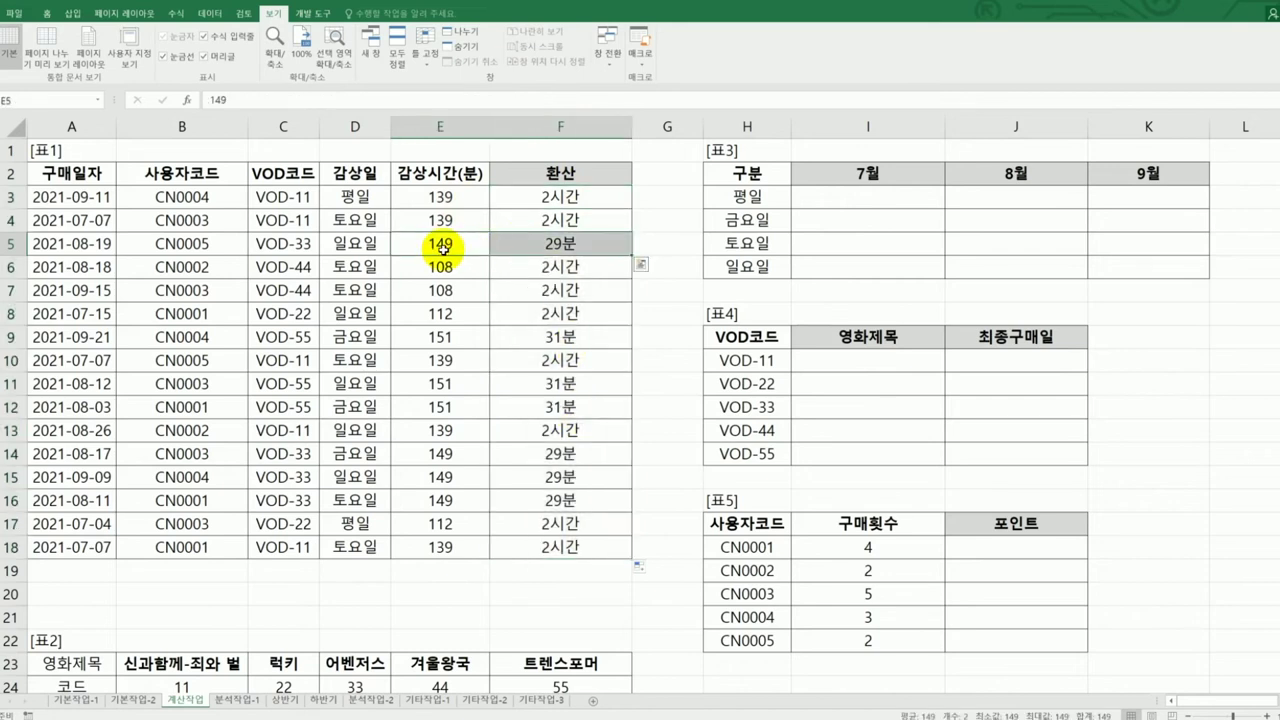
left_click(503, 246)
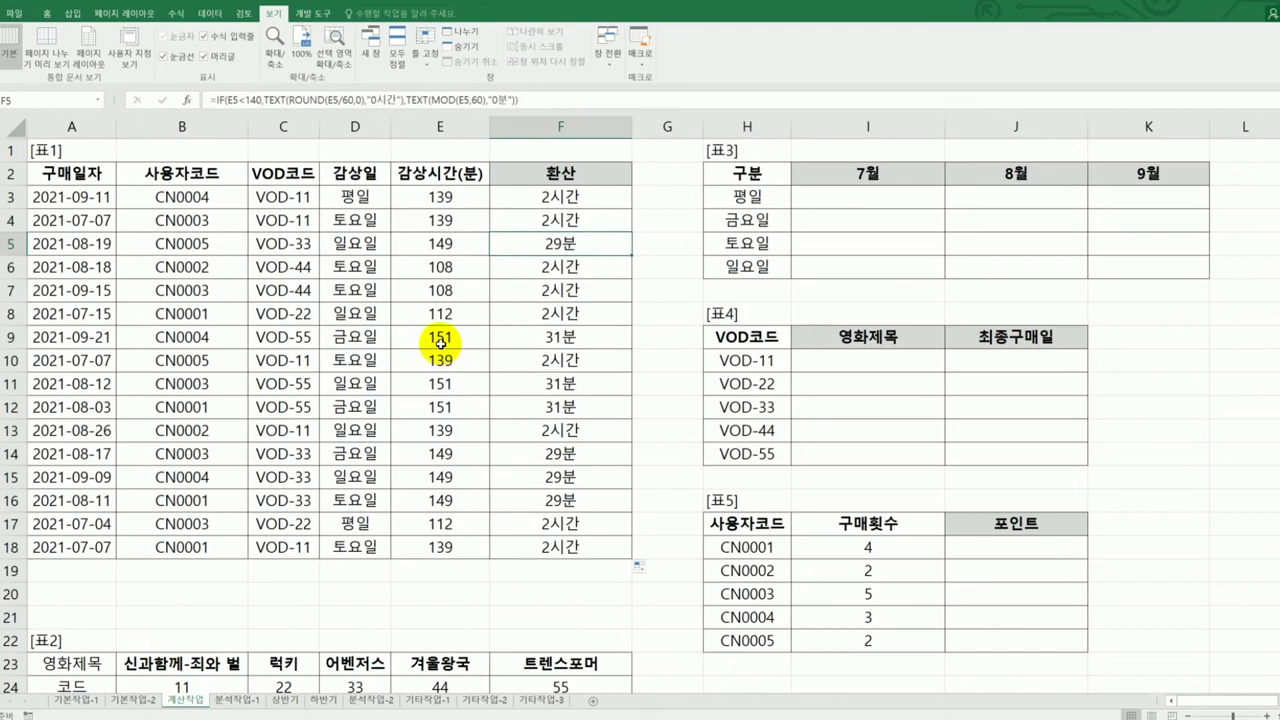
left_click_drag(443, 342, 543, 340)
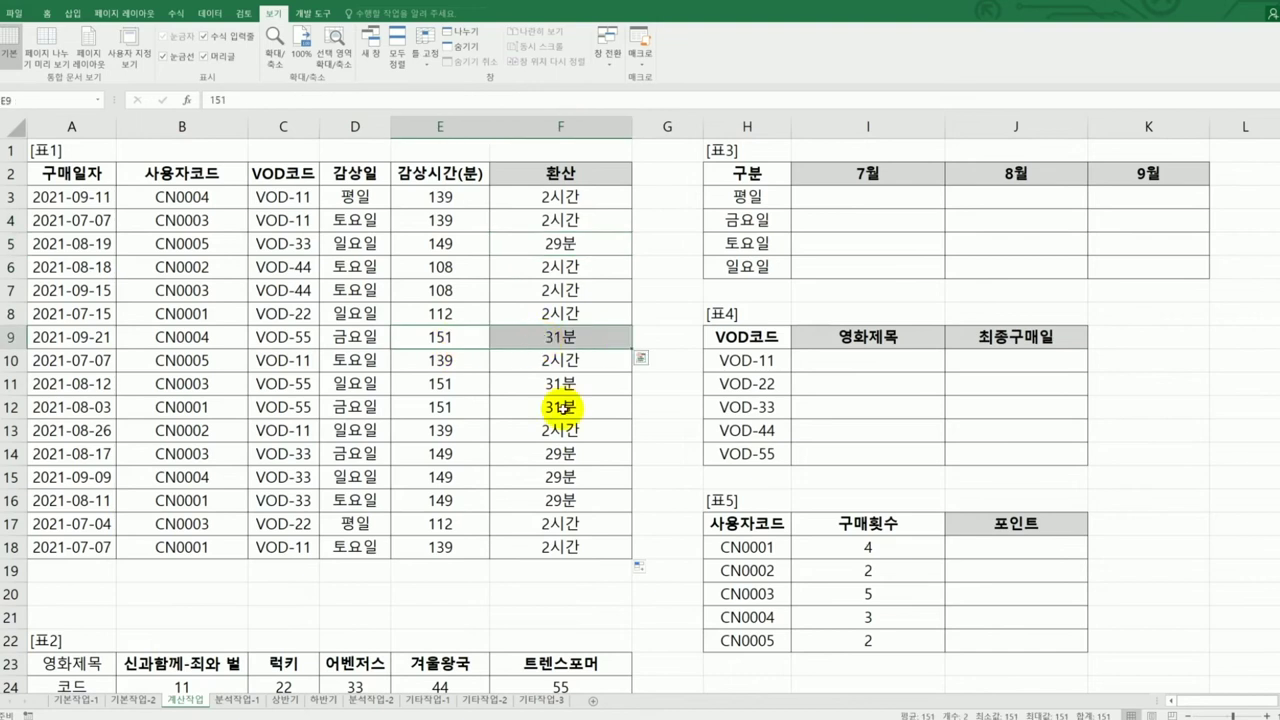
left_click_drag(466, 386, 553, 406)
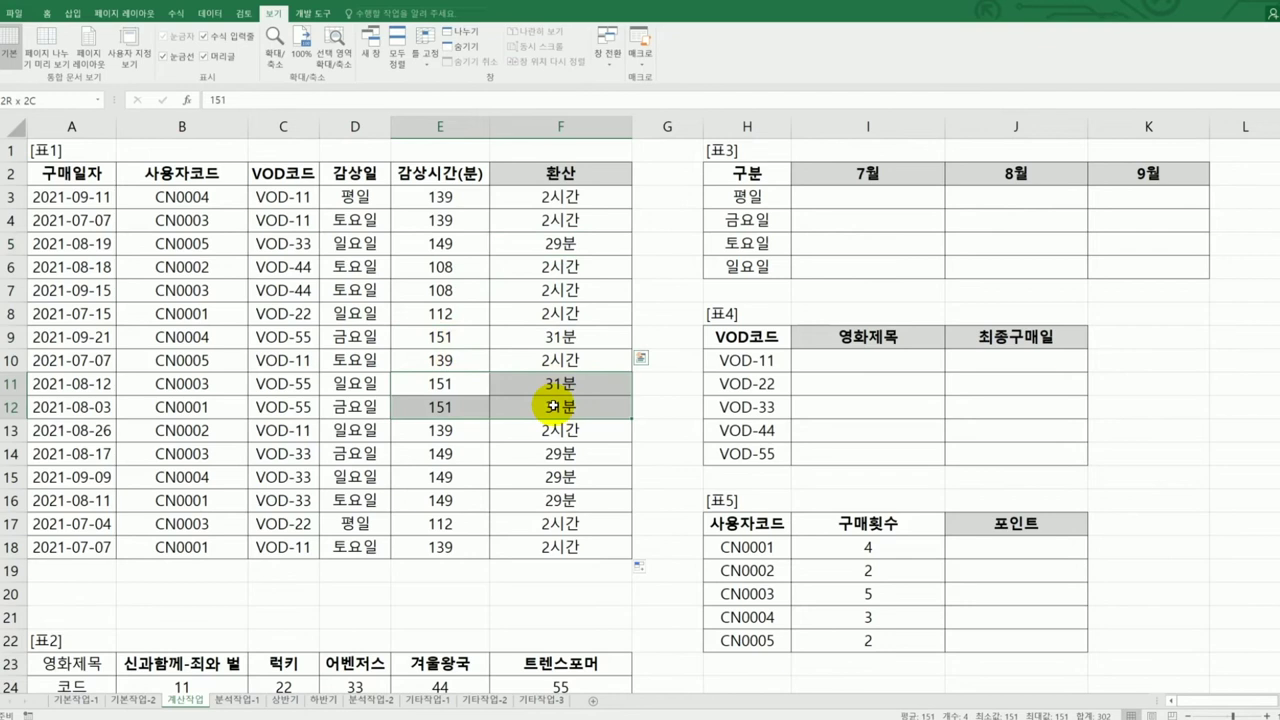
left_click_drag(553, 406, 553, 406)
left_click_drag(444, 436, 539, 437)
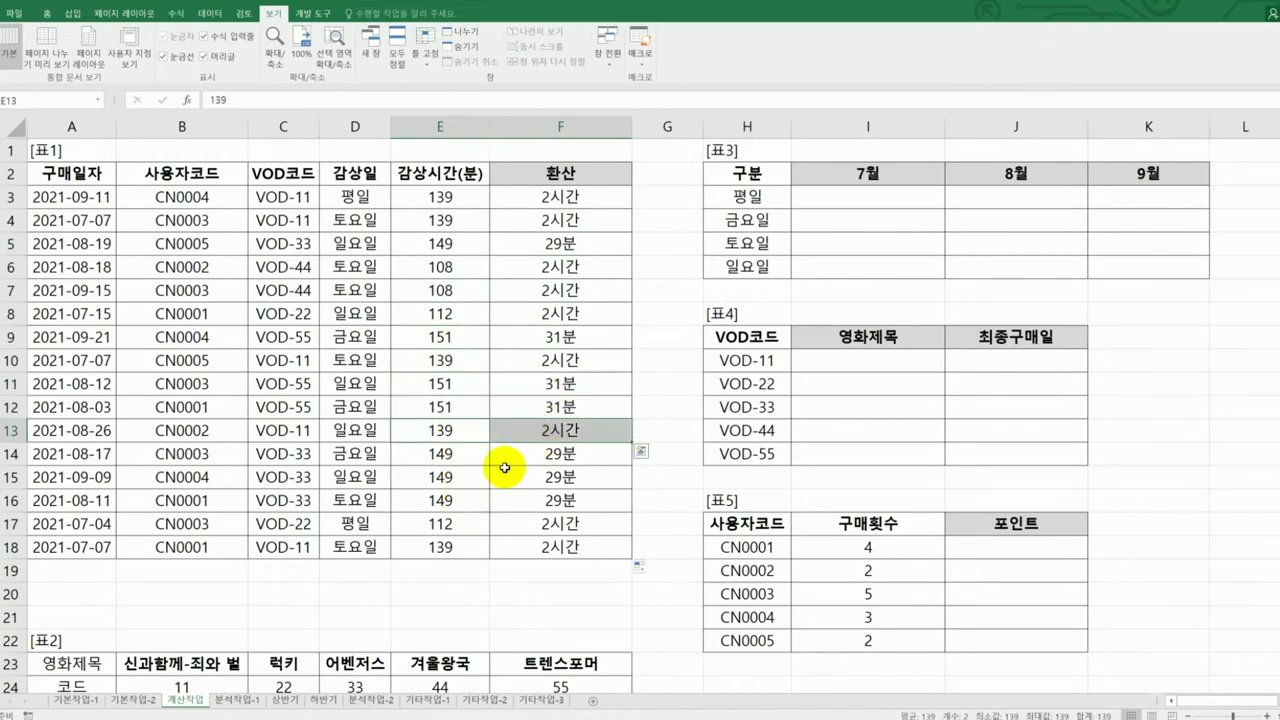
left_click_drag(450, 455, 541, 501)
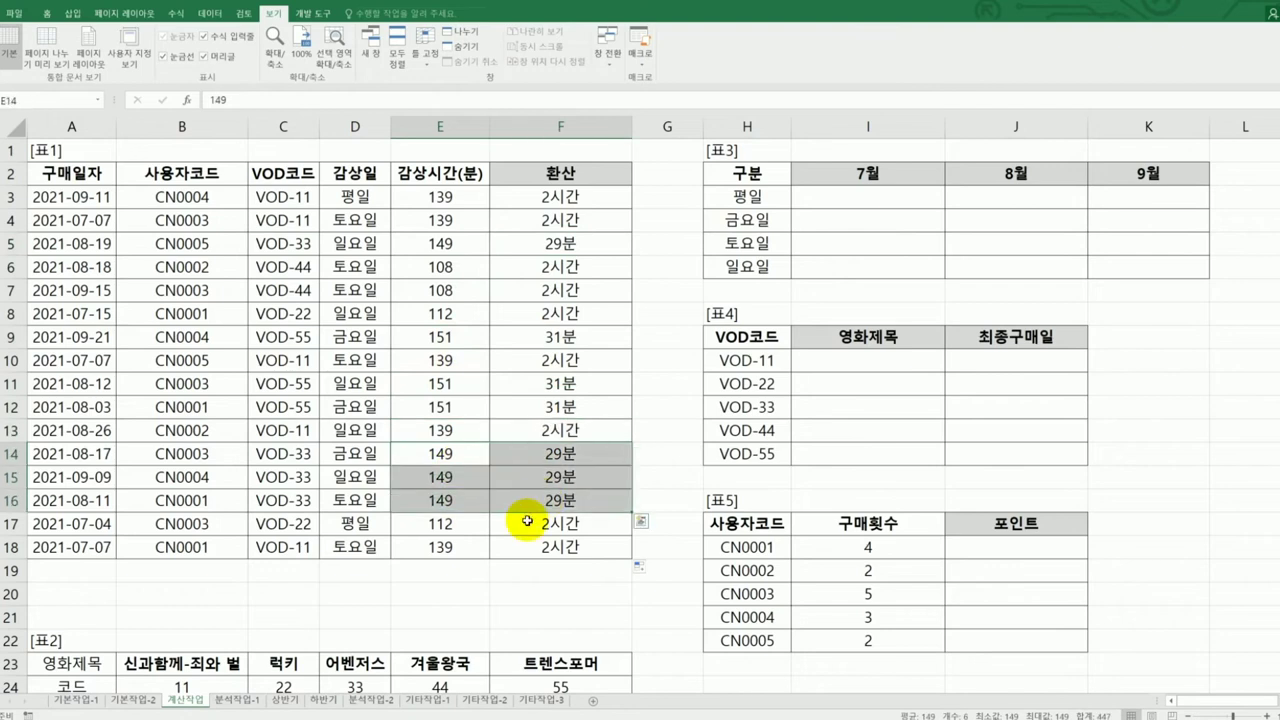
left_click(566, 197)
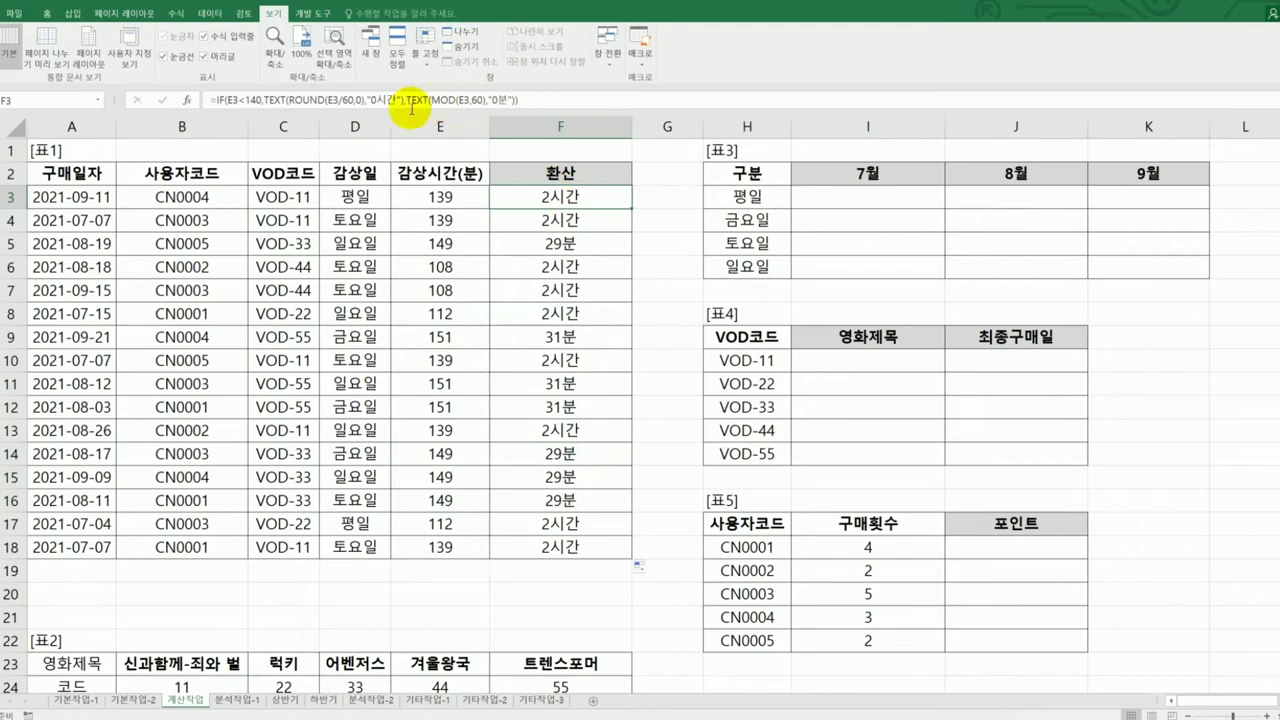
Insert the start of another TEXT function before the existing TEXT(MOD(E3,60),"0분") in the false argument of F3's IF formula
left_click(406, 100)
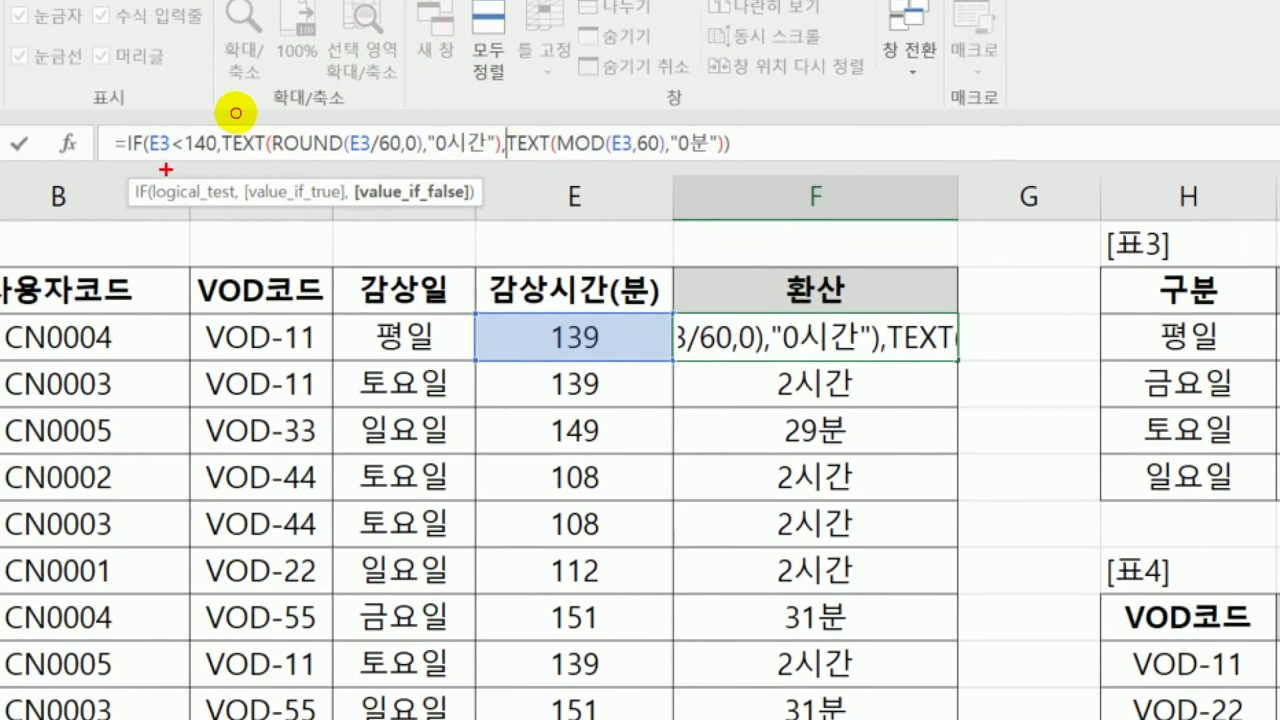
left_click_drag(165, 170, 485, 170)
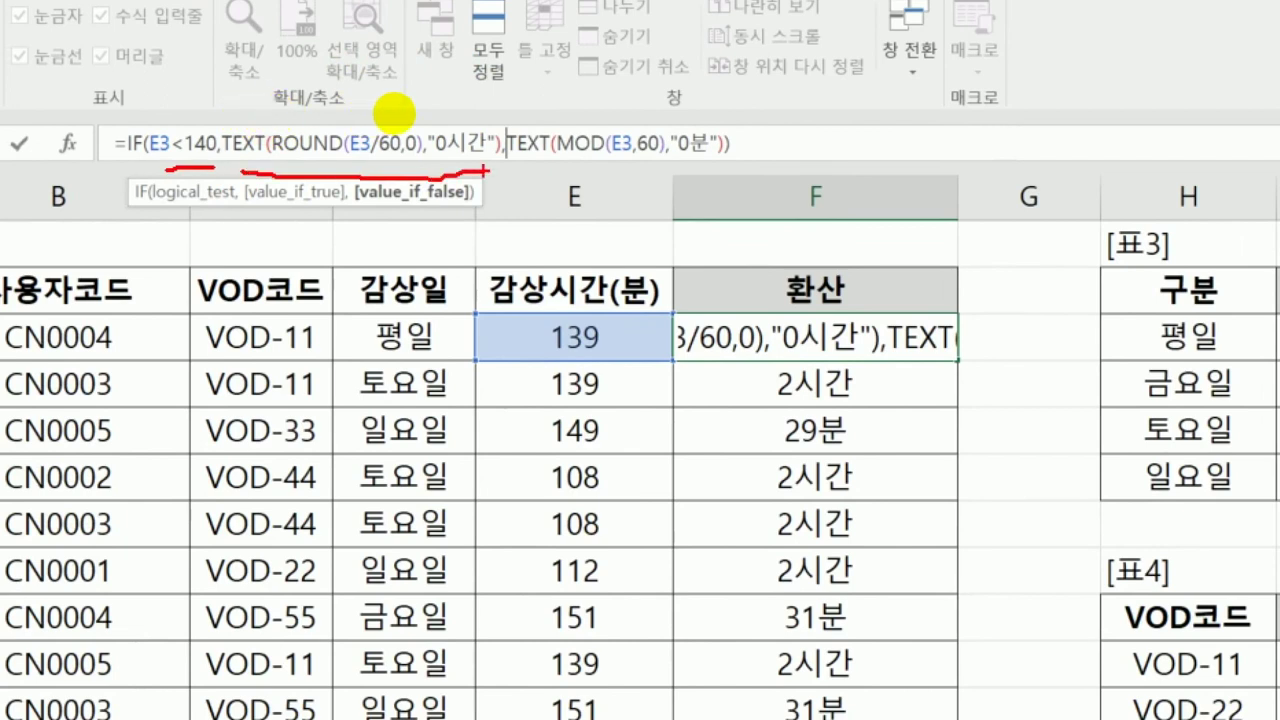
mouse_move(535, 100)
left_mouse_down()
mouse_move(530, 160)
mouse_move(685, 135)
mouse_move(532, 97)
left_mouse_up()
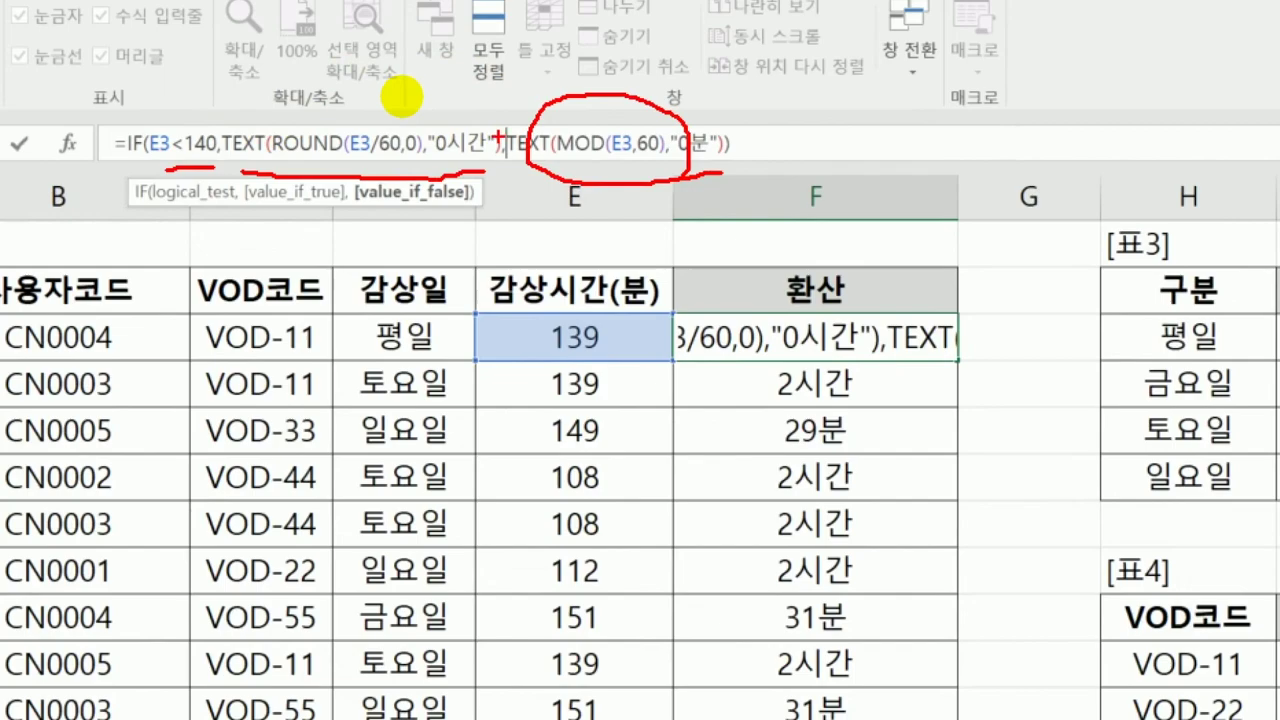
key("Escape")
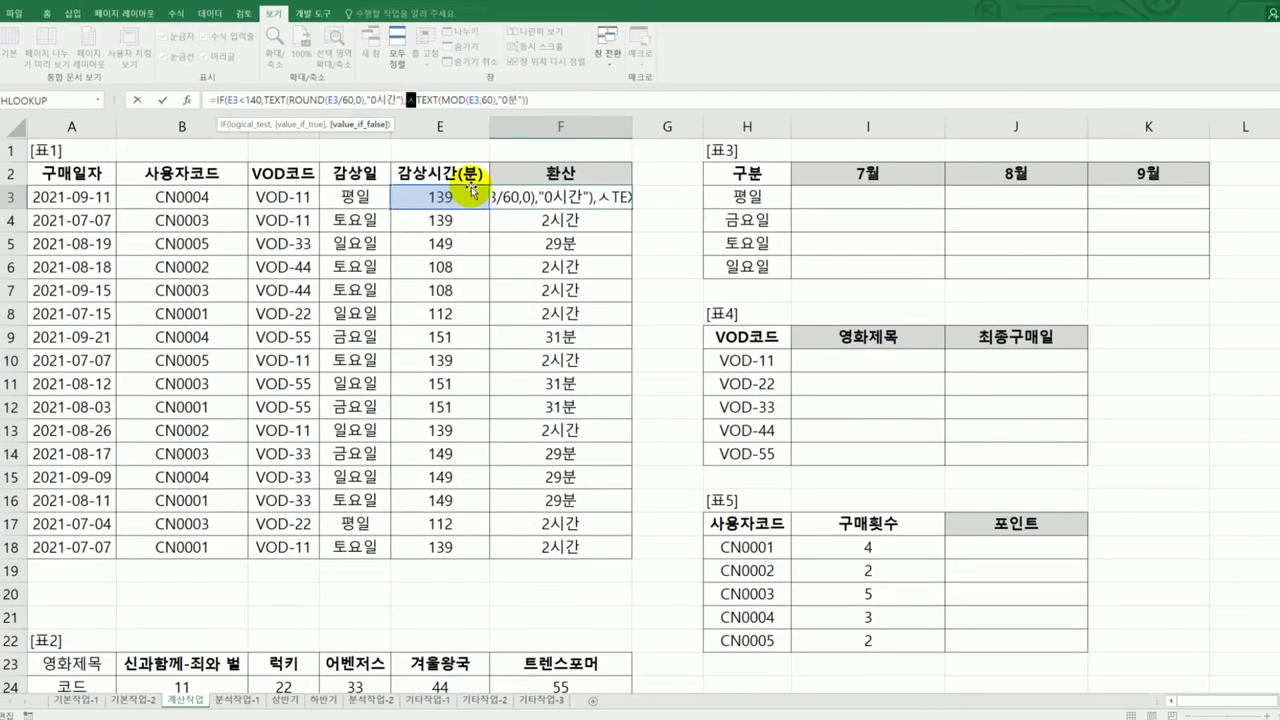
type("text")
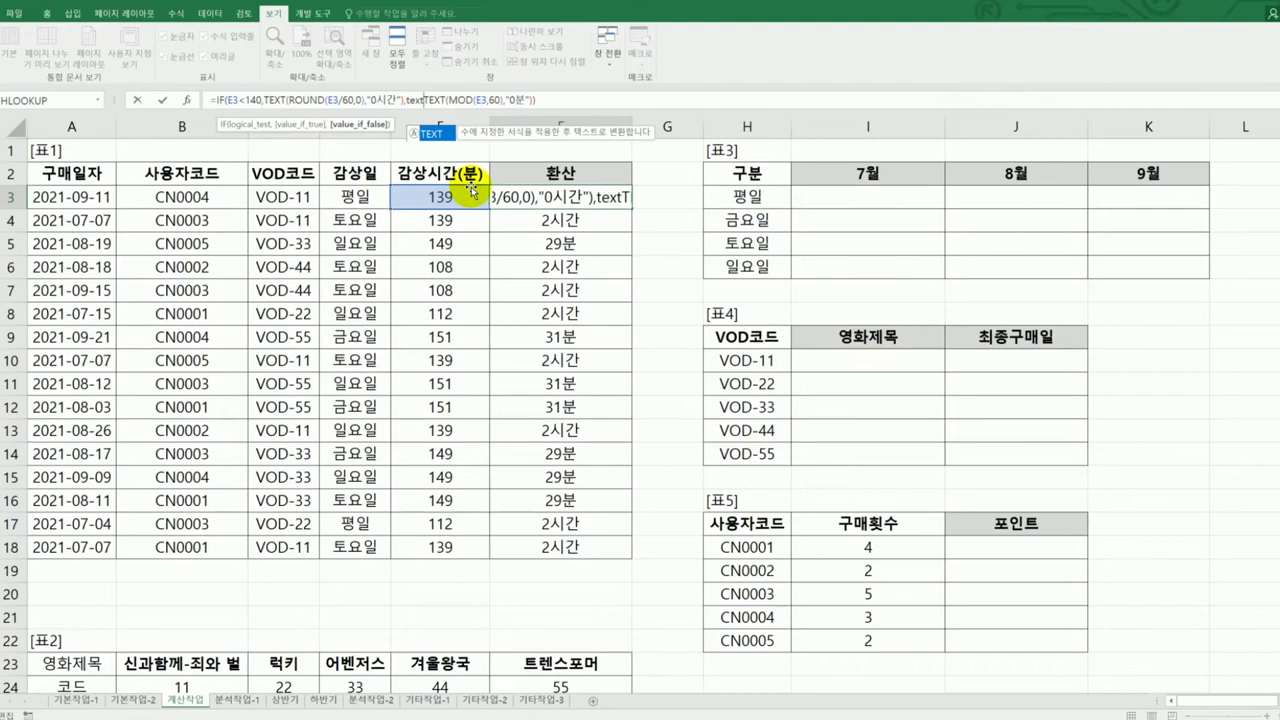
key("Tab")
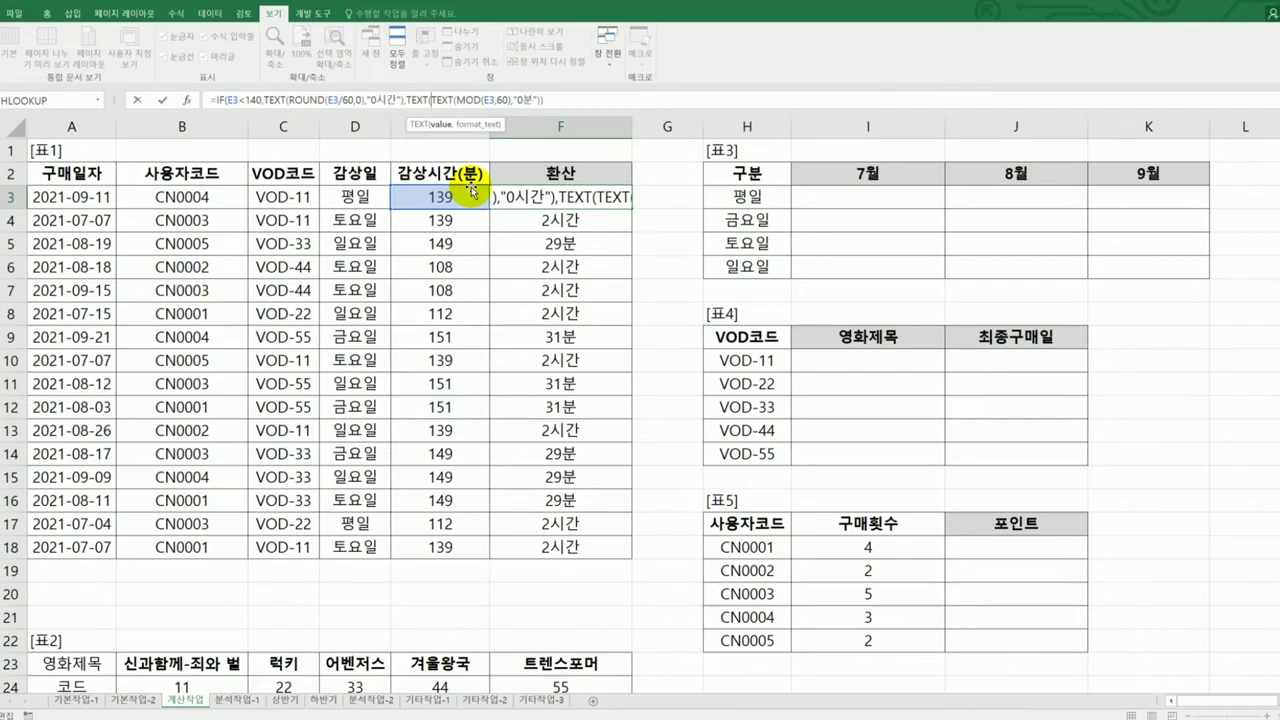
Enter E3-MOD(E3,60) as the value of the inserted TEXT function in F3
left_click(466, 197)
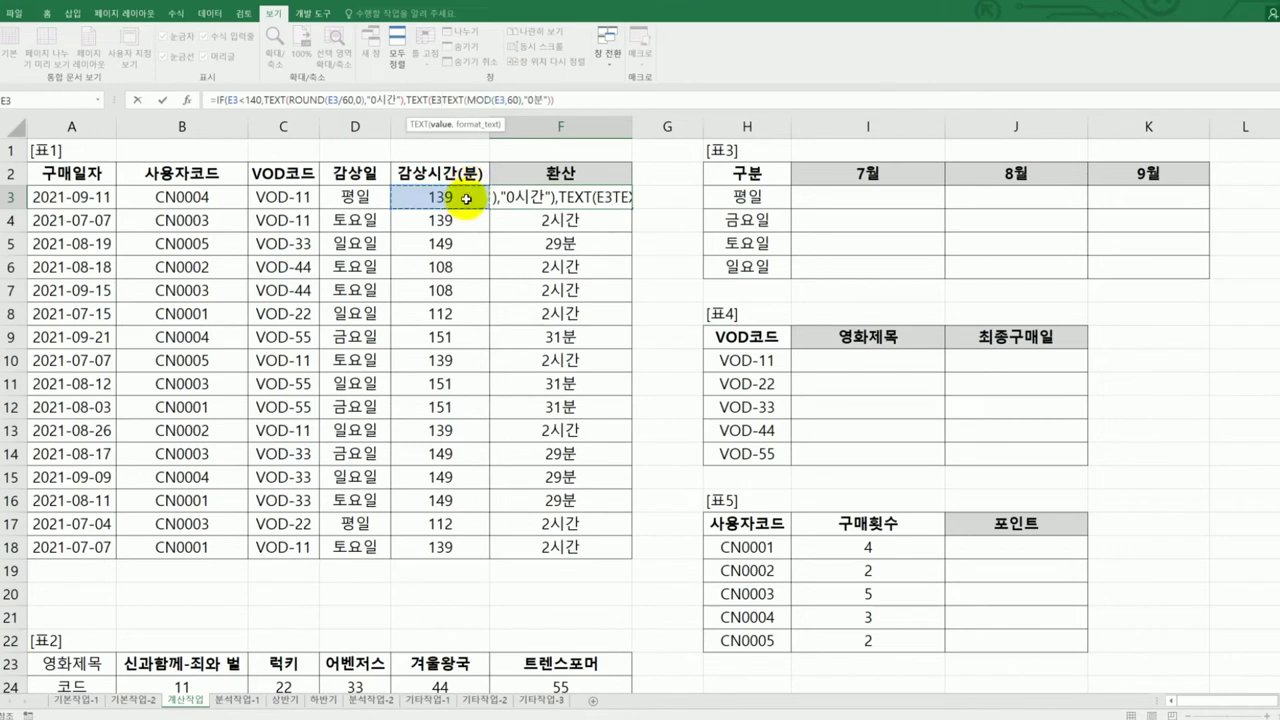
type("-m")
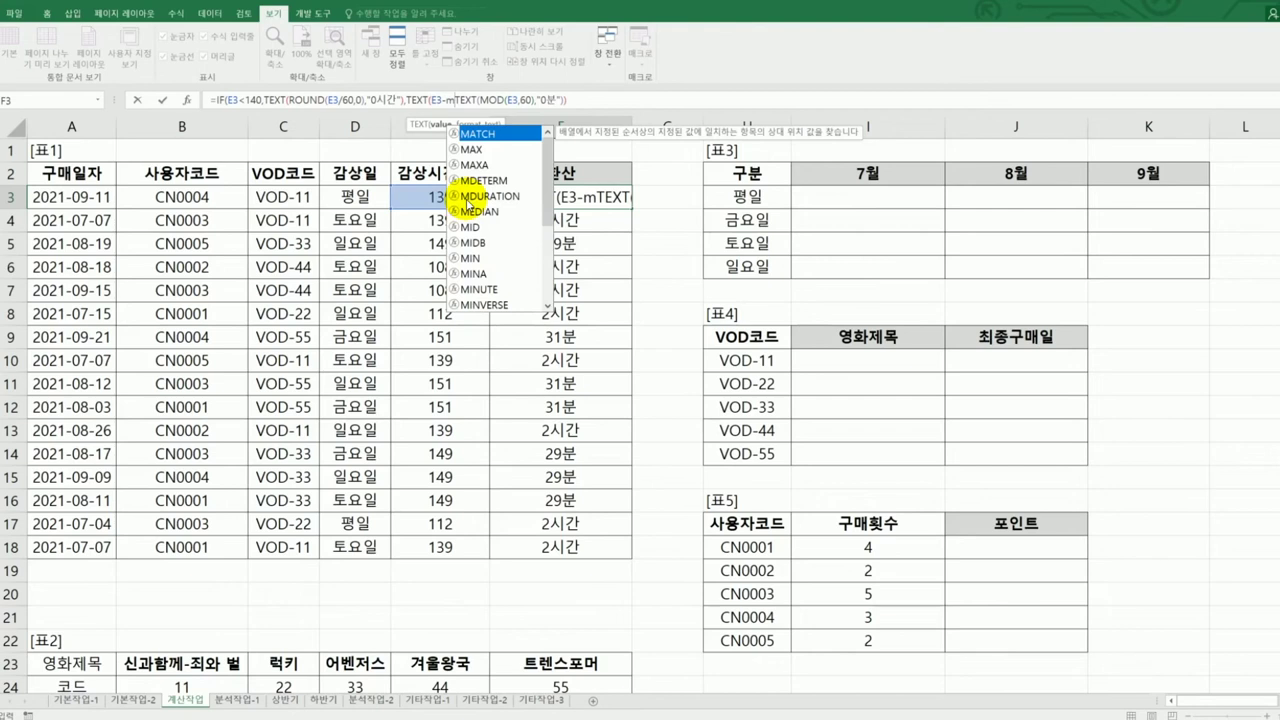
type("od")
key("Tab")
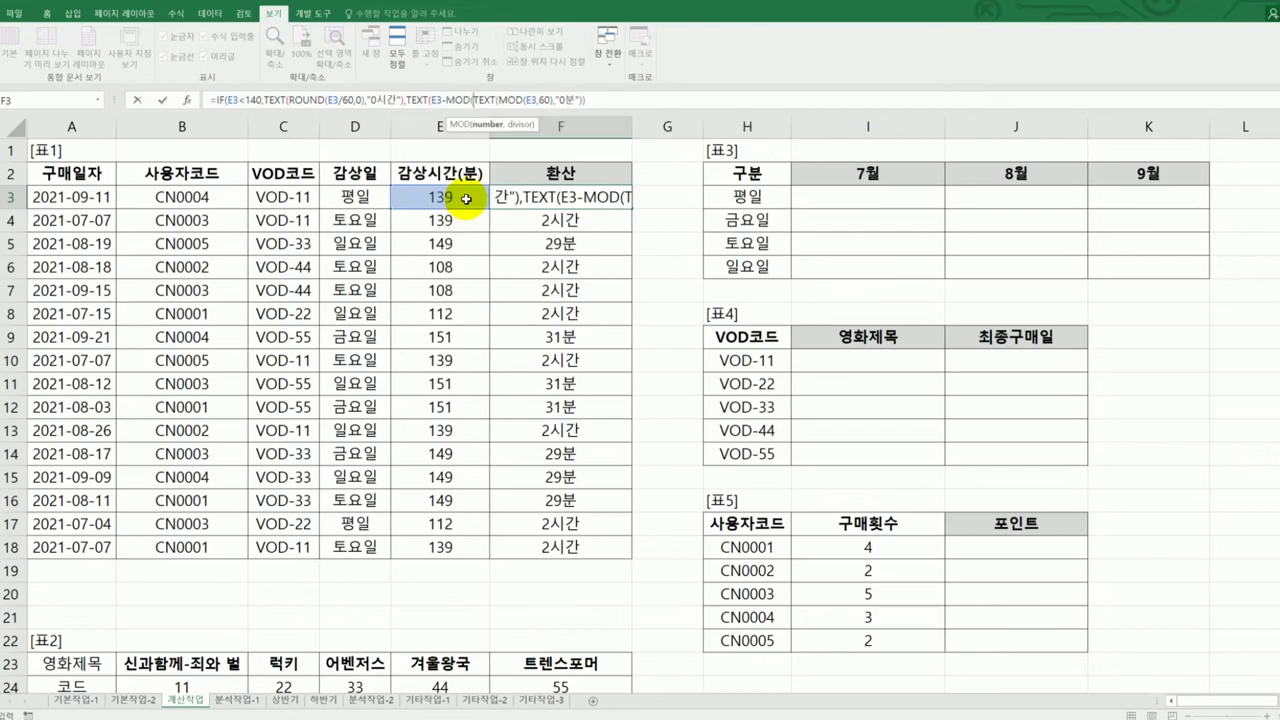
left_click(466, 199)
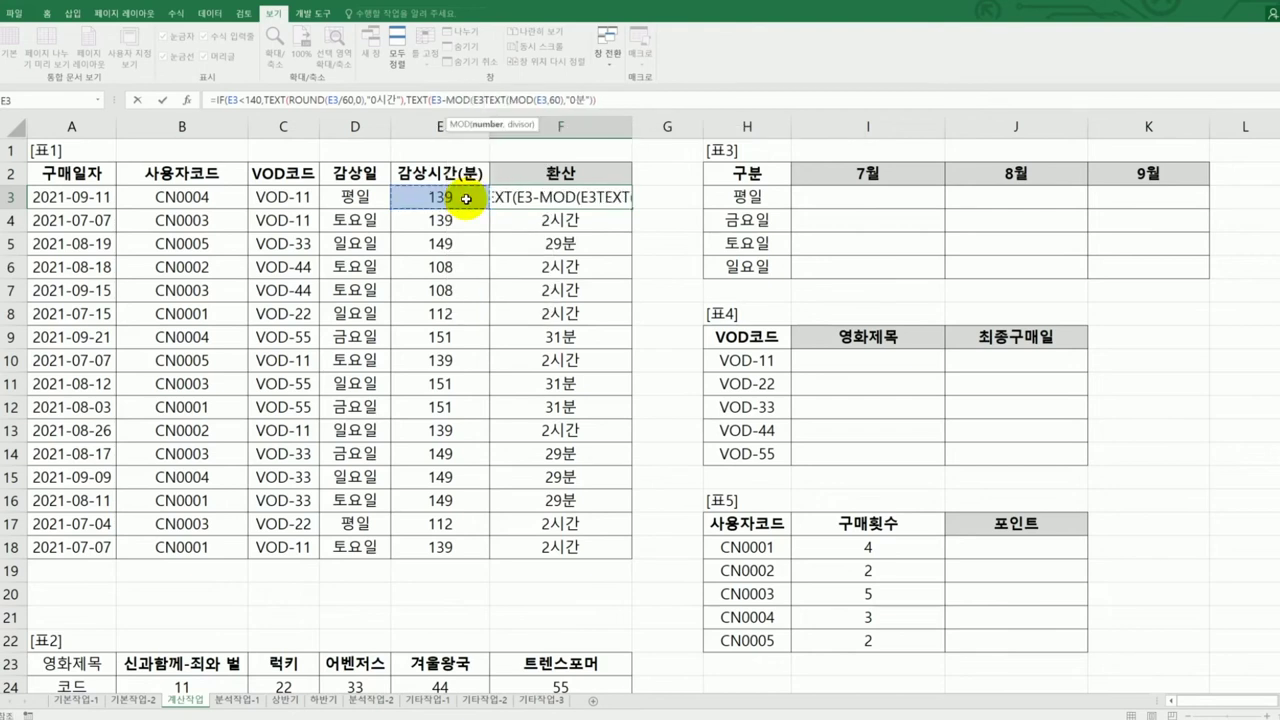
type(",6")
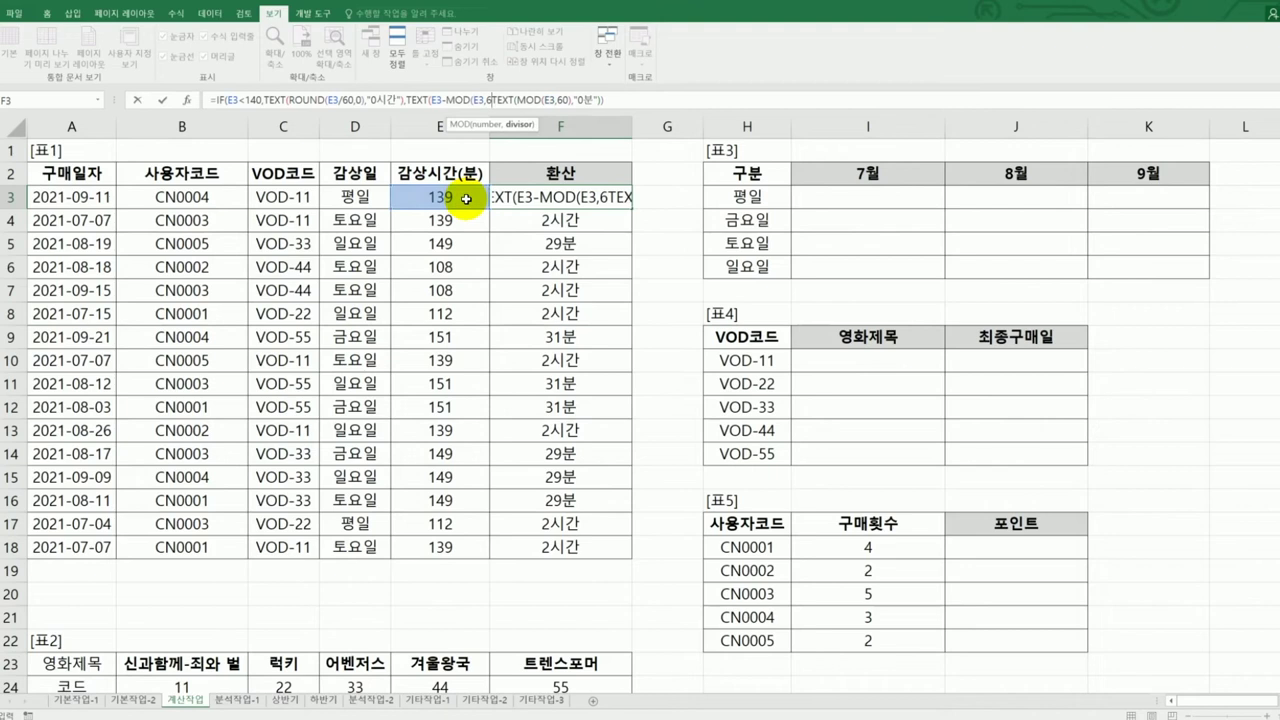
type("0)")
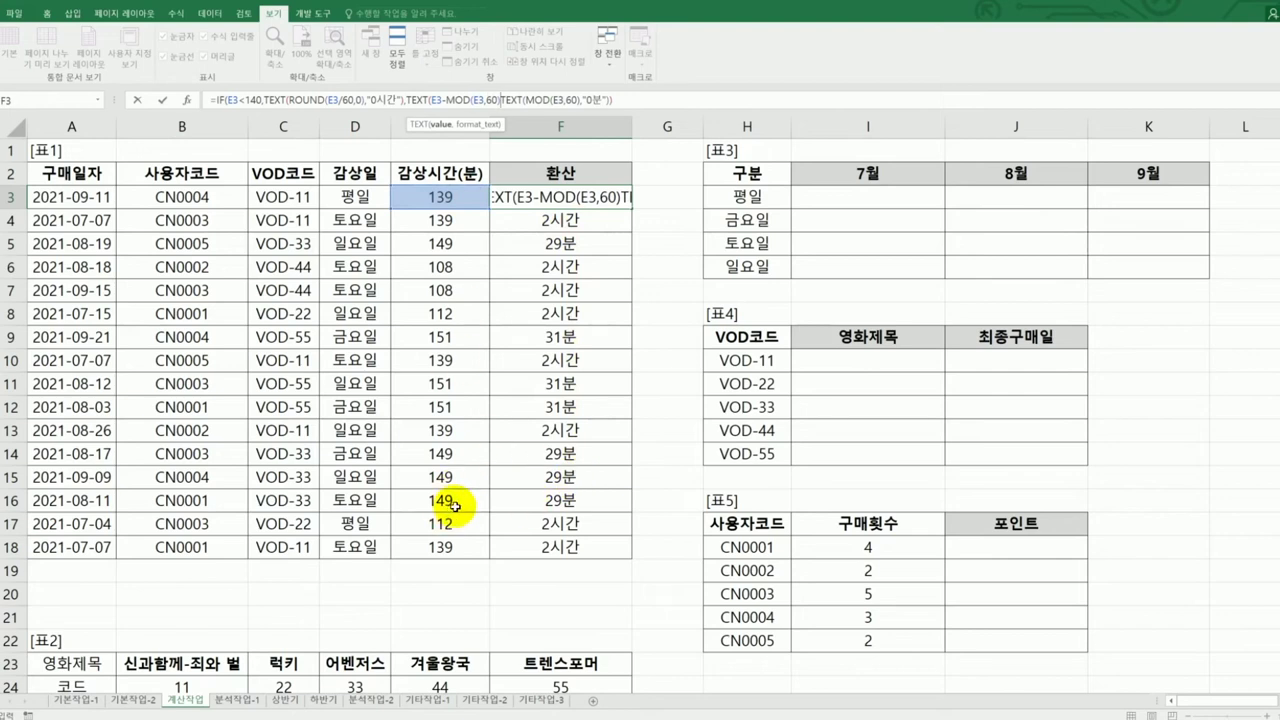
Enclose E3-MOD(E3,60) in parentheses and divide it by 60 within the inserted TEXT function in F3
type(")")
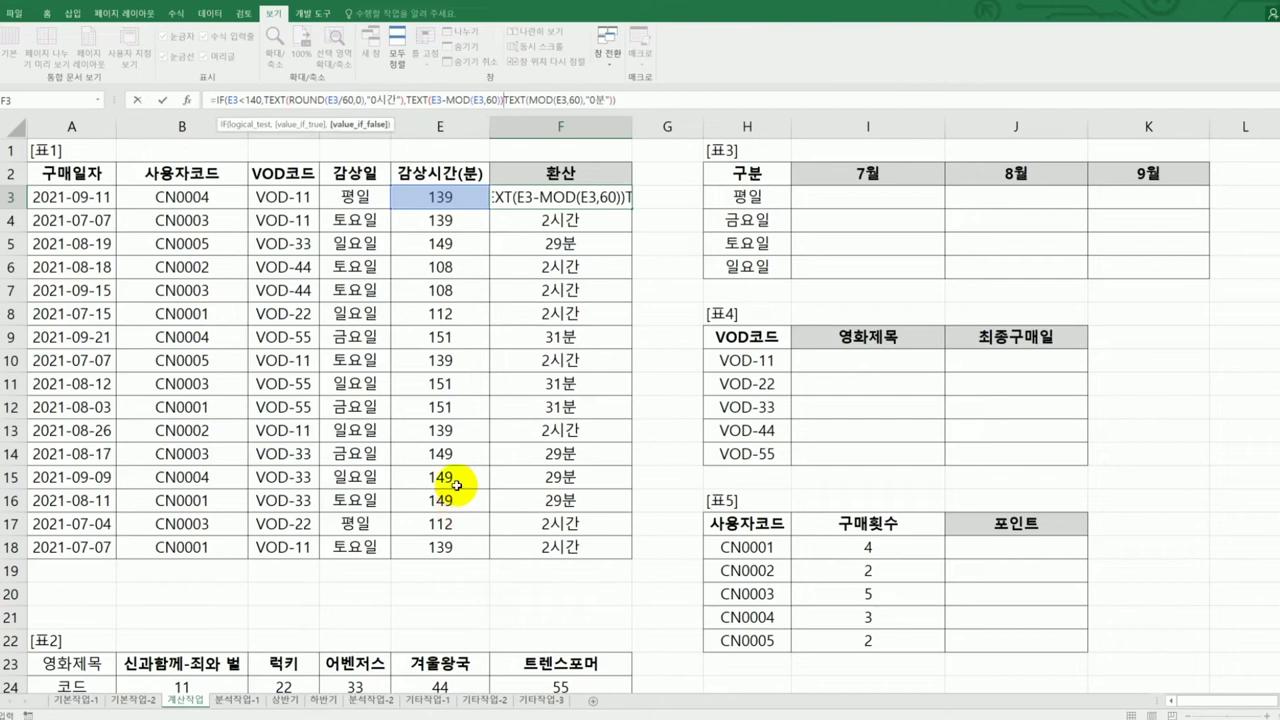
key("BackSpace")
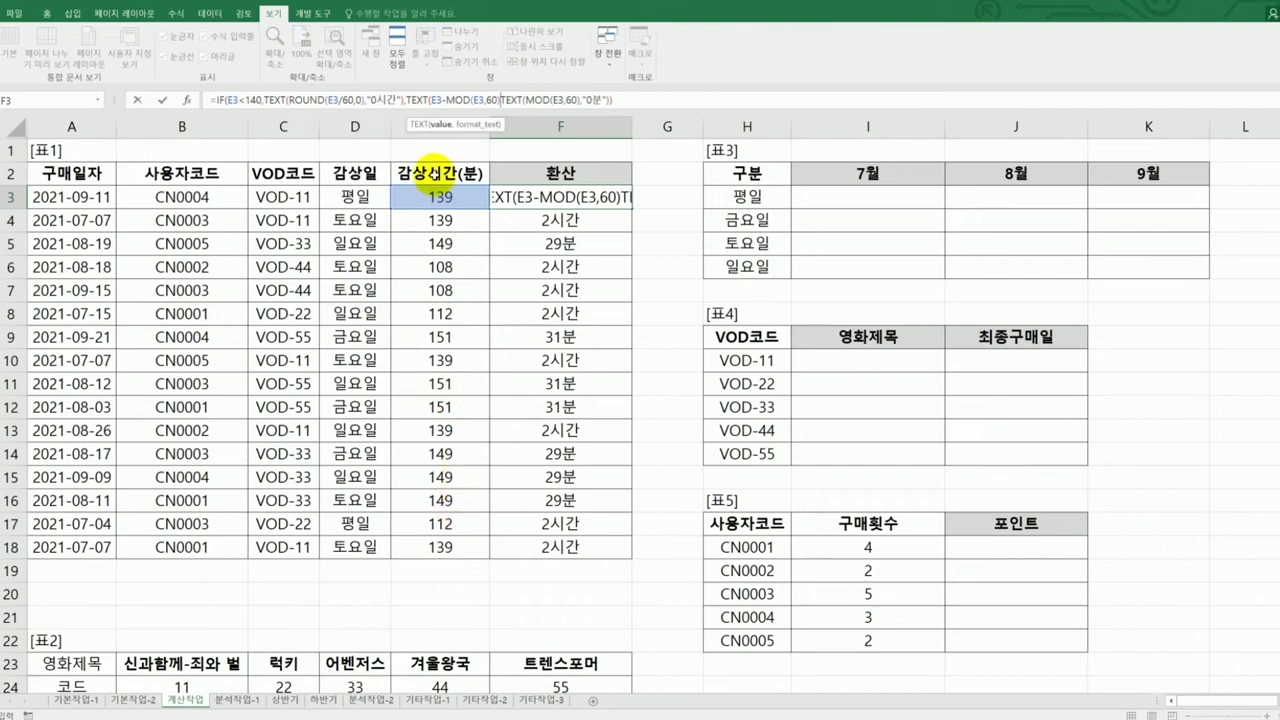
left_click(434, 100)
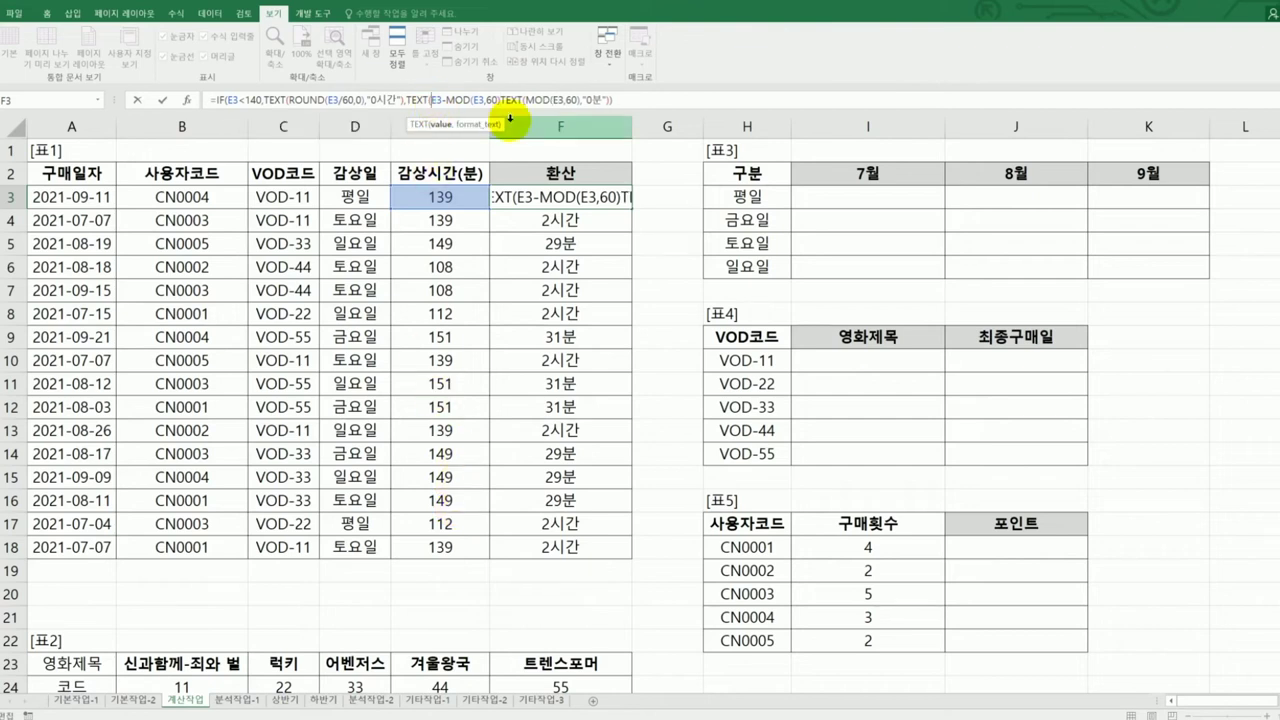
type("(E3,60")
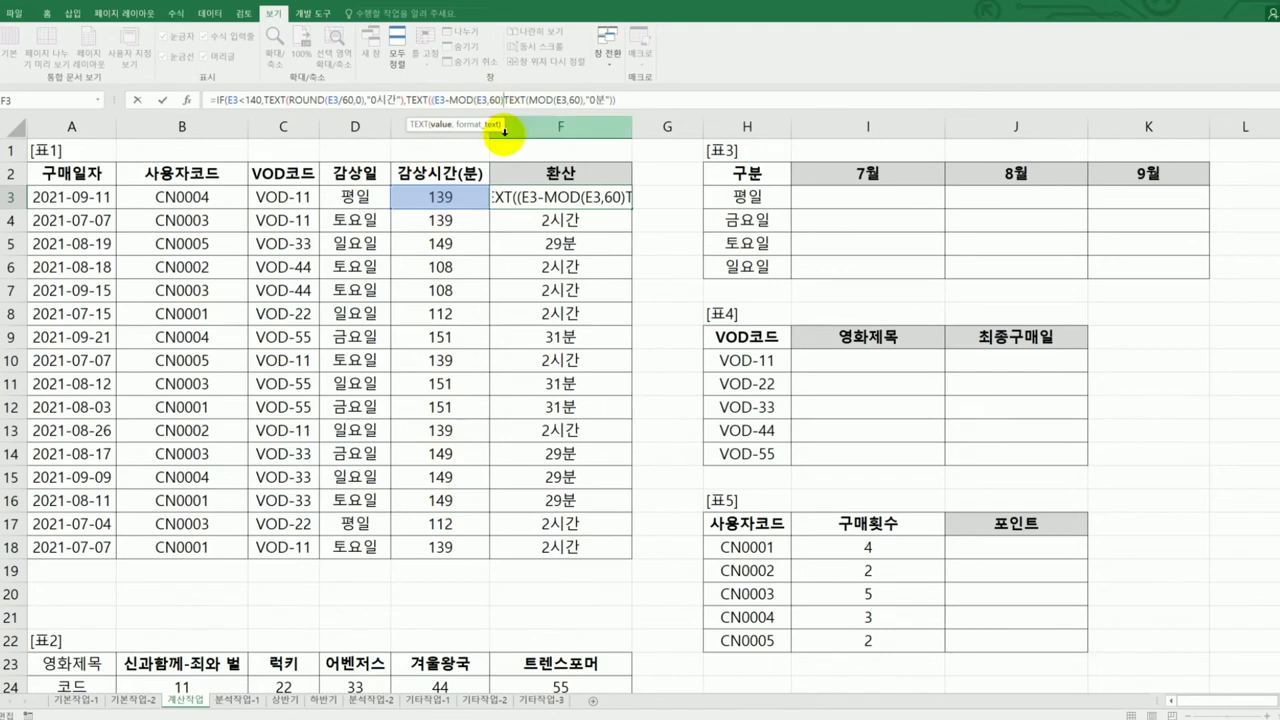
type("))/60,")
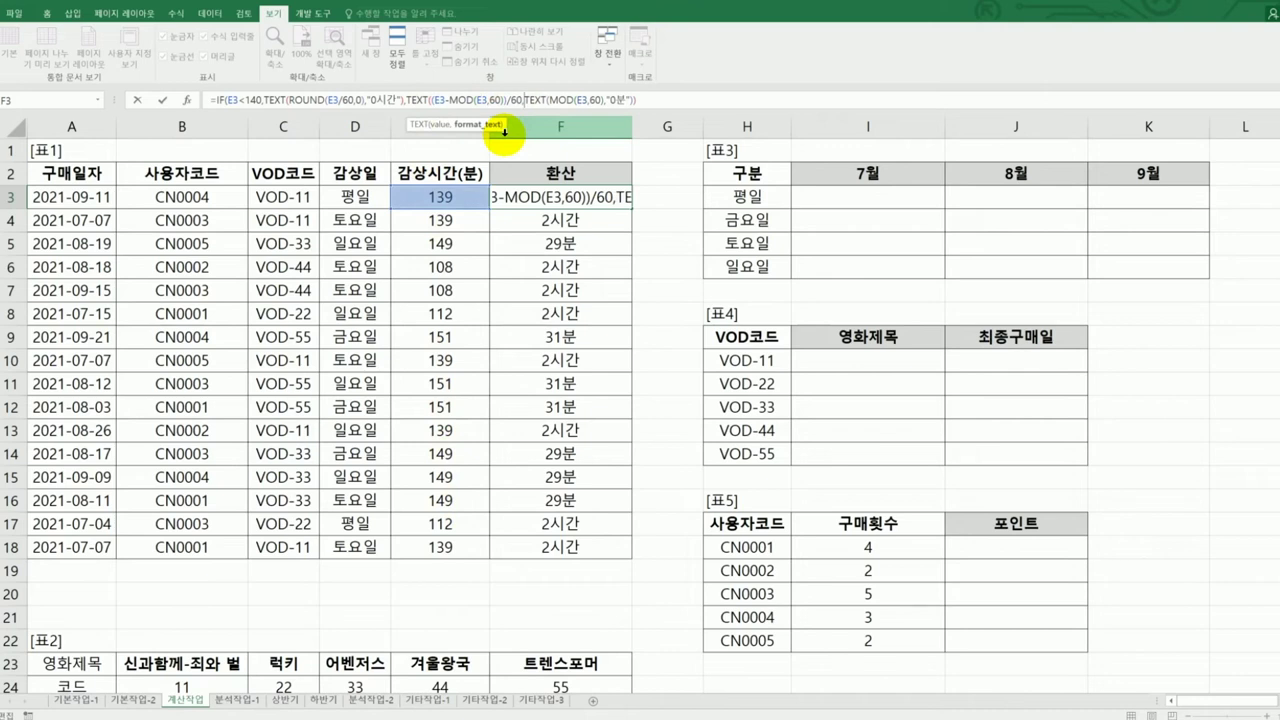
Give the inserted TEXT function the format "0시간 " with a trailing space, close it and join it to TEXT(MOD(E3,60),"0분") with &
type("\"0")
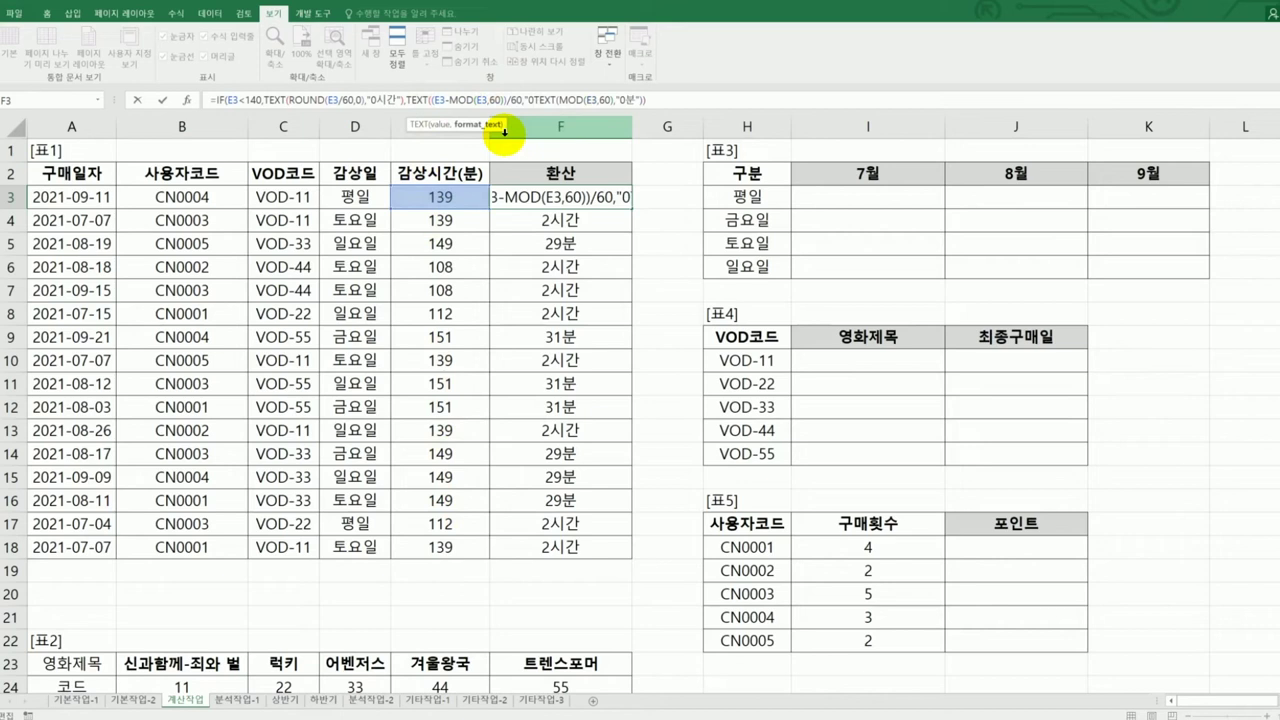
type("ㅅ")
type("간")
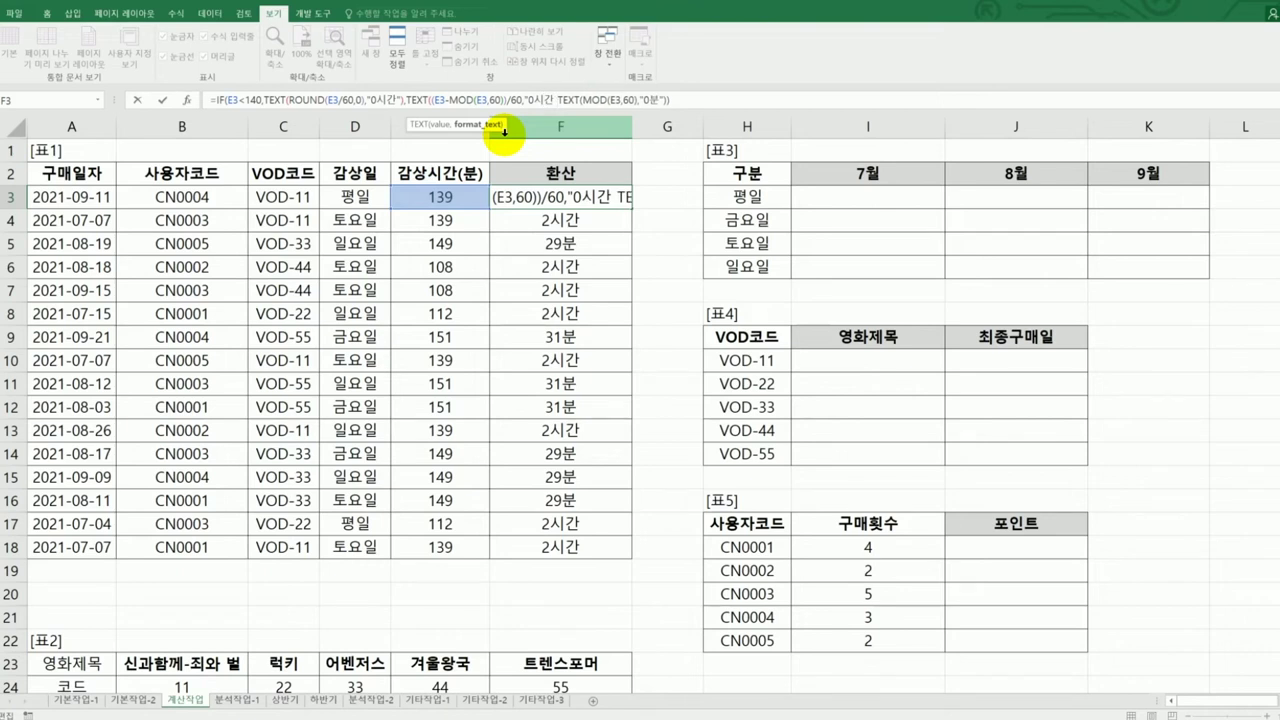
type("\"")
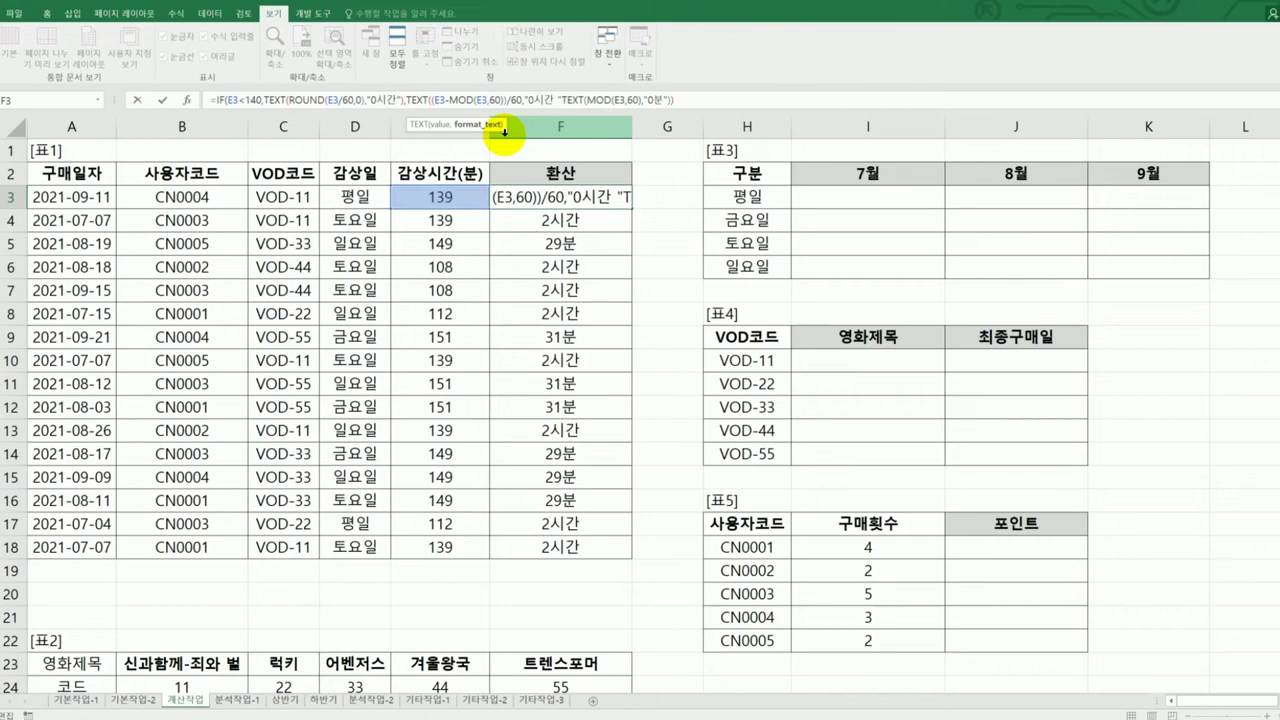
type("&")
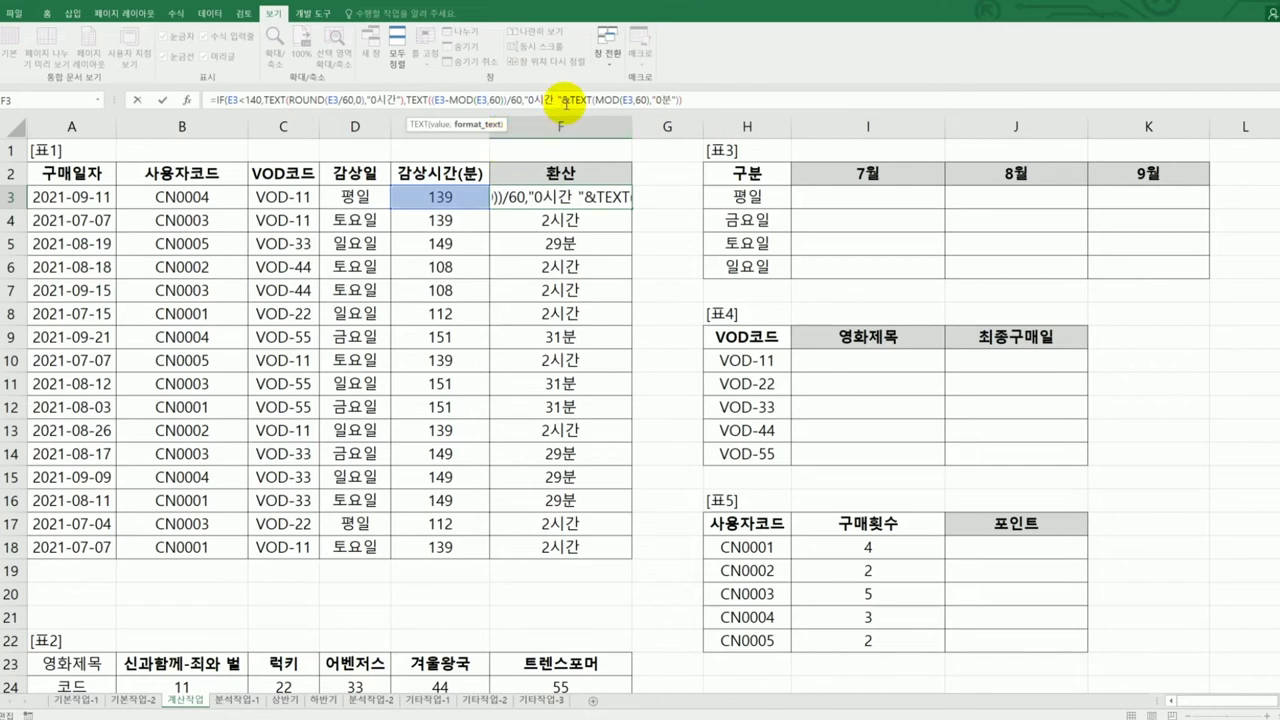
type(")")
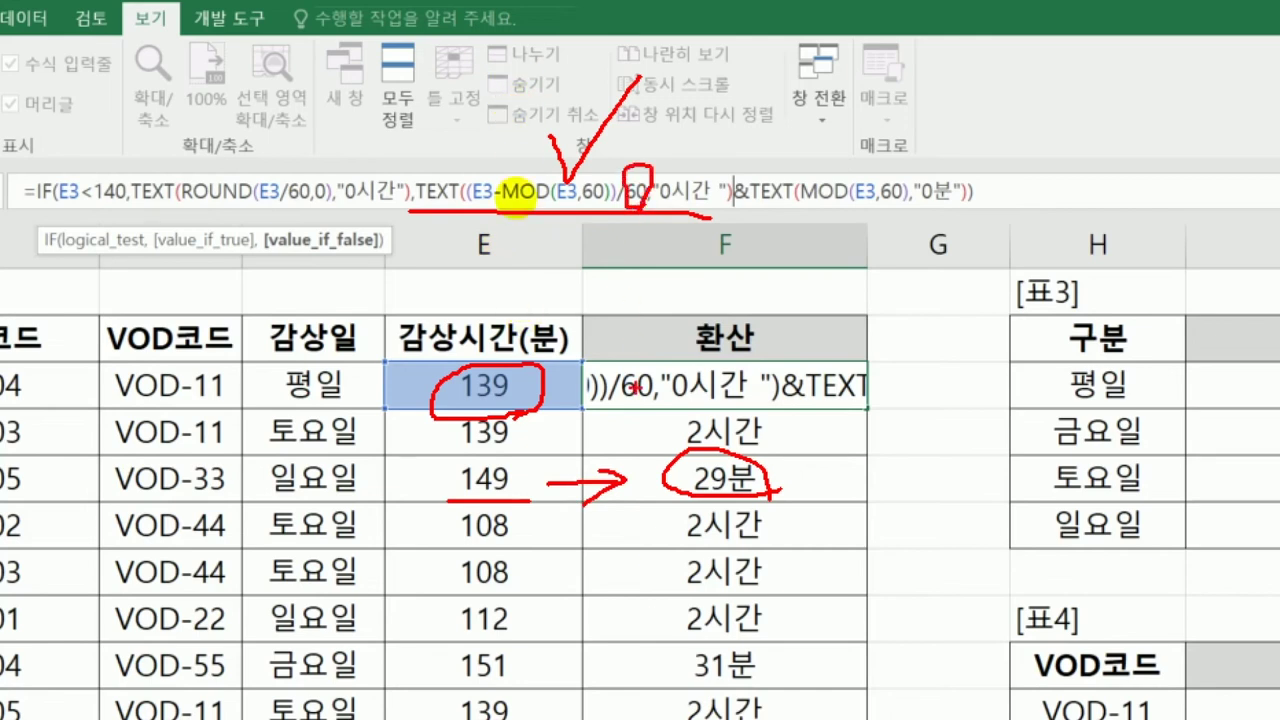
Remove the trailing space from the second "0시간 " format in F3 and enter the formula
left_click(533, 112)
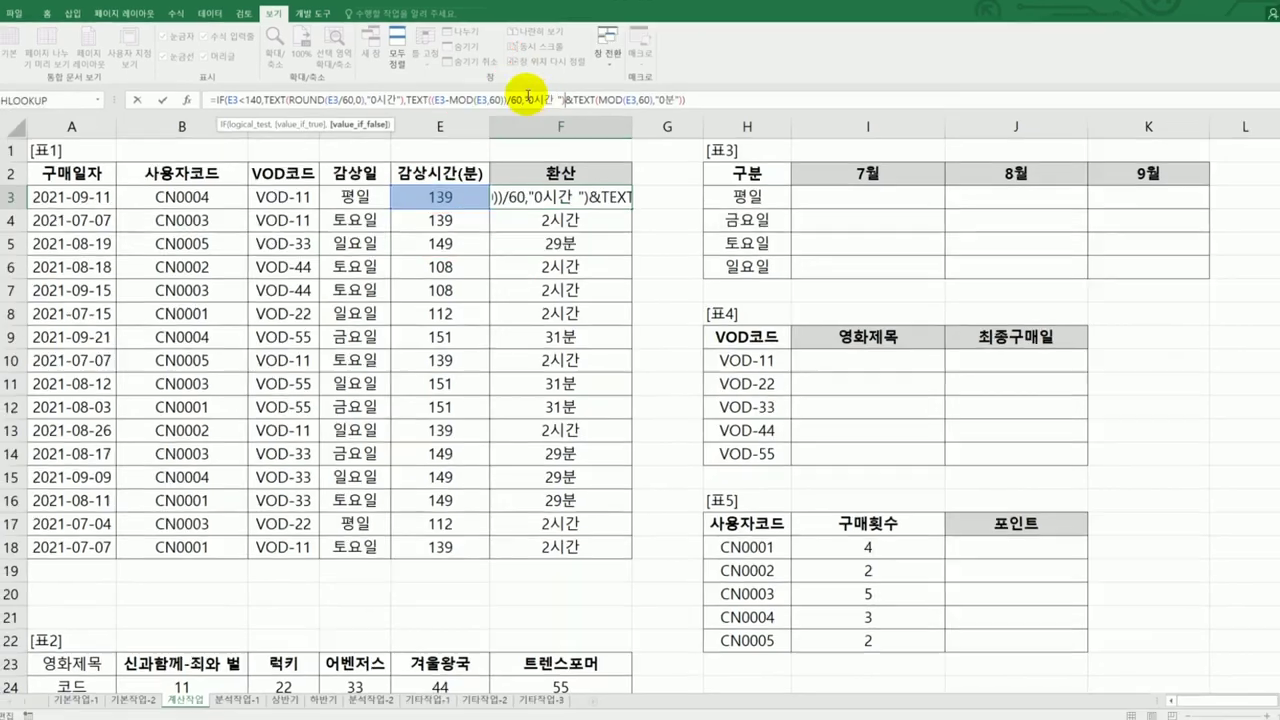
left_click(672, 180)
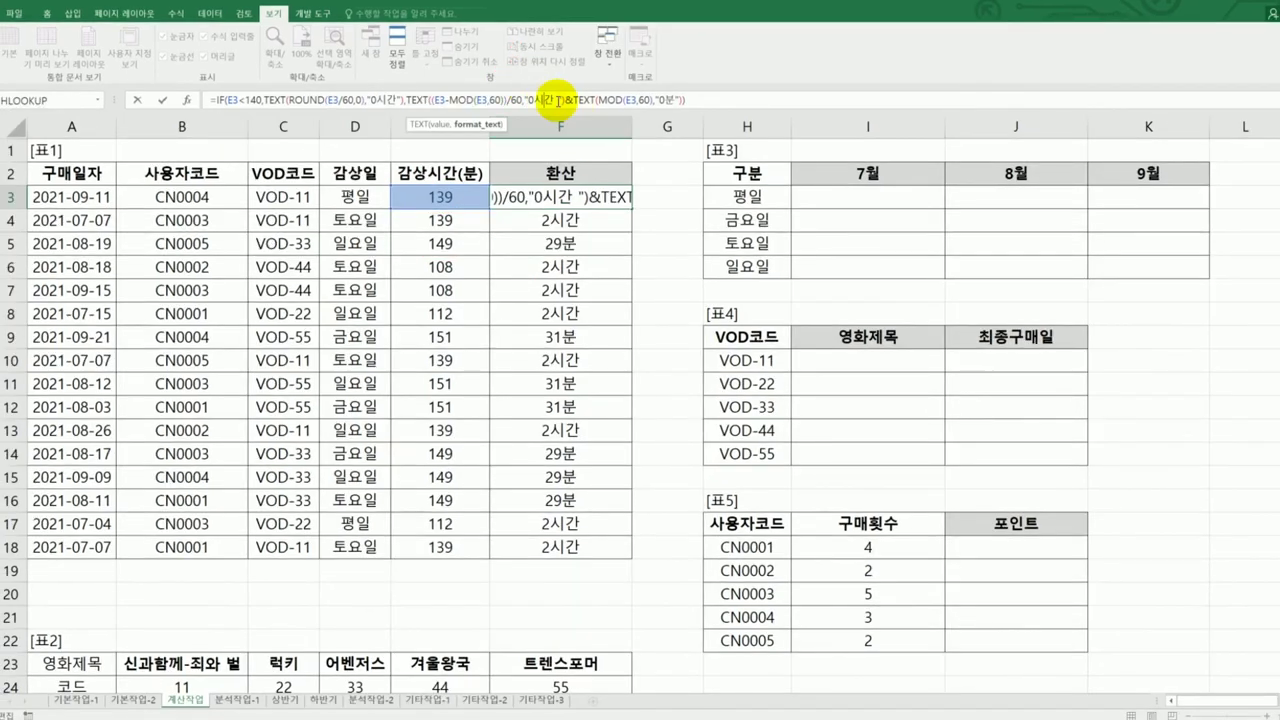
key("BackSpace")
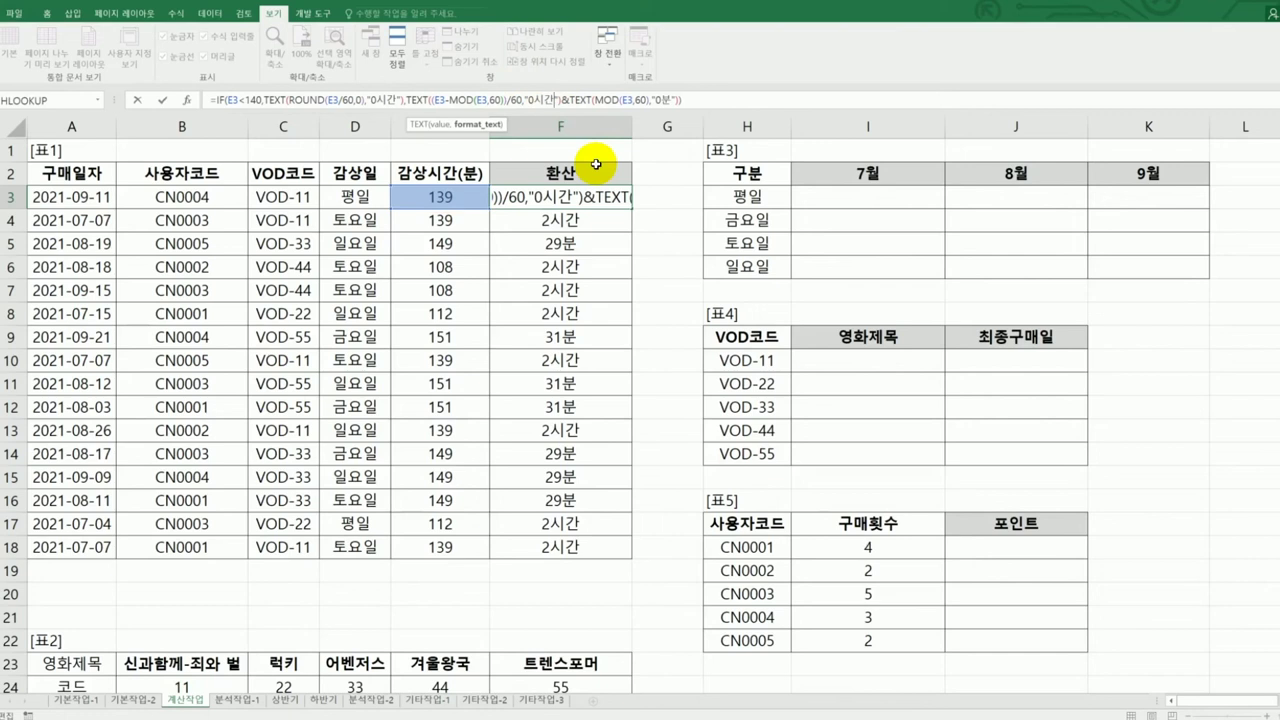
left_click(696, 101)
key("Return")
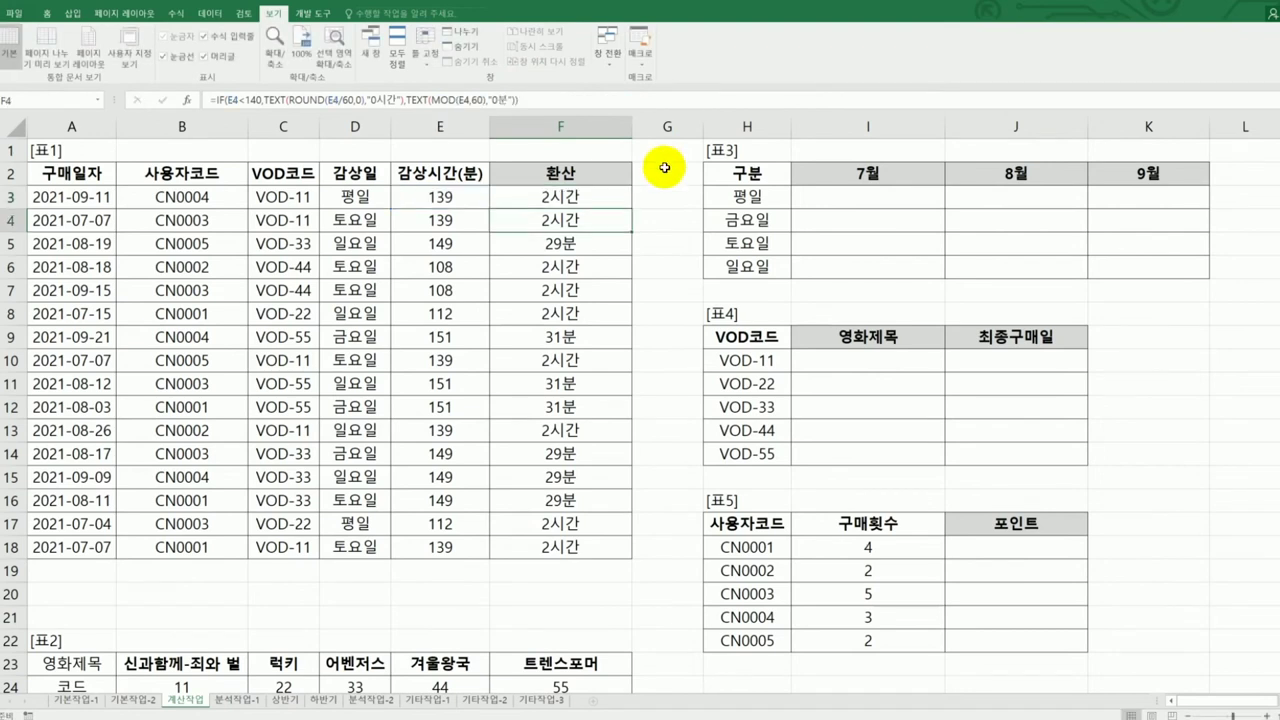
Fill the revised IF formula from F3 down through F18 in the 환산 column
left_click(611, 193)
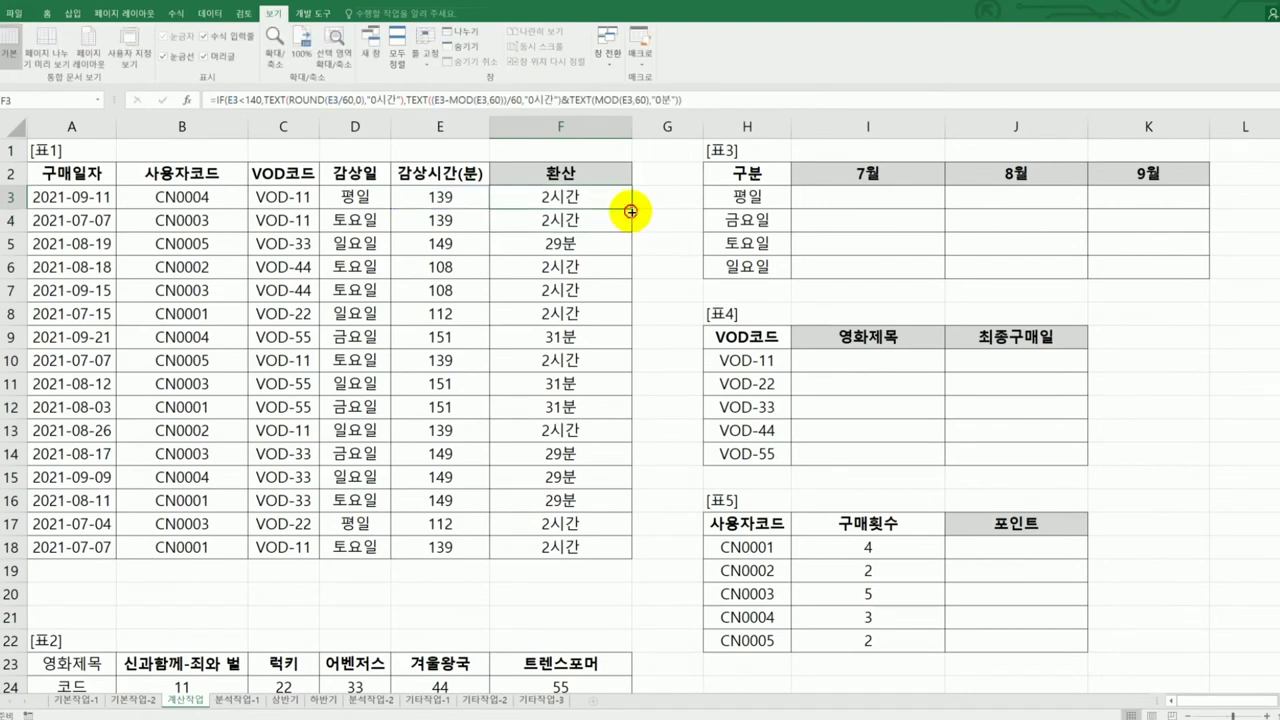
left_click_drag(630, 209, 608, 561)
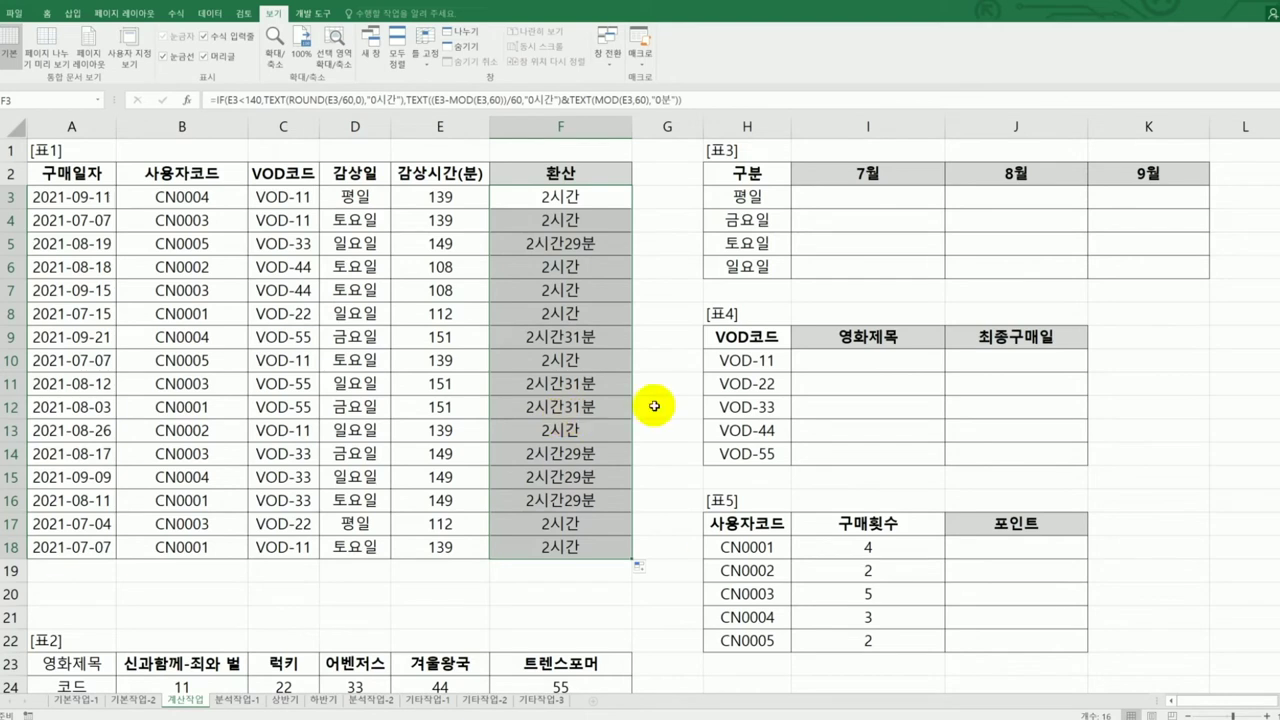
left_click(338, 310)
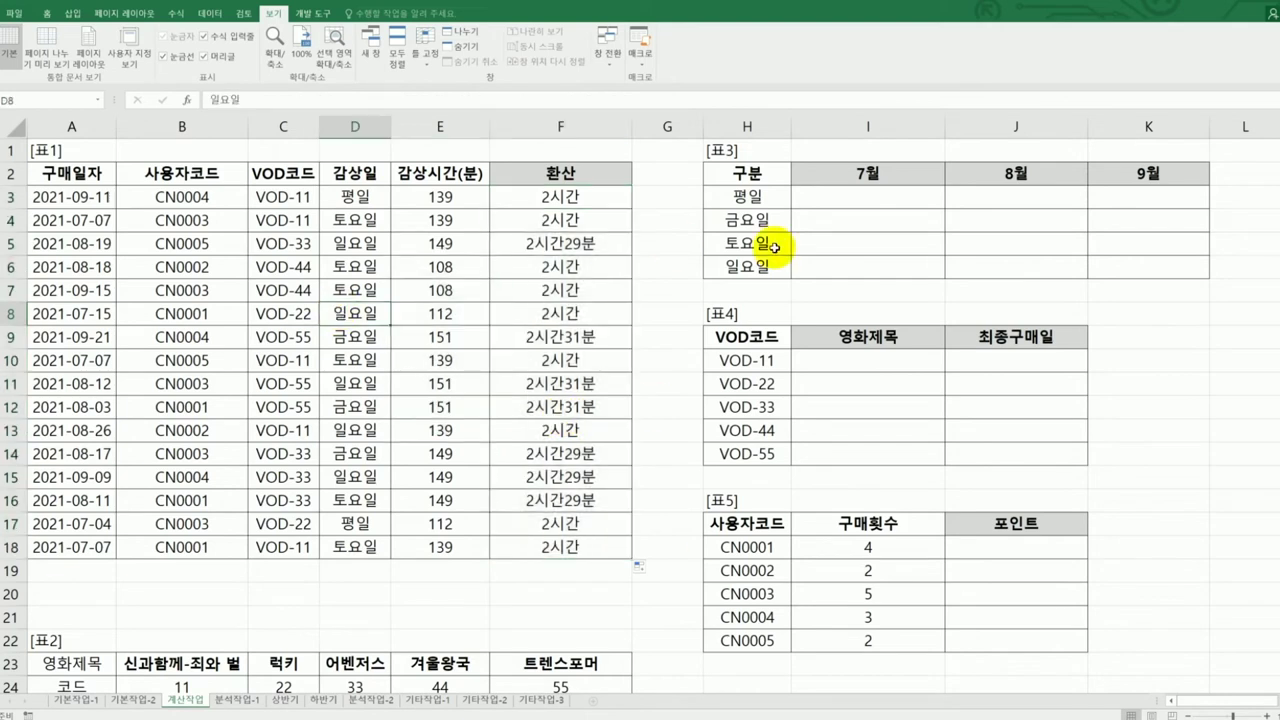
Examine the [표3] range I3:K6 and its 구분 entries alongside the 감상일 and 구매일자 columns of [표1]
left_click_drag(846, 200, 1120, 270)
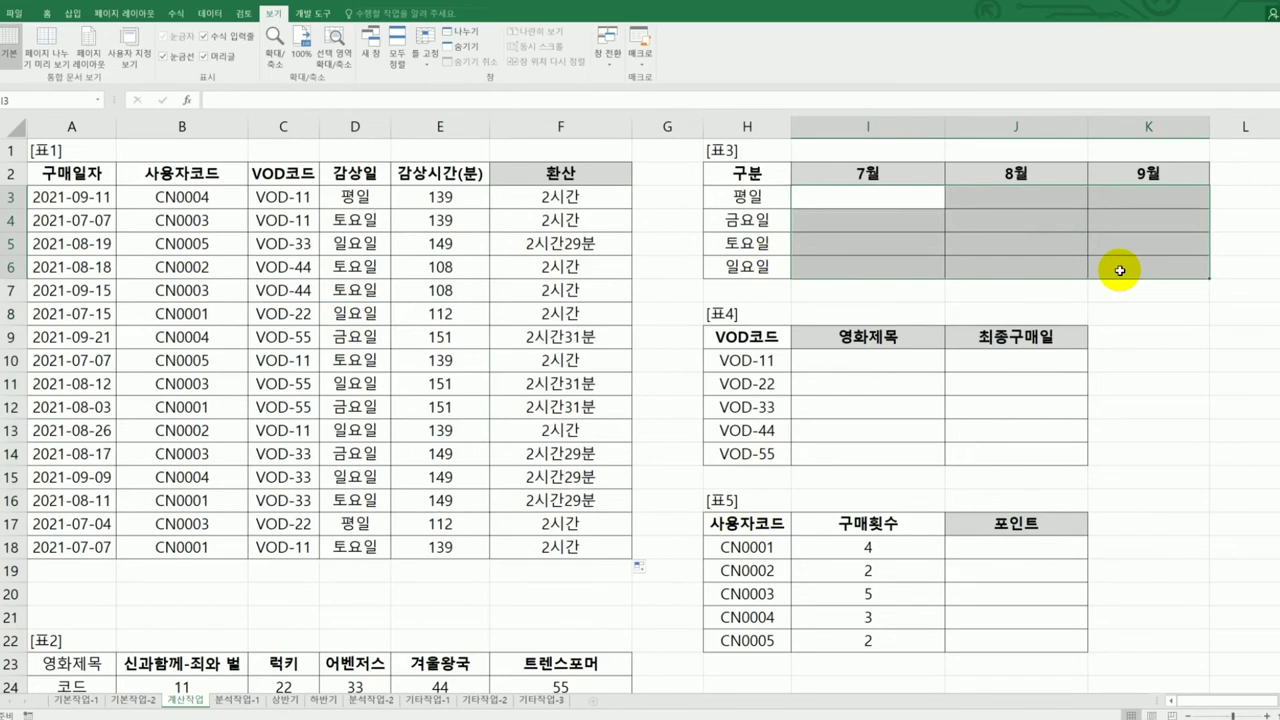
left_click(890, 200)
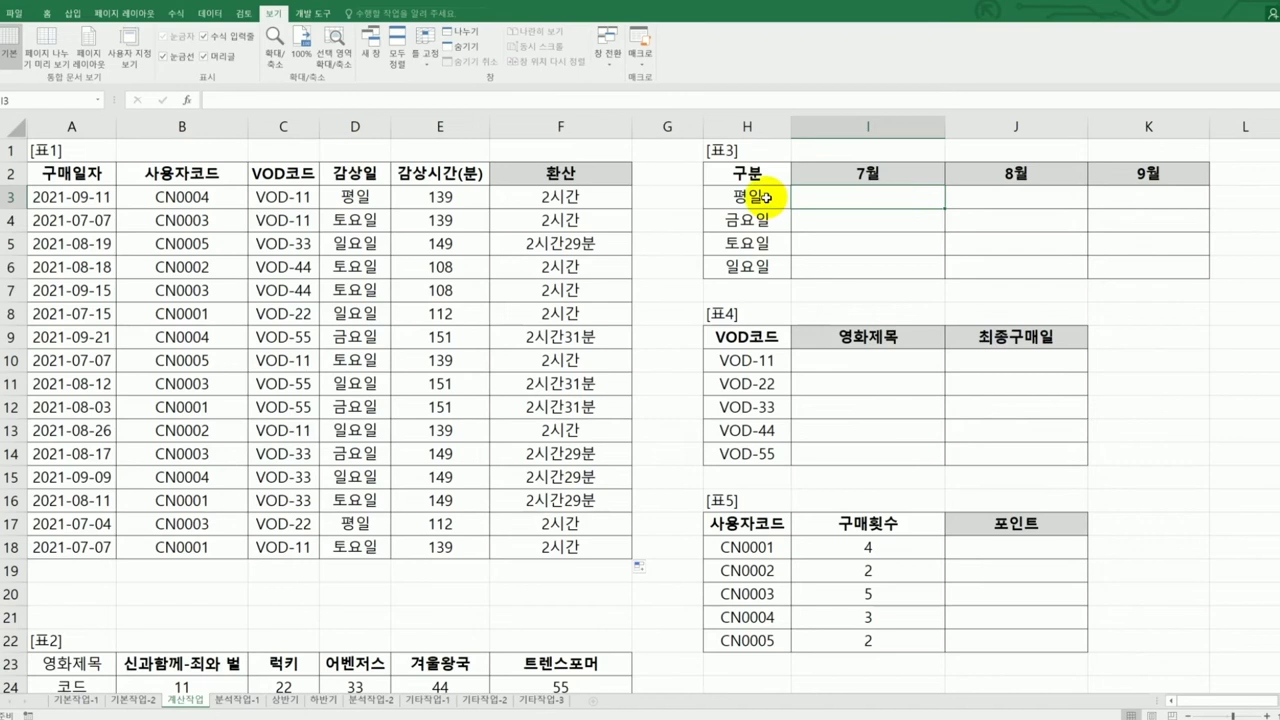
left_click_drag(762, 198, 752, 267)
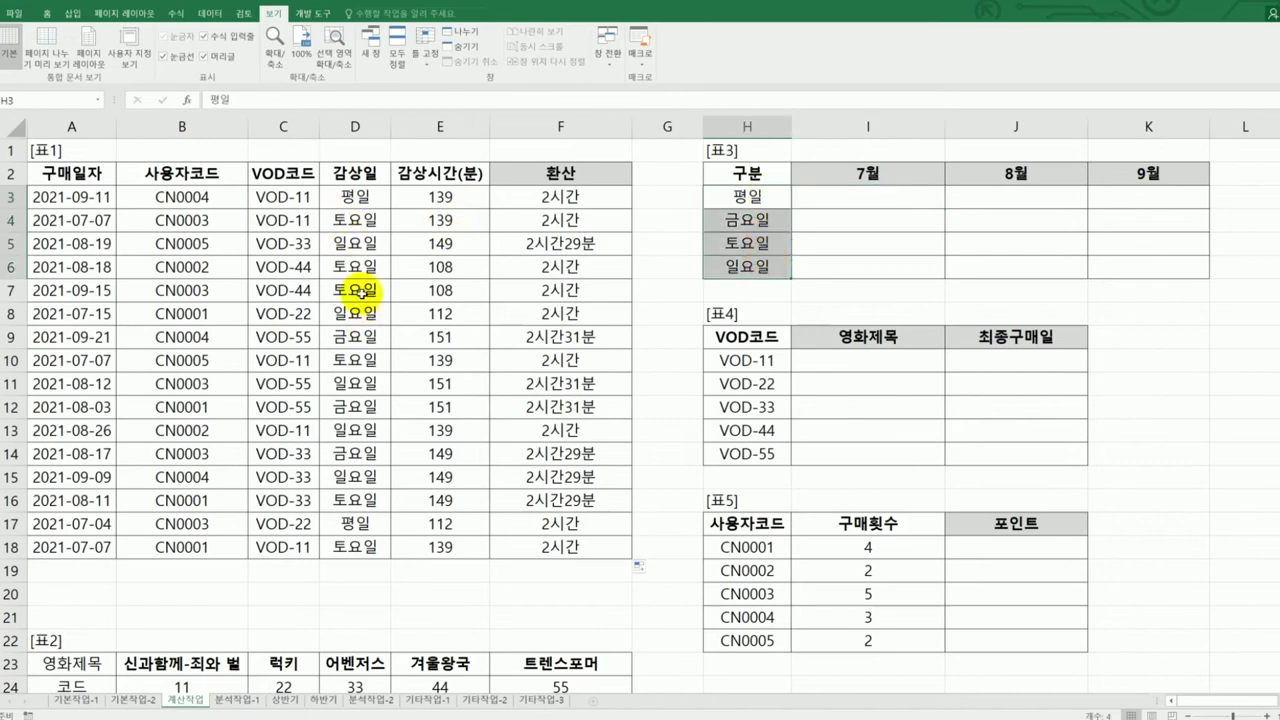
left_click_drag(355, 205, 340, 553)
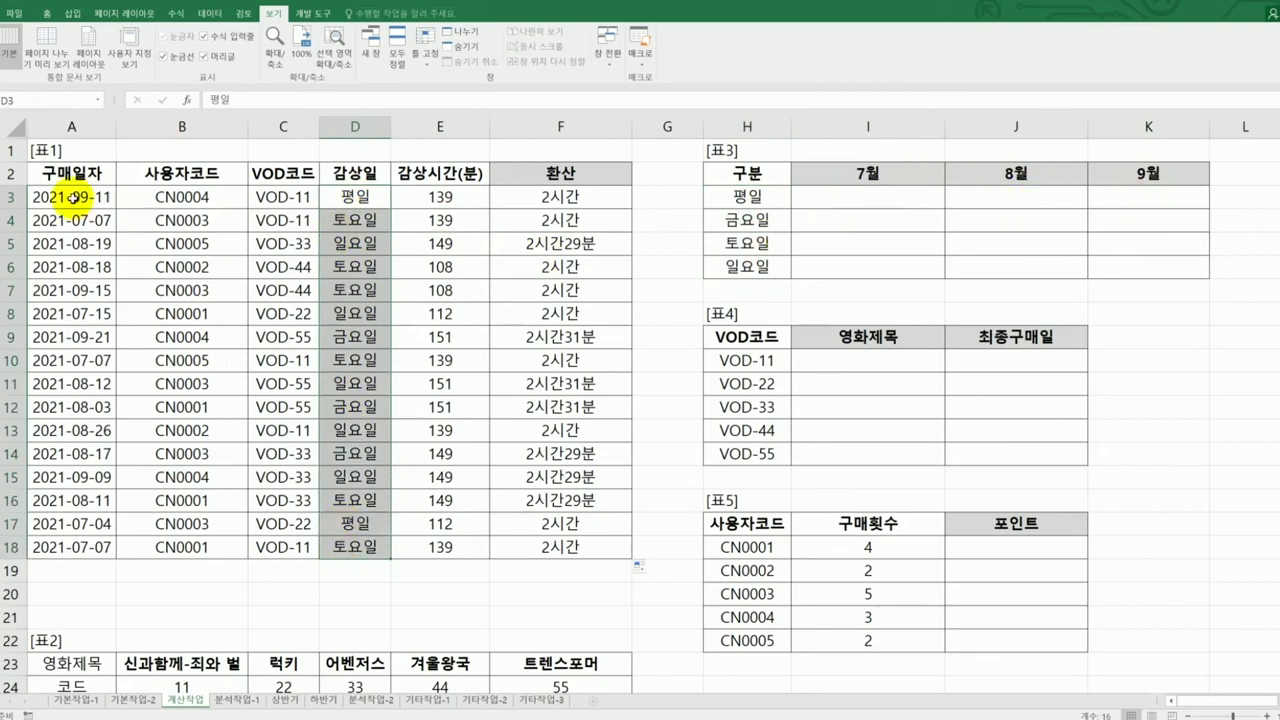
left_click_drag(72, 197, 66, 545)
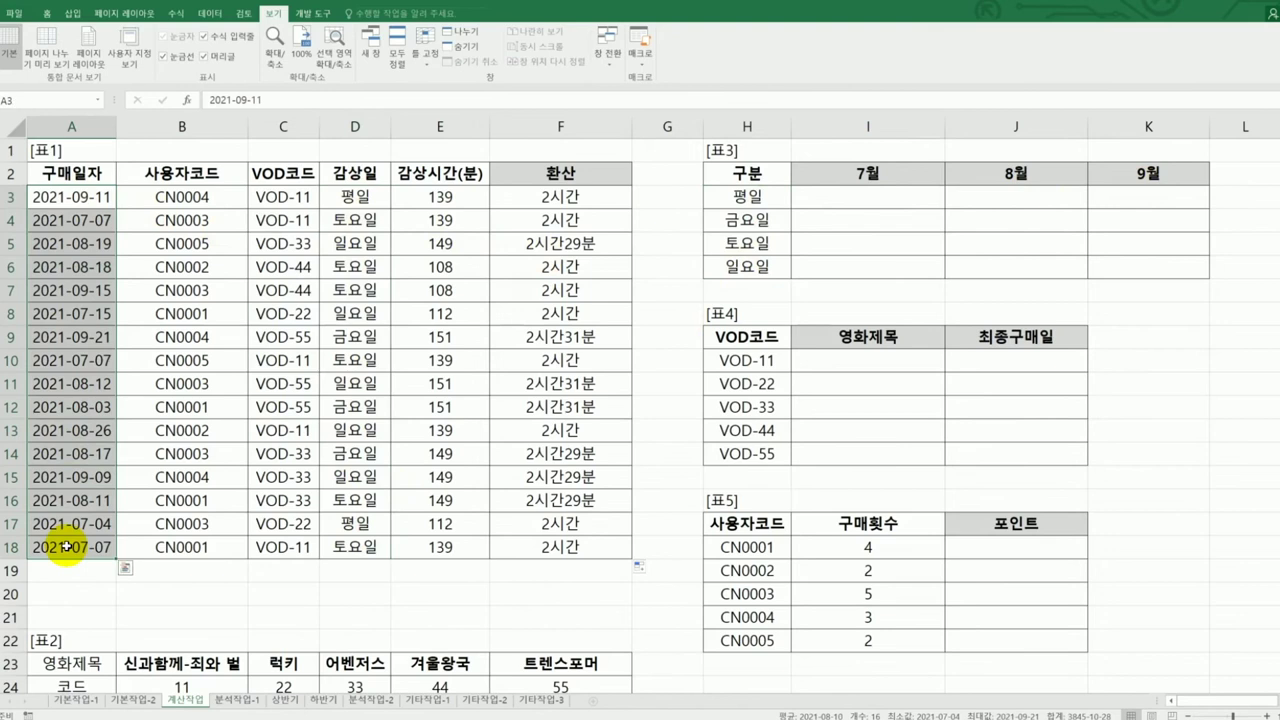
left_click(828, 203)
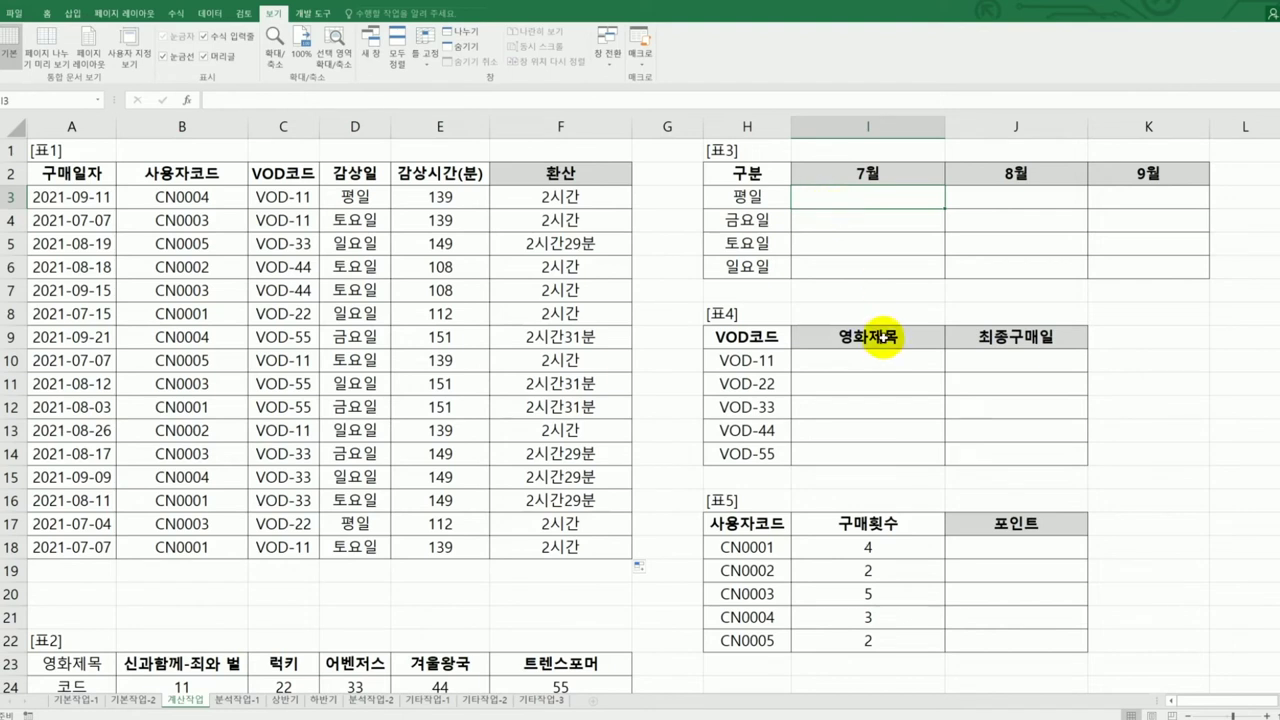
Begin a formula in I3 of [표3] with AVERAGE and a nested IF function
type("=")
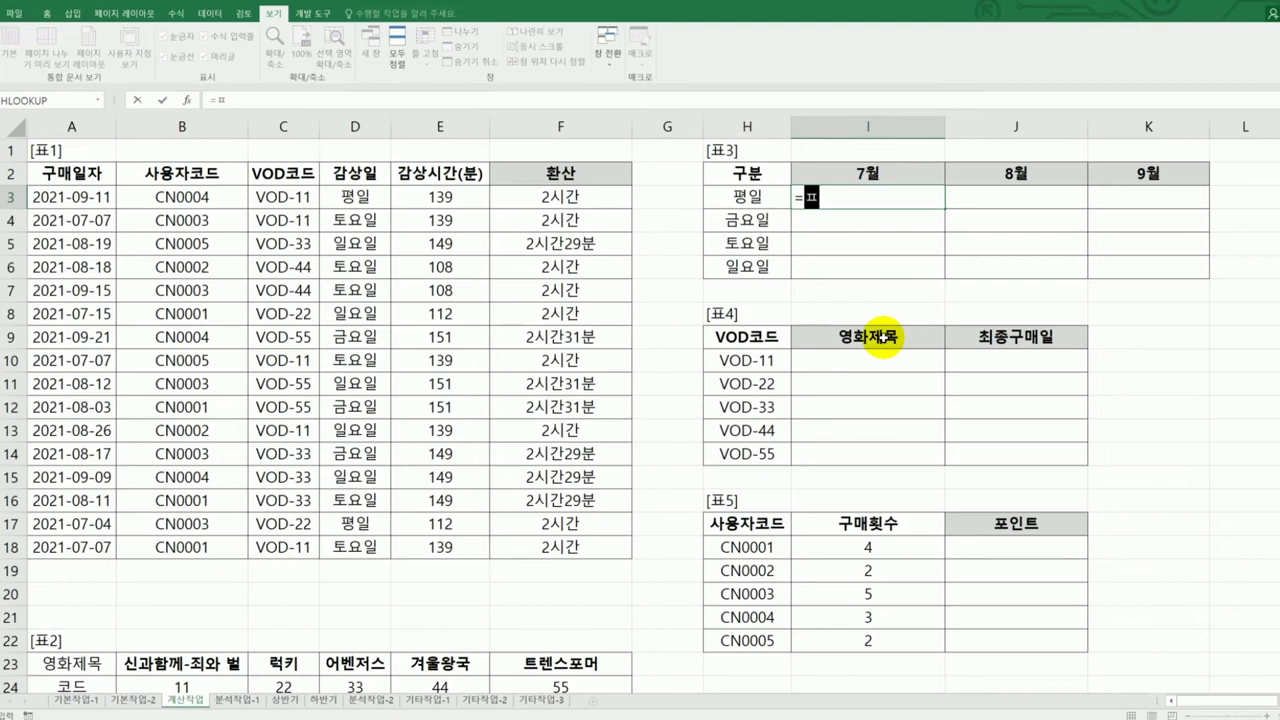
type("av")
key("Down")
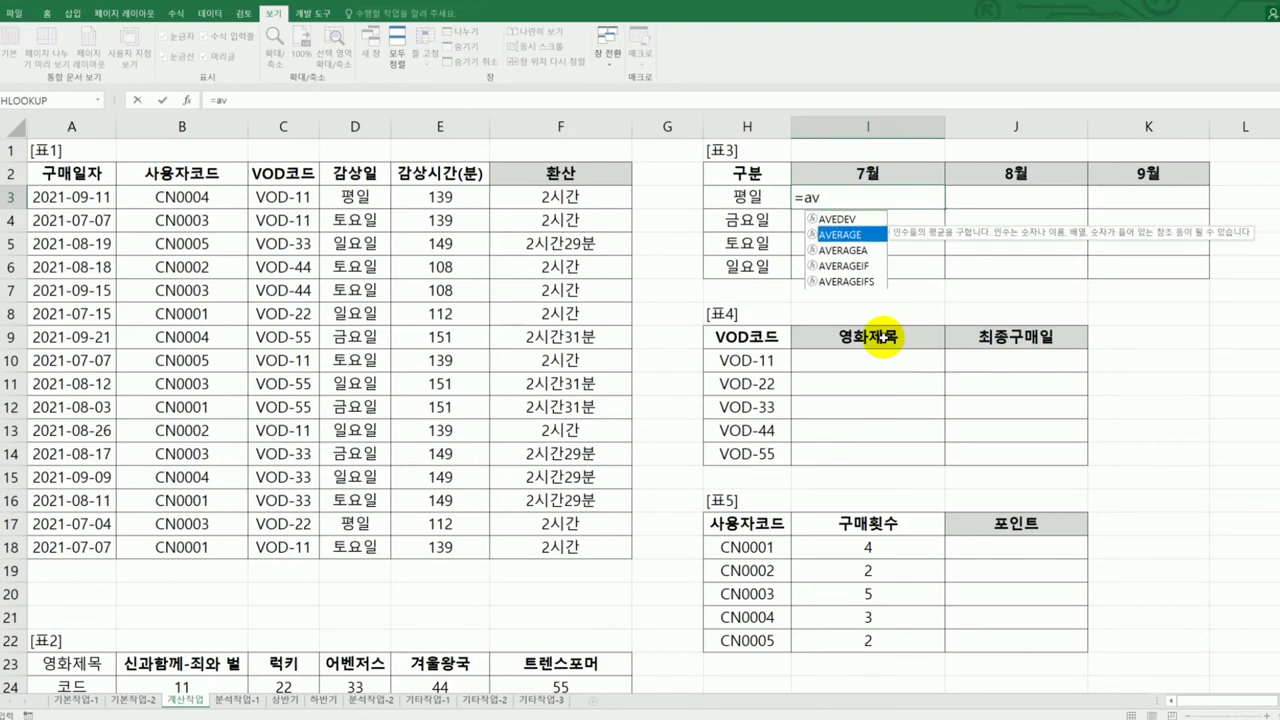
key("Tab")
type("if(")
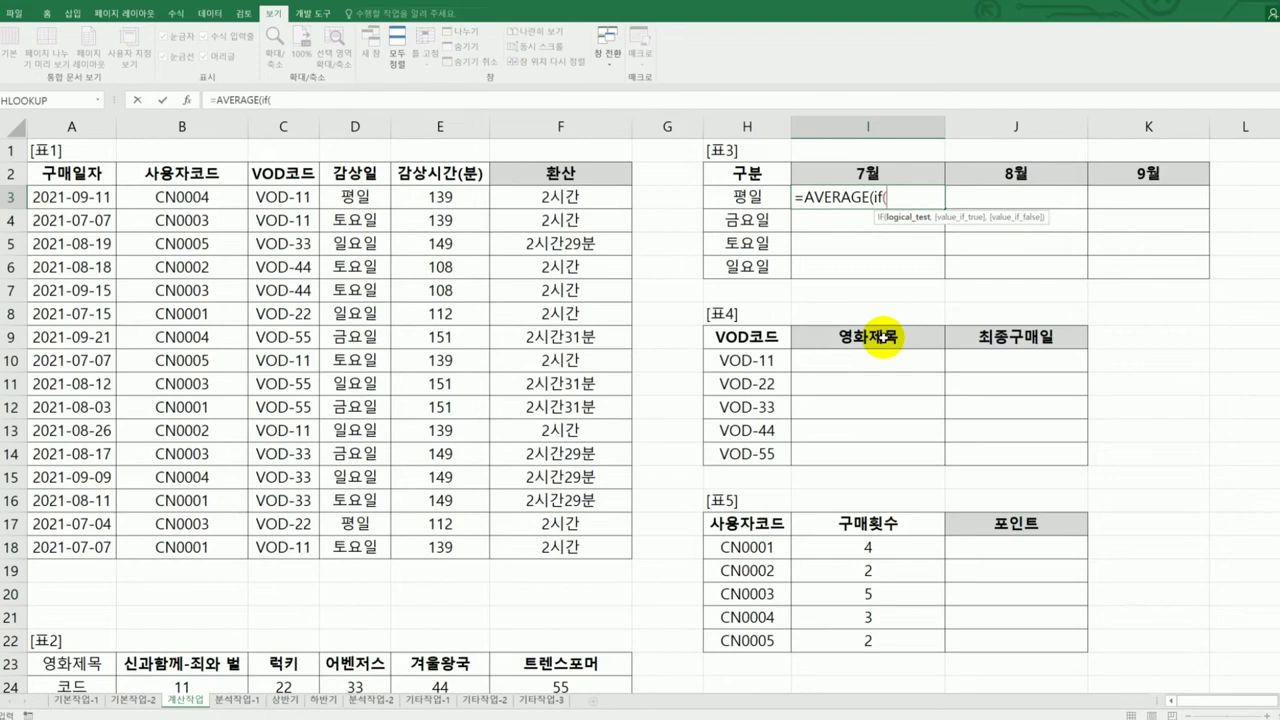
Add the first IF condition ($D$3:$D$18=$H3), matching 감상일 to 구분, followed by a multiplication sign
type("(")
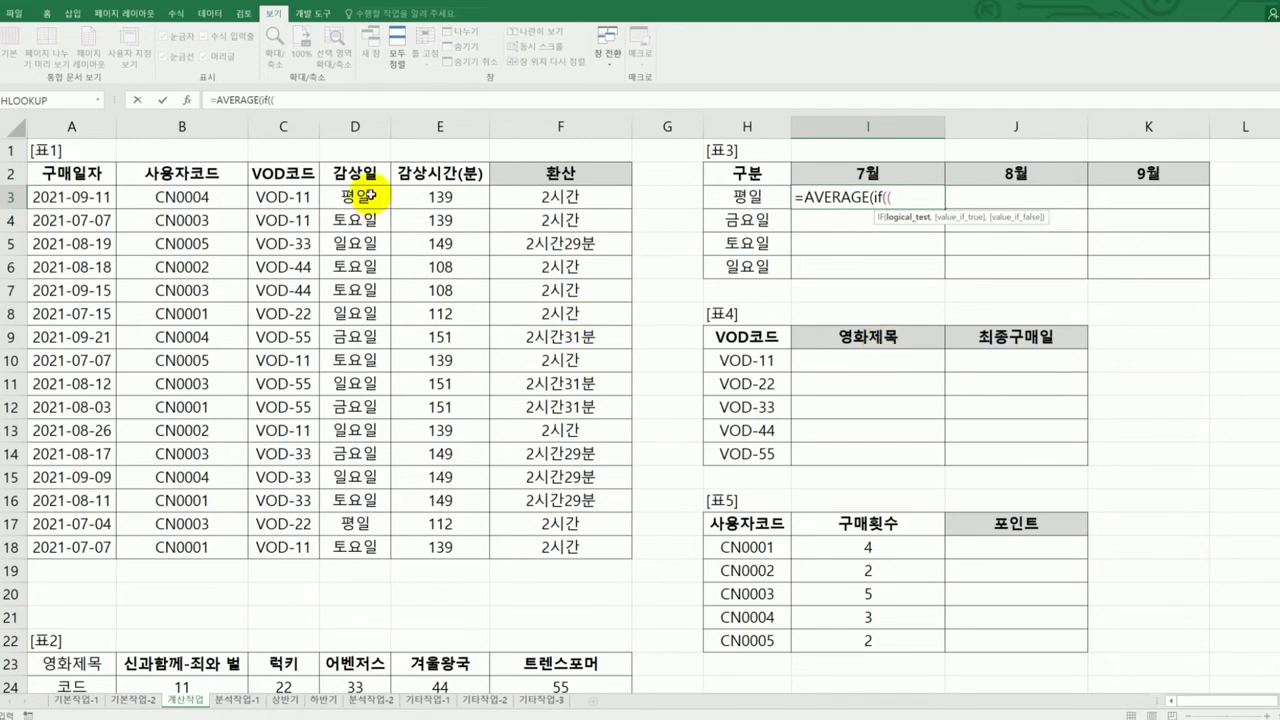
left_click_drag(357, 196, 368, 545)
key("F4")
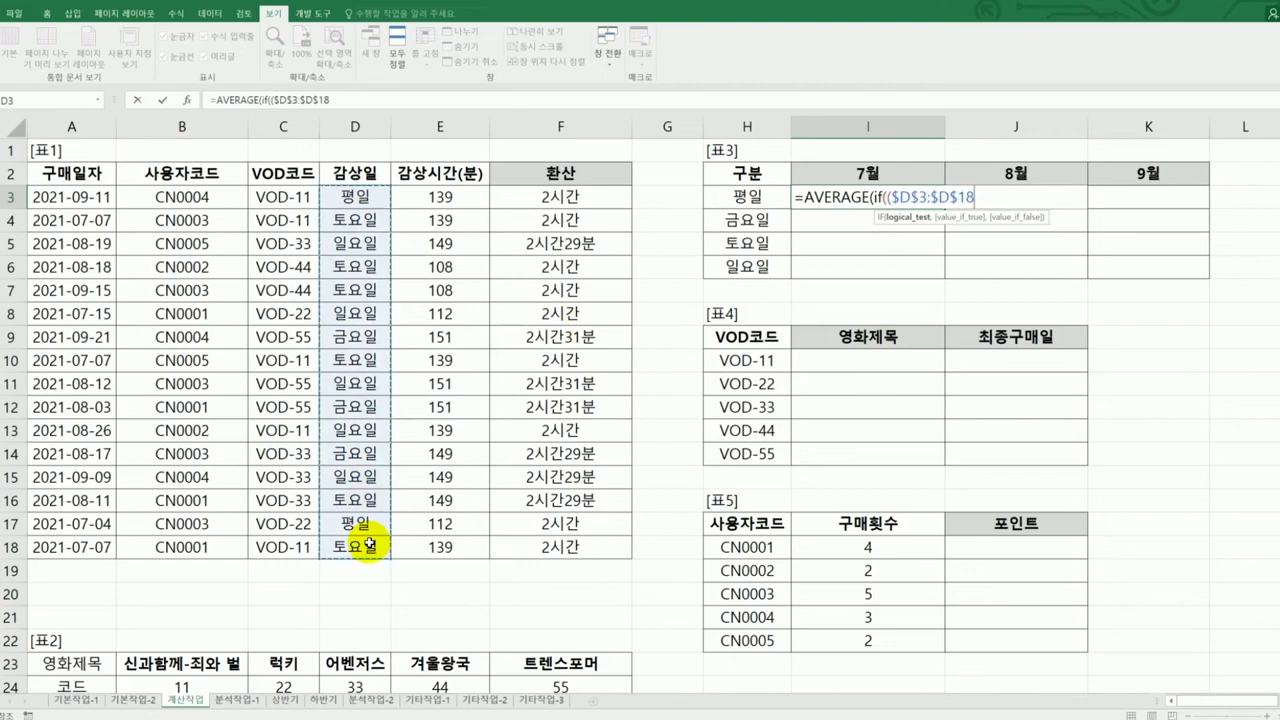
type("=")
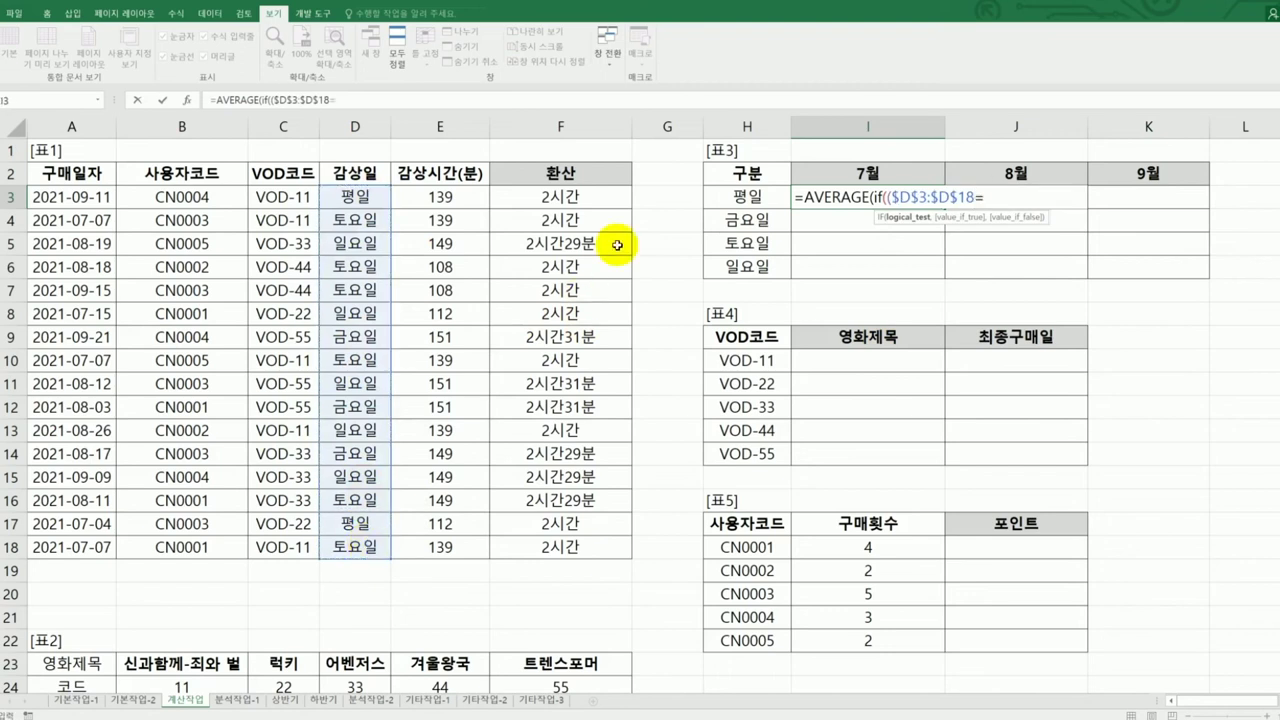
left_click(728, 198)
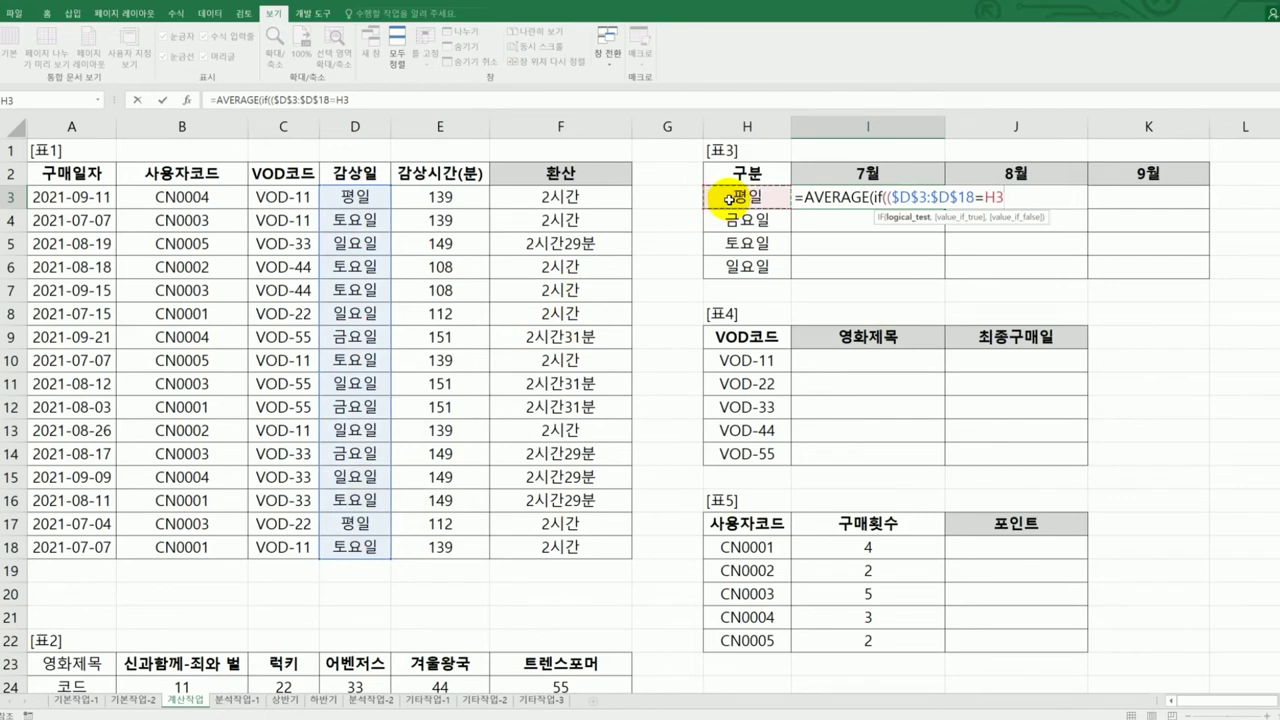
key("F4")
key("F4")
key("F4")
type(")*")
Add the second IF condition (MONTH($A$3:$A$18)=I$2), matching the 구매일자 month to the column heading, followed by a comma
type("(mo")
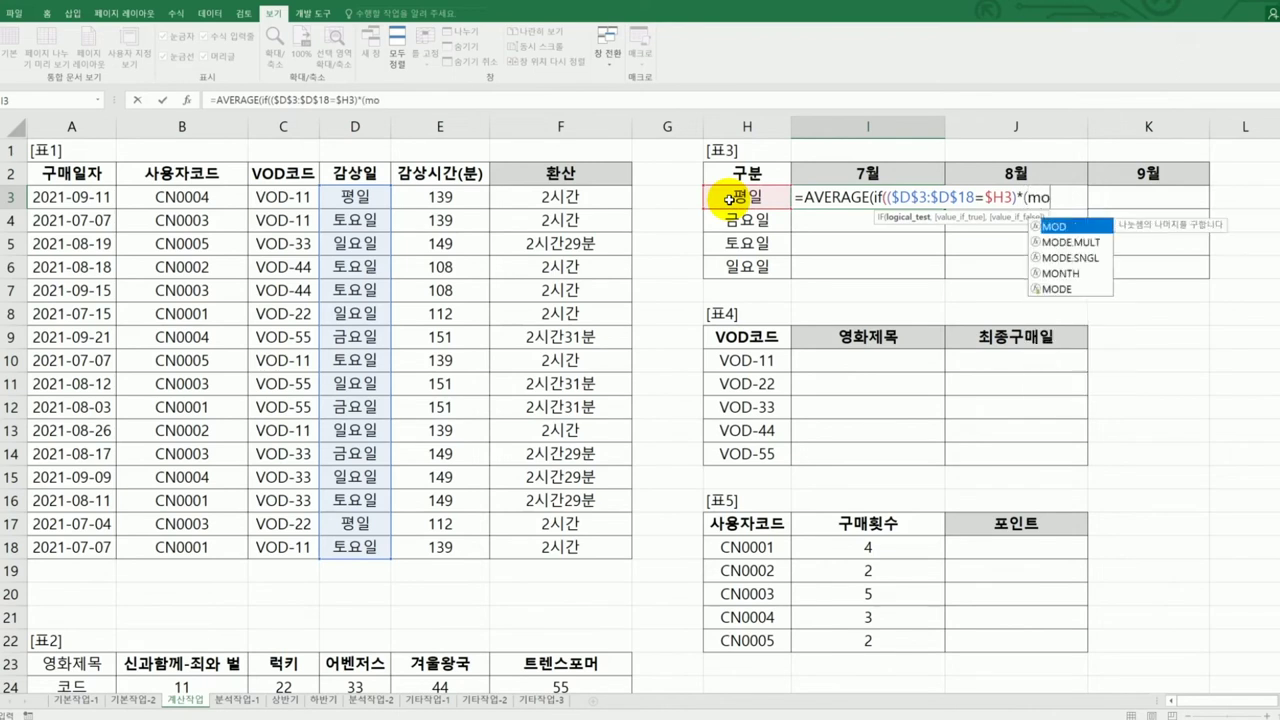
type("n")
key("Tab")
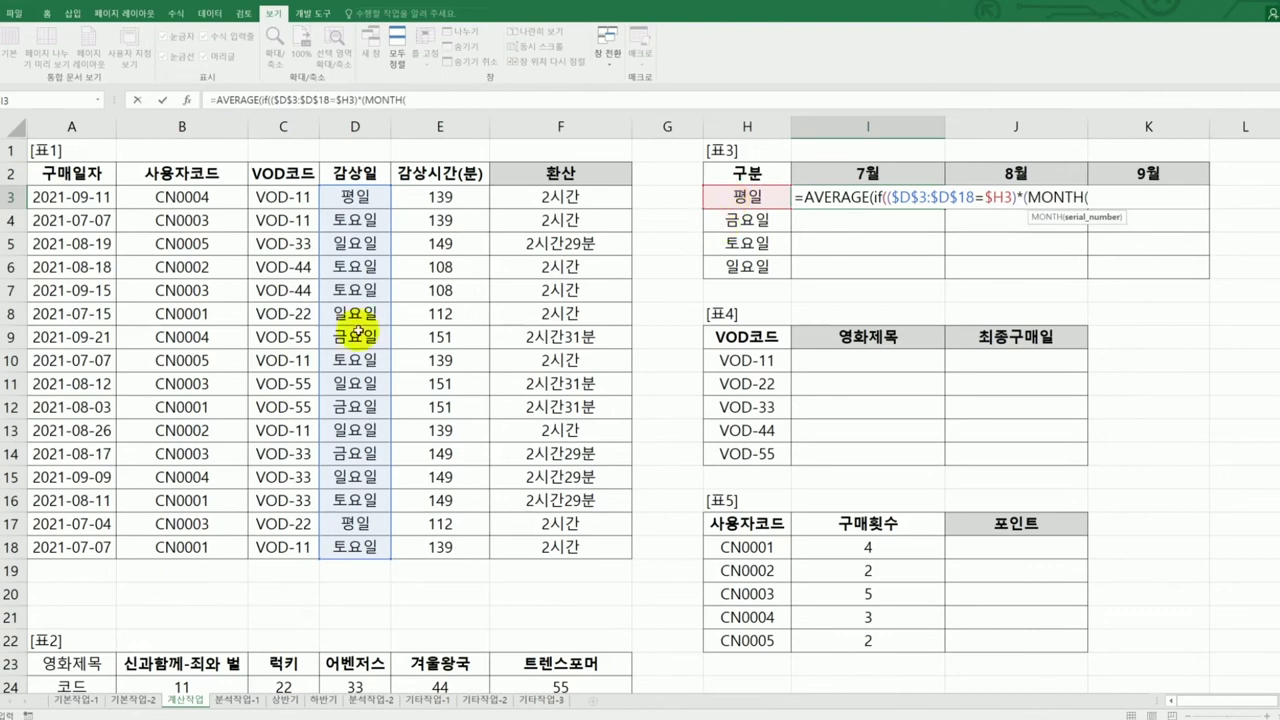
left_click_drag(88, 503, 91, 547)
key("F4")
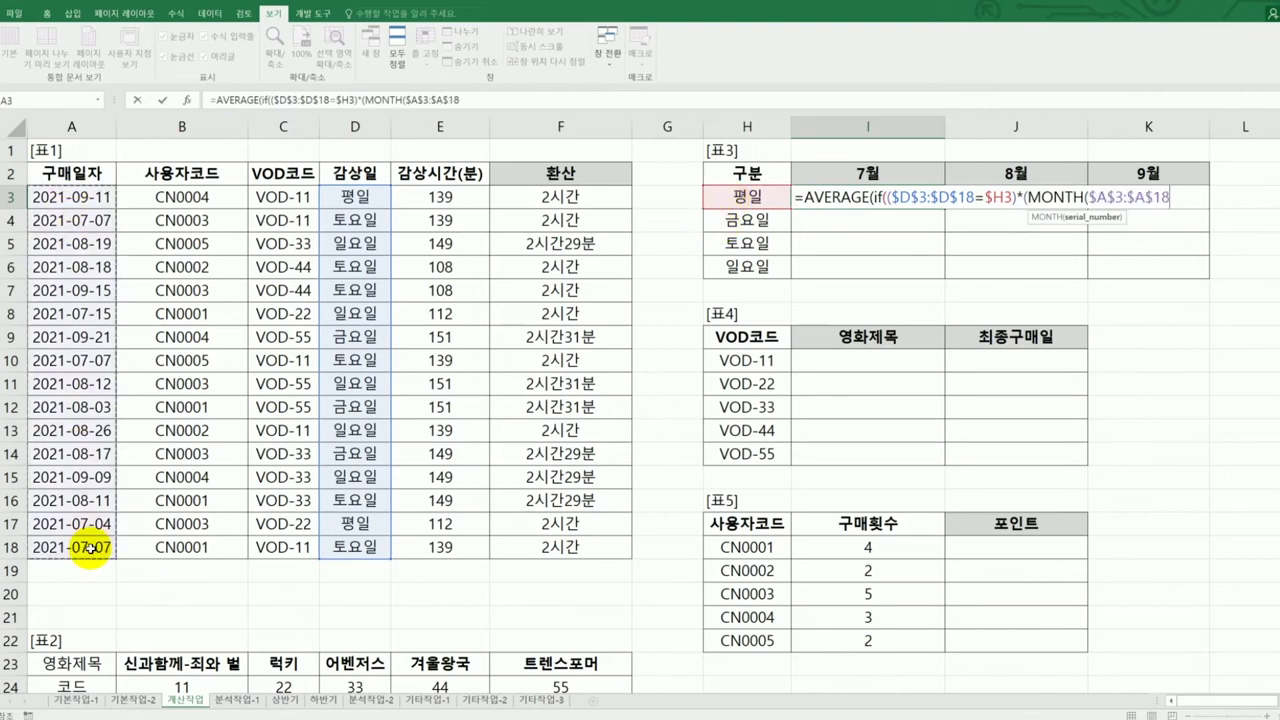
type(")=")
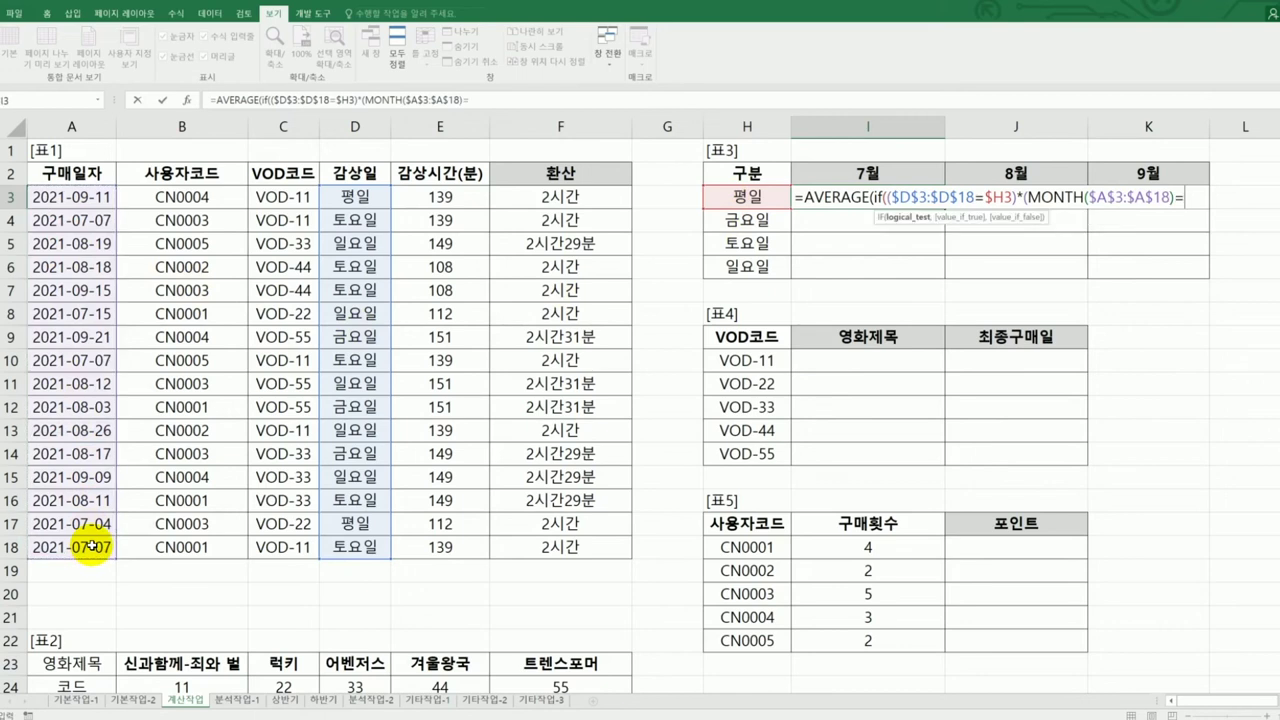
left_click(866, 174)
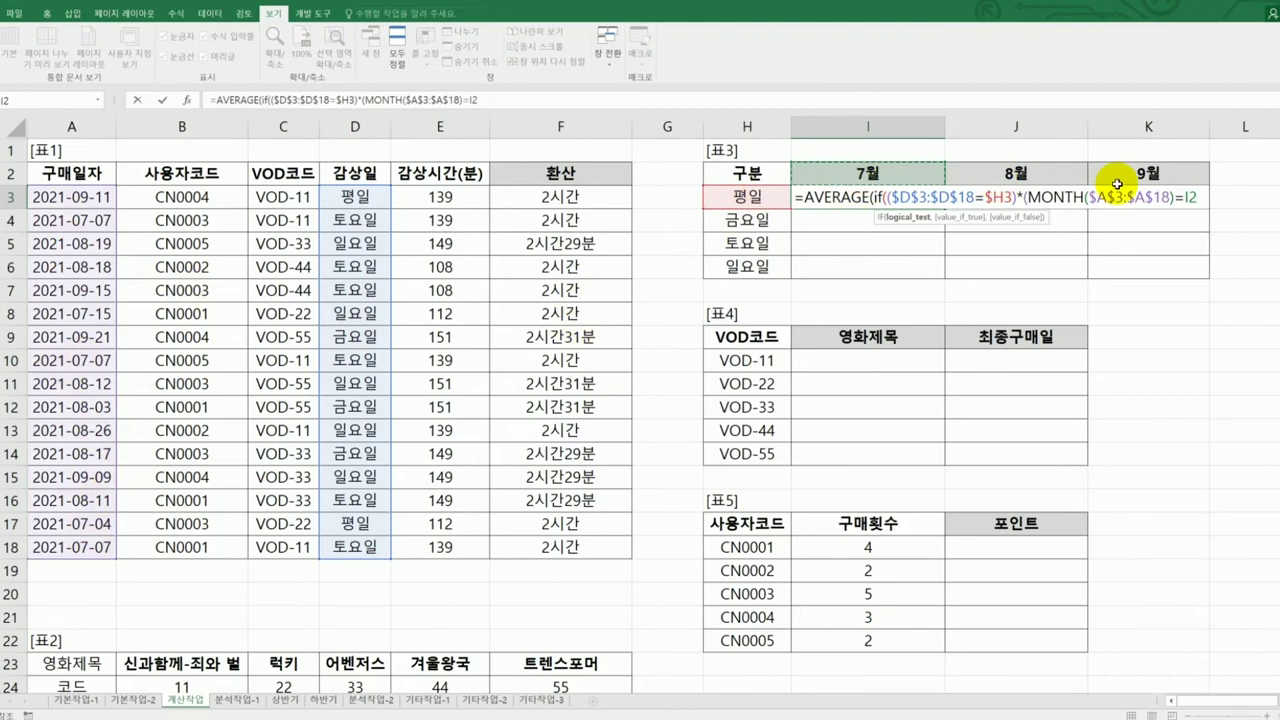
key("F4")
key("F4")
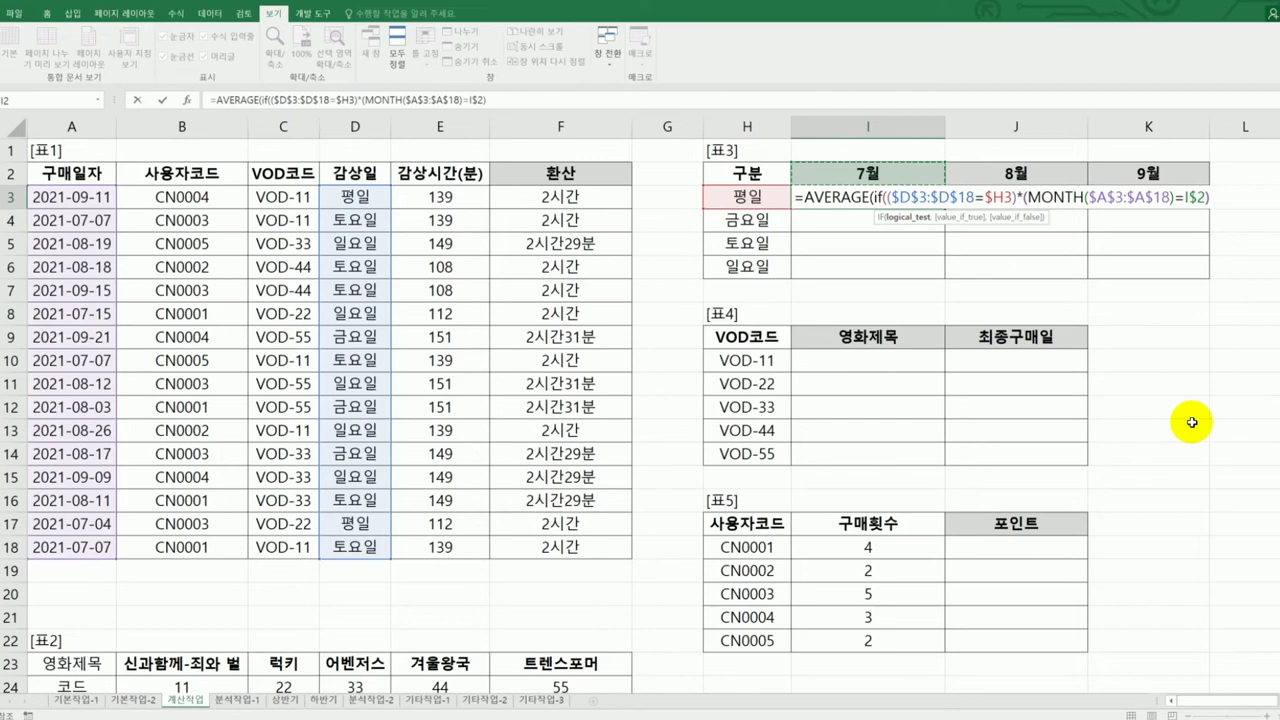
type("),")
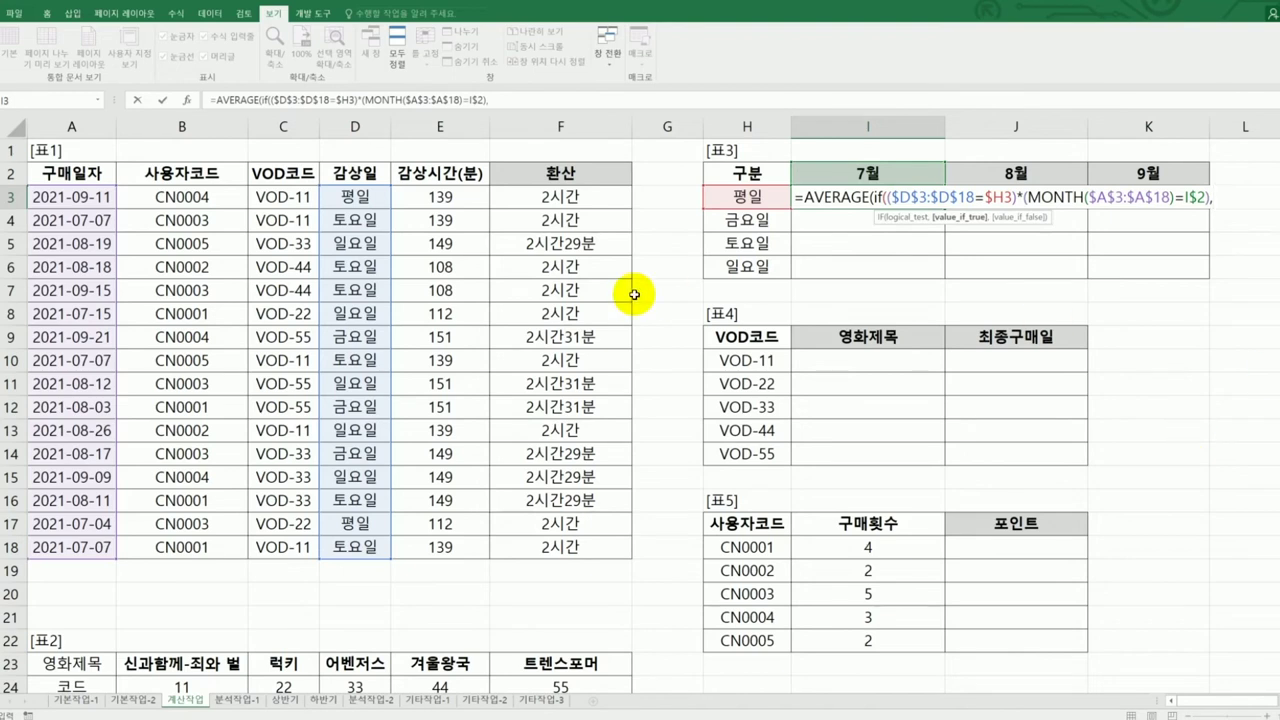
Use the 감상시간(분) range $E$3:$E$18 as the IF result, close both functions and enter I3 as an array formula
left_click(463, 200)
left_click_drag(466, 260, 457, 541)
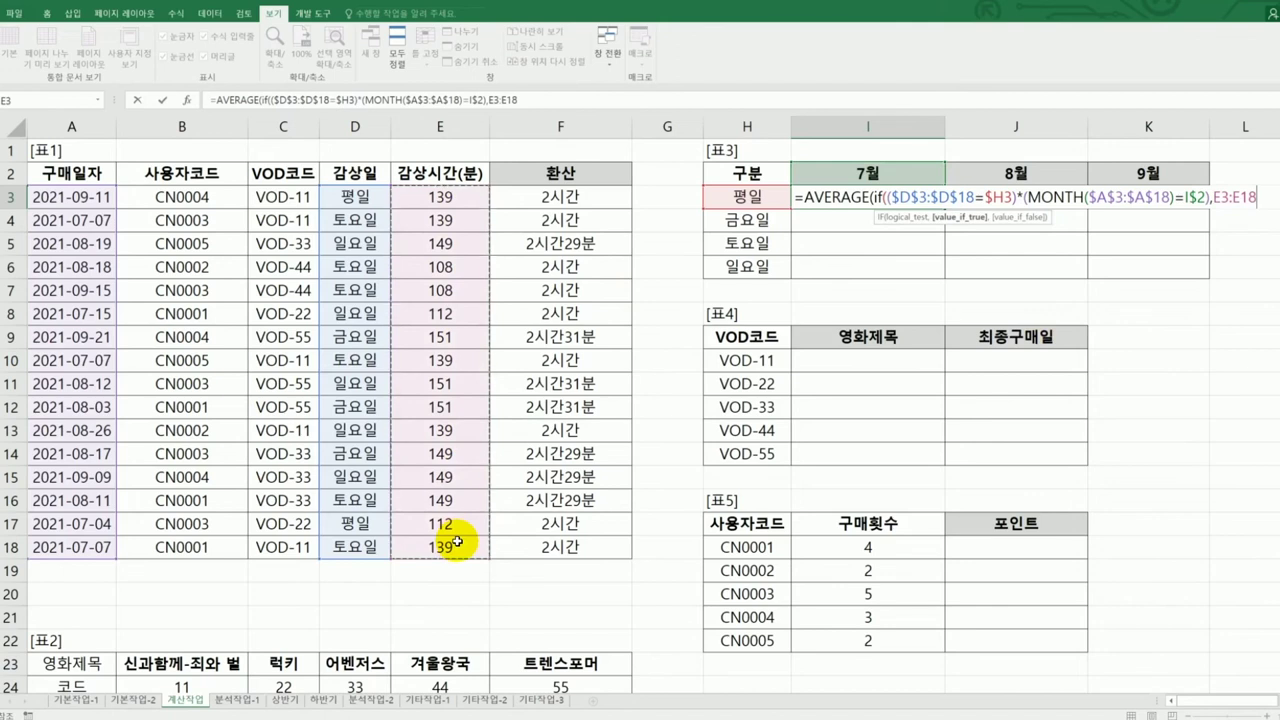
key("F4")
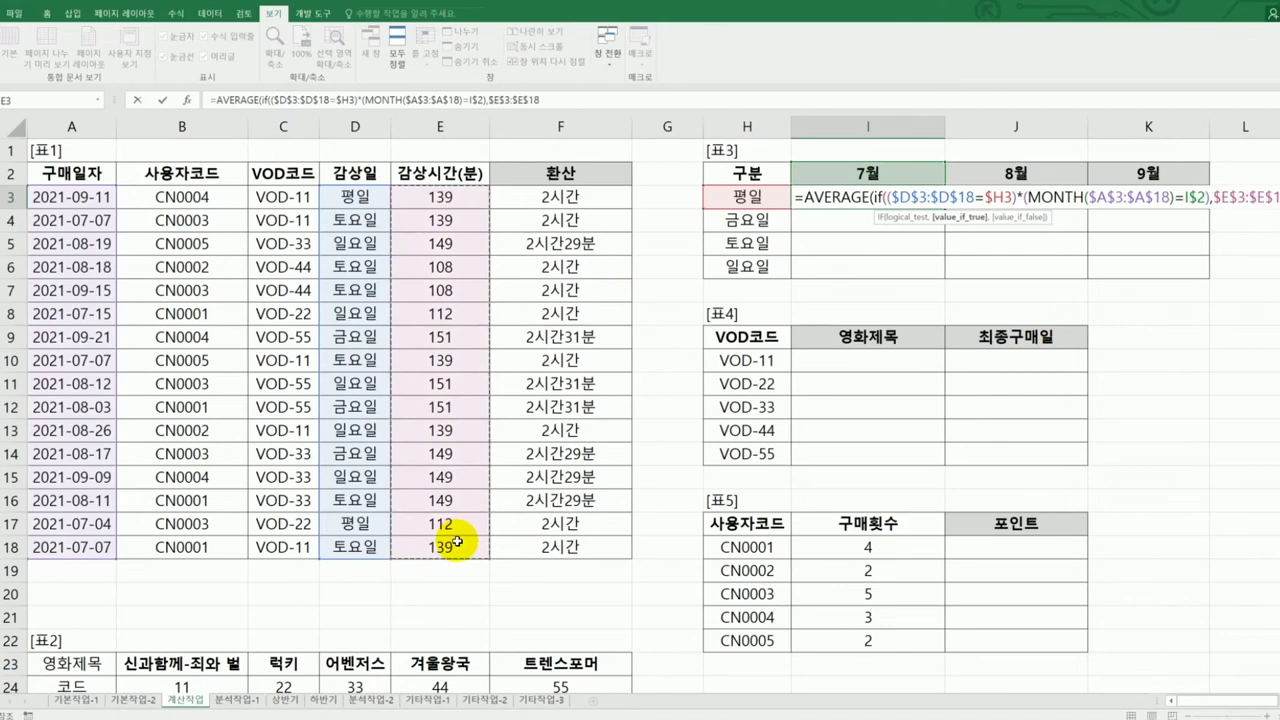
type("))")
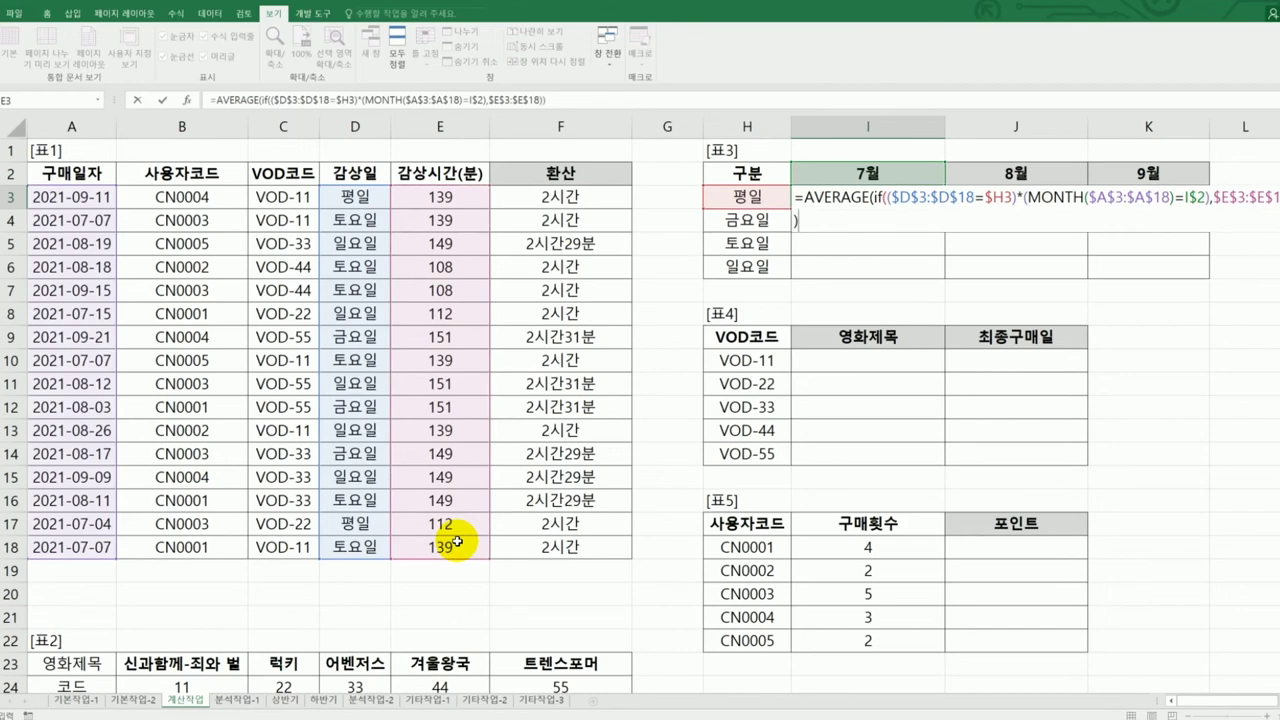
key("ctrl+shift+Return")
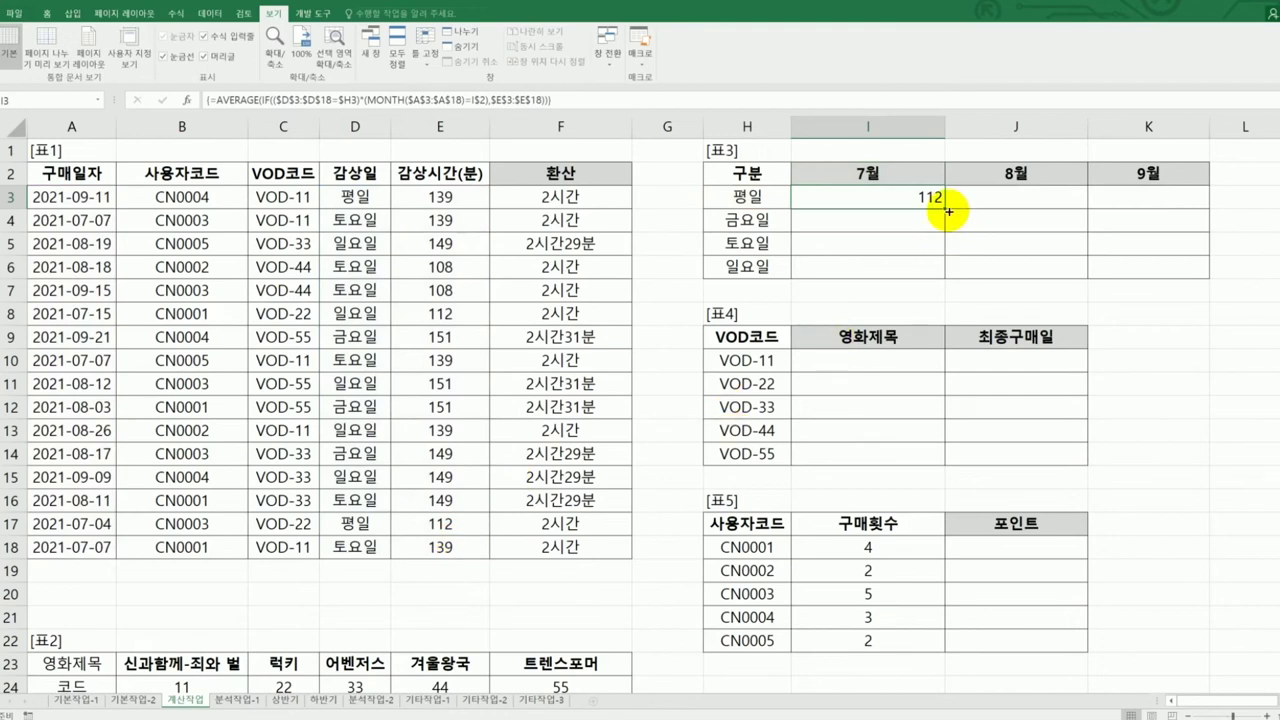
Fill the AVERAGE array formula from I3 across I3:K6 and inspect the results in I4 and J3
left_click_drag(943, 208, 1156, 274)
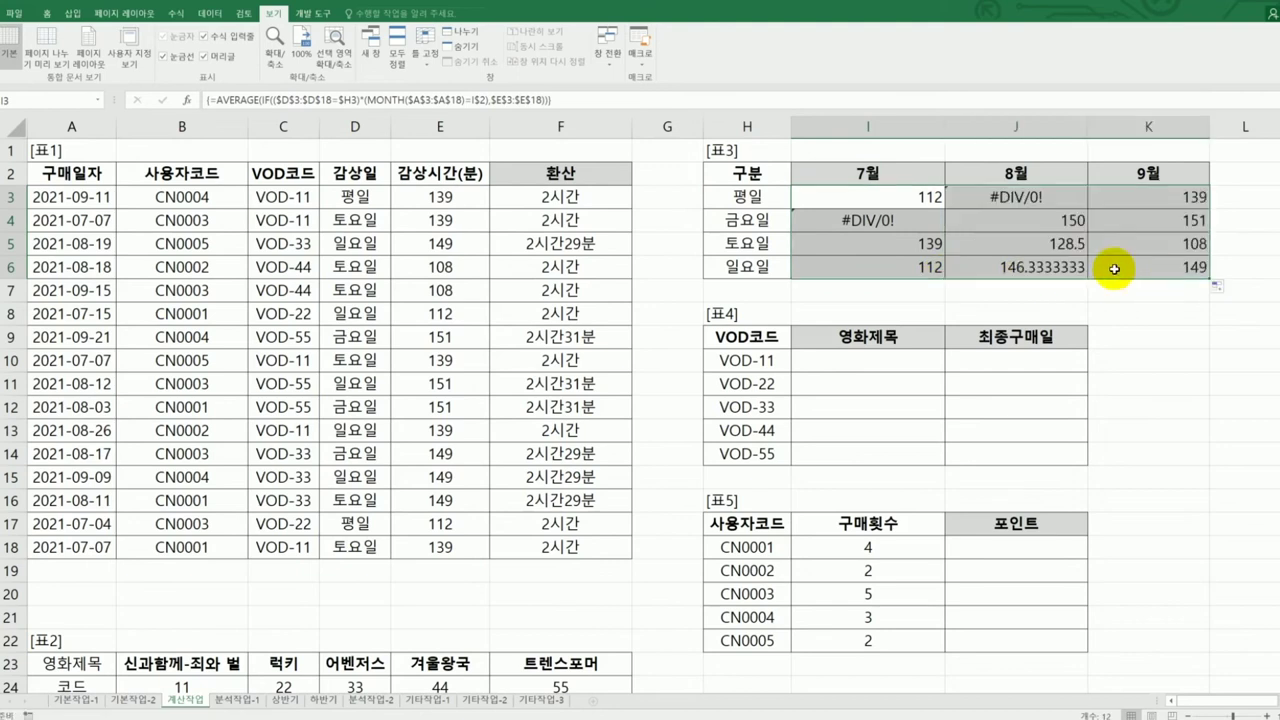
left_click(902, 198)
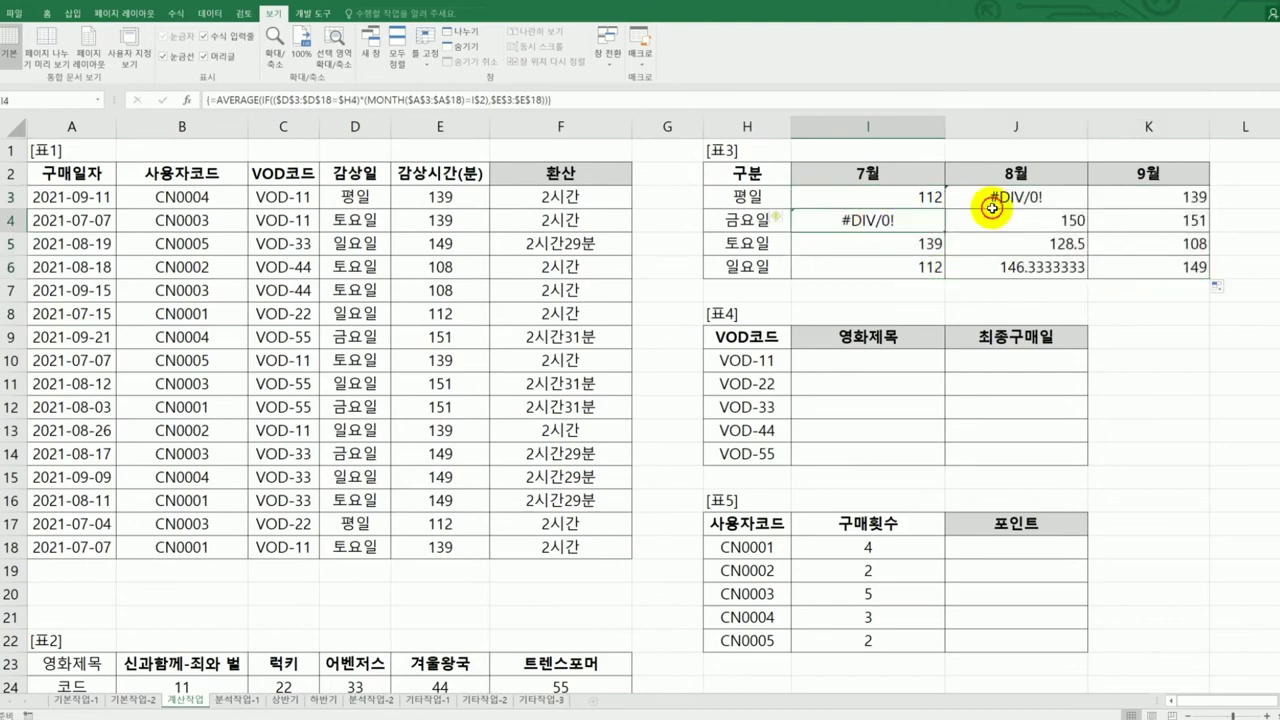
left_click(998, 199)
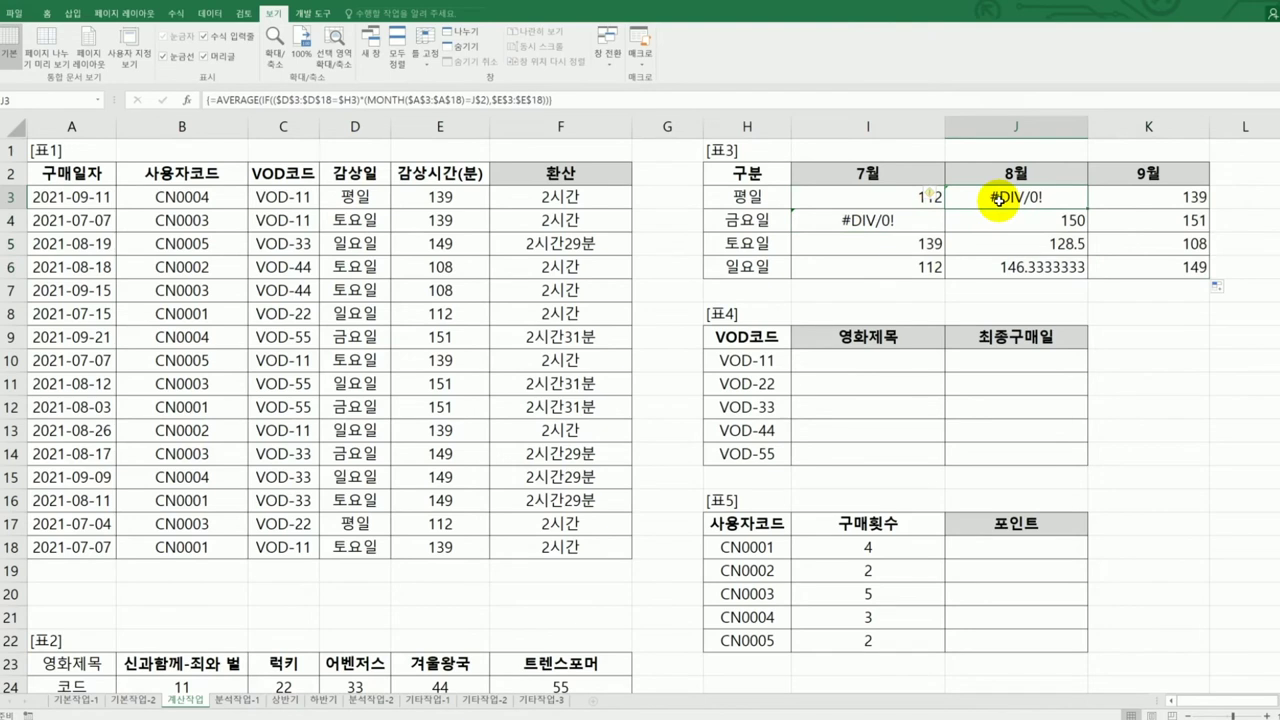
Insert the IFERROR function in front of AVERAGE in the I3 formula
left_click(859, 198)
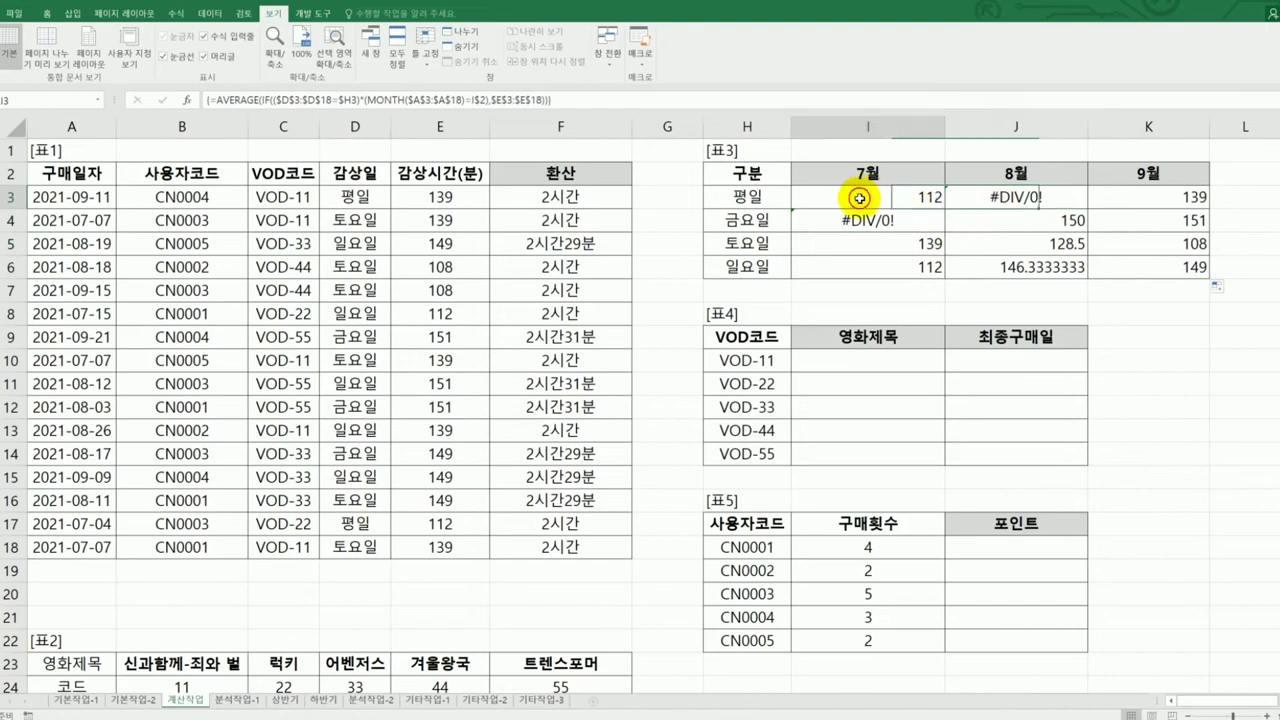
left_click(216, 100)
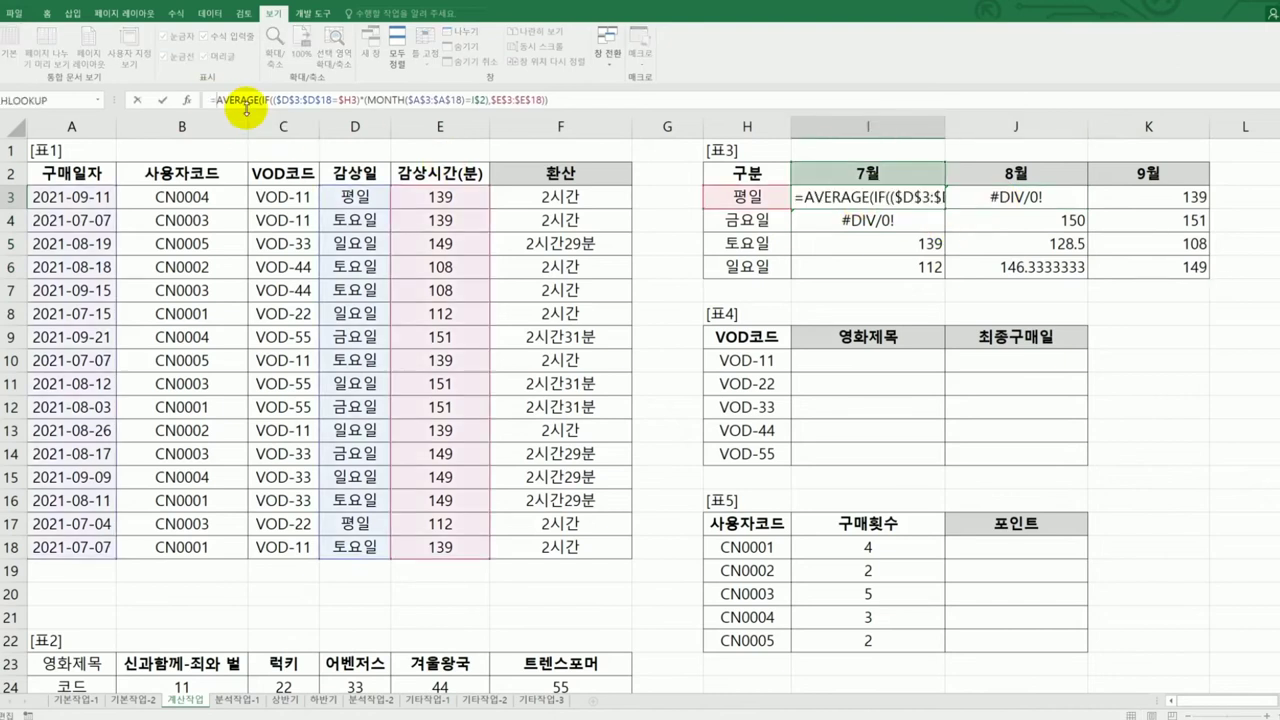
type("if")
key("Down")
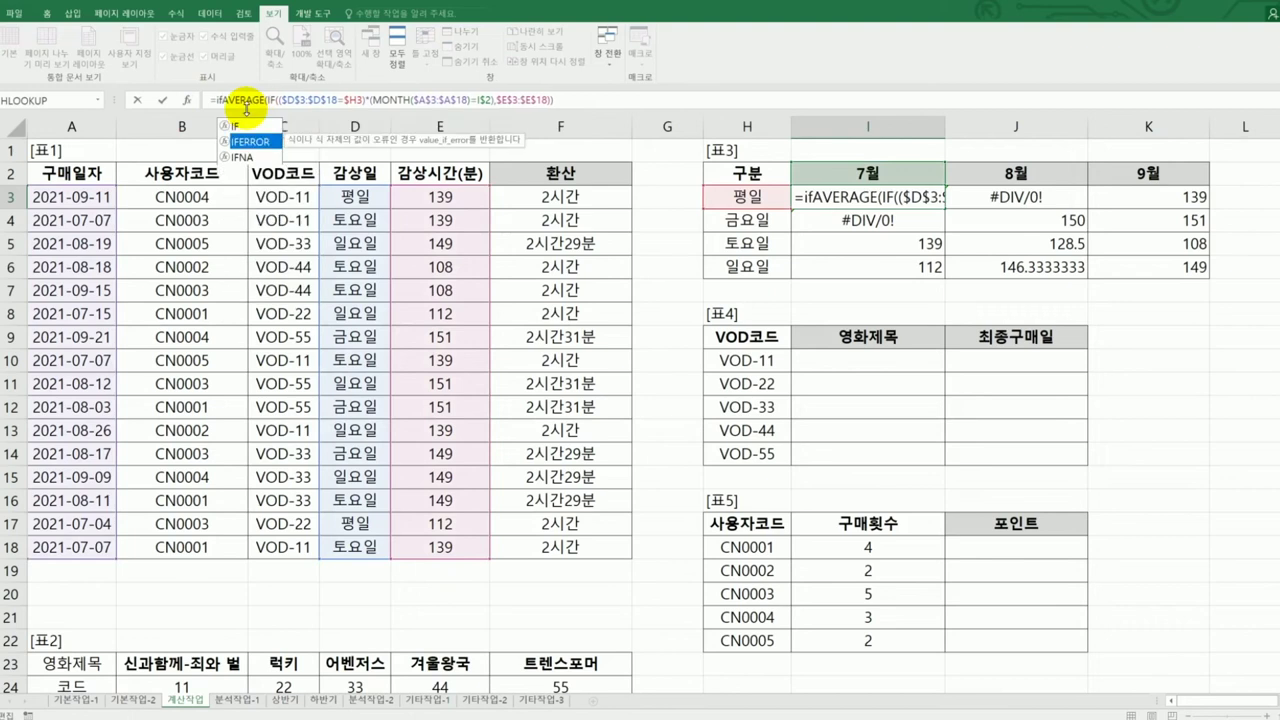
key("Tab")
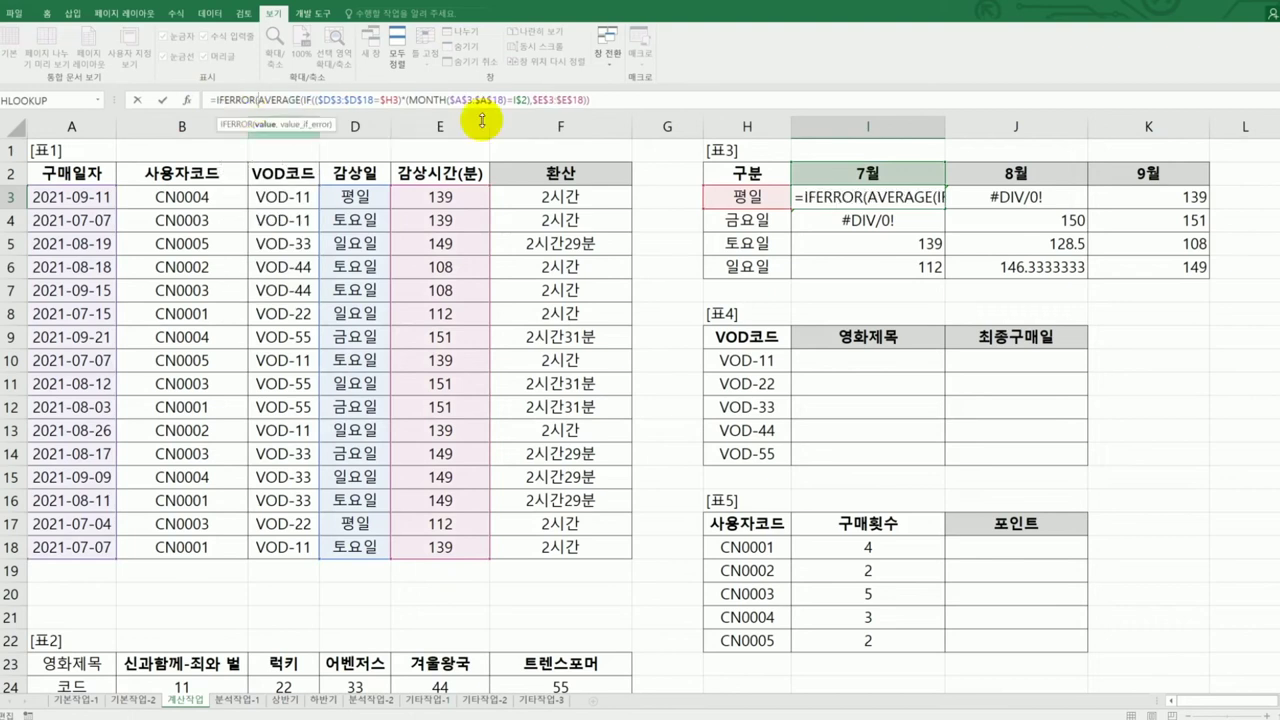
Close IFERROR with "" as the error value, enter it as an array formula and fill it from I3 across I3:K6
left_click(622, 96)
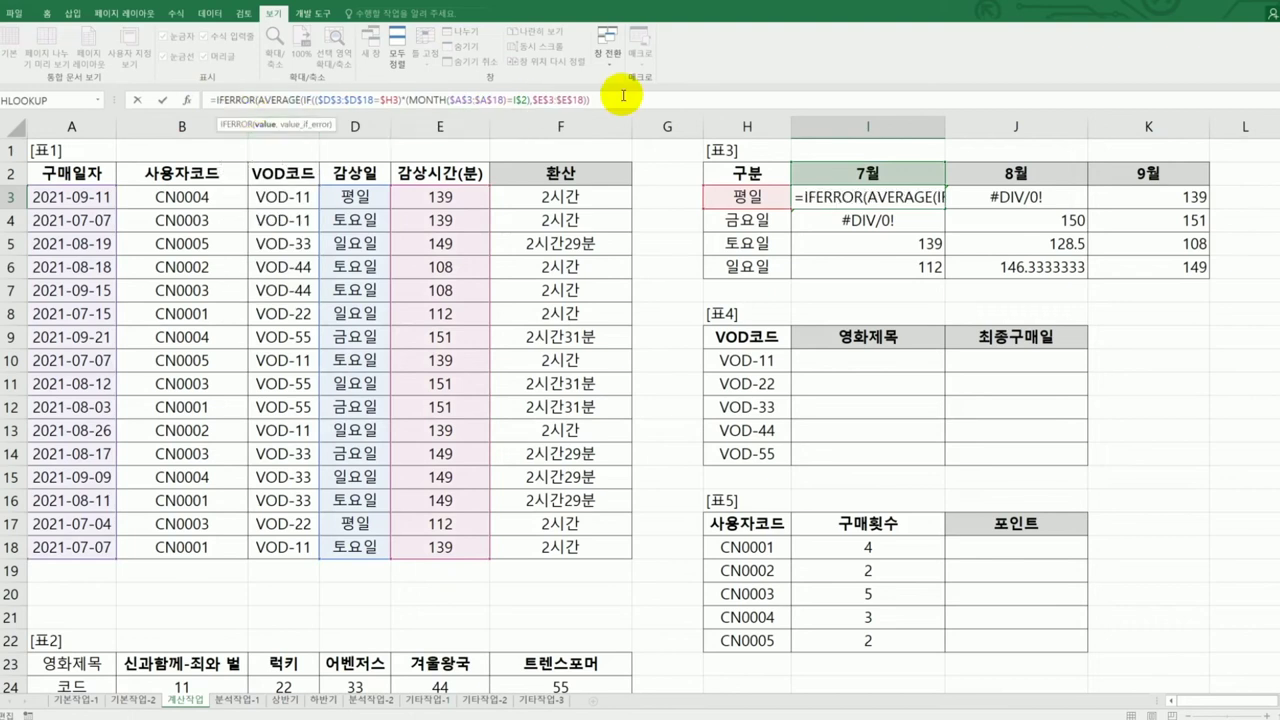
type(",")
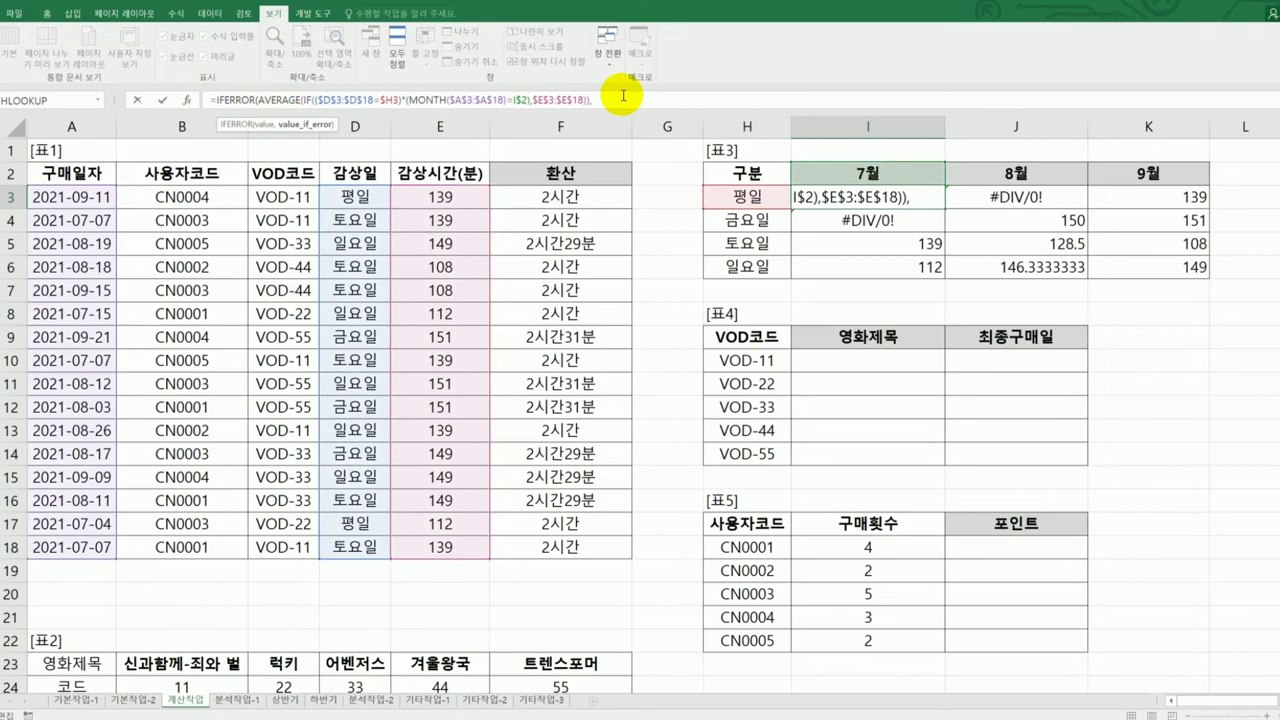
type("\"\"")
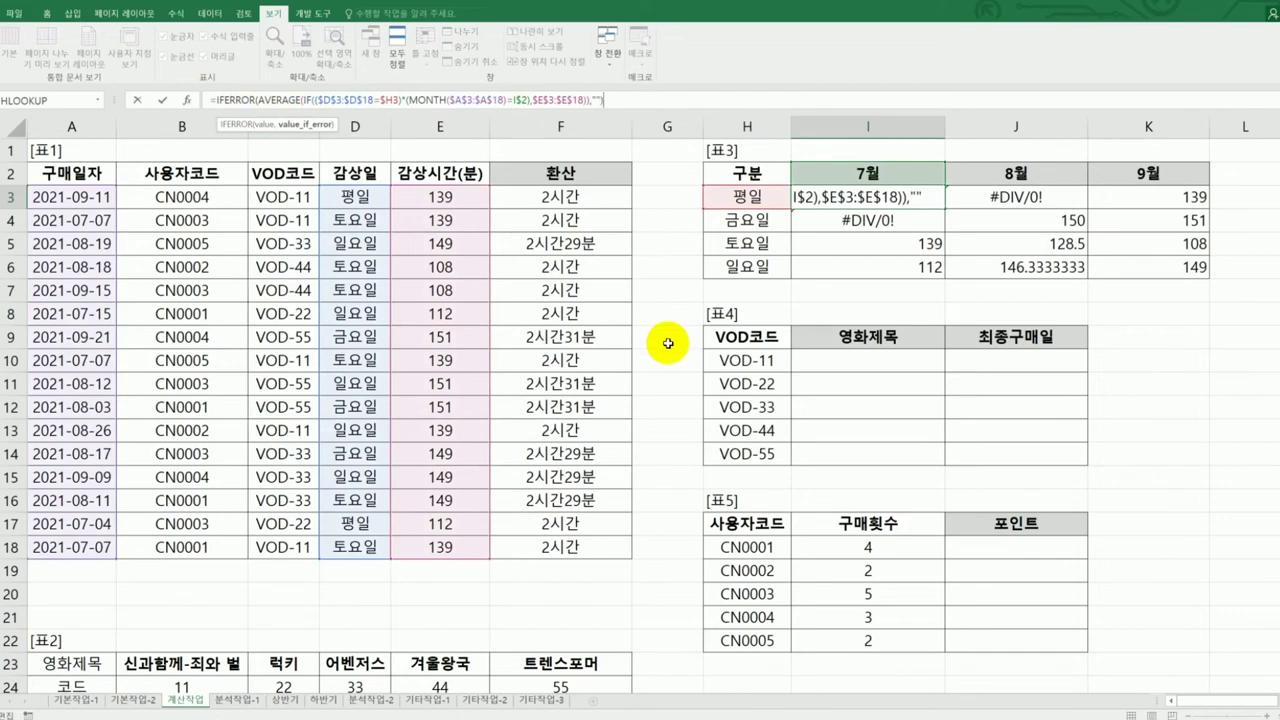
type(")")
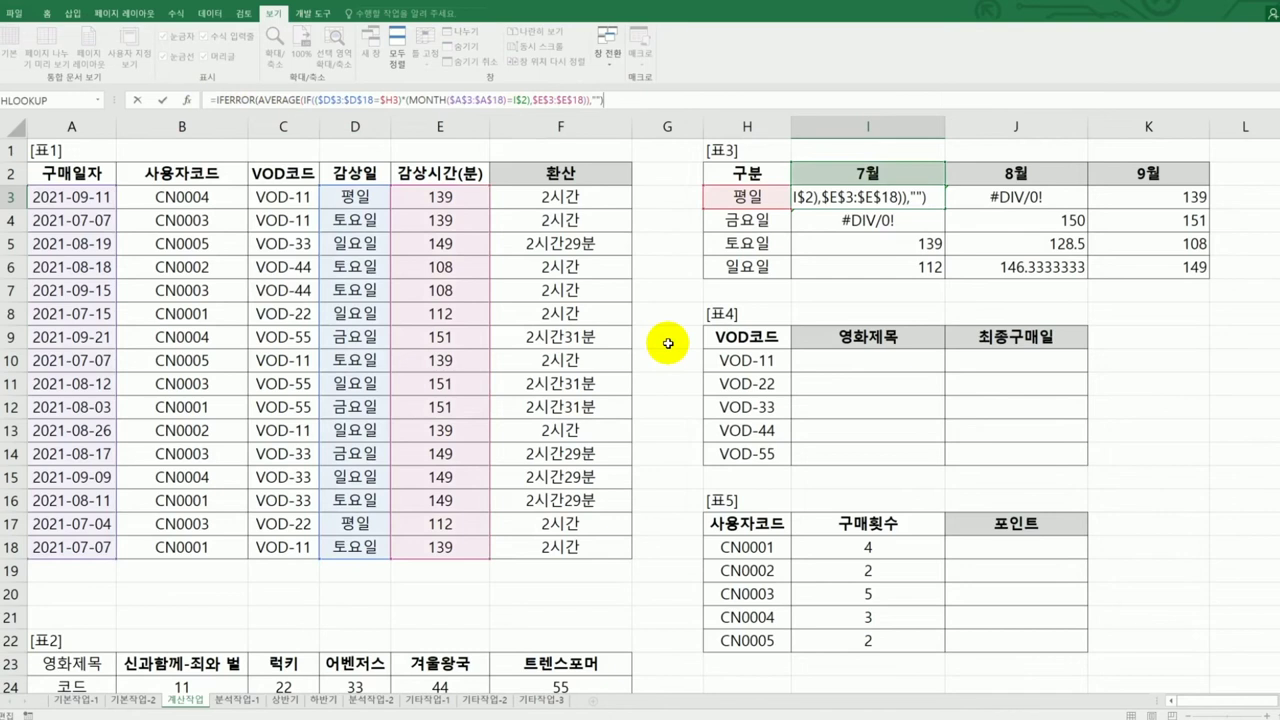
key("ctrl+shift+Return")
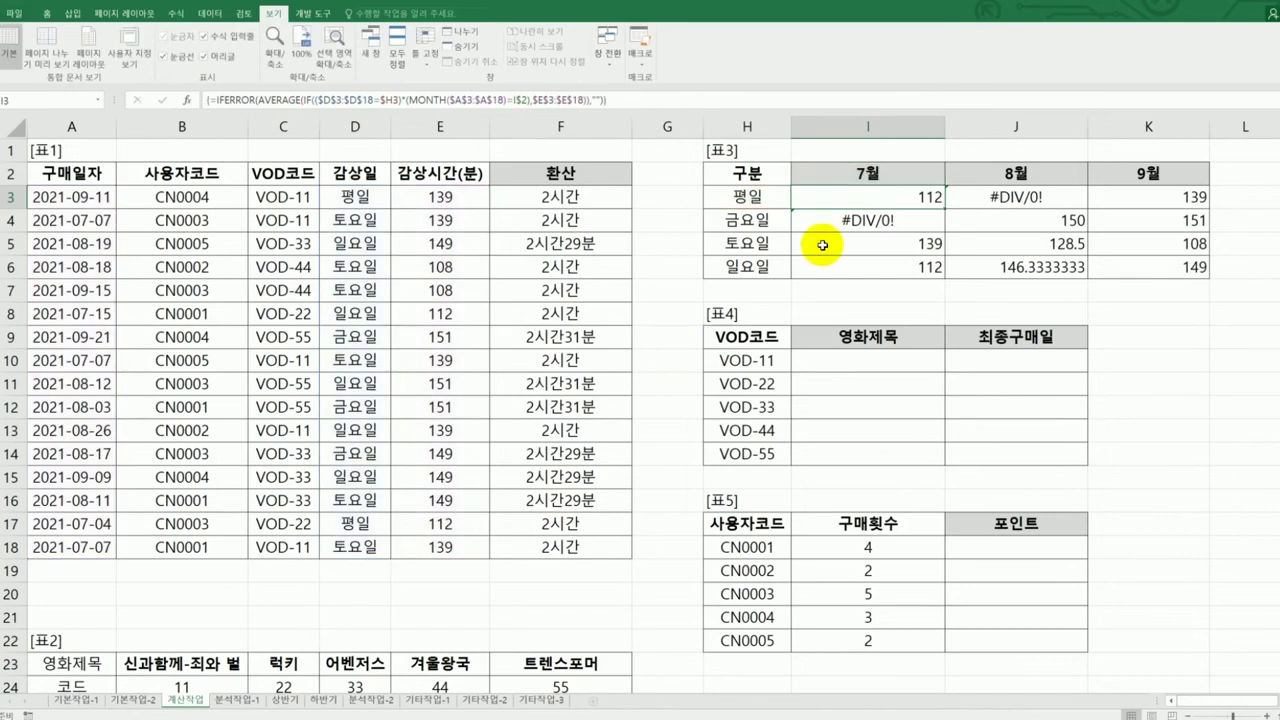
mouse_move(945, 210)
left_mouse_down()
mouse_move(943, 278)
mouse_move(1174, 284)
left_mouse_up()
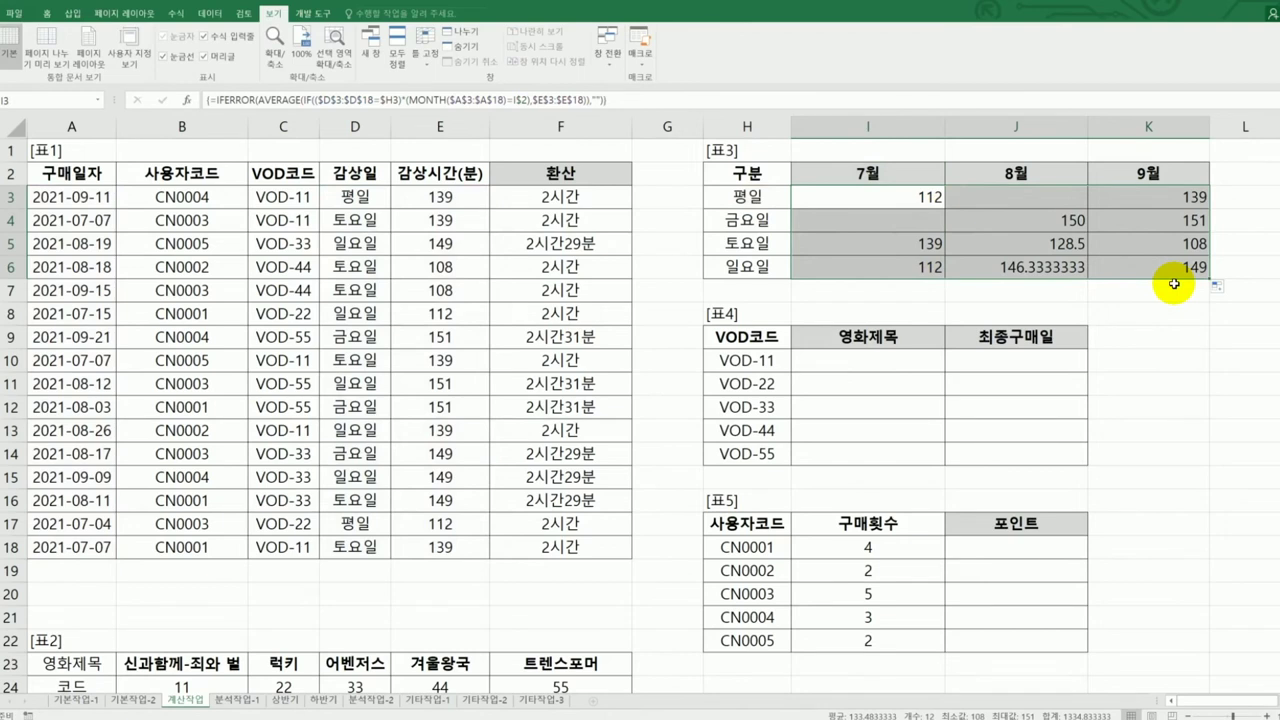
Examine the VOD코드 entries and empty 영화제목 cells of [표4] alongside the 영화제목 and 코드 rows of [표2]
left_click(857, 368)
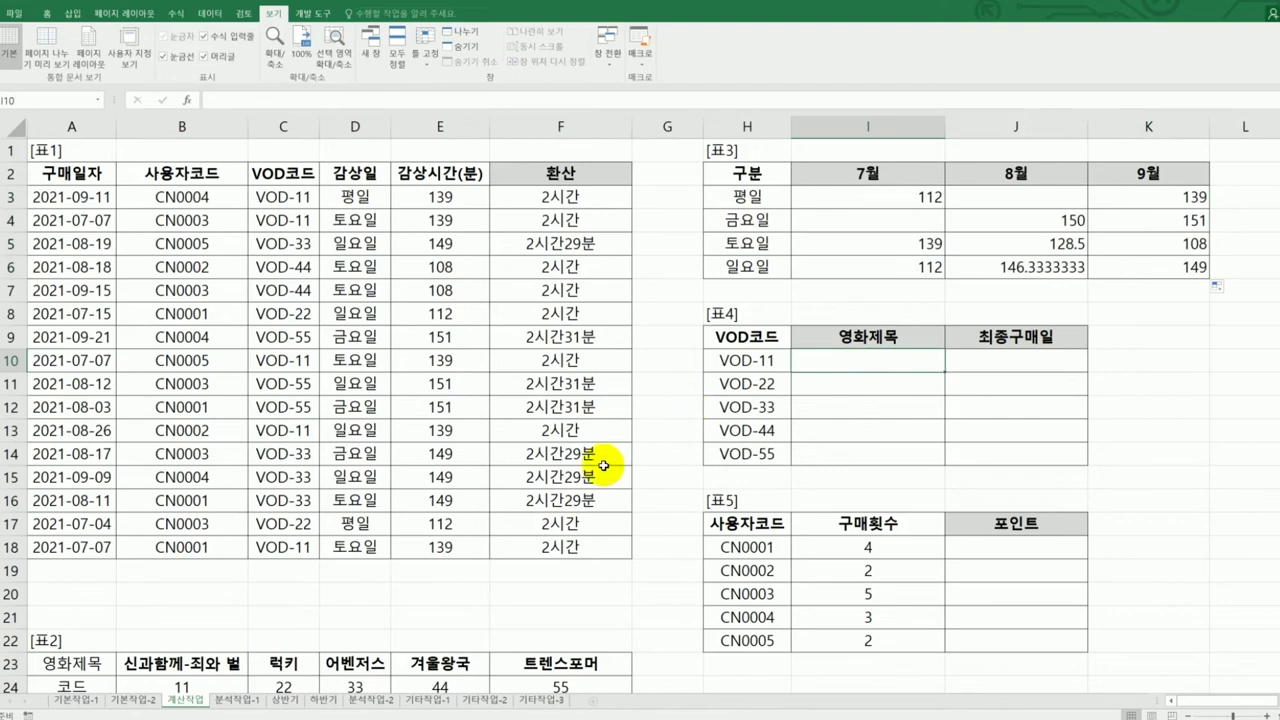
scroll(563, 499, "down", 3)
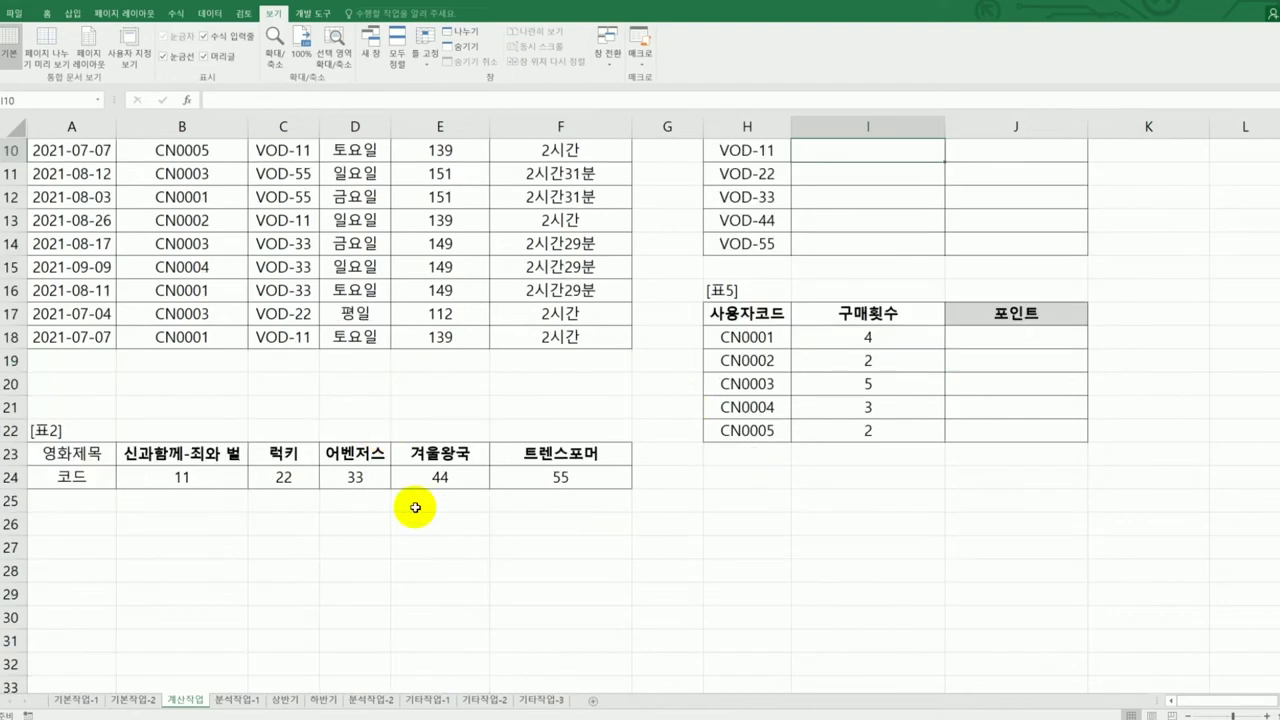
scroll(700, 533, "up", 3)
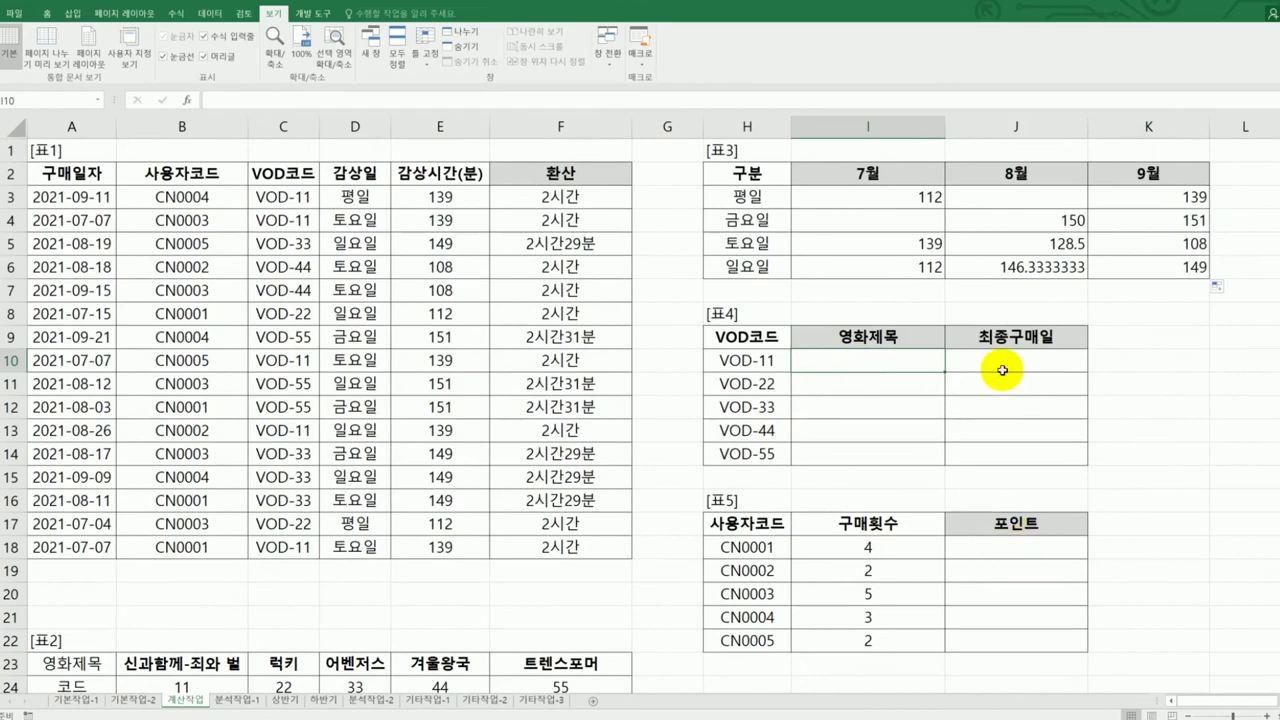
left_click(763, 358)
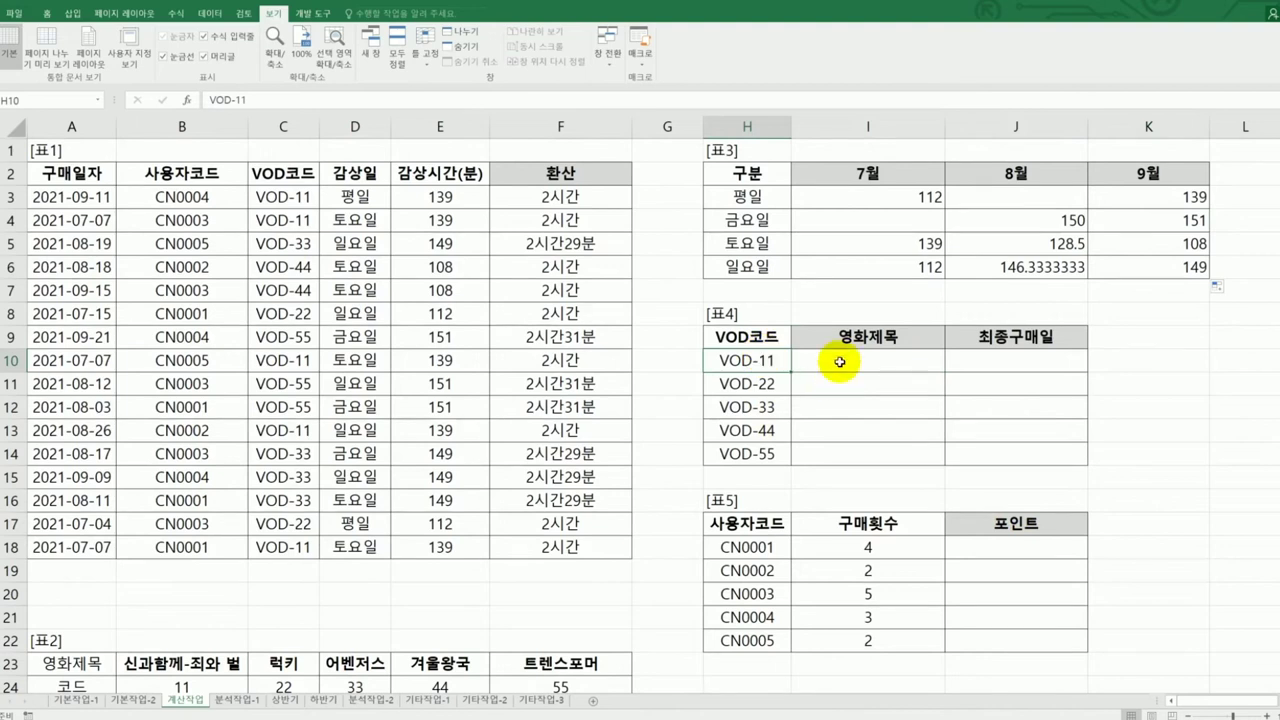
Compare the VOD코드 in H10 with the 코드 cells B24:F24 and the 영화제목 cells B23:F23 of [표2]
left_click_drag(836, 356, 842, 457)
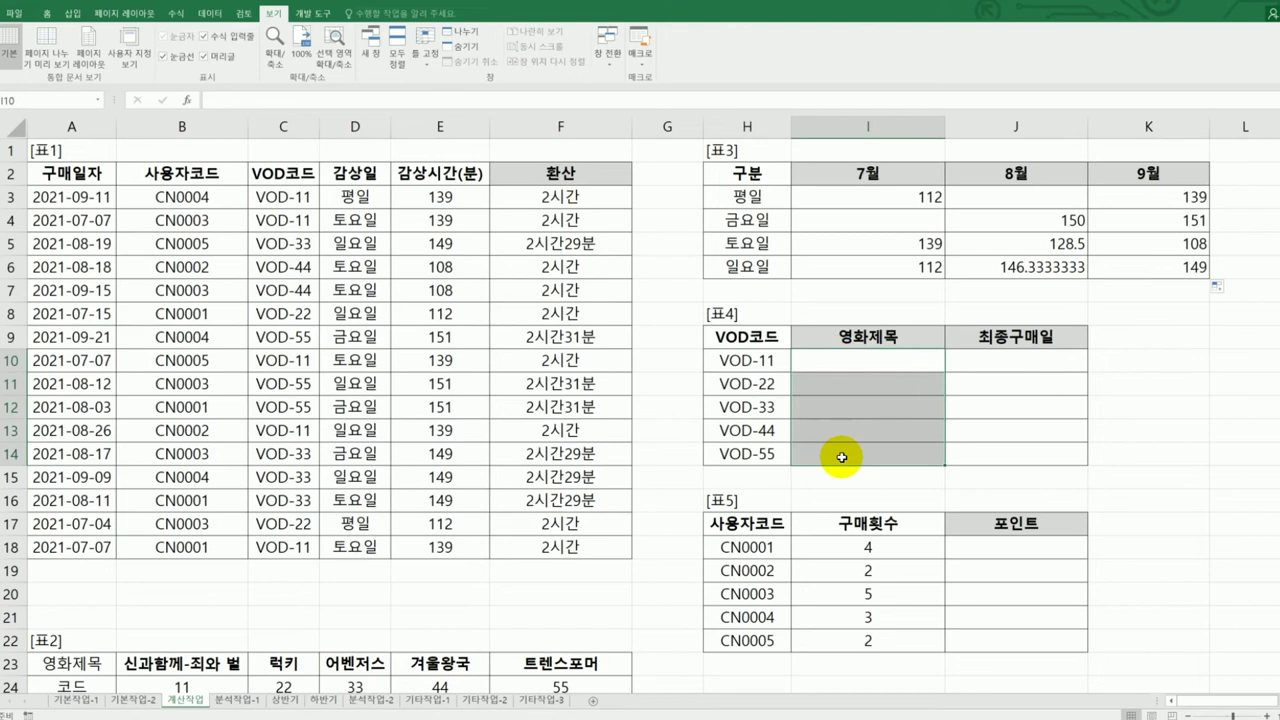
scroll(842, 457, "down", 2)
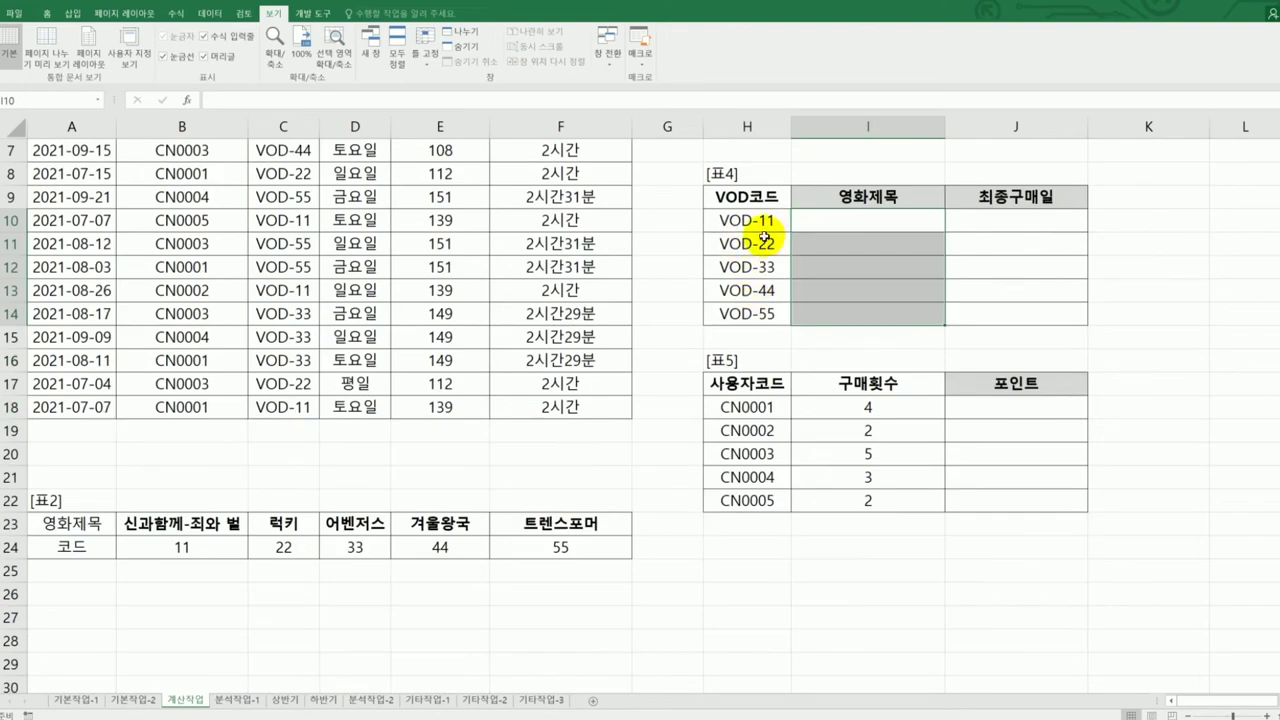
left_click(177, 549)
left_click(763, 221)
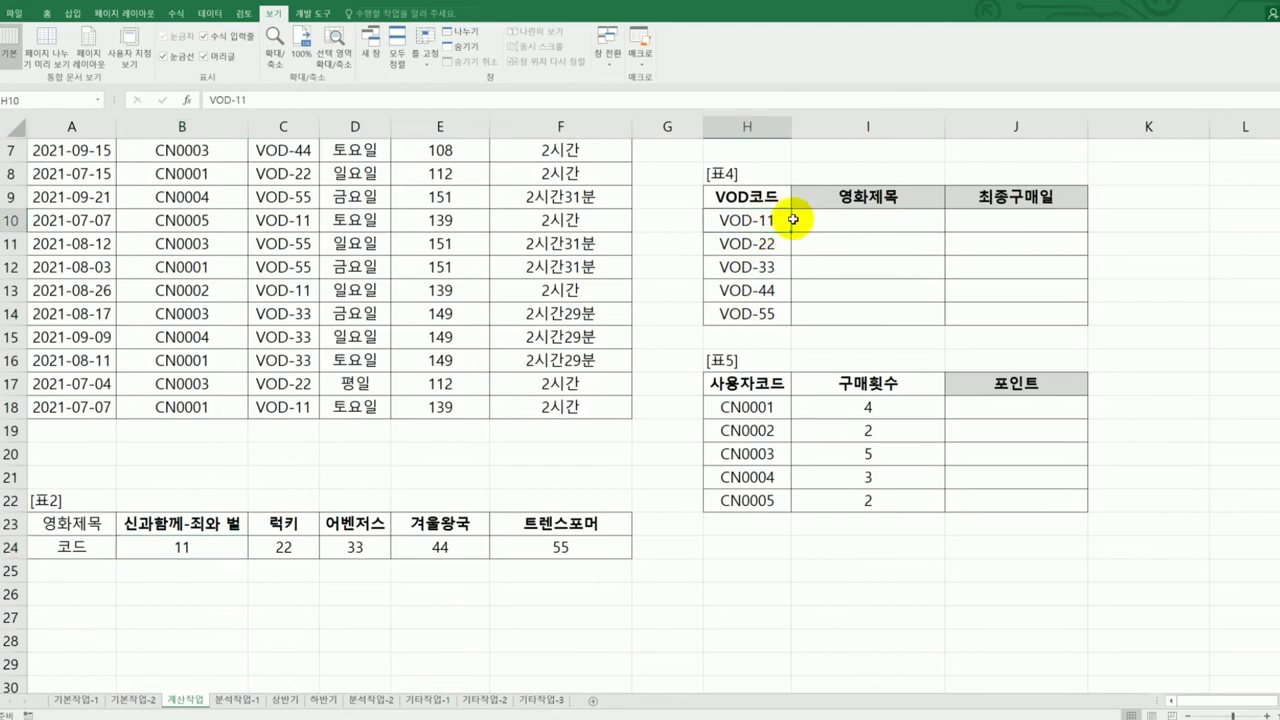
left_click_drag(222, 552, 530, 553)
left_click_drag(170, 518, 540, 525)
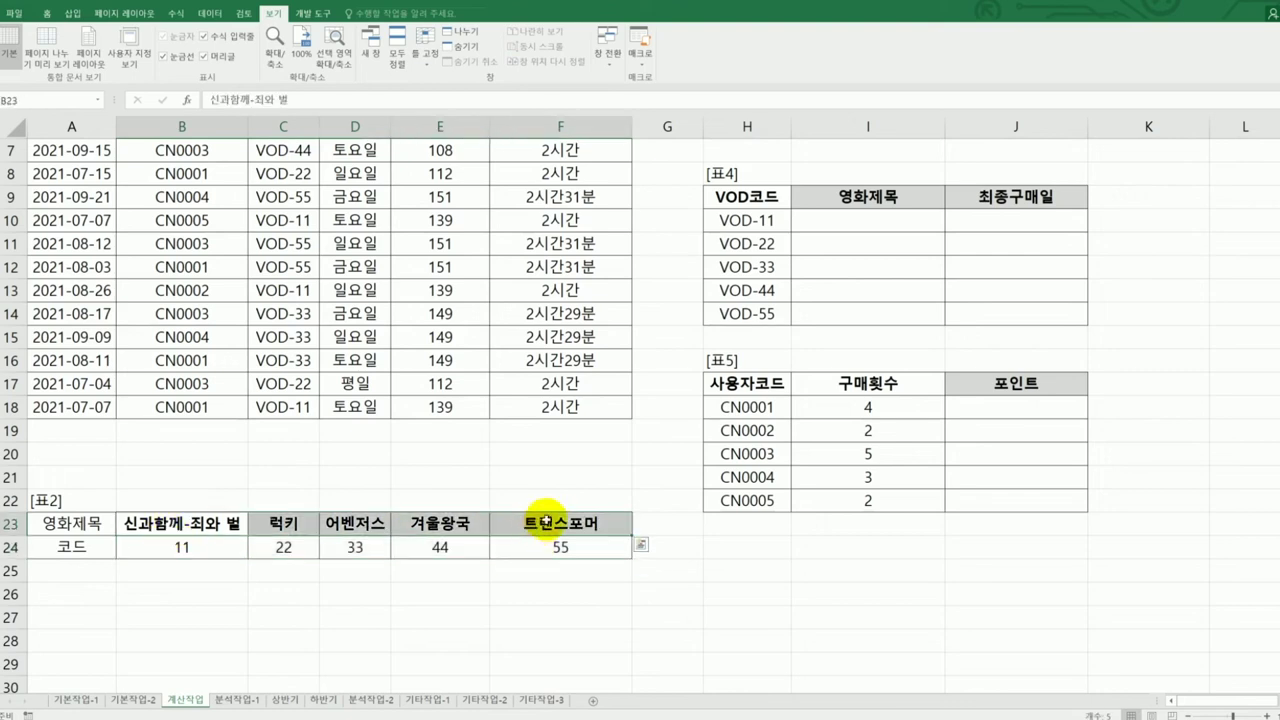
left_click(819, 227)
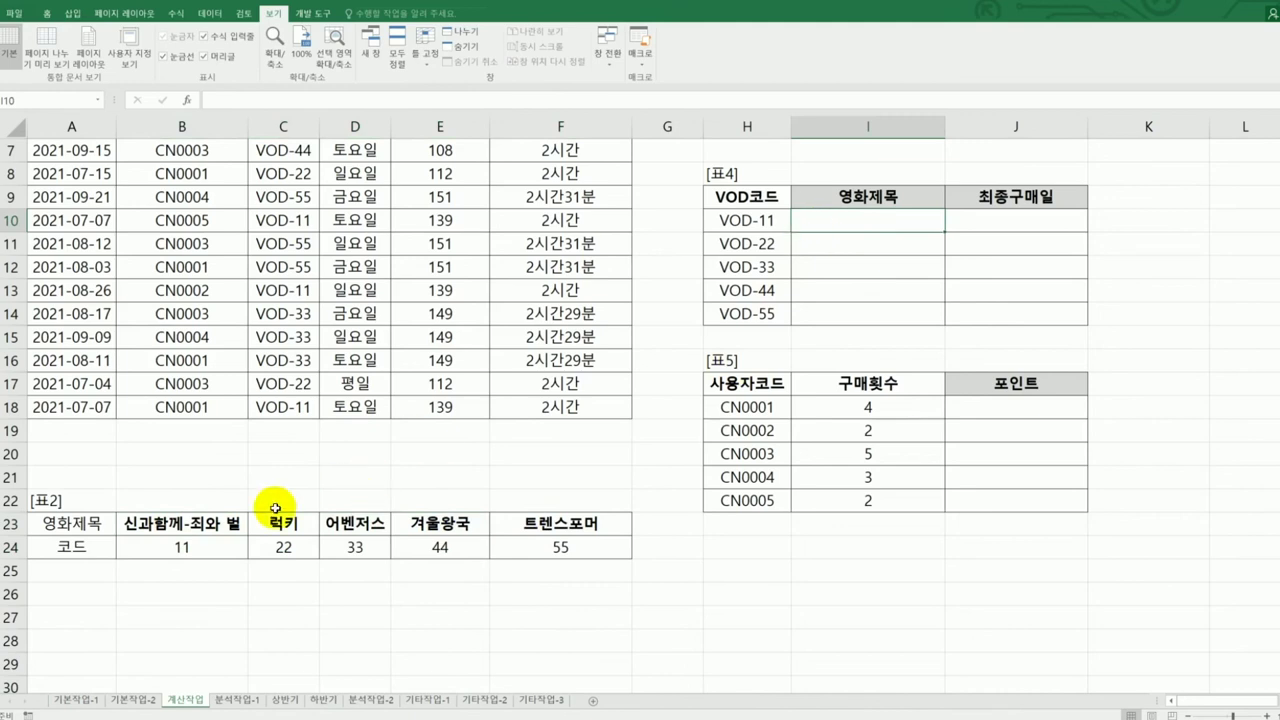
left_click_drag(208, 530, 577, 524)
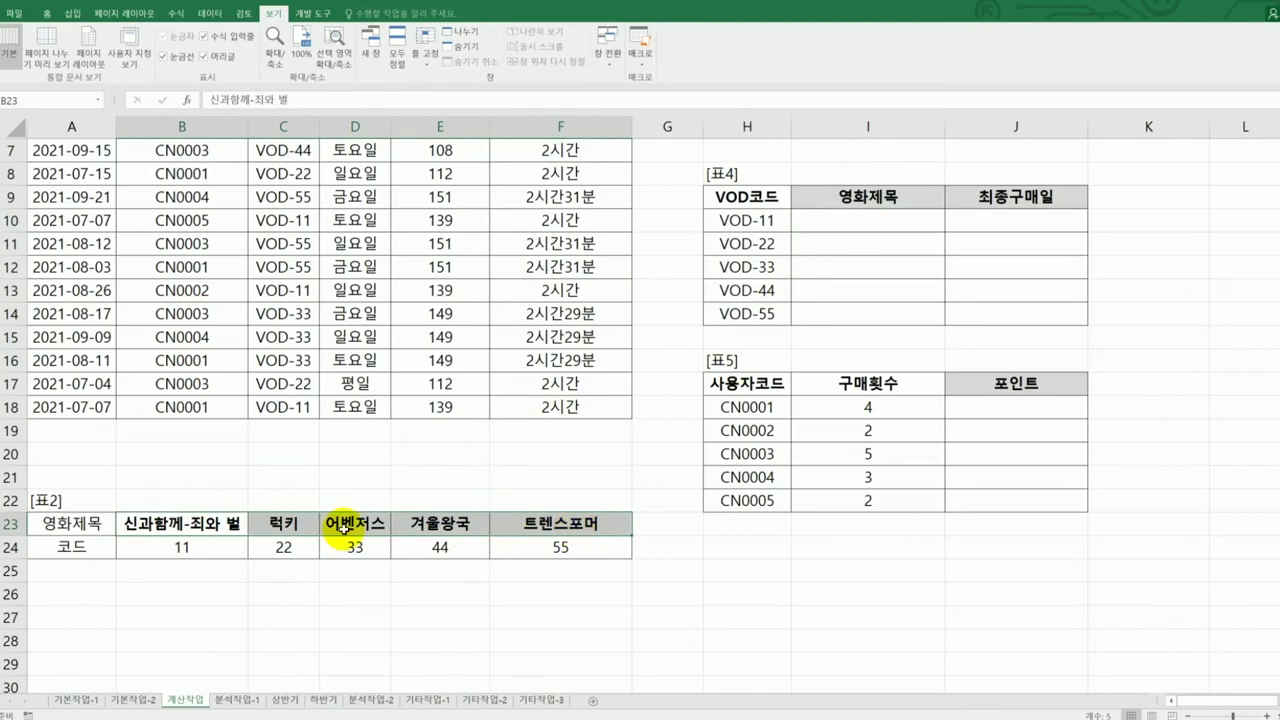
left_click_drag(185, 527, 506, 543)
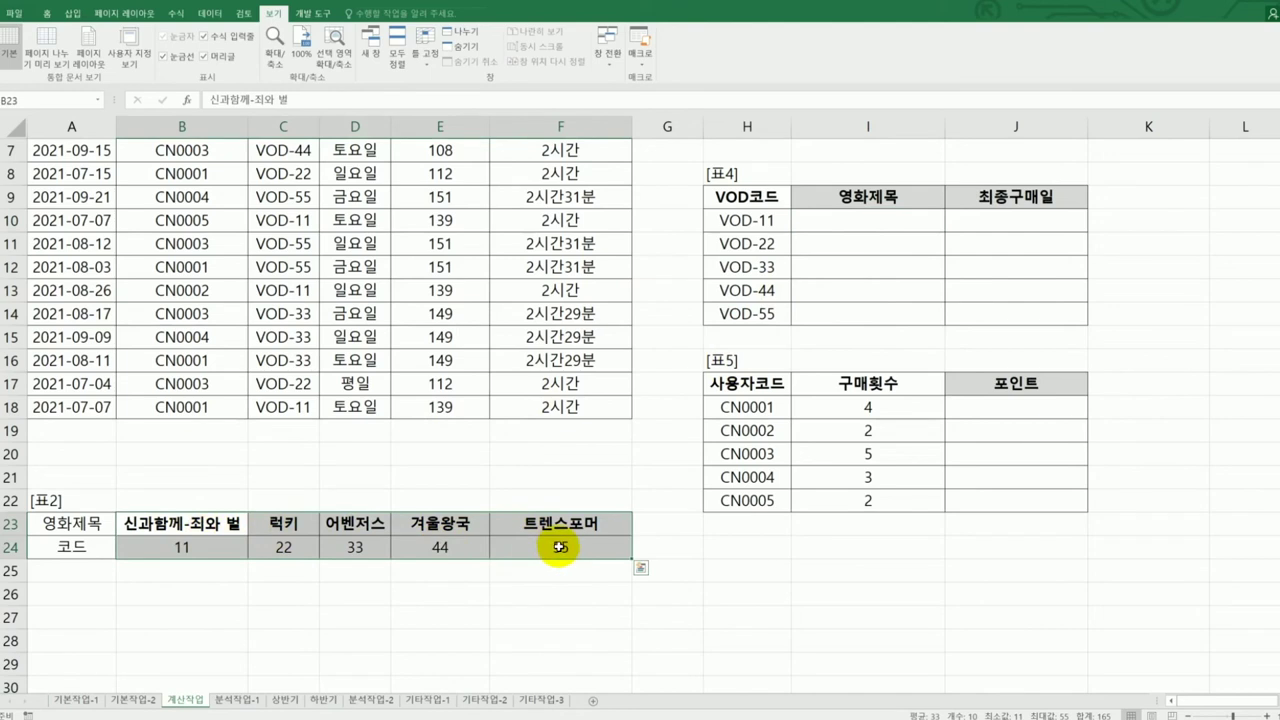
Enter =RIGHT(H10,2) in I10 to extract the code digits and fill it down through I14
left_click(822, 218)
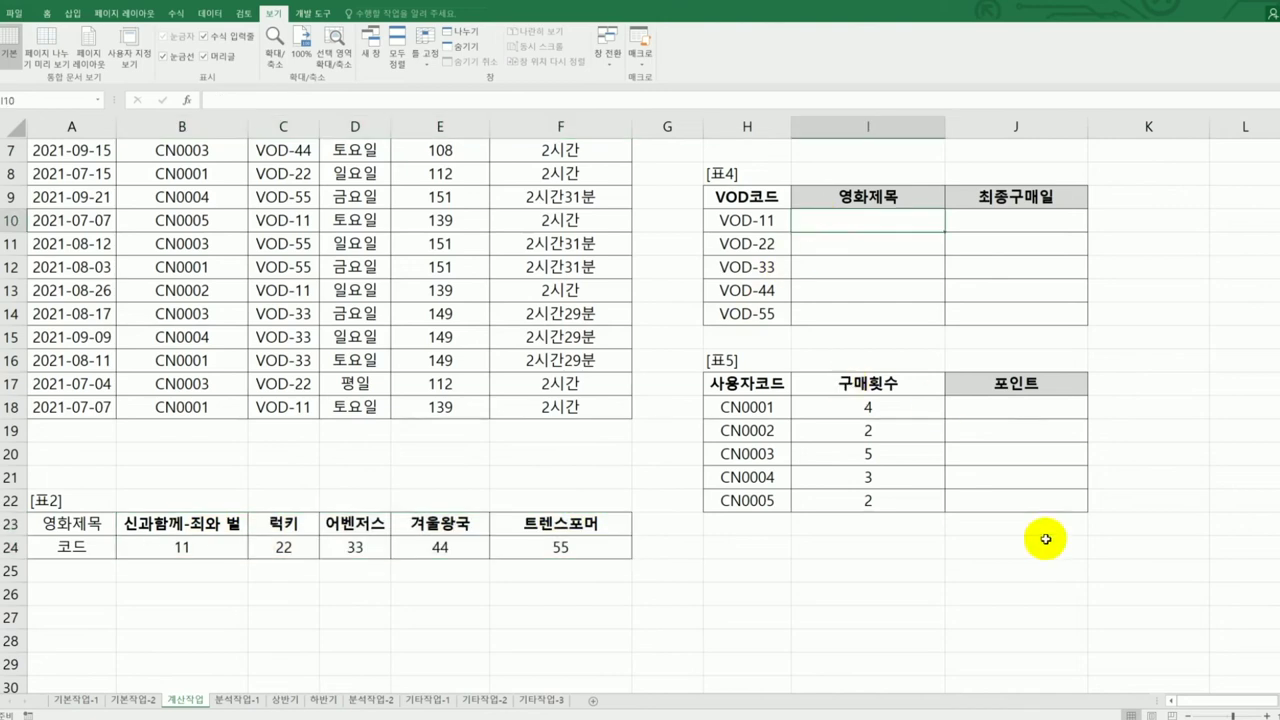
type("=ri")
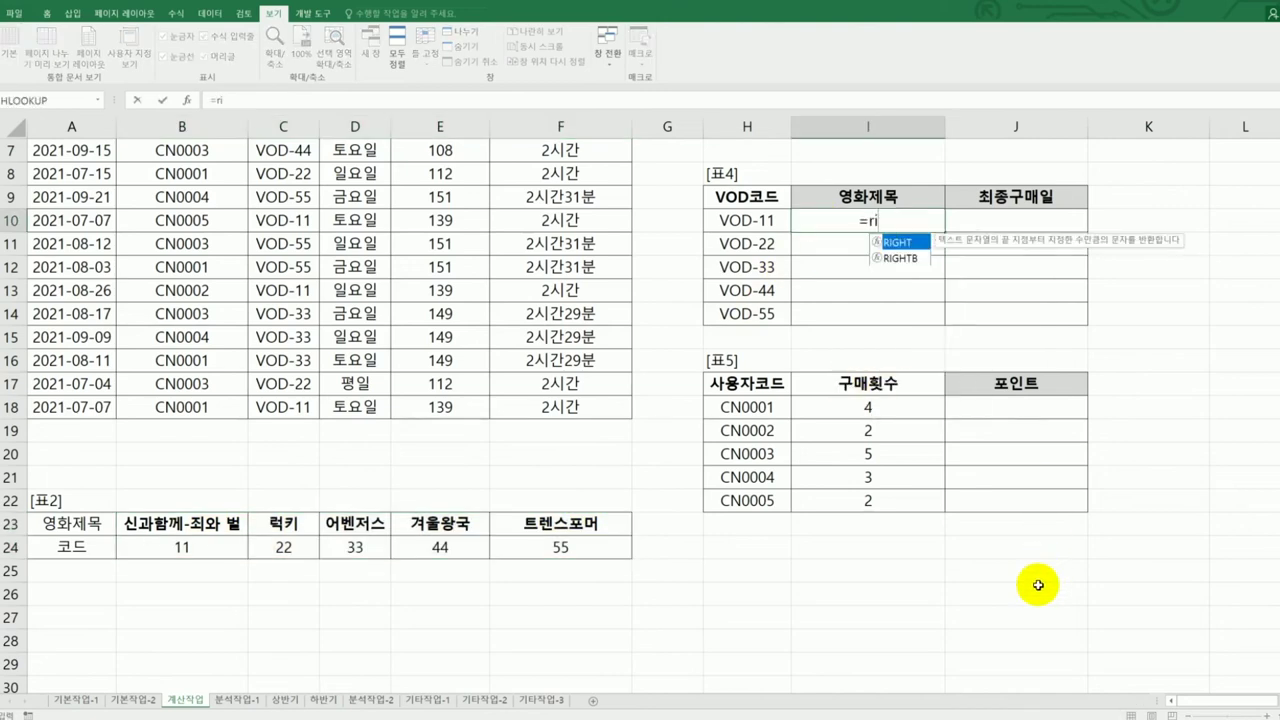
key("Tab")
left_click(769, 228)
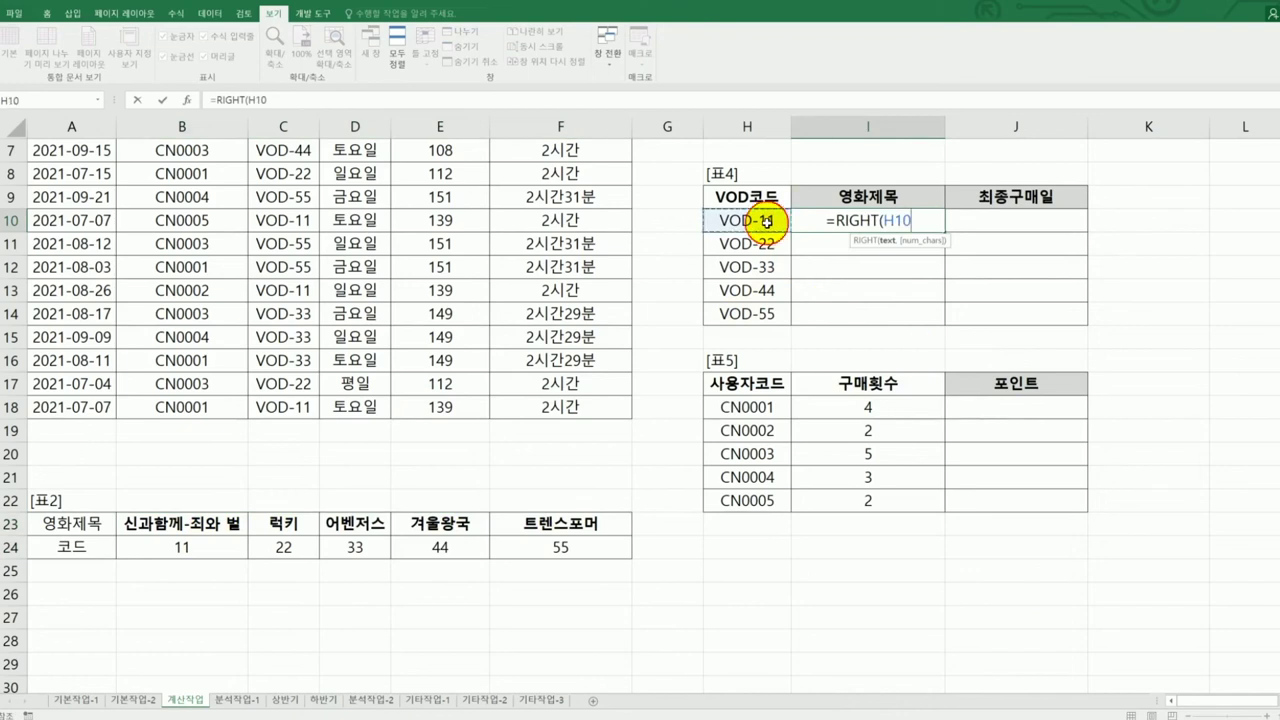
type(",")
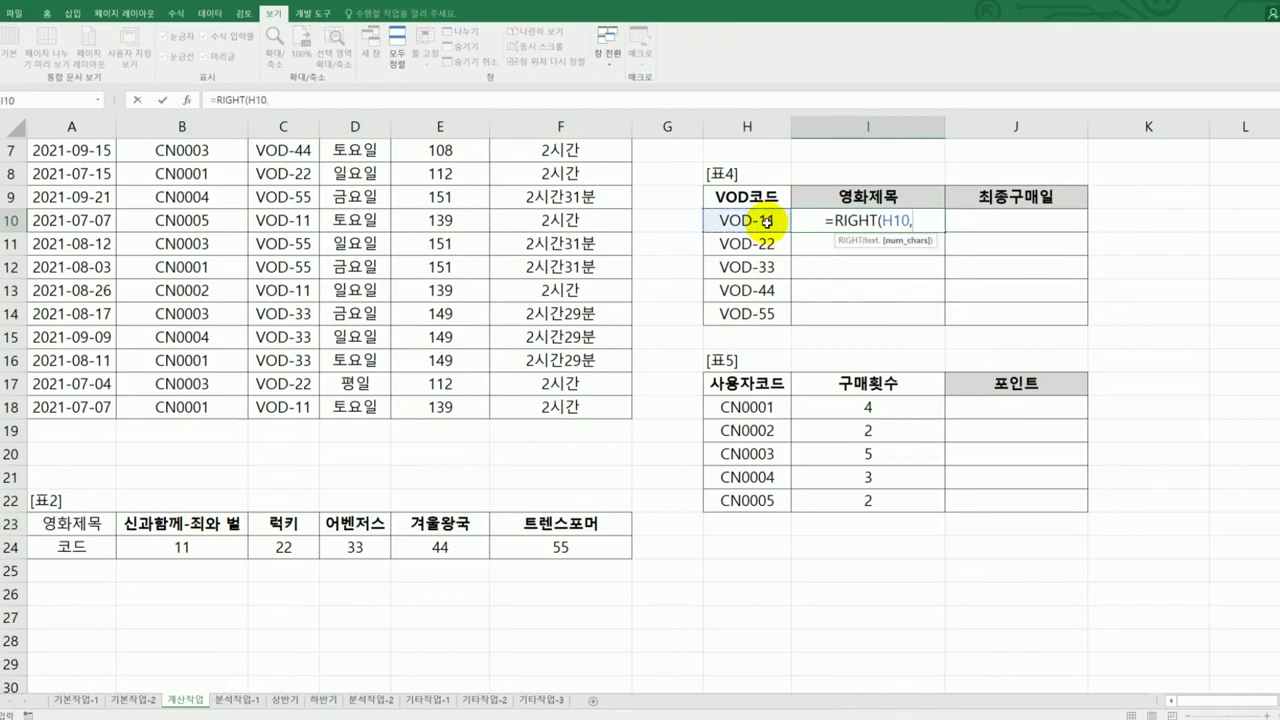
type("2)")
key("Return")
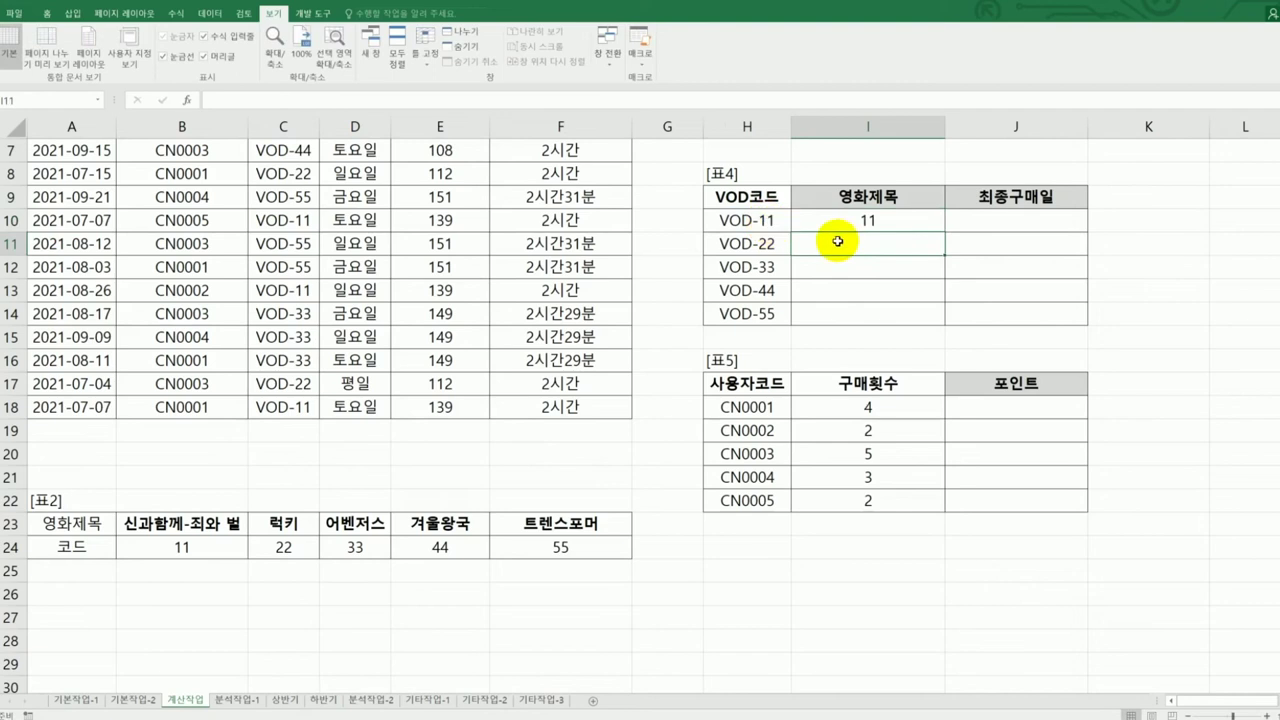
left_click(909, 222)
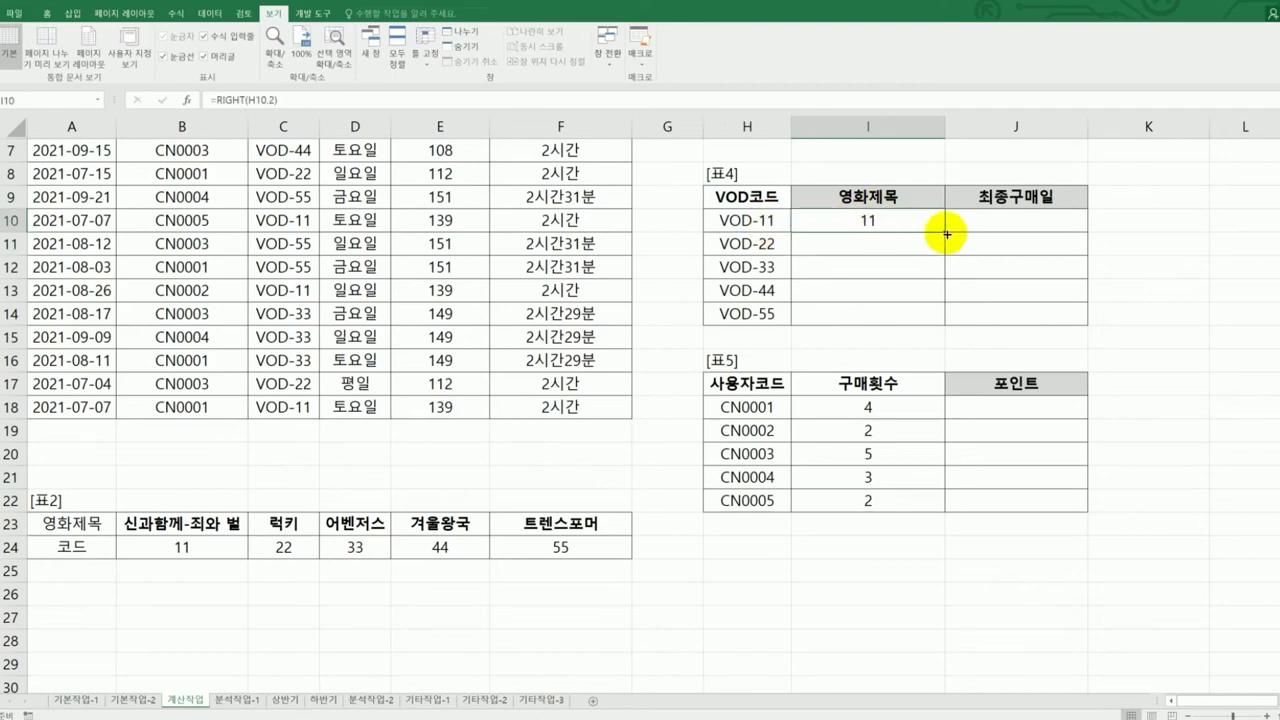
left_click_drag(944, 233, 935, 323)
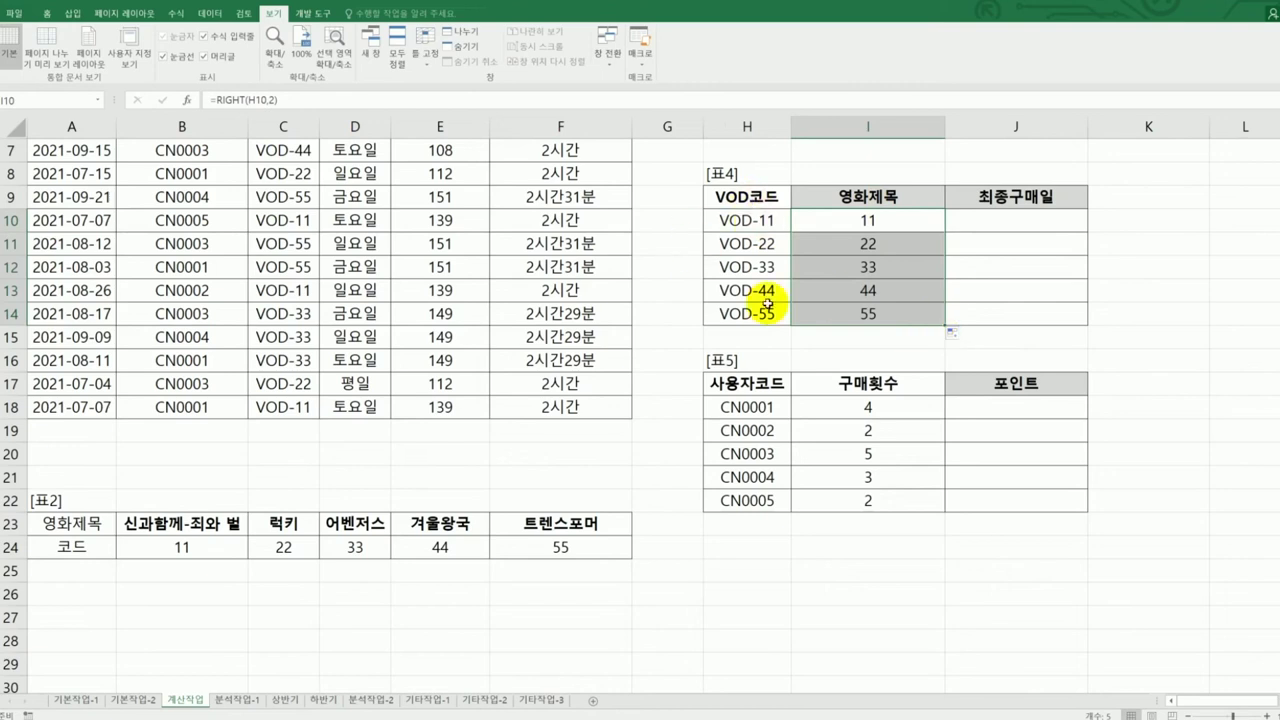
Check the number format of the codes in B24:F24 and compare them with the RIGHT results in I10:I14
left_click(872, 221)
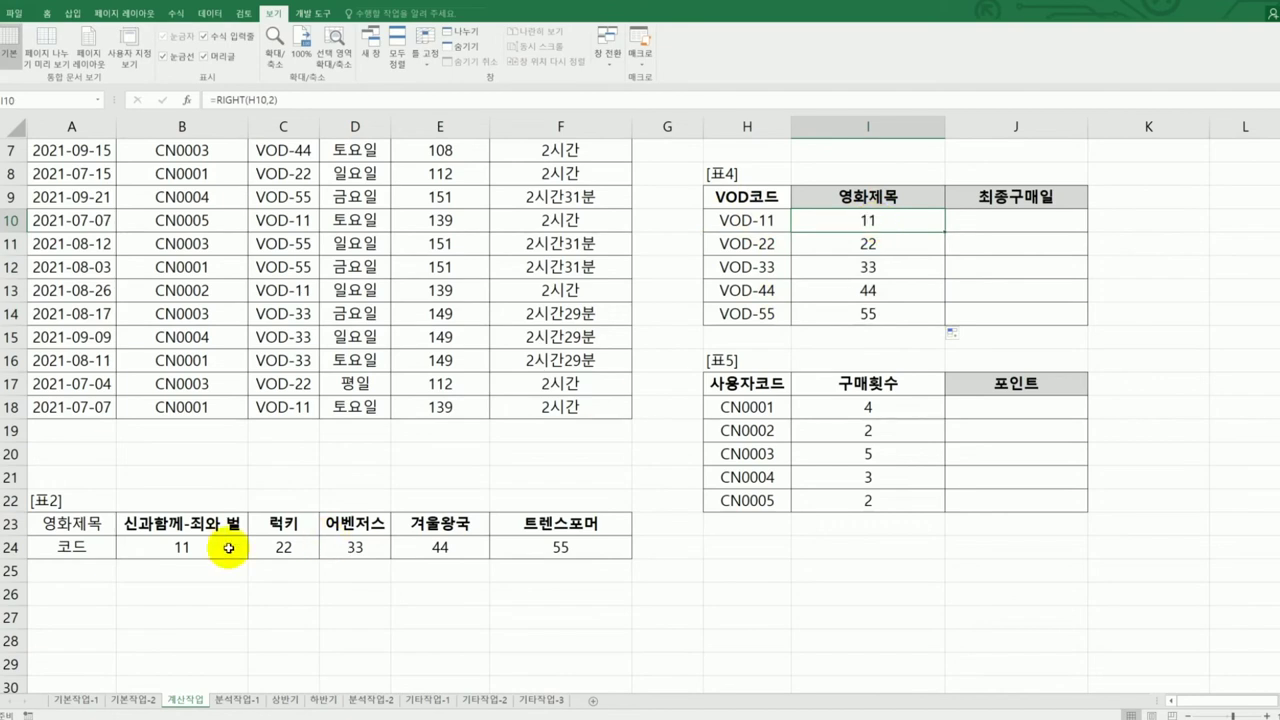
left_click_drag(228, 548, 561, 544)
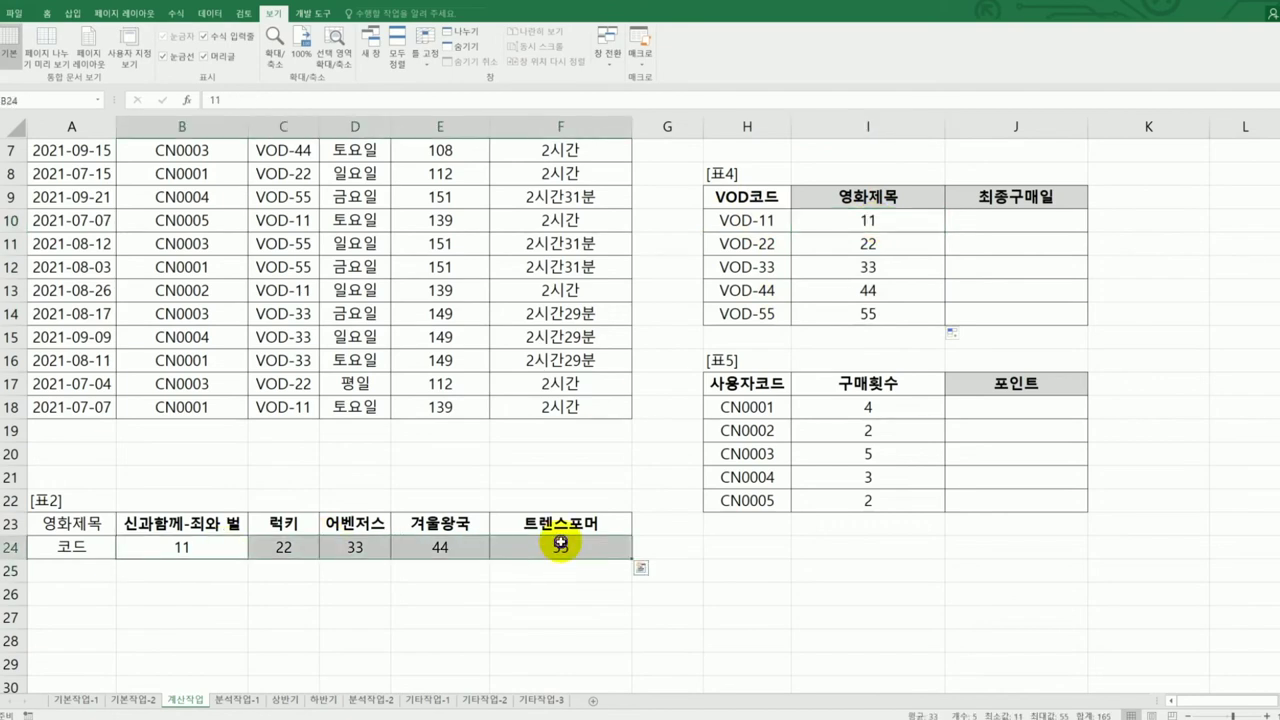
right_click(561, 545)
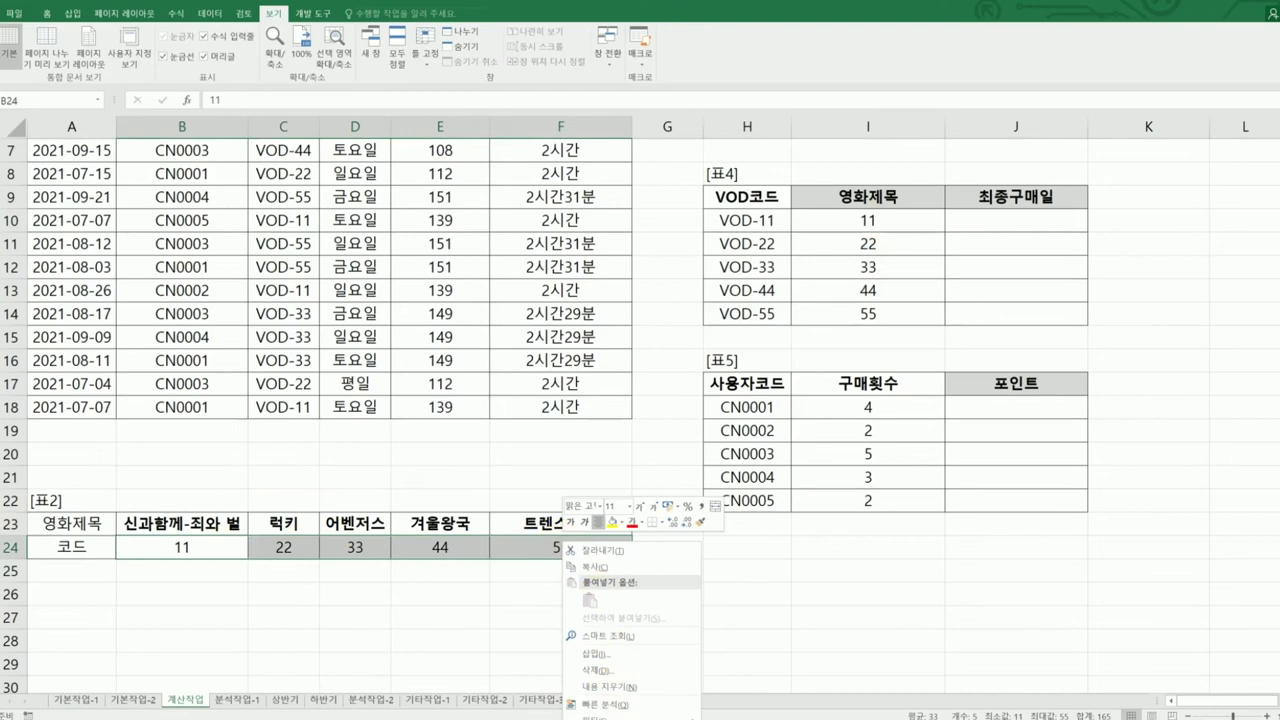
key("ctrl+1")
left_click_drag(566, 566, 872, 157)
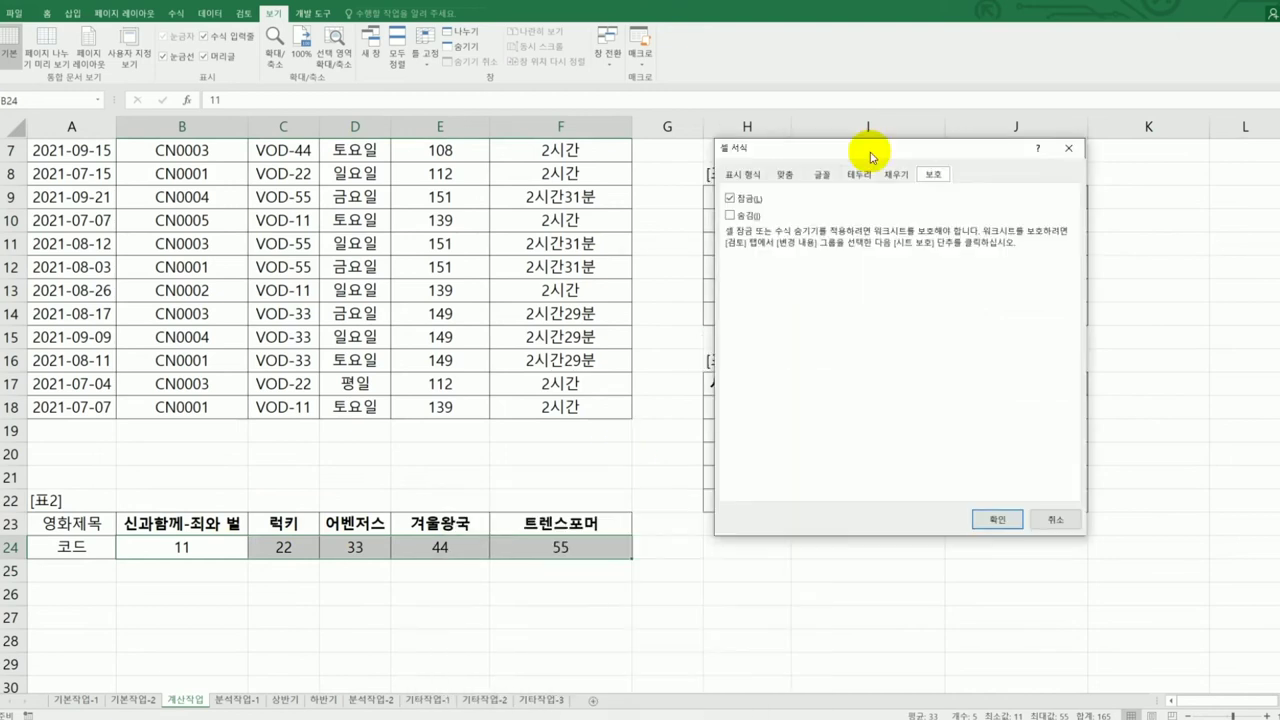
left_click(728, 173)
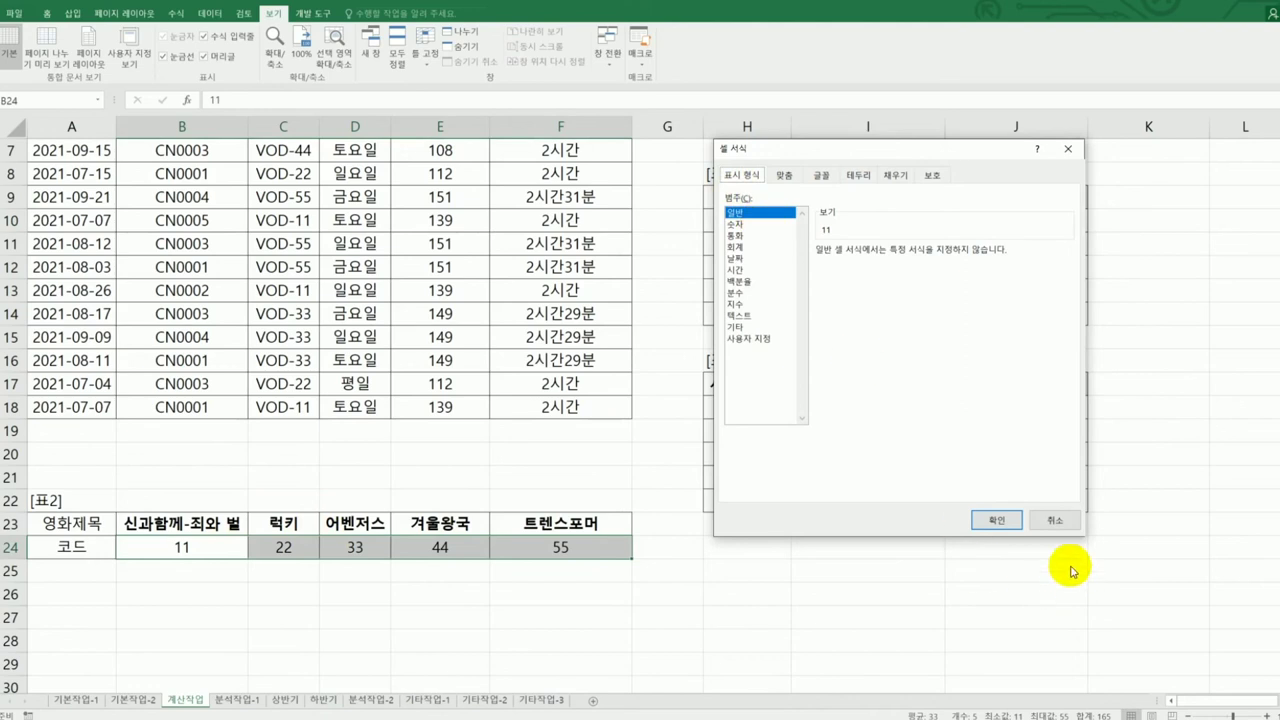
left_click(1062, 522)
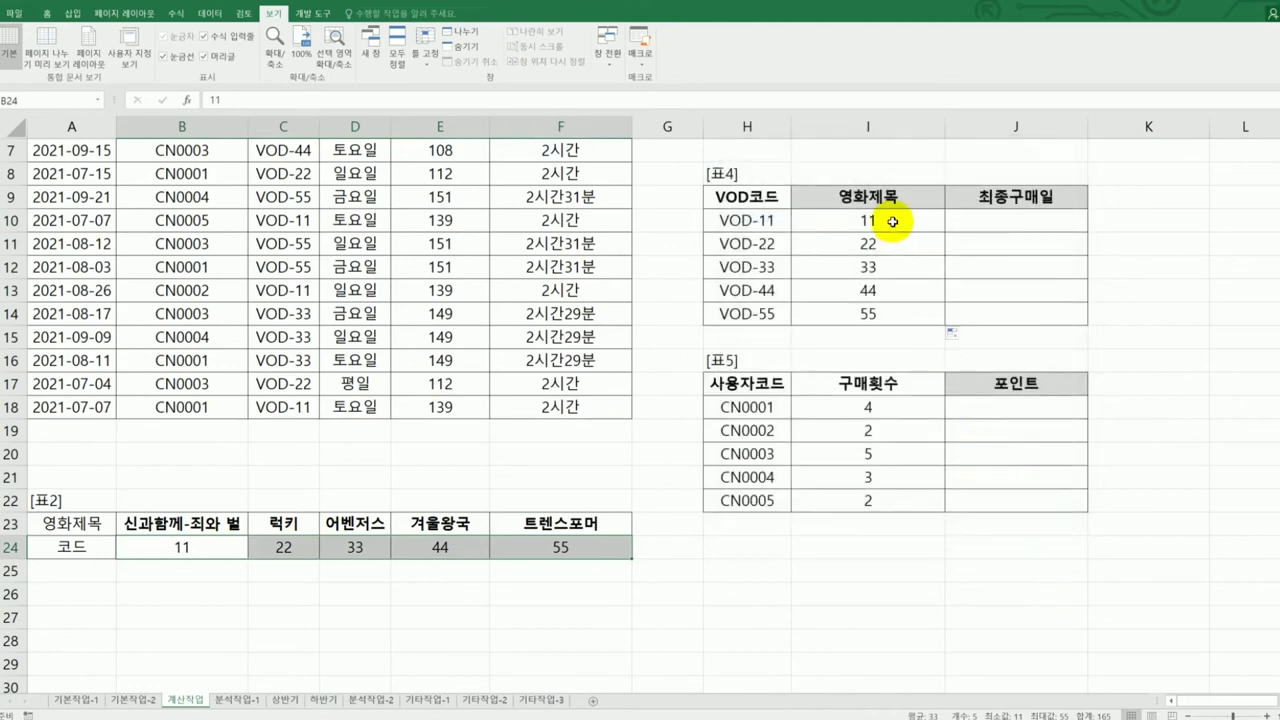
left_click_drag(891, 220, 889, 313)
Insert the LOOKUP function in front of RIGHT(H10,2) in the I10 formula, keeping RIGHT as its lookup value
left_click_drag(889, 313, 869, 222)
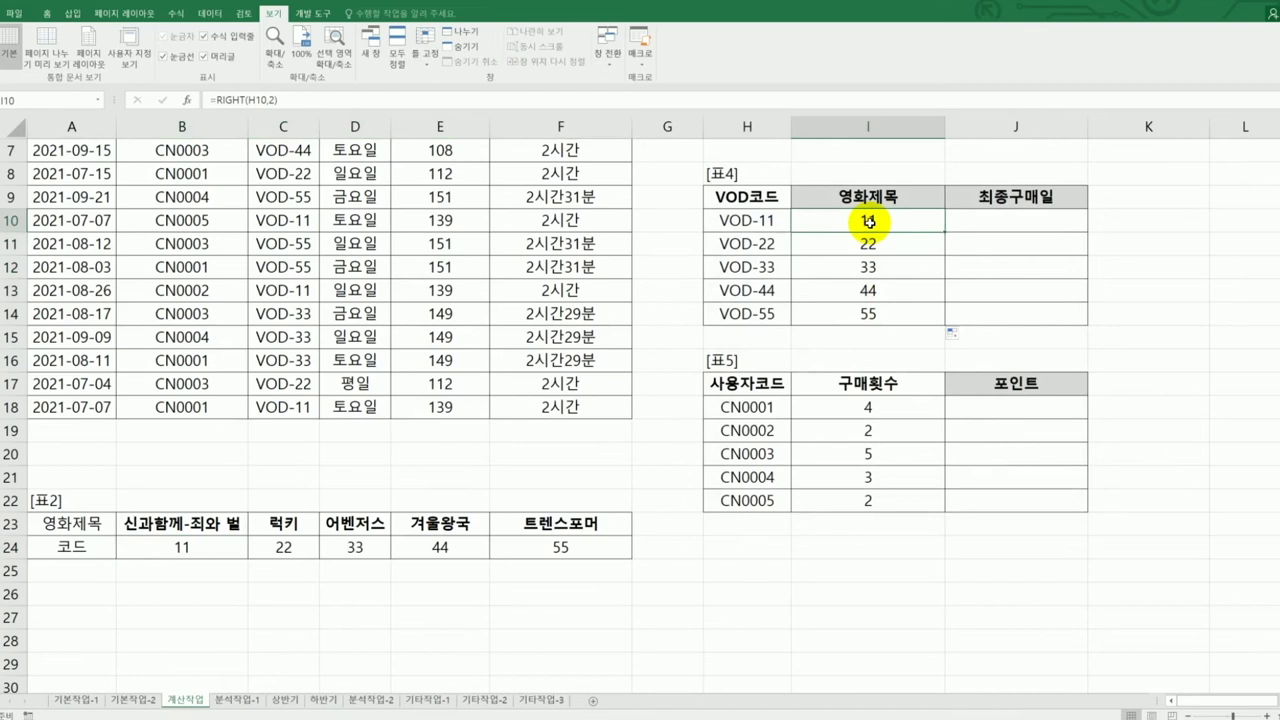
left_click(216, 100)
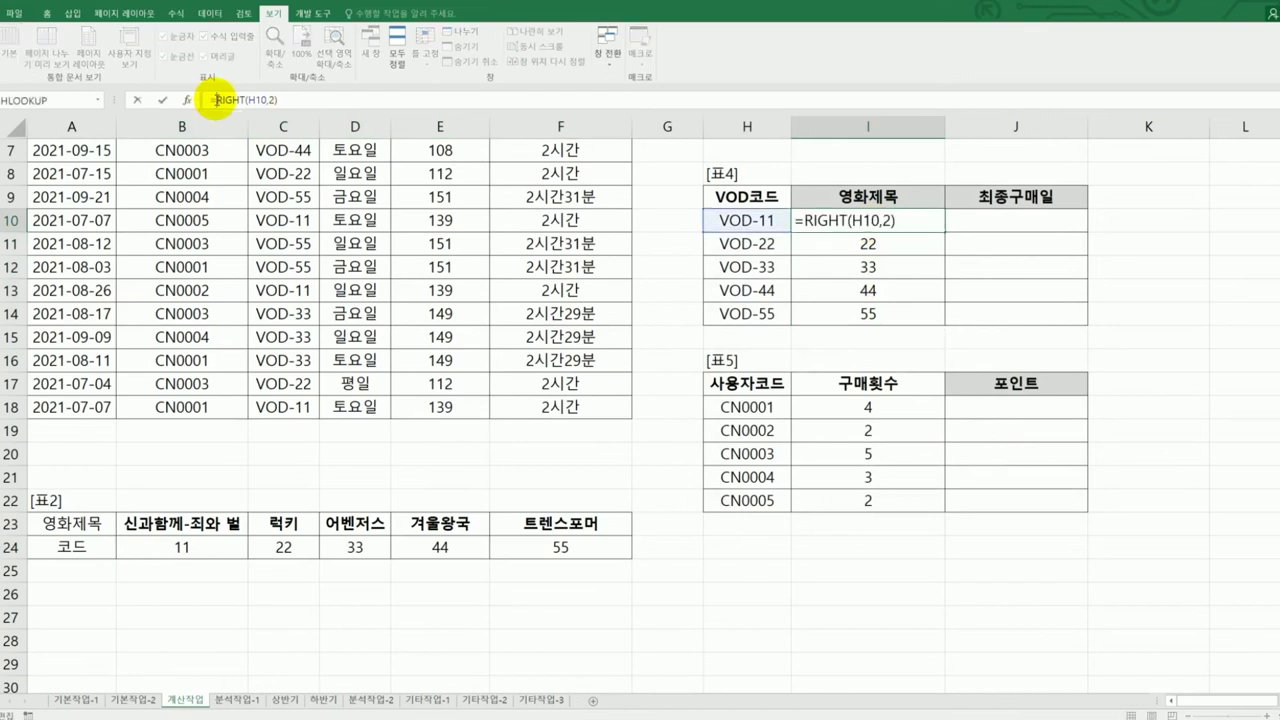
type("l")
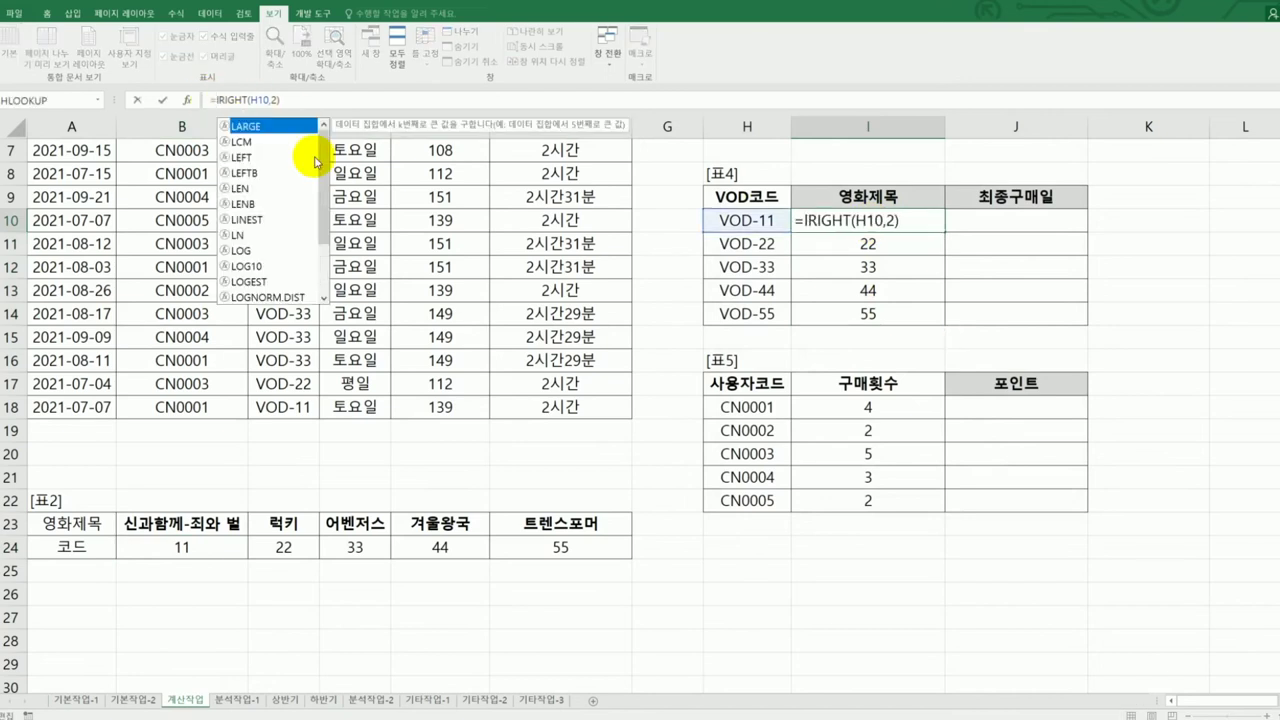
type("o")
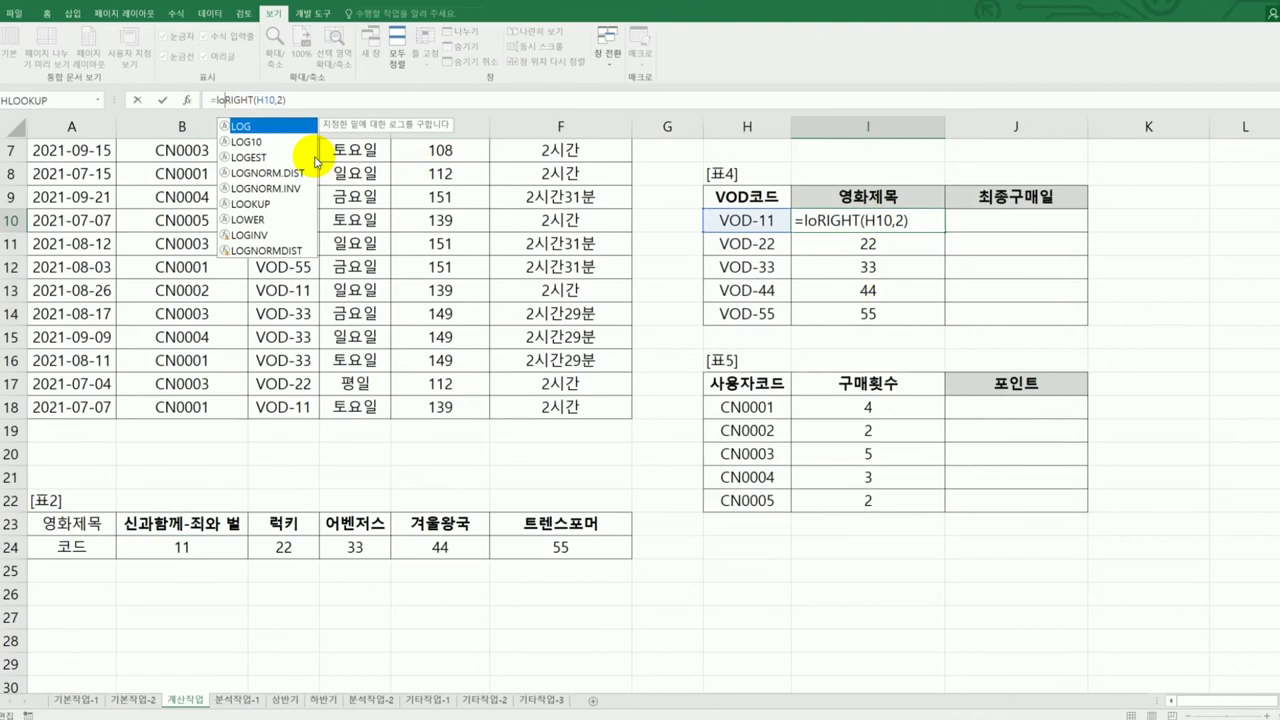
double_click(257, 203)
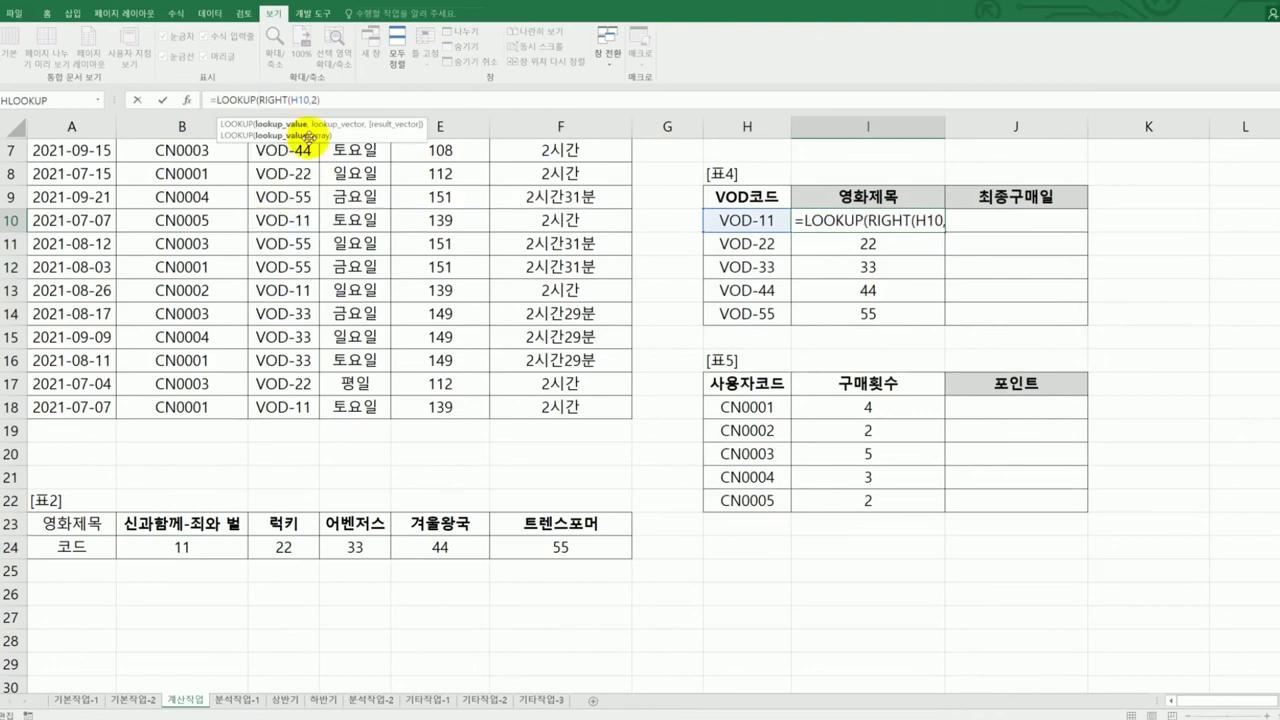
left_click(331, 97)
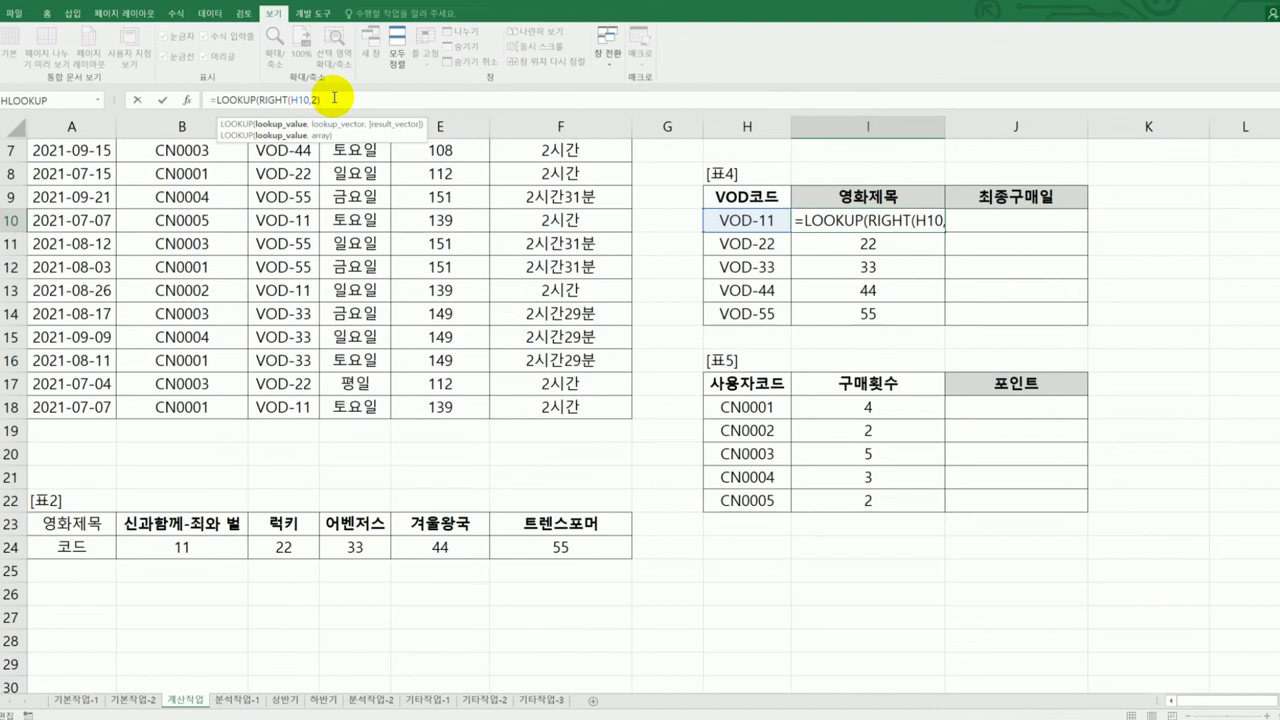
type(",")
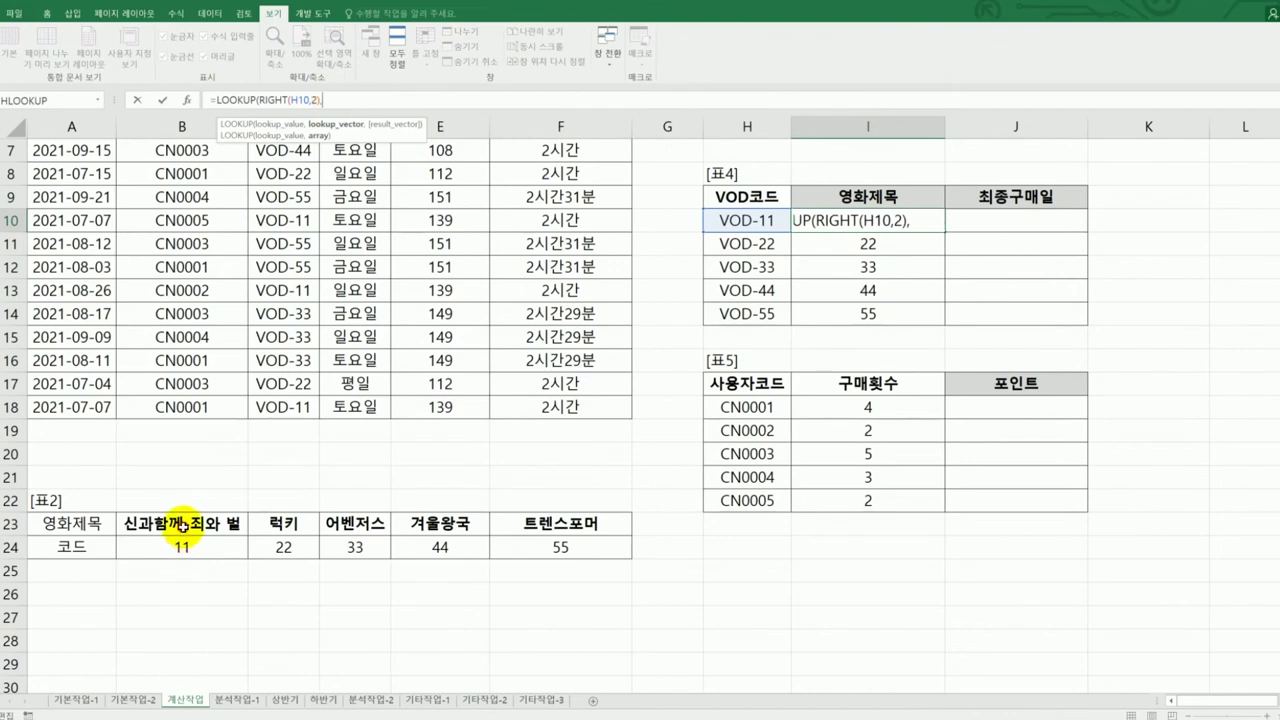
left_click_drag(182, 524, 533, 522)
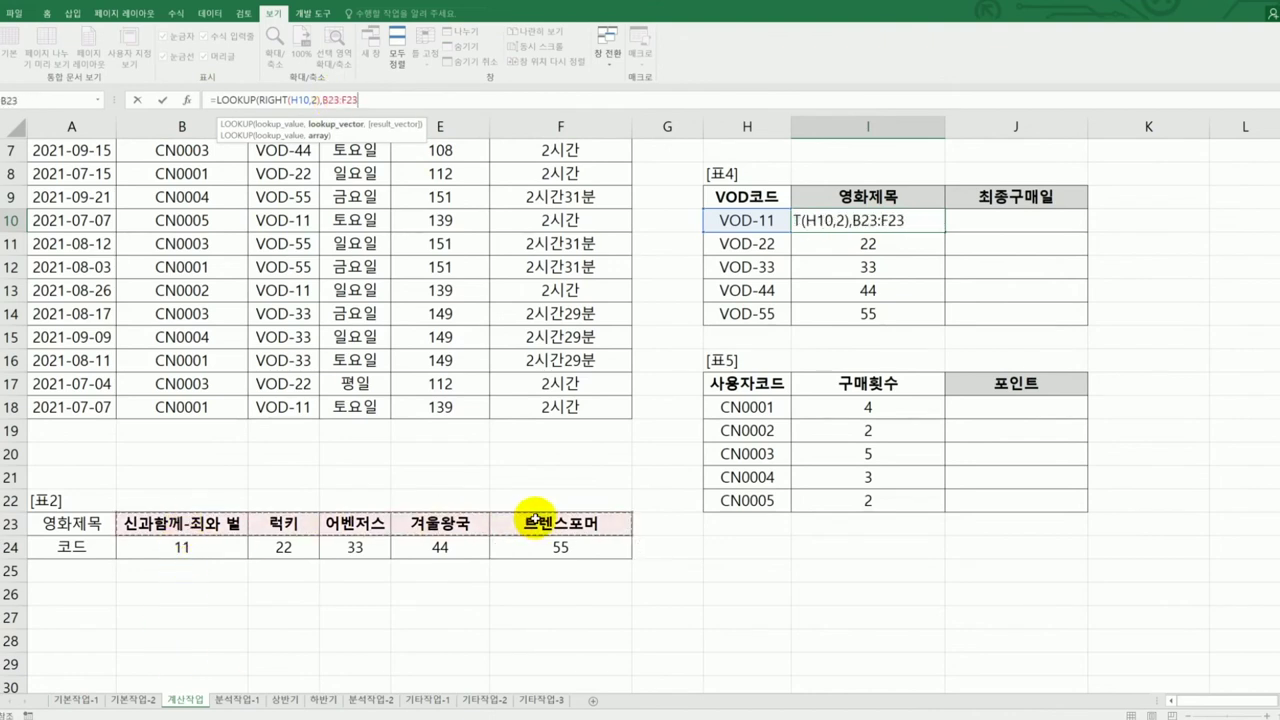
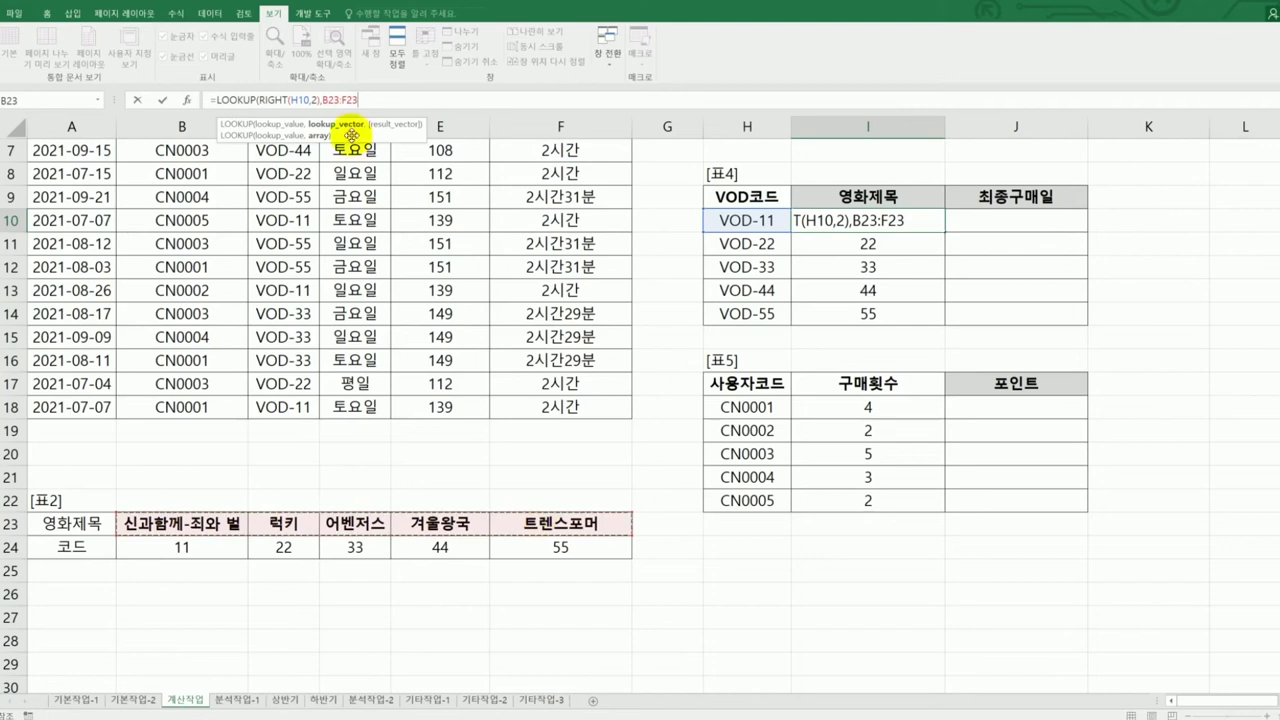
left_click_drag(322, 100, 369, 103)
key("BackSpace")
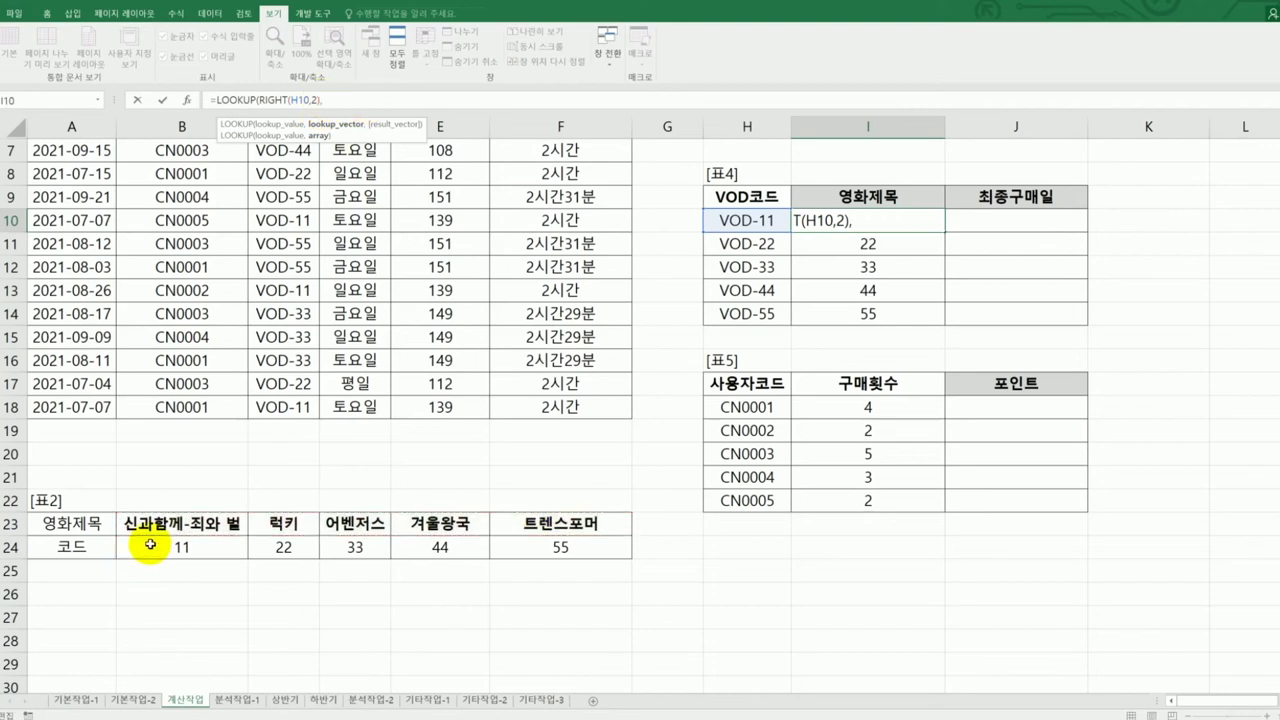
Complete the I10 LOOKUP formula with $B$24:$F$24 as the lookup vector and $B$23:$F$23 as the result vector
left_click_drag(152, 548, 538, 549)
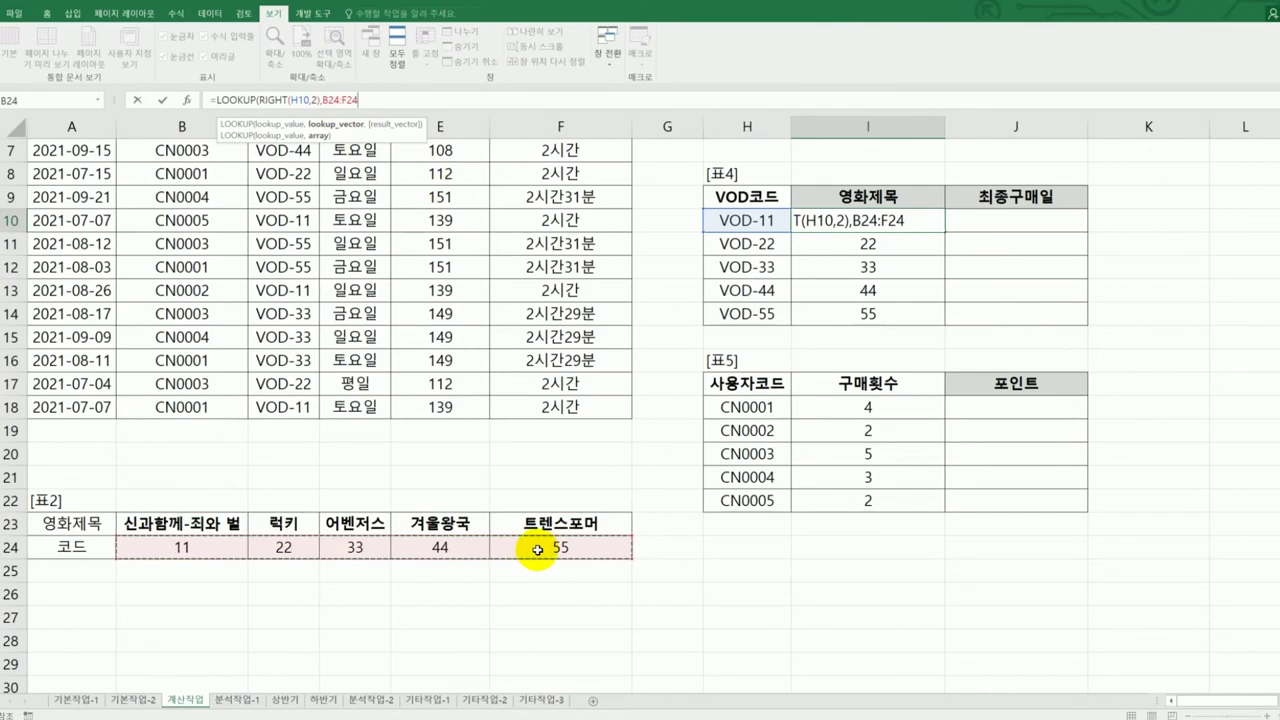
key("F4")
type(",")
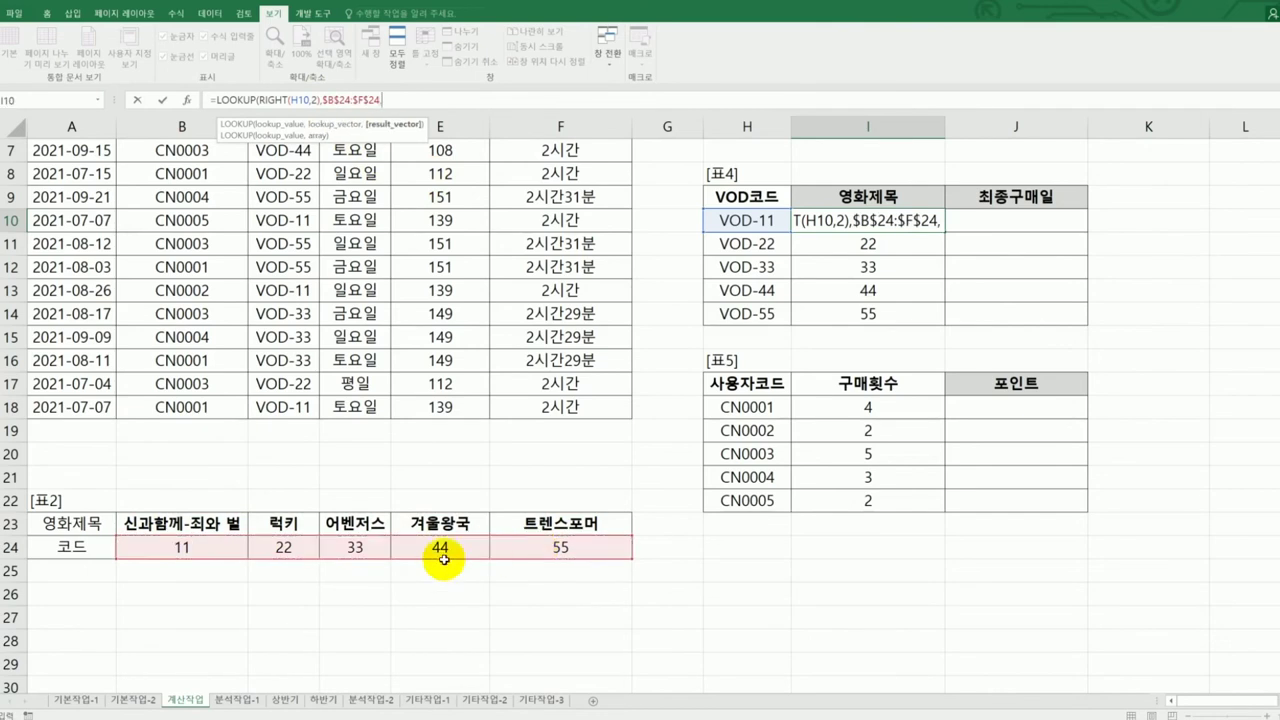
left_click_drag(225, 523, 561, 522)
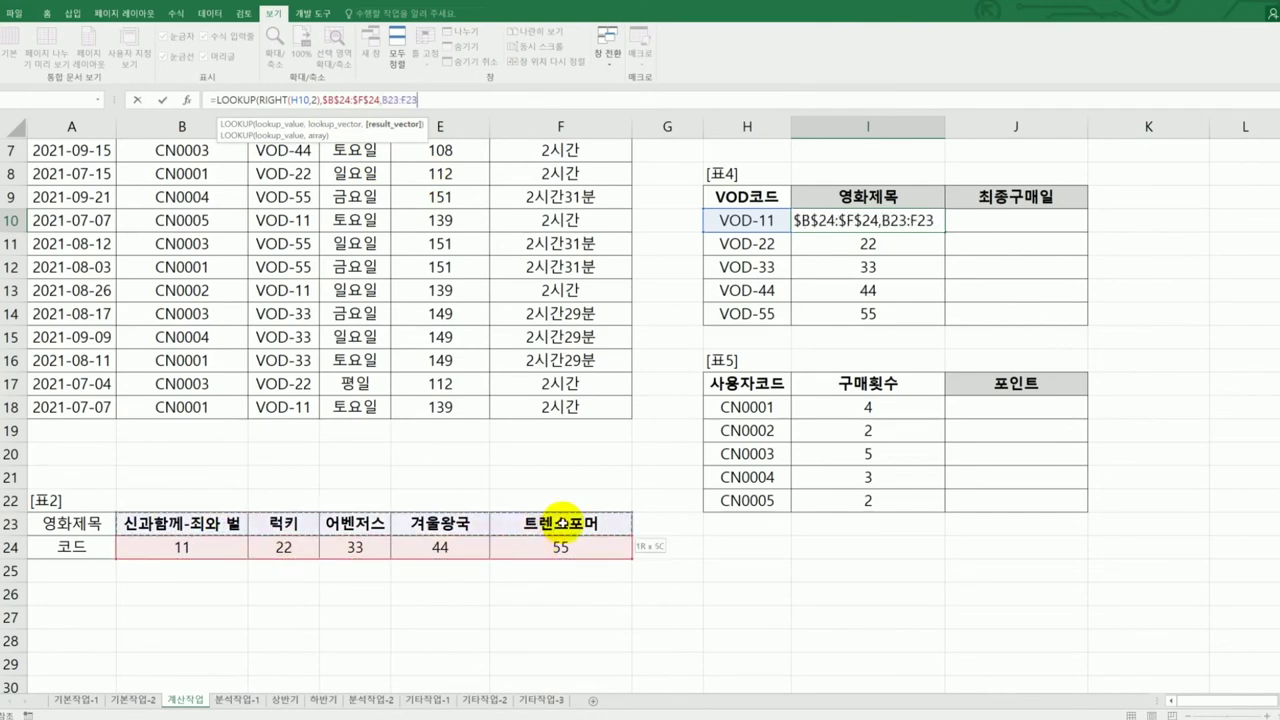
key("F4")
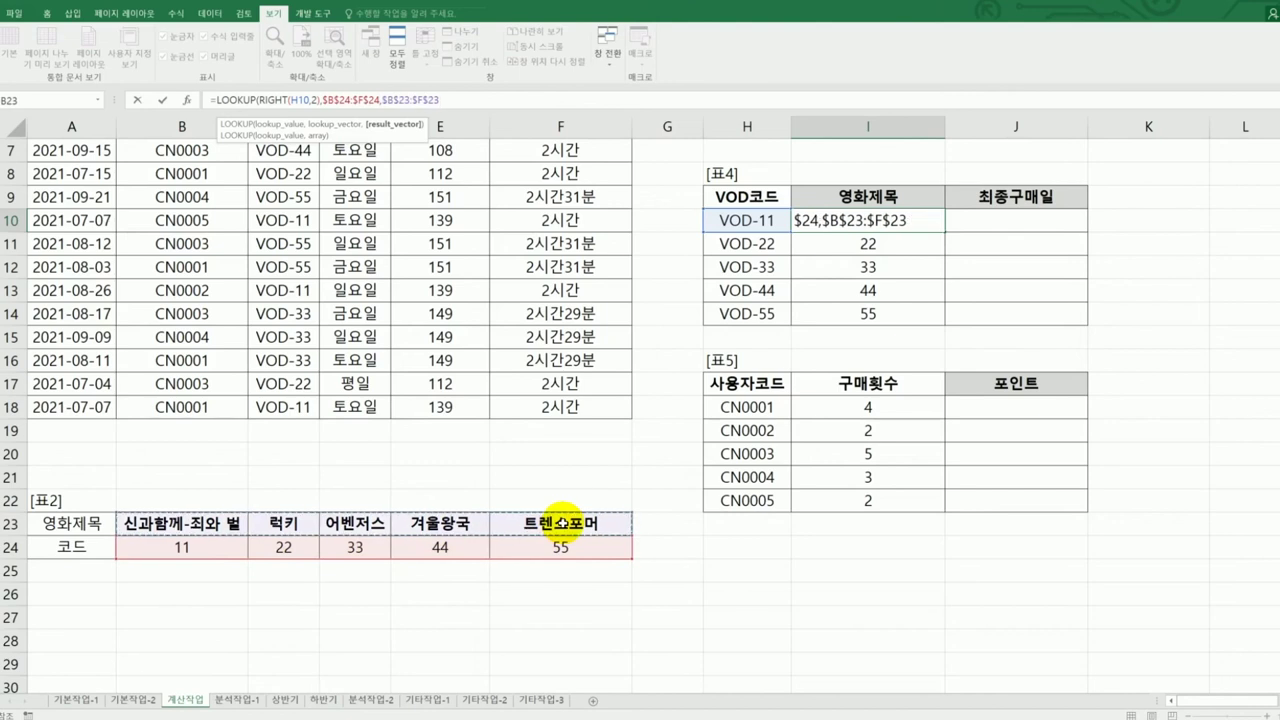
type(")")
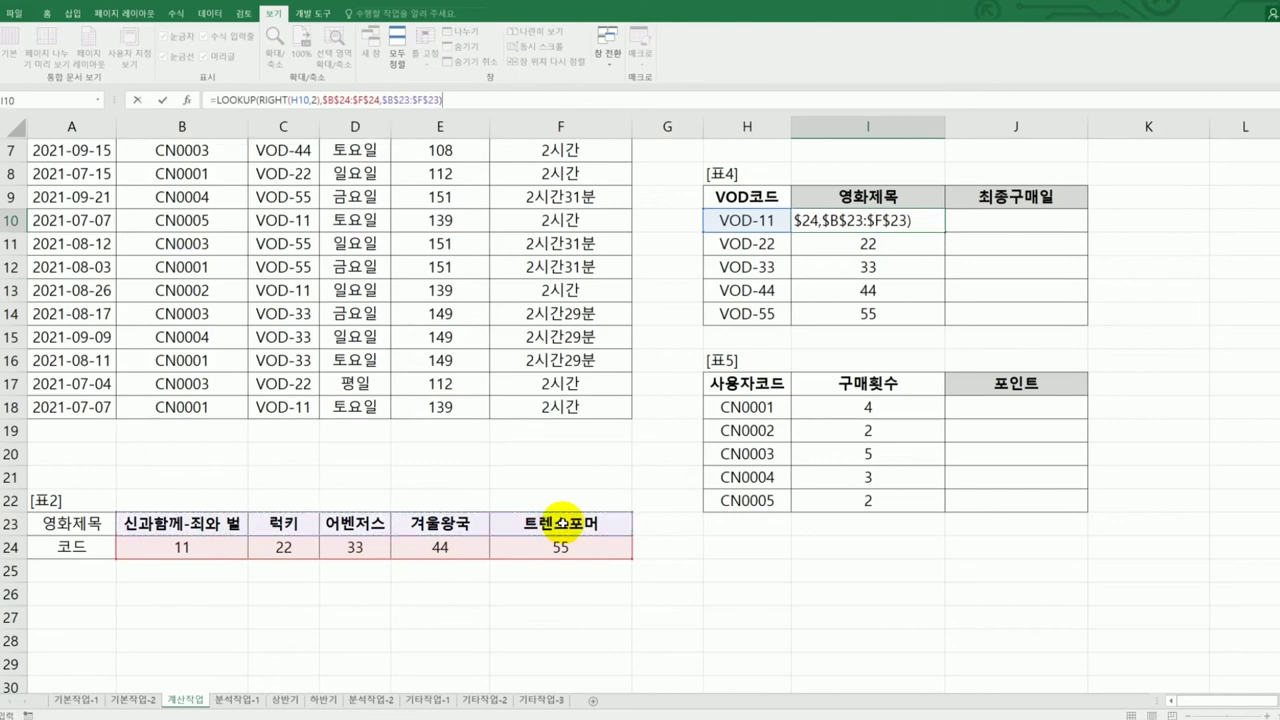
Review I10's LOOKUP arguments in the function arguments dialog, using the lookup_value, lookup_vector, result_vector form, and accept the formula
left_click(187, 104)
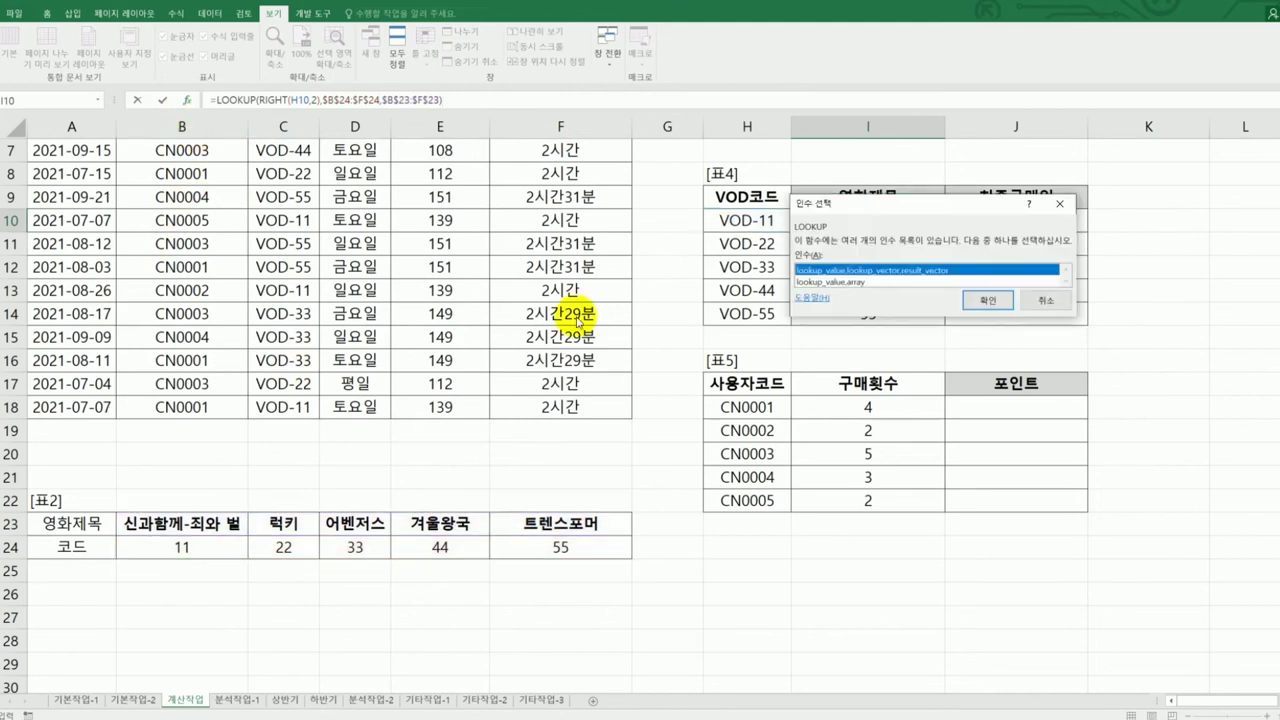
left_click(988, 302)
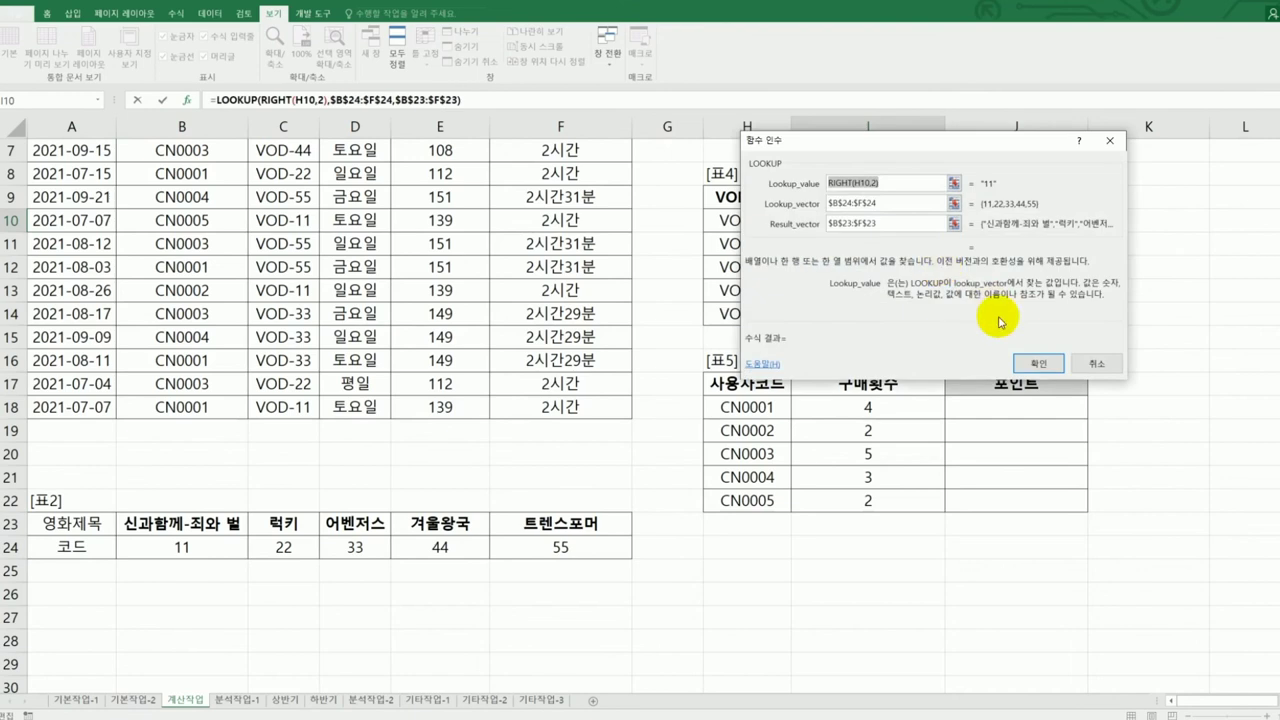
left_click_drag(885, 160, 812, 293)
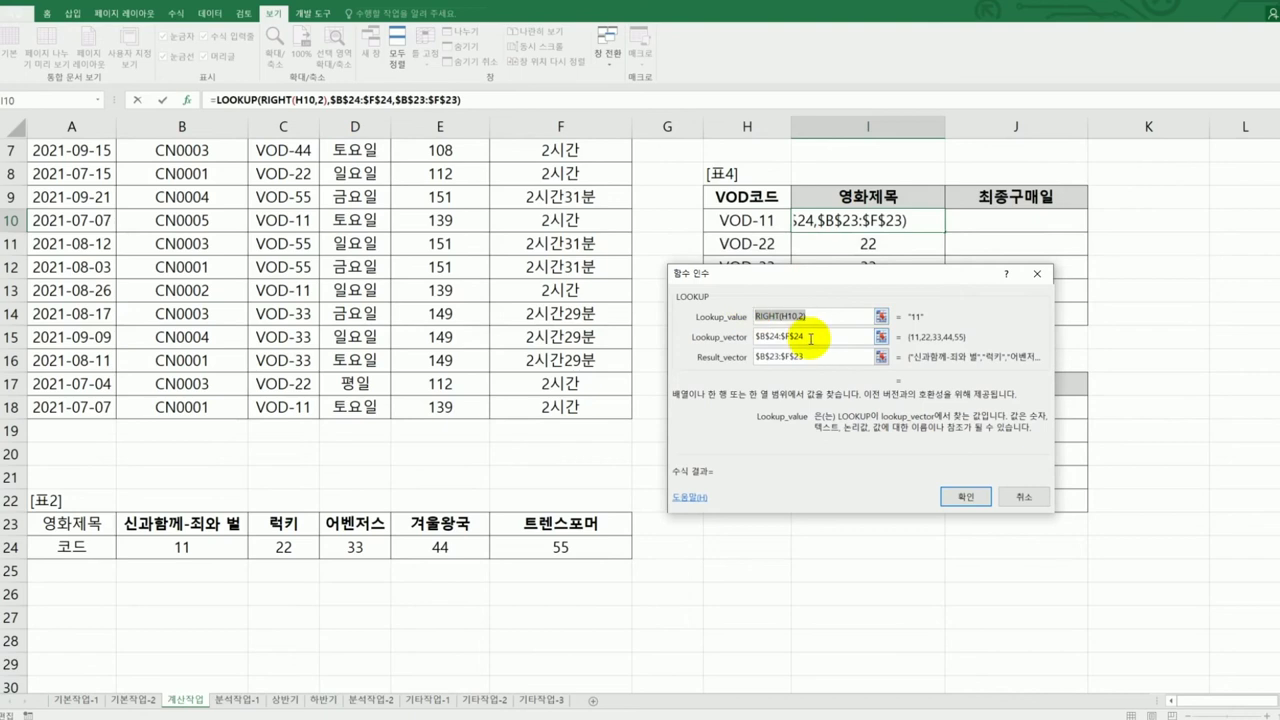
left_click_drag(815, 338, 754, 338)
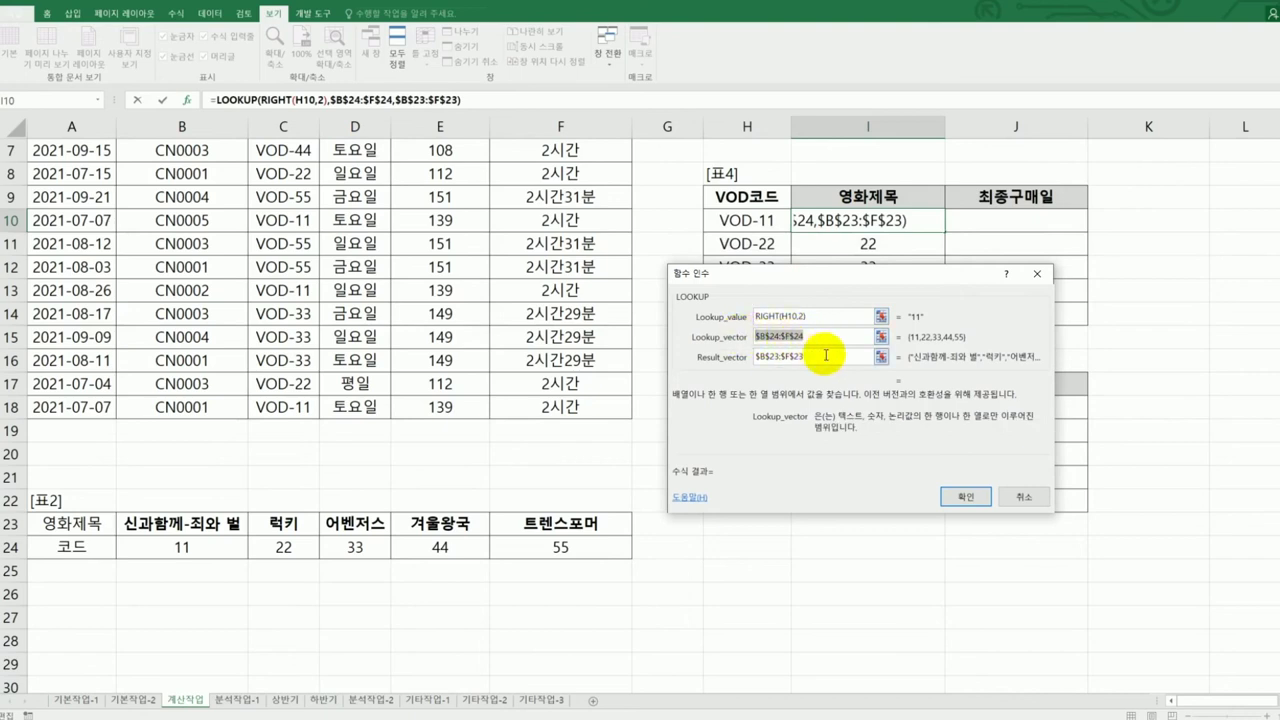
left_click(827, 358)
left_click_drag(827, 358, 741, 359)
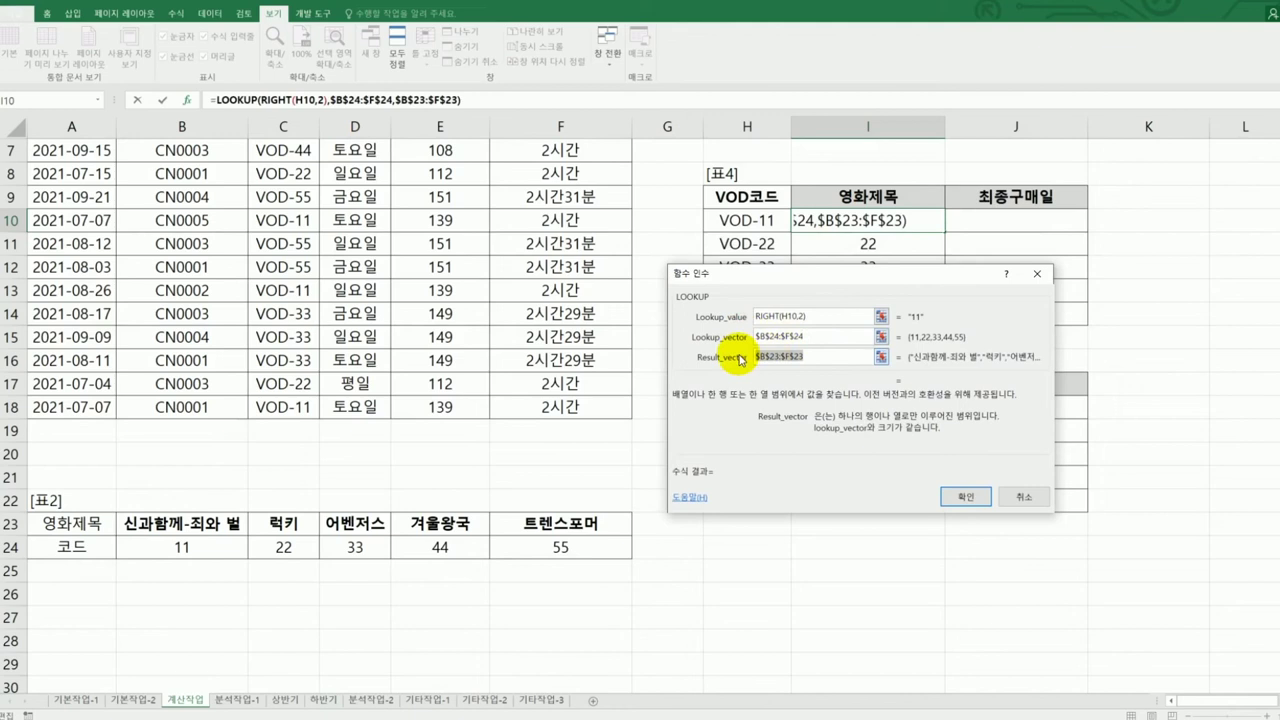
left_click(955, 497)
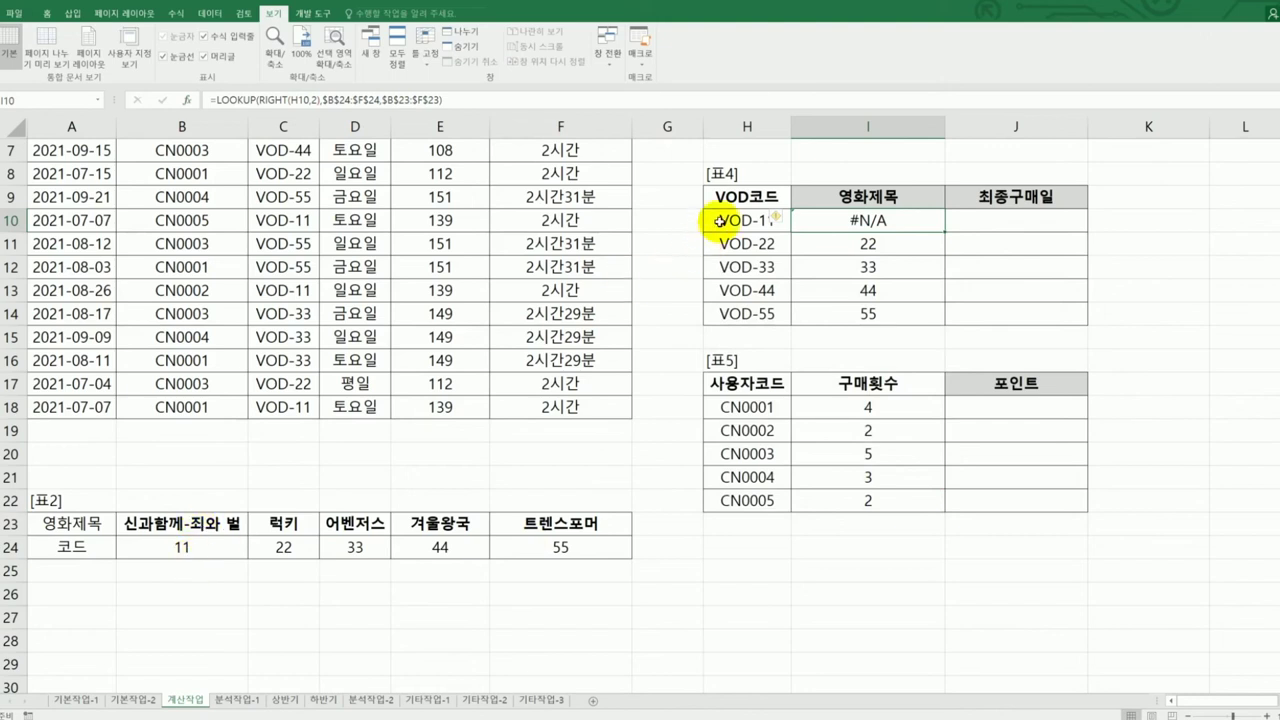
Fill the I10 LOOKUP formula down through I14 and check it against the codes in B24:F24
left_click_drag(720, 222, 726, 311)
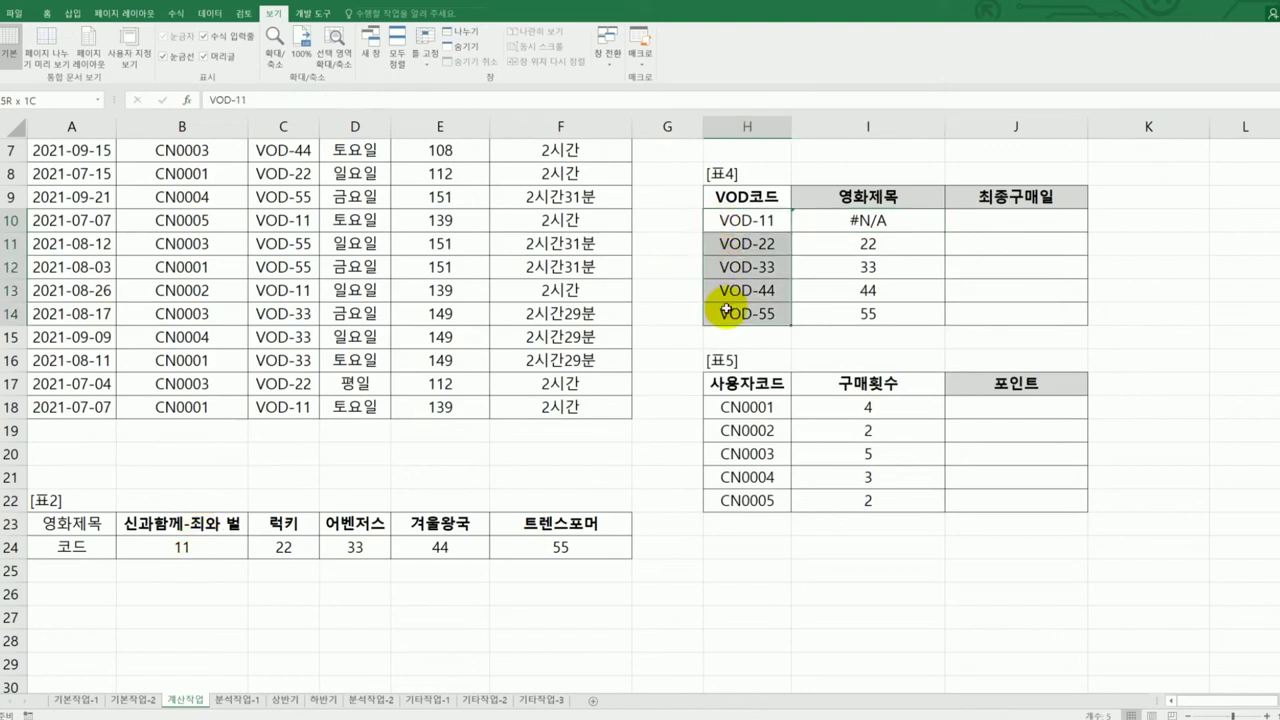
left_click(914, 221)
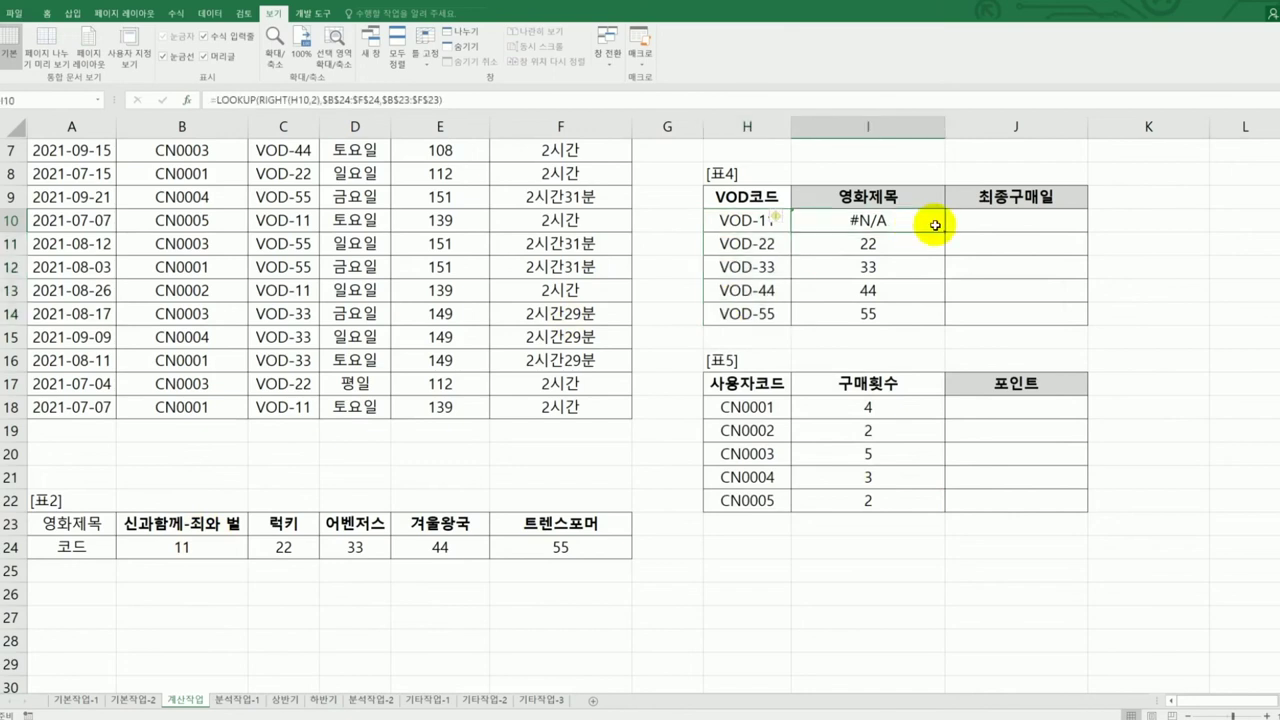
left_click_drag(942, 231, 938, 318)
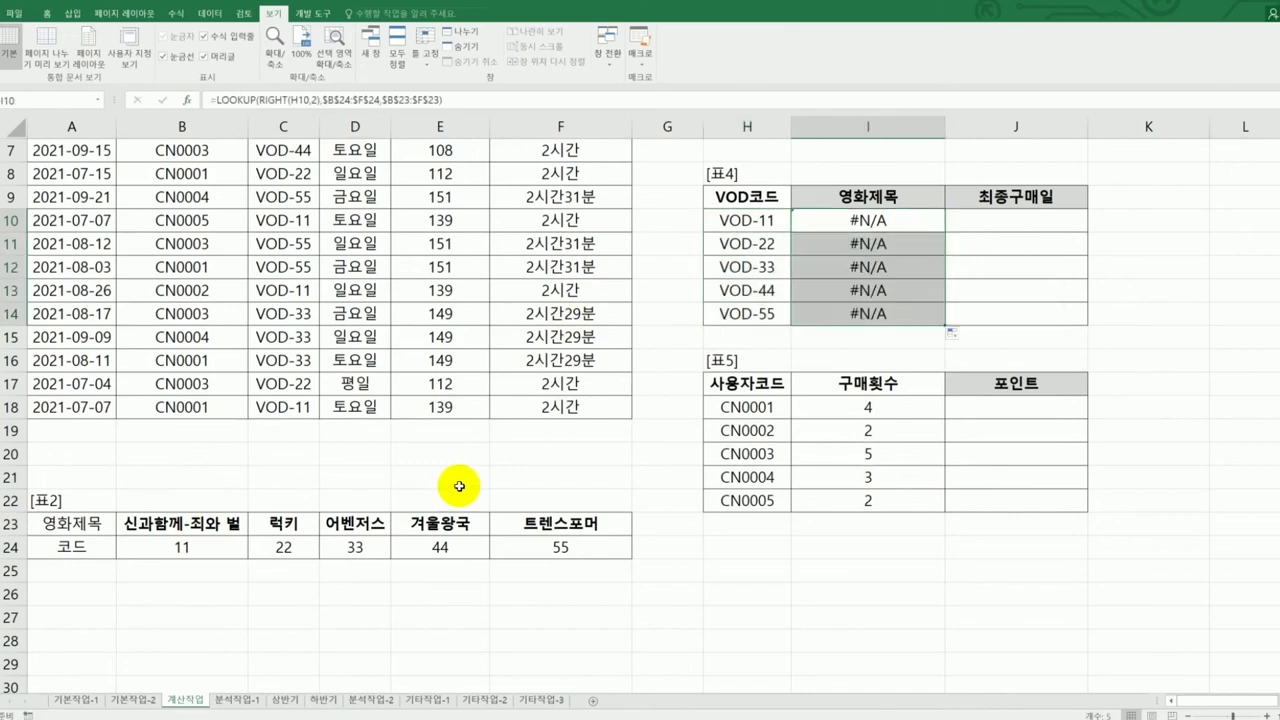
left_click_drag(198, 547, 577, 549)
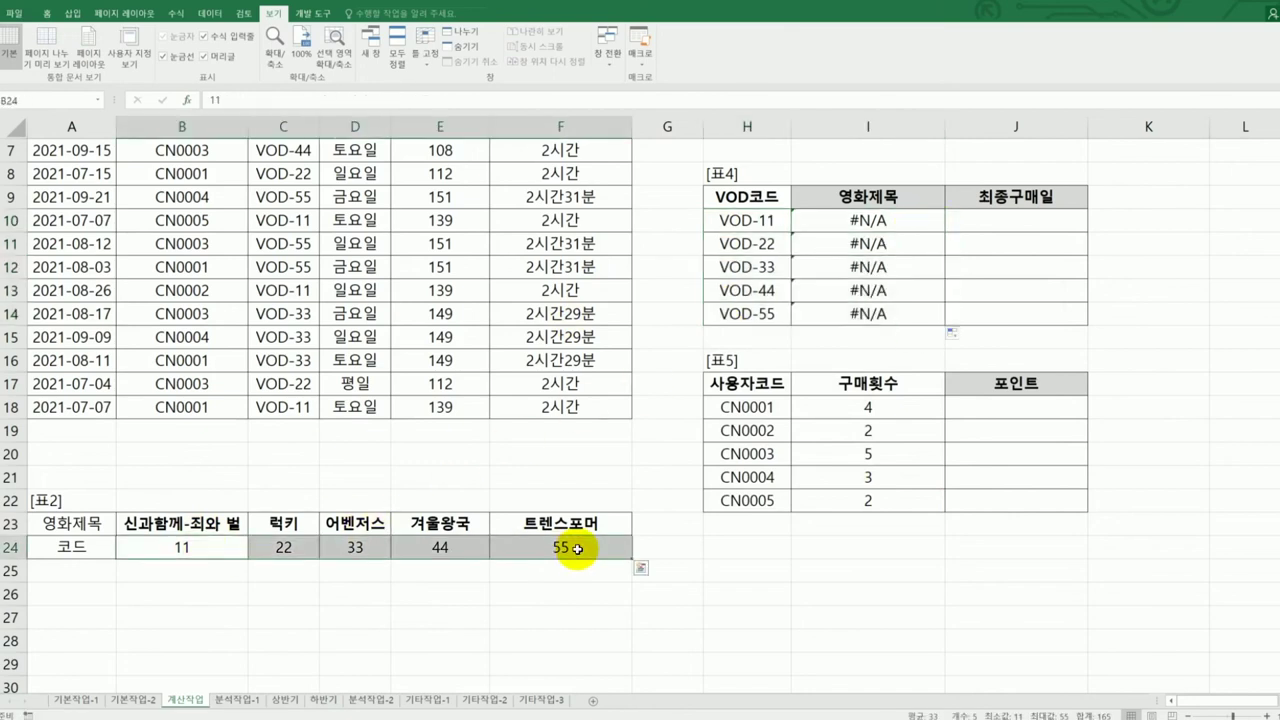
Change the lookup value in I10 to RIGHT(H10,2)*1 and fill the formula down through I14
left_click(848, 224)
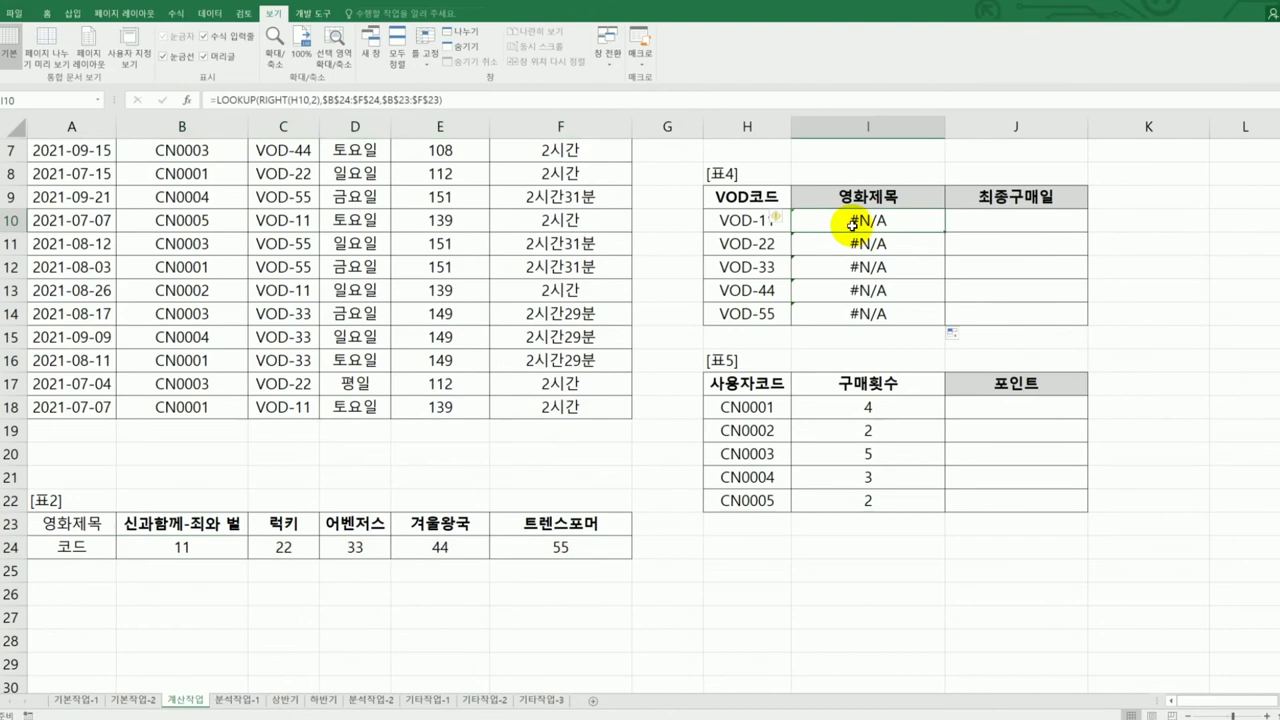
left_click(318, 100)
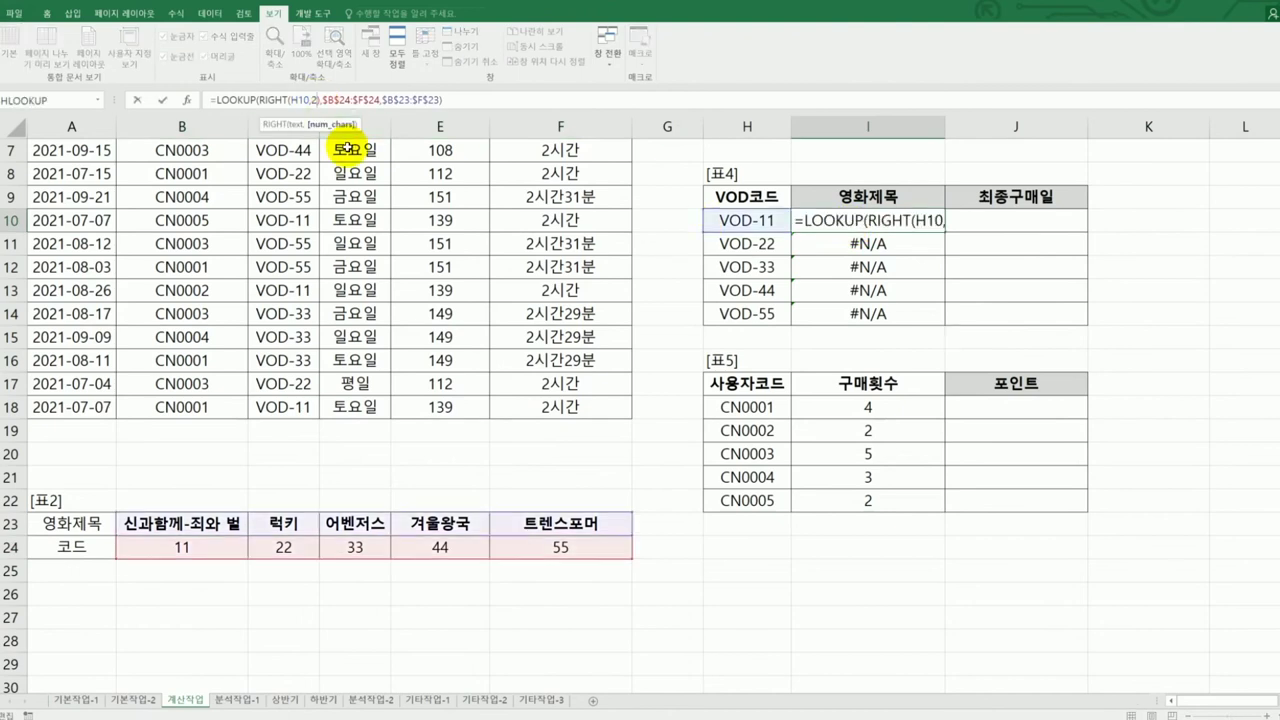
key("Right")
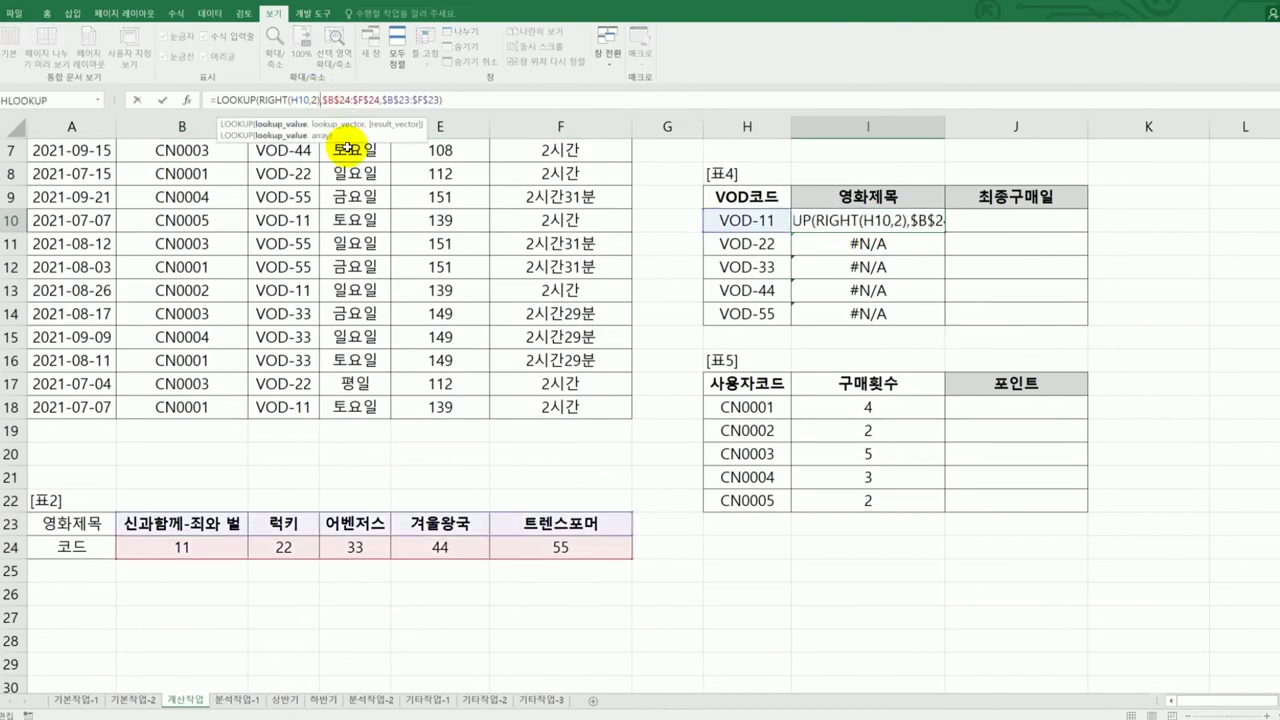
type("*1")
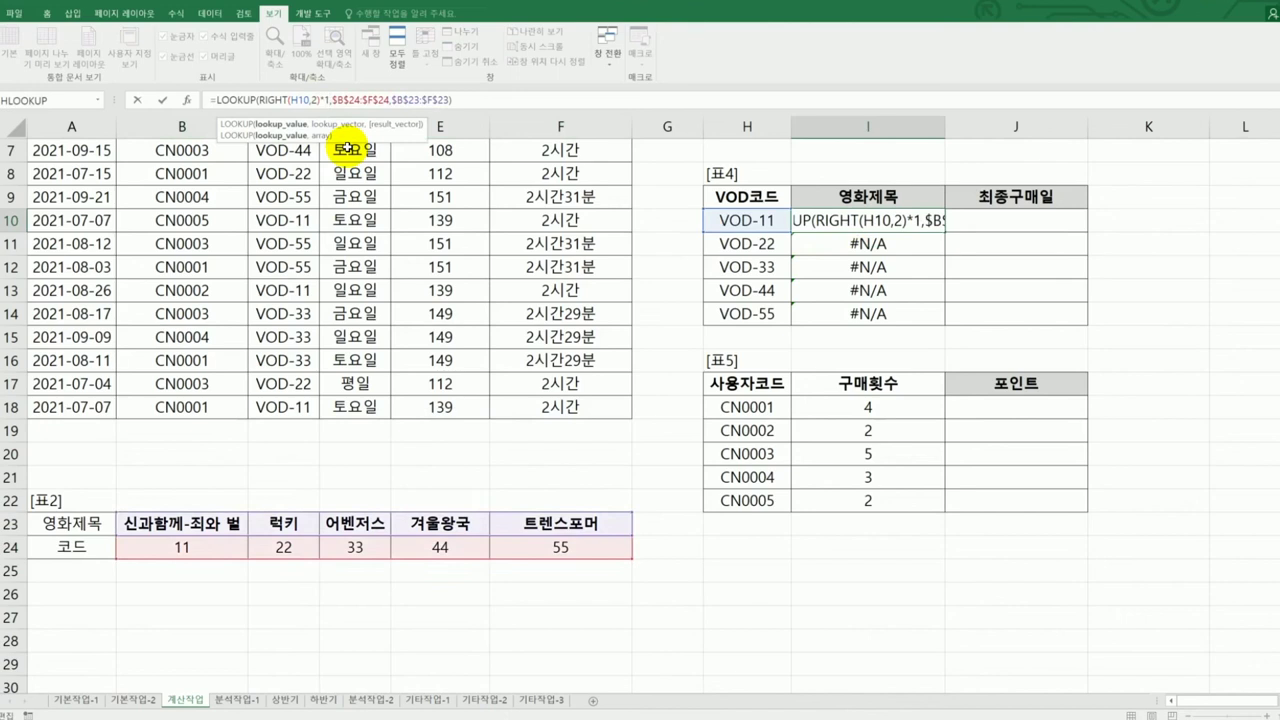
key("Return")
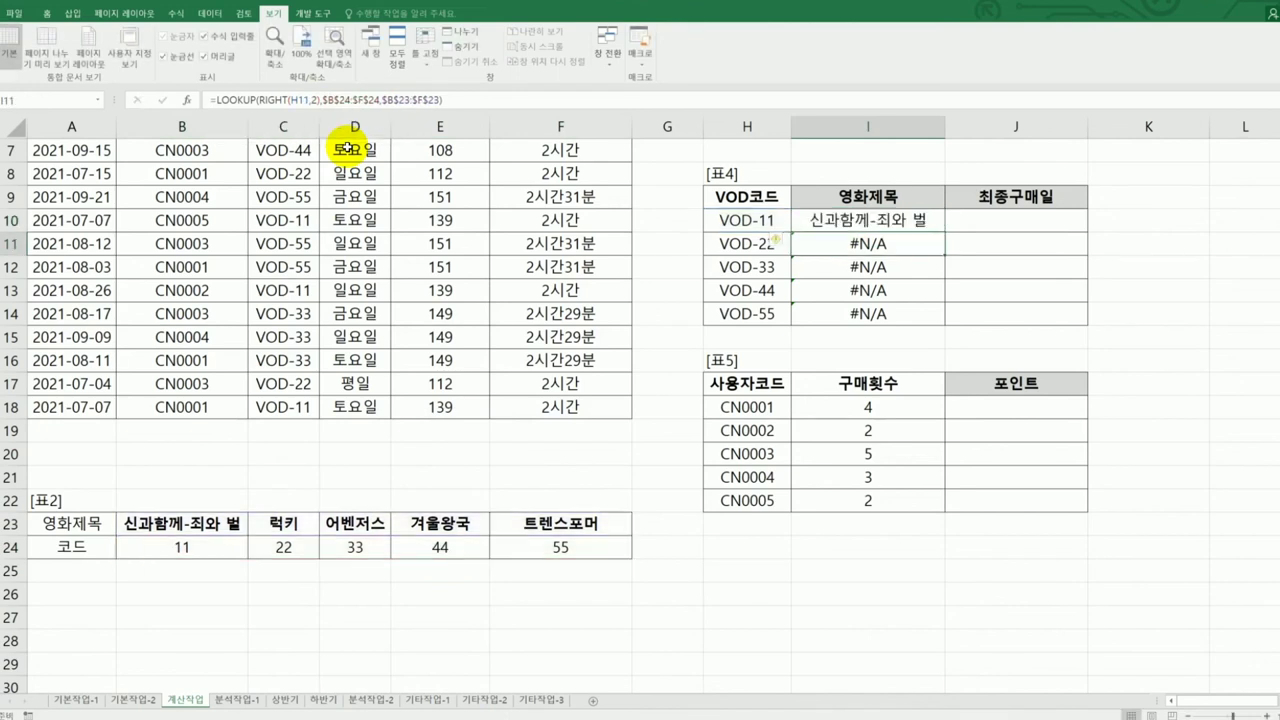
left_click(812, 220)
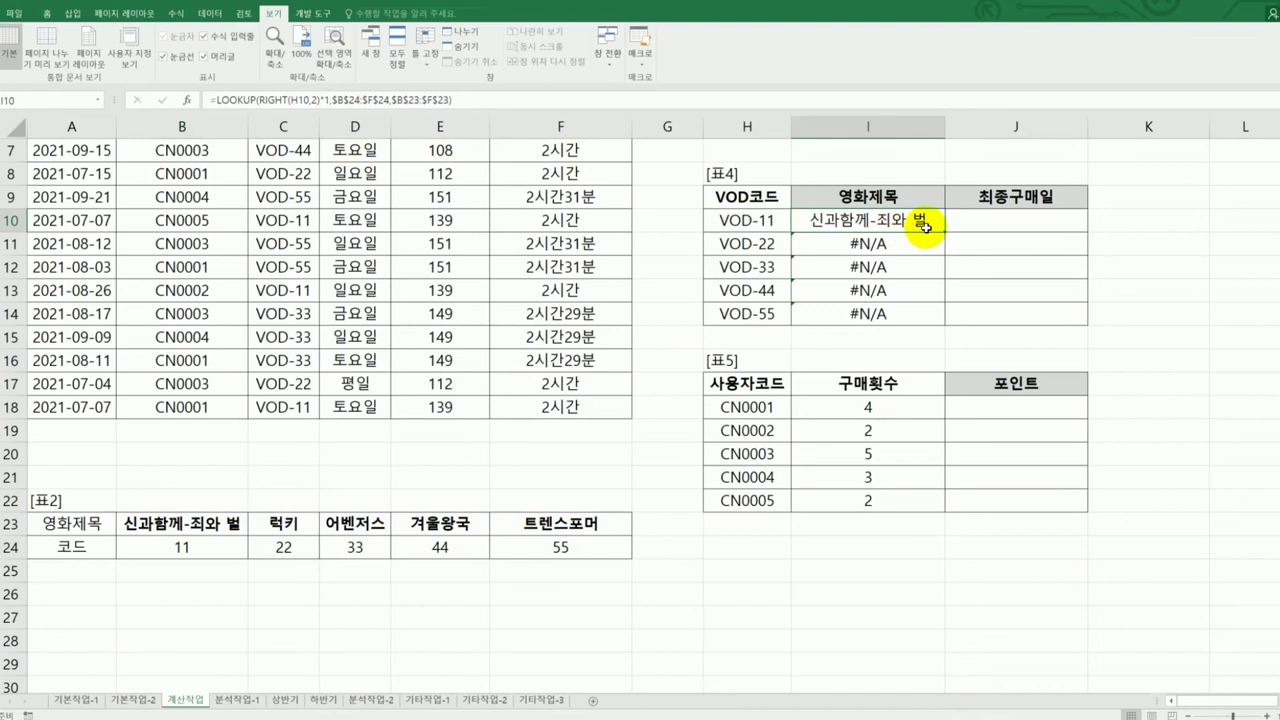
left_click_drag(944, 231, 928, 317)
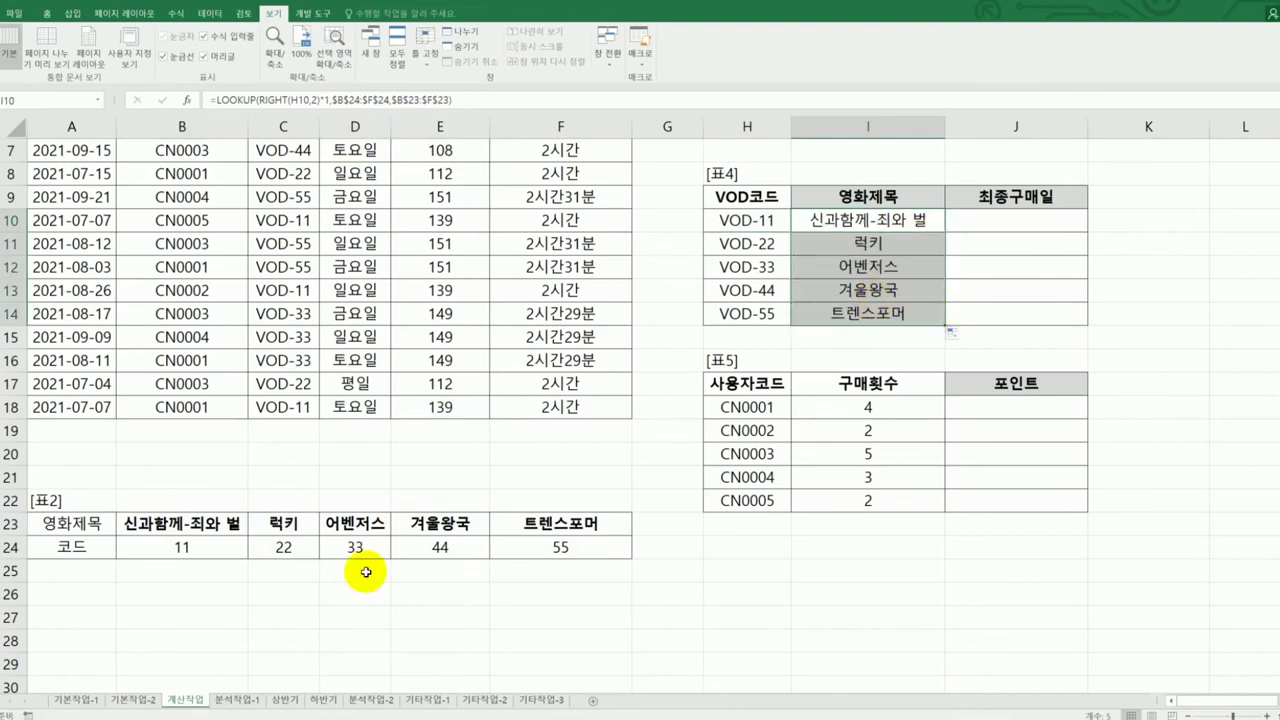
Compare the filled 영화제목 results with the code range B24:F24 and title range B23:F23 of [표2]
left_click_drag(194, 549, 540, 538)
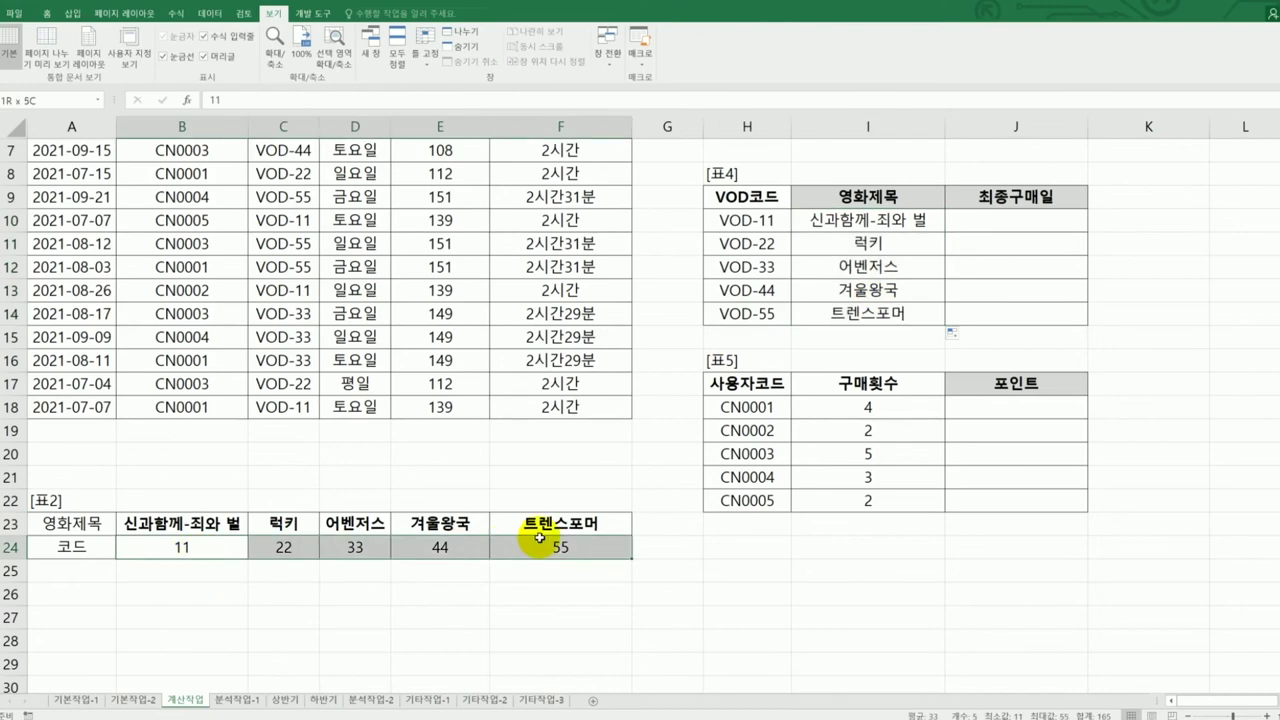
left_click_drag(220, 522, 513, 521)
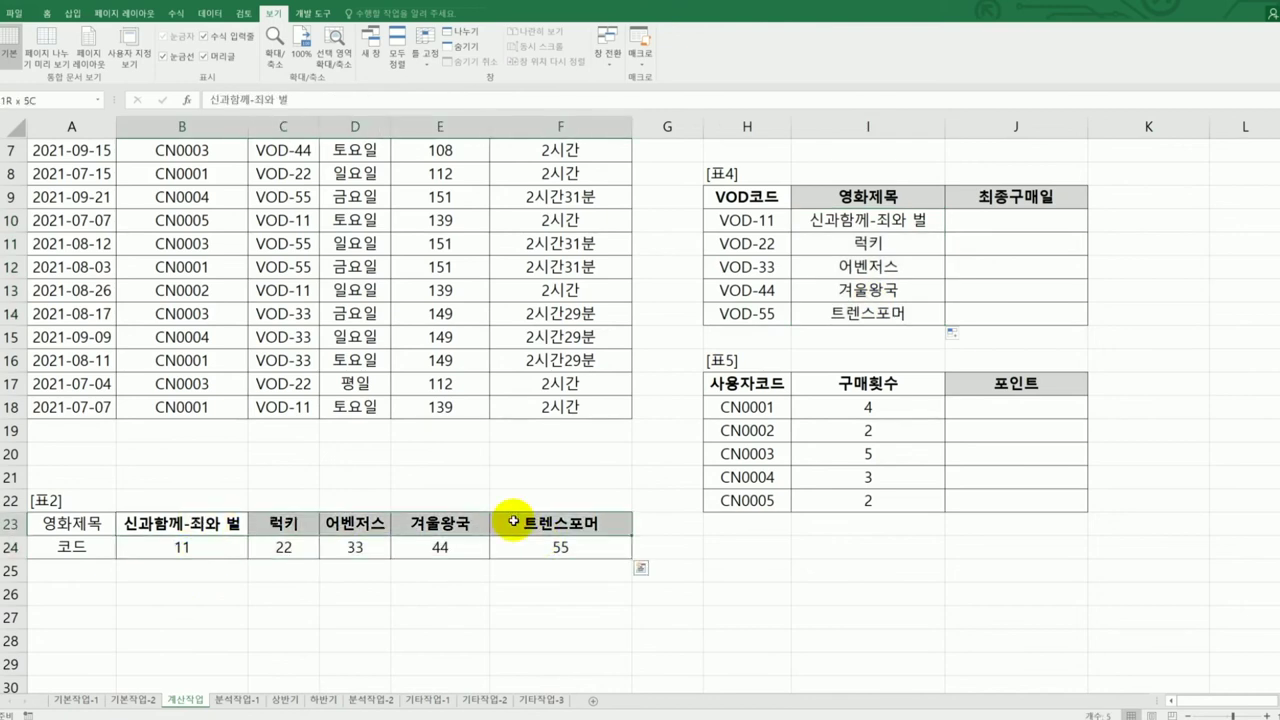
left_click_drag(212, 550, 507, 555)
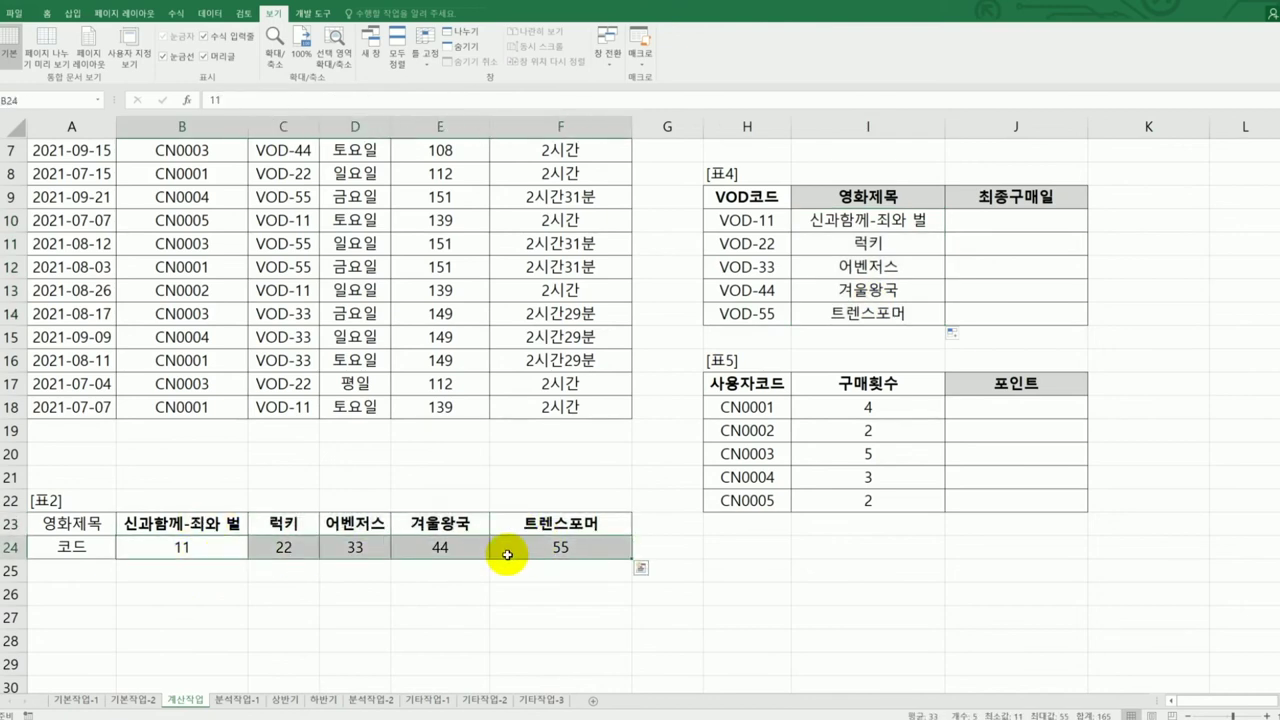
left_click_drag(206, 523, 541, 532)
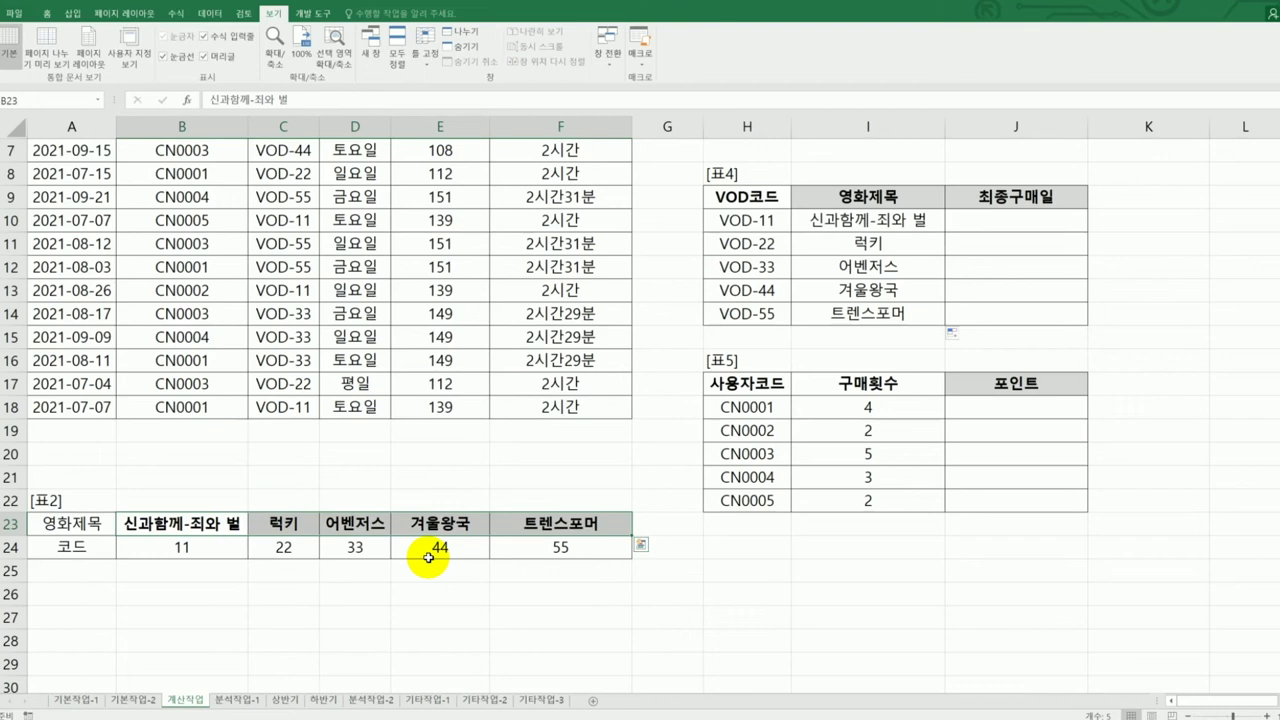
Start a formula in J10 of [표4]'s 최종구매일 column with an IF function nested inside MAX
left_click(986, 218)
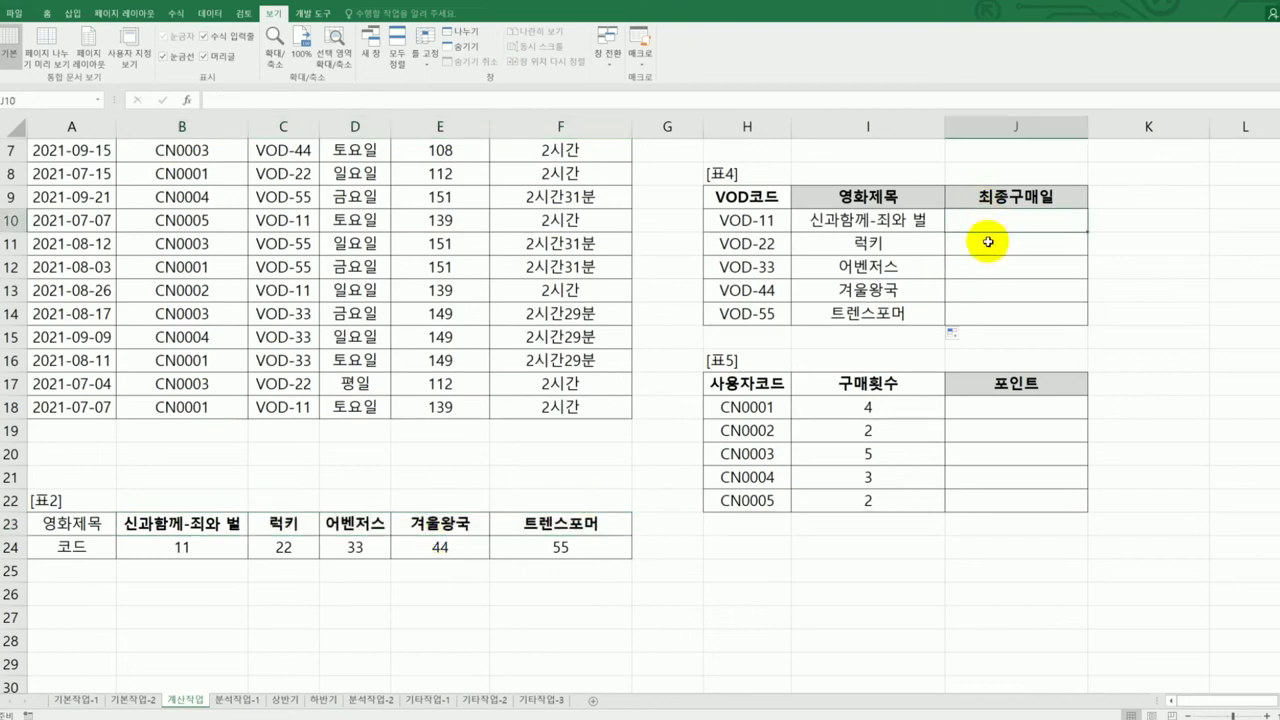
left_click_drag(988, 242, 987, 306)
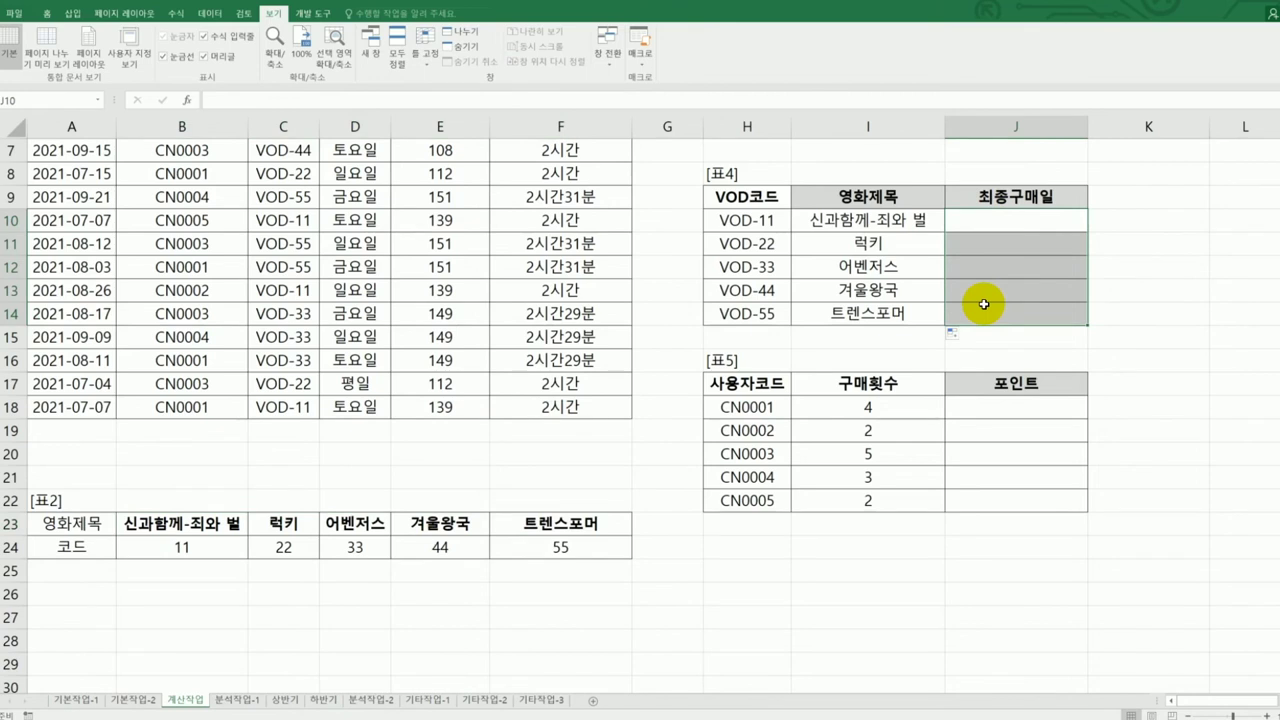
scroll(984, 304, "up", 2)
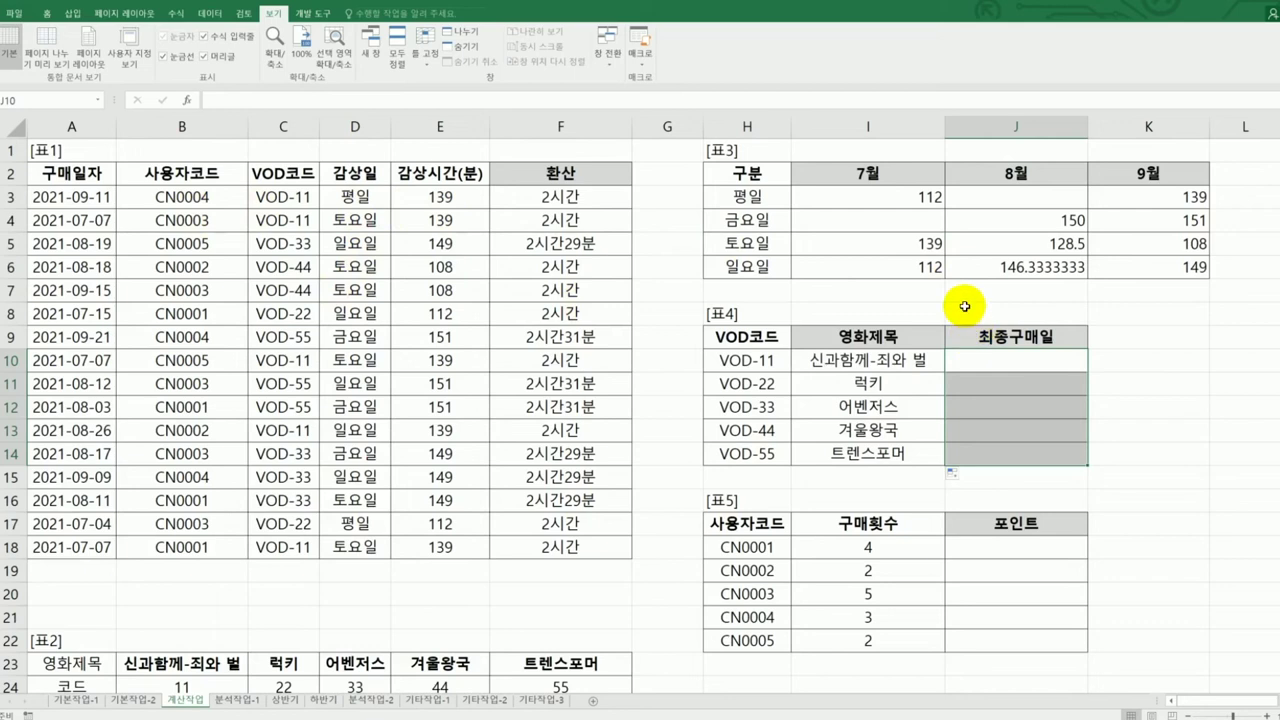
left_click(1018, 360)
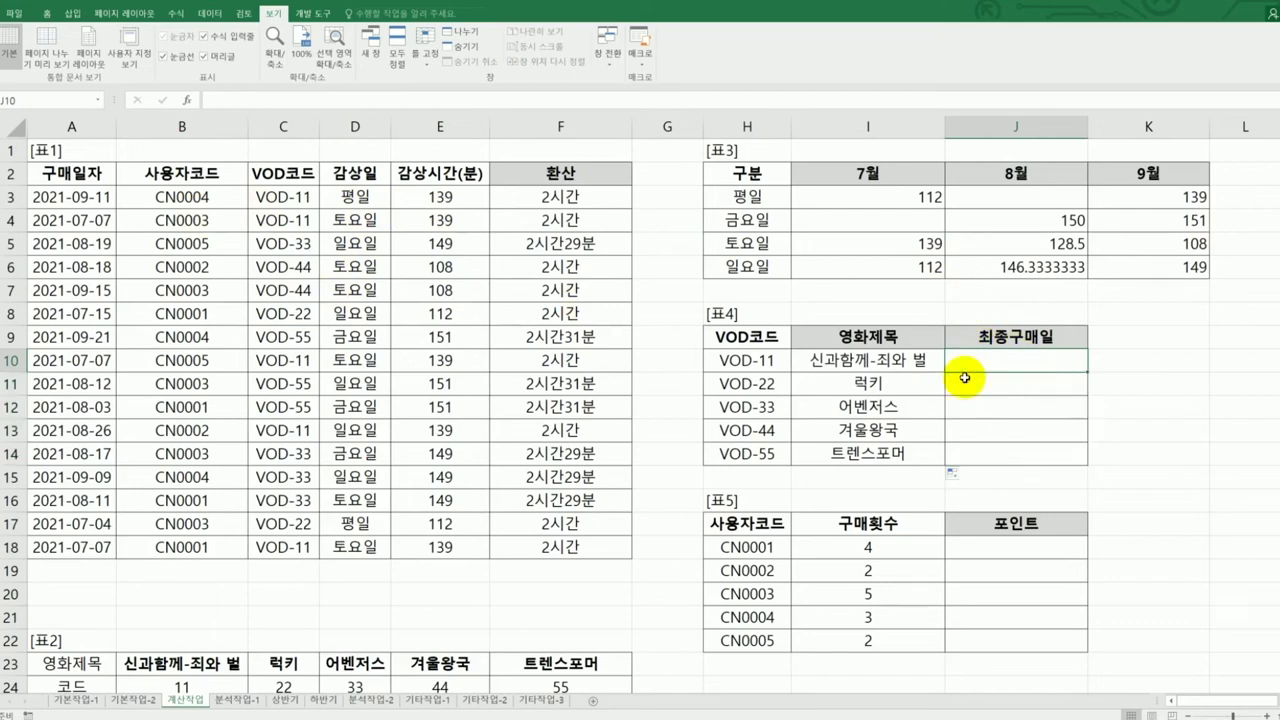
left_click(746, 362)
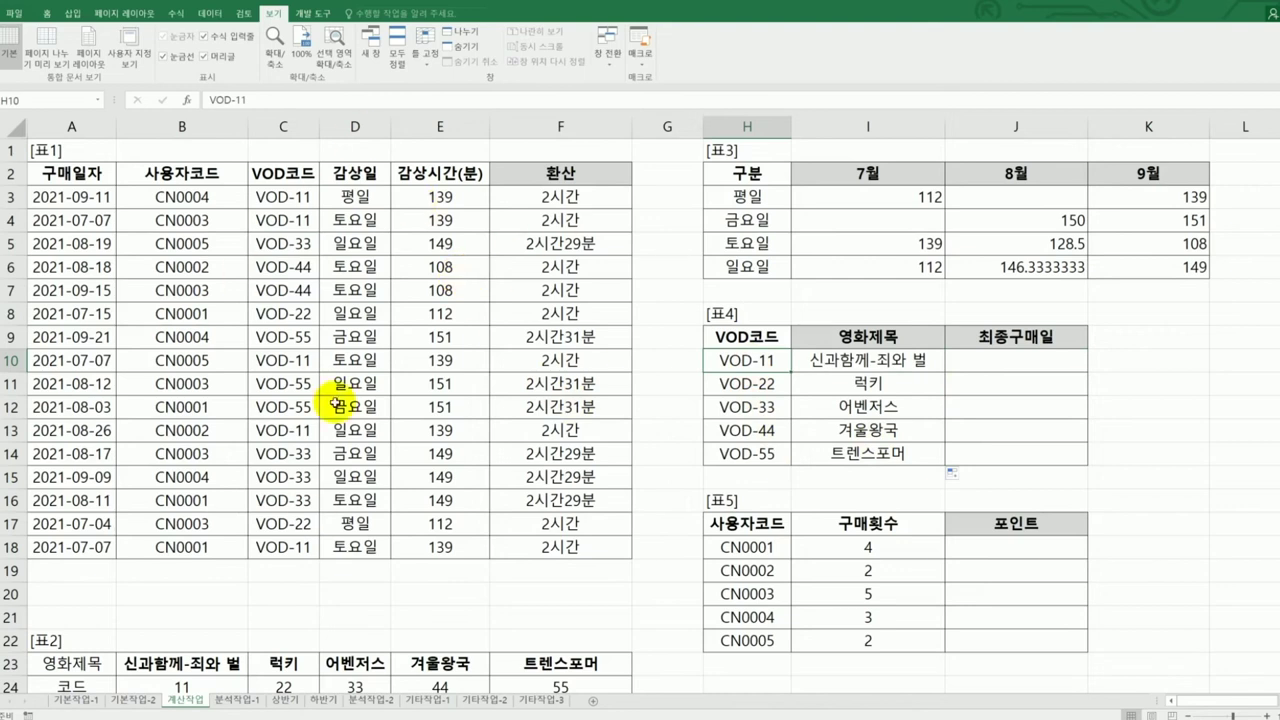
left_click(1025, 365)
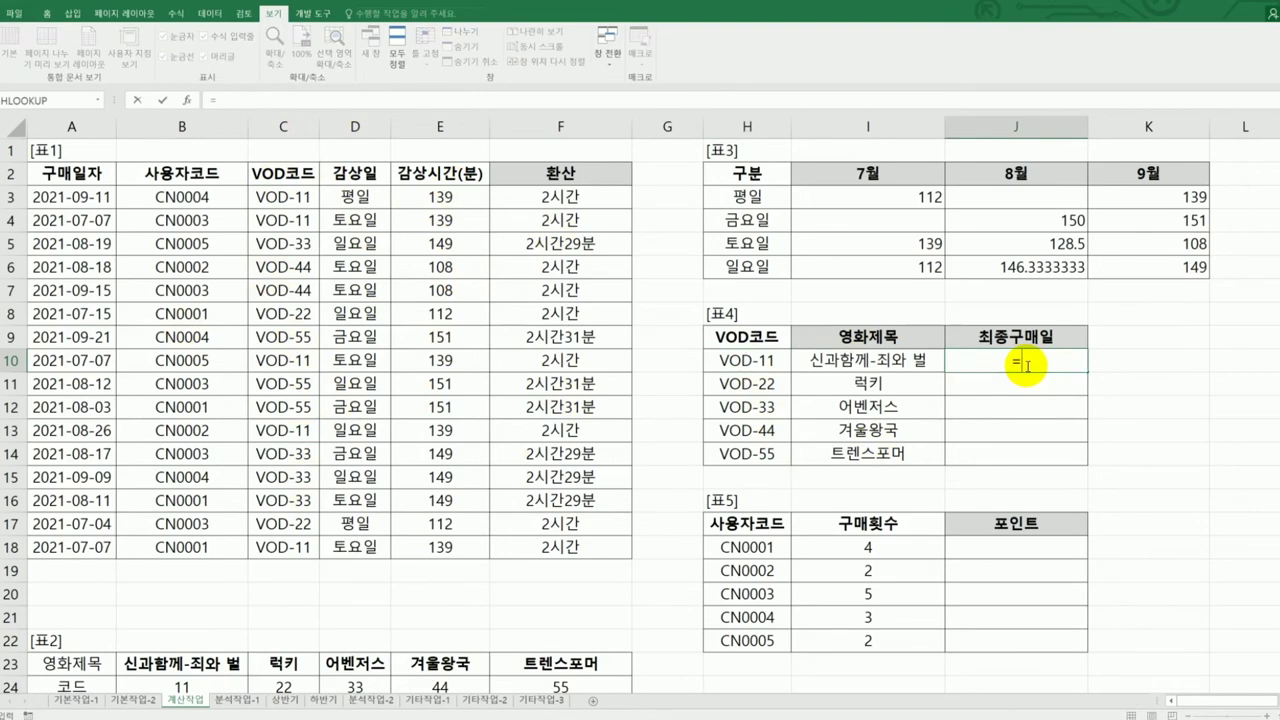
type("=max(")
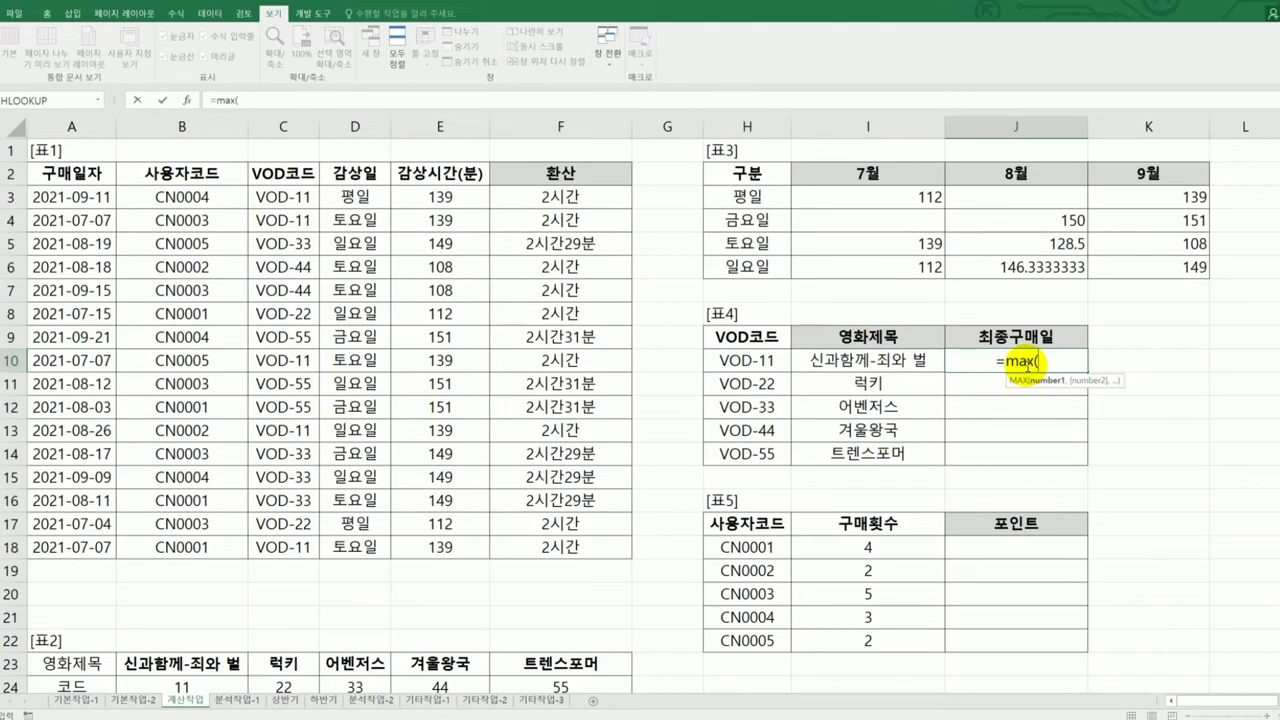
type("if(")
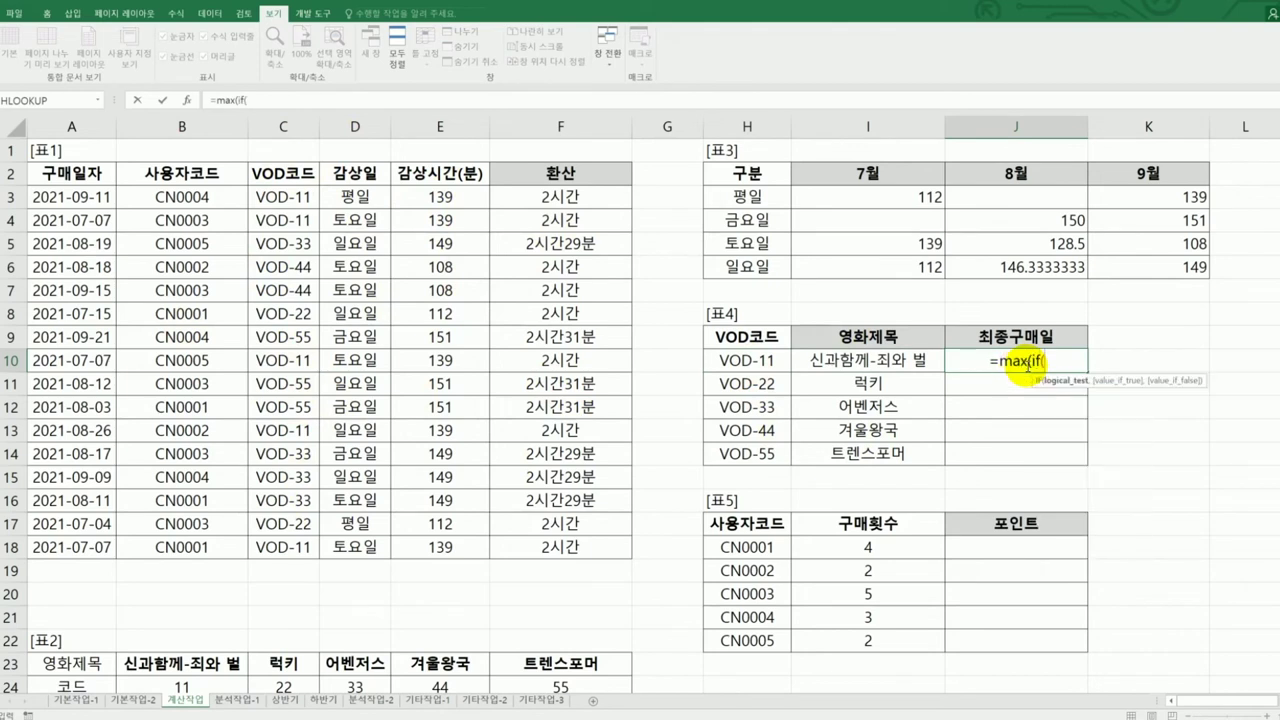
Set the IF condition in J10 to compare [표1]'s VOD코드 range with the row's code, as $C$3:$C$18=H10
left_click(306, 192)
left_click_drag(306, 220, 302, 548)
key("F4")
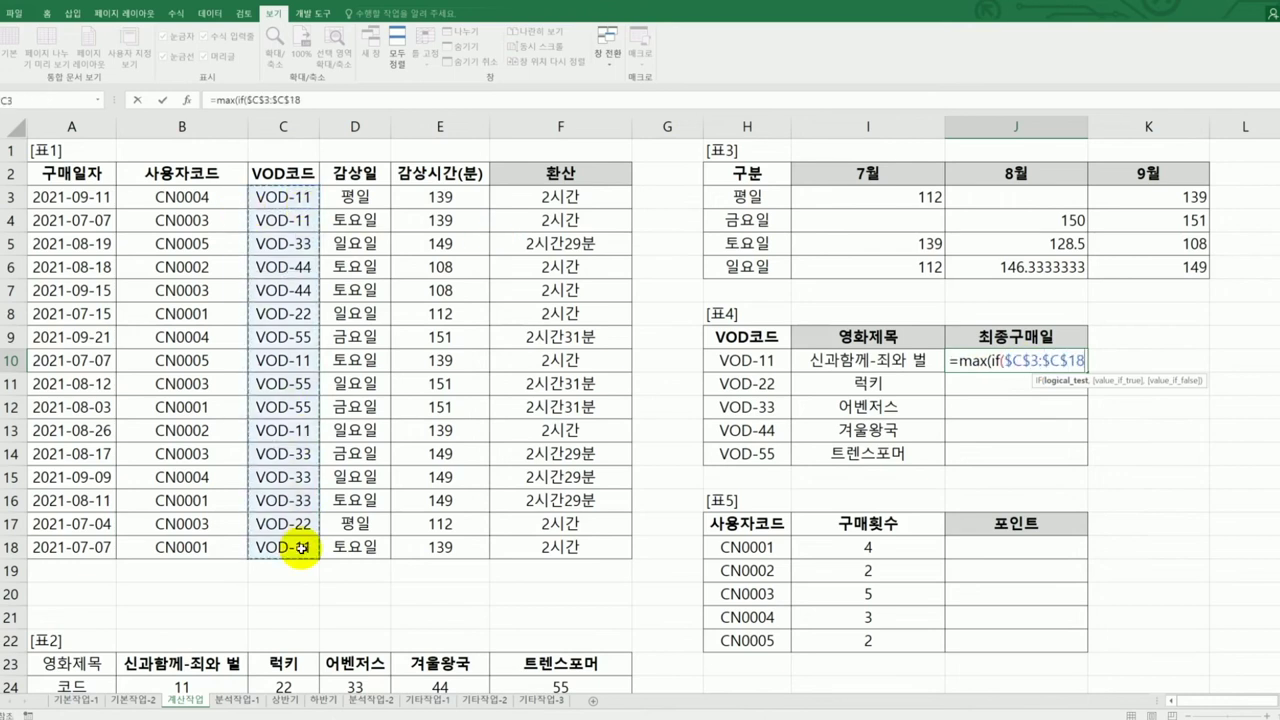
type("=")
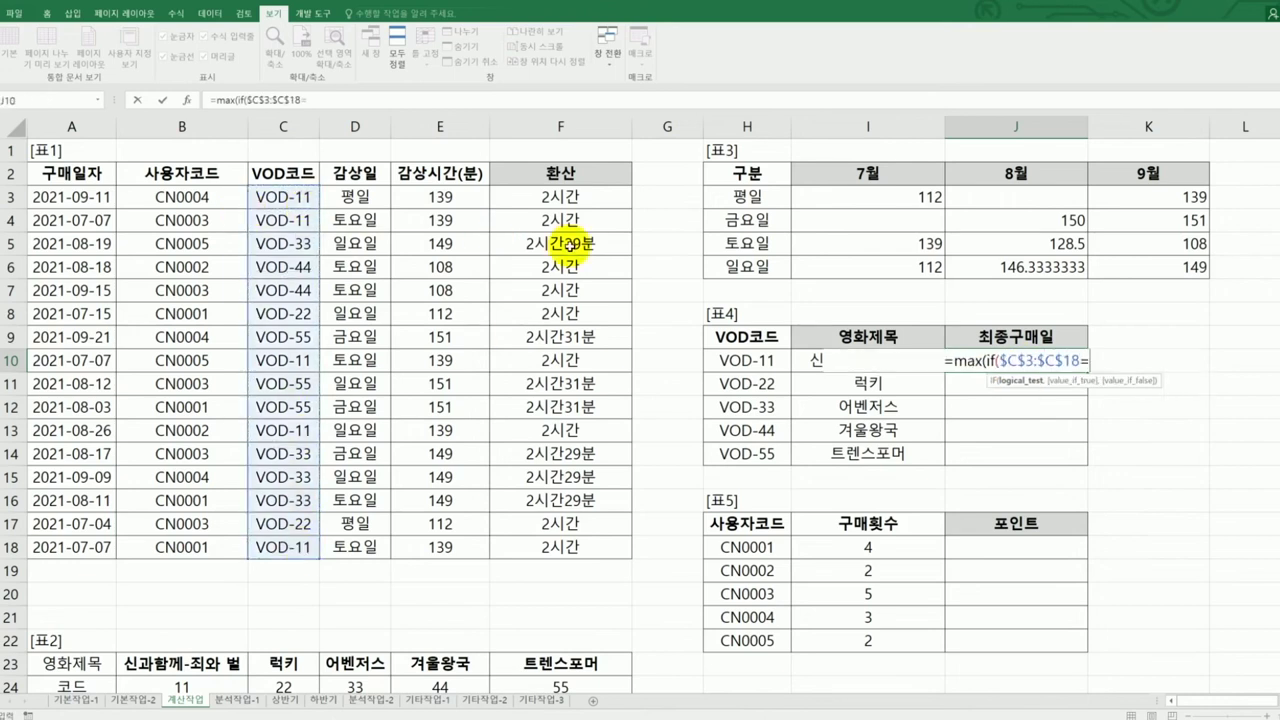
left_click(722, 356)
type(",")
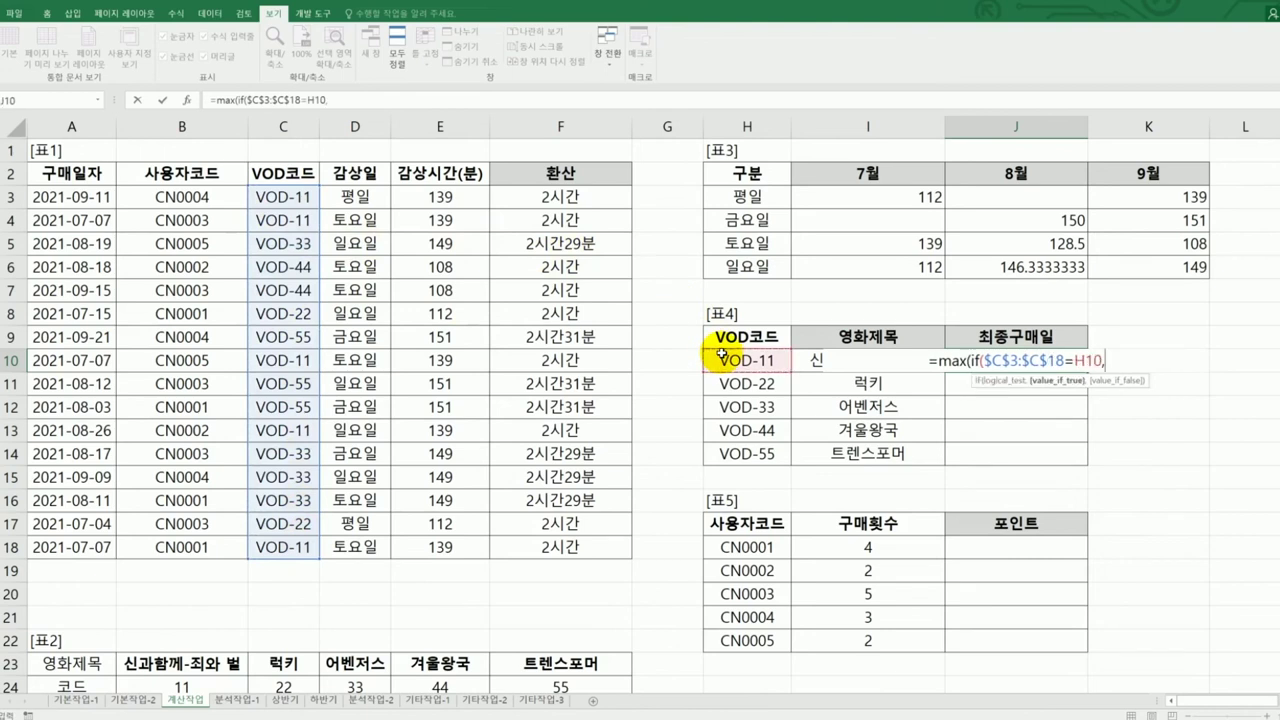
Add [표1]'s 구매일자 range as the IF true value, close both functions, and make the range absolute as $A$3:$A$18
left_click_drag(105, 196, 105, 549)
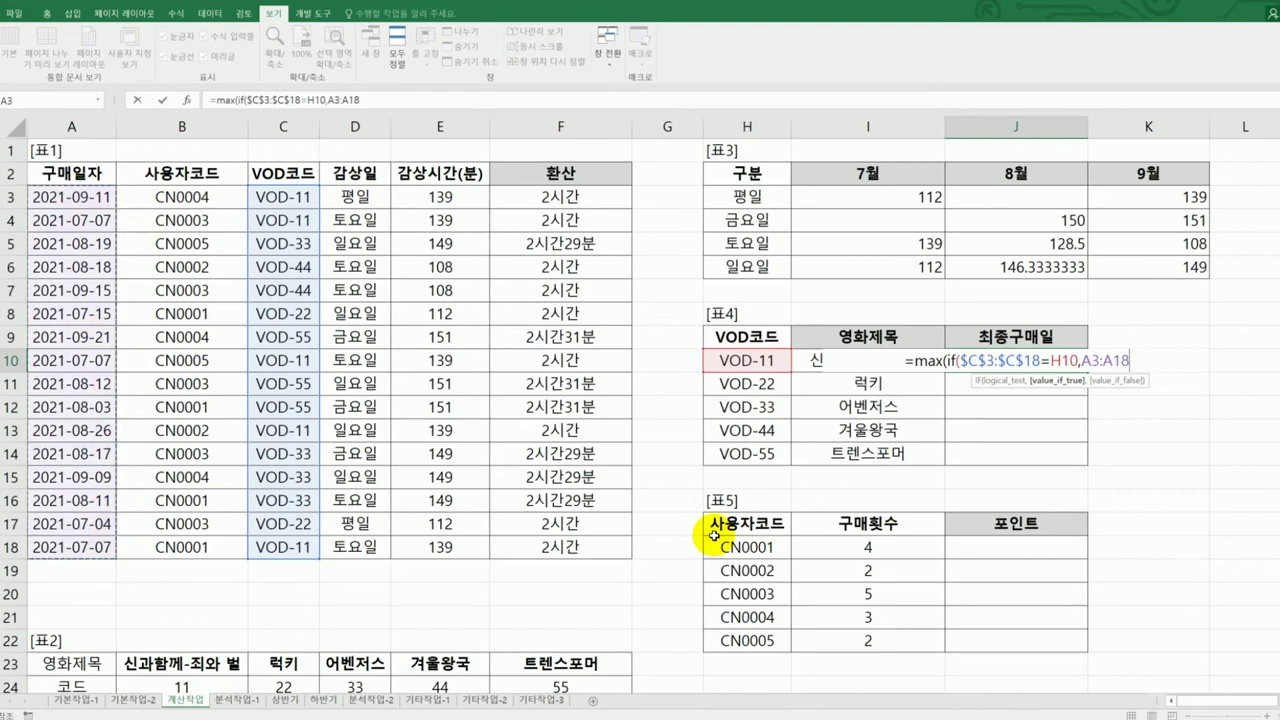
type(")")
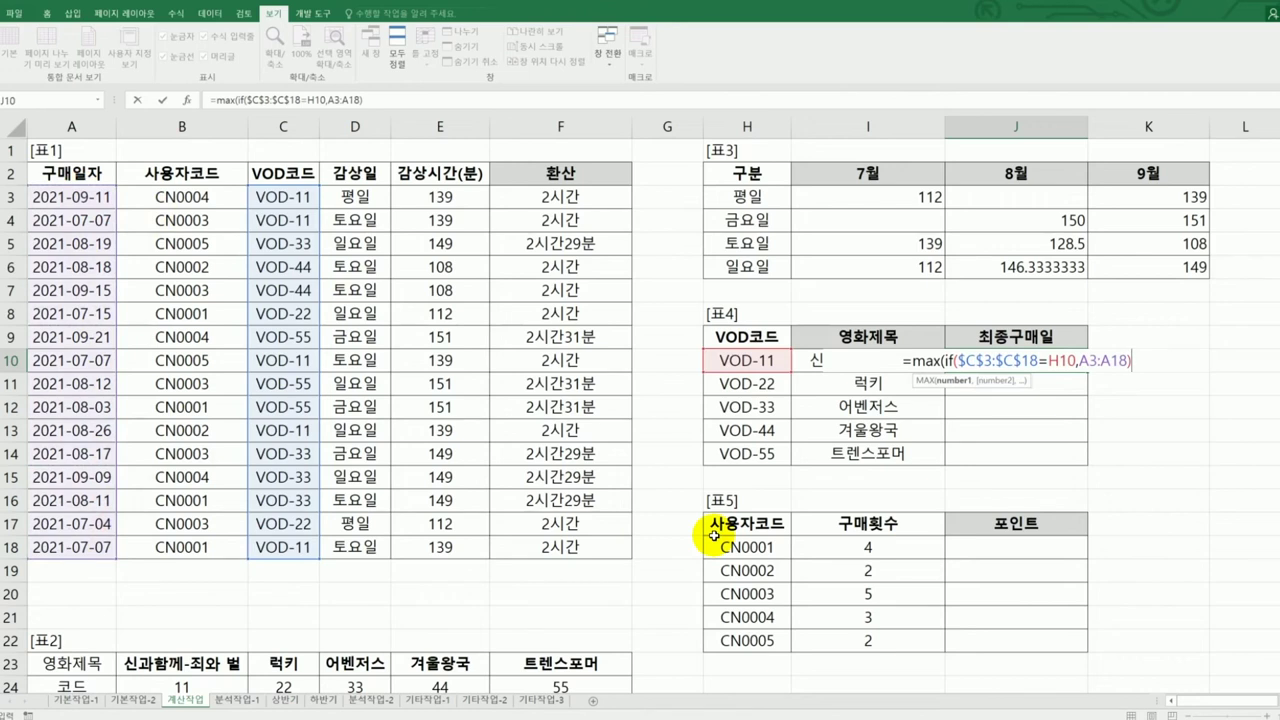
type(")")
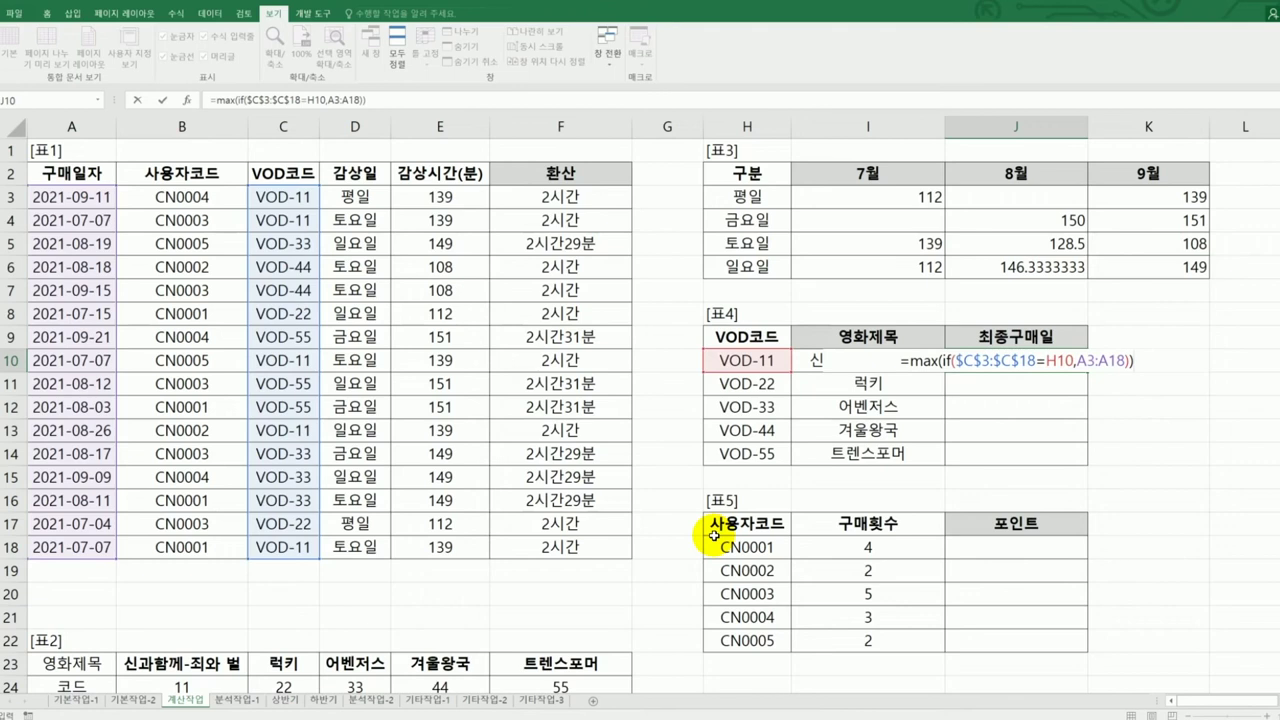
left_click(1080, 362)
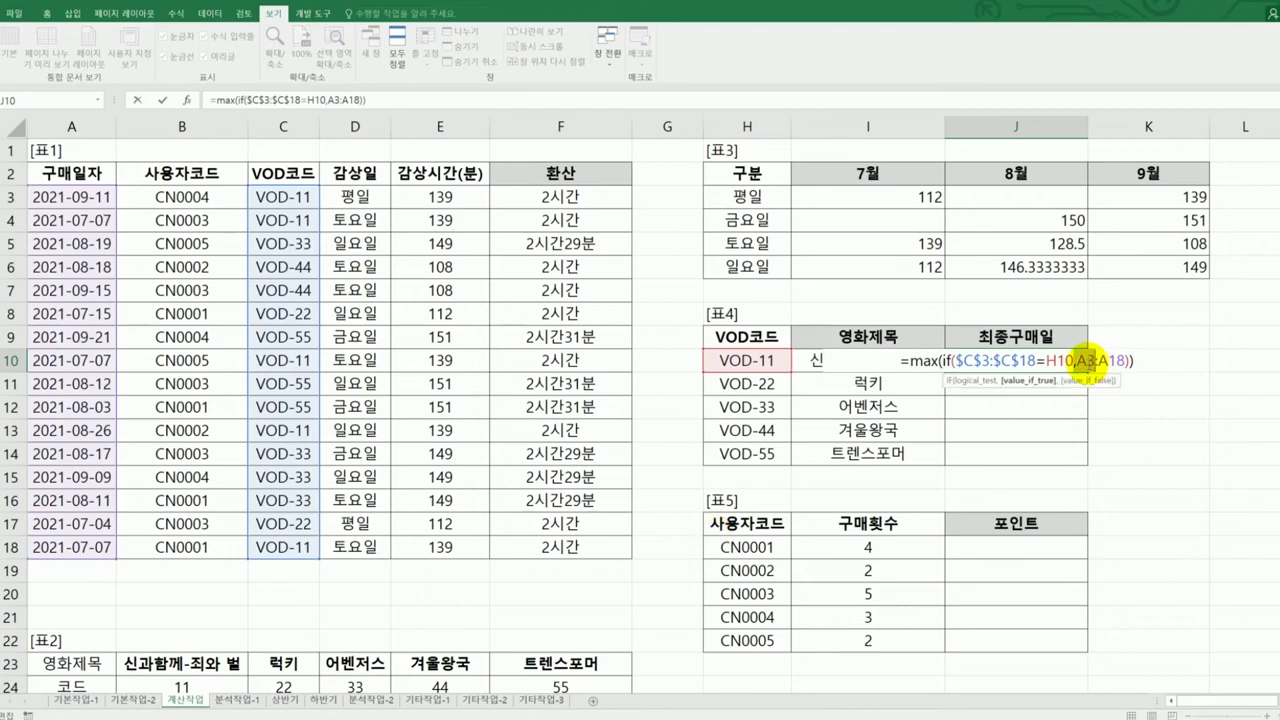
left_click_drag(1080, 362, 1120, 360)
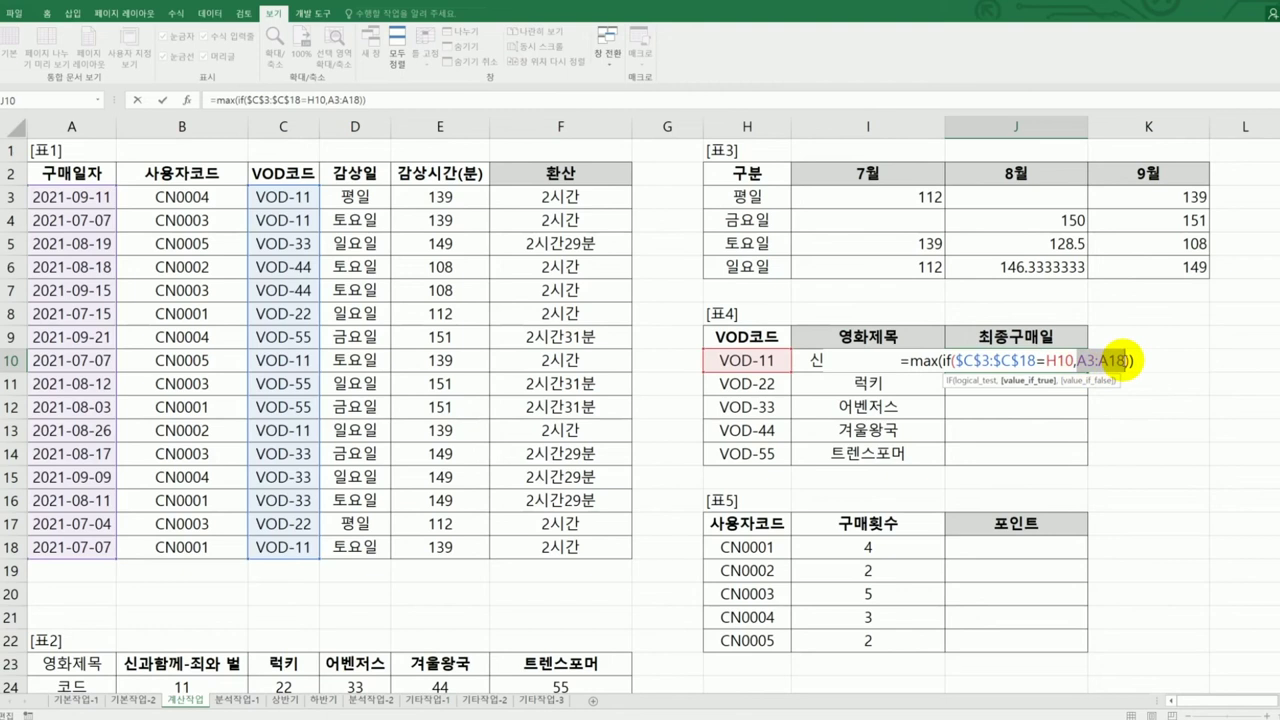
key("F4")
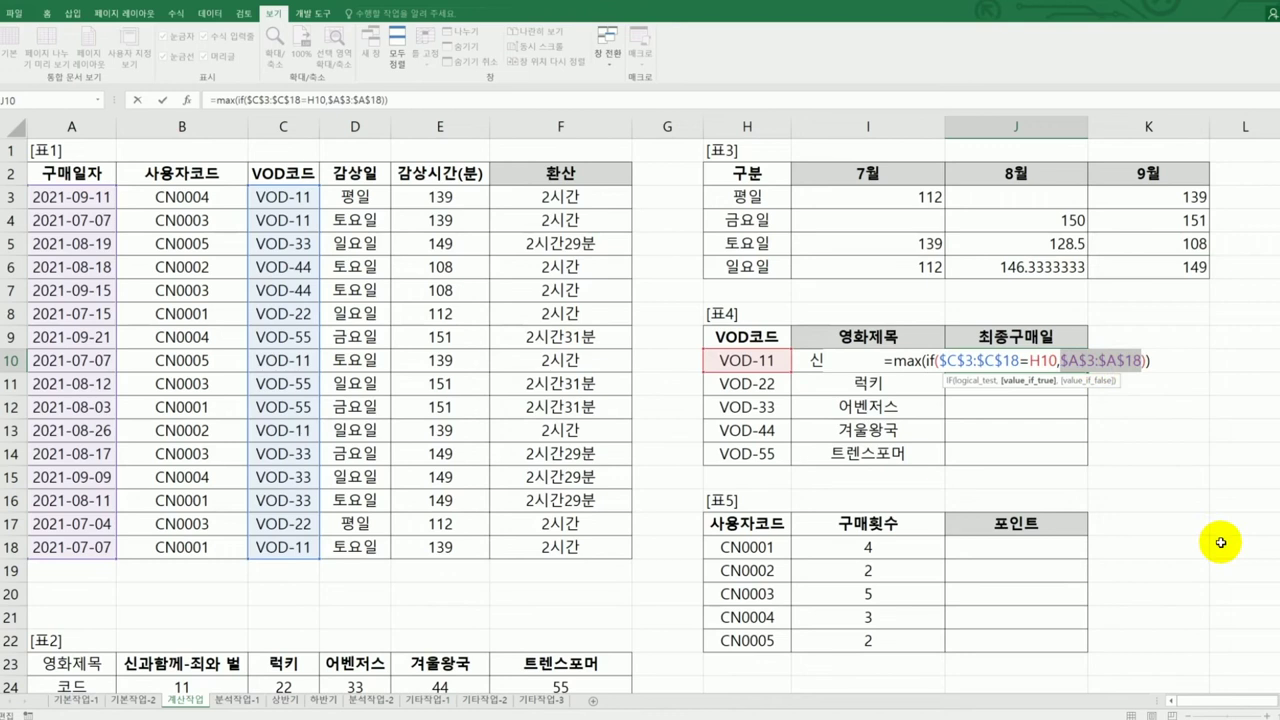
Confirm =MAX(IF($C$3:$C$18=H10,$A$3:$A$18)) in J10 as an array formula and fill it down to J14
left_click(1160, 368)
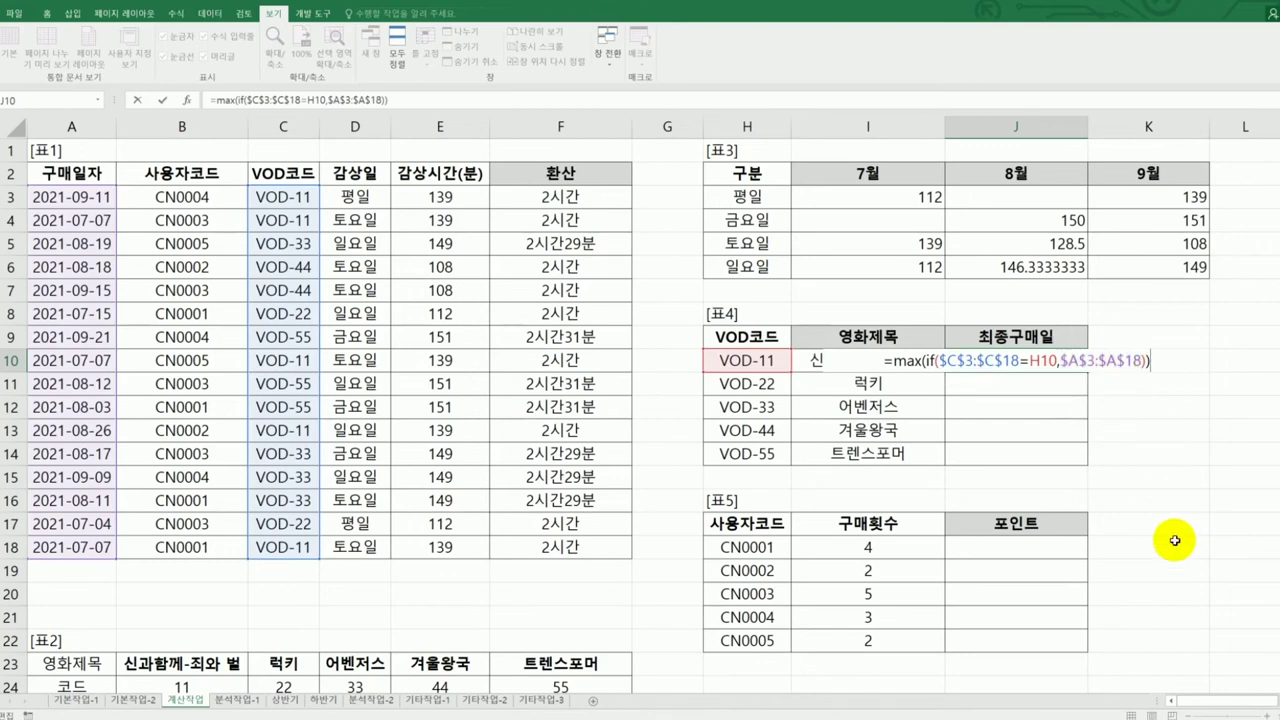
key("ctrl+shift+Return")
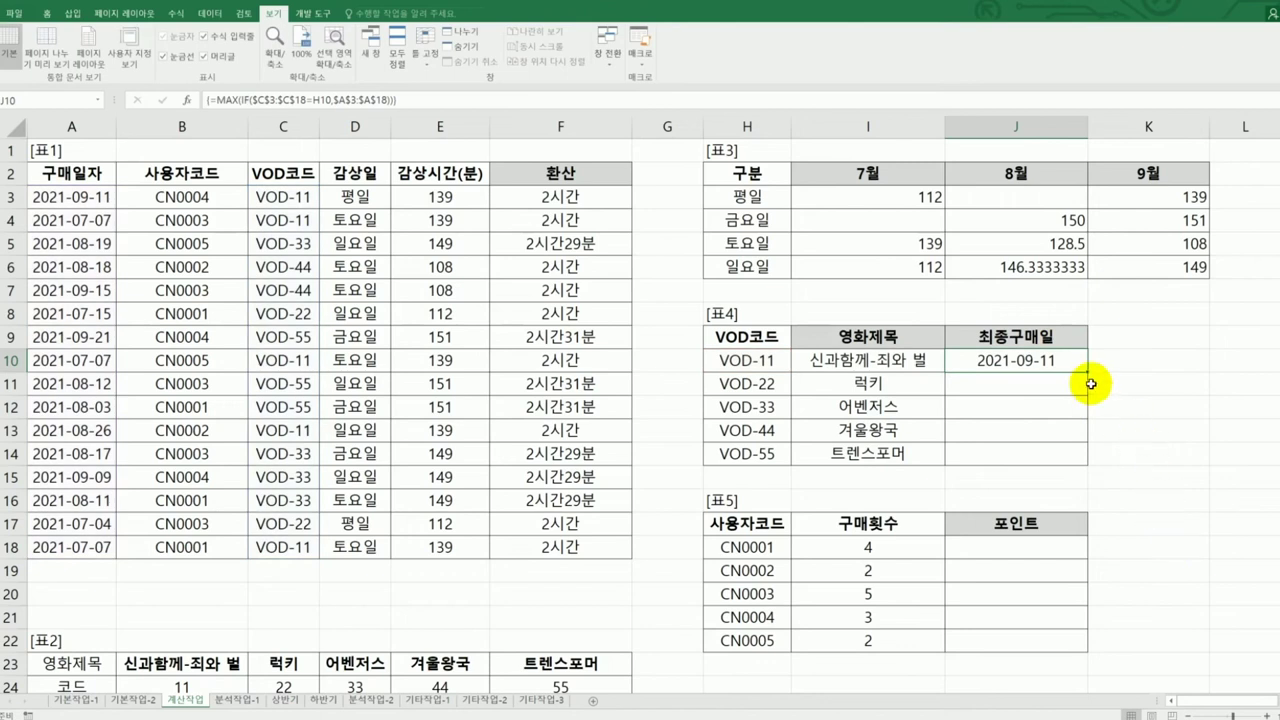
left_click_drag(1087, 371, 1072, 451)
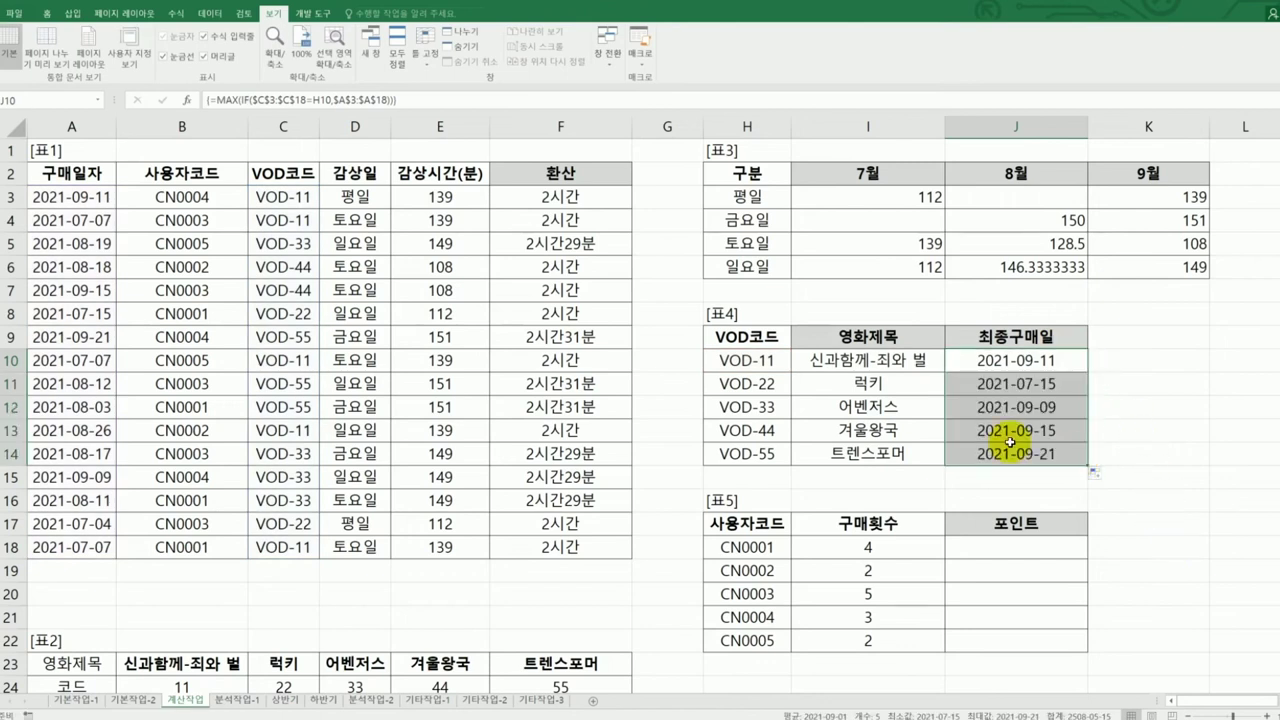
Check the 최종구매일 results in 표4 against the purchase dates of all VOD-11 rows in 표1
left_click(757, 364)
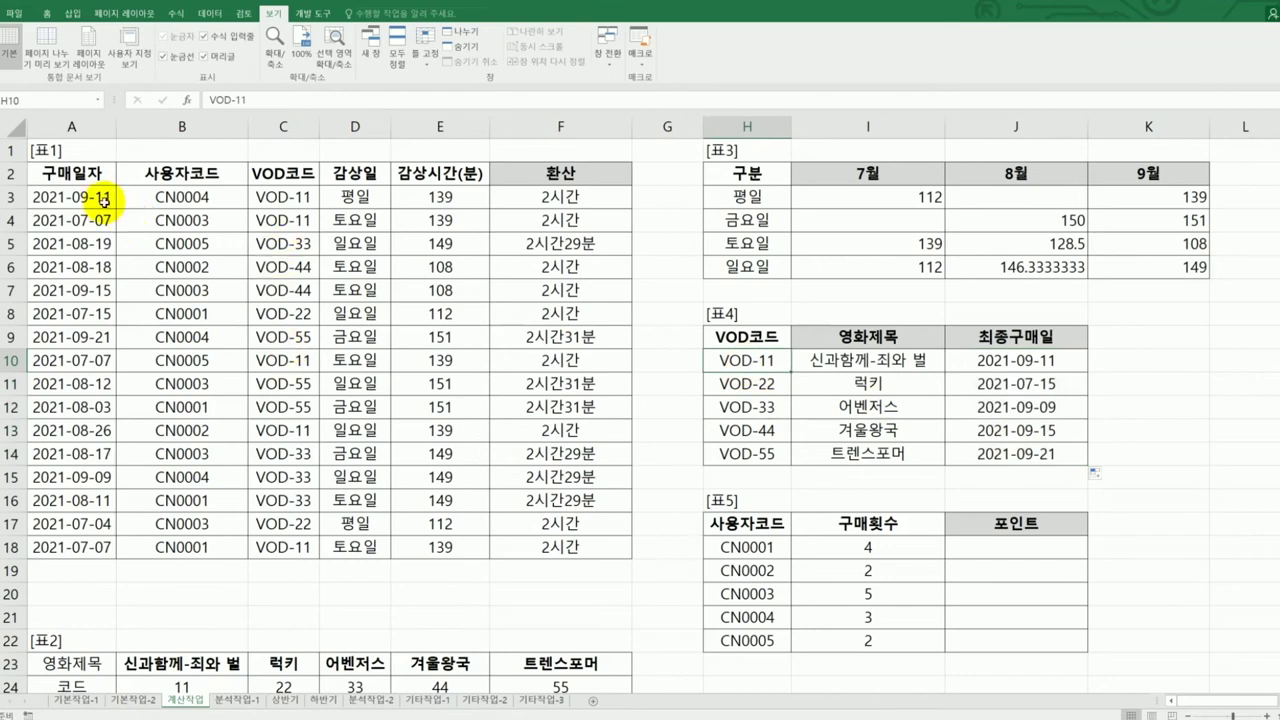
left_click_drag(104, 200, 276, 222)
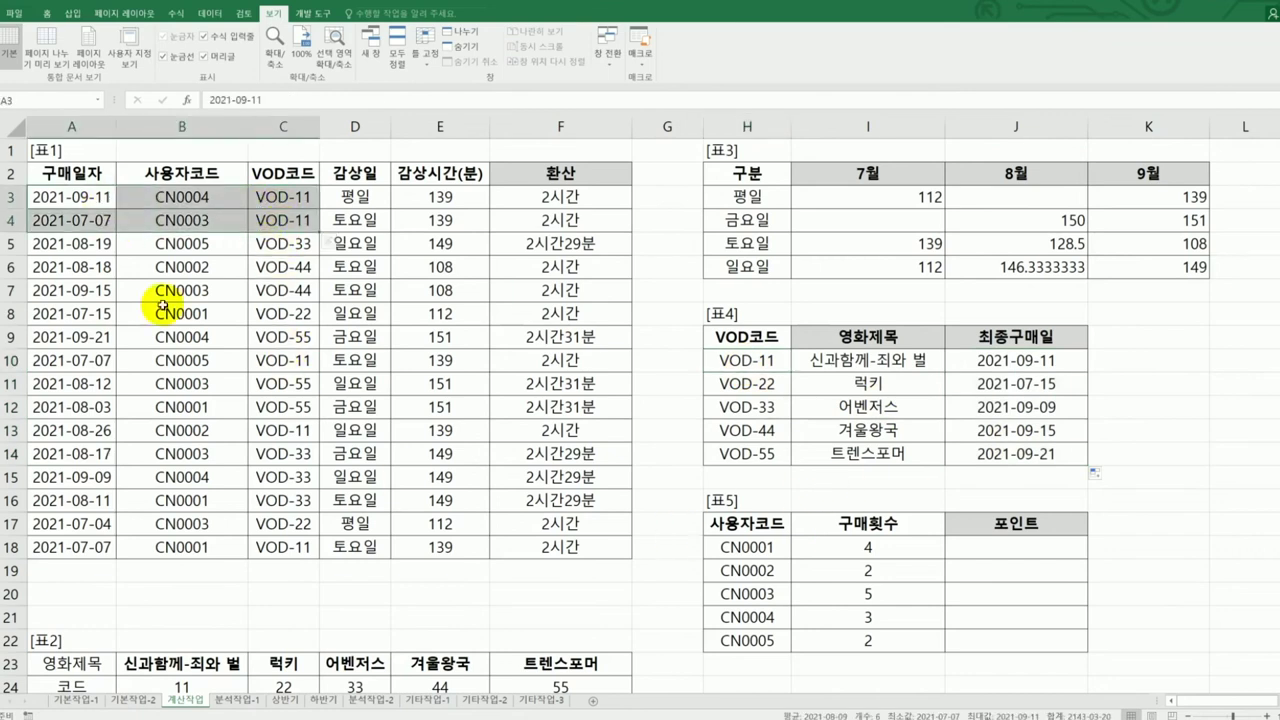
left_click_drag(100, 360, 270, 360, "ctrl")
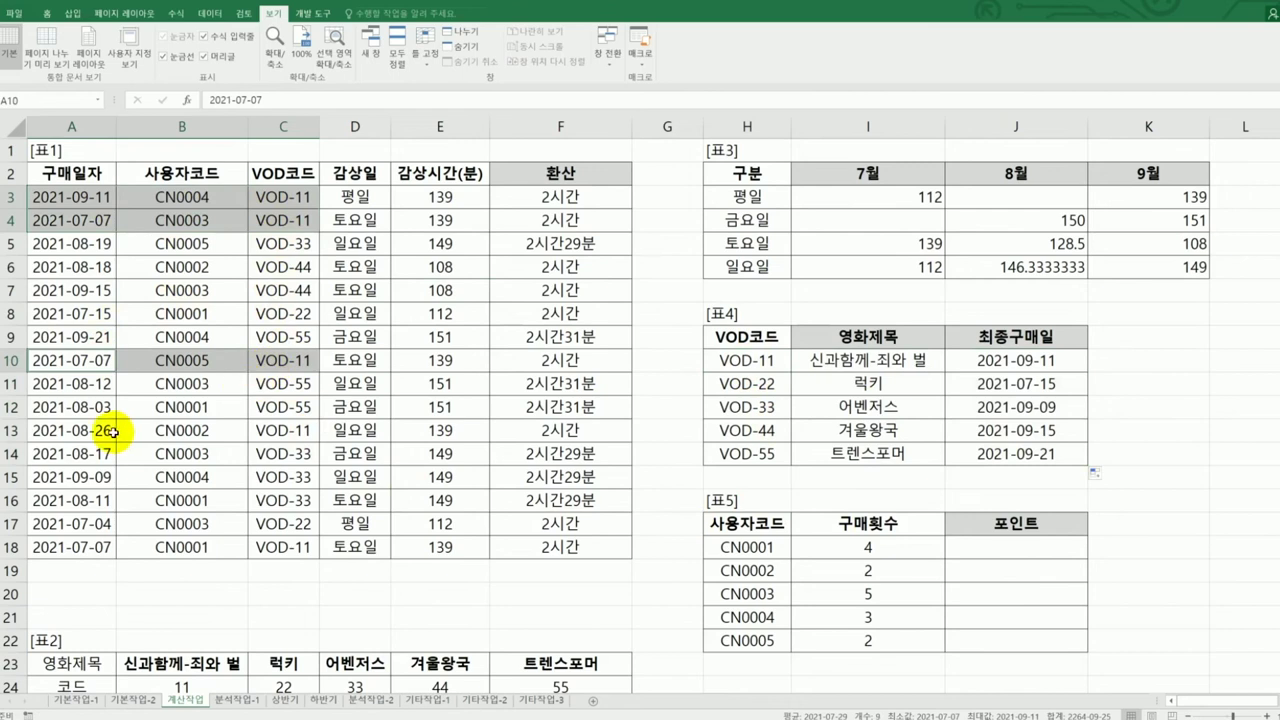
left_click_drag(112, 430, 276, 430, "ctrl")
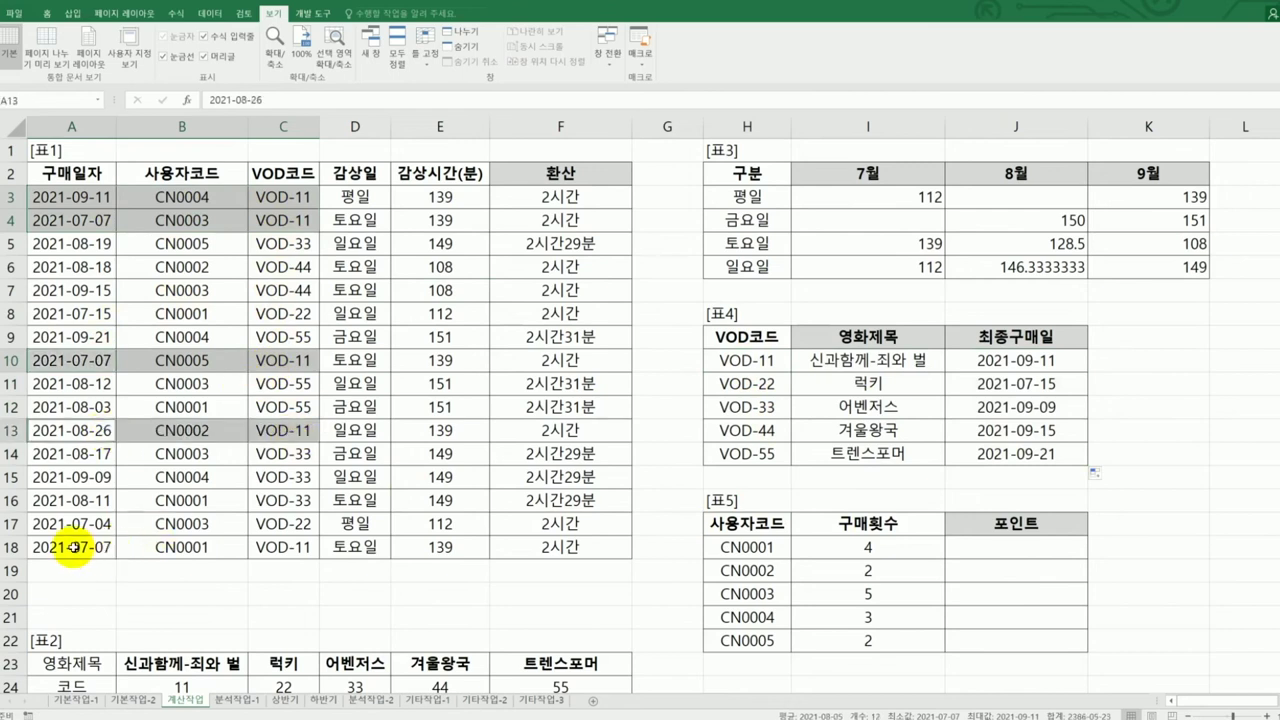
left_click_drag(75, 547, 277, 547, "ctrl")
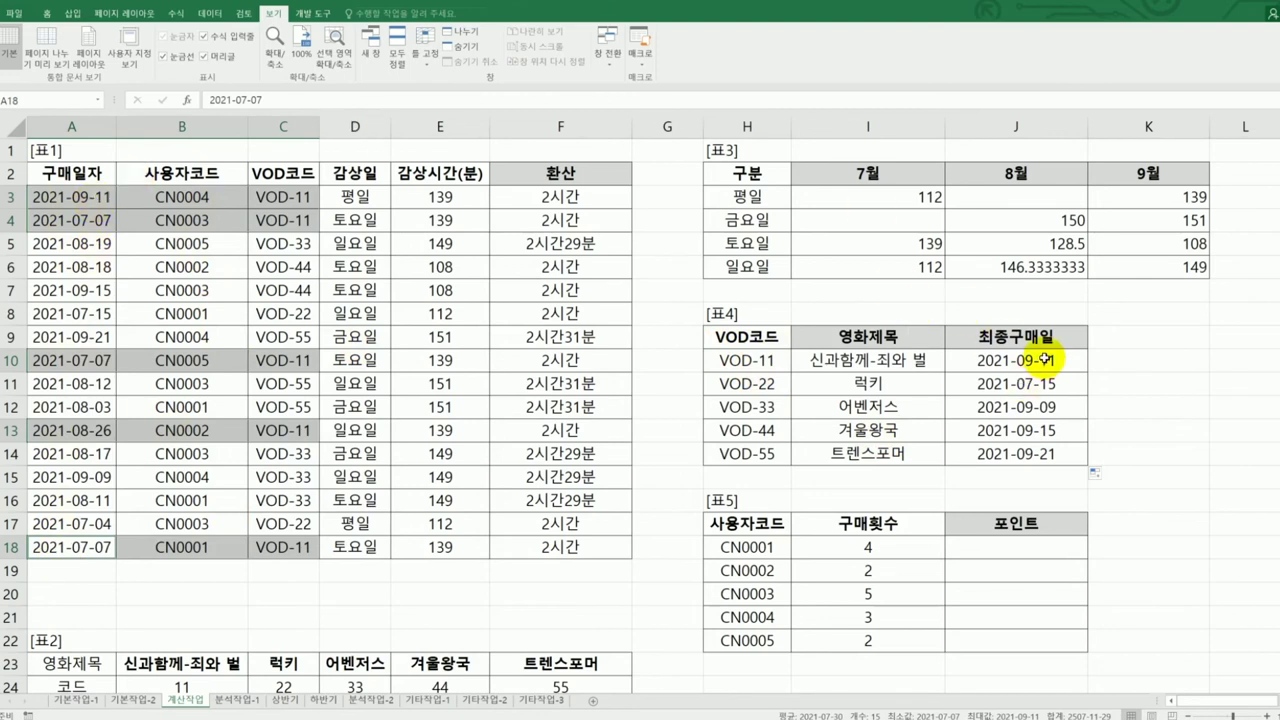
left_click(1043, 455)
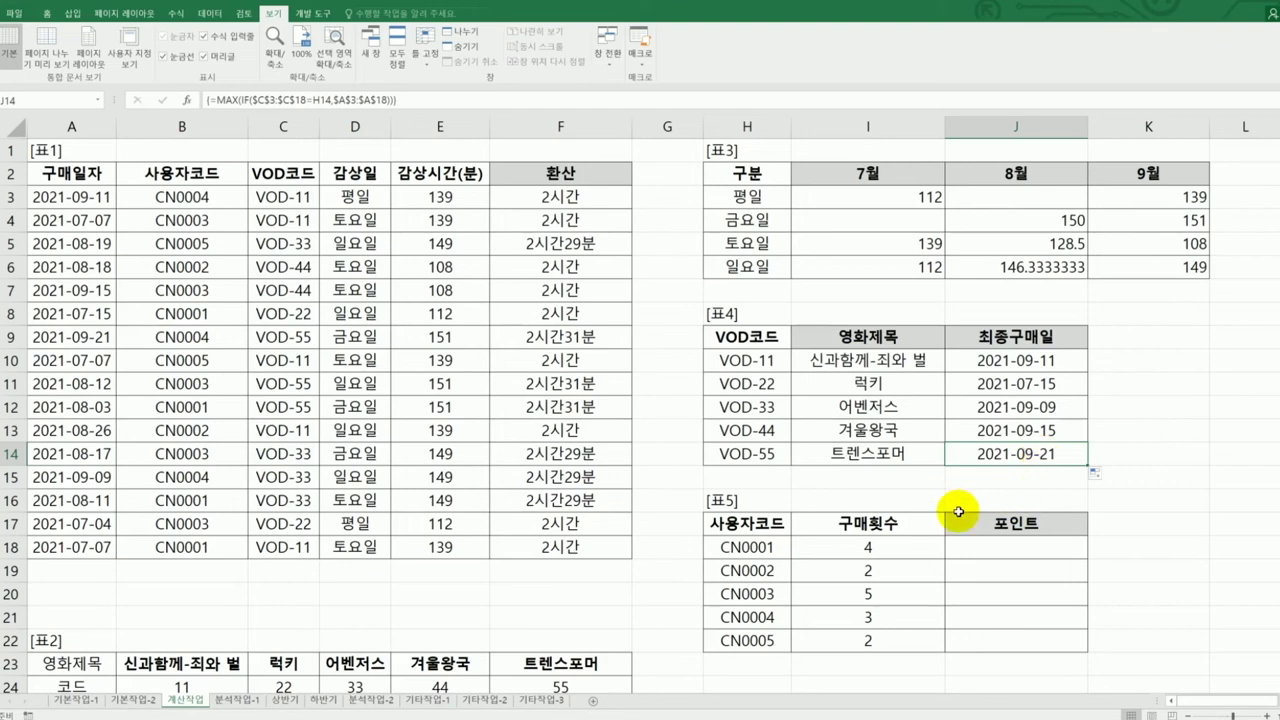
Select J18, insert a new VBA module and declare the public function fn포인트 with the argument 구매횟수
left_click(990, 552)
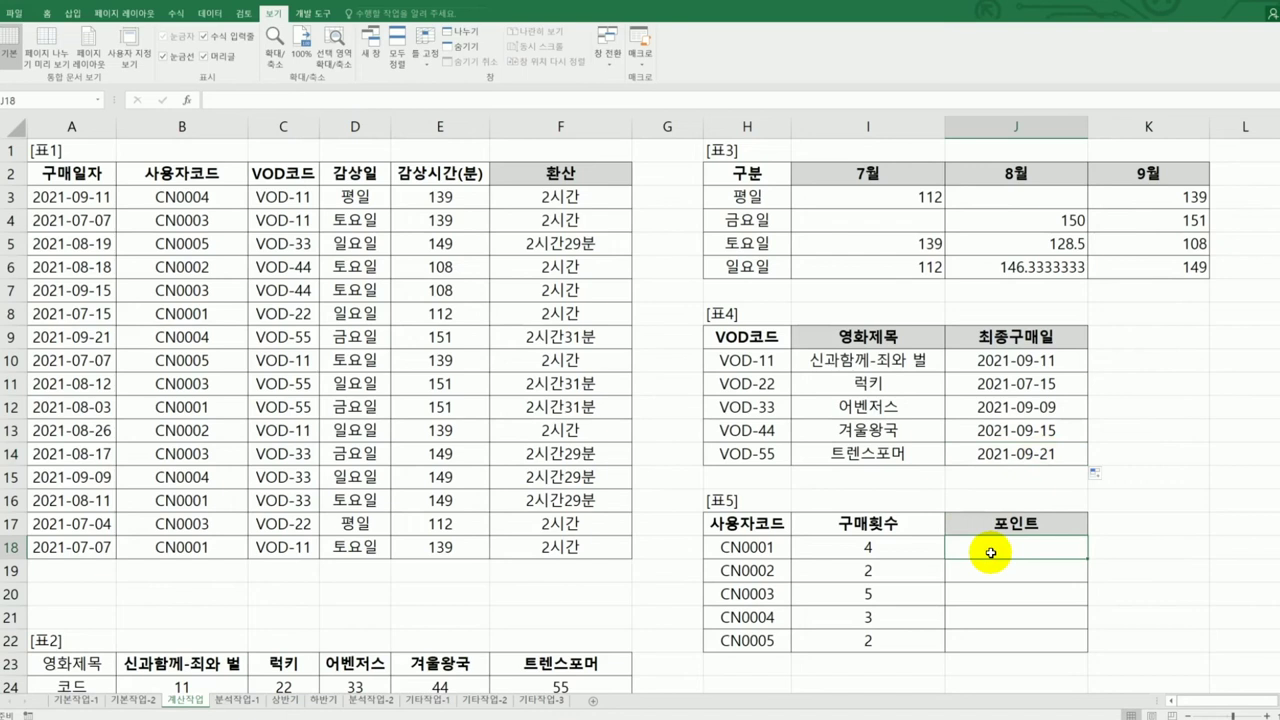
left_click(312, 13)
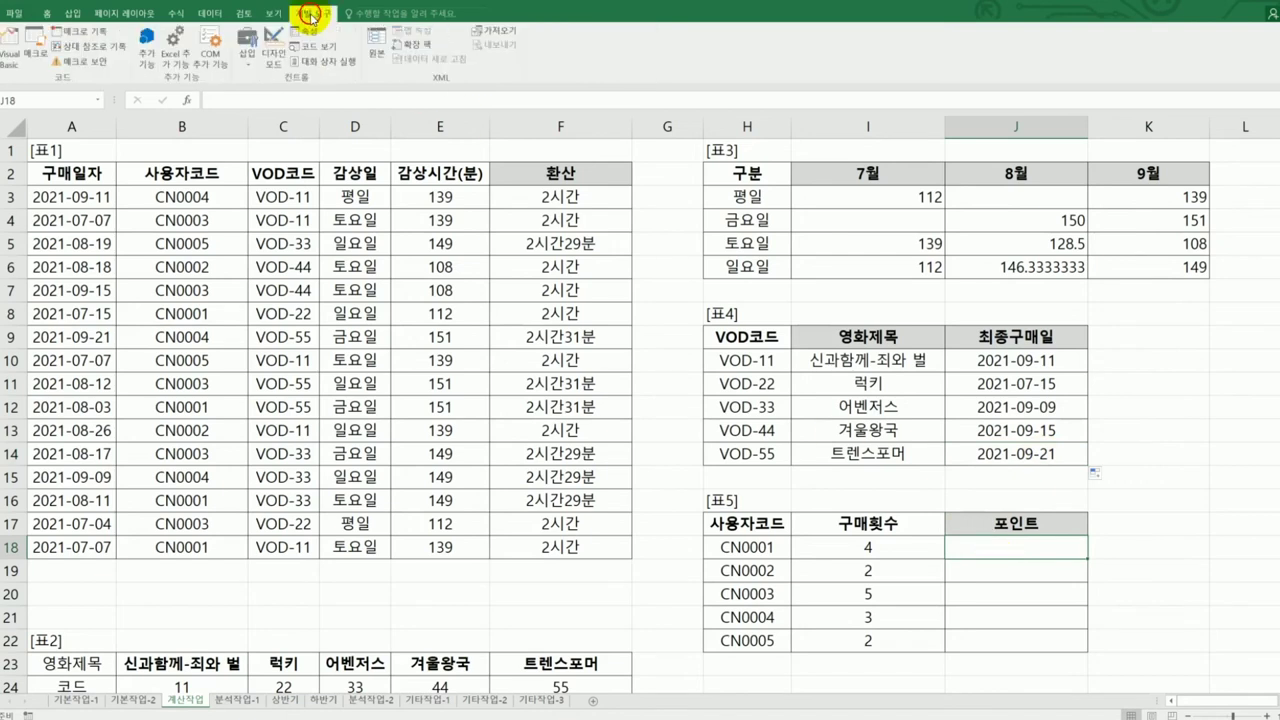
left_click(12, 48)
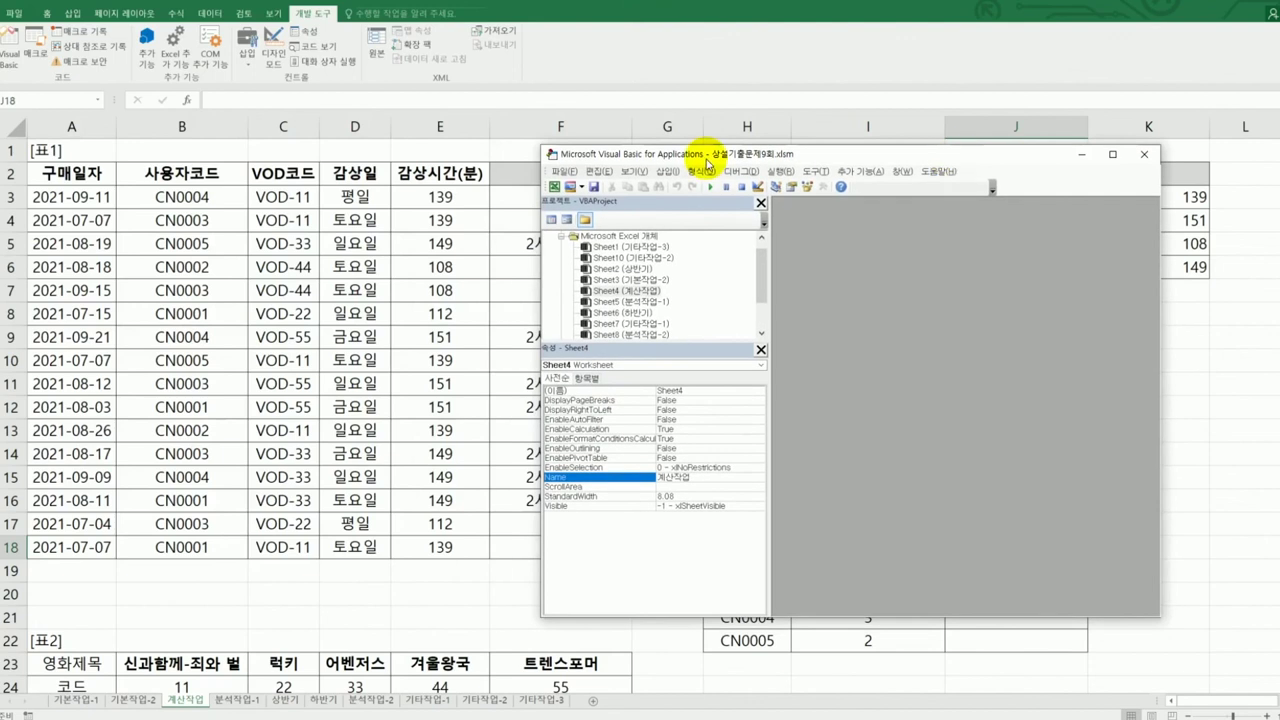
left_click(676, 174)
left_click(624, 212)
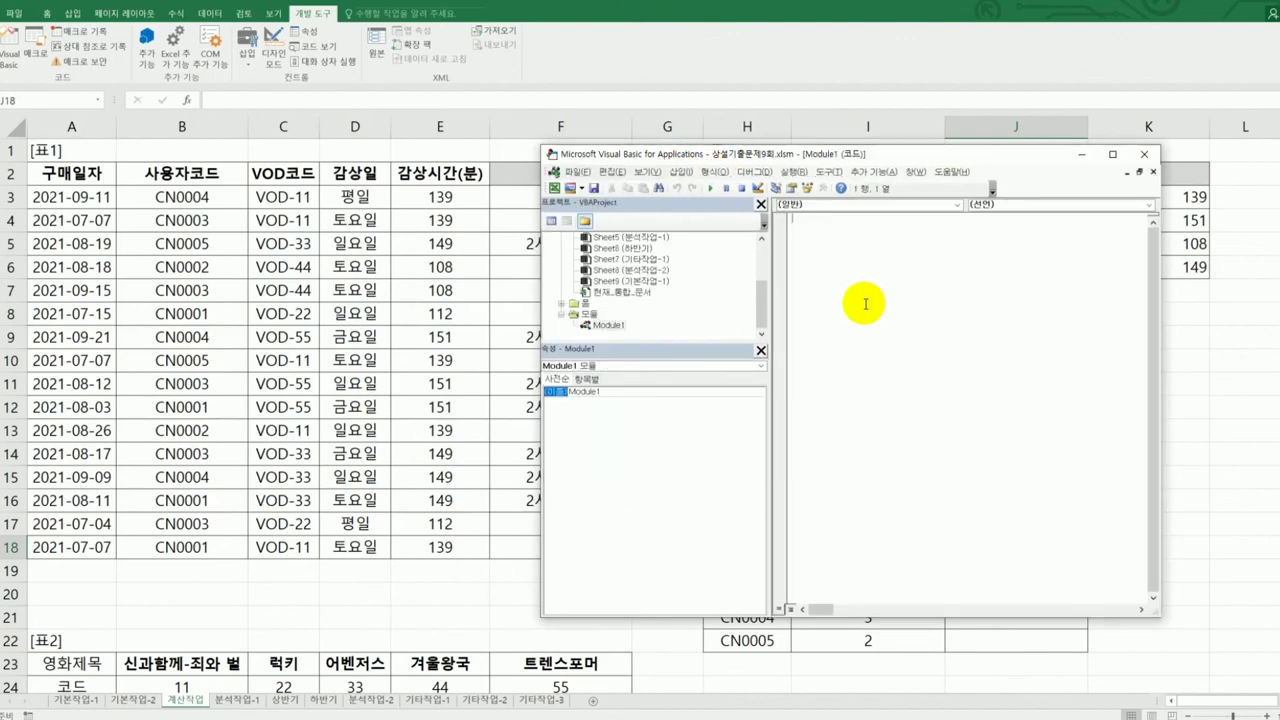
type("public function fn포인트(구")
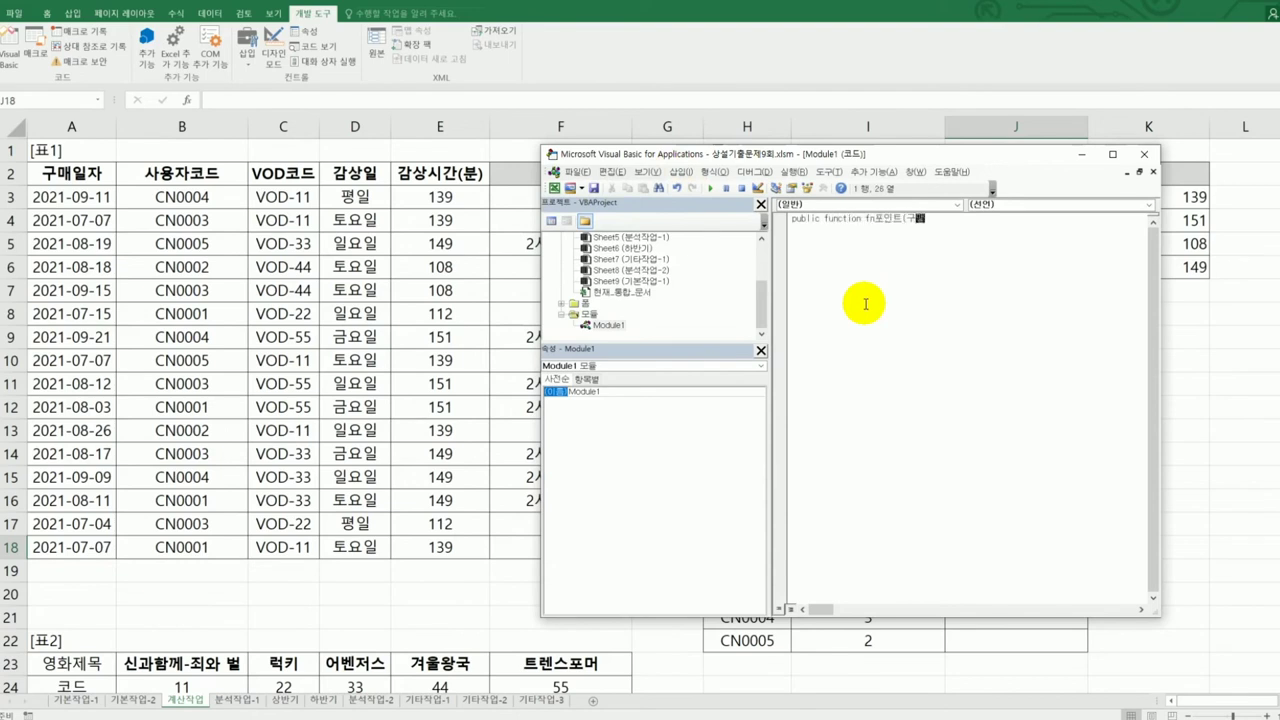
type("매횟수)")
key("Return")
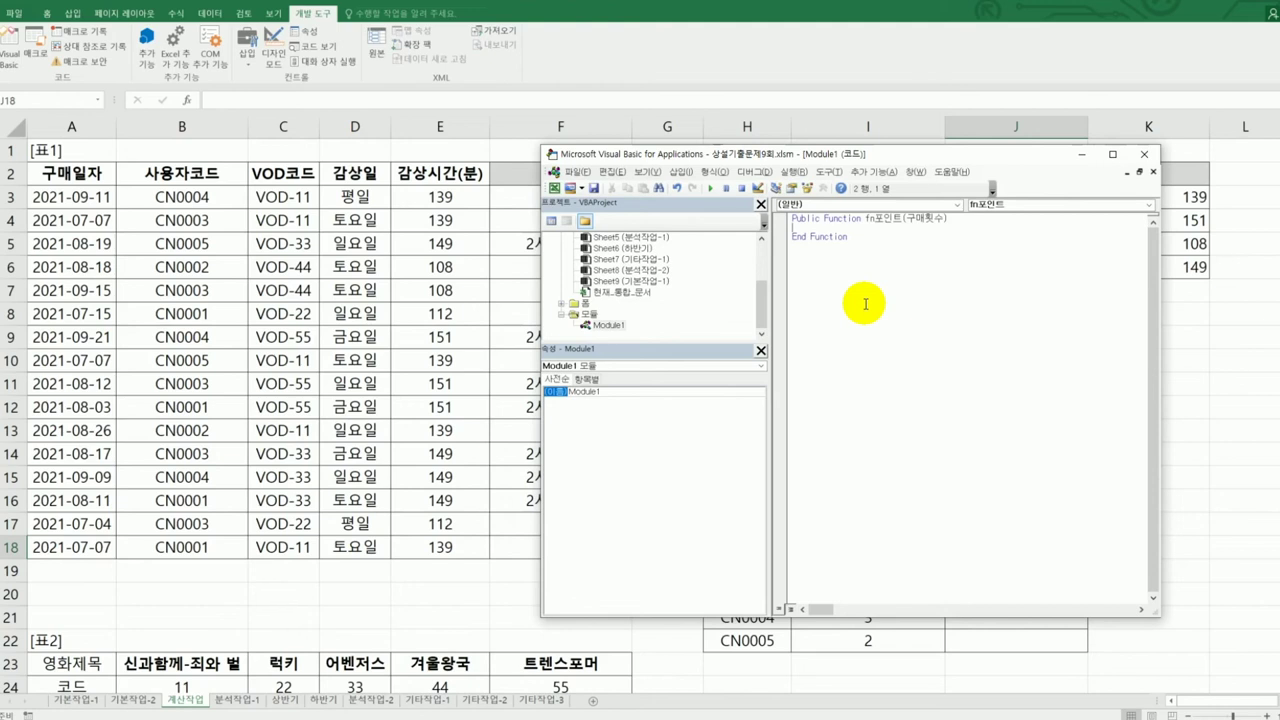
Add an If branch to fn포인트 that returns 구매횟수 * 3 when 구매횟수 >= 3
key("Return")
key("Tab")
type("if 구")
type("매횟수 ")
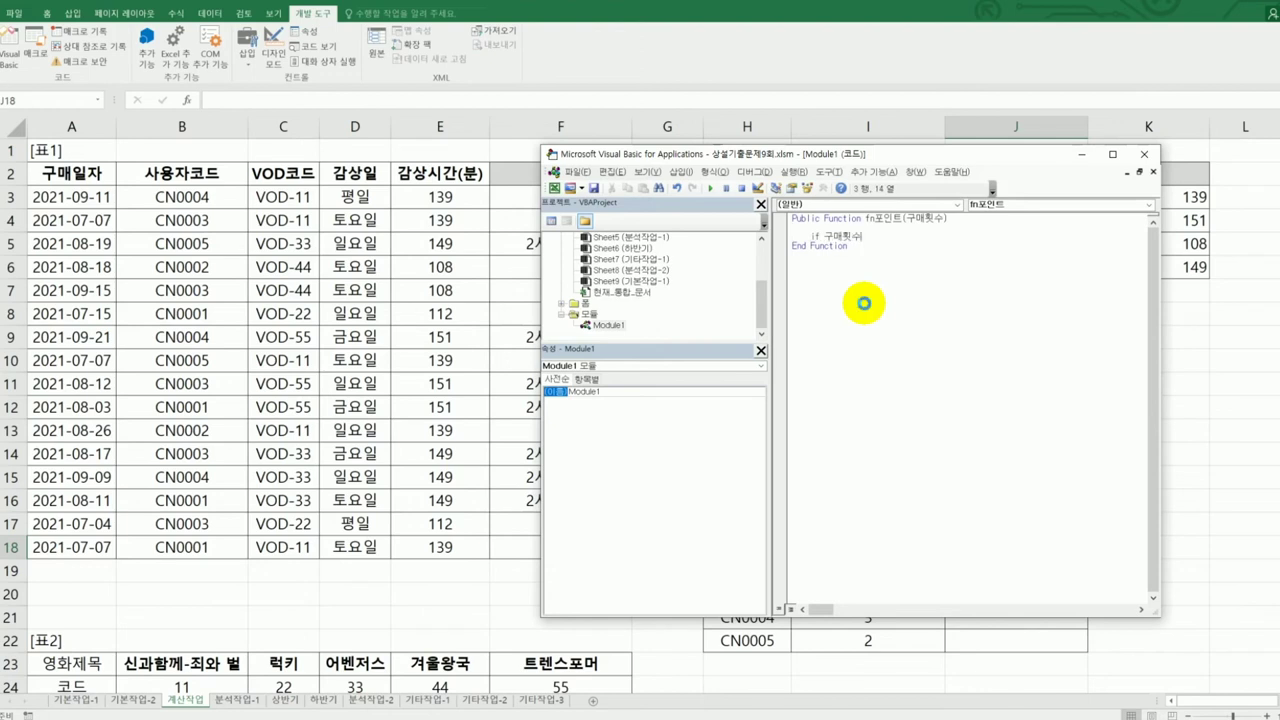
type(">=3 then")
key("Return")
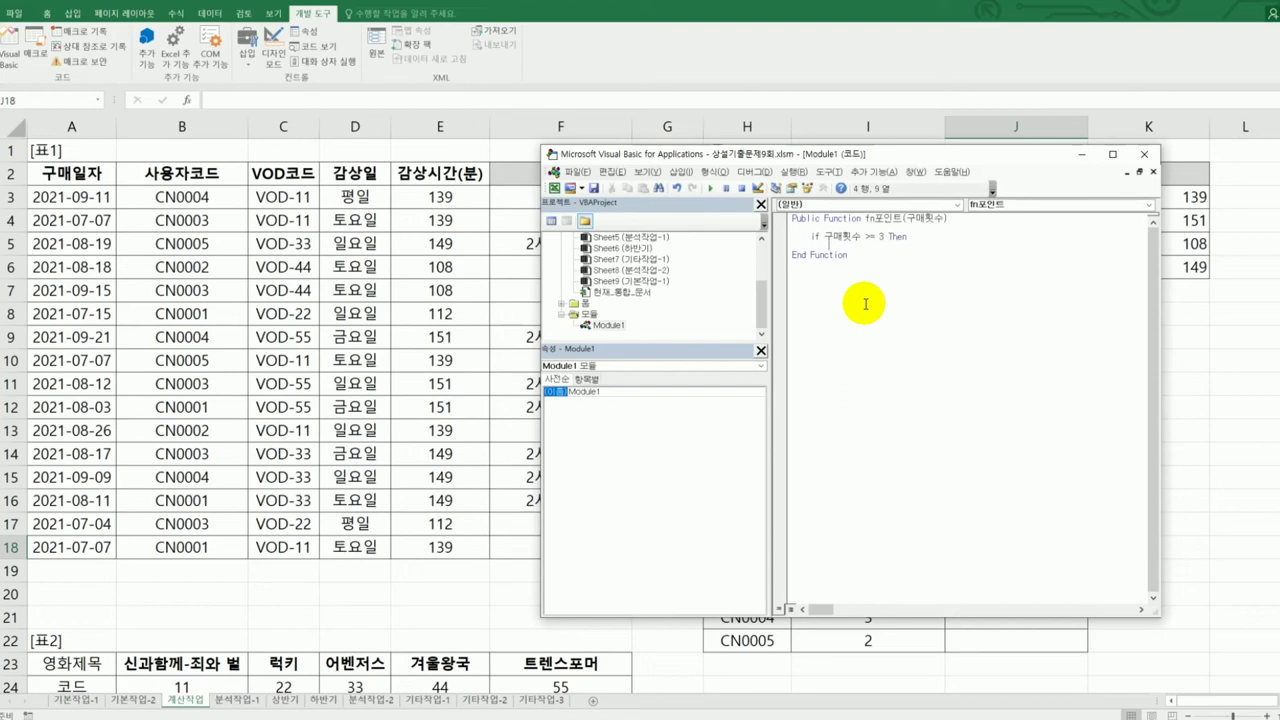
type("fn포인트 = 구매횟수 * 3")
key("Return")
Add an Else branch returning 구매횟수 * 2, end the If block, and close the Visual Basic editor
type("Else")
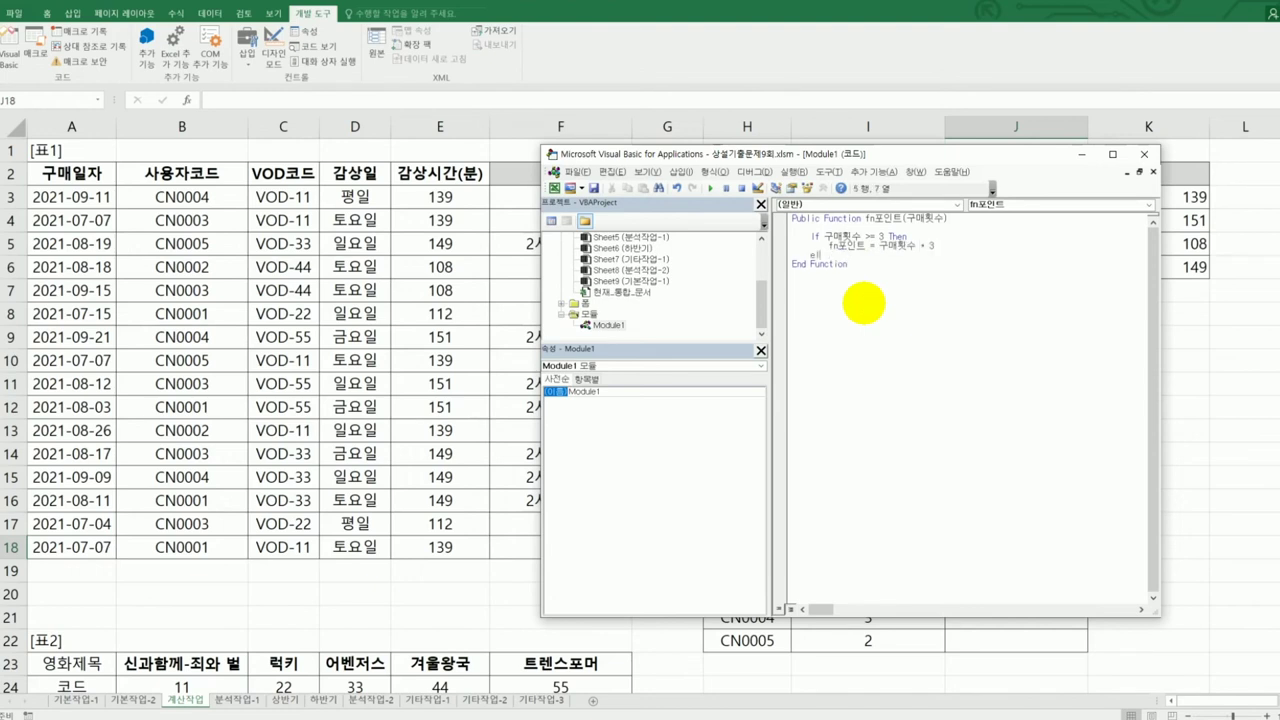
key("Return")
key("Tab")
type("fn포인트 = 구매횟")
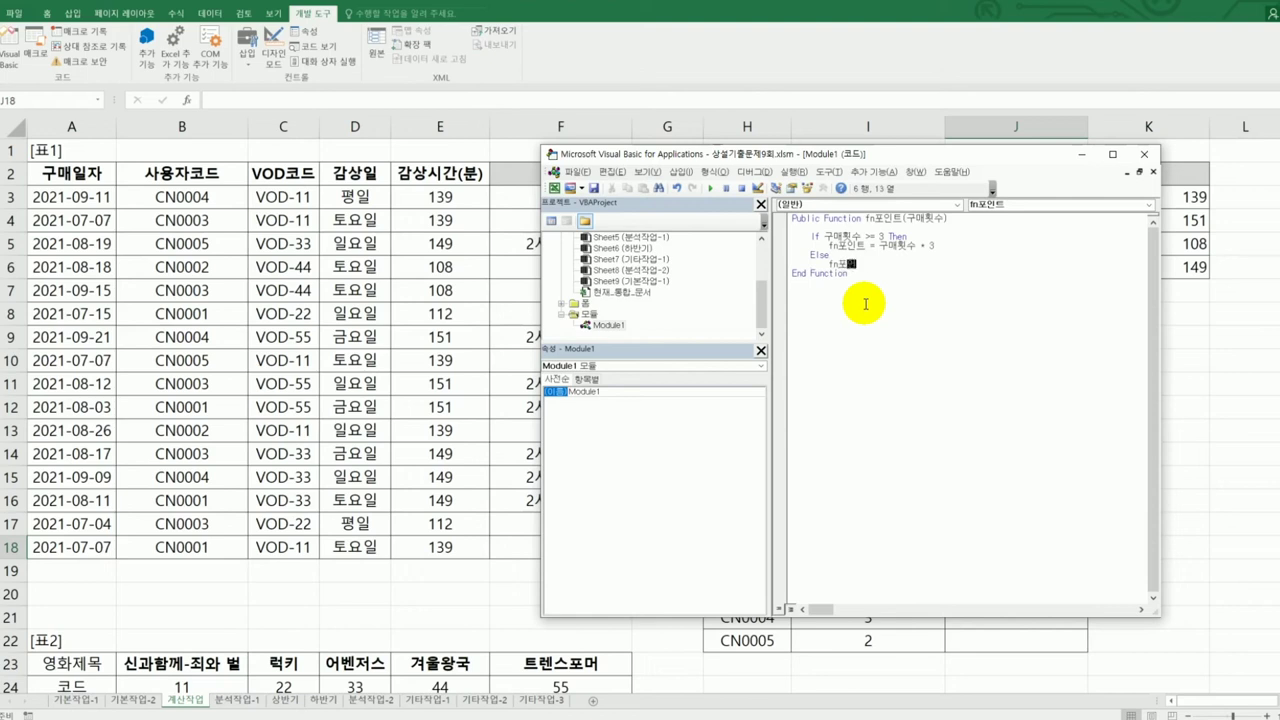
type("수 * 2")
key("Return")
key("BackSpace")
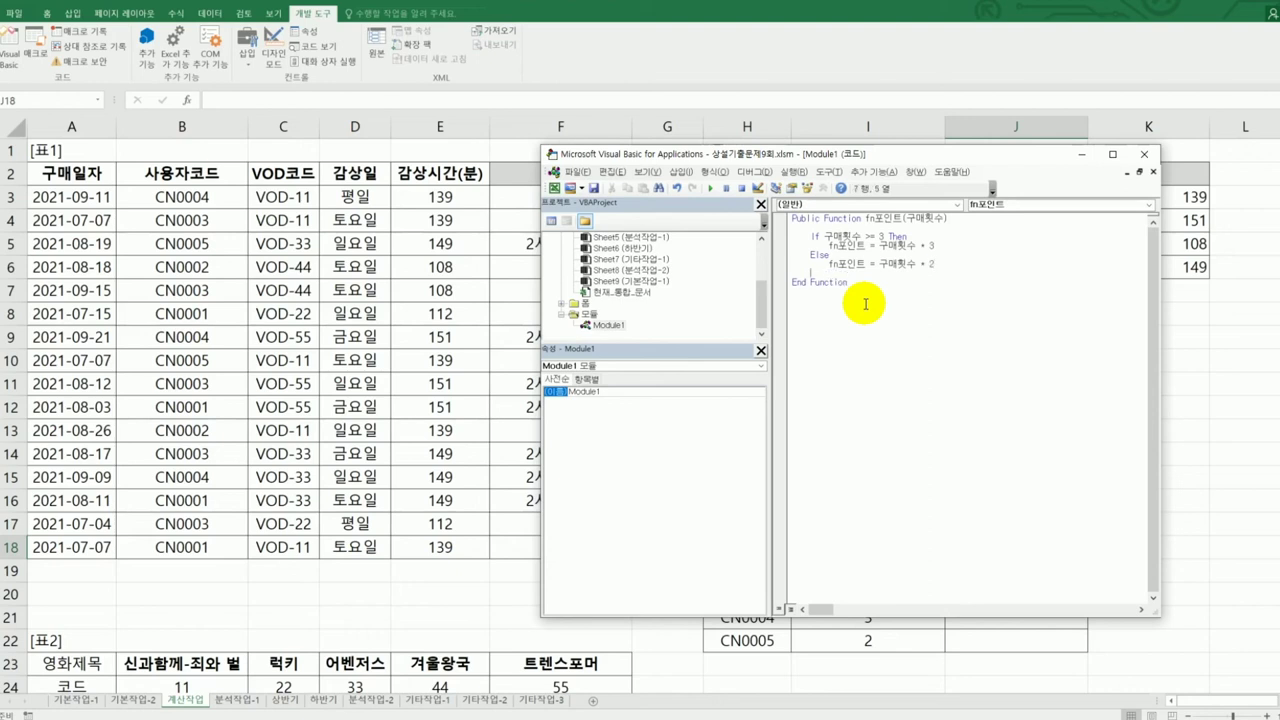
type("End If")
key("Return")
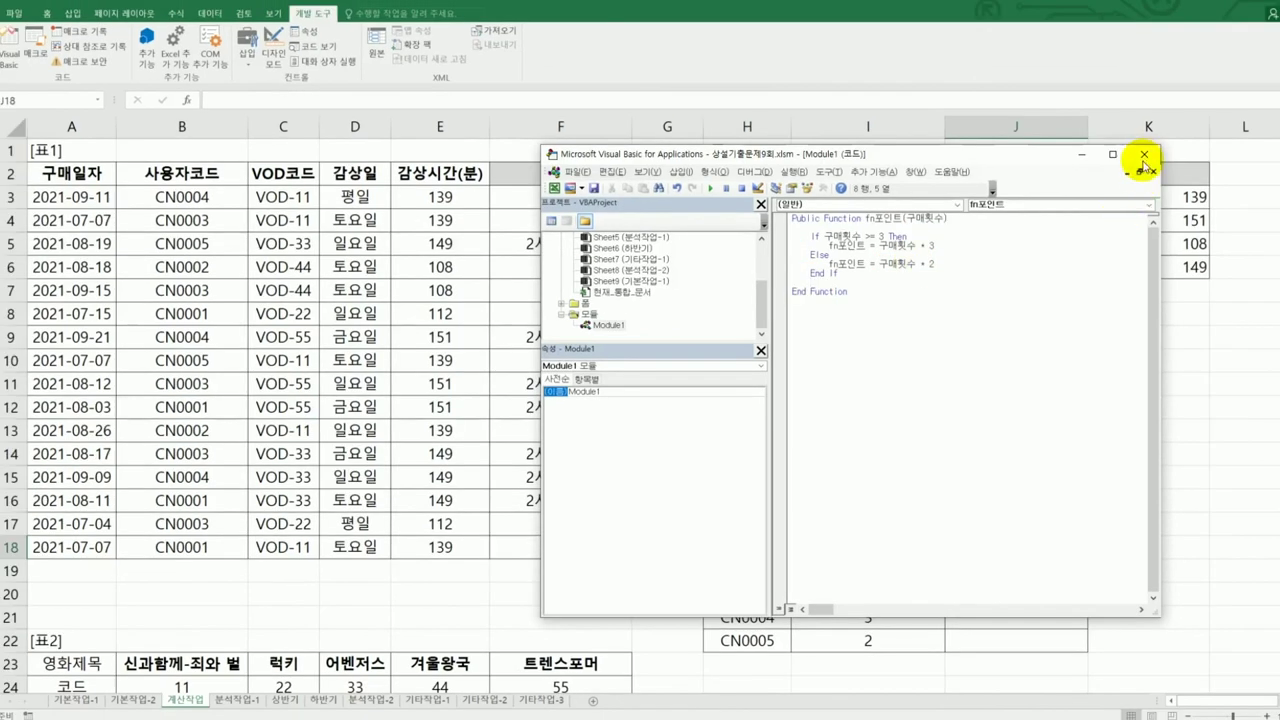
left_click(1145, 155)
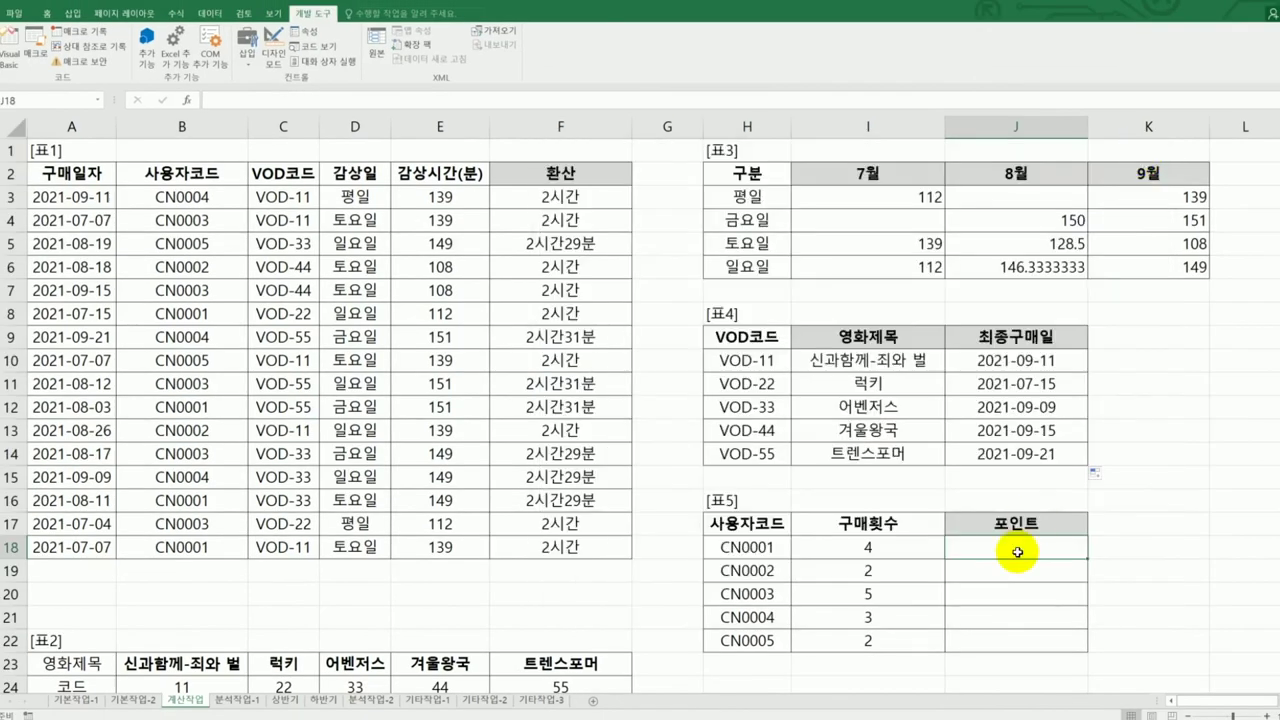
Insert the user-defined function fn포인트 with argument I18 in J18 and fill it down to J22
type("=")
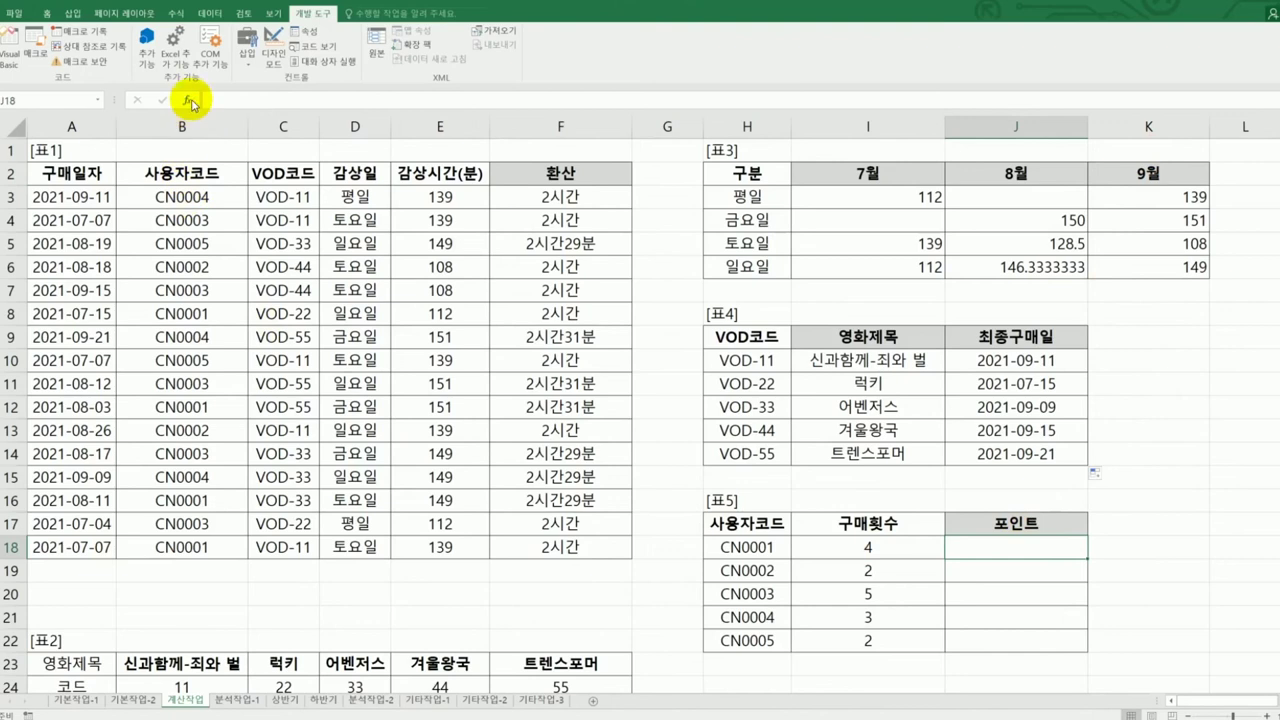
left_click(187, 100)
left_click(820, 313)
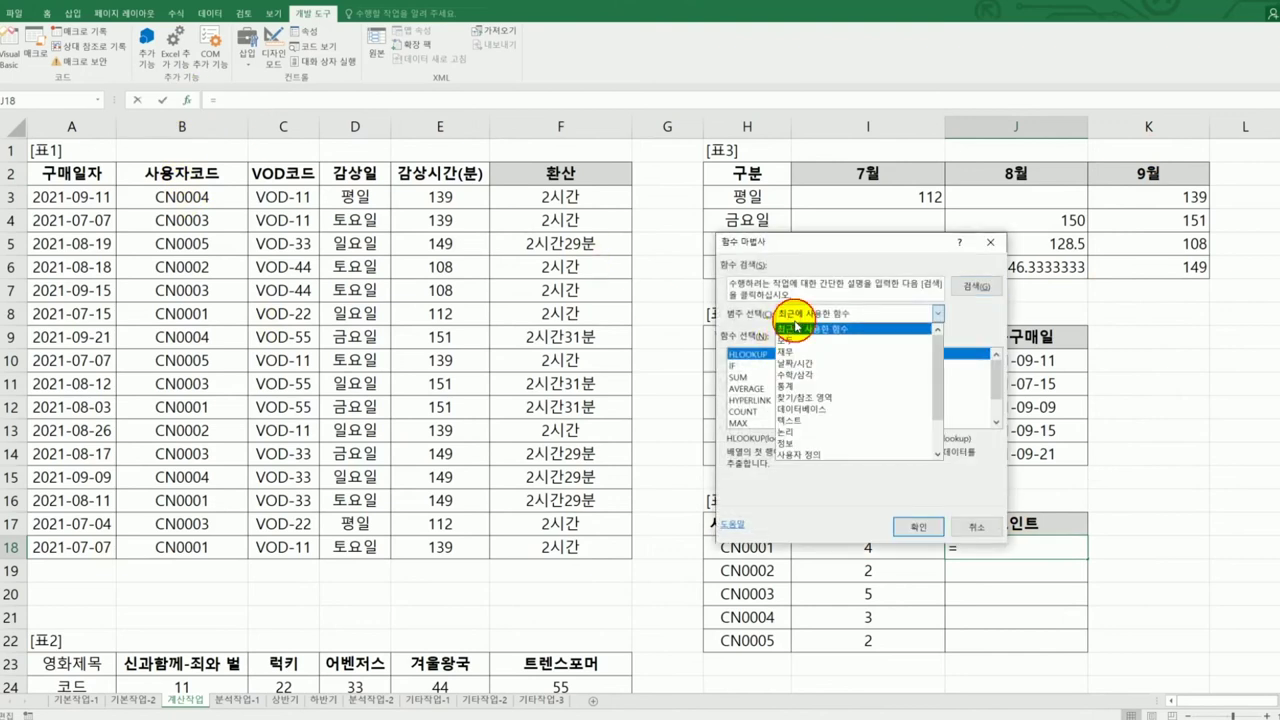
left_click(800, 454)
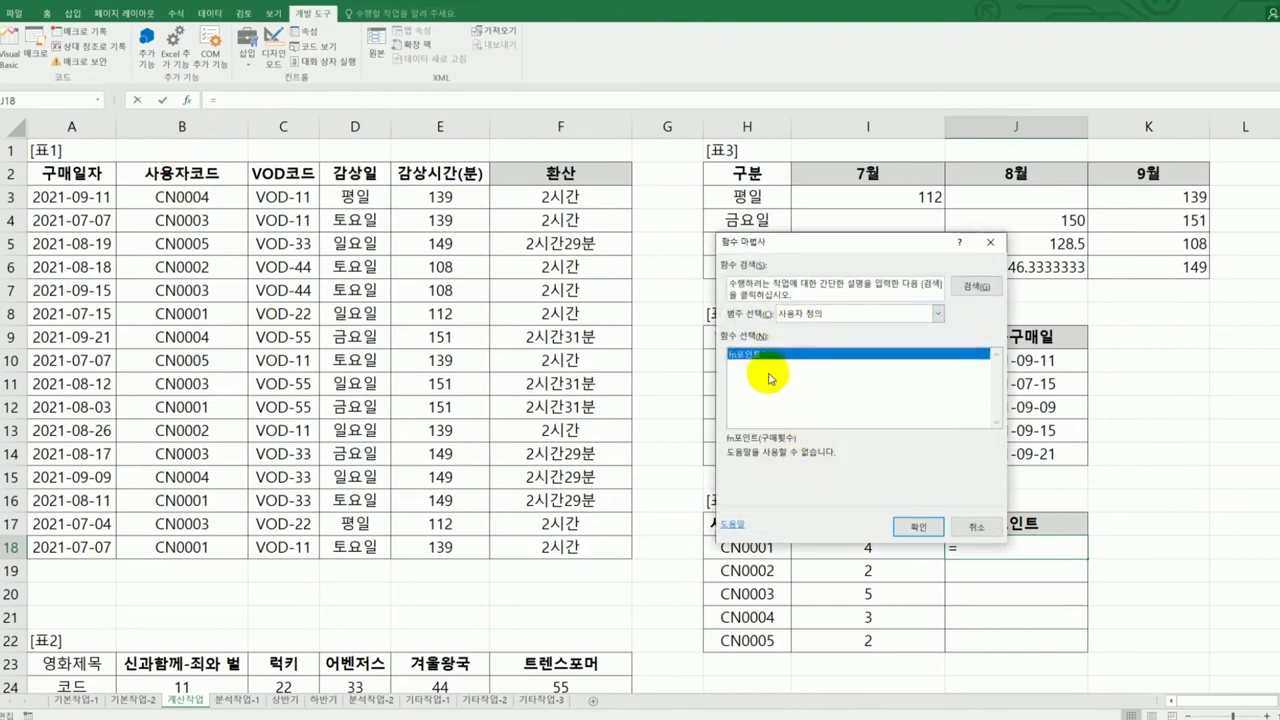
left_click(912, 525)
left_click(865, 545)
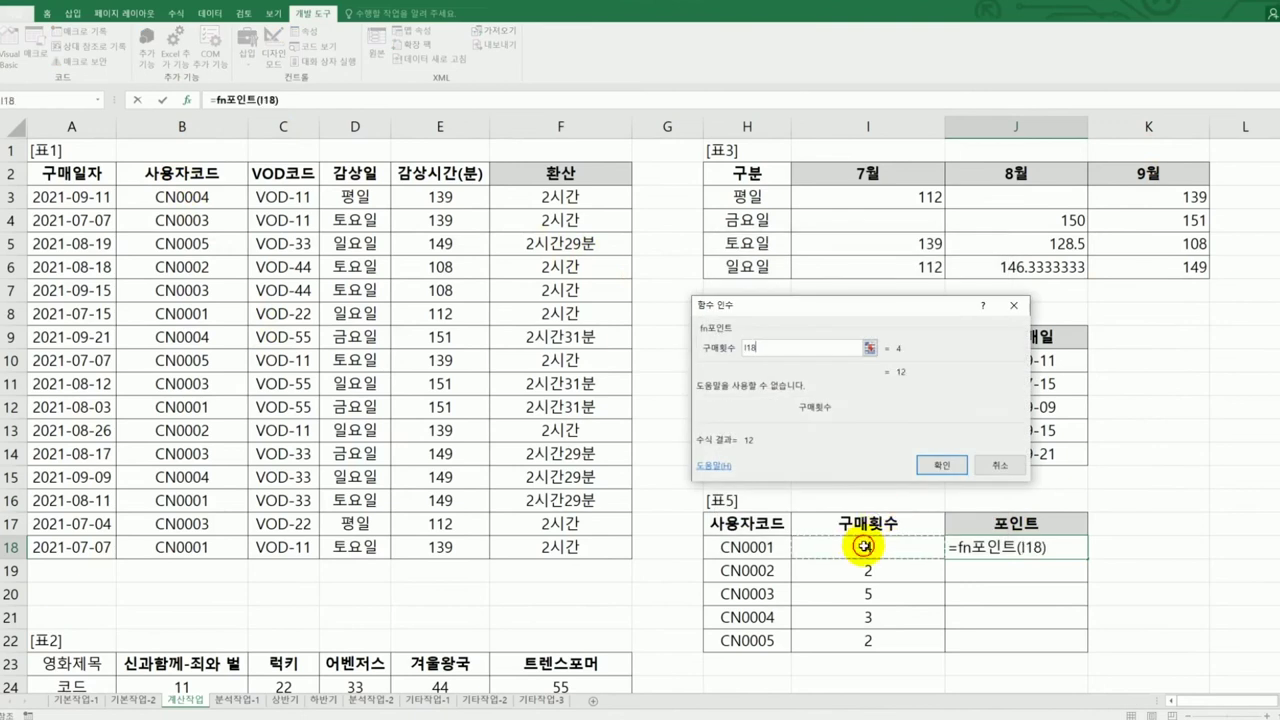
left_click(941, 463)
left_click_drag(1087, 560, 1077, 650)
Check the 포인트 results in 표5 against the 구매횟수 values for each user code
left_click_drag(896, 557, 893, 633)
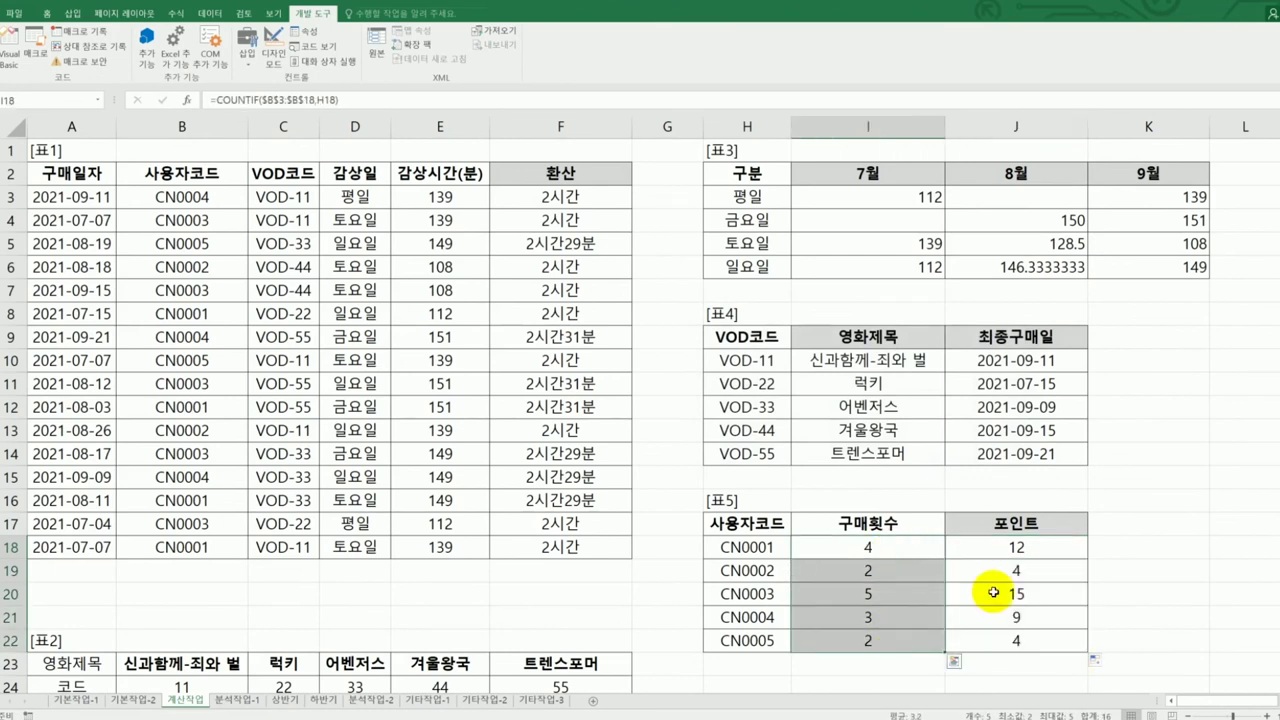
left_click(1041, 548)
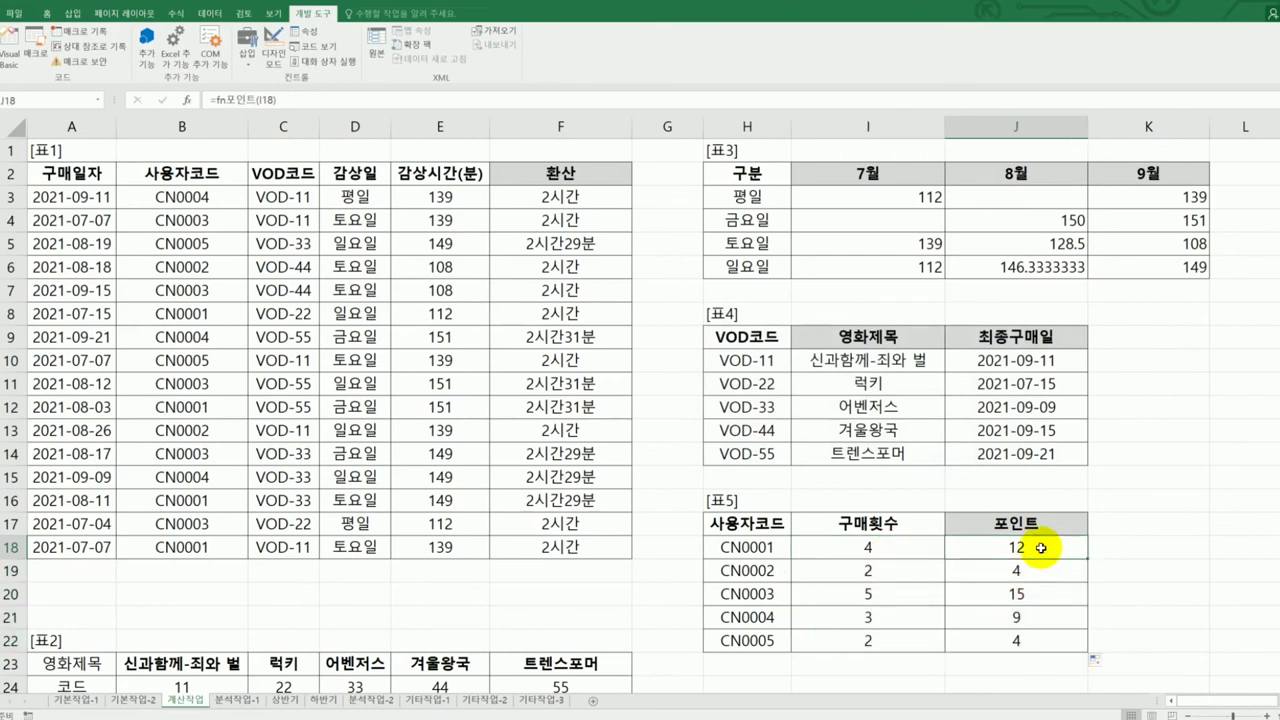
left_click(1041, 594)
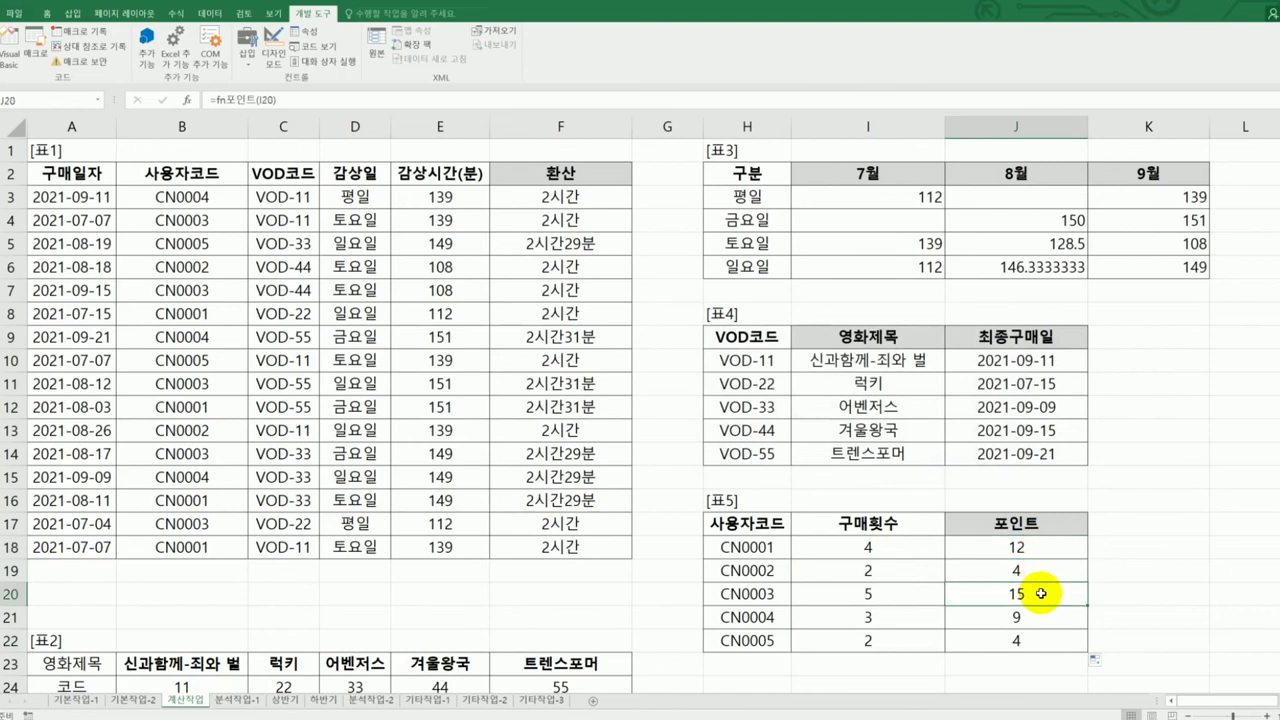
left_click(1035, 620)
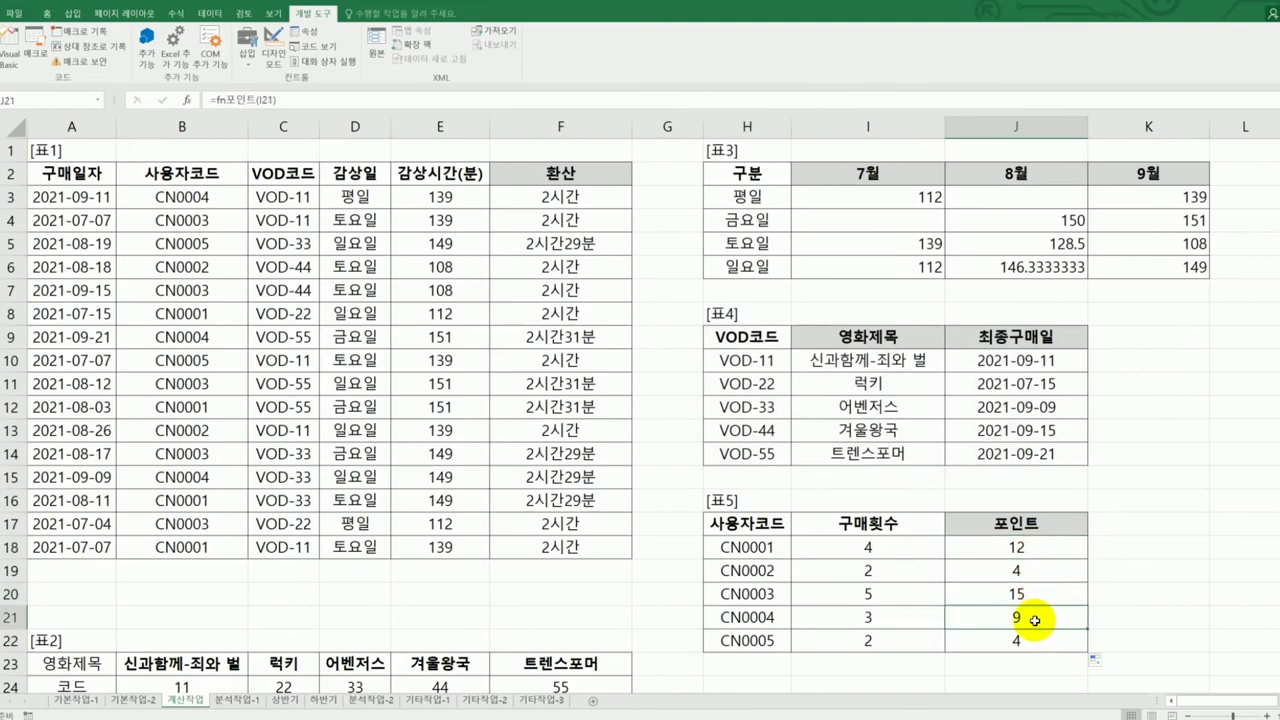
left_click(984, 572)
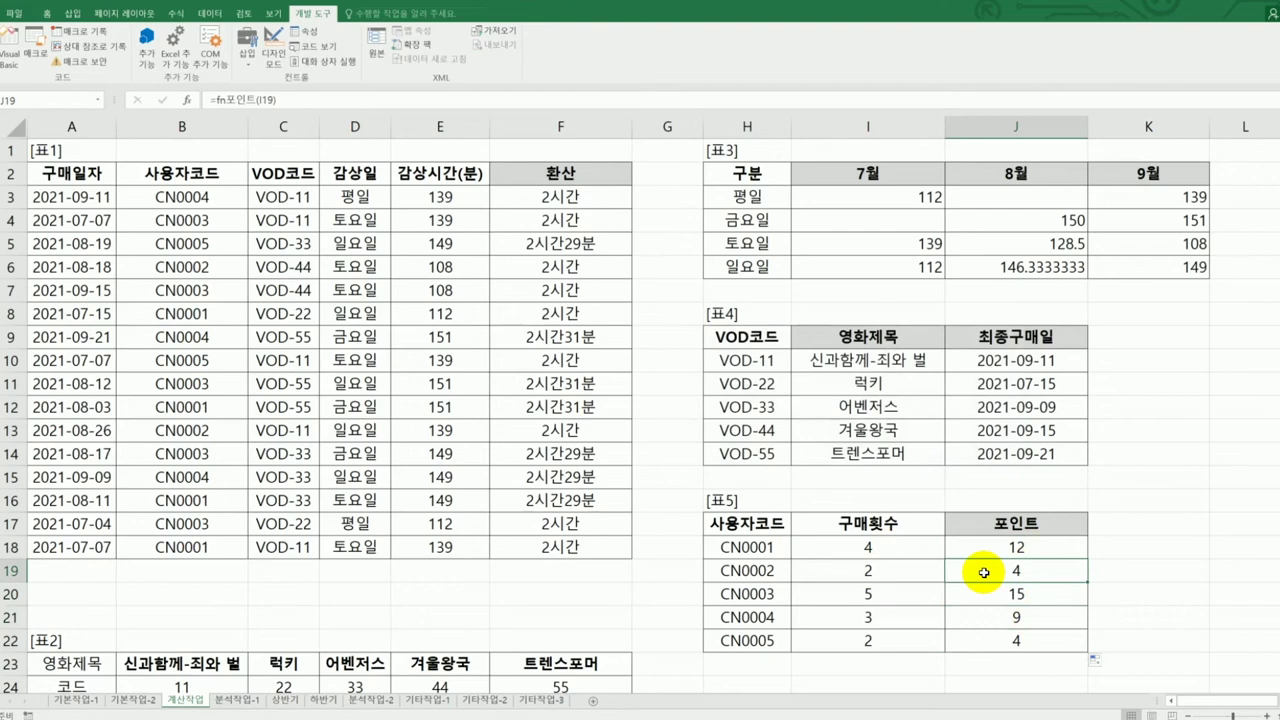
left_click(1004, 642)
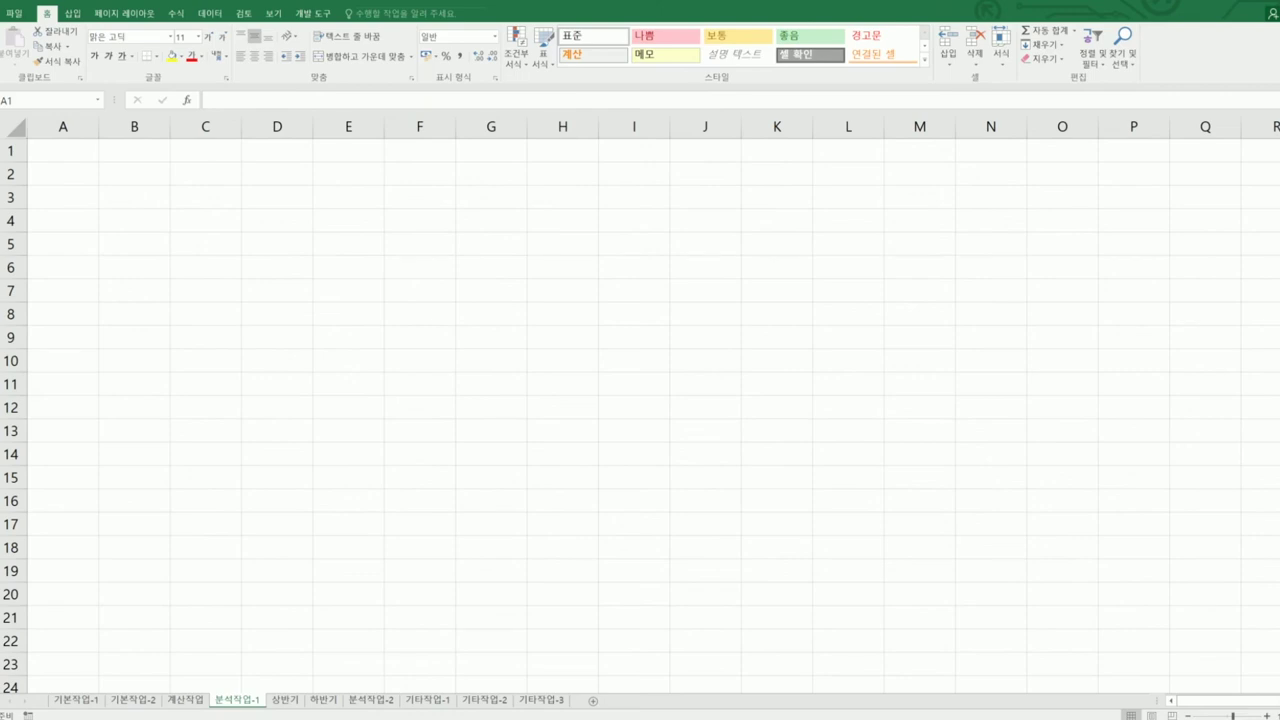
Start a pivot table at B2 of 분석작업-1 that uses an external data source, and browse for more connection files
left_click(132, 175)
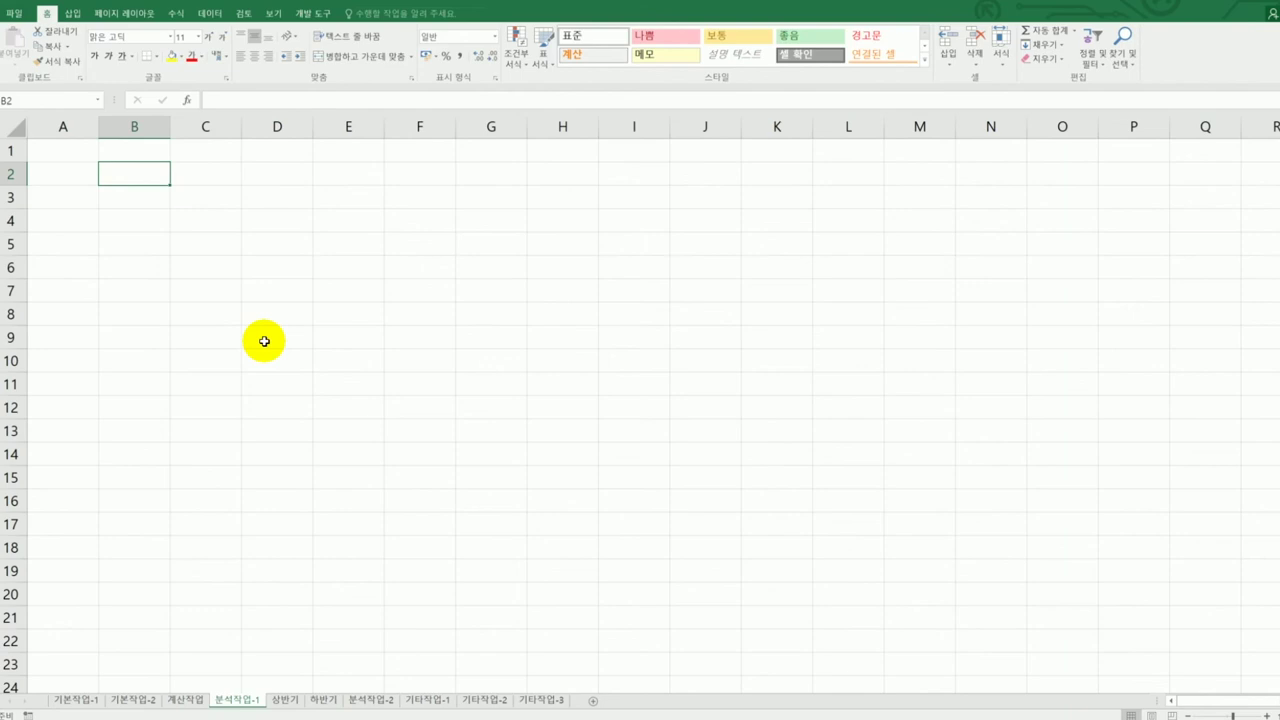
left_click(73, 13)
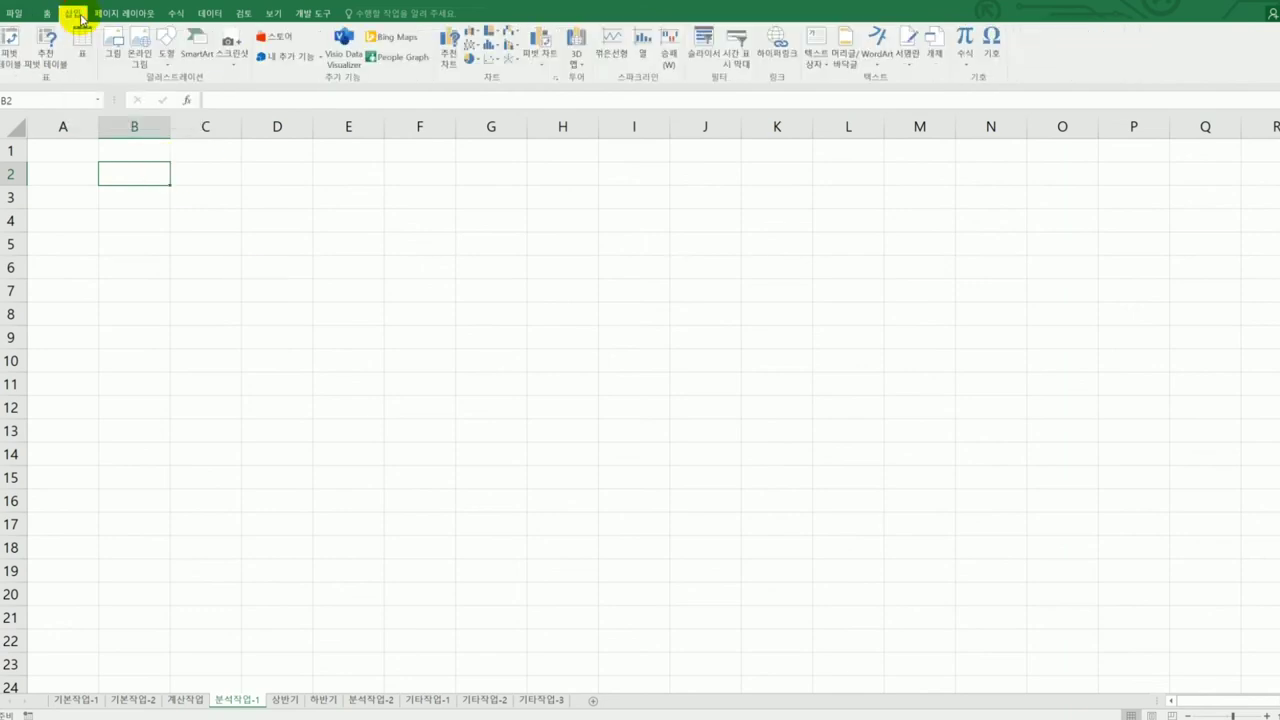
left_click(12, 66)
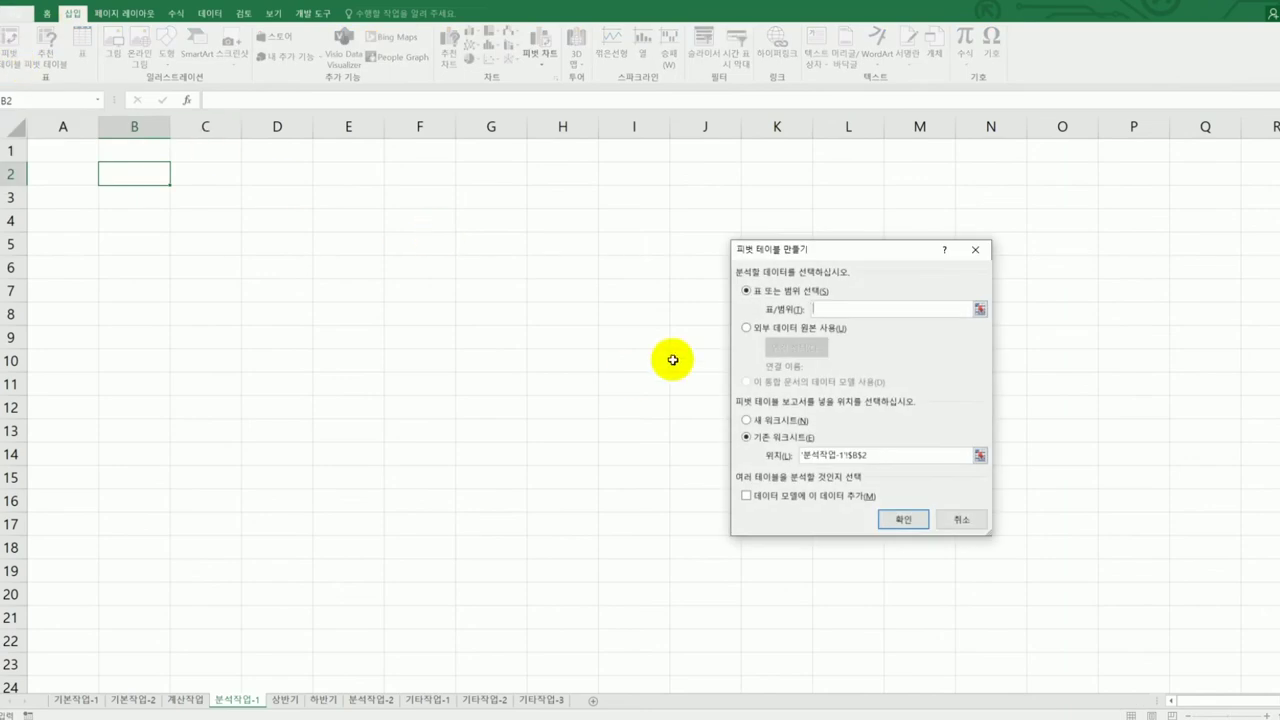
left_click(751, 330)
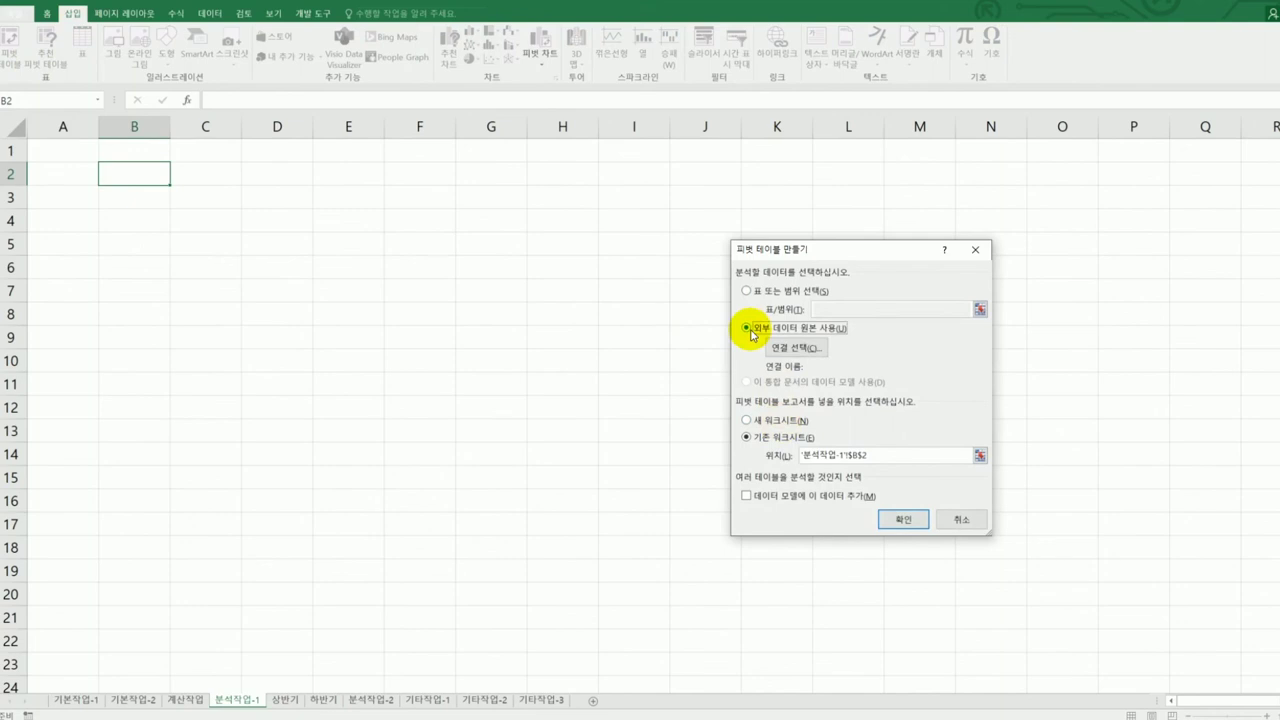
left_click(785, 348)
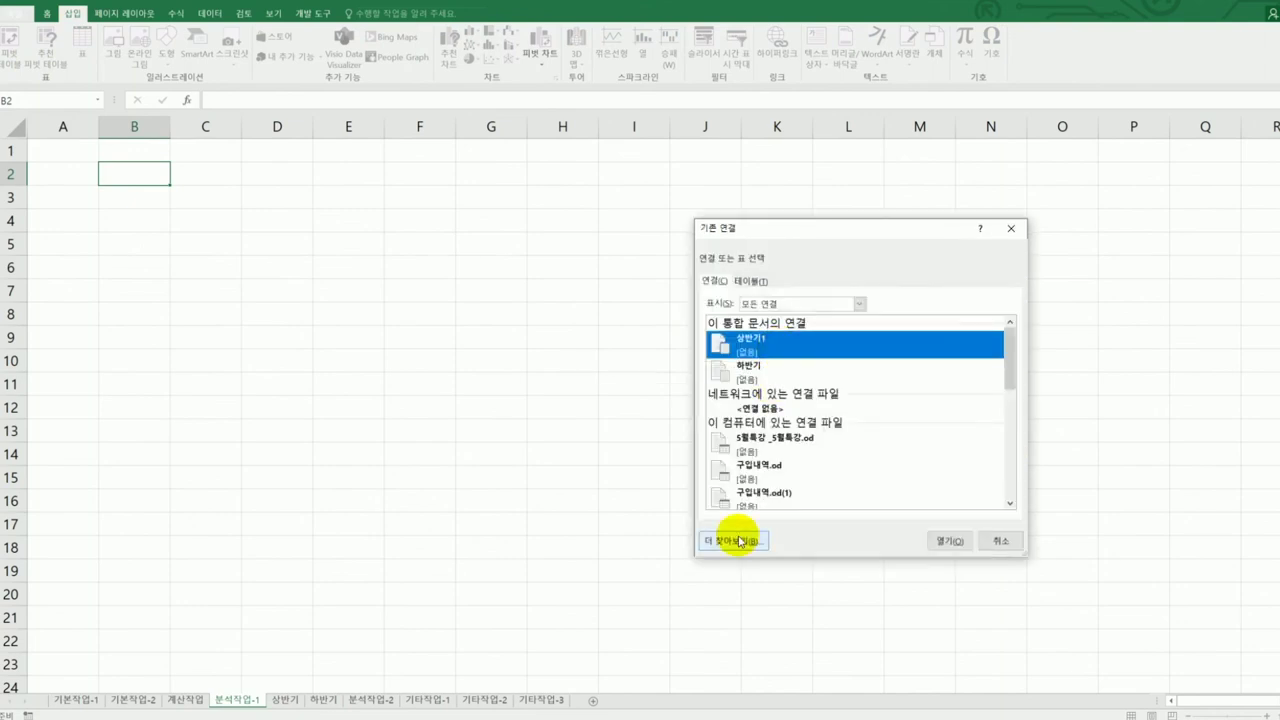
left_click(740, 541)
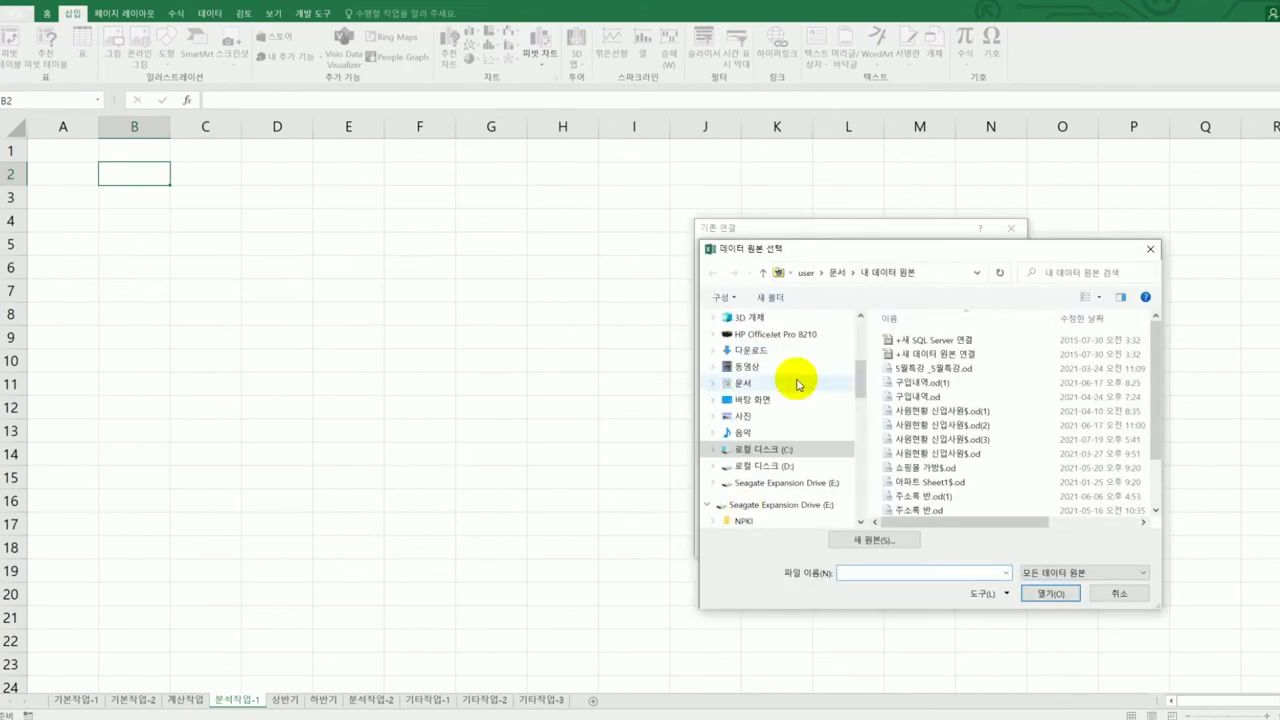
Go to the 상설기출문제 folder under 컴활1급 > 스프레드시트 on the C: drive
left_click(784, 451)
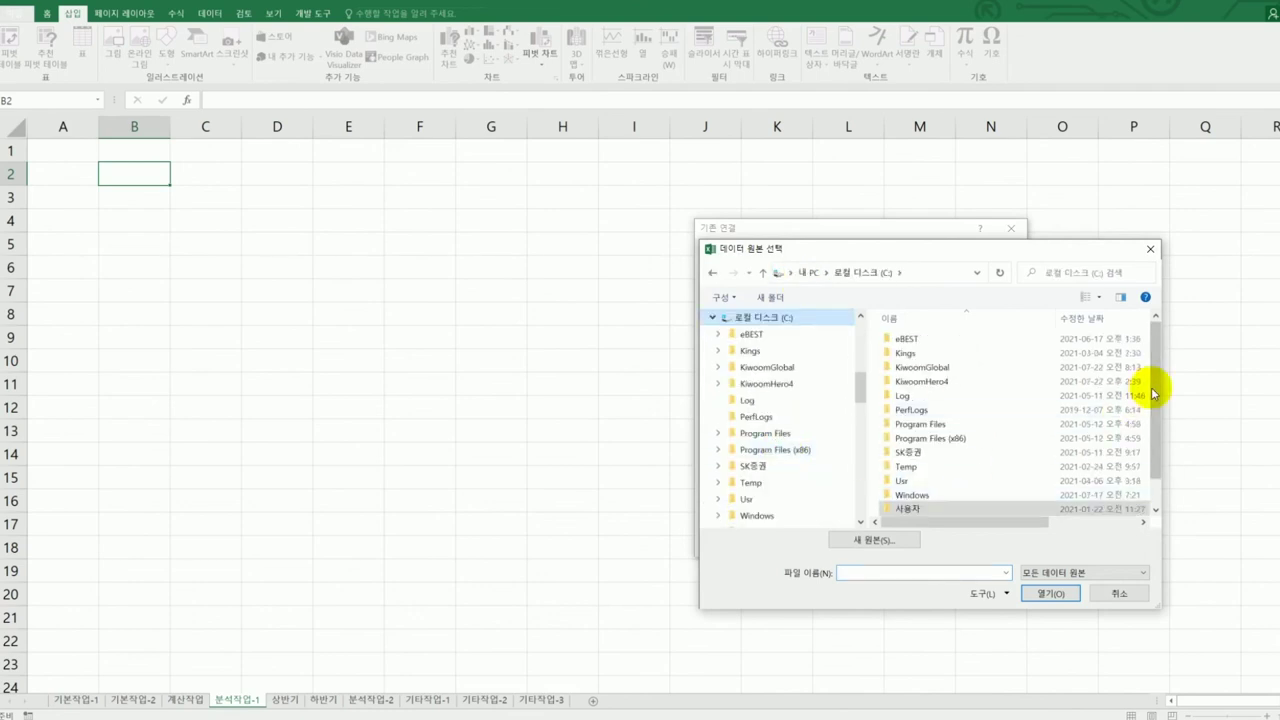
scroll(1155, 393, "down", 2)
double_click(882, 500)
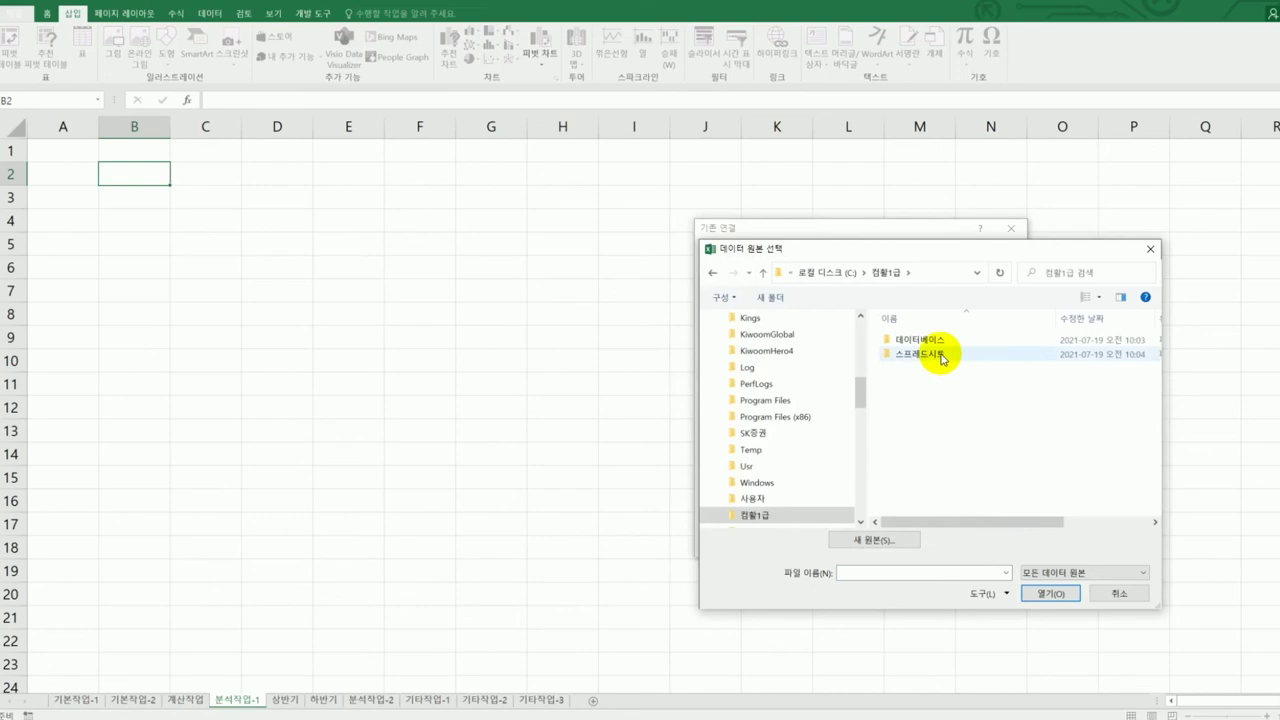
double_click(942, 358)
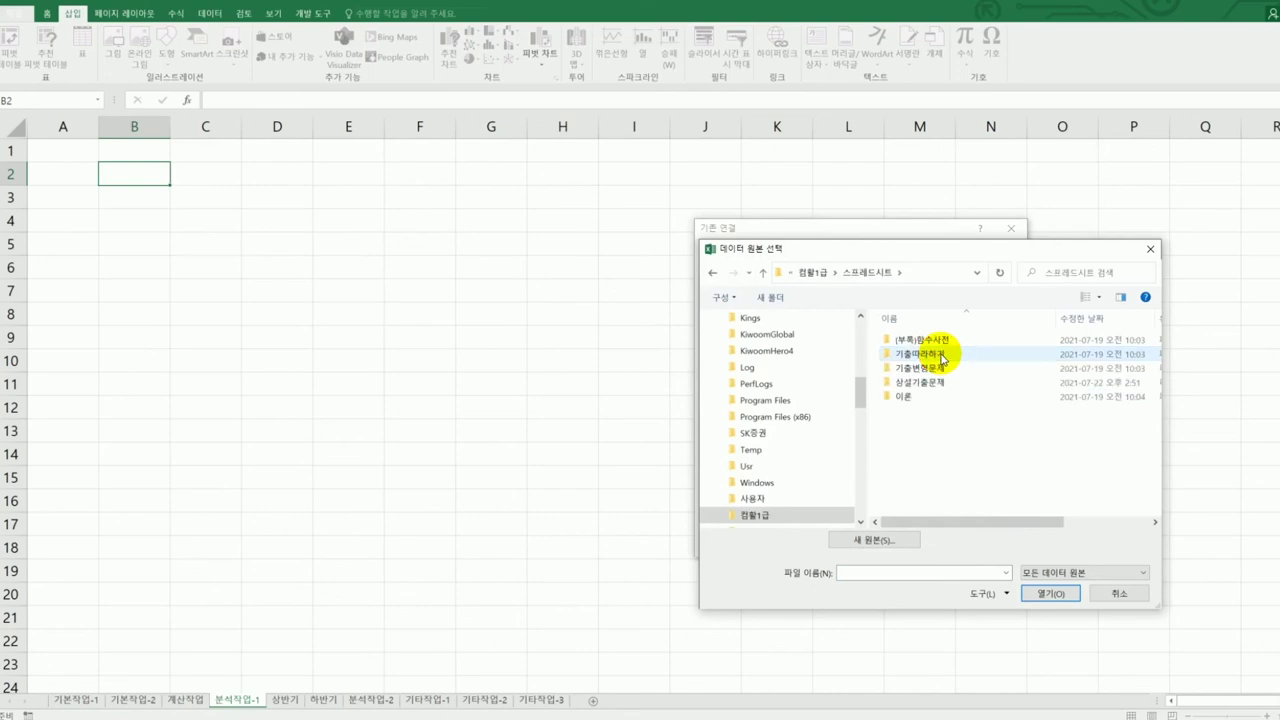
double_click(929, 383)
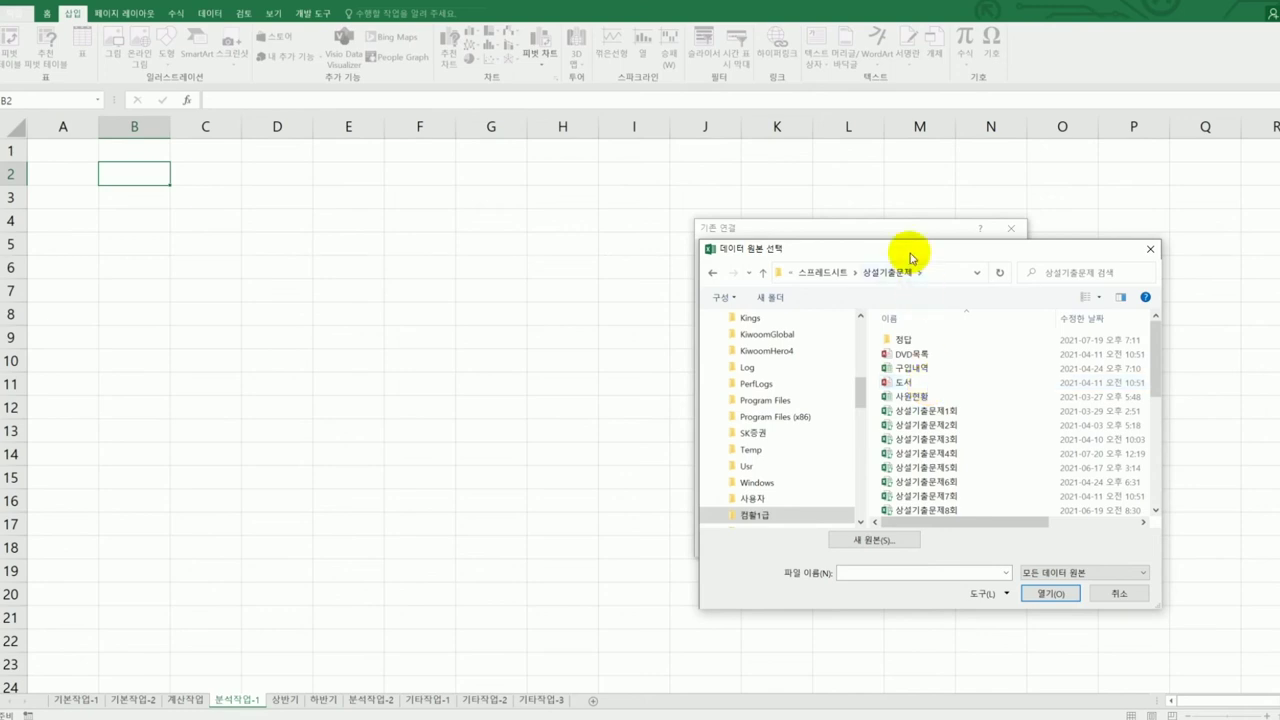
Choose the 구입내역 workbook and its 구입내역 table as the data source, and create the pivot table
left_click_drag(909, 250, 396, 198)
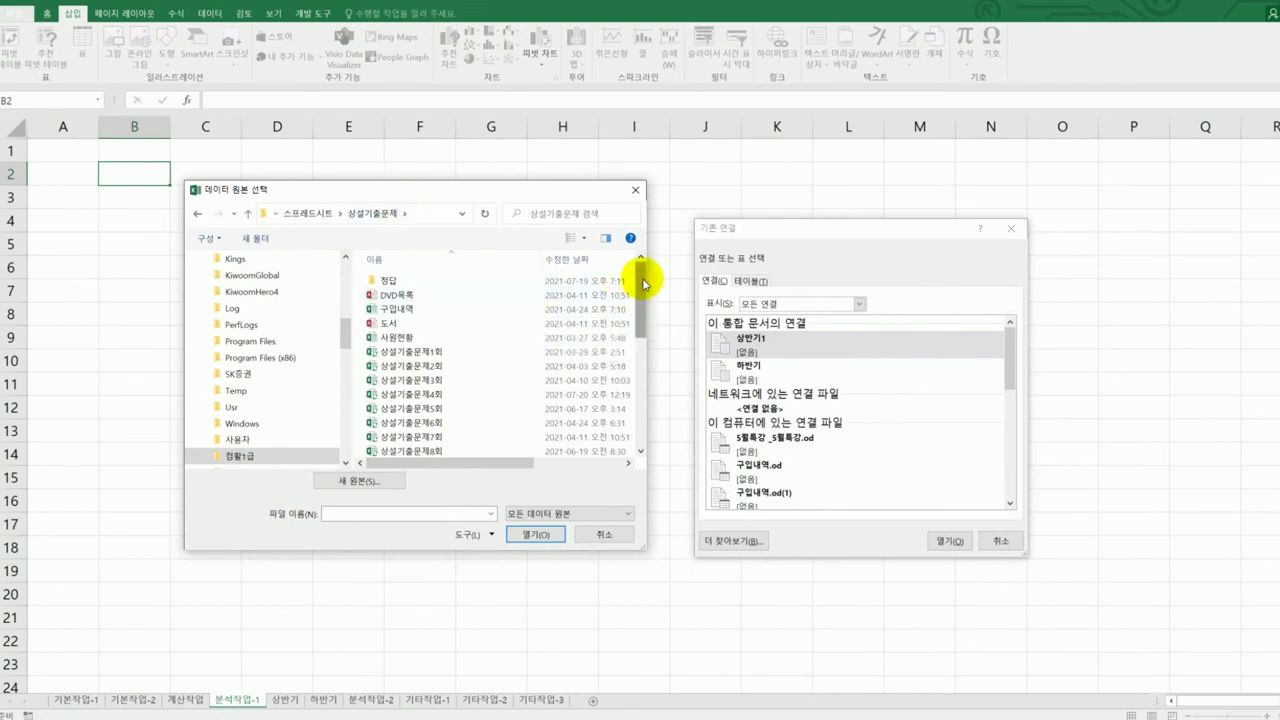
left_click_drag(640, 274, 626, 388)
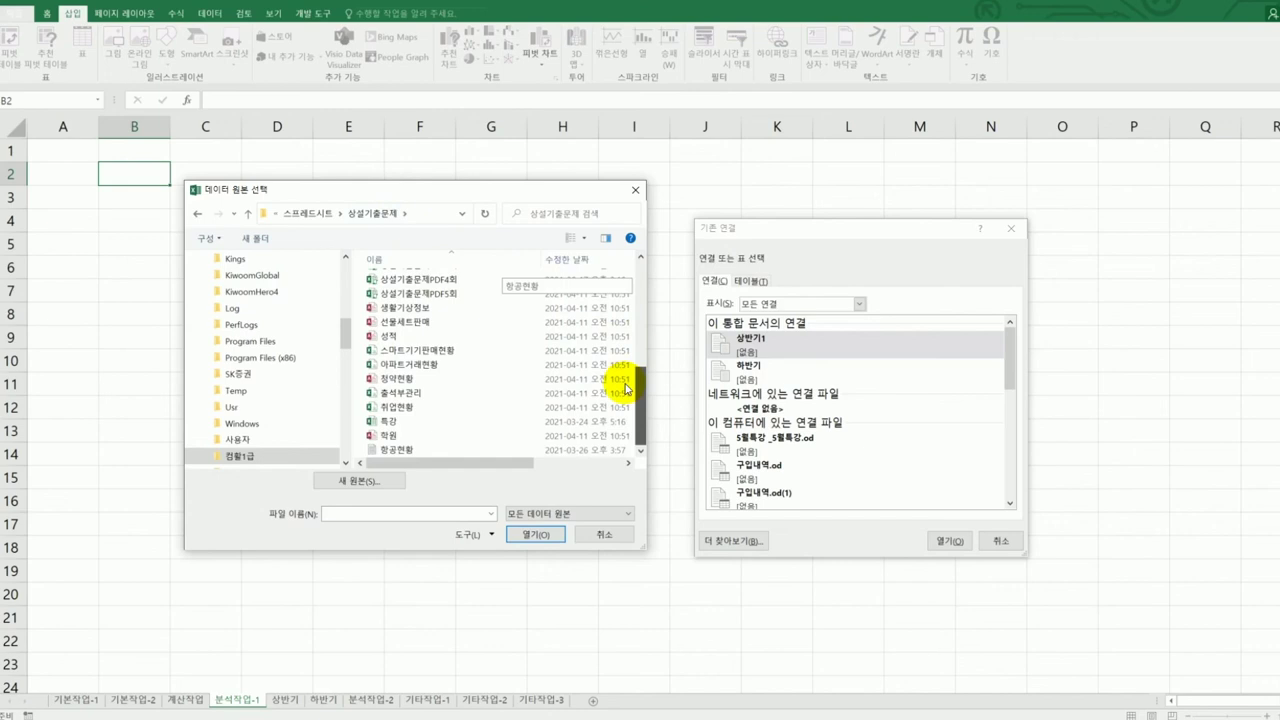
left_click_drag(626, 388, 606, 286)
left_click(409, 277)
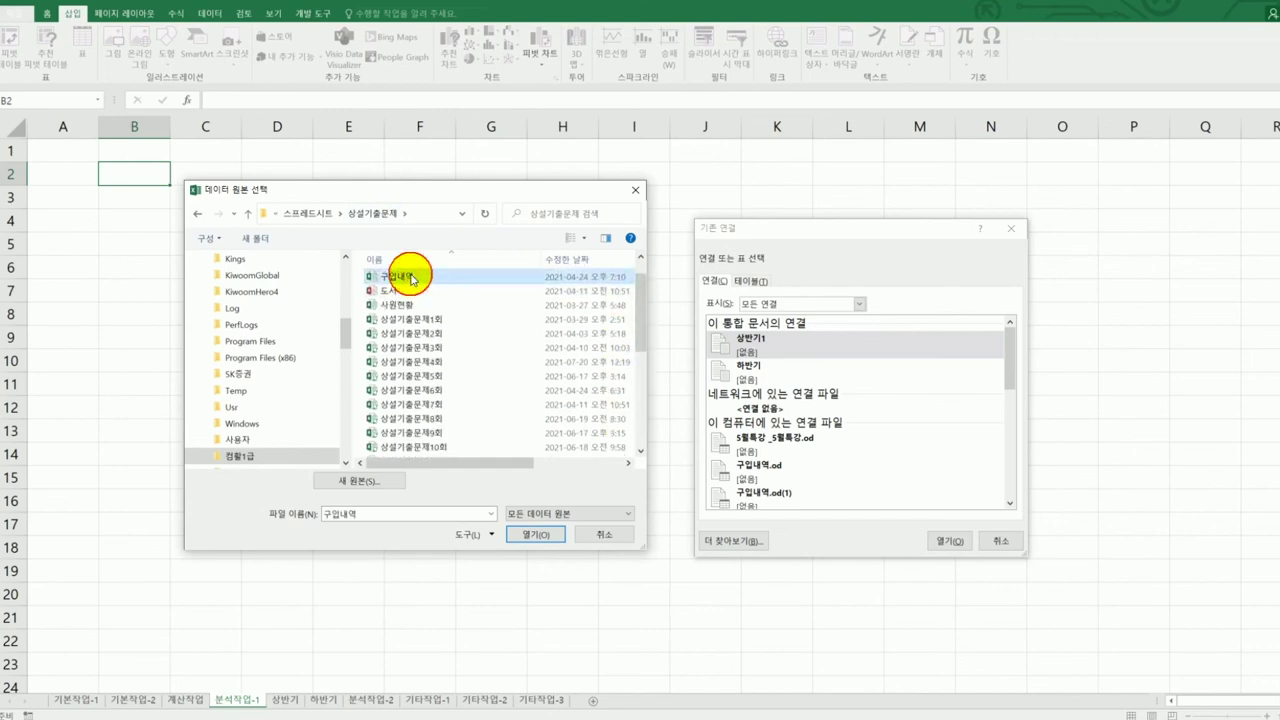
left_click(535, 534)
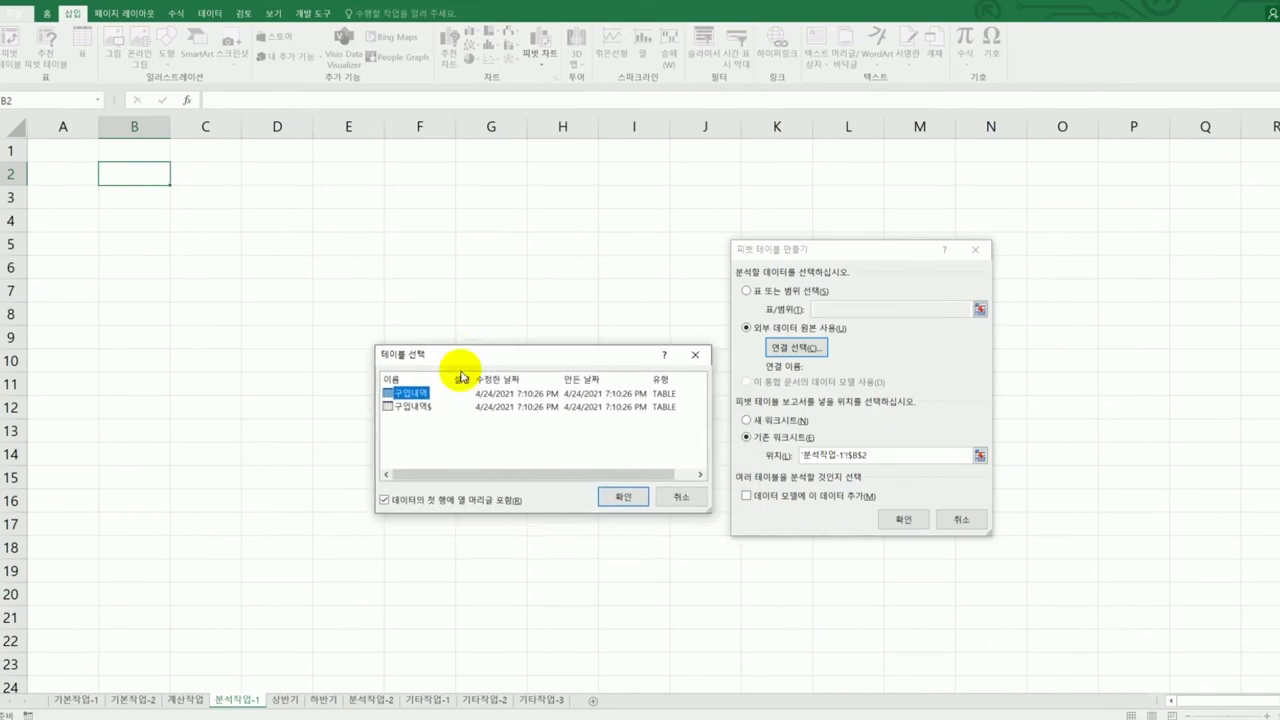
left_click(623, 503)
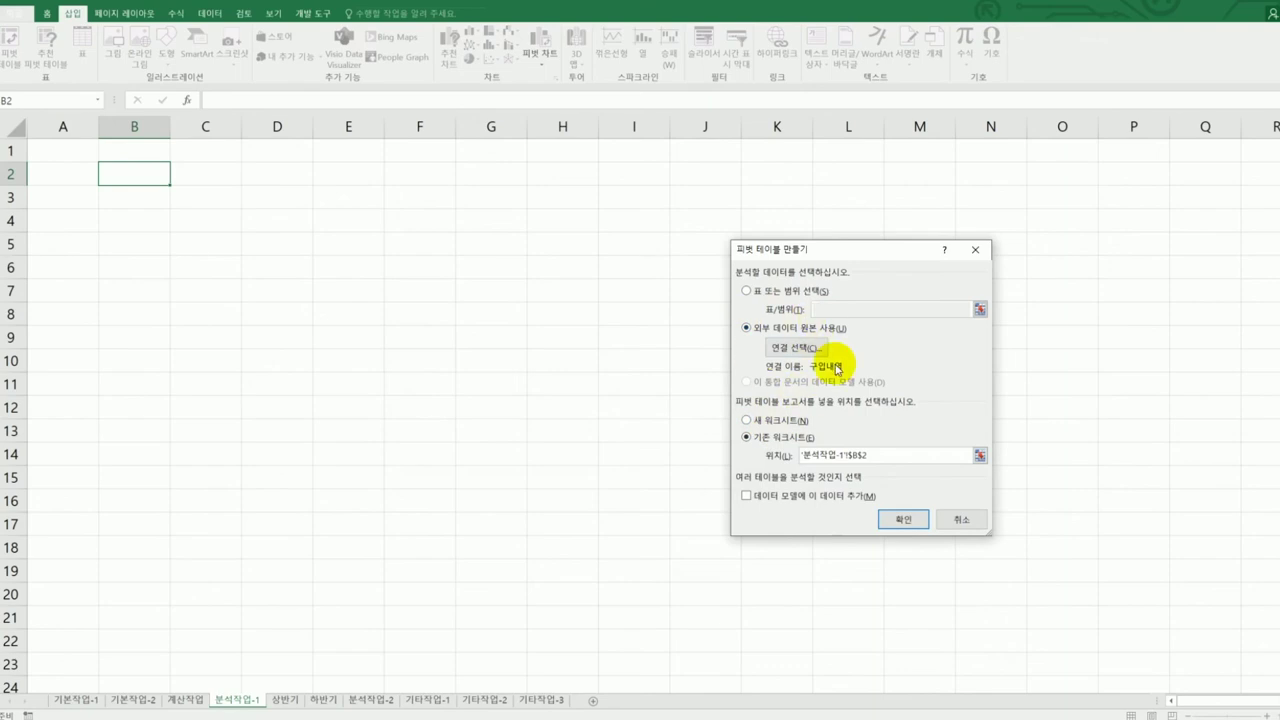
left_click(891, 519)
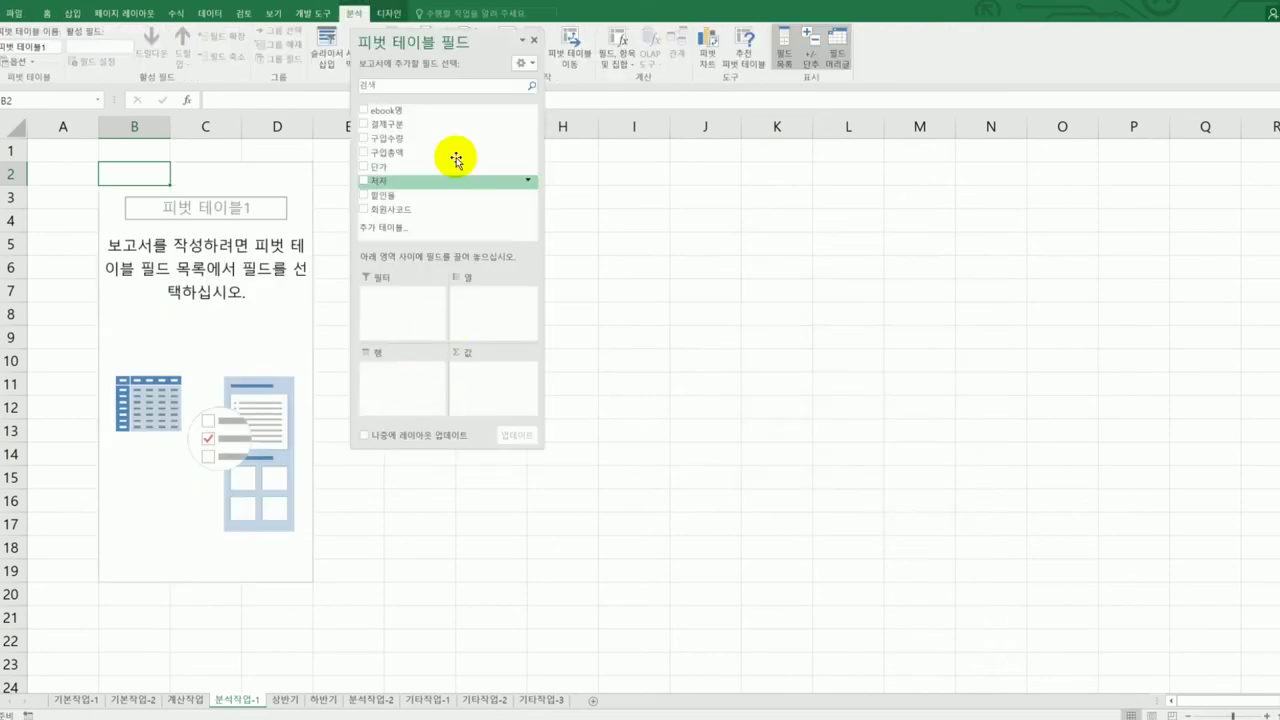
Place ebook명 in the pivot table's rows and 결제구분 in its columns
left_click_drag(436, 44, 780, 215)
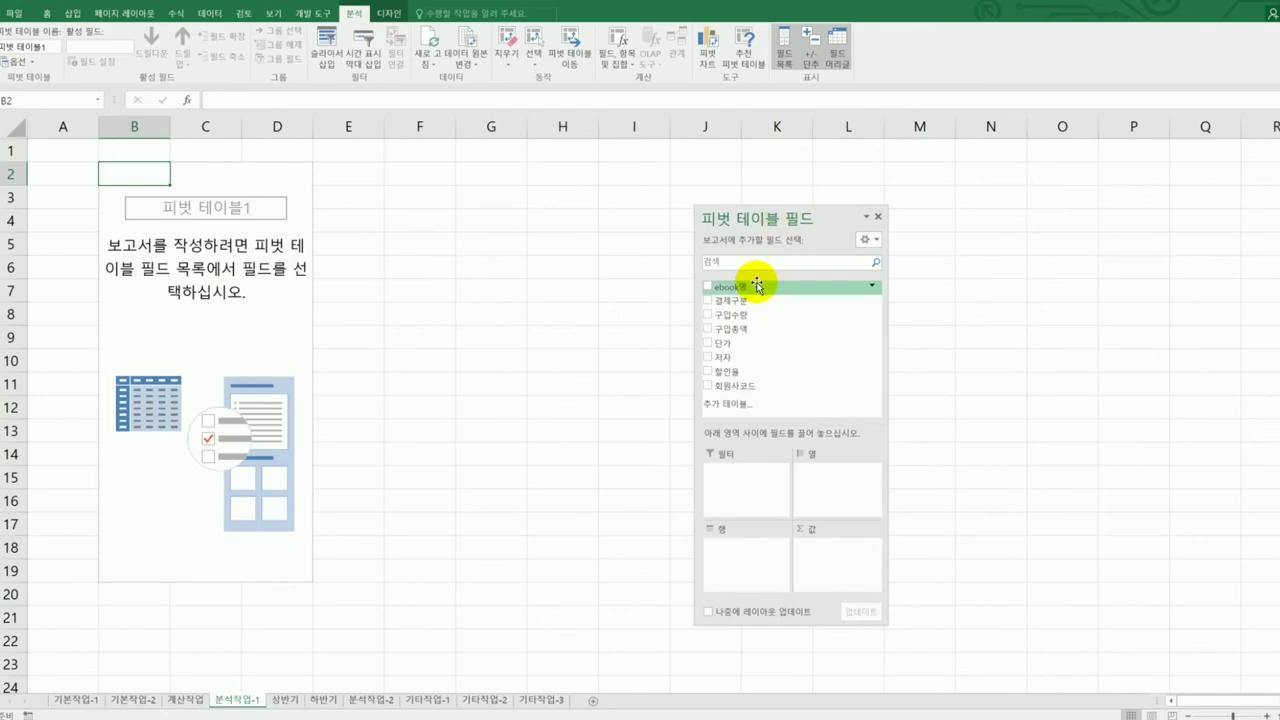
left_click_drag(746, 285, 757, 573)
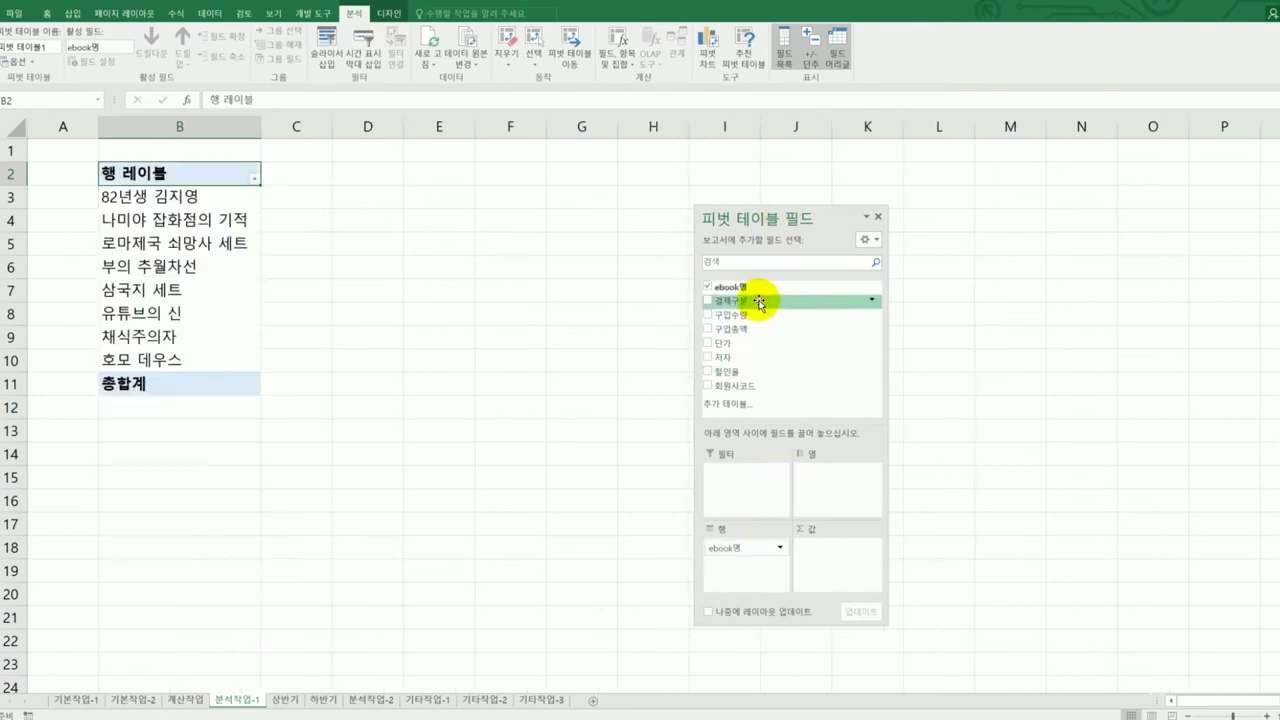
left_click_drag(758, 300, 824, 507)
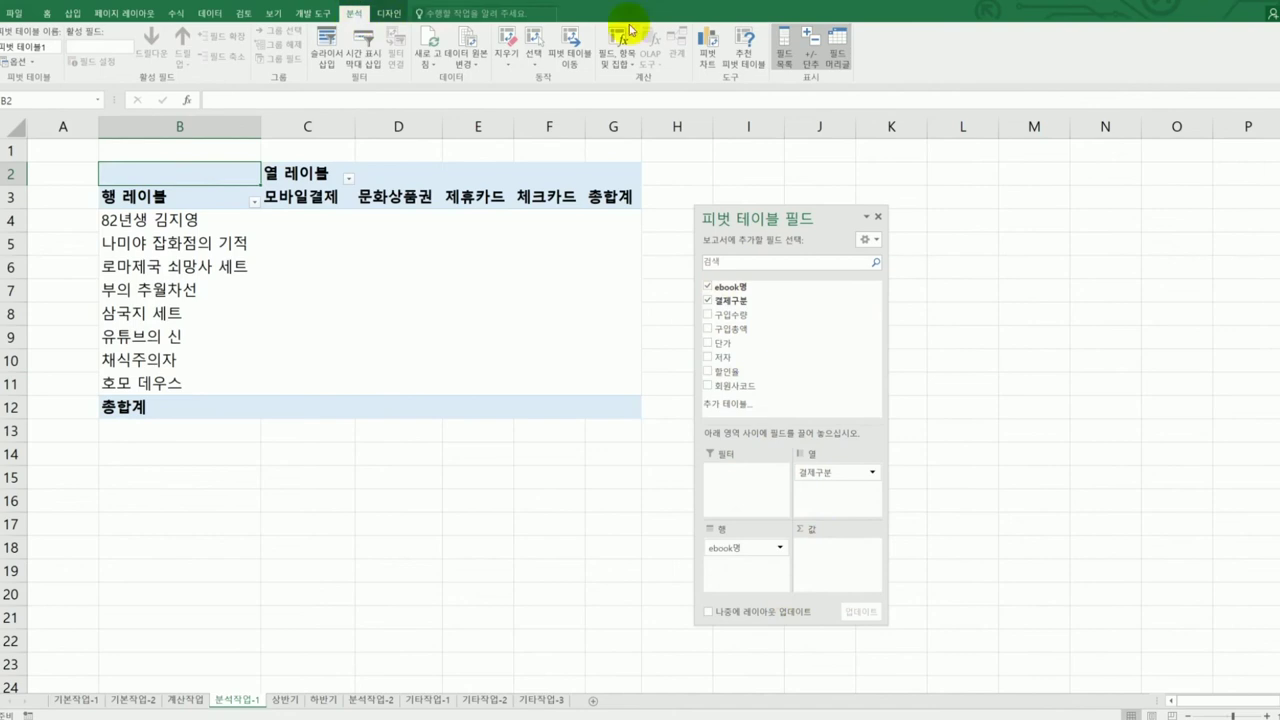
Start a calculated field for the pivot table and name it 구입가격
left_click(619, 62)
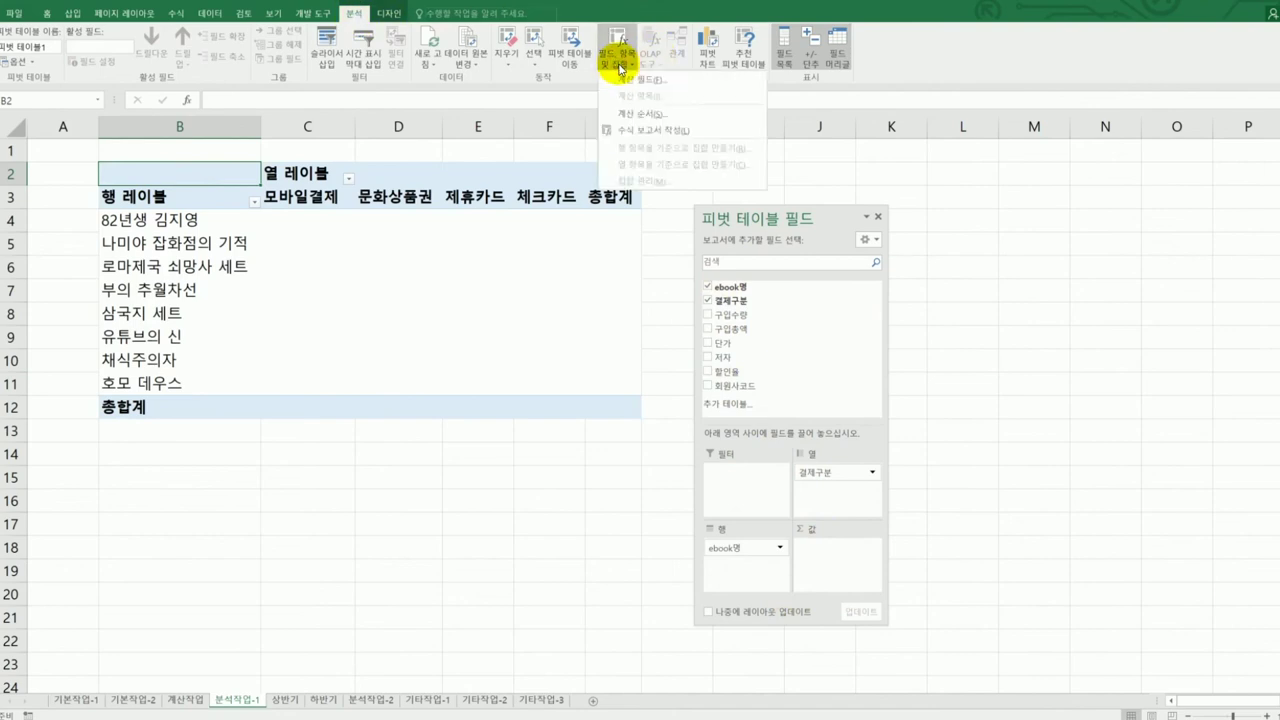
left_click(622, 80)
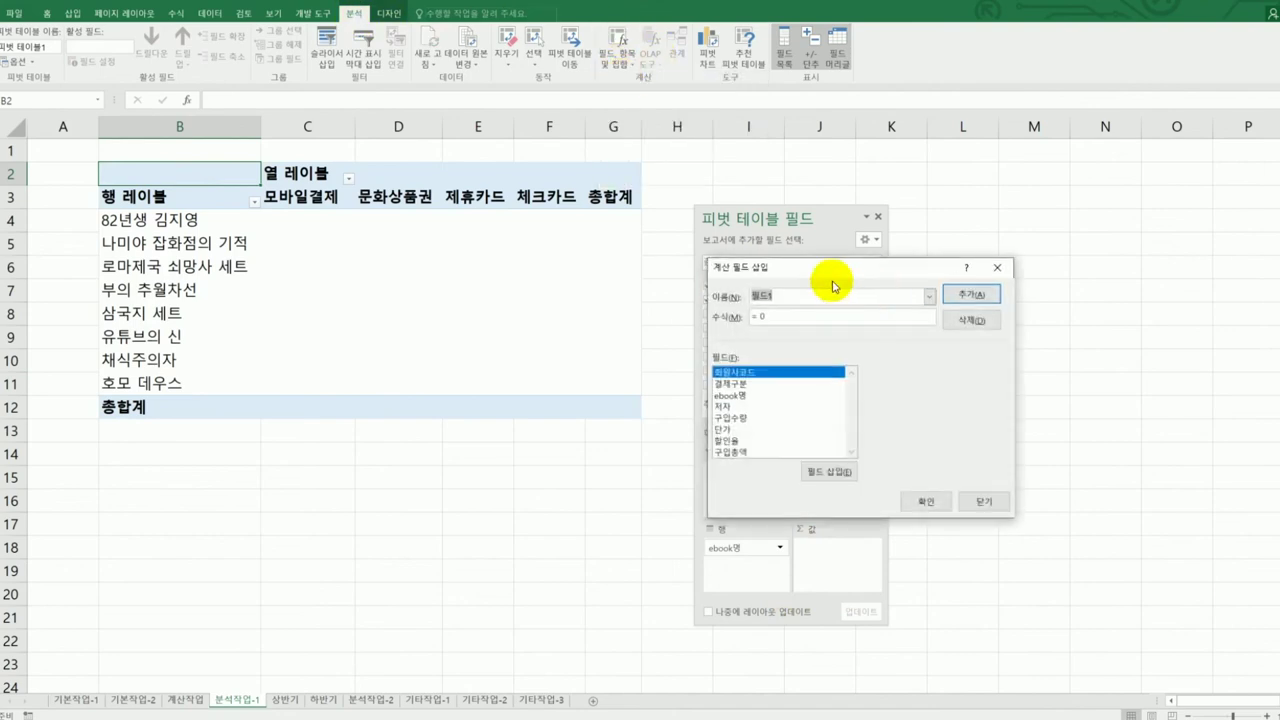
left_click_drag(835, 262, 1040, 270)
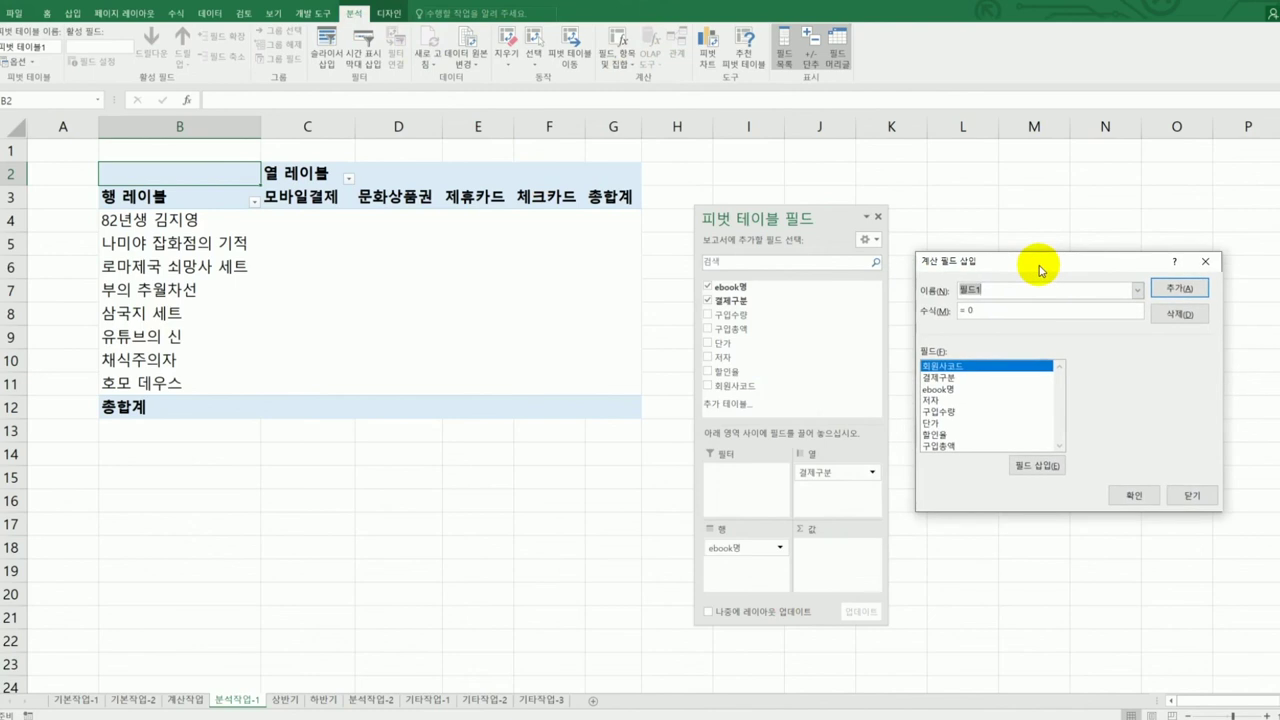
type("구입")
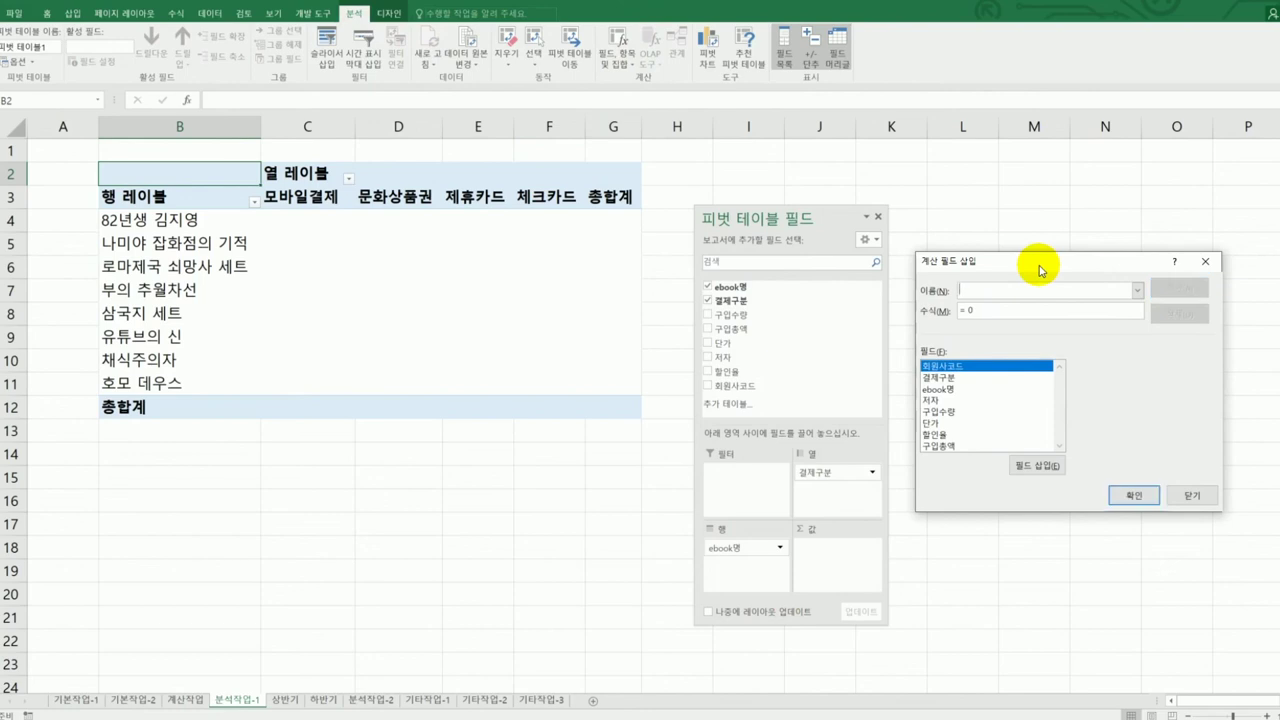
type("금")
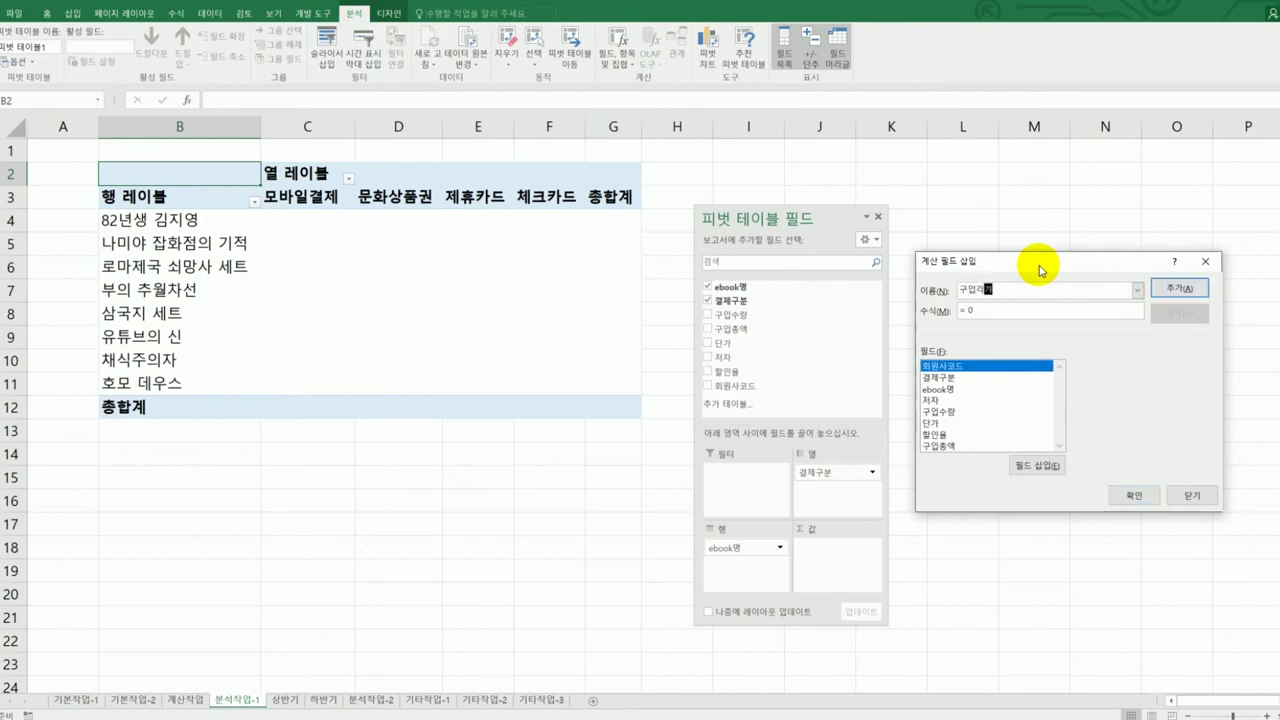
type("격")
key("Tab")
Define the calculated field's formula as 구입수량*단가*(1-할인율), add it, and insert it into the pivot table
type("=")
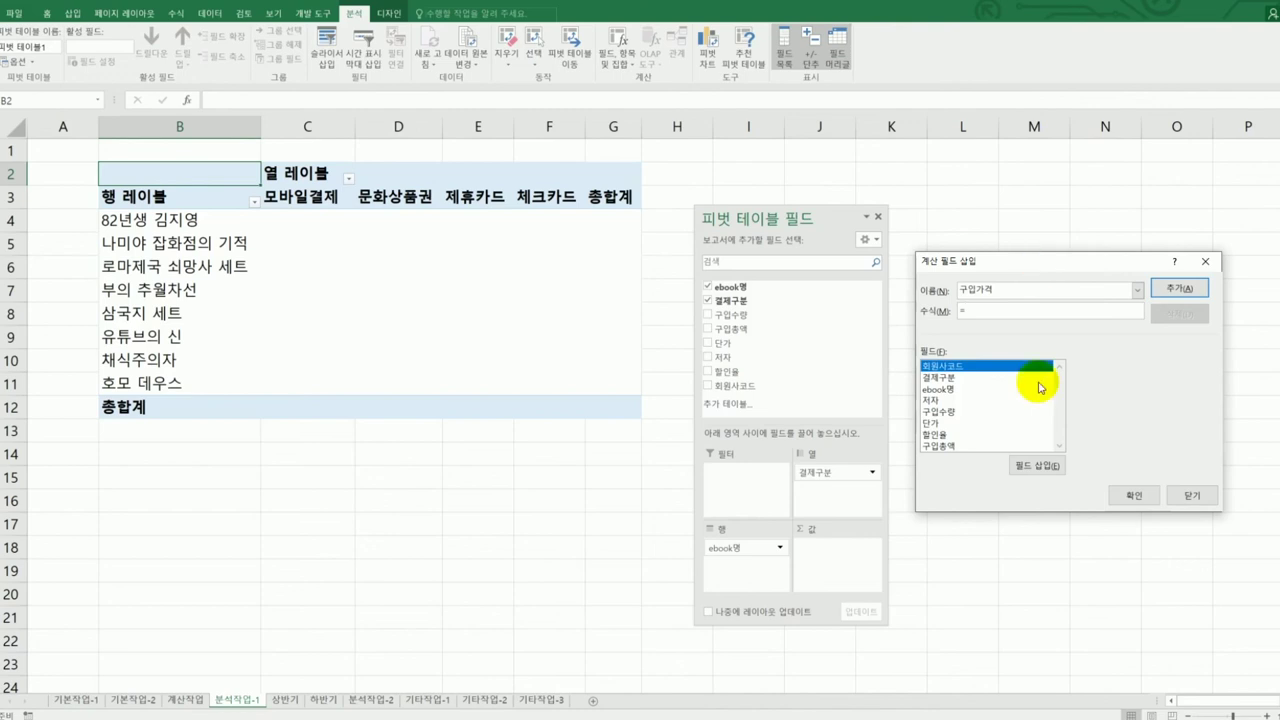
double_click(957, 411)
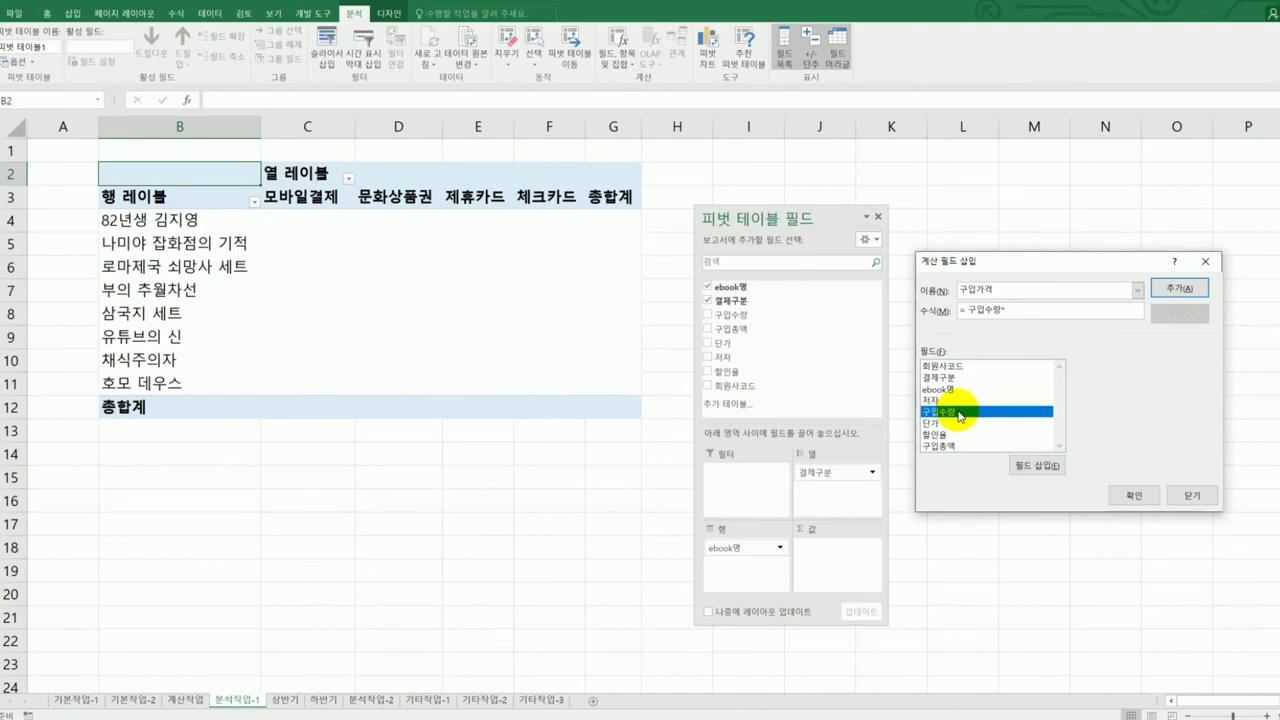
double_click(942, 423)
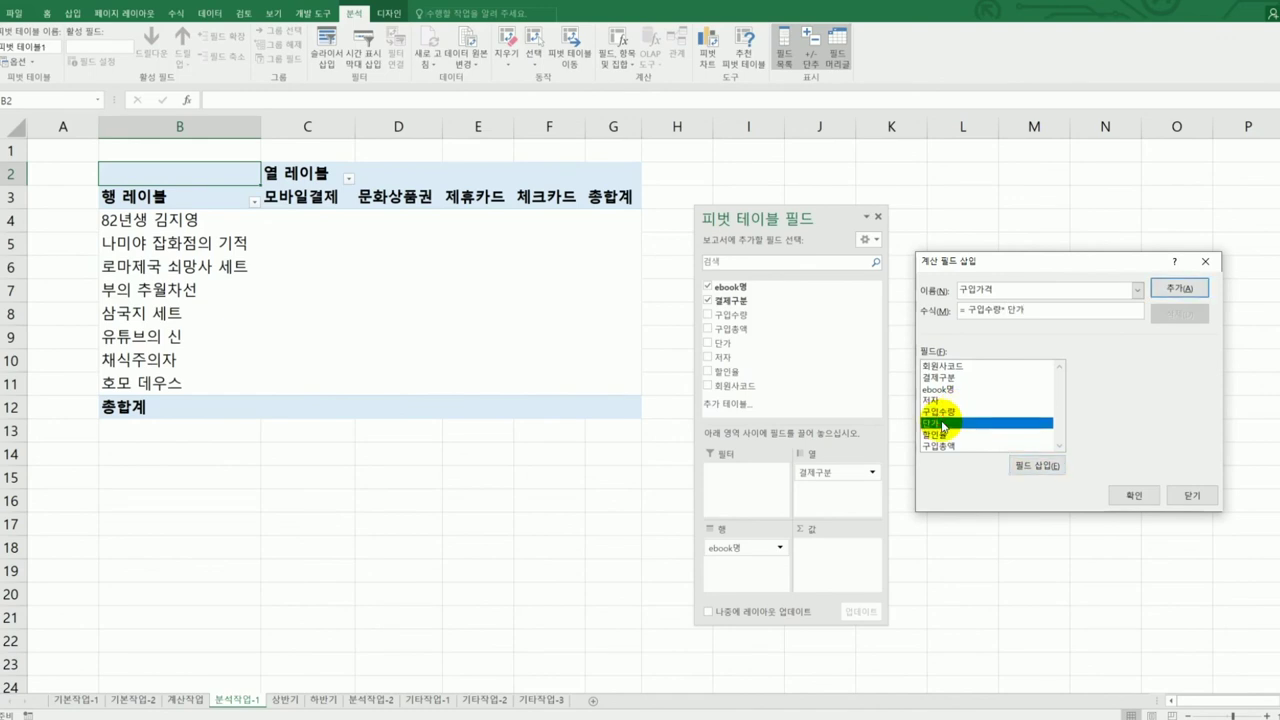
type("*(1-")
double_click(942, 437)
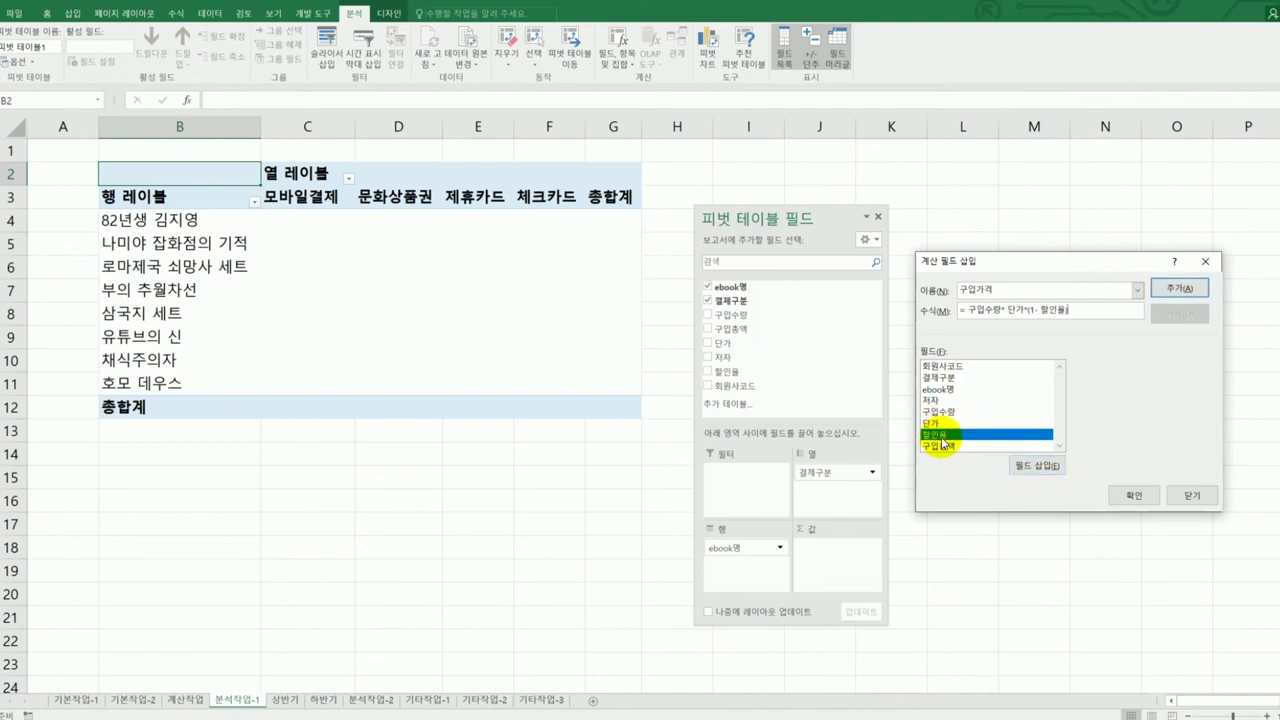
left_click(1178, 290)
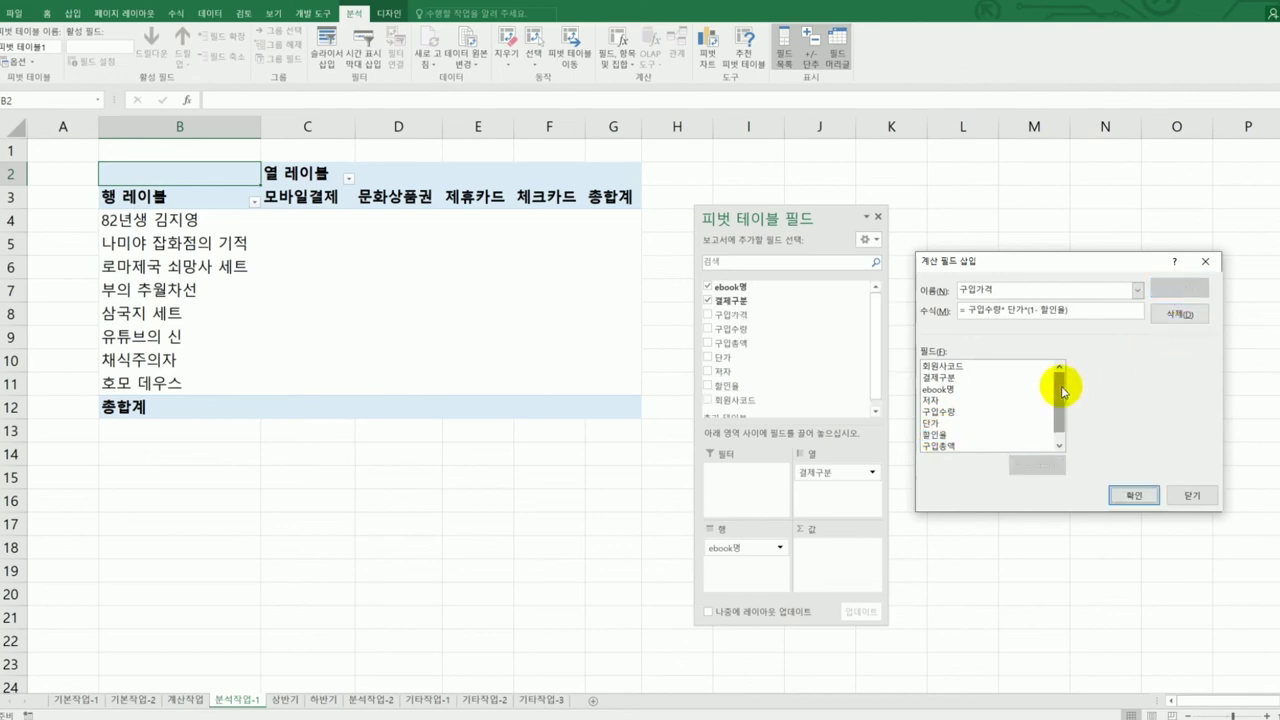
left_click_drag(1060, 385, 1060, 425)
left_click(1119, 499)
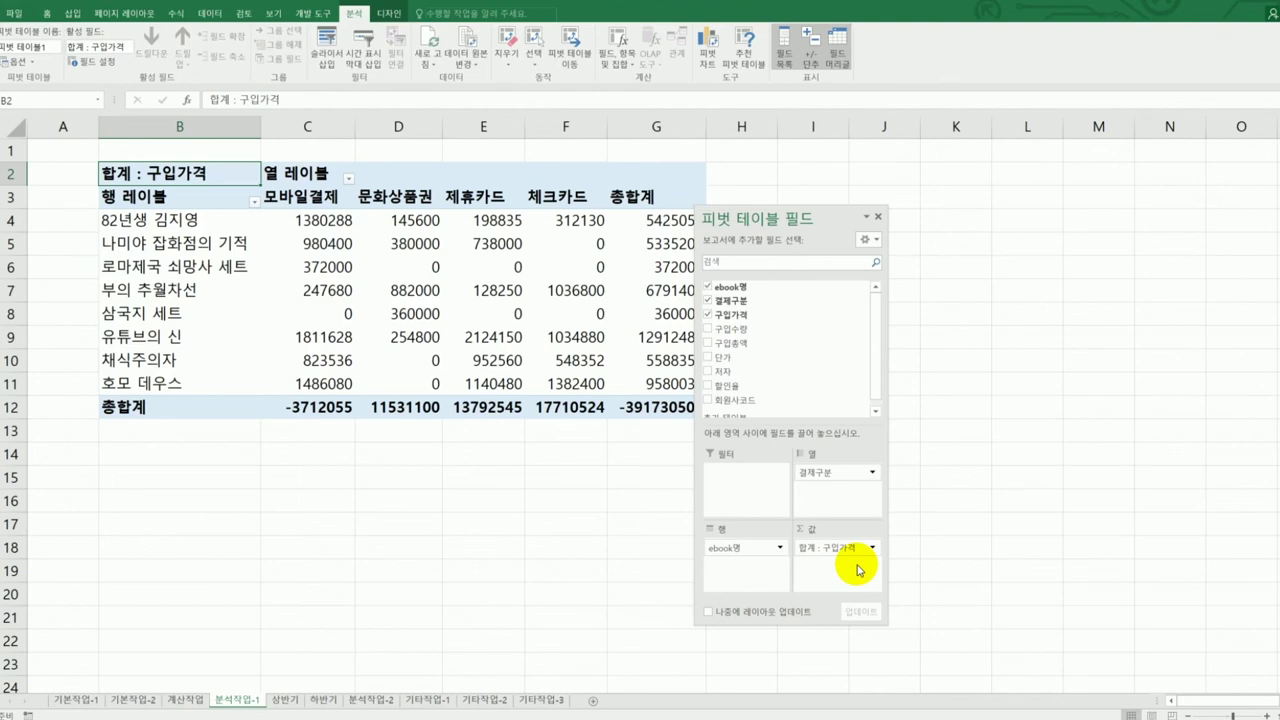
Change the report layout from compact to one that uses ebook명 and 결제구분 as headers, and close the pivot field list
left_click(390, 13)
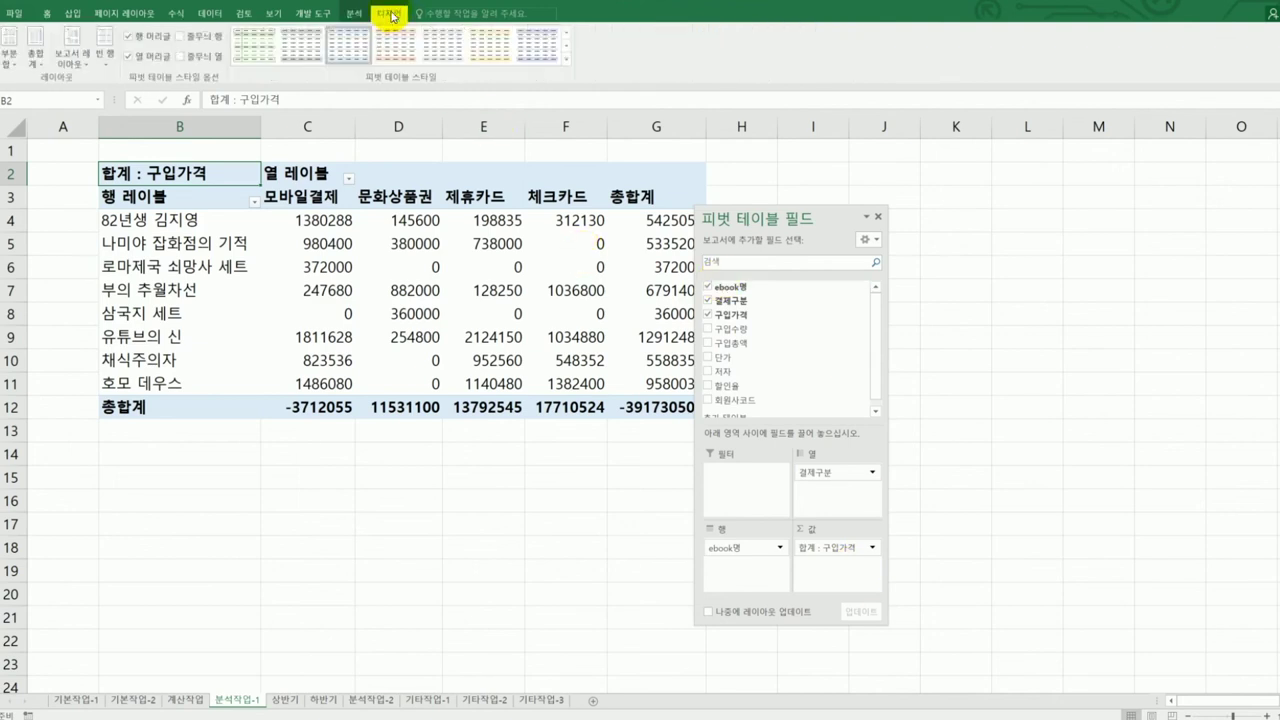
left_click(82, 52)
left_click(163, 111)
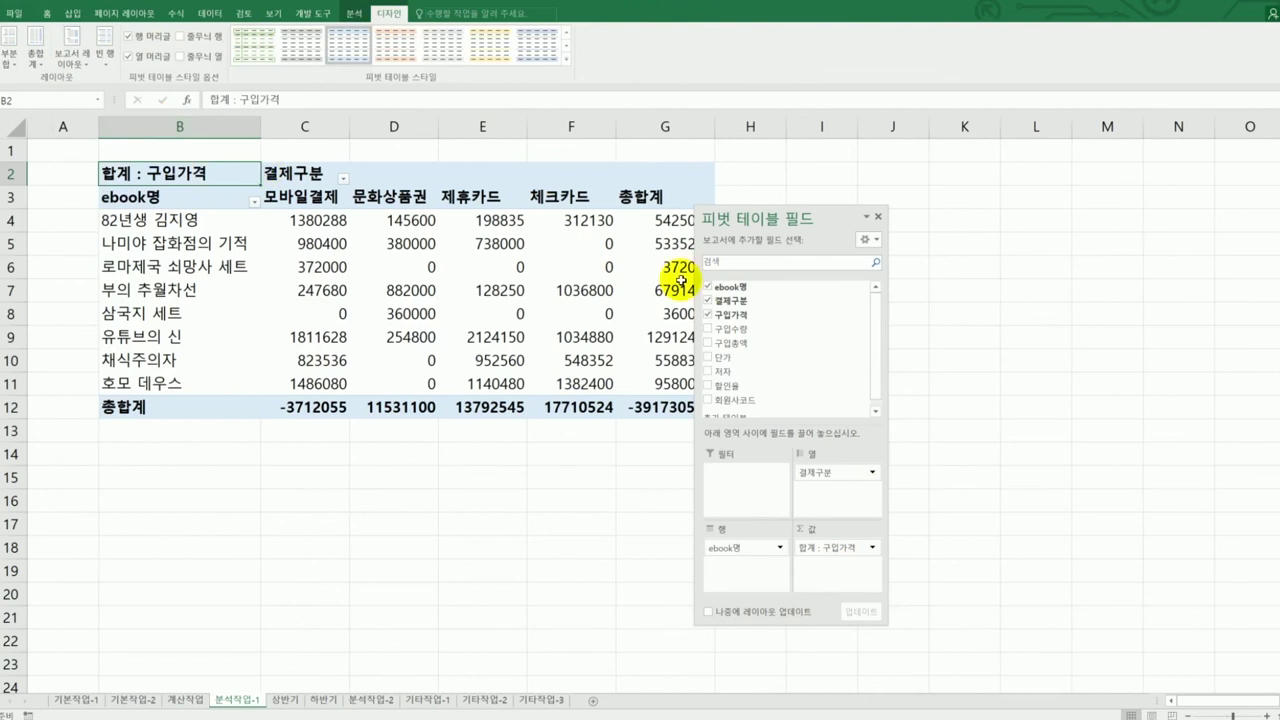
left_click(878, 216)
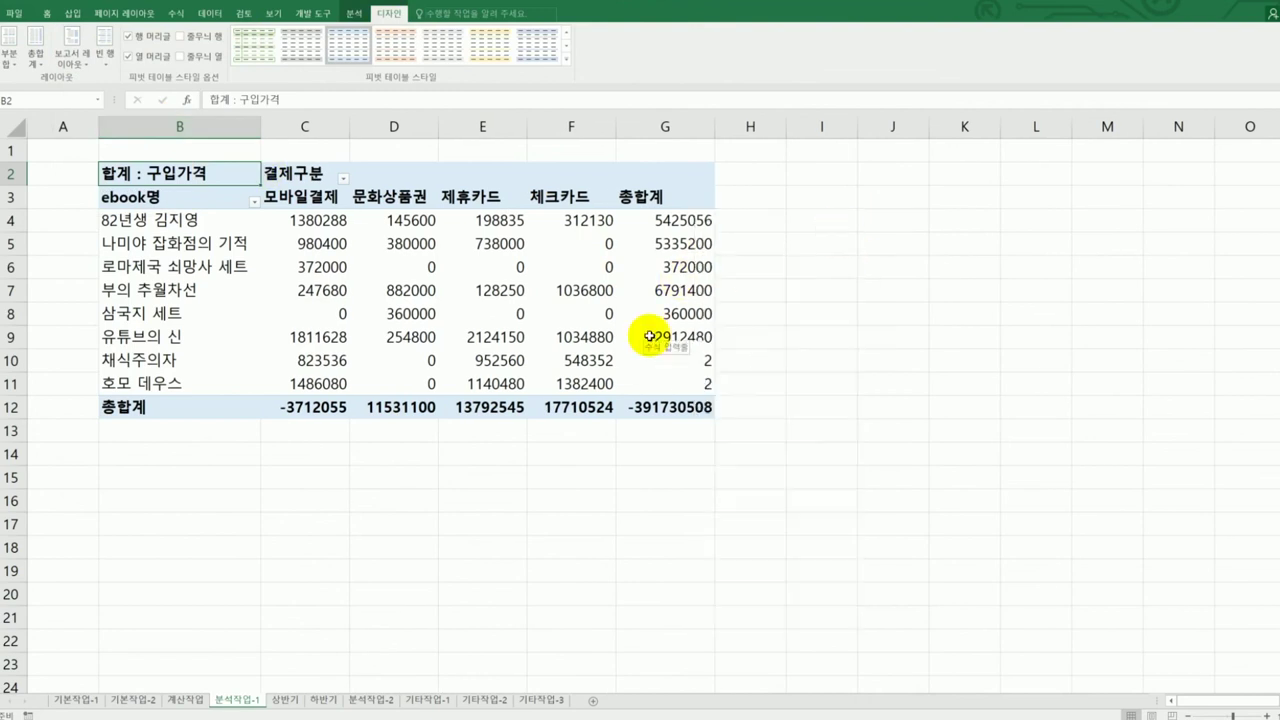
Format the pivot table's 구입가격 value field as Number with 0 decimal places and the 1000 separator
right_click(183, 175)
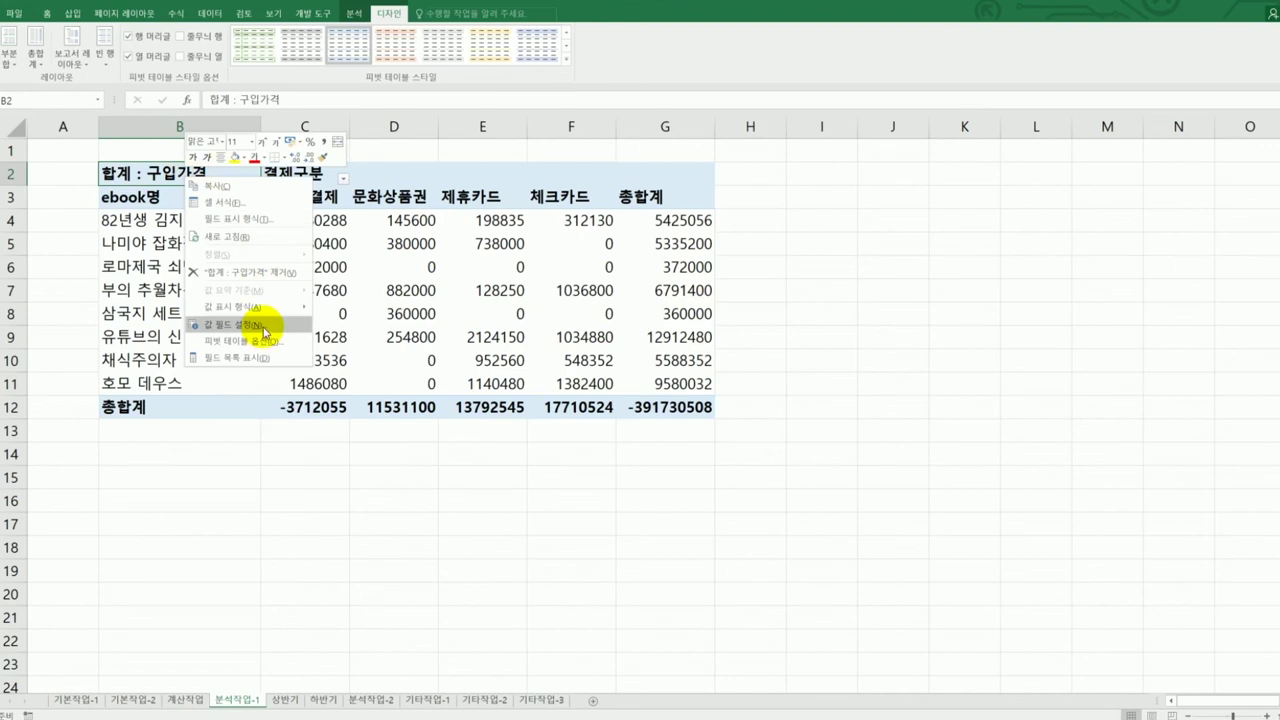
left_click(263, 328)
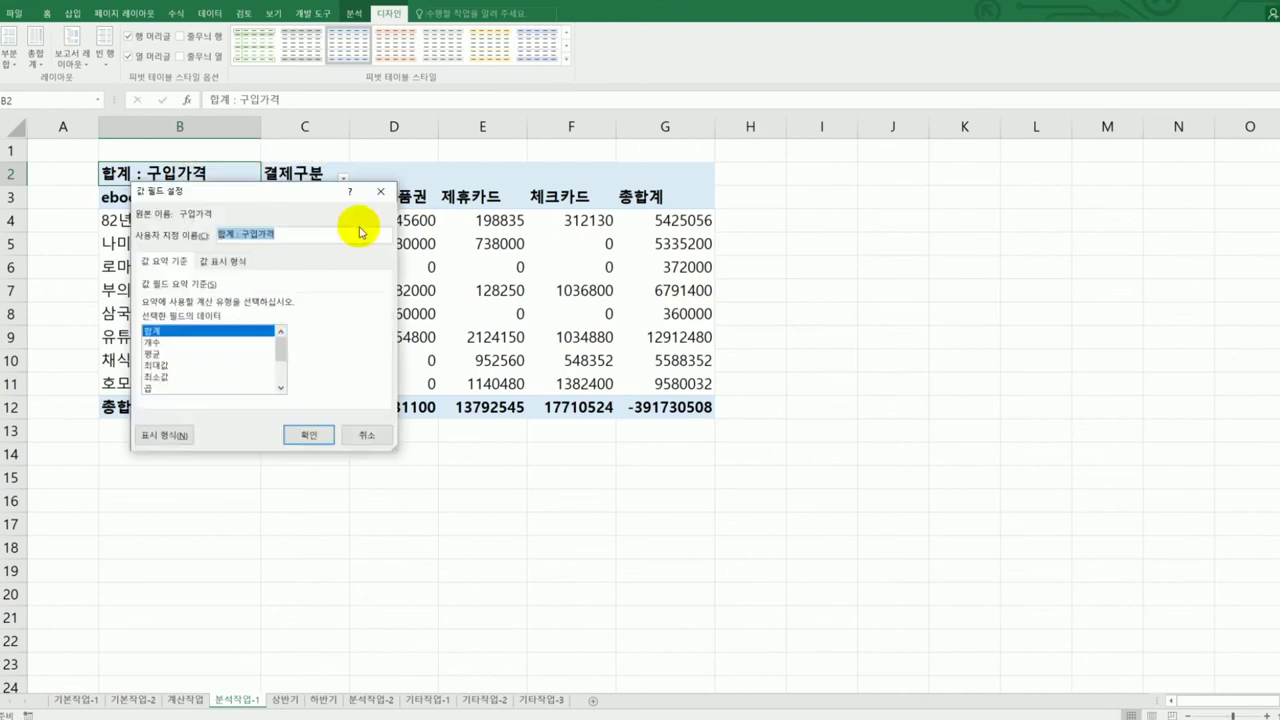
left_click_drag(265, 195, 963, 222)
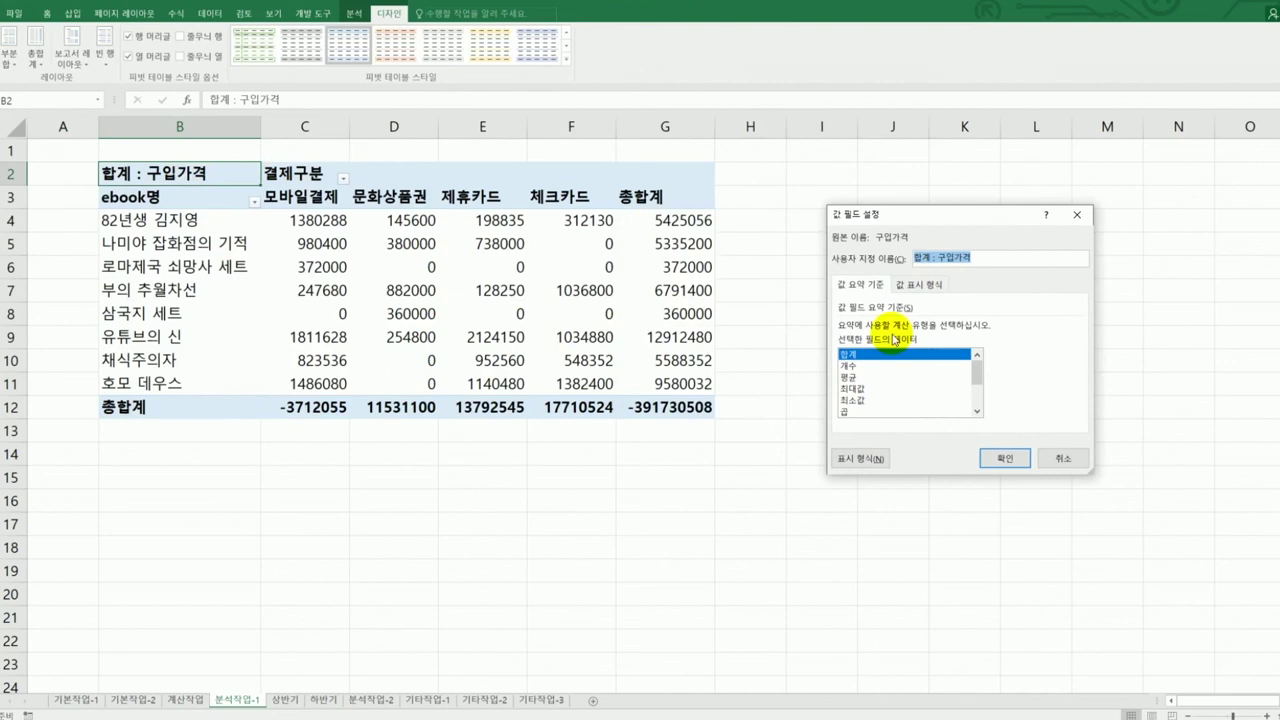
left_click(858, 458)
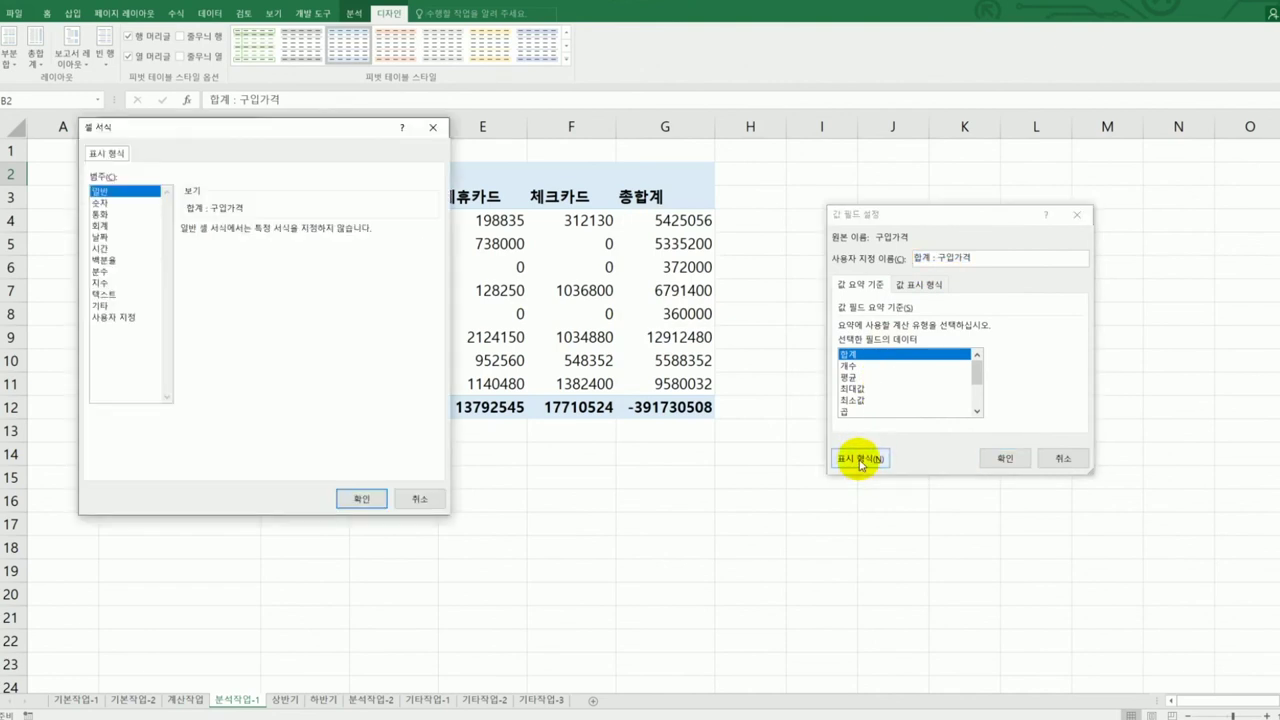
left_click(97, 203)
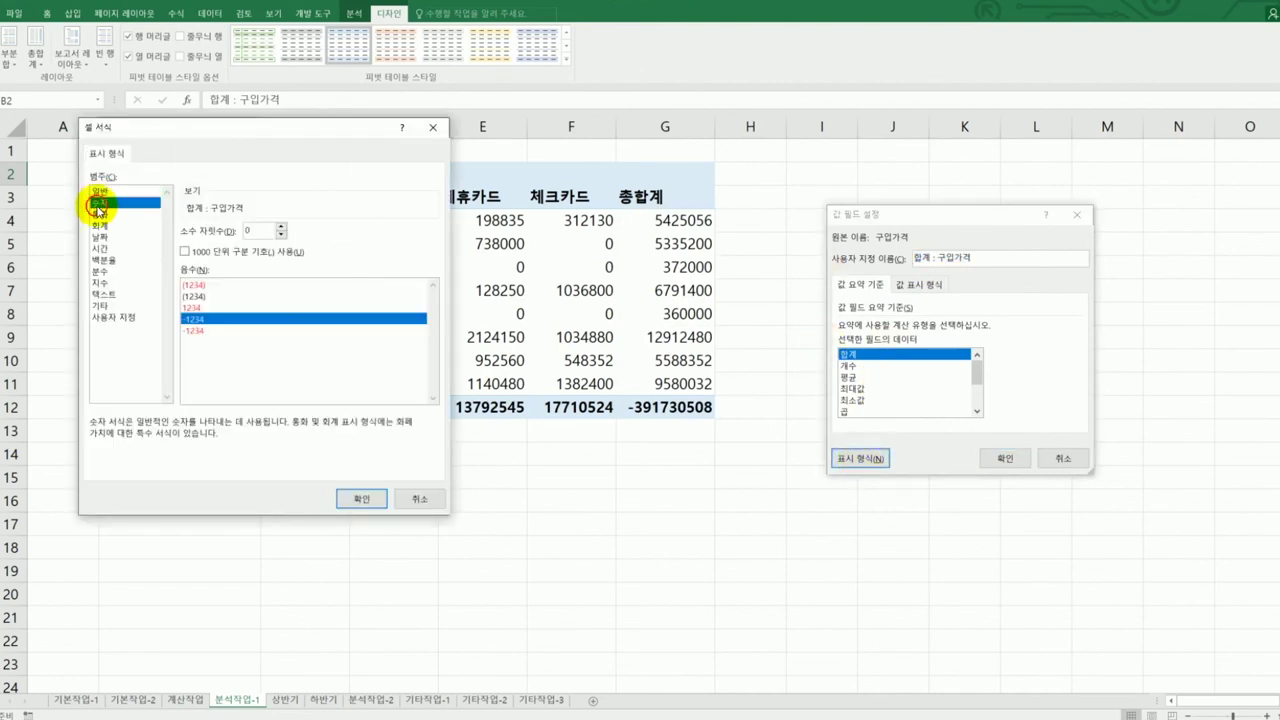
left_click(290, 256)
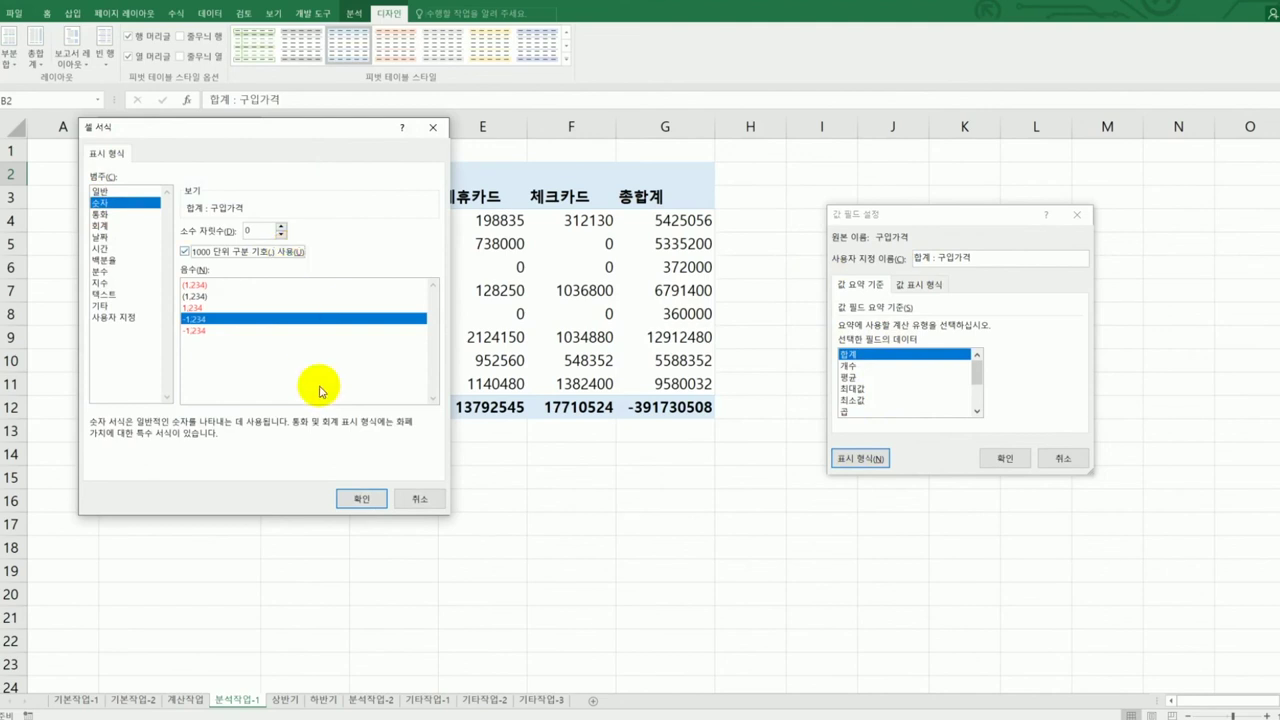
left_click(362, 495)
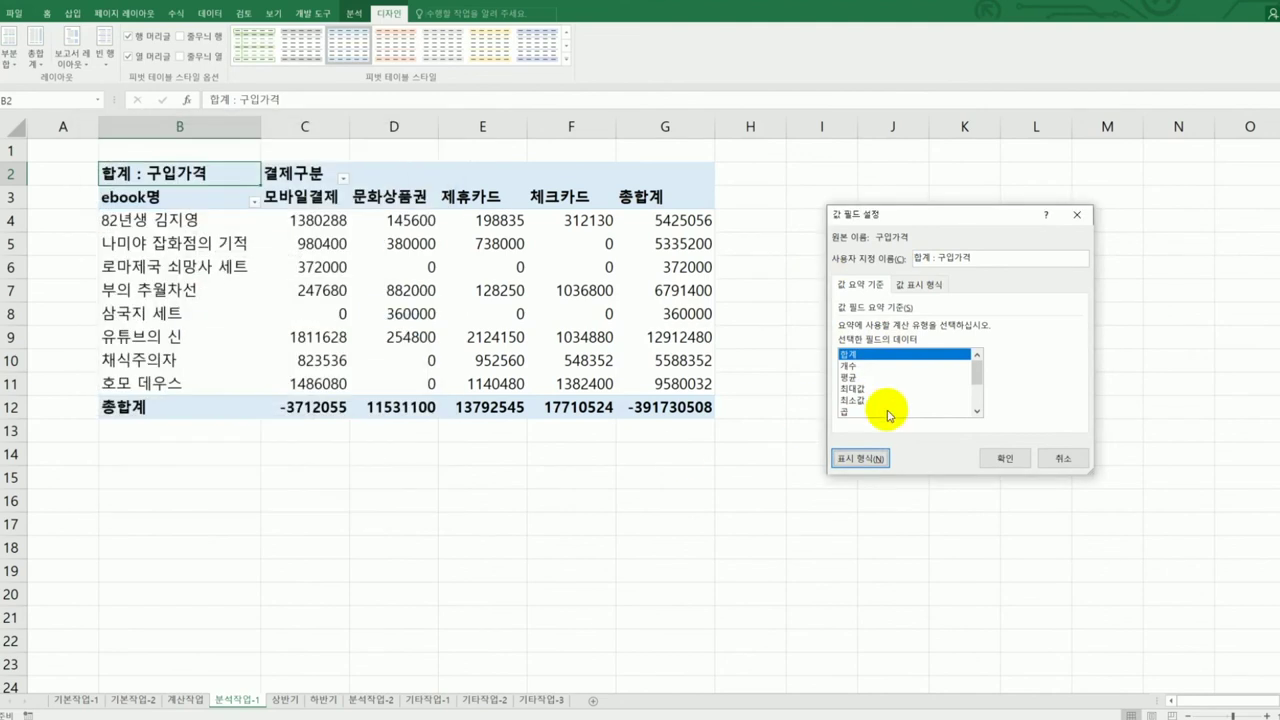
left_click(1000, 457)
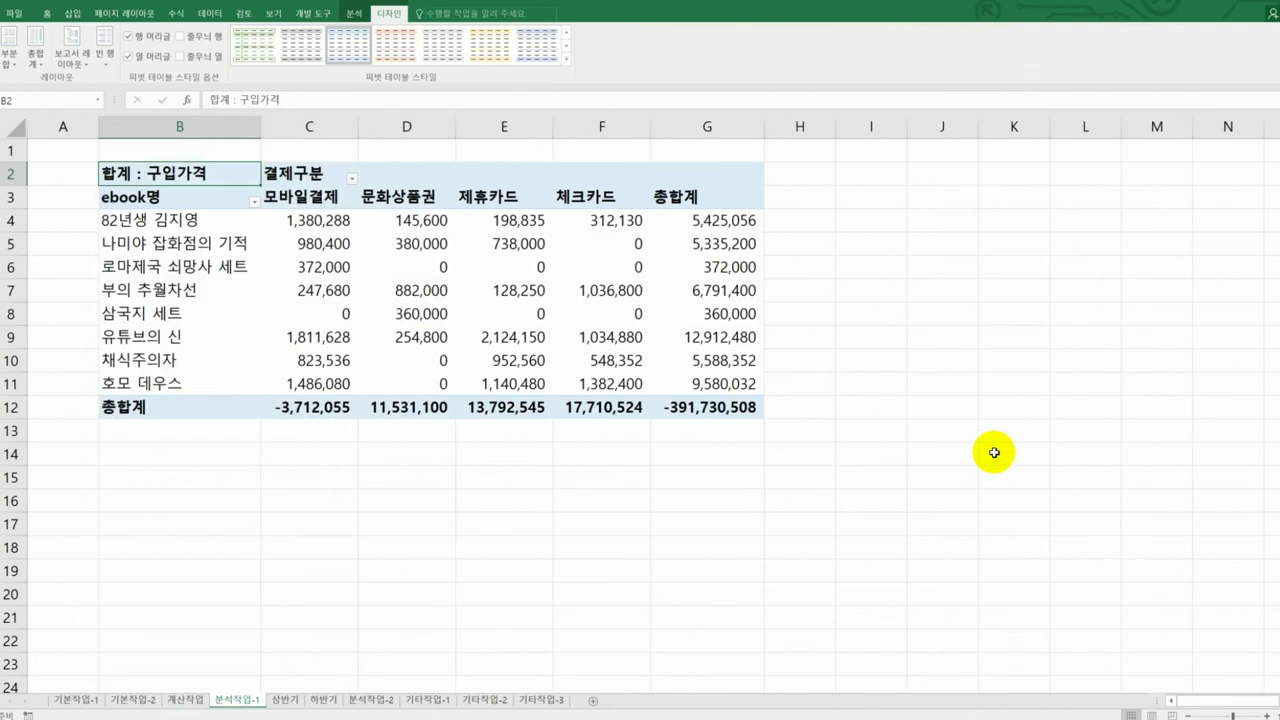
left_click(985, 520)
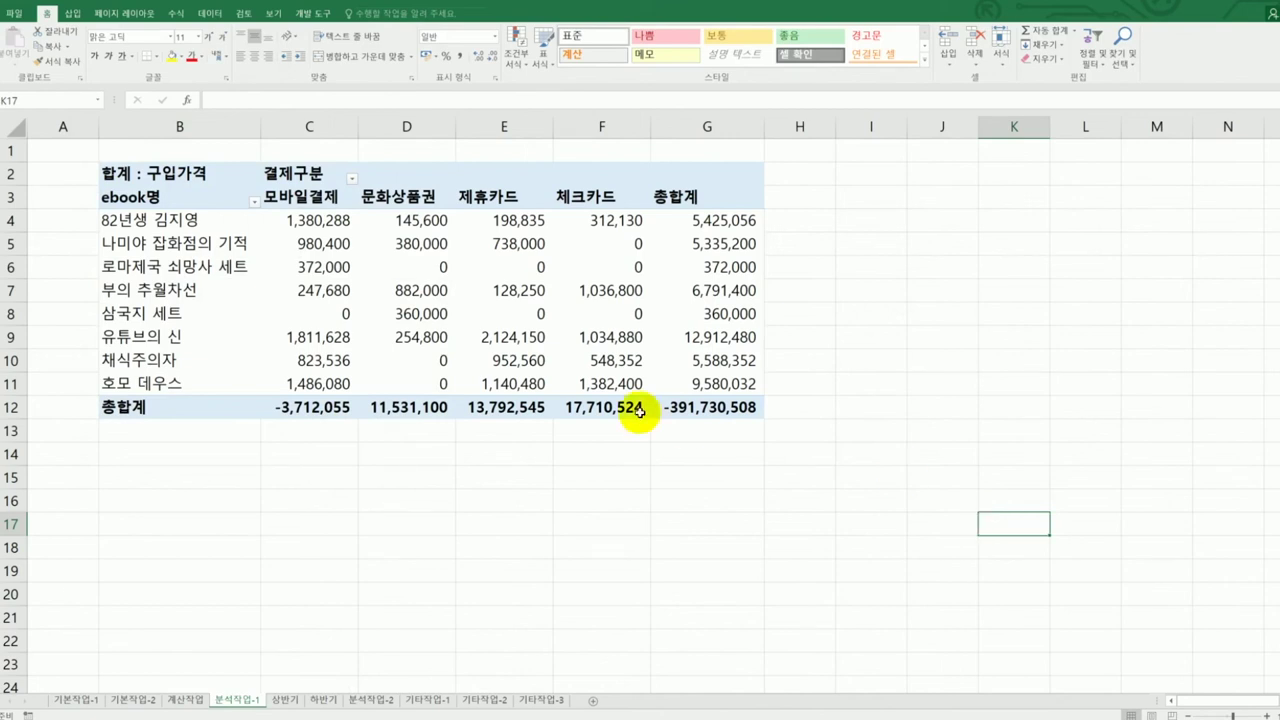
Extract the detail records behind the 모바일결제 value of 82년생 김지영 and rename their new sheet as 김지영모바일
left_click(312, 220)
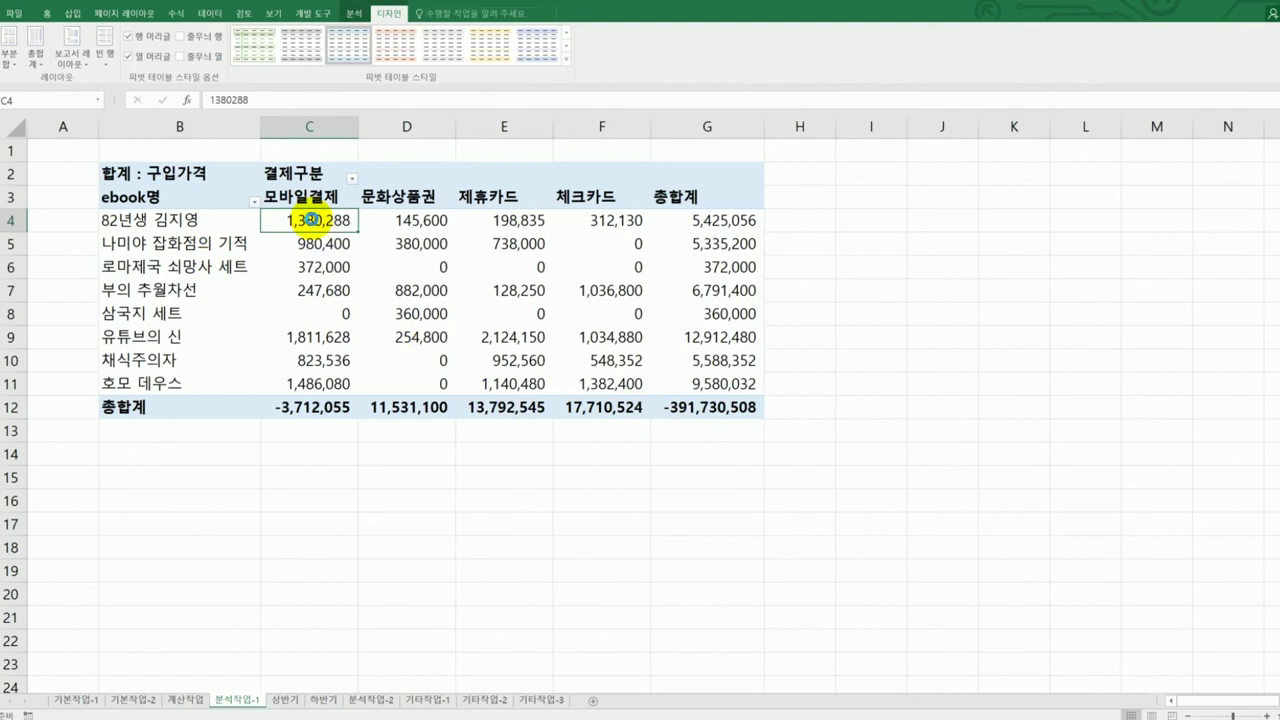
double_click(312, 220)
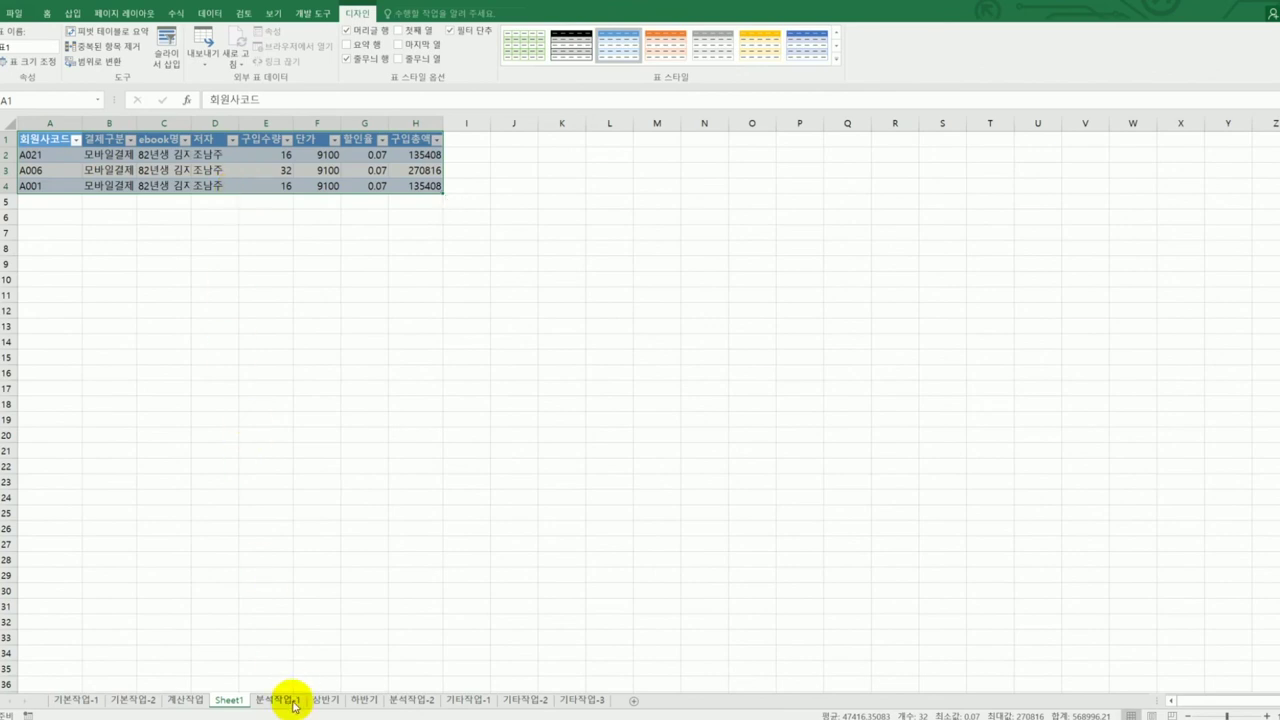
double_click(238, 703)
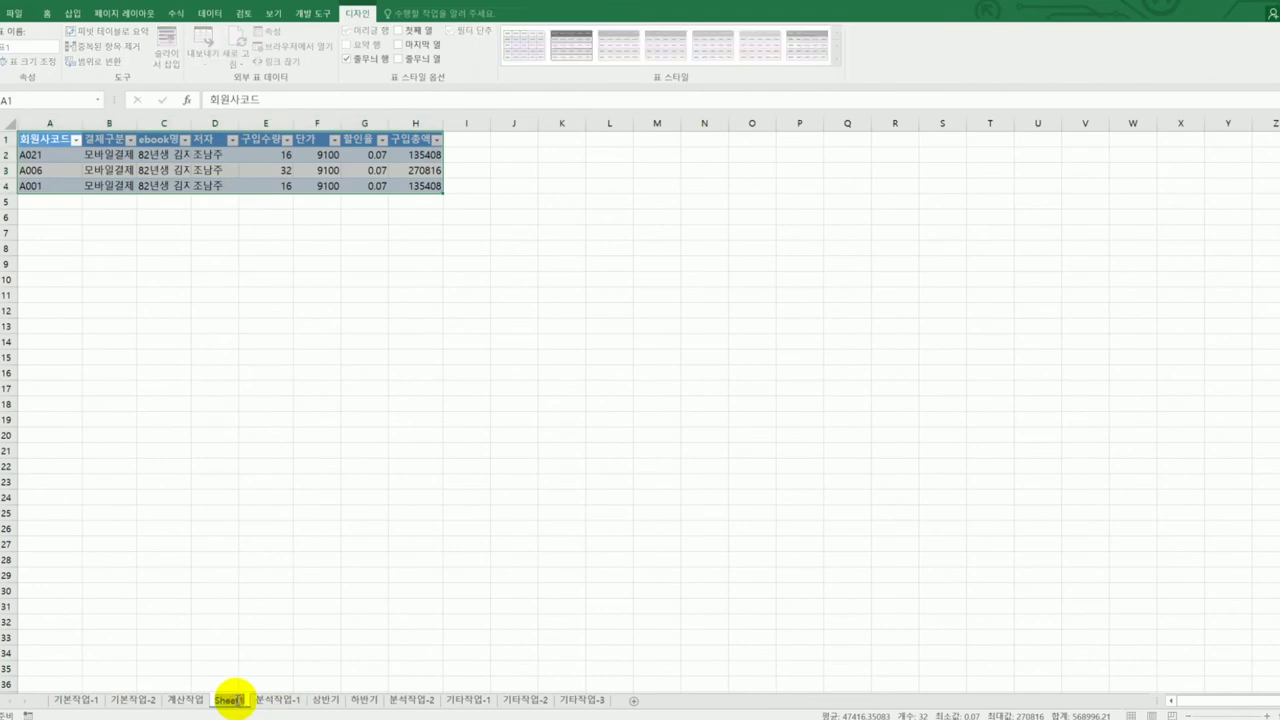
type("ㅅ검지훈")
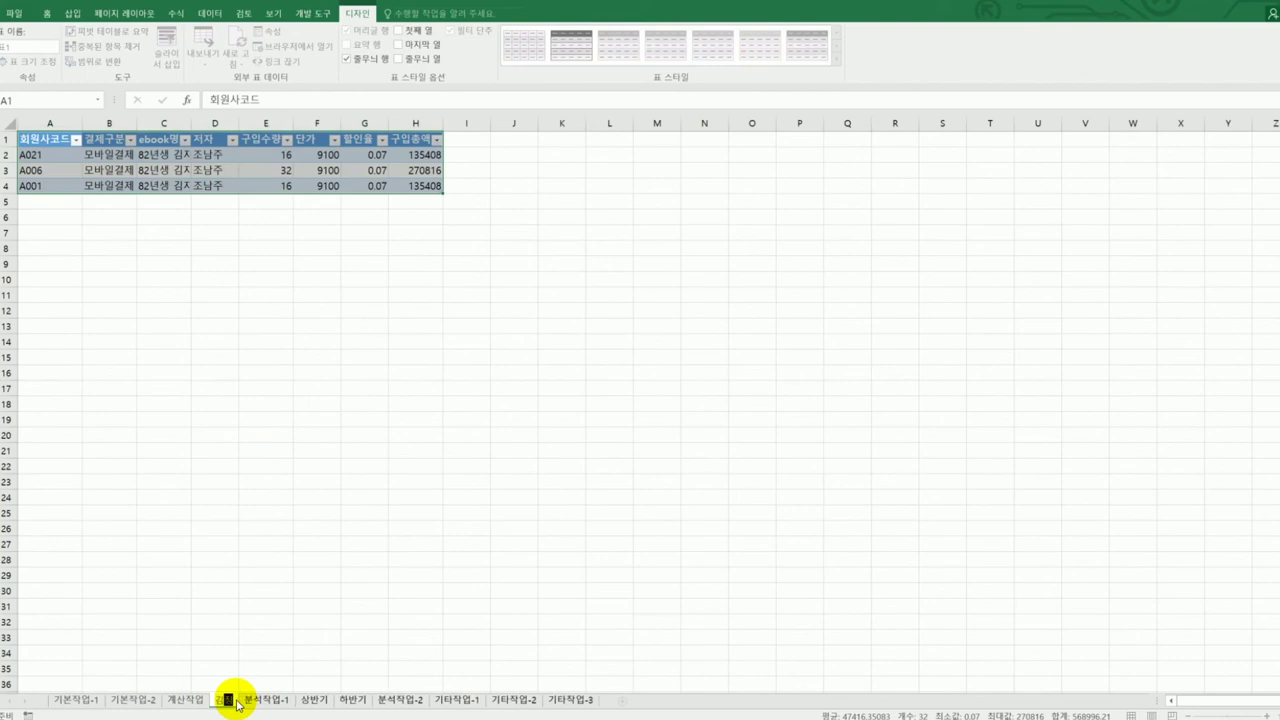
type("모바일")
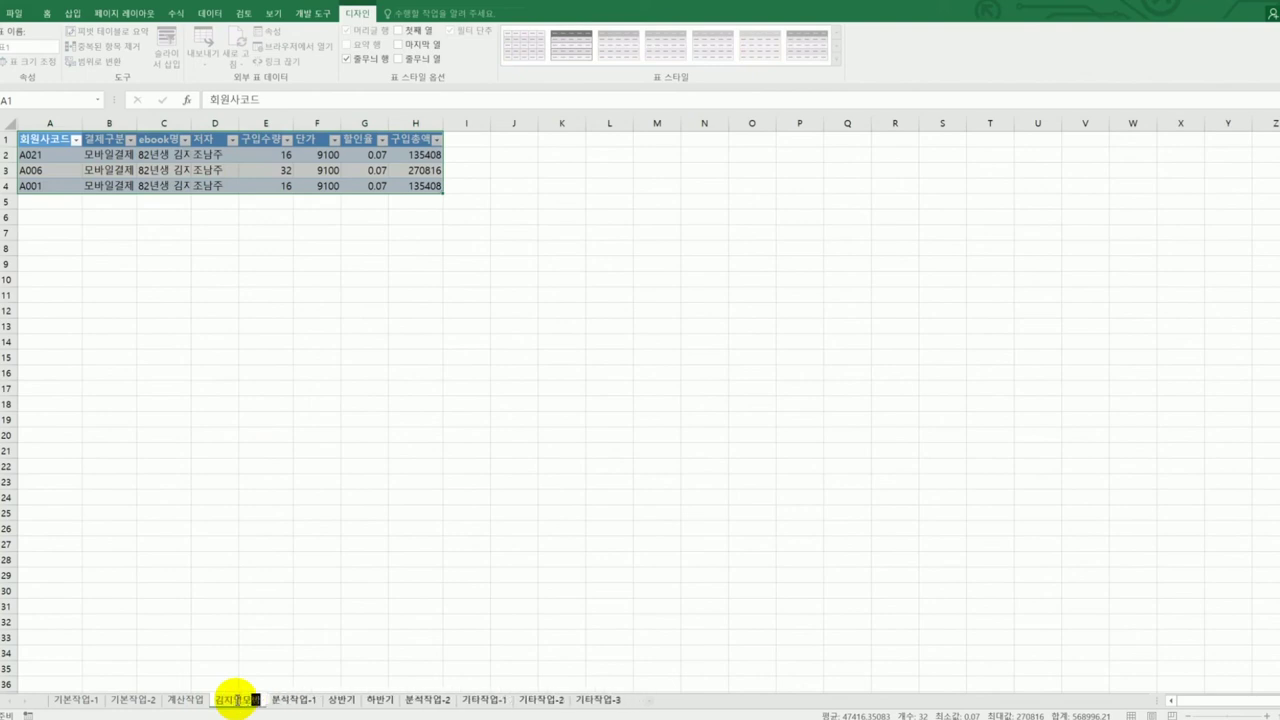
key("Return")
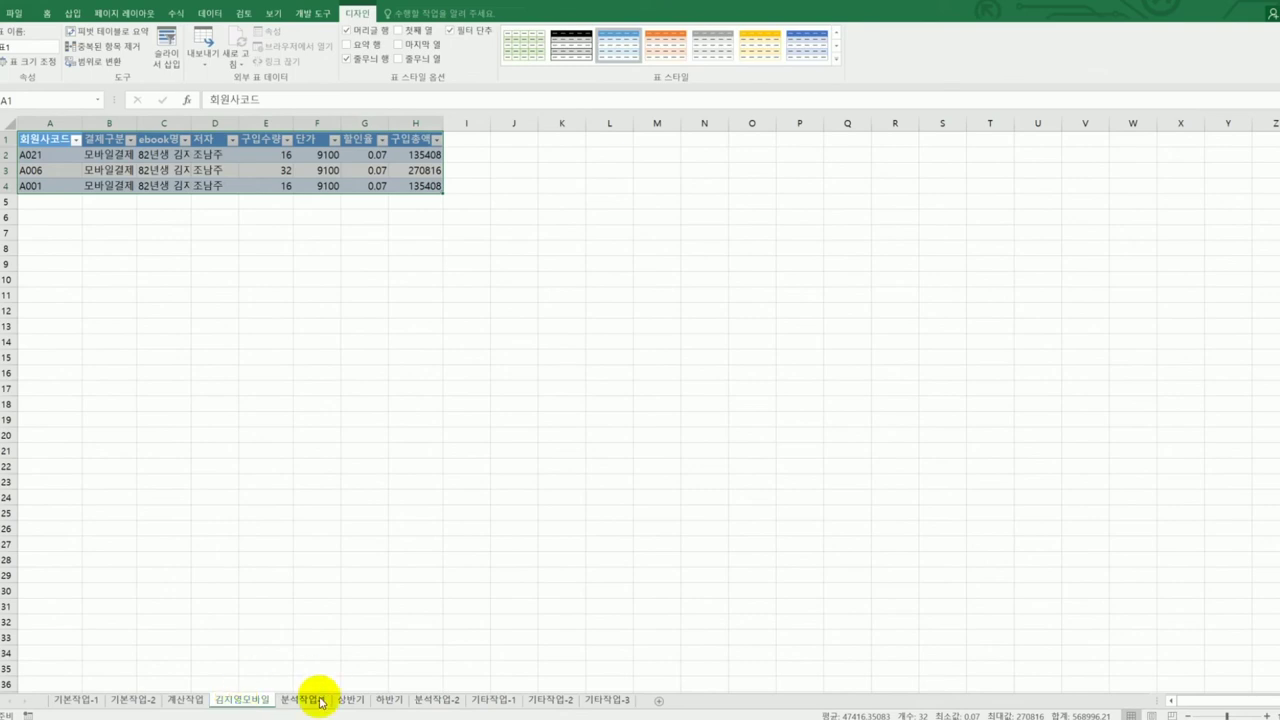
Examine the table on 분석작업-2 and the purchase records on the 상반기 and 하반기 sheets
left_click(449, 702)
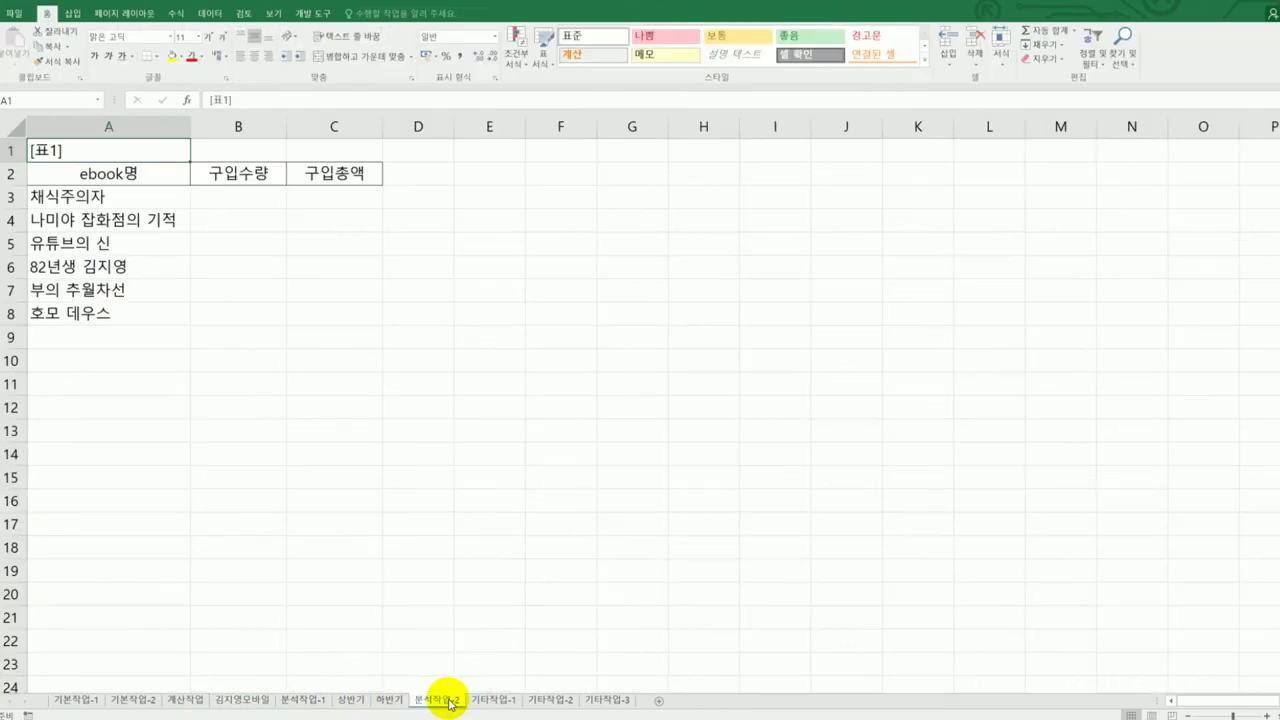
left_click(343, 701)
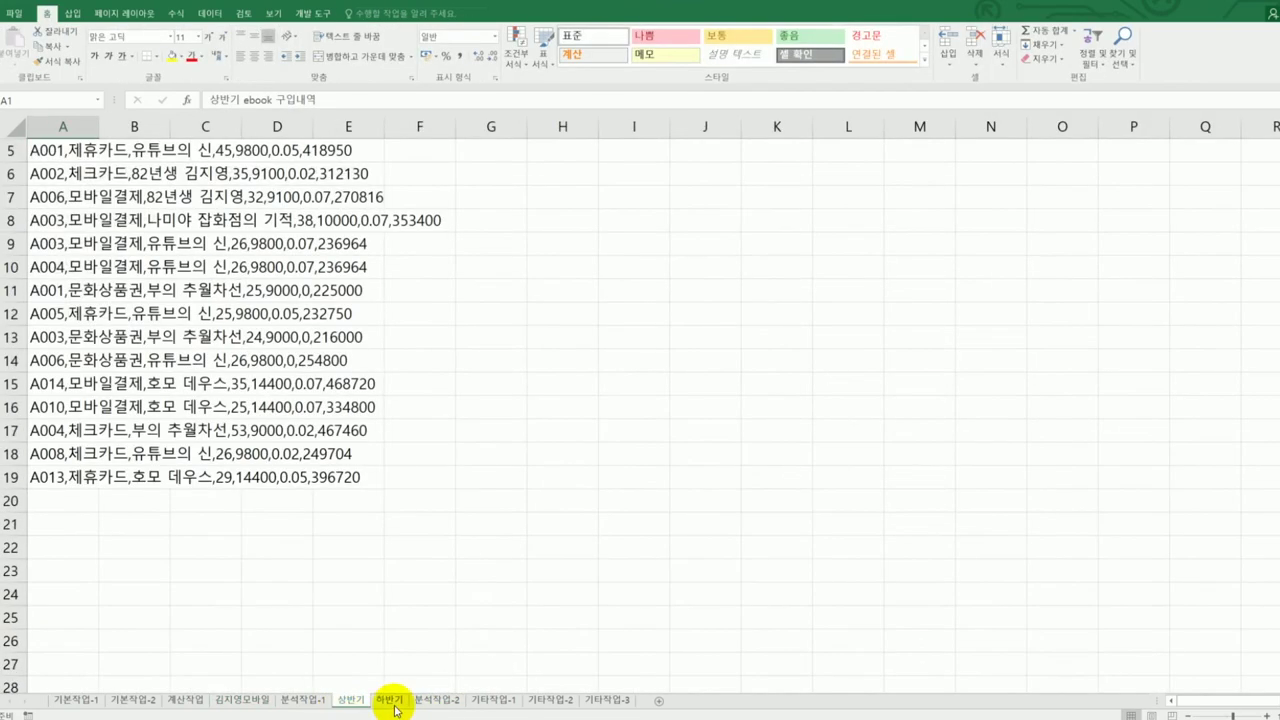
scroll(443, 674, "up", 2)
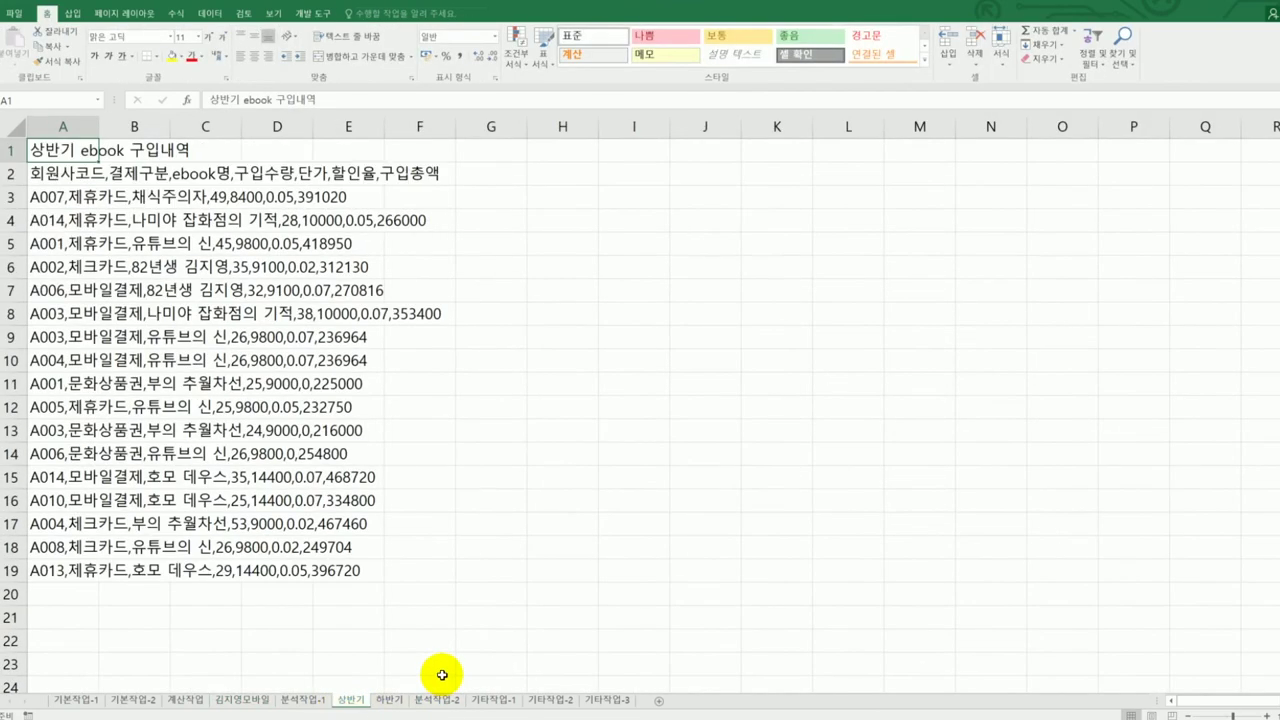
left_click(391, 701)
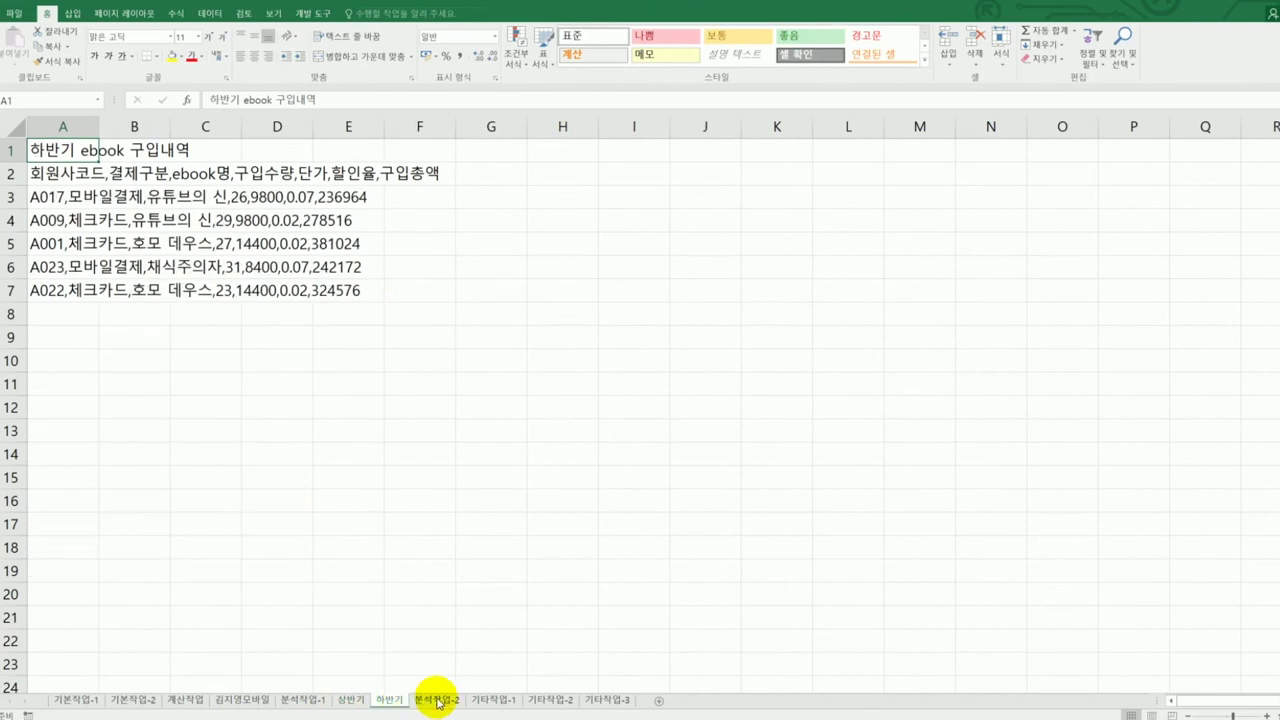
left_click(437, 701)
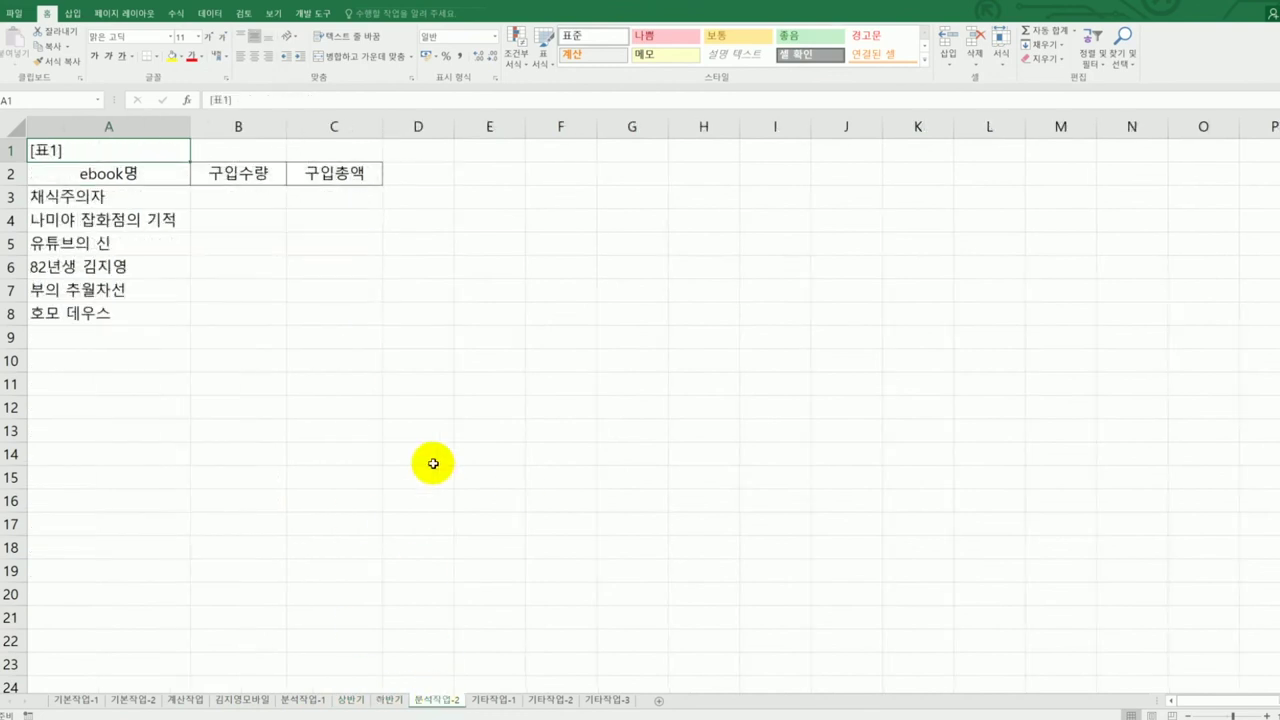
left_click(350, 700)
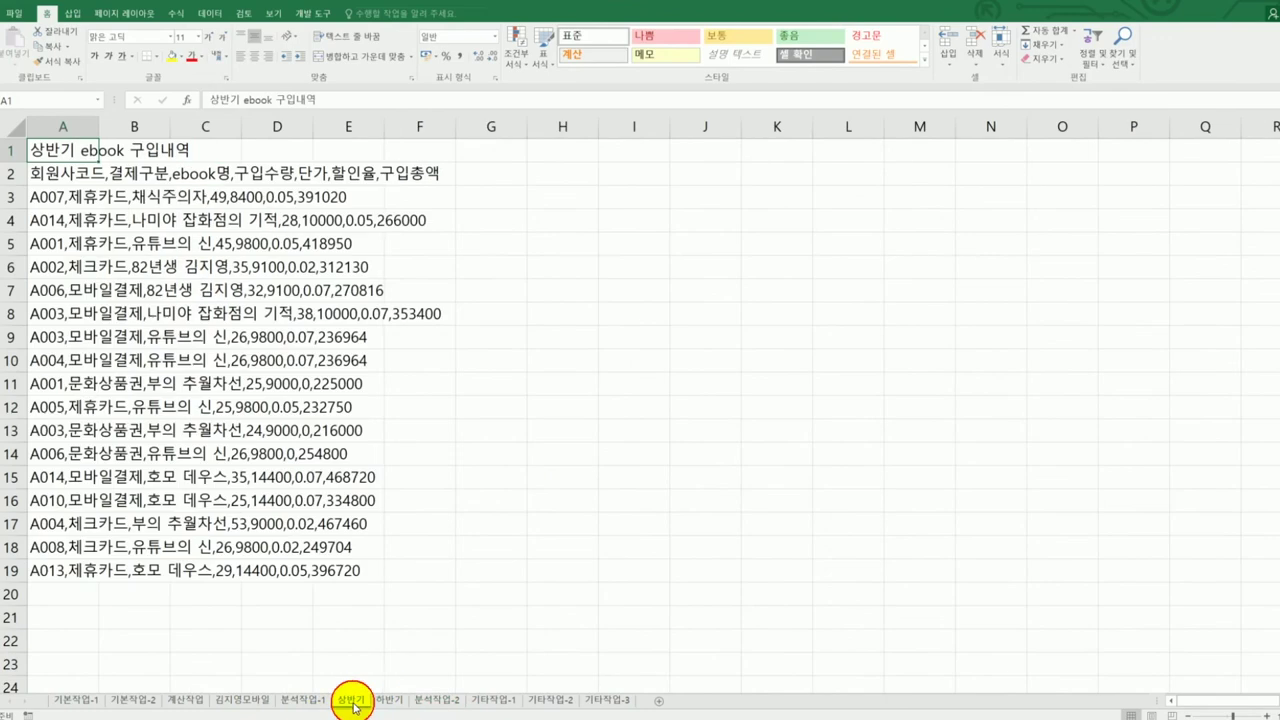
left_click(390, 700)
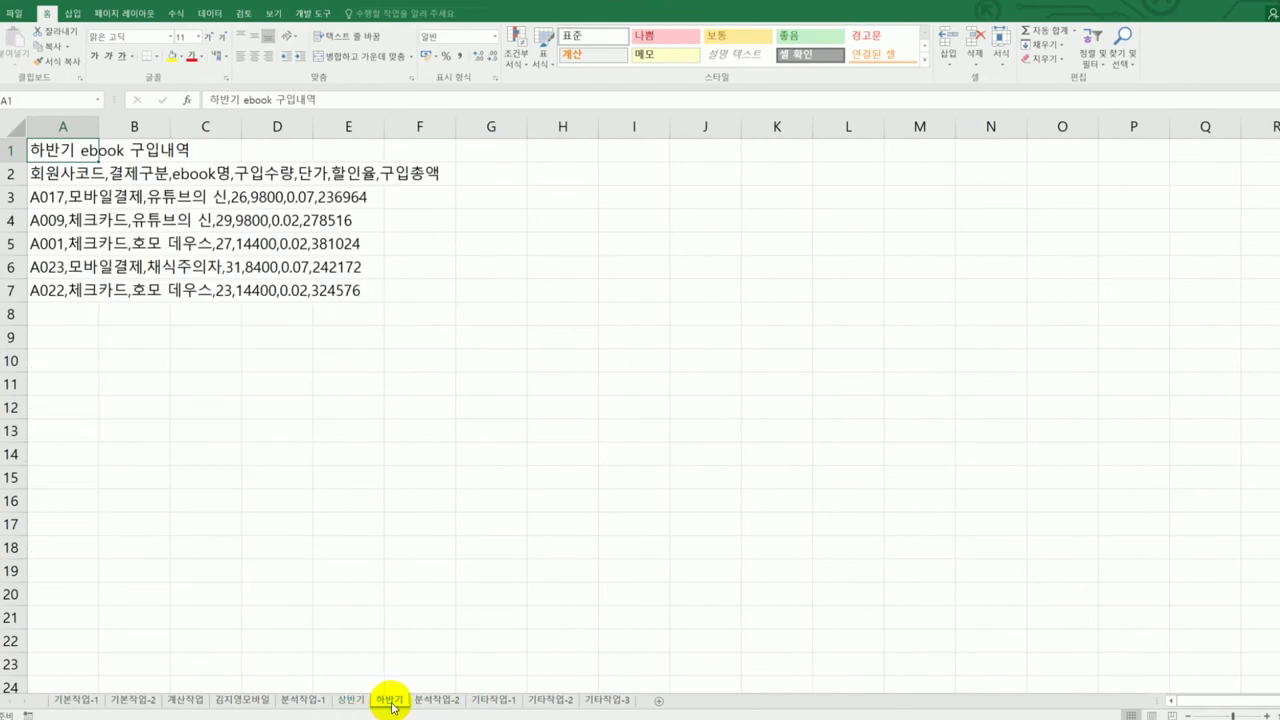
Split A2:A19 on the 상반기 sheet into columns with Text to Columns, using comma instead of tab as delimiter
left_click(360, 702)
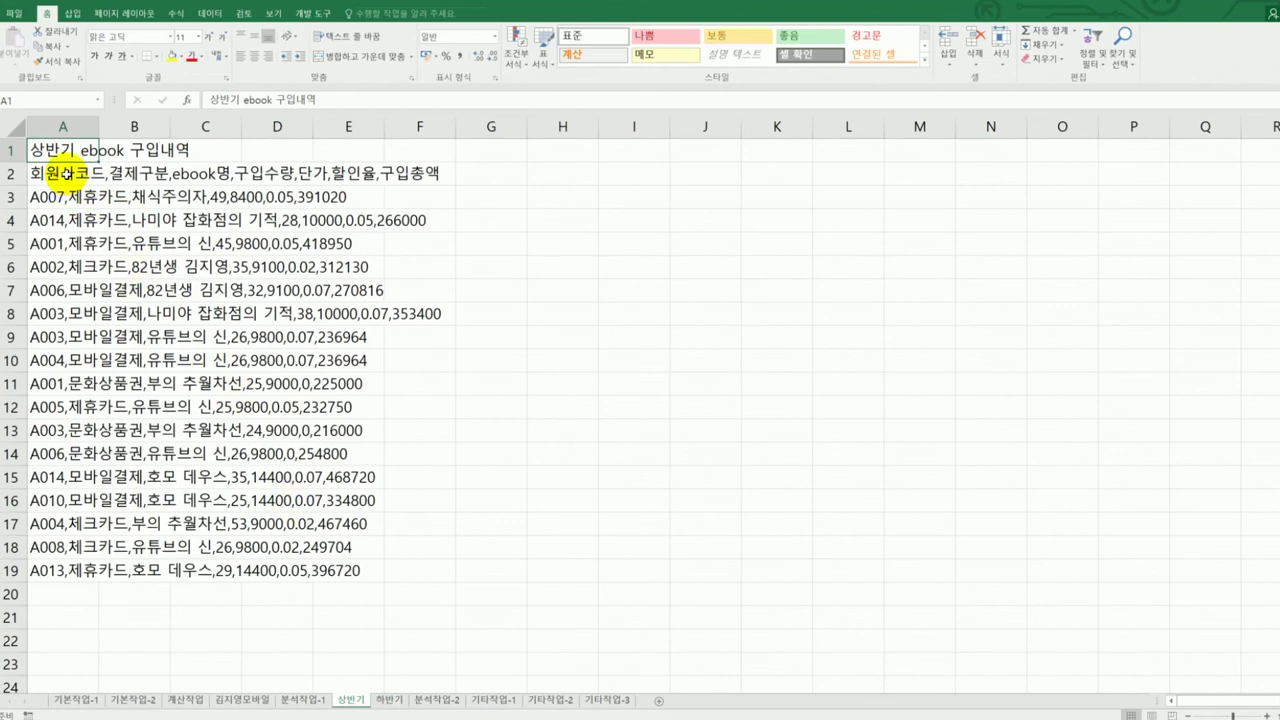
left_click_drag(66, 173, 76, 572)
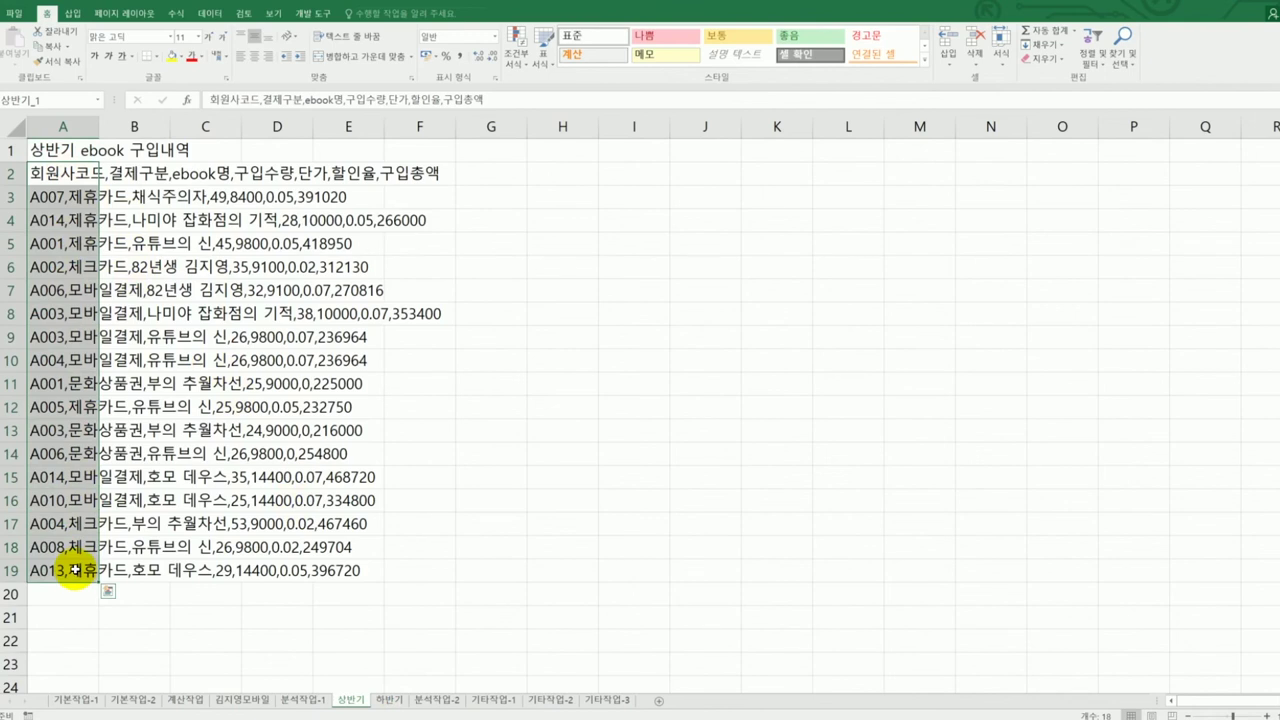
left_click(210, 14)
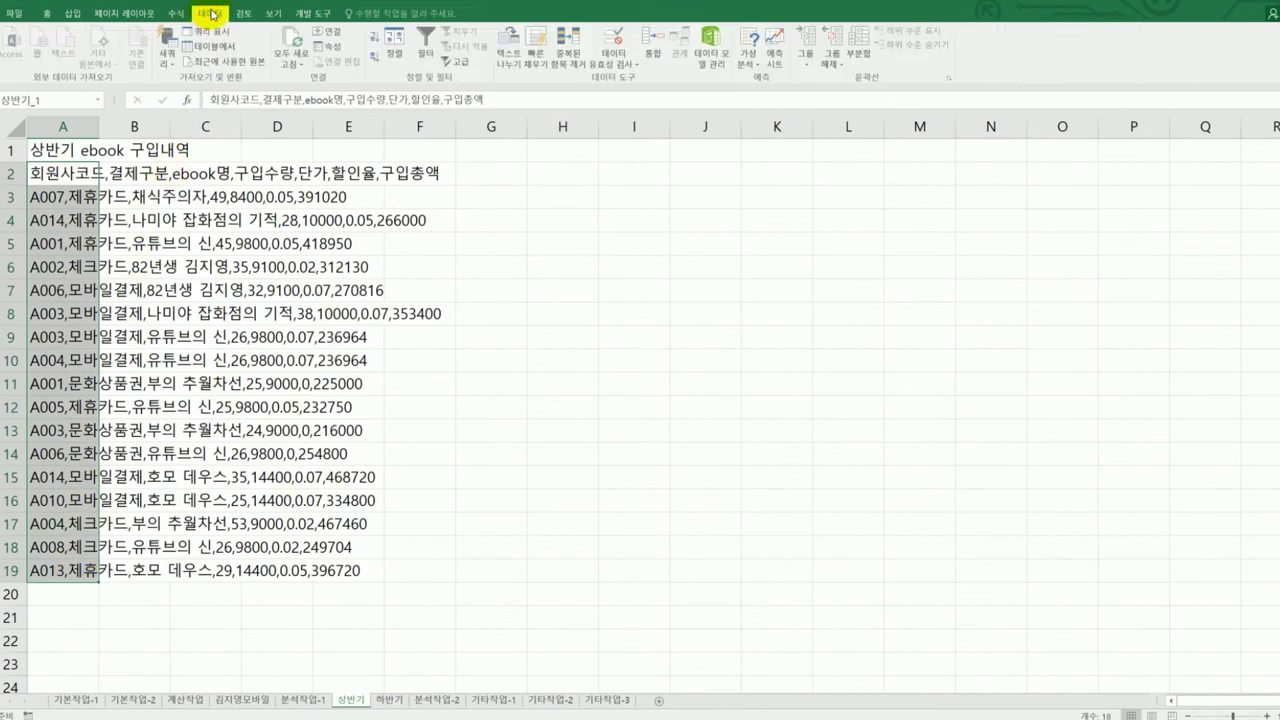
left_click(509, 42)
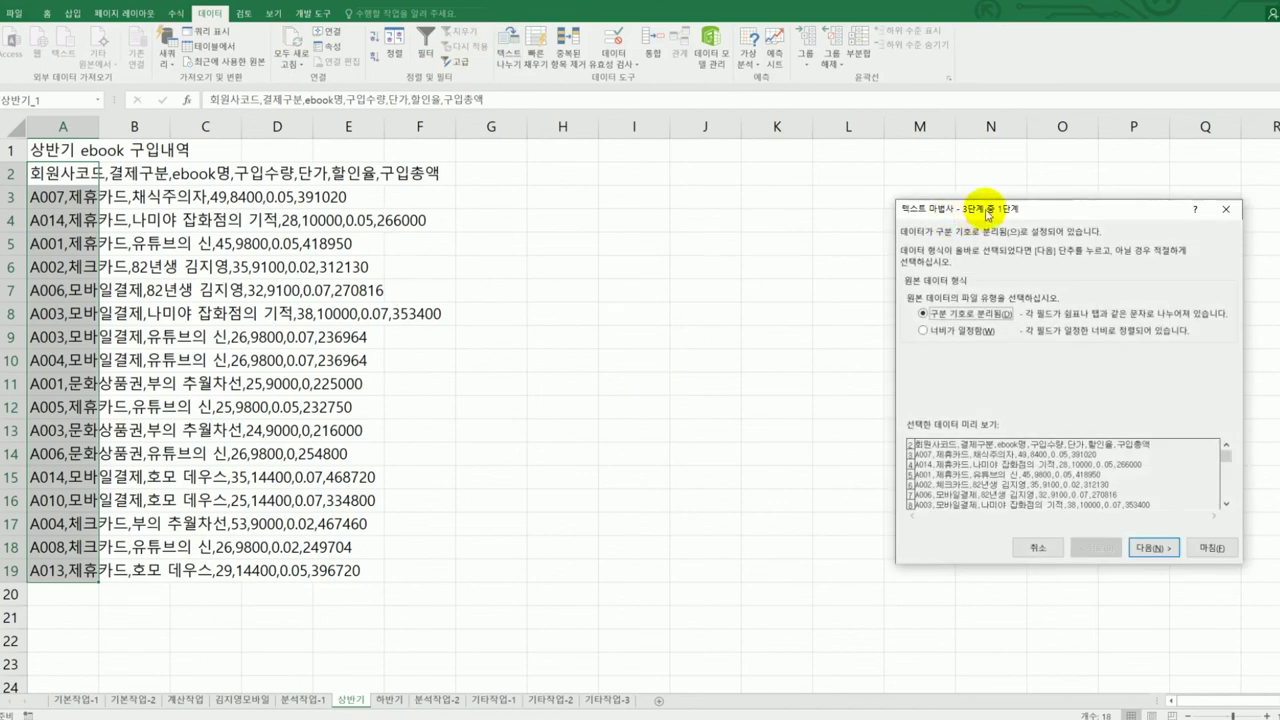
left_click_drag(987, 213, 766, 208)
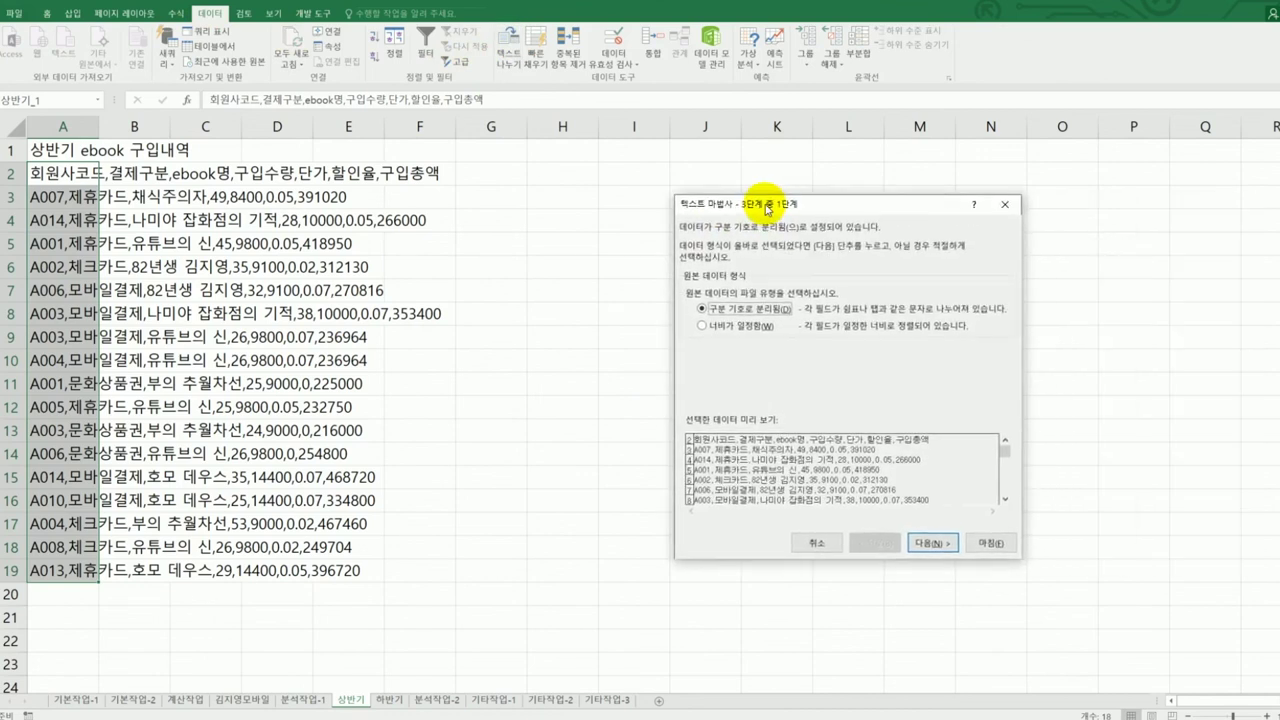
left_click(929, 544)
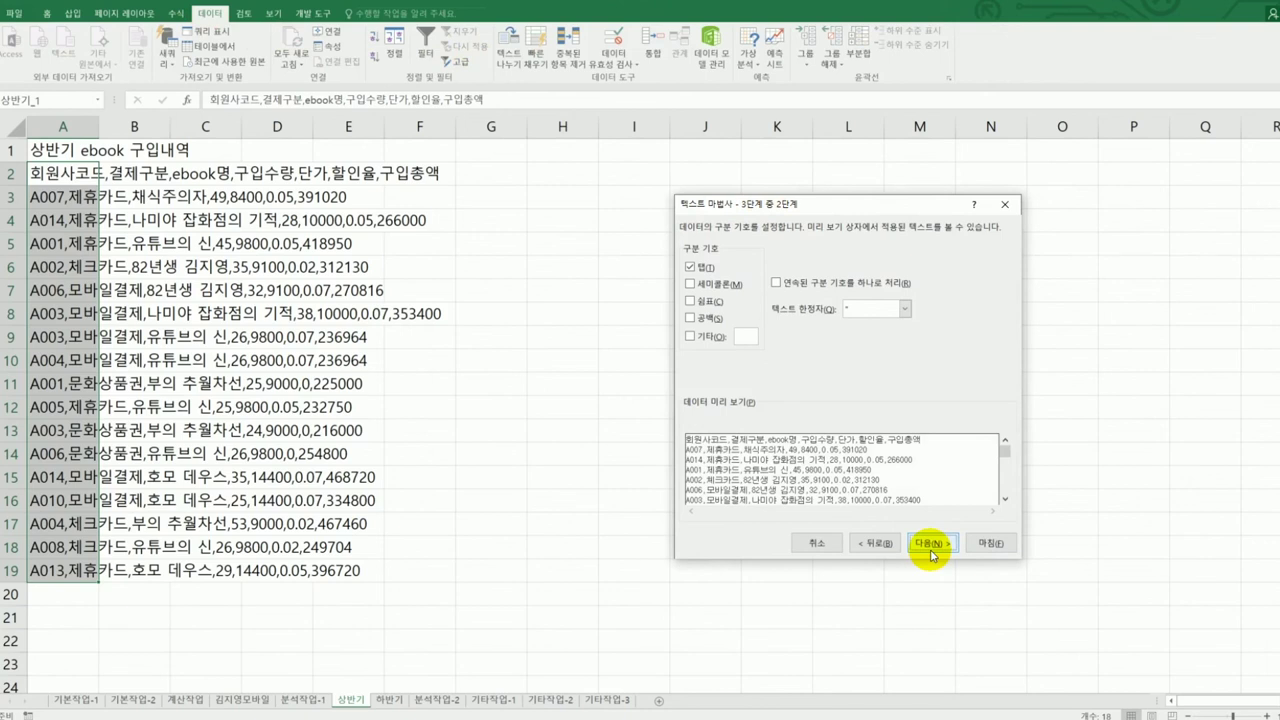
left_click(689, 270)
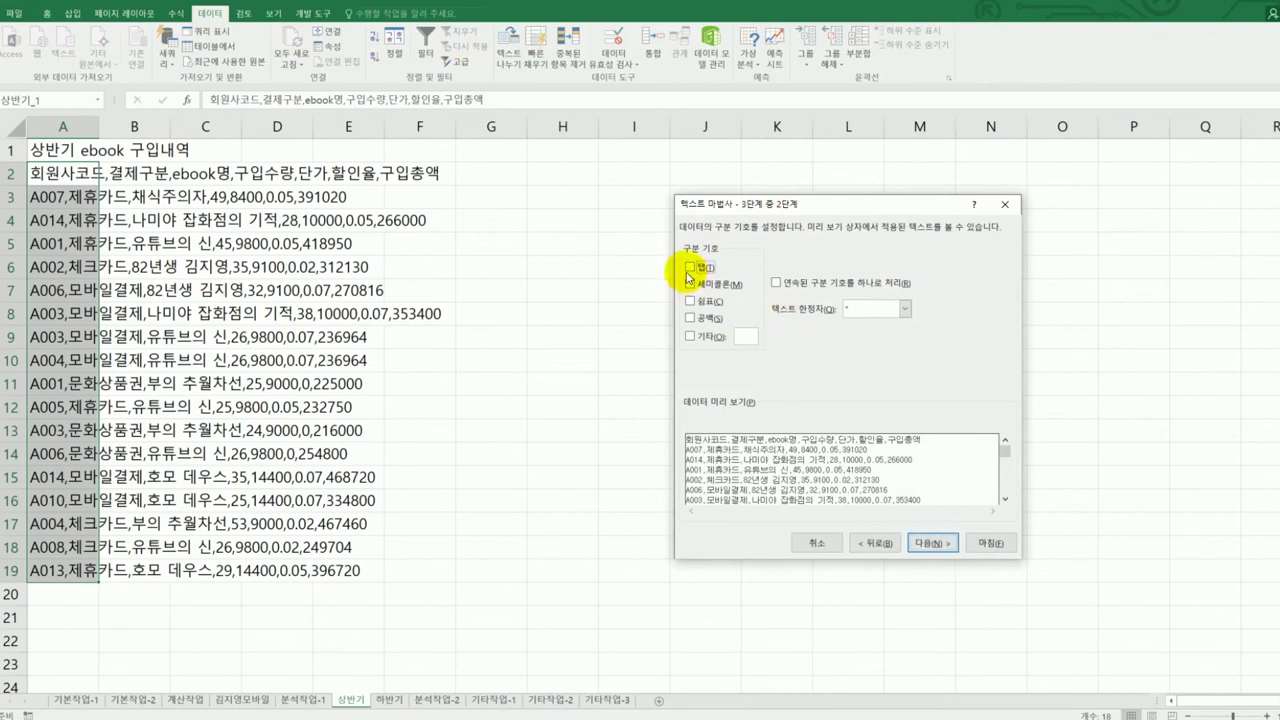
left_click(690, 301)
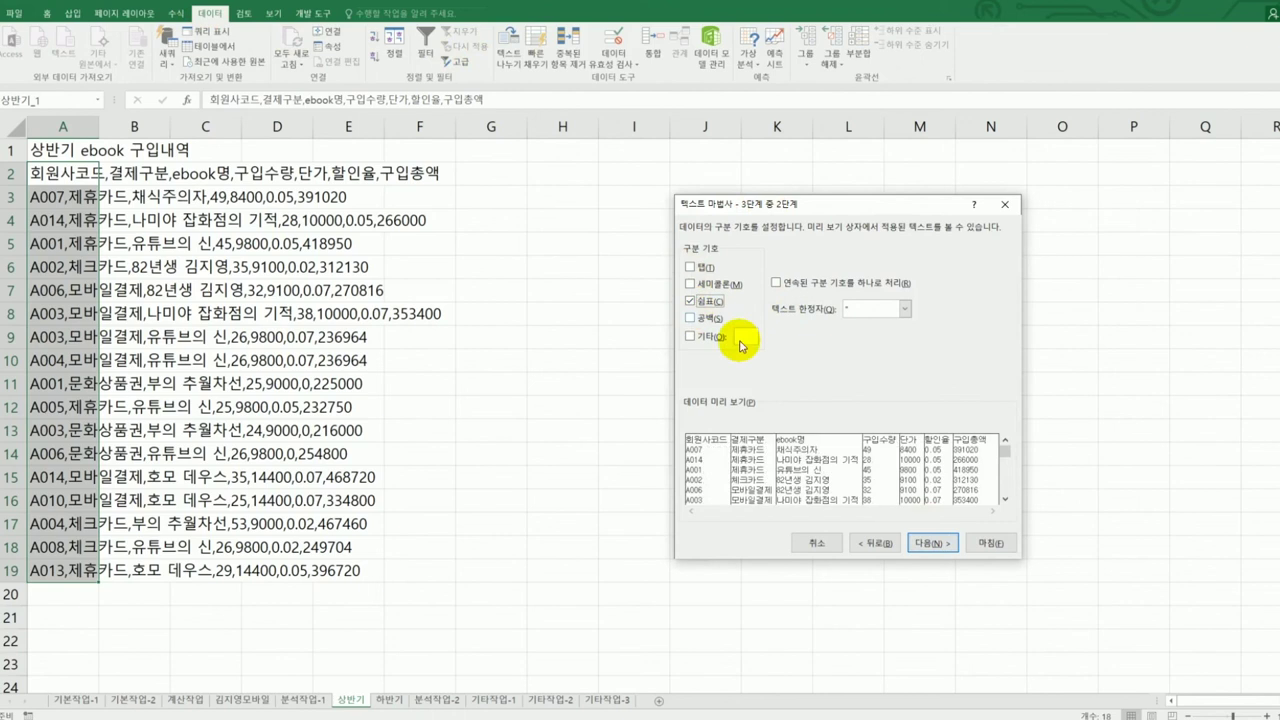
left_click(931, 543)
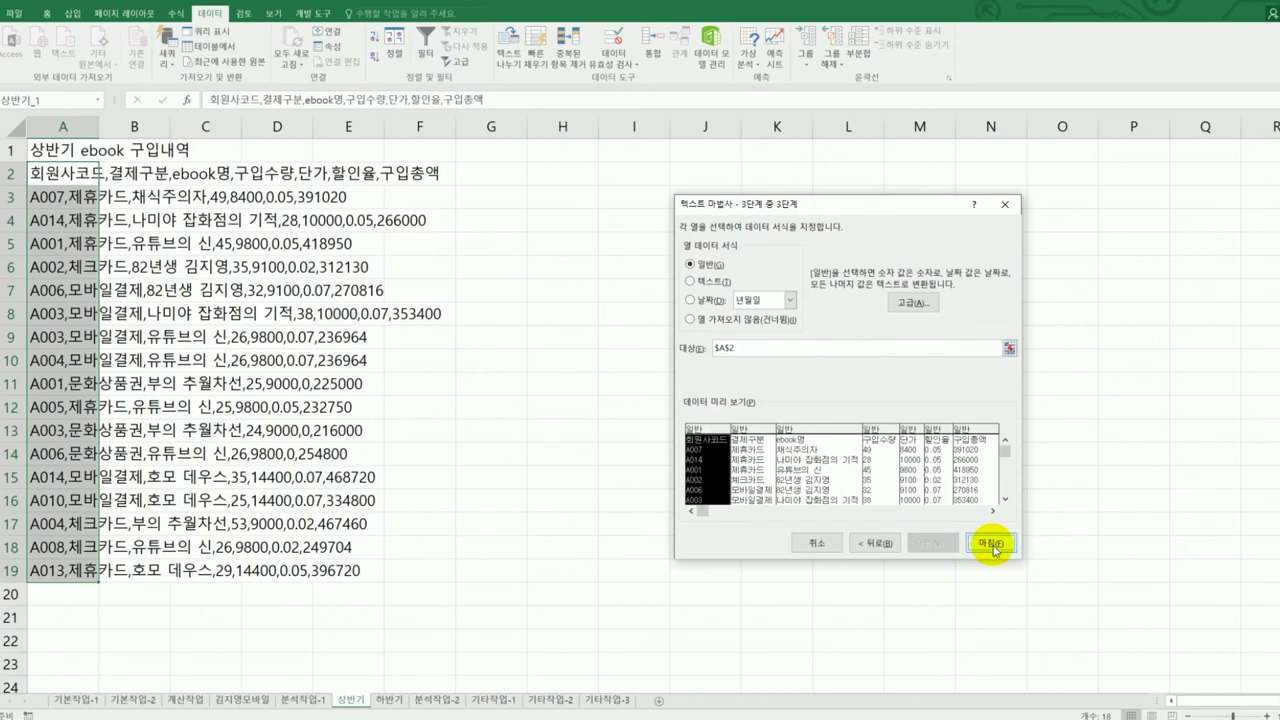
left_click(982, 543)
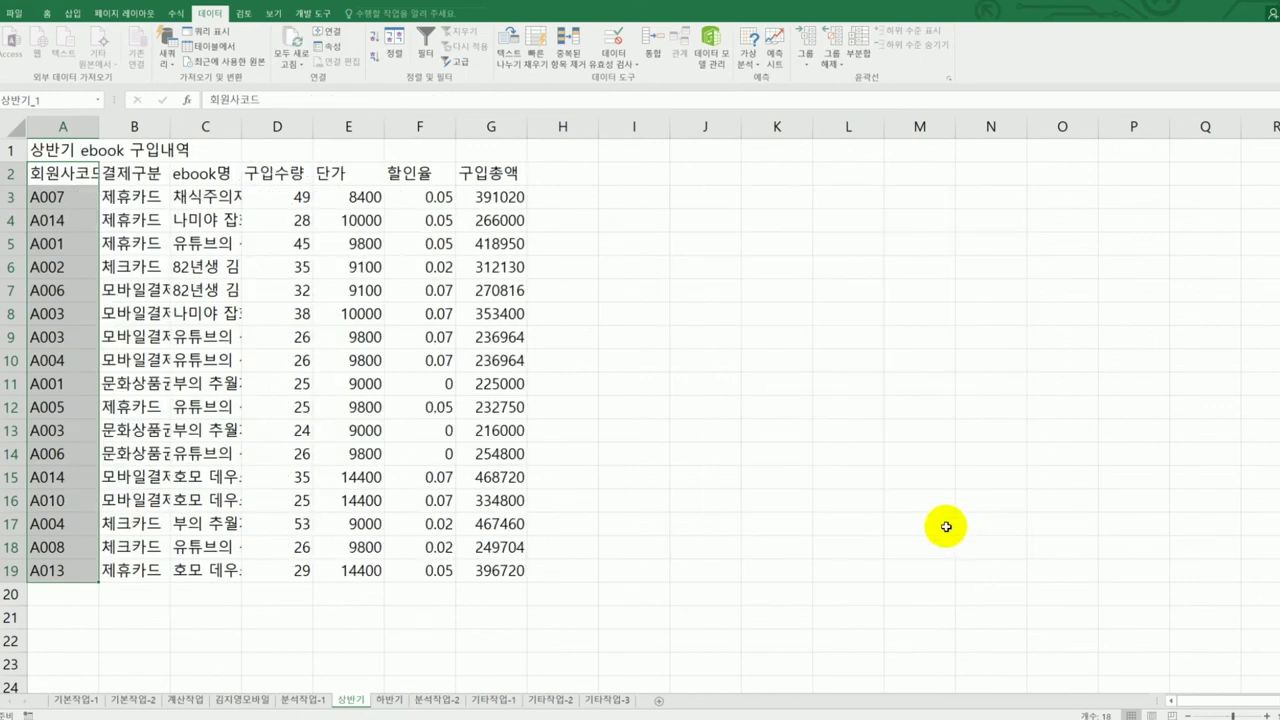
Split A2:A7 on the 하반기 sheet into columns with Text to Columns, using only comma as the delimiter
left_click(392, 700)
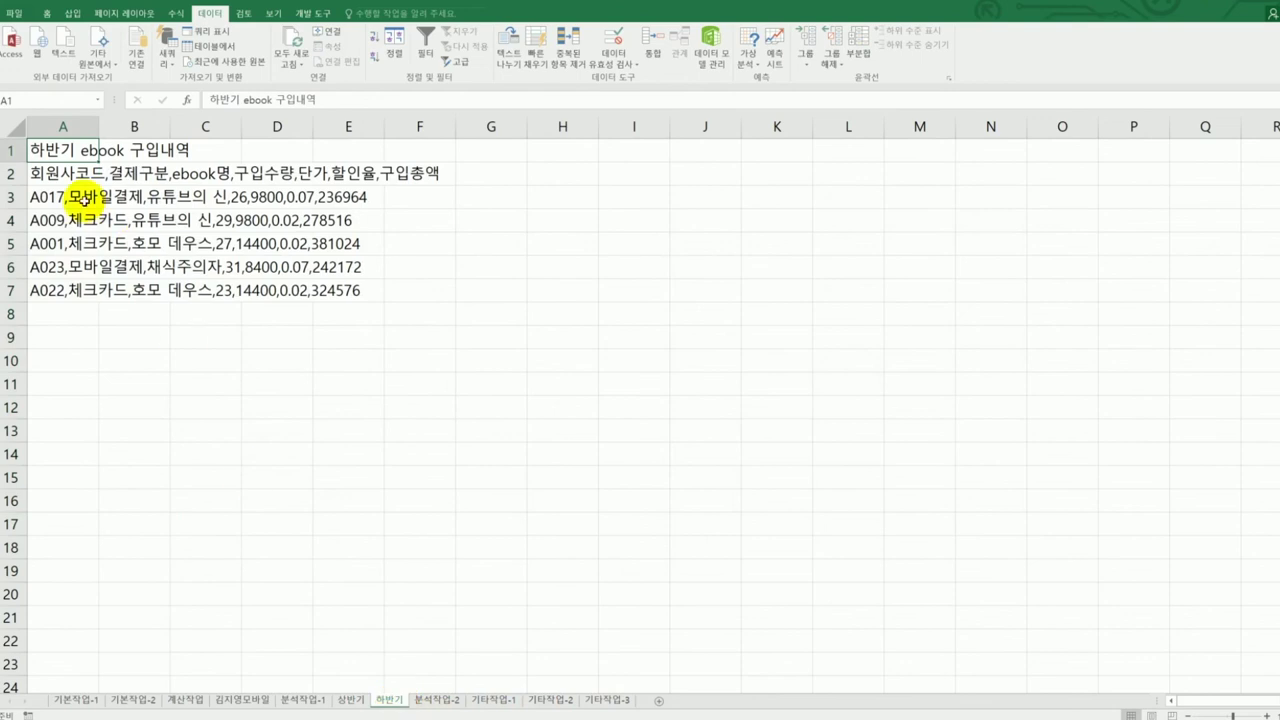
left_click_drag(62, 175, 62, 287)
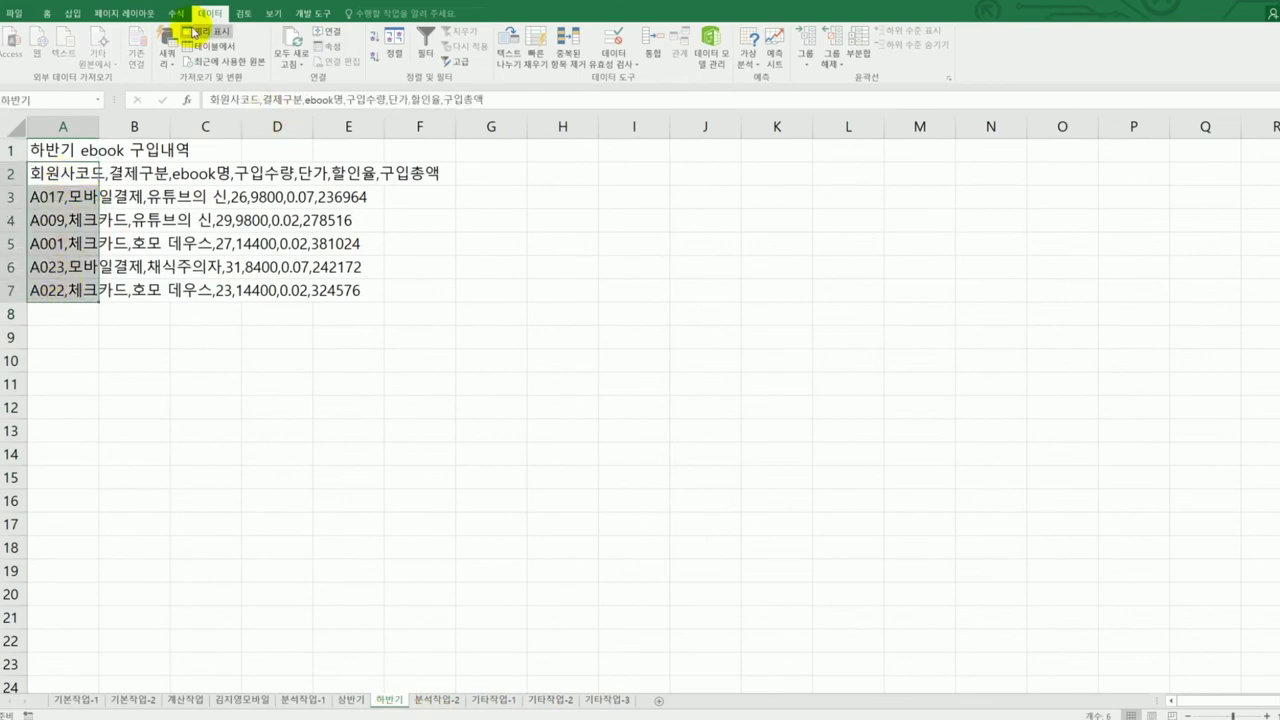
left_click(509, 45)
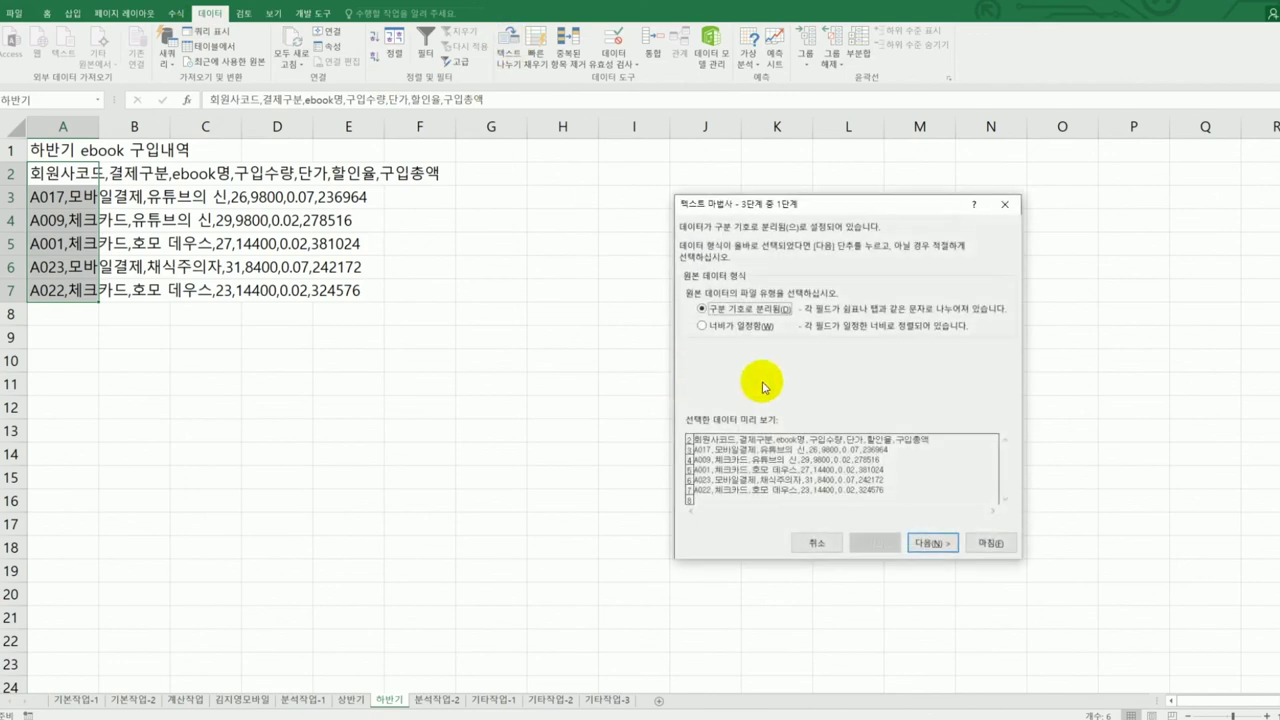
left_click(921, 542)
left_click(689, 300)
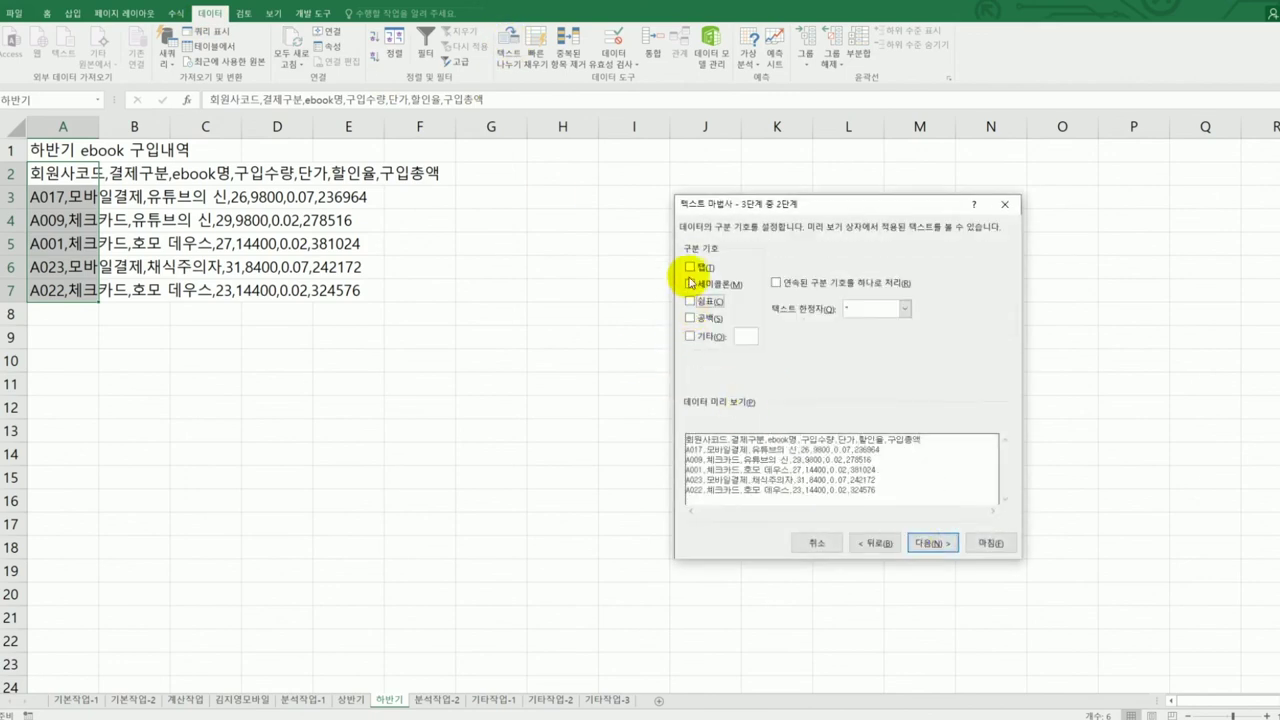
left_click(689, 267)
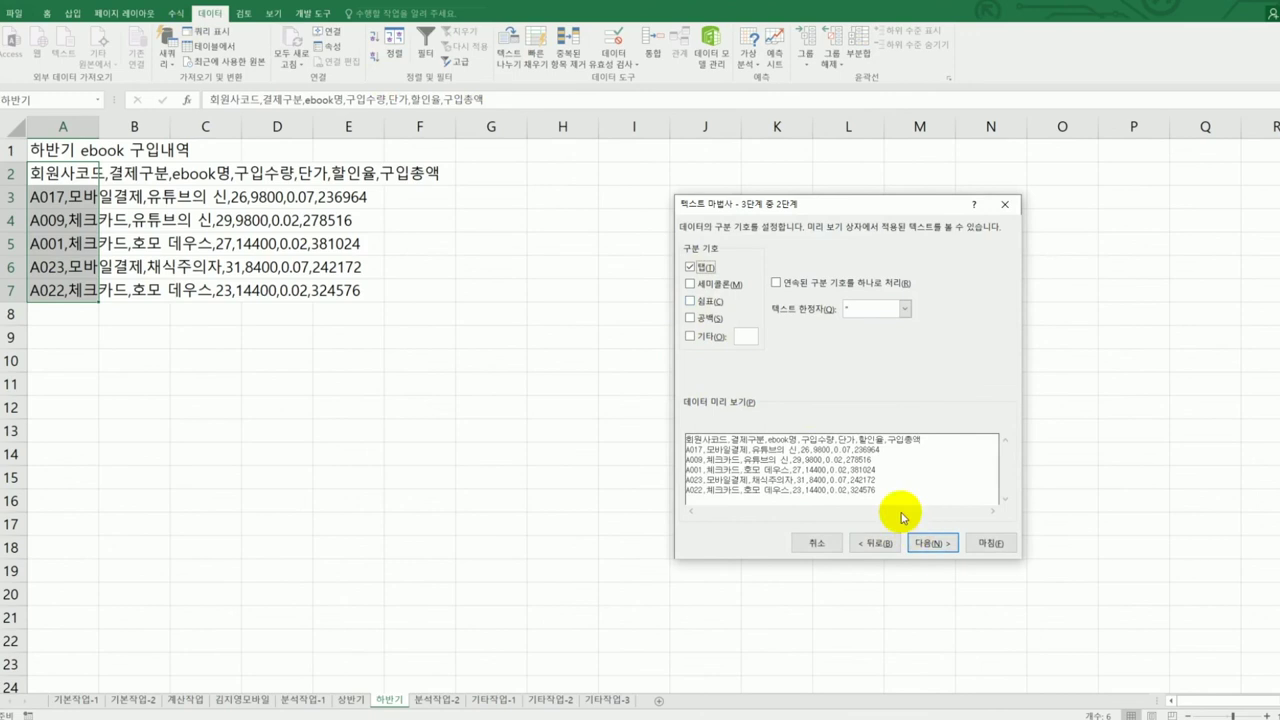
left_click(689, 267)
left_click(706, 300)
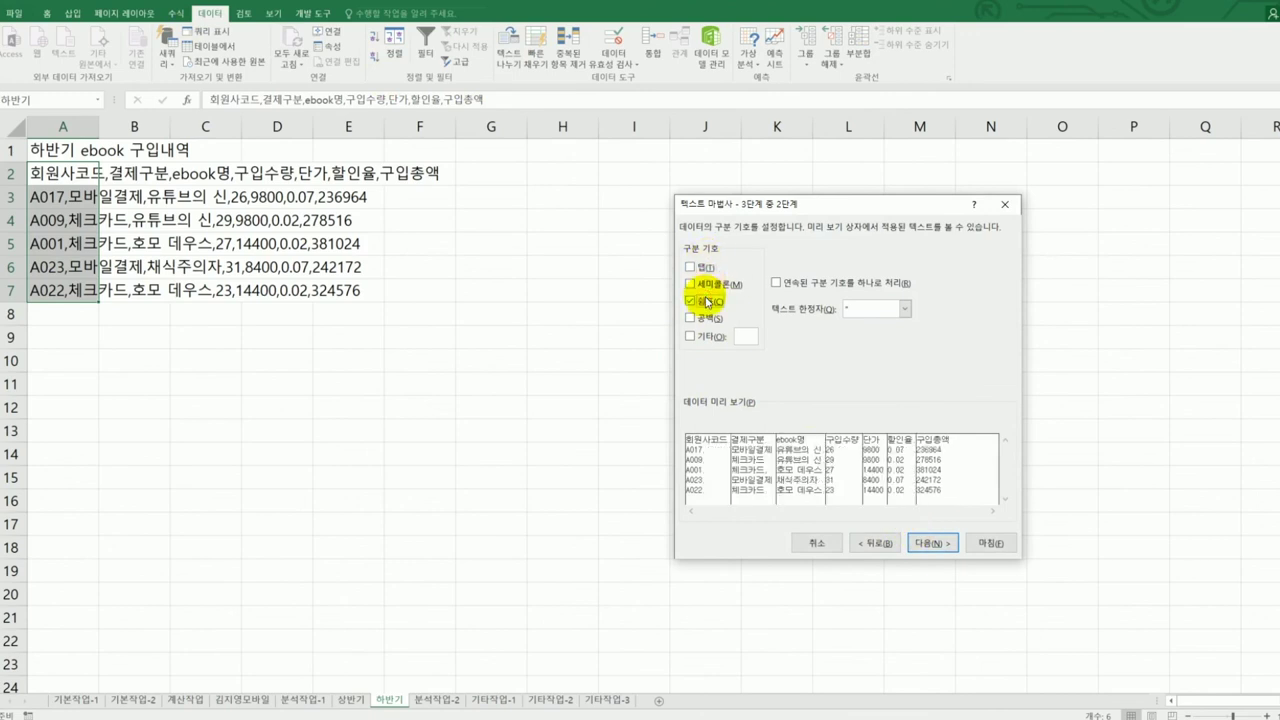
left_click(922, 545)
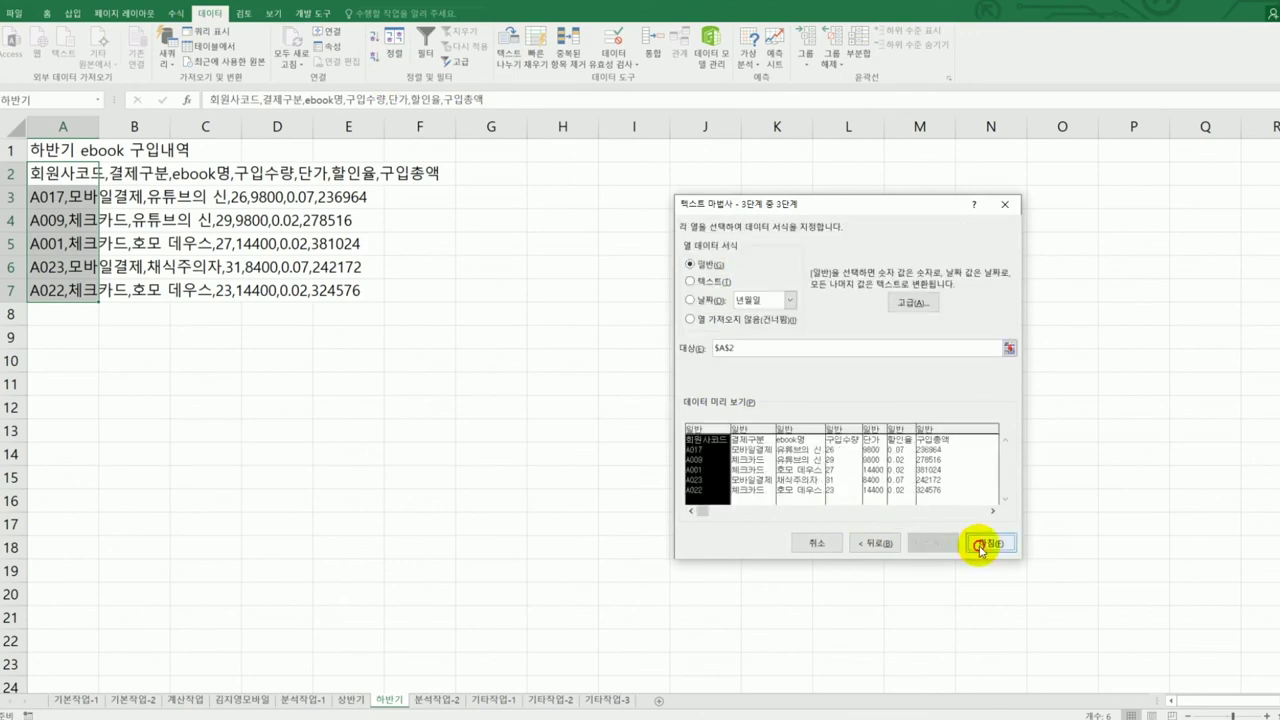
left_click(983, 543)
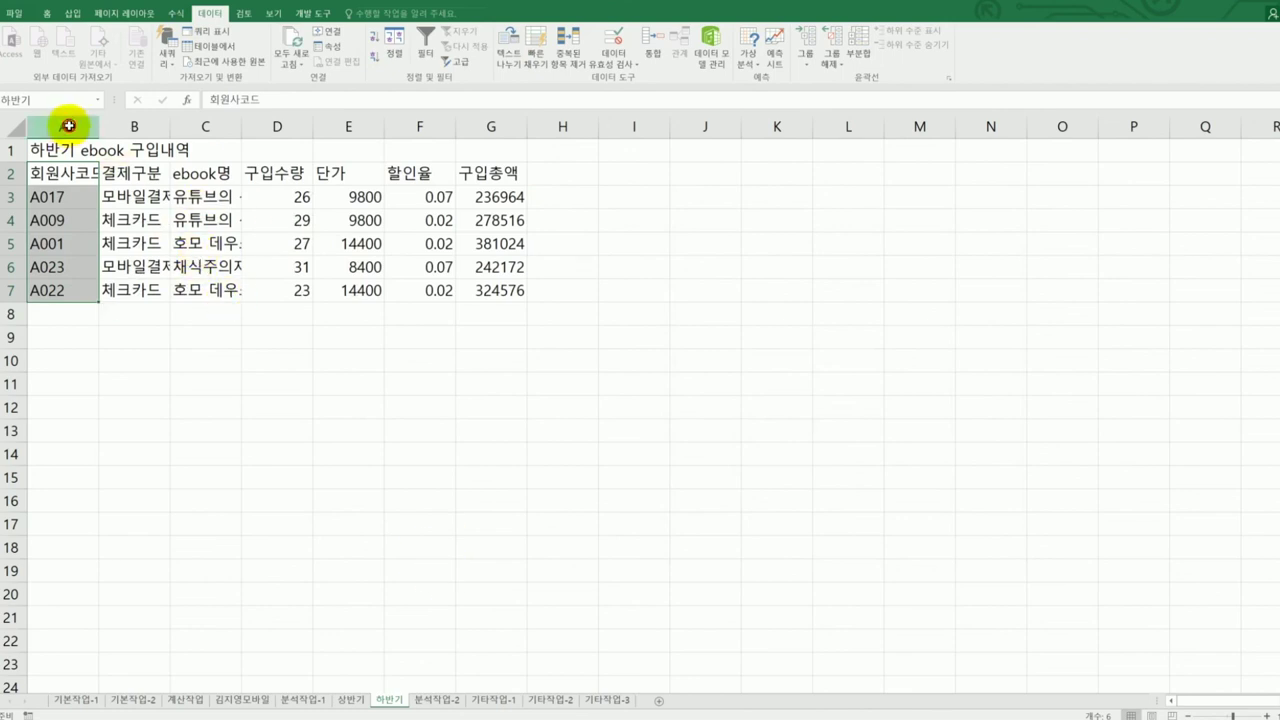
AutoFit the widths of columns A to C on the 하반기 sheet and columns A and C on the 상반기 sheet
left_click_drag(68, 125, 243, 127)
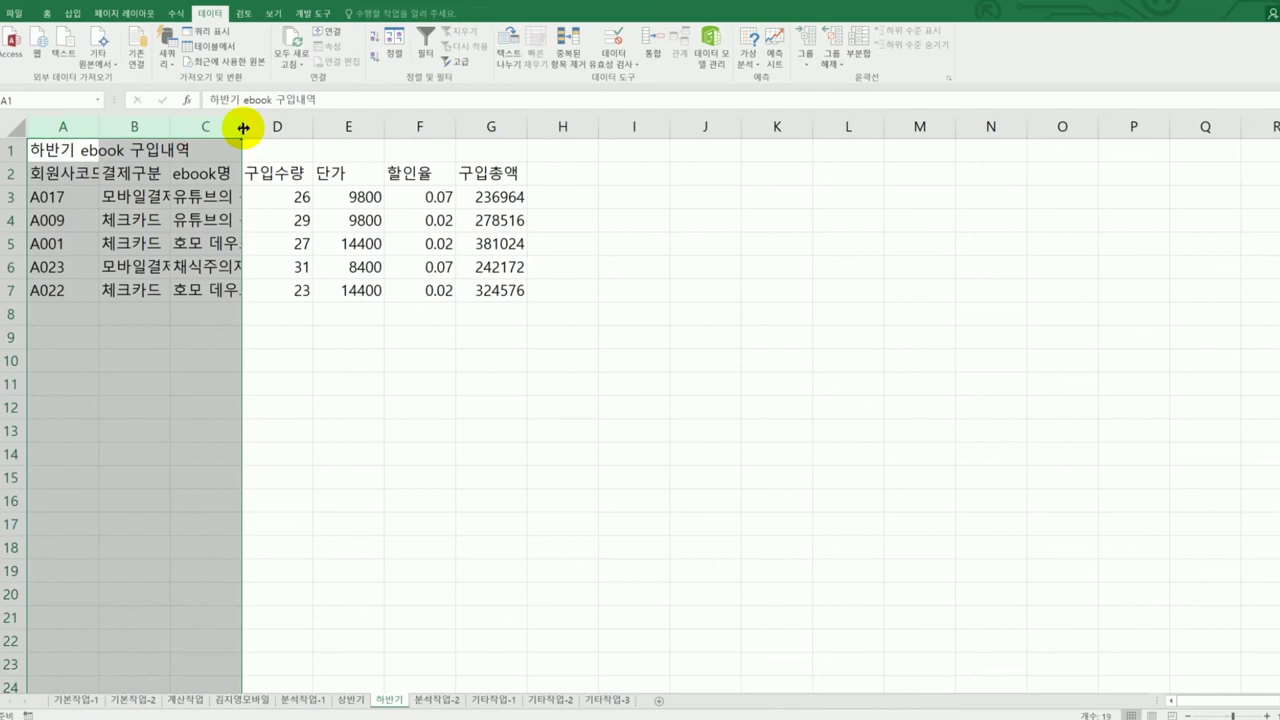
double_click(243, 127)
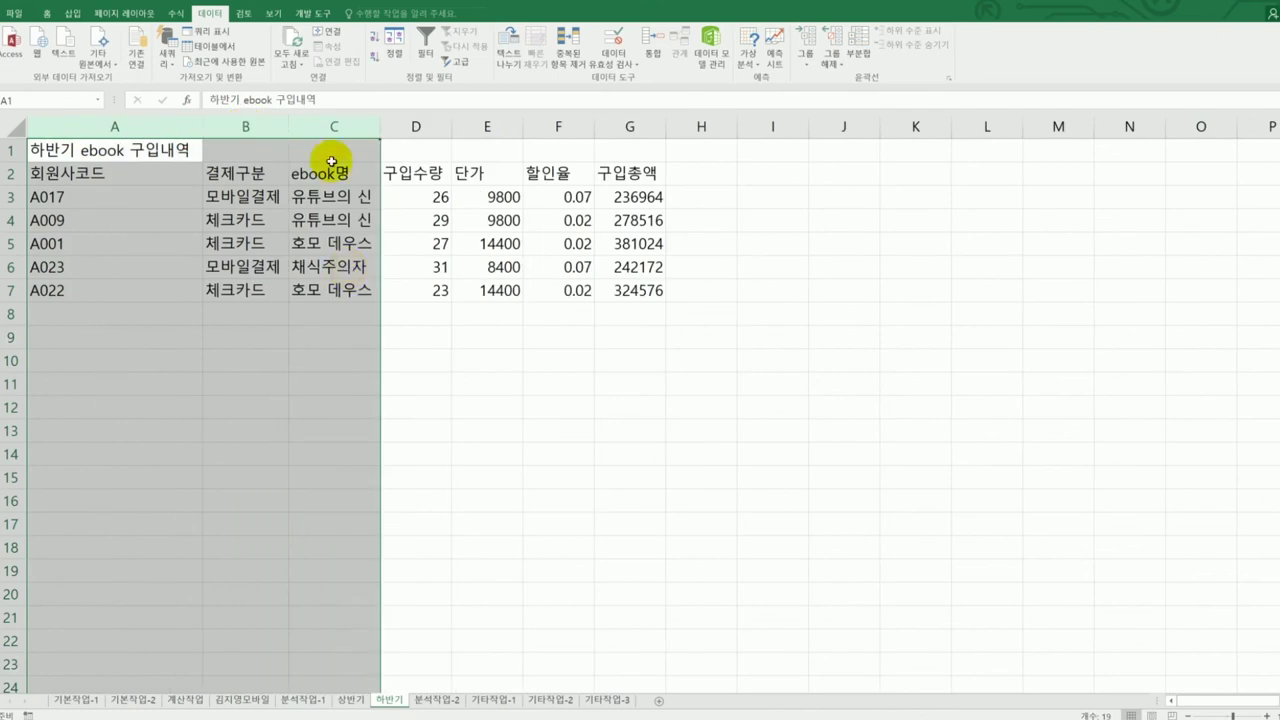
left_click(334, 318)
left_click(351, 699)
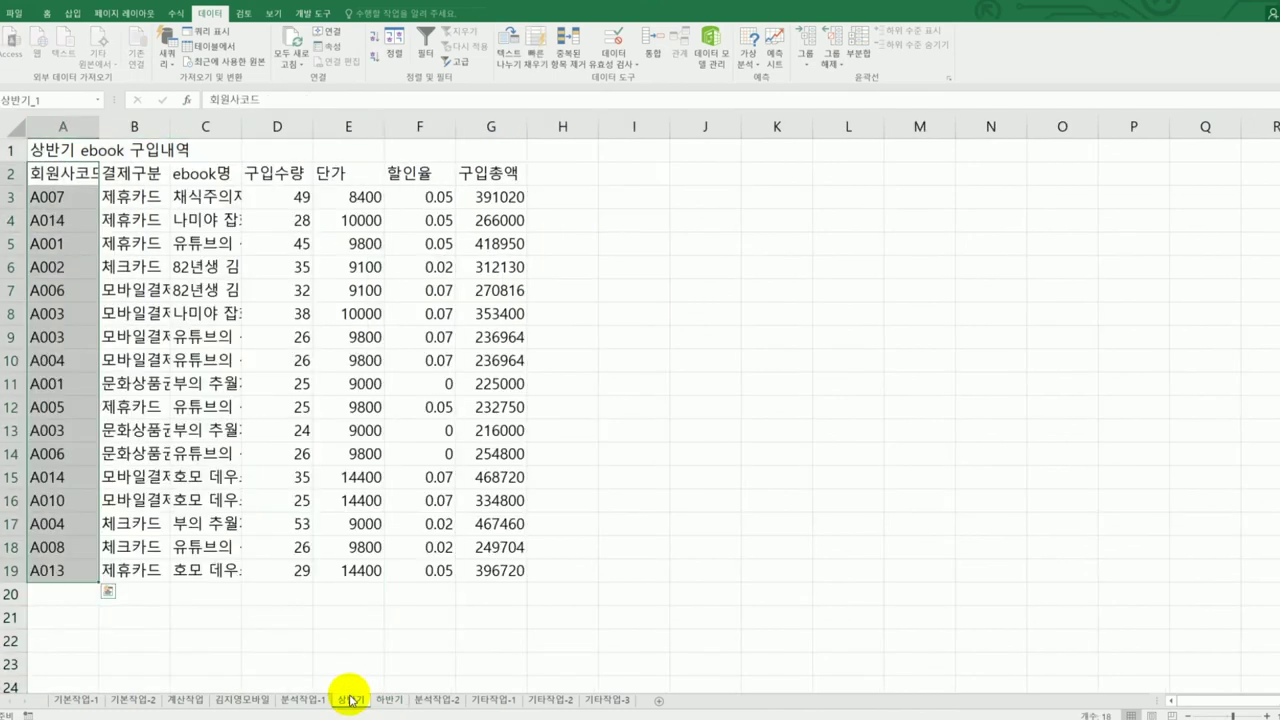
double_click(241, 126)
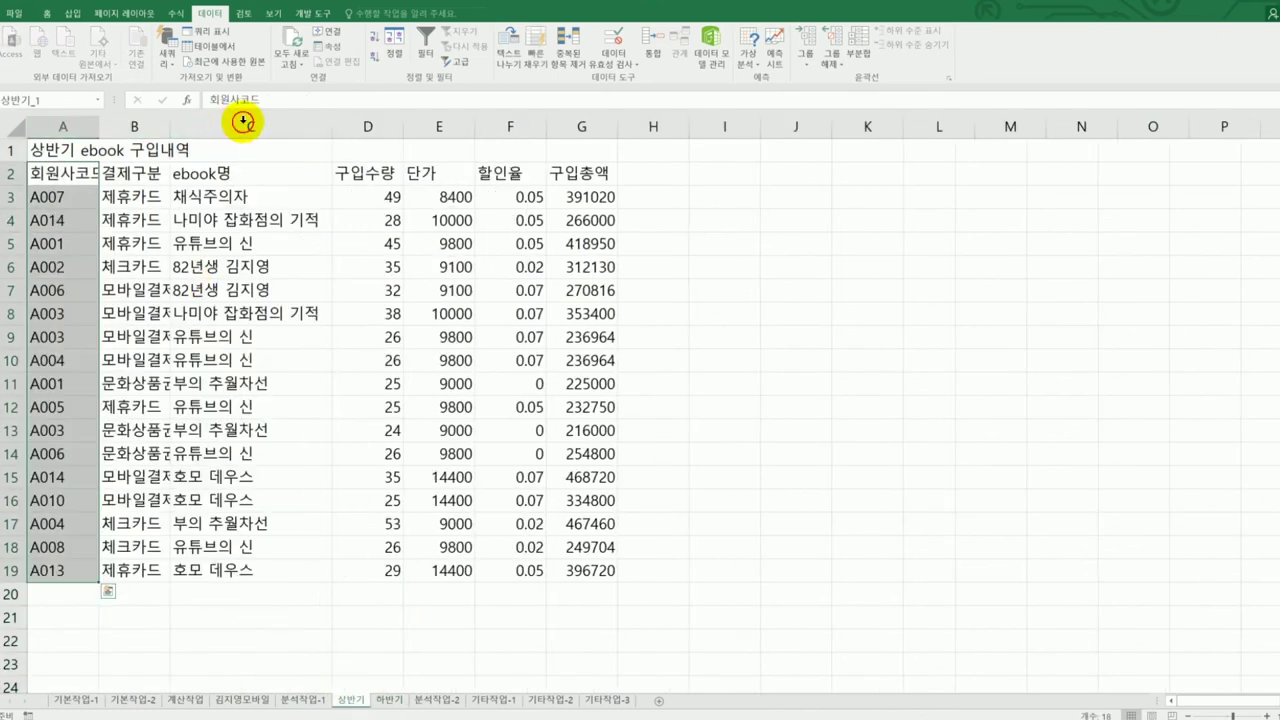
double_click(100, 126)
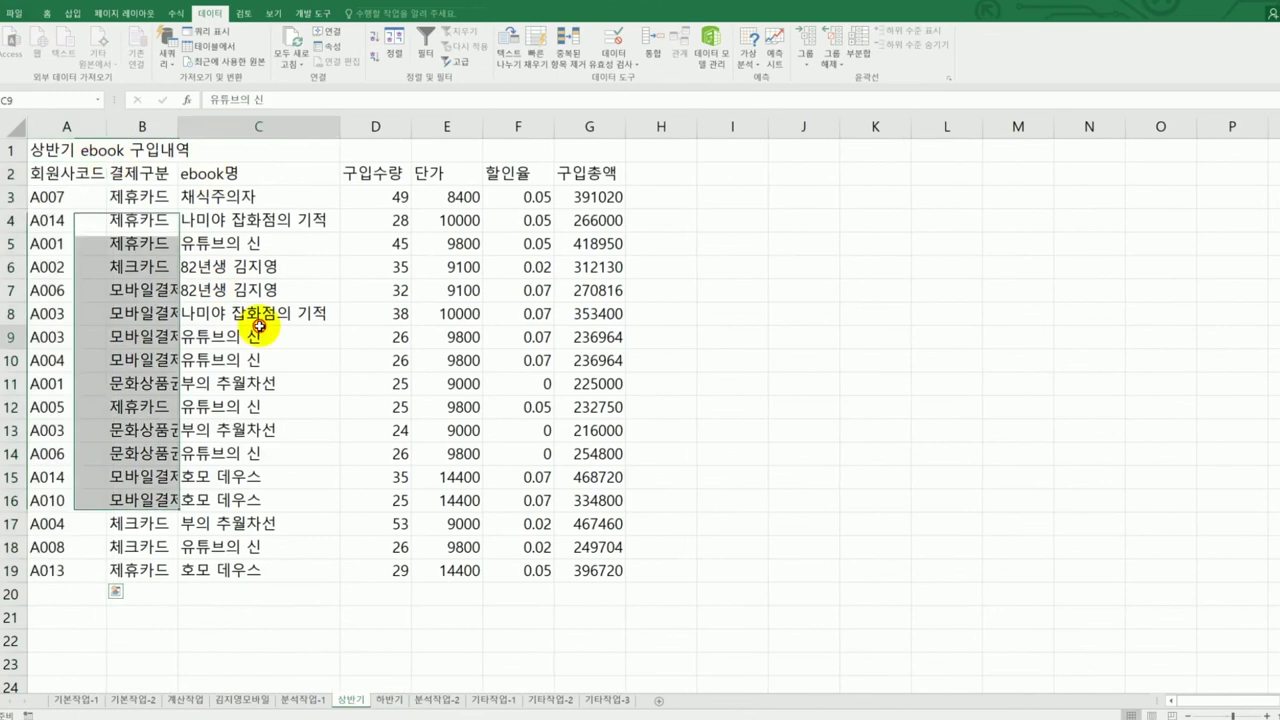
left_click(260, 328)
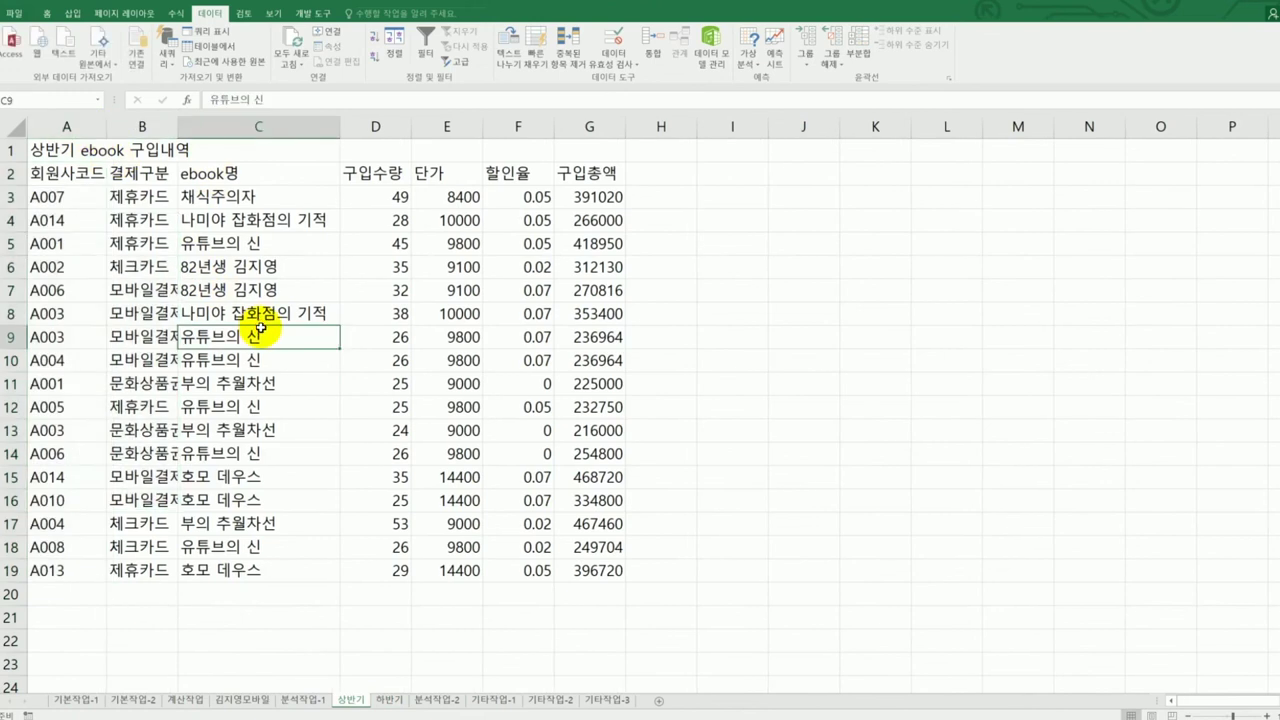
left_click(389, 699)
left_click(438, 700)
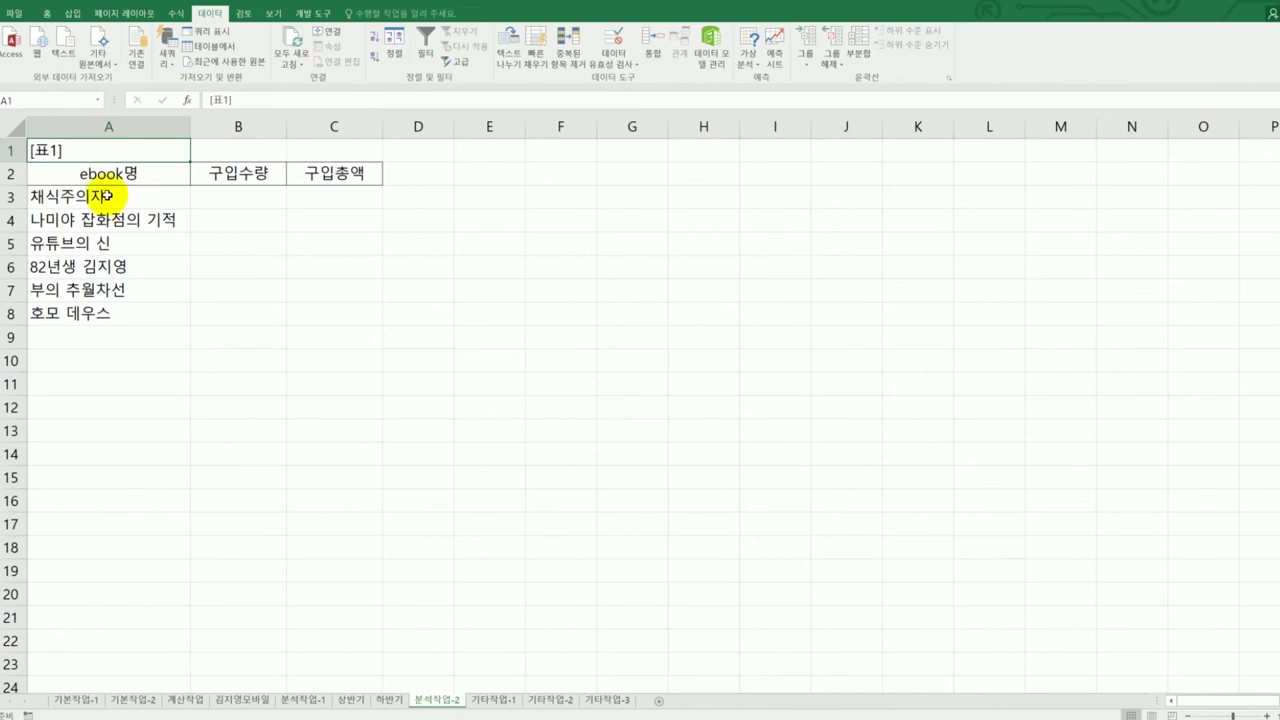
left_click_drag(102, 172, 371, 312)
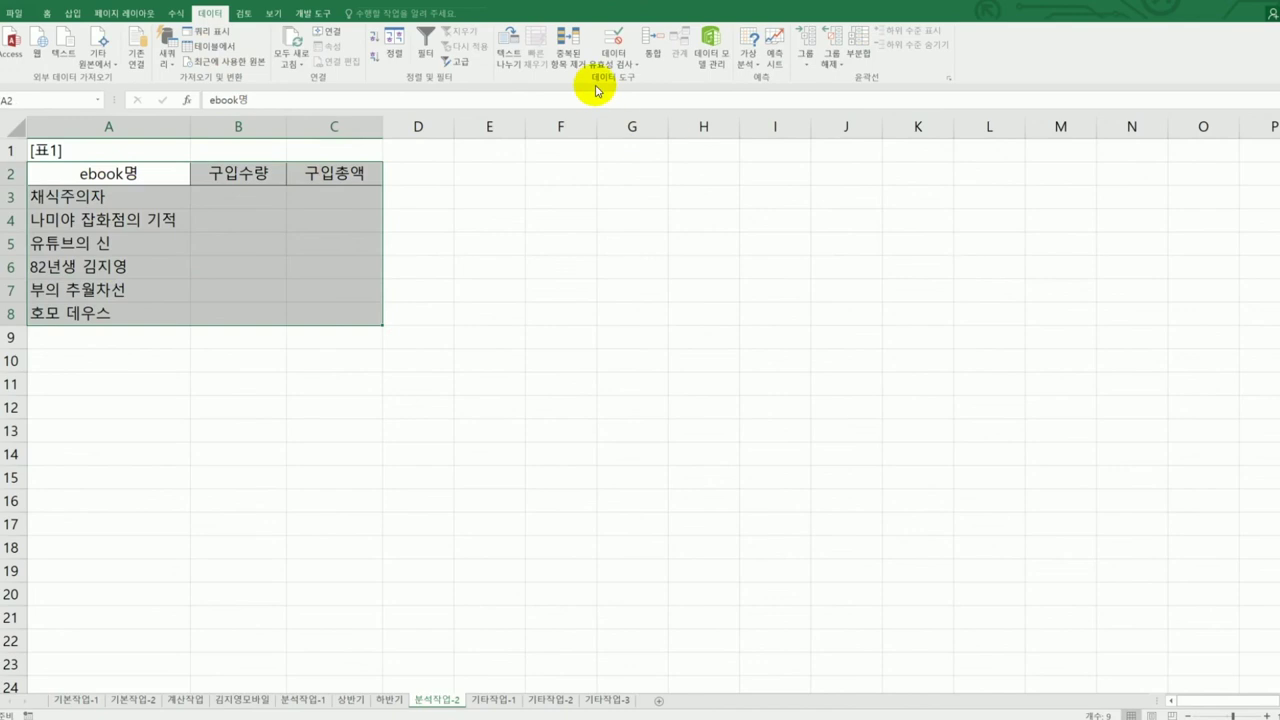
left_click(651, 50)
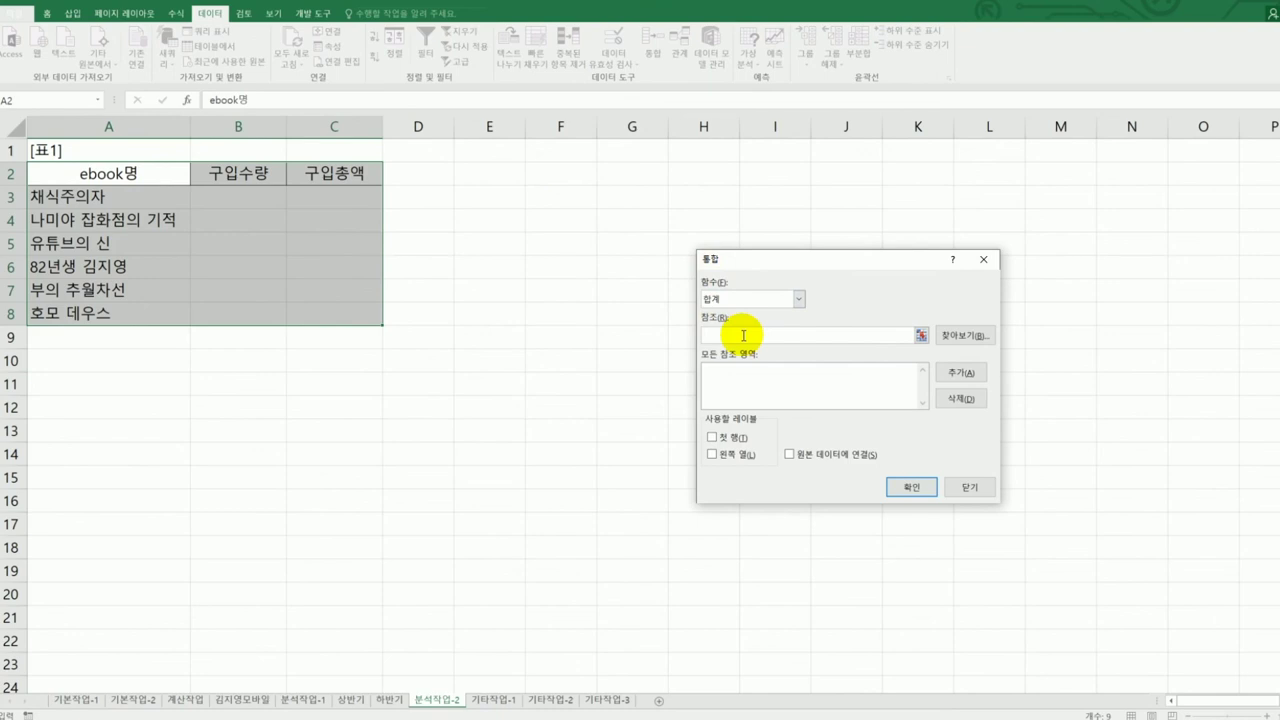
left_click(366, 703)
left_click_drag(63, 170, 607, 563)
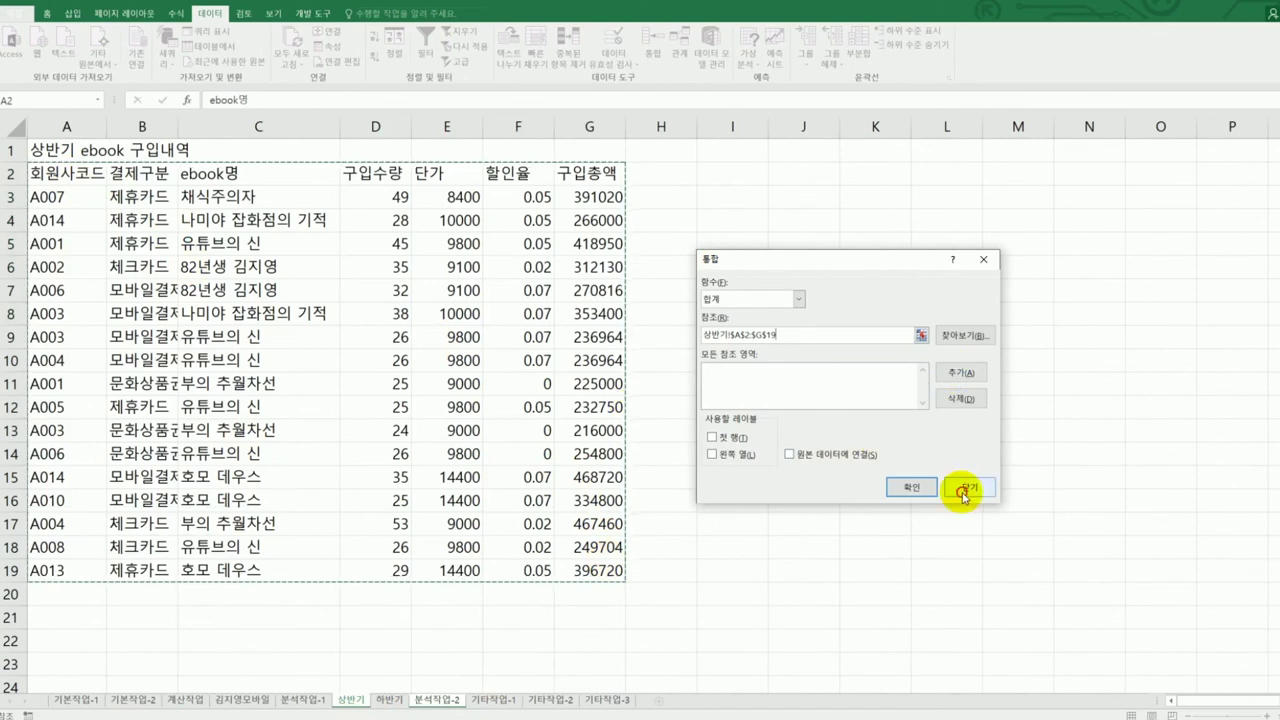
left_click(965, 492)
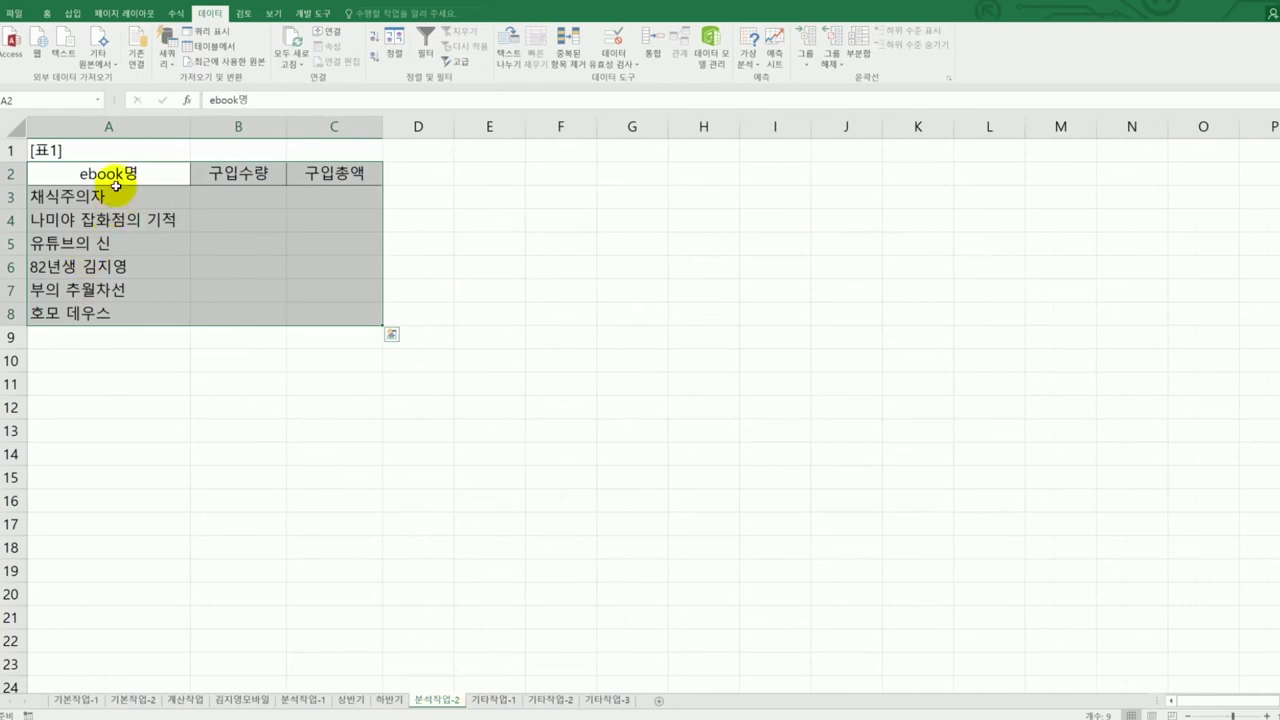
Compare the ebook명 labels in A2:A8 on 분석작업-2 with the ranges A2:G19 and C2:G19 on the 상반기 sheet
left_click_drag(116, 186, 109, 314)
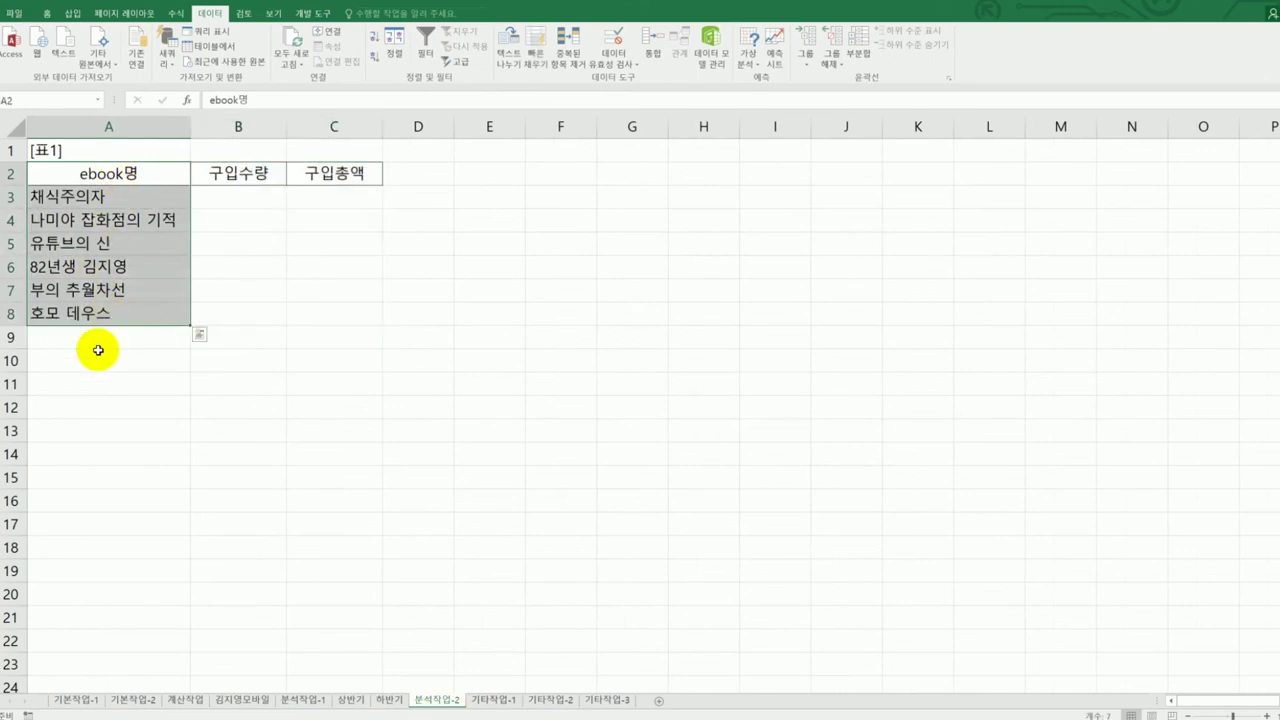
left_click(348, 699)
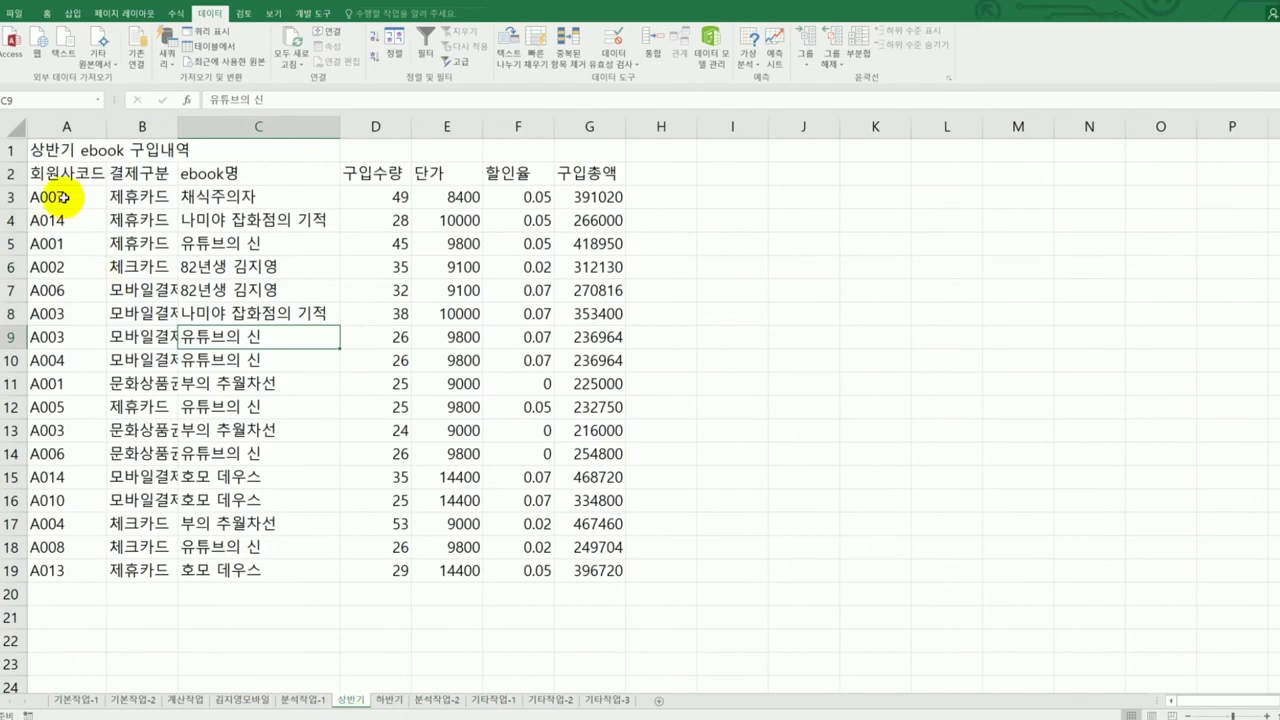
left_click_drag(63, 172, 597, 578)
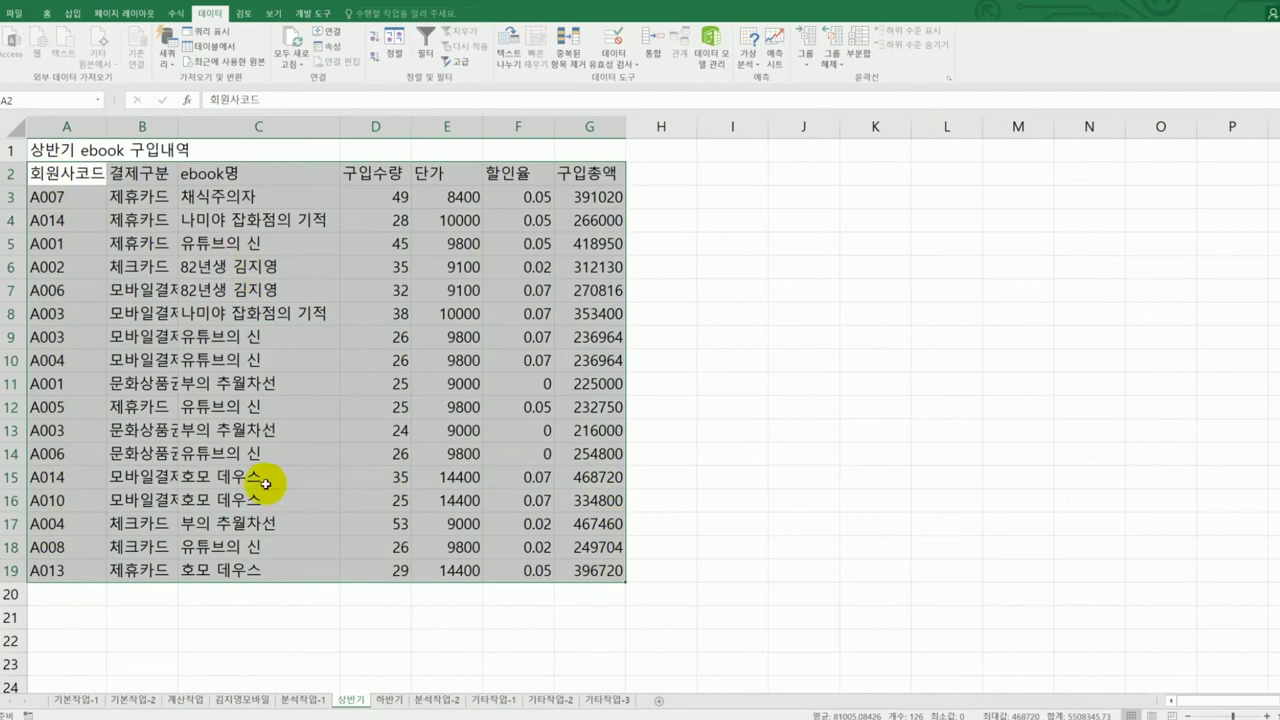
left_click_drag(268, 172, 566, 576)
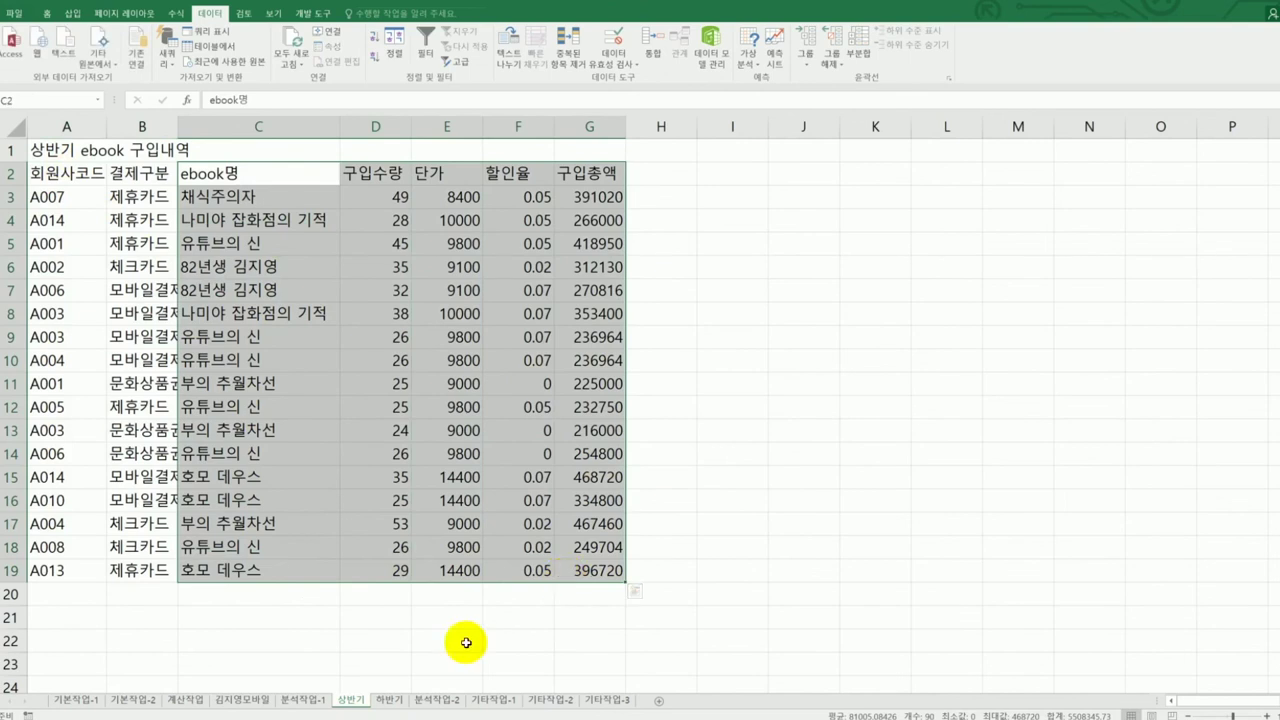
left_click(440, 698)
left_click(476, 520)
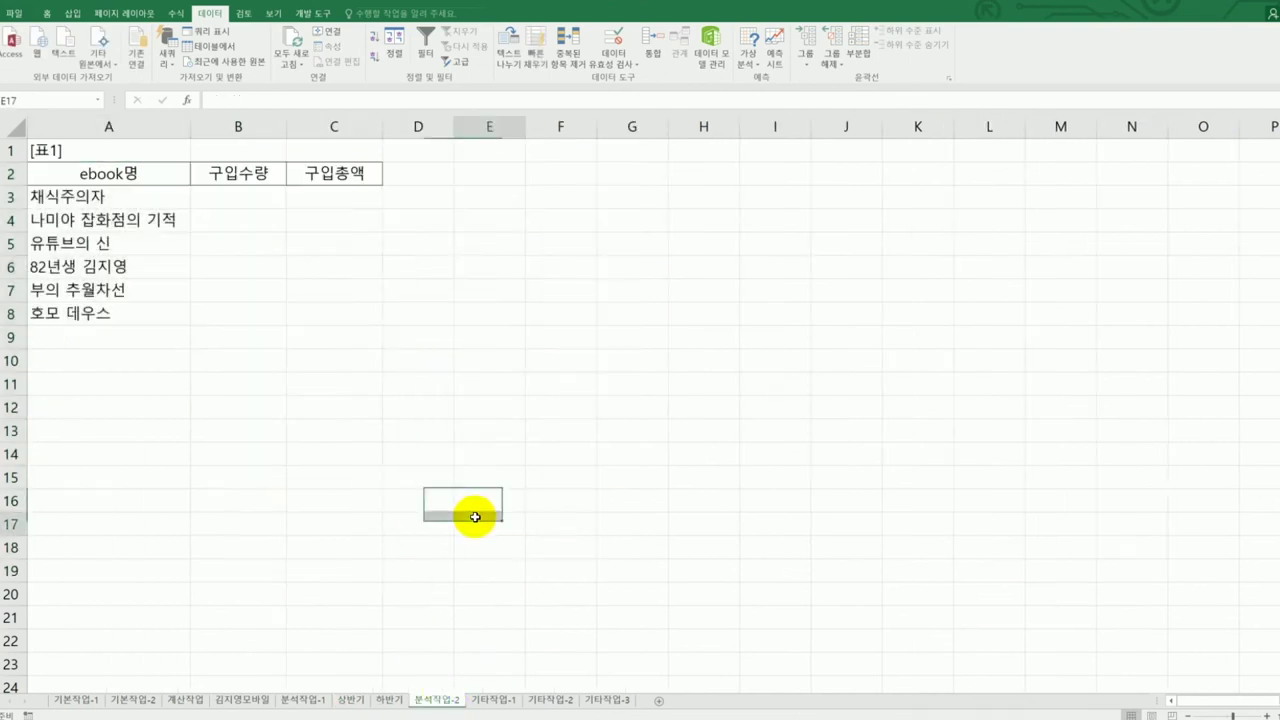
Start a Consolidate for A2:C8 on 분석작업-2 and add 상반기!$C$2:$G$19 as a reference range
left_click_drag(85, 168, 379, 316)
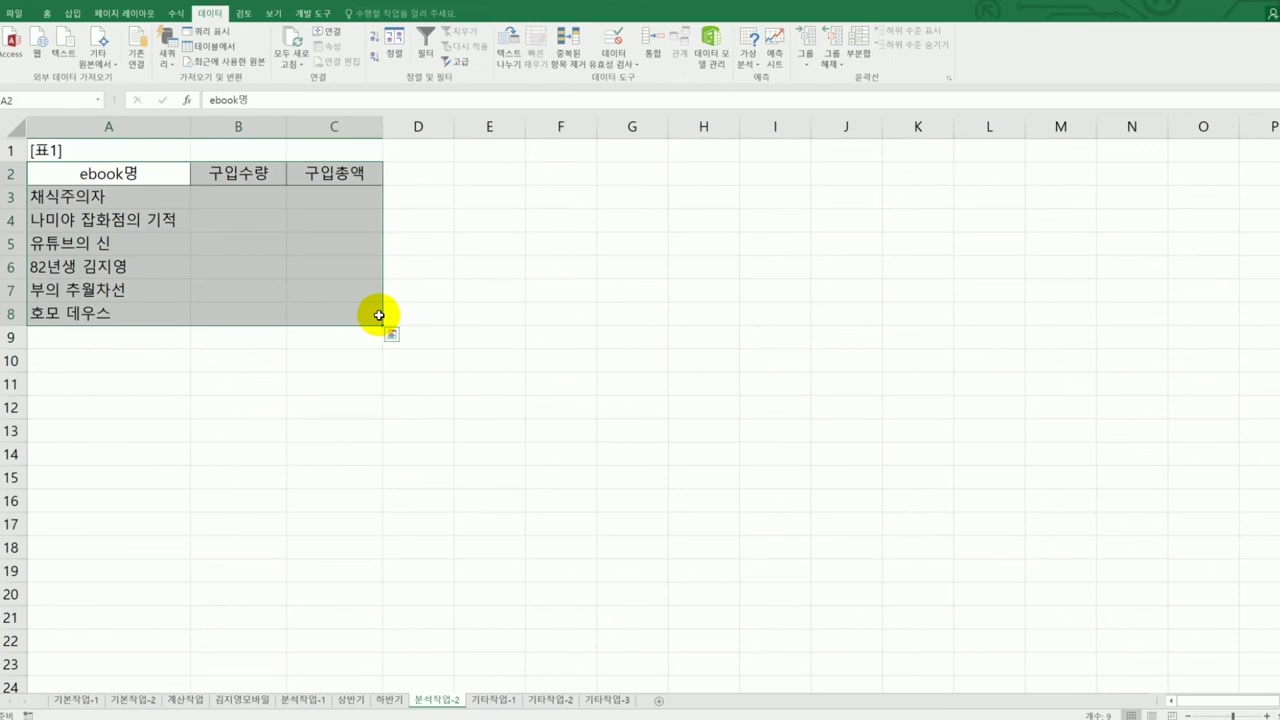
left_click(651, 50)
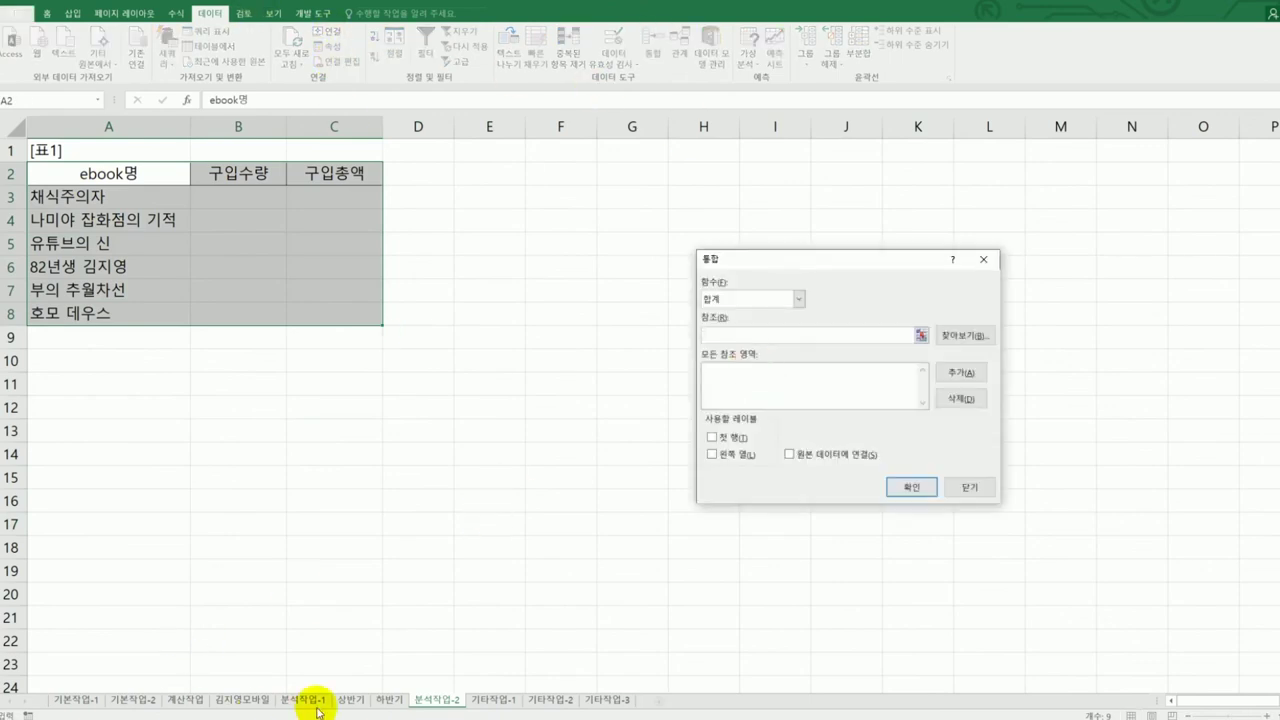
left_click(351, 702)
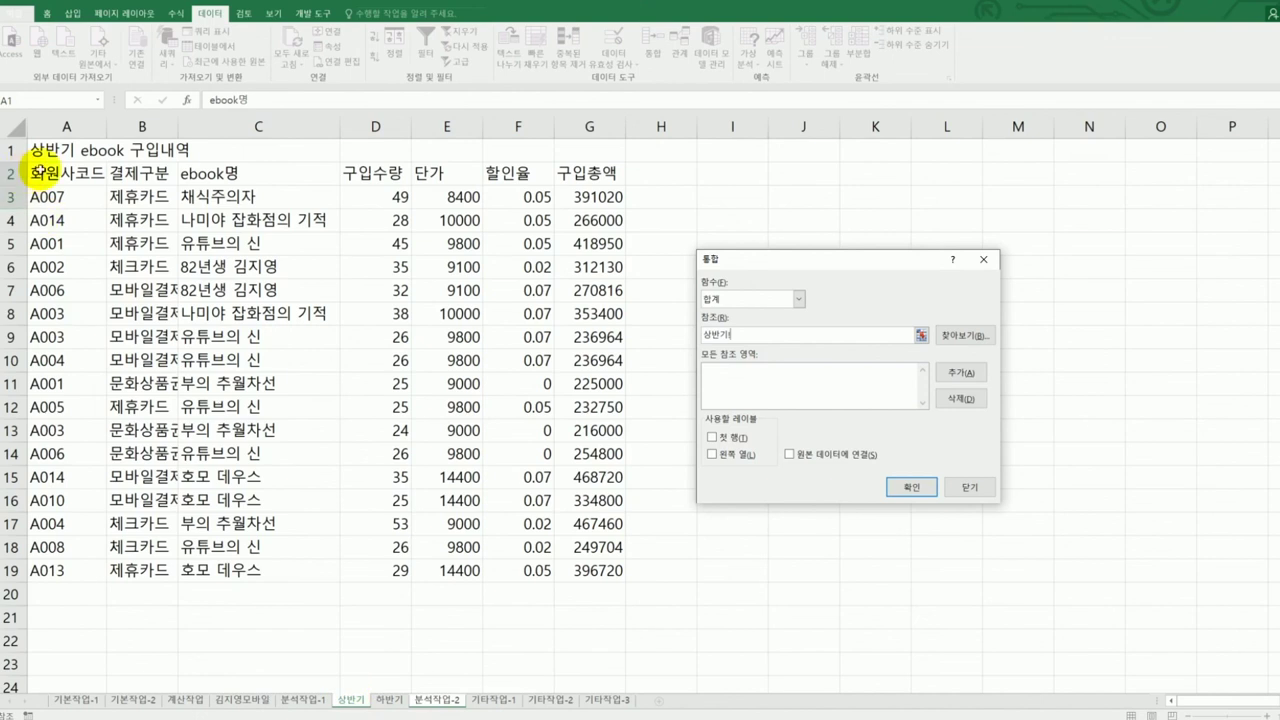
left_click(268, 171)
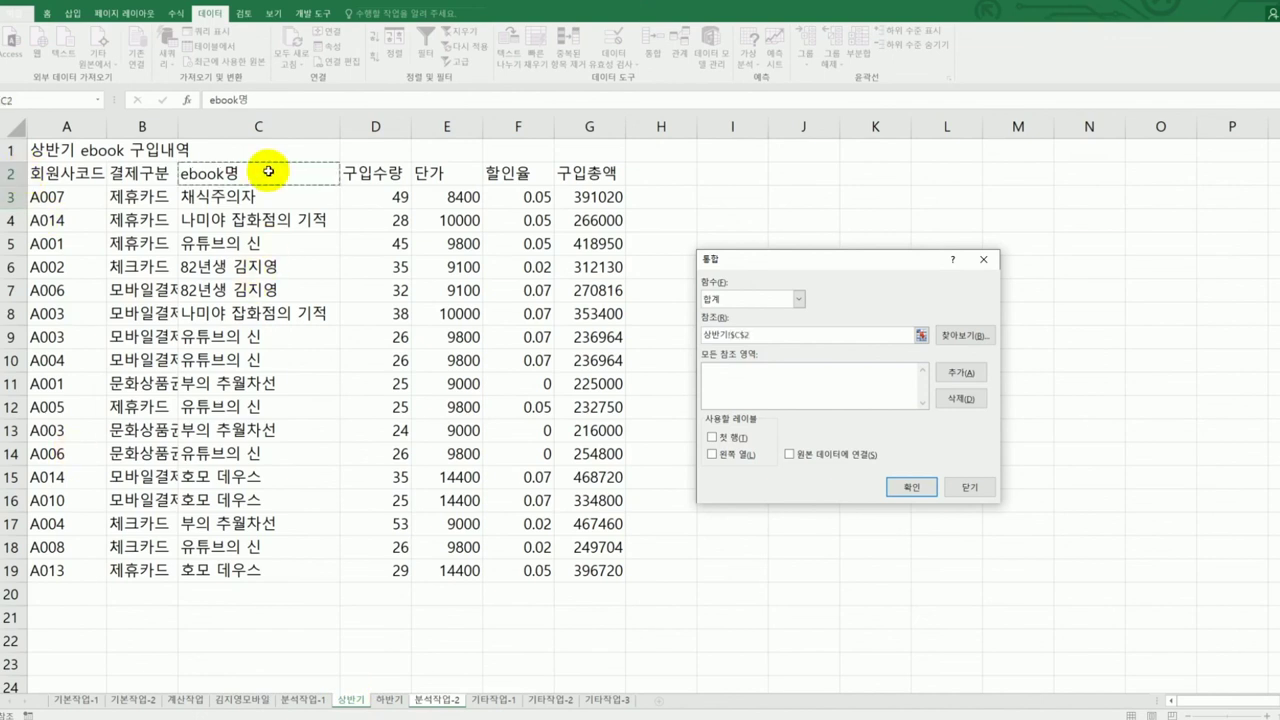
left_click_drag(268, 171, 608, 570)
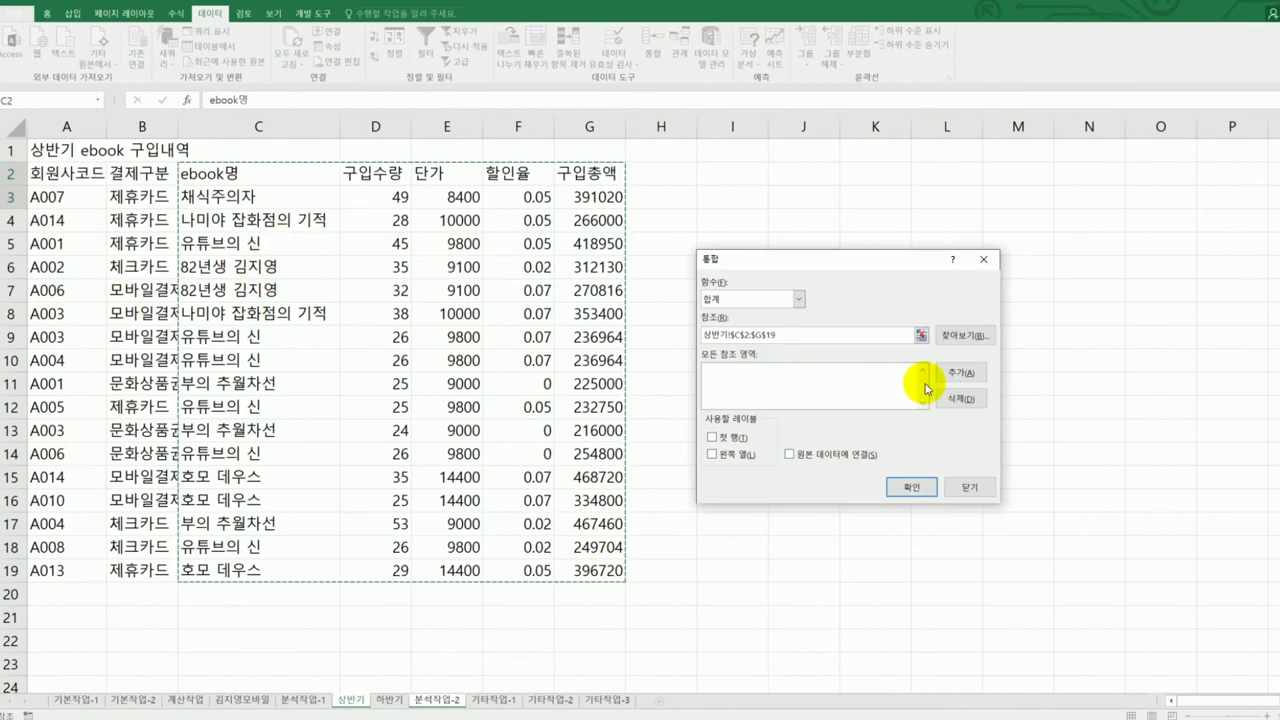
left_click(950, 373)
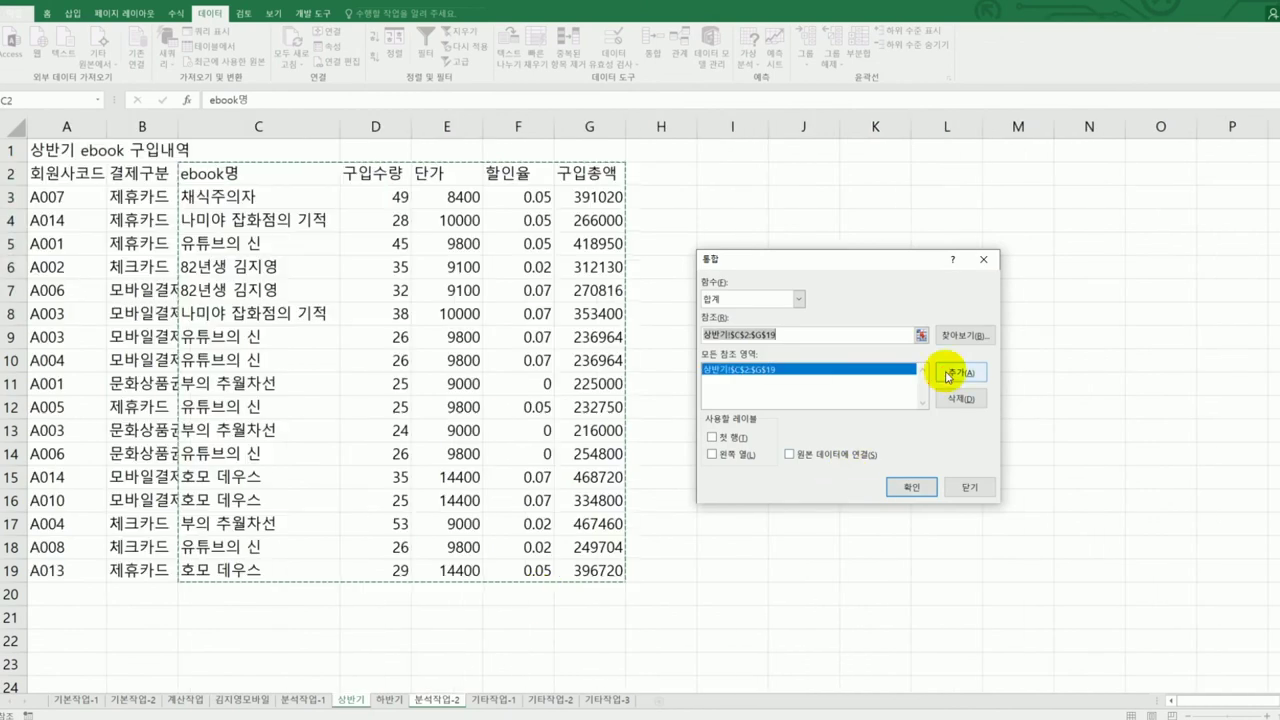
Add 하반기!$C$2:$G$7 as a reference and complete the consolidation using top row and left column labels
left_click(389, 699)
left_click_drag(342, 174, 628, 290)
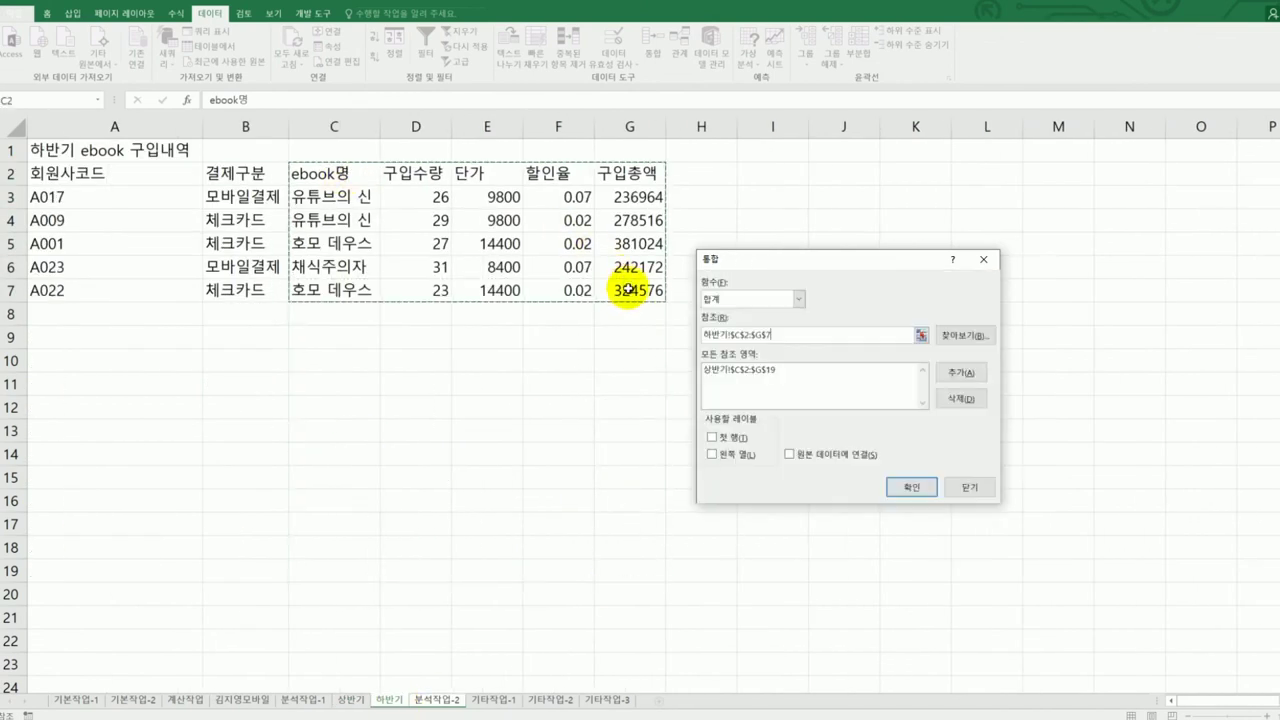
left_click(958, 373)
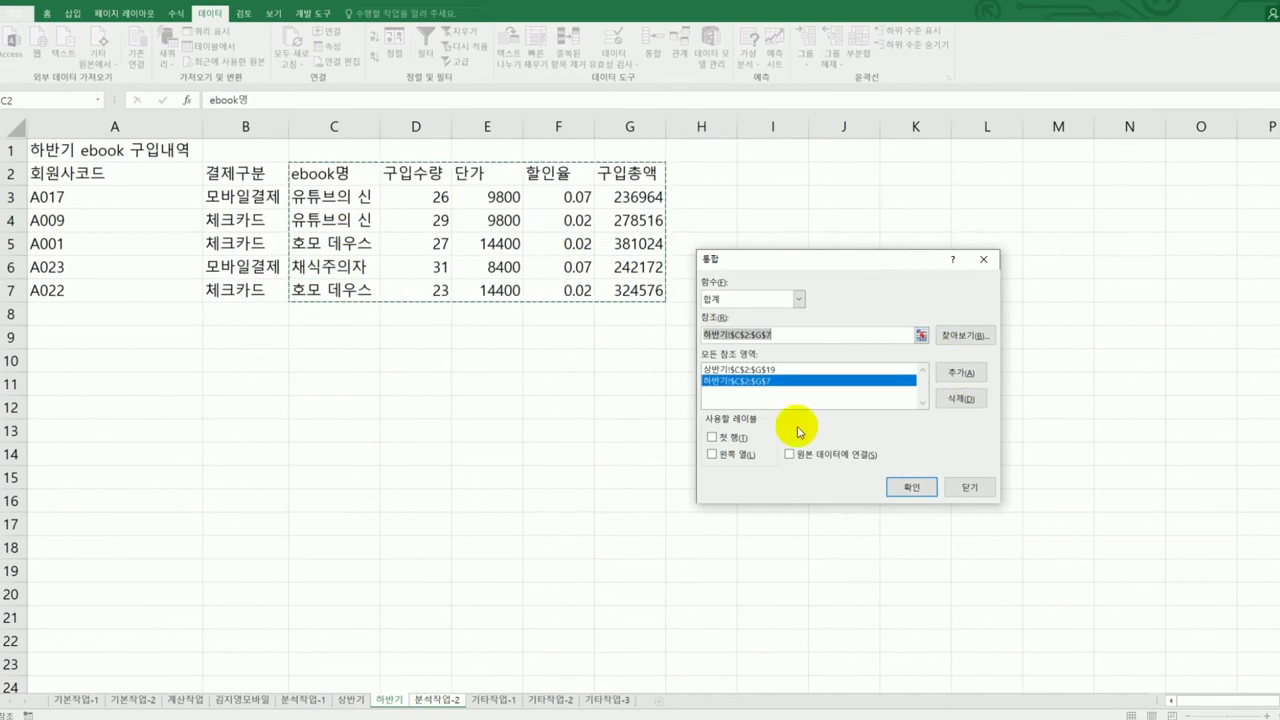
left_click(733, 440)
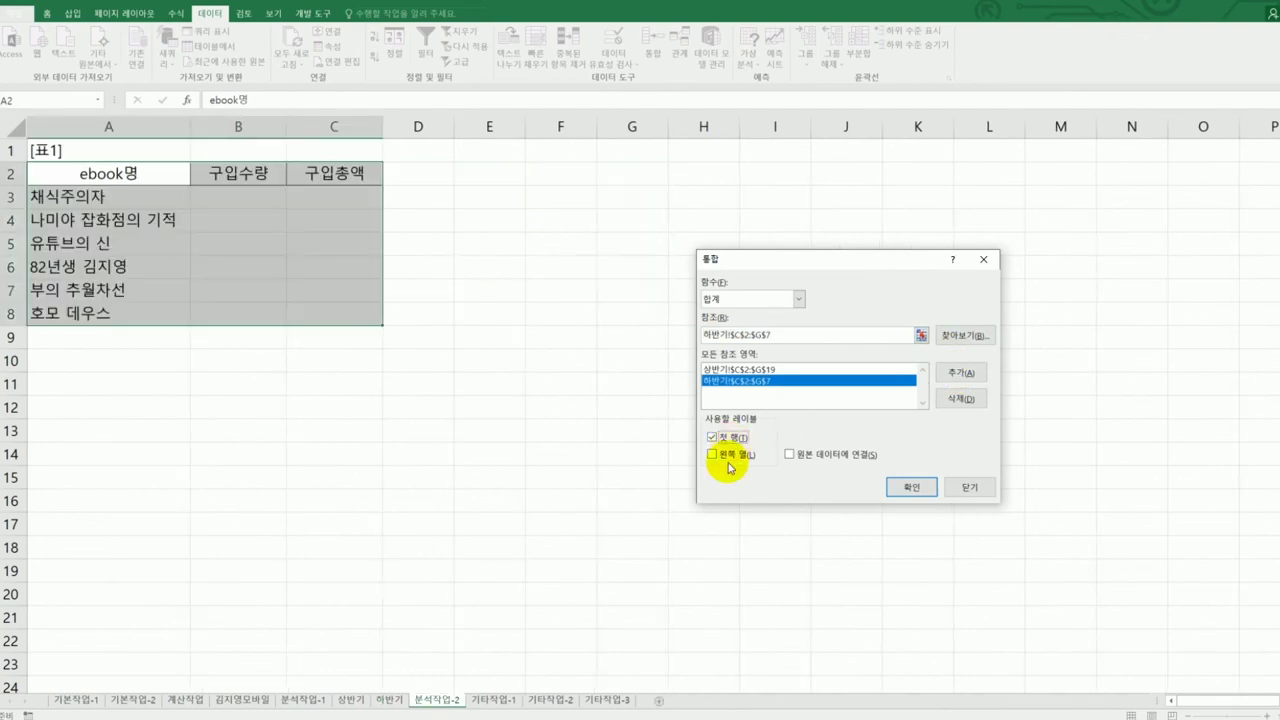
left_click(731, 461)
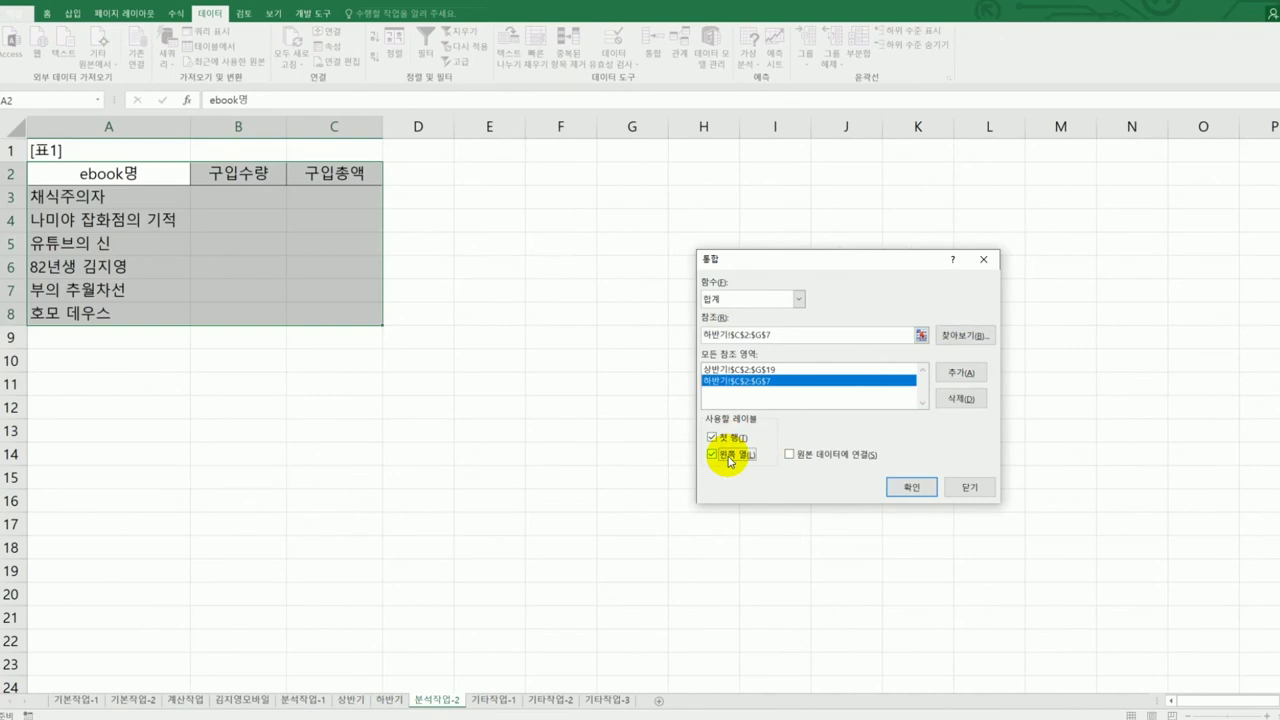
left_click(911, 486)
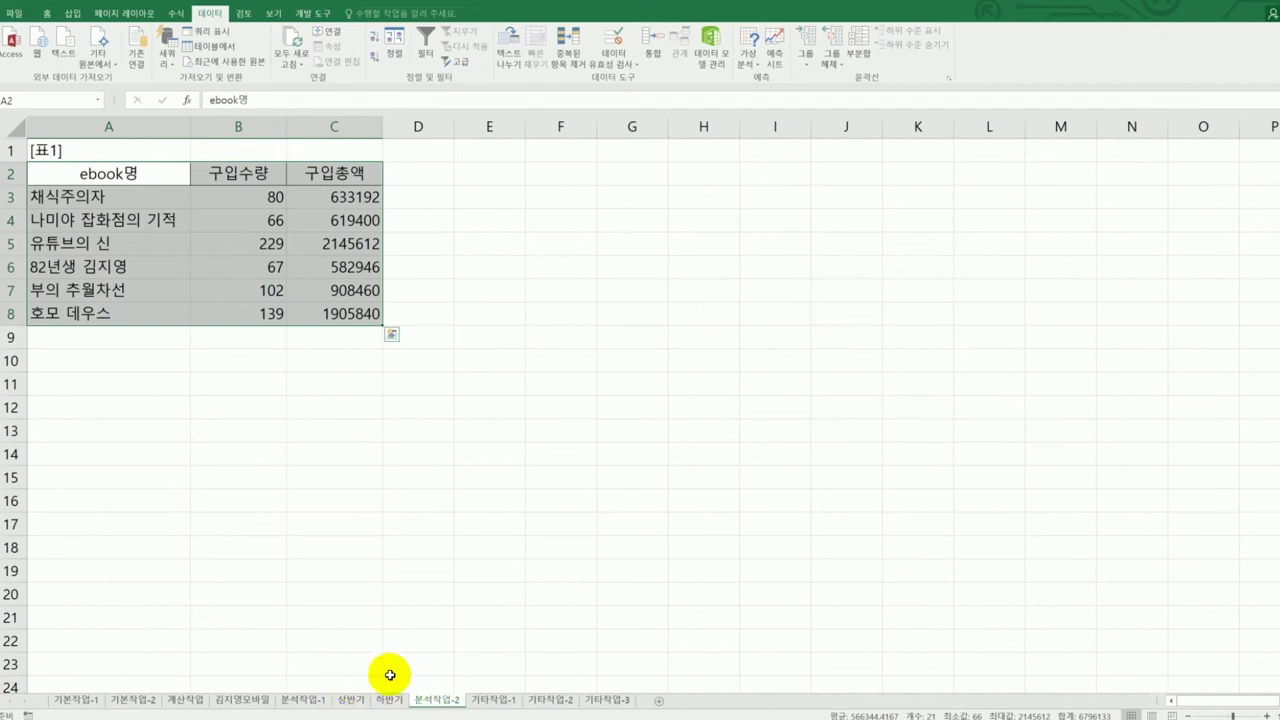
Add the 경기도 row A10:D10 on the 기타작업-1 sheet to the column chart as a new category
left_click(428, 694)
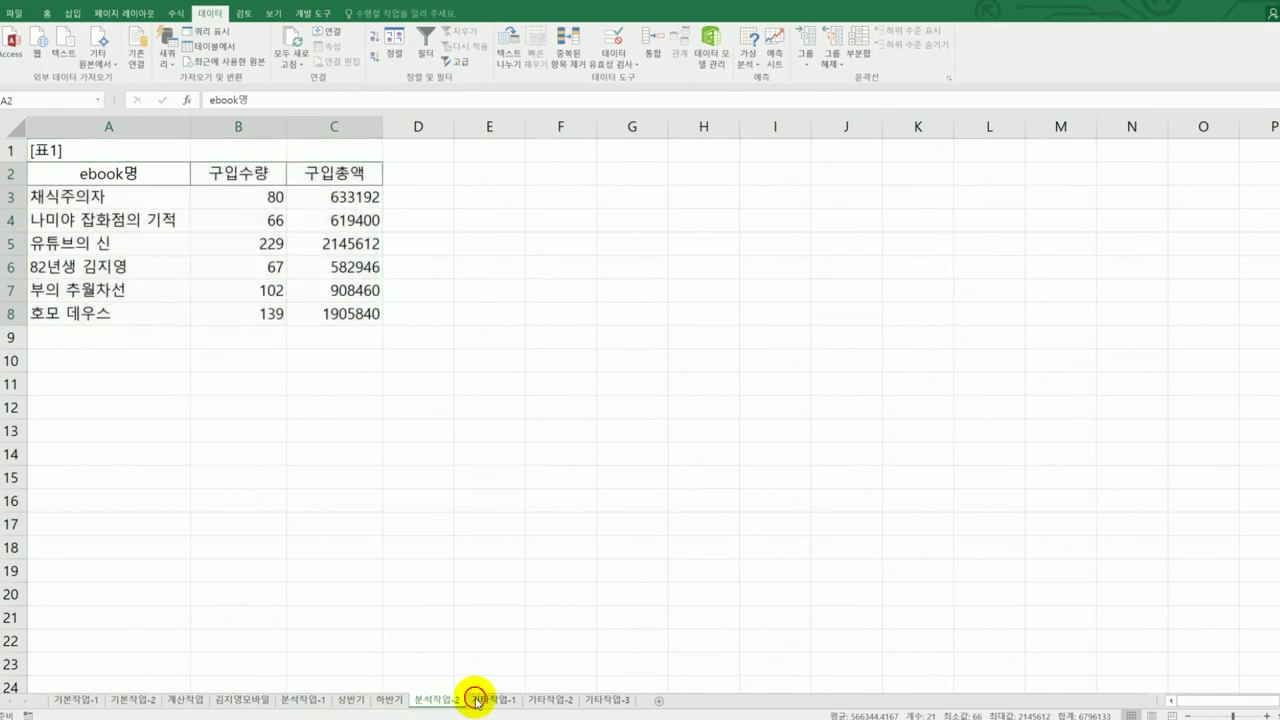
left_click(490, 699)
scroll(821, 507, "down", 4)
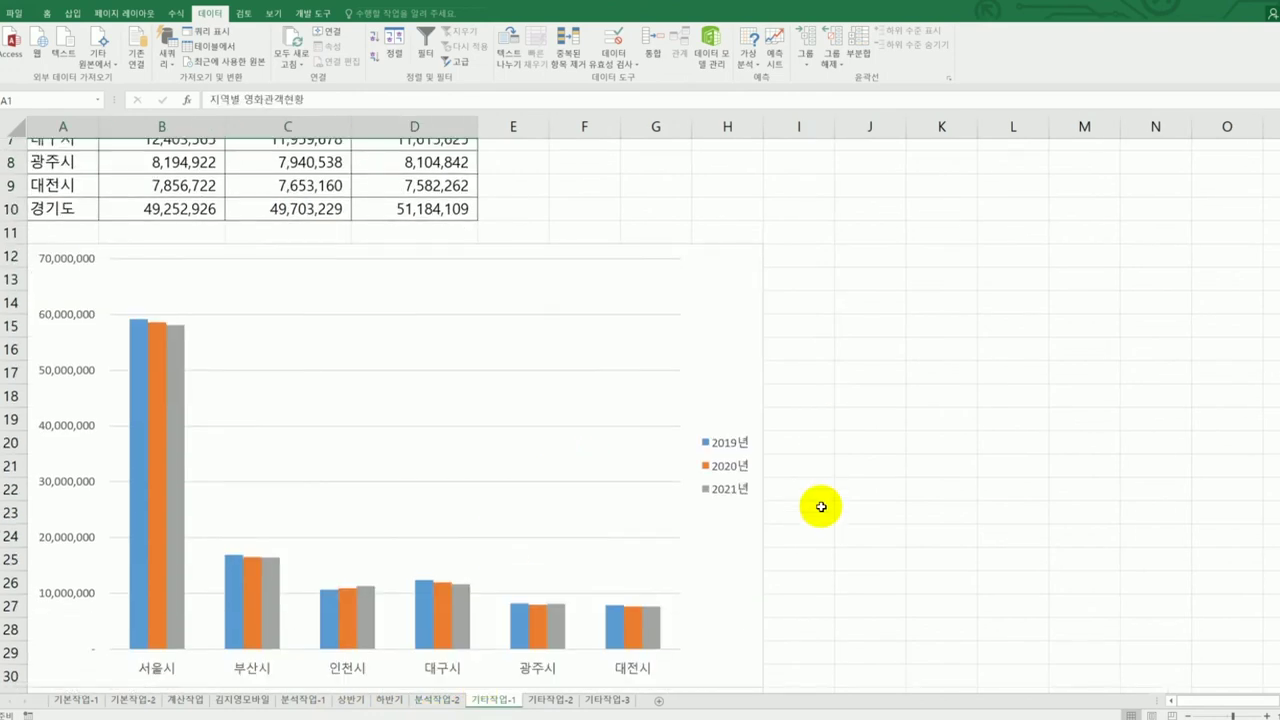
scroll(821, 507, "up", 1)
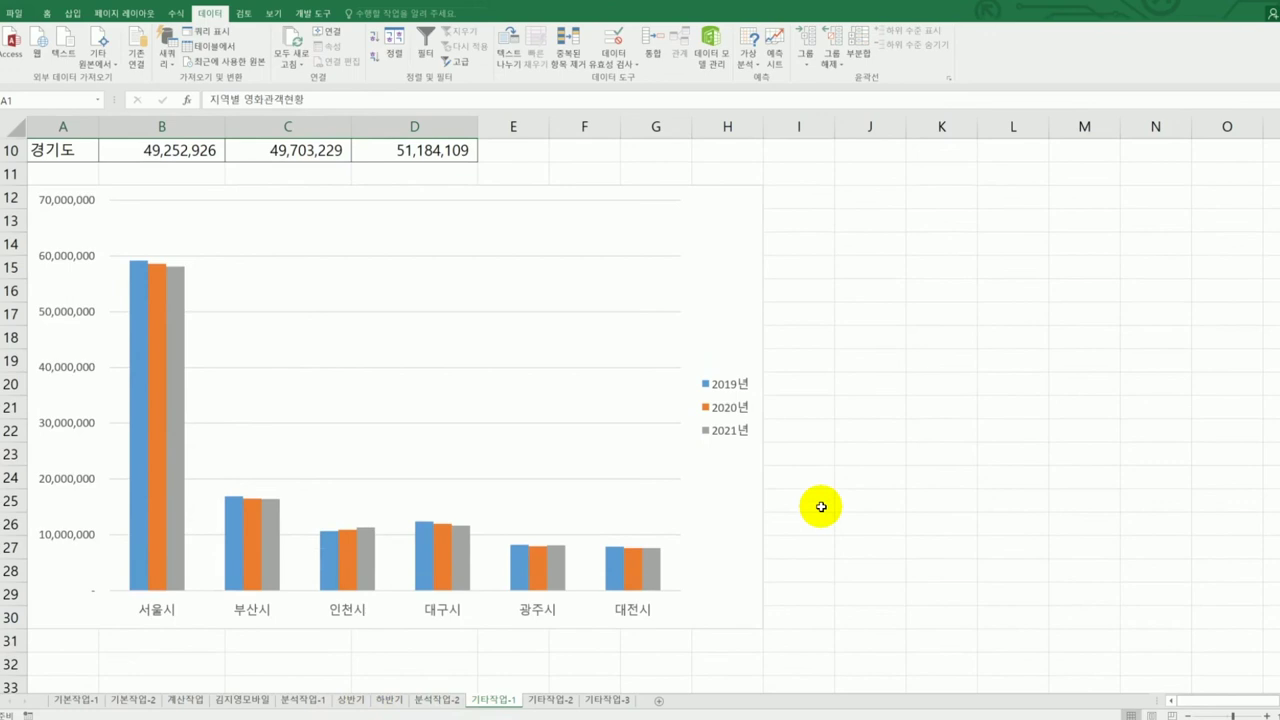
scroll(821, 507, "up", 3)
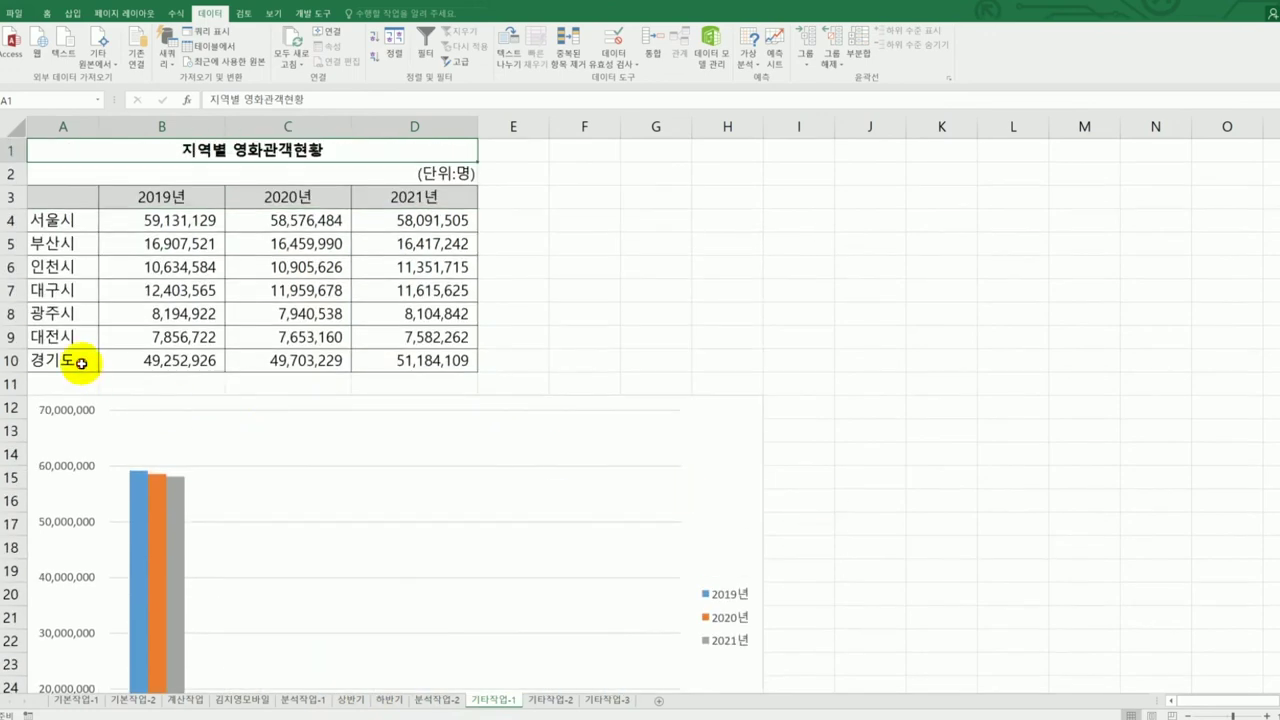
left_click_drag(83, 363, 392, 366)
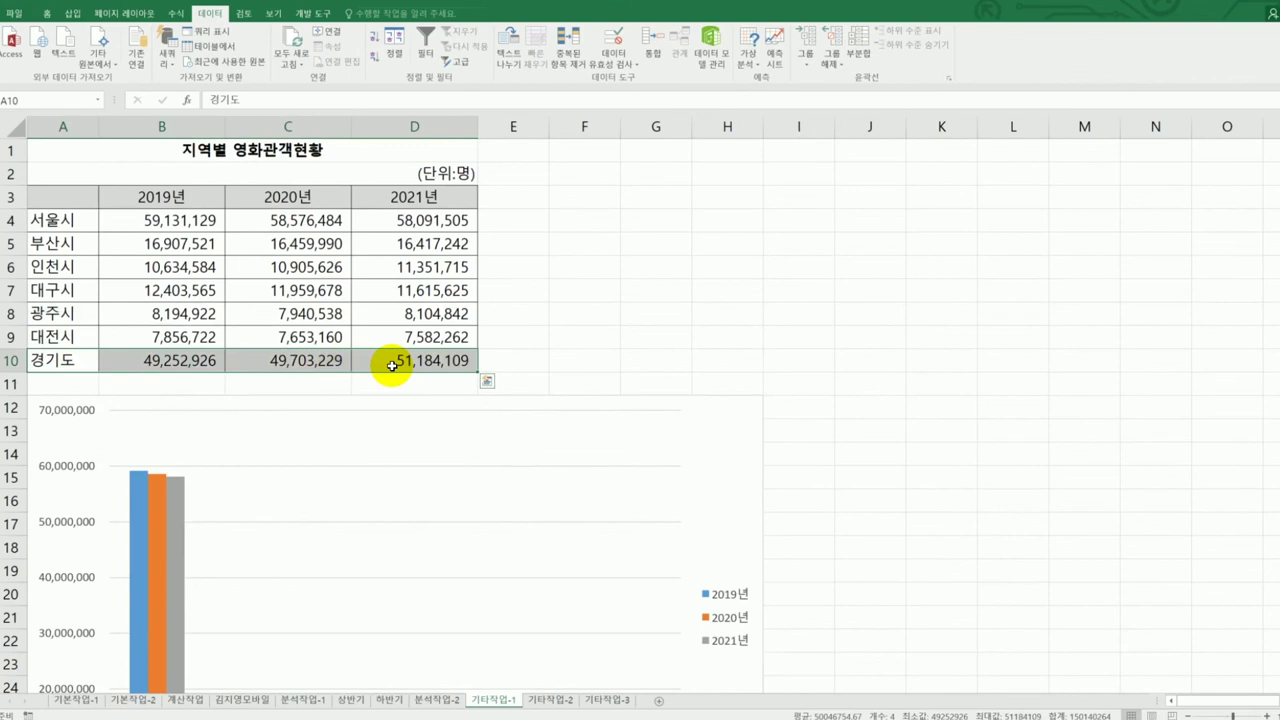
key("ctrl+c")
left_click(735, 495)
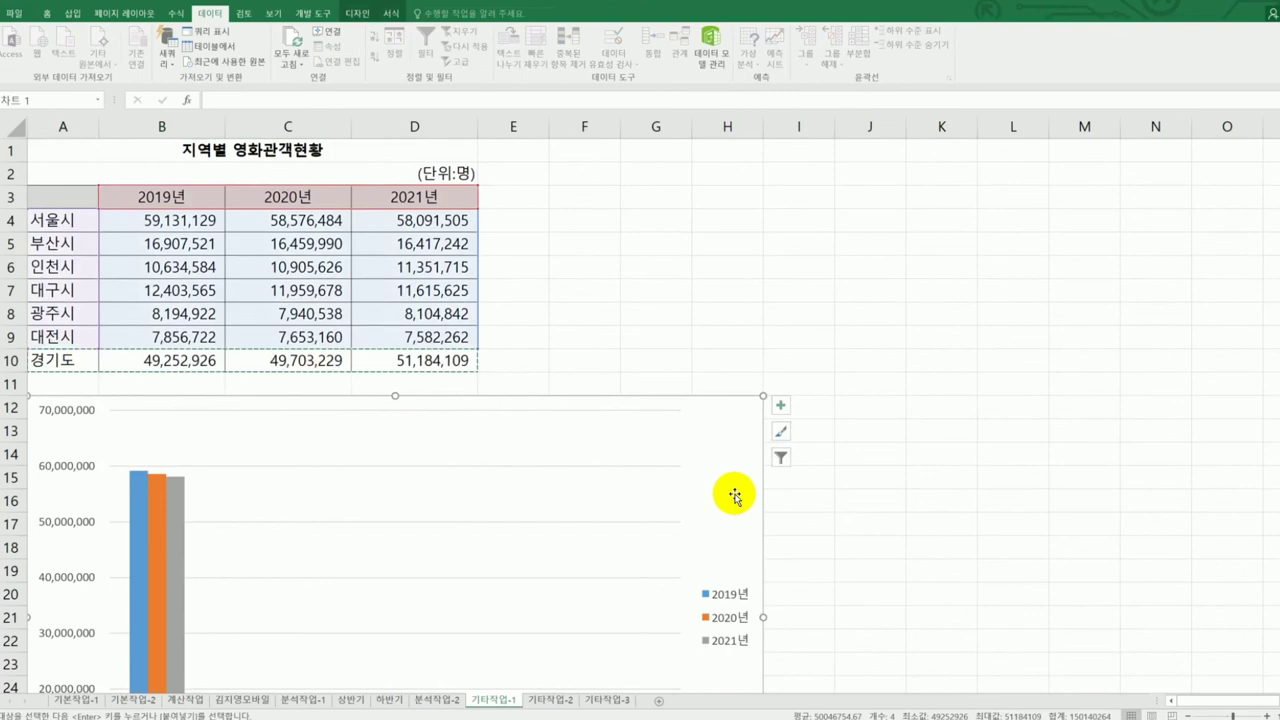
scroll(780, 495, "down", 2)
key("ctrl+v")
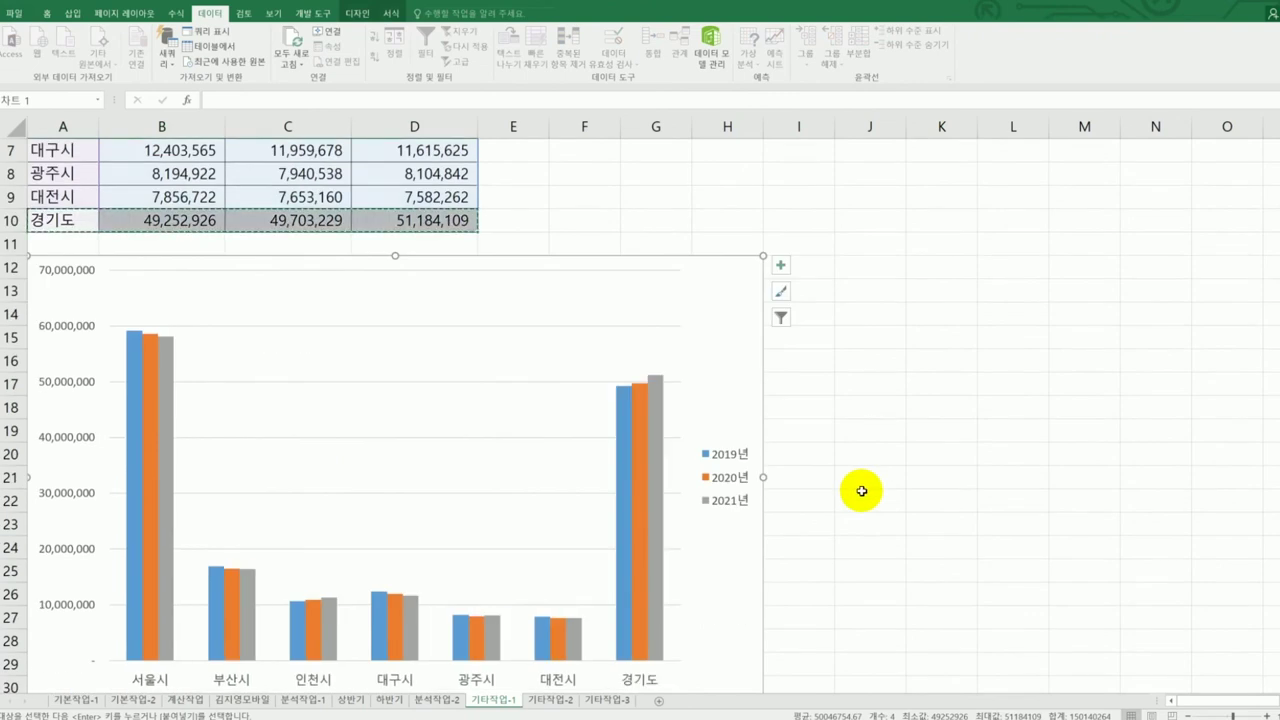
Add a chart title and a primary vertical axis title to the column chart
scroll(861, 491, "down", 2)
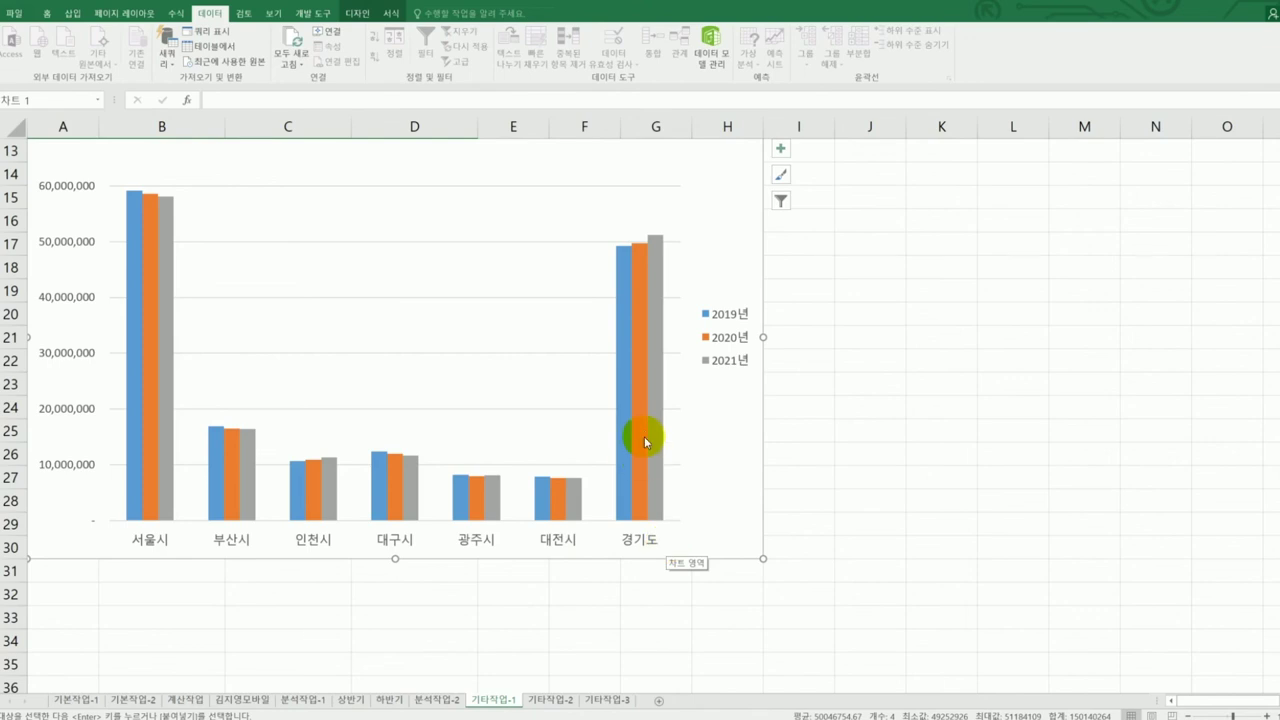
scroll(781, 222, "up", 1)
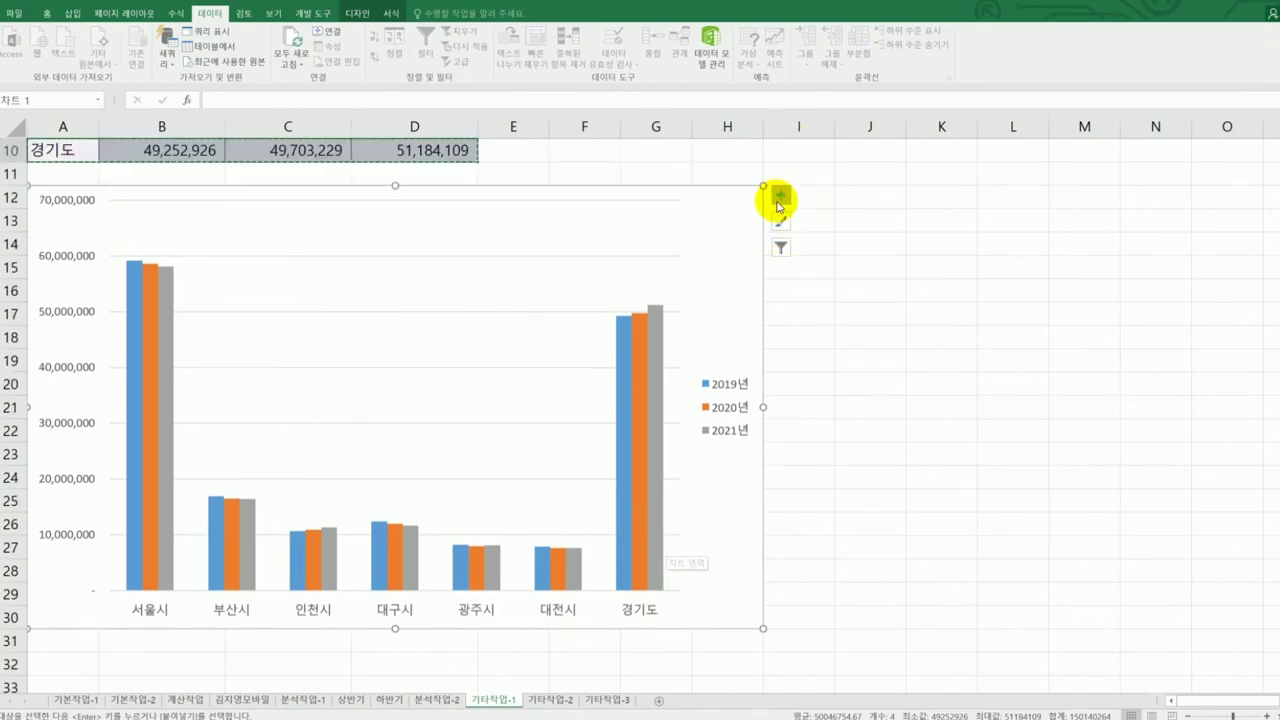
left_click(781, 195)
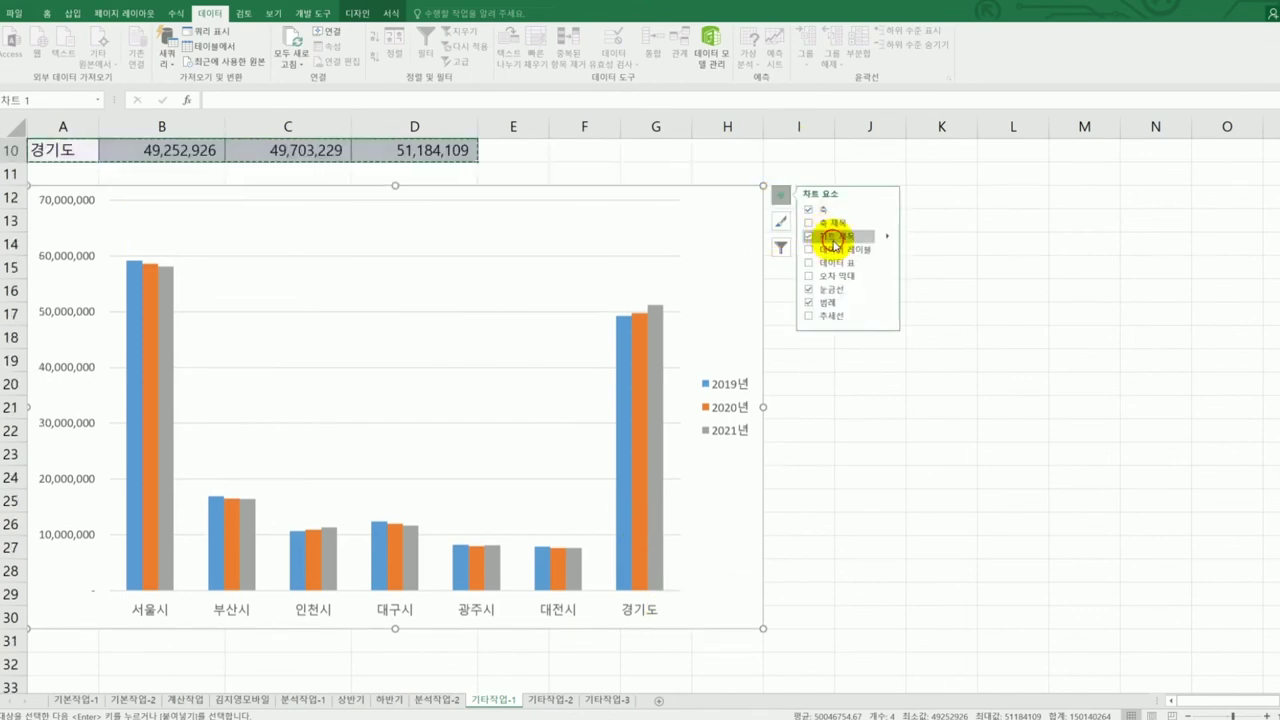
left_click(833, 240)
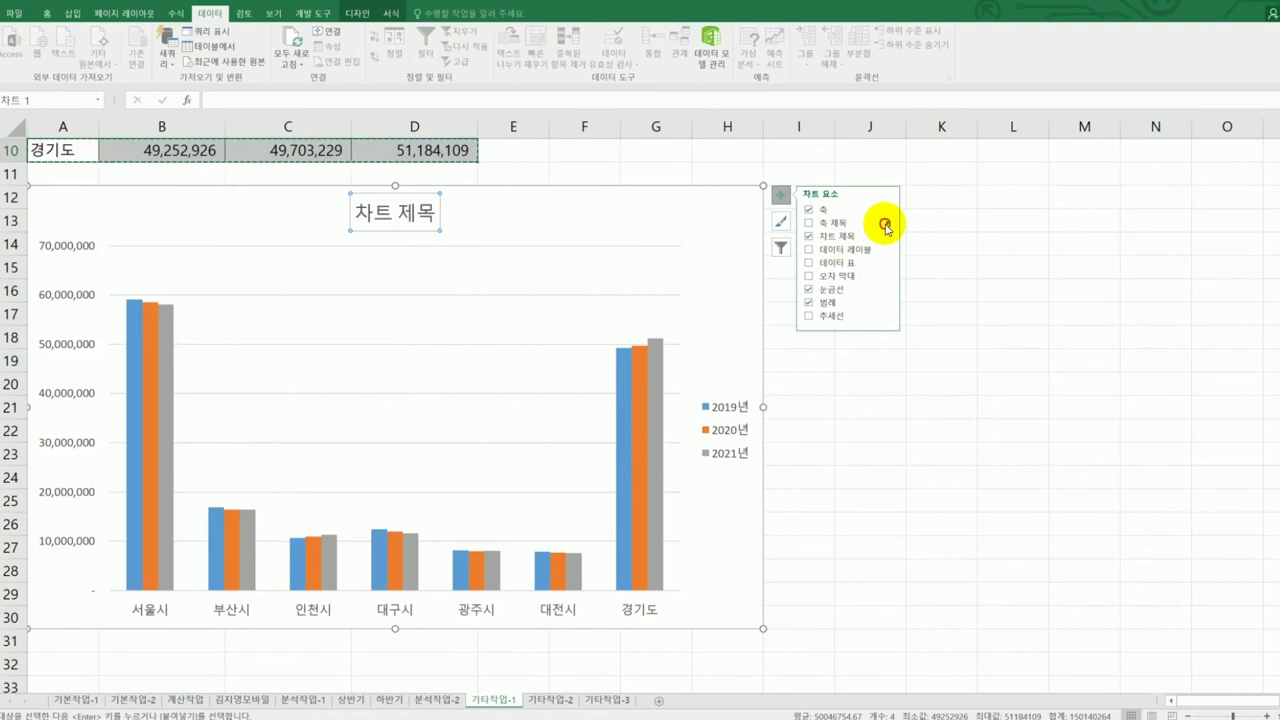
left_click(886, 223)
left_click(950, 236)
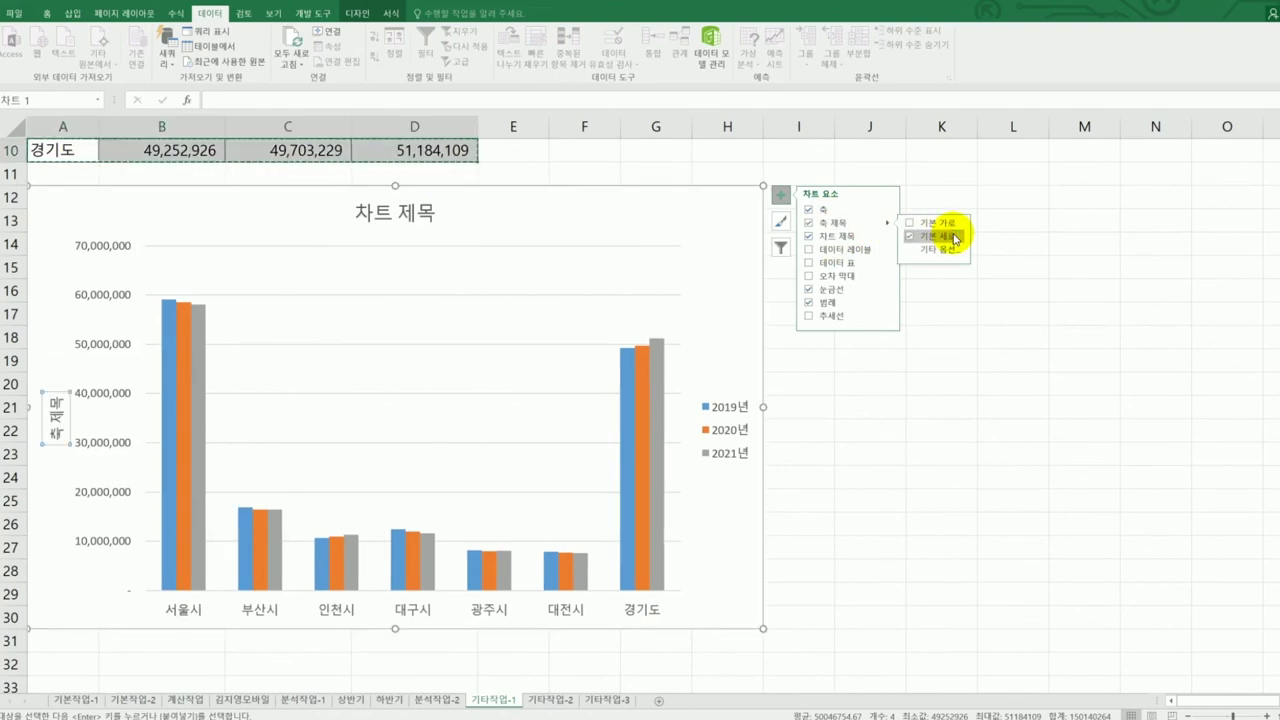
Replace the chart title text with 지역별 영화관객현황
left_click(372, 208)
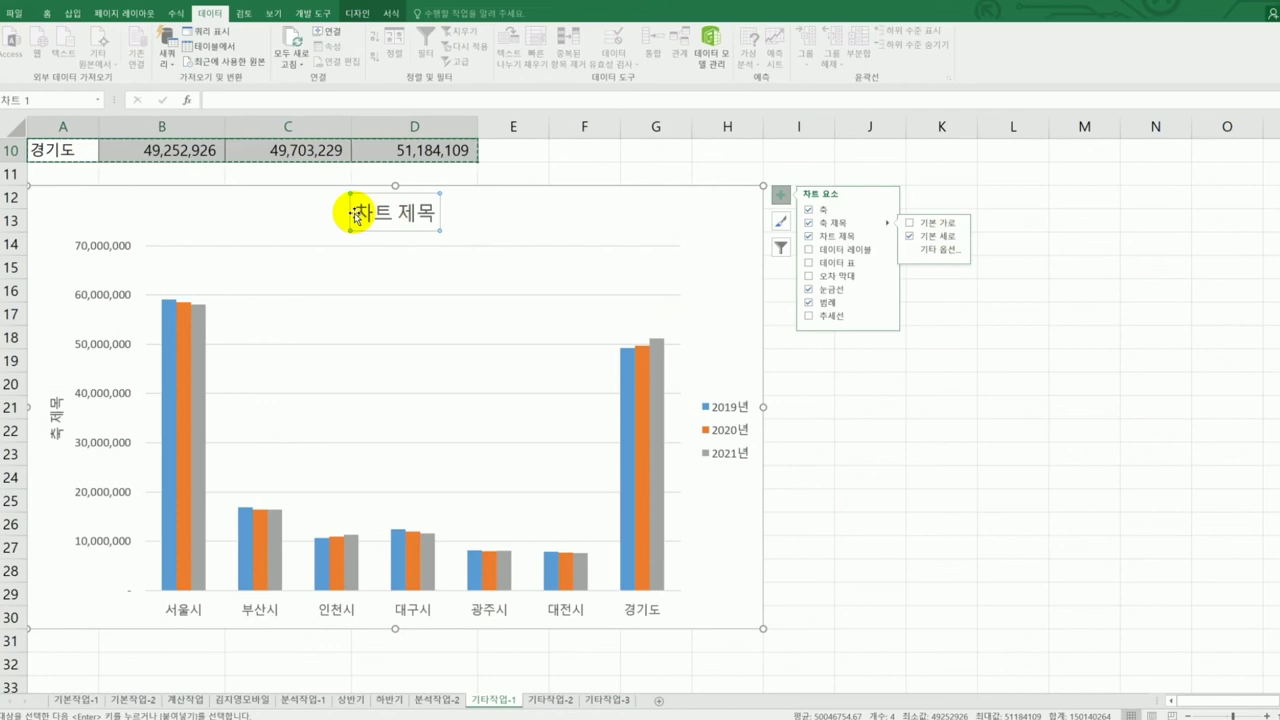
left_click(340, 212)
left_click_drag(340, 212, 440, 218)
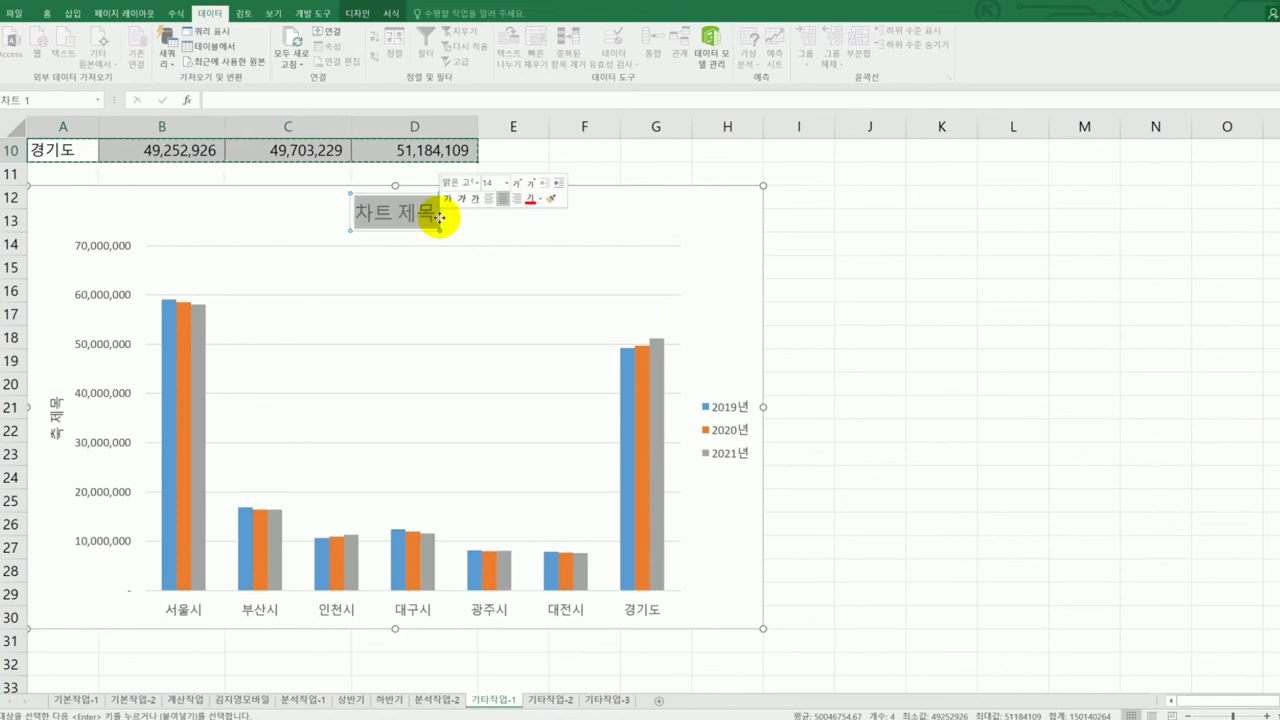
type("지")
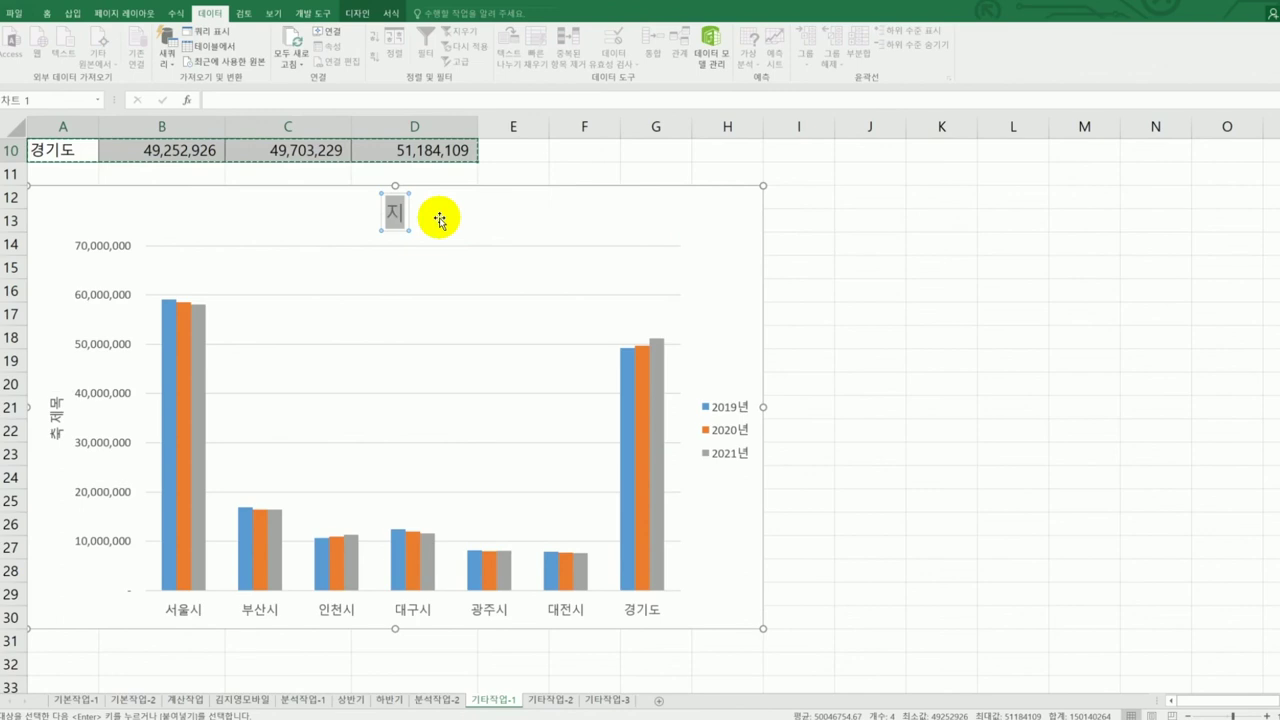
type("여별")
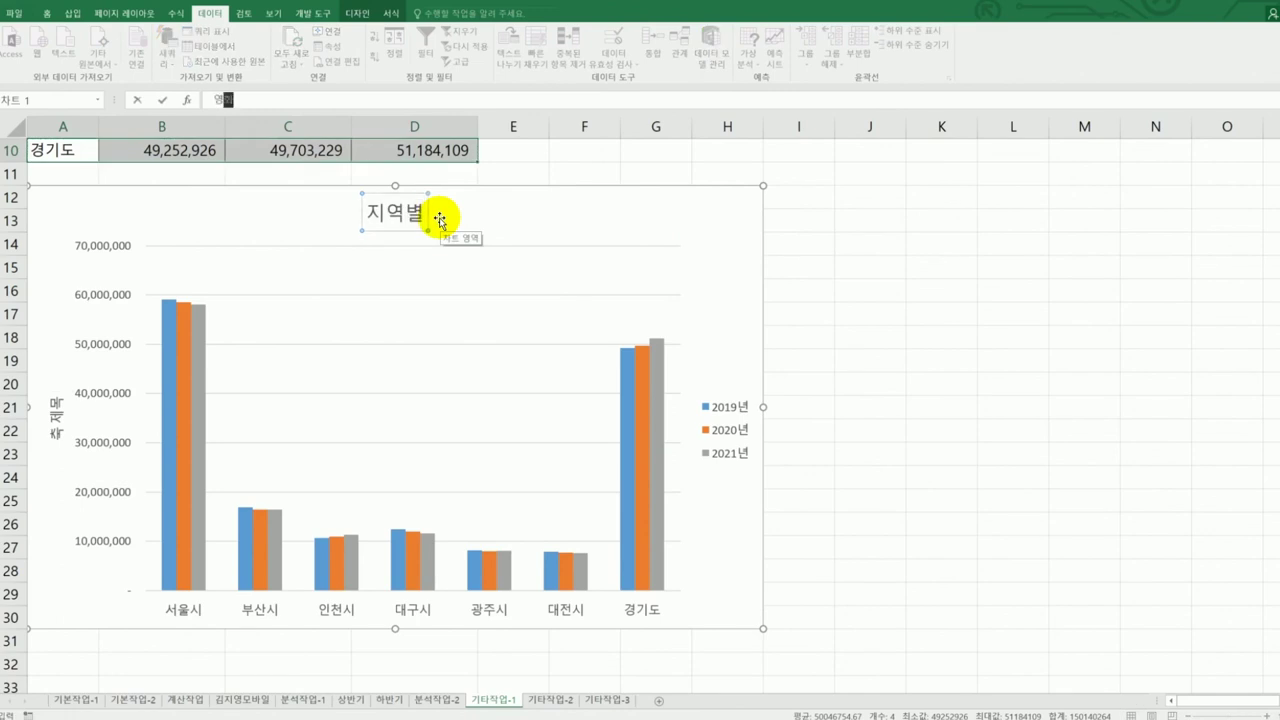
left_click_drag(440, 218, 372, 212)
type("영화")
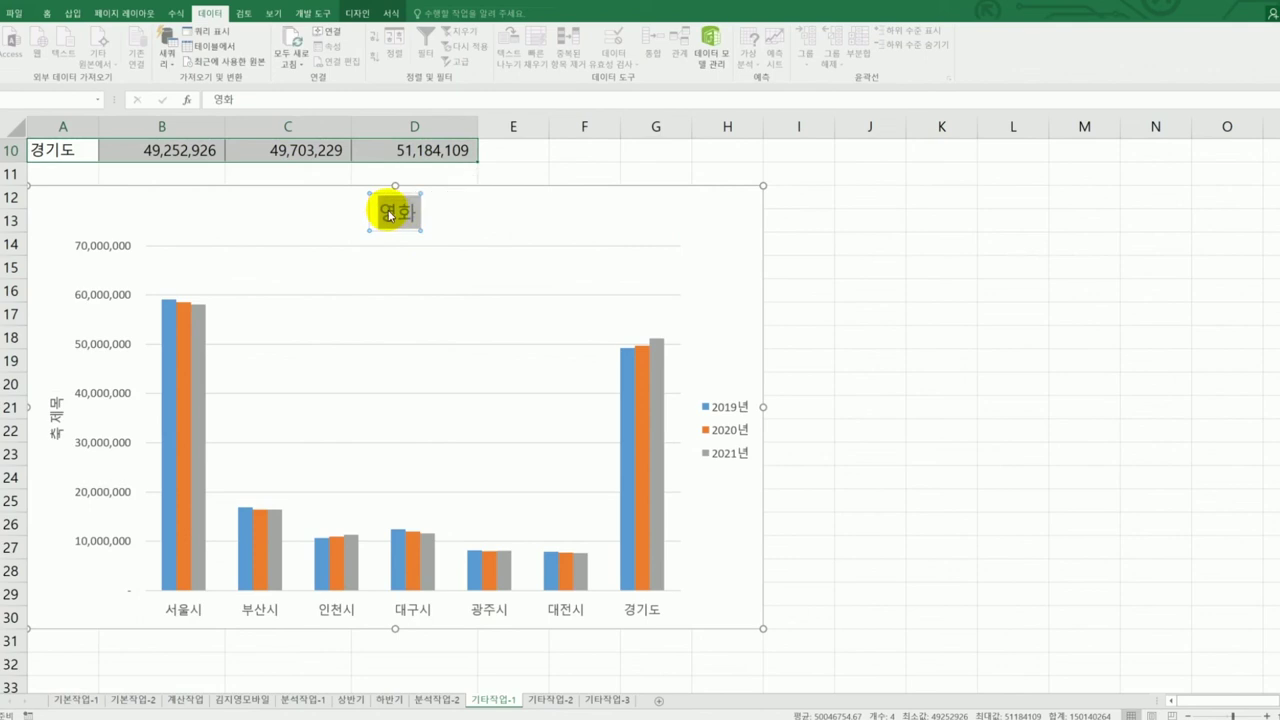
type("지역별 영")
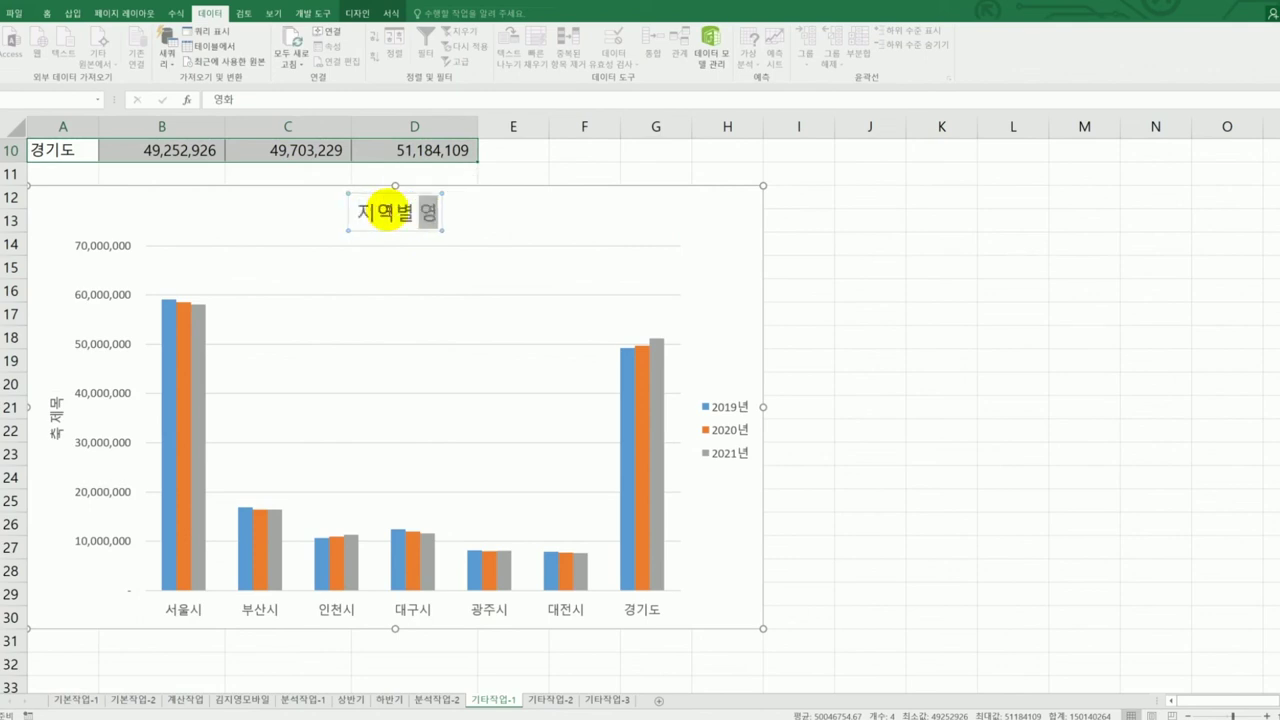
type("화관객현황")
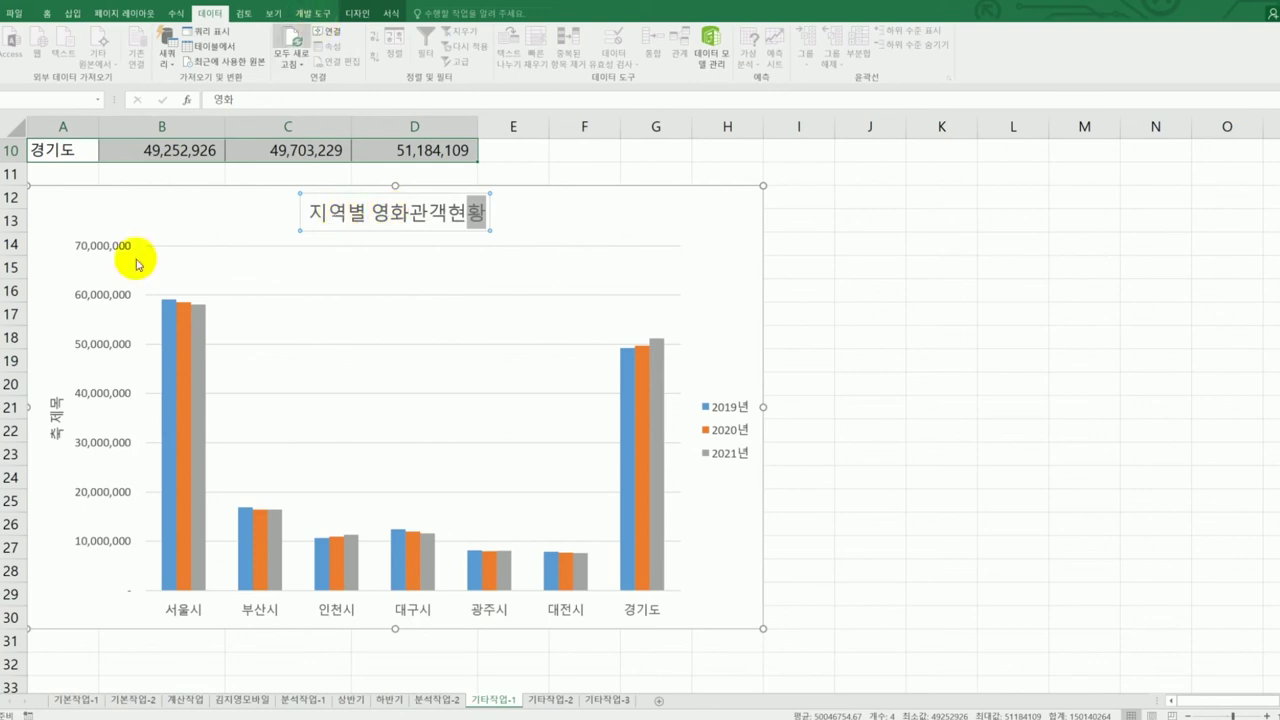
Replace the vertical axis title text with 년간관객수
left_click(56, 408)
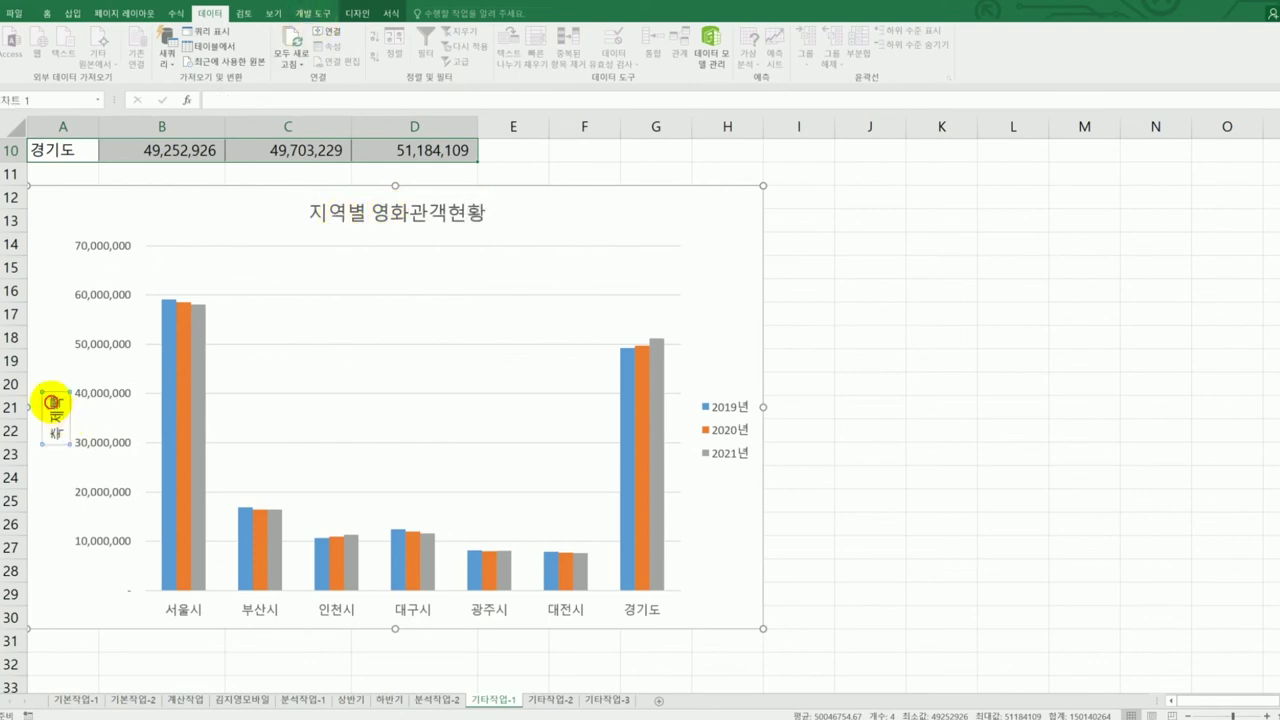
left_click_drag(56, 404, 60, 440)
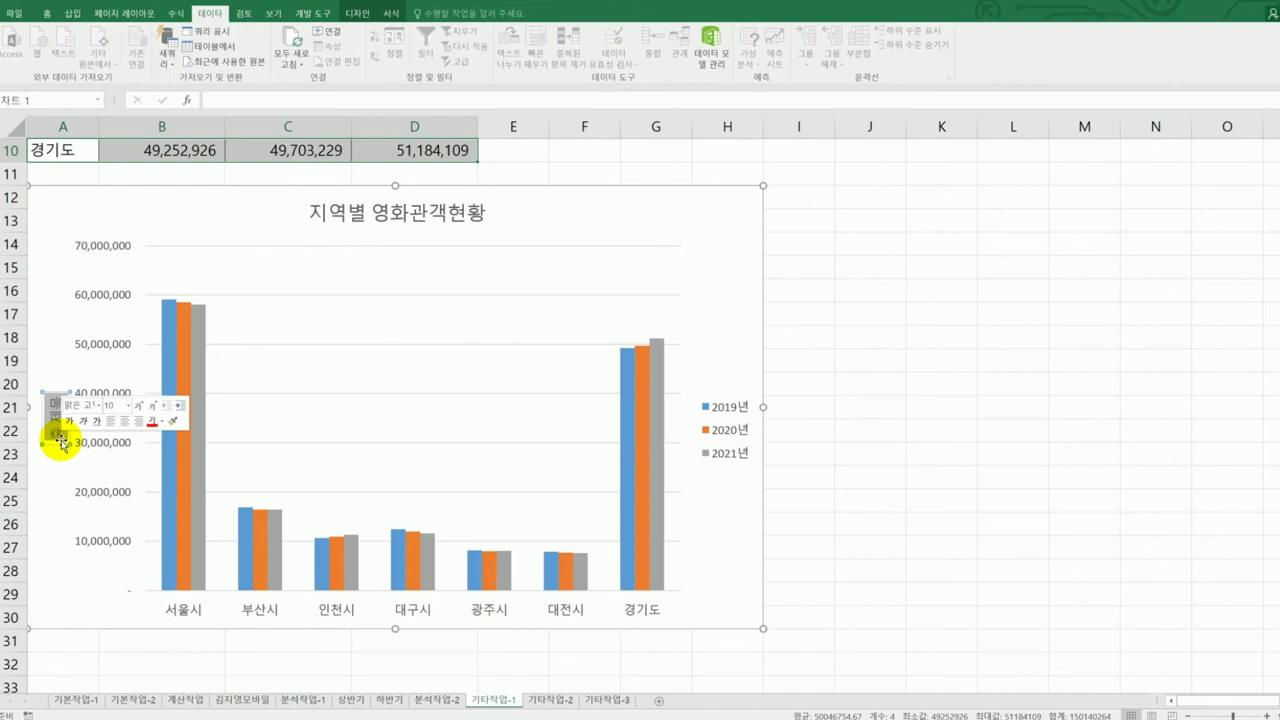
type("관객수")
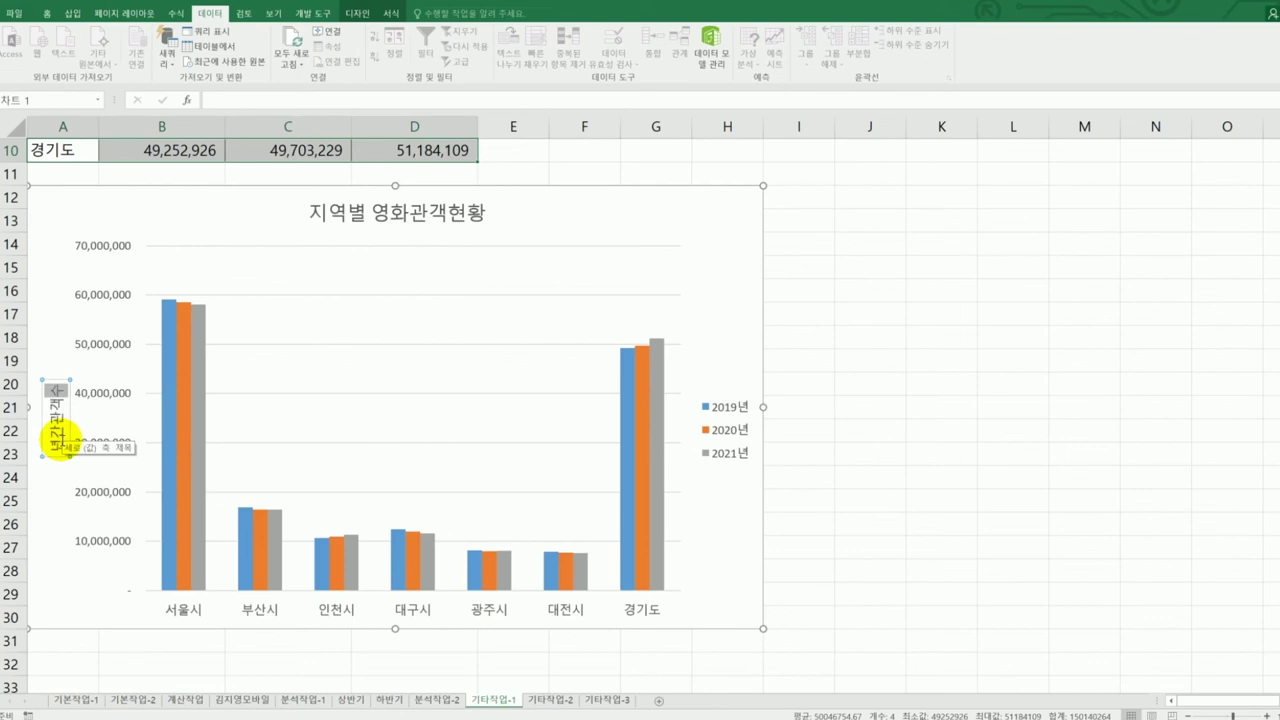
Set the text direction of the 년간관객수 axis title to 세로
left_click(60, 381)
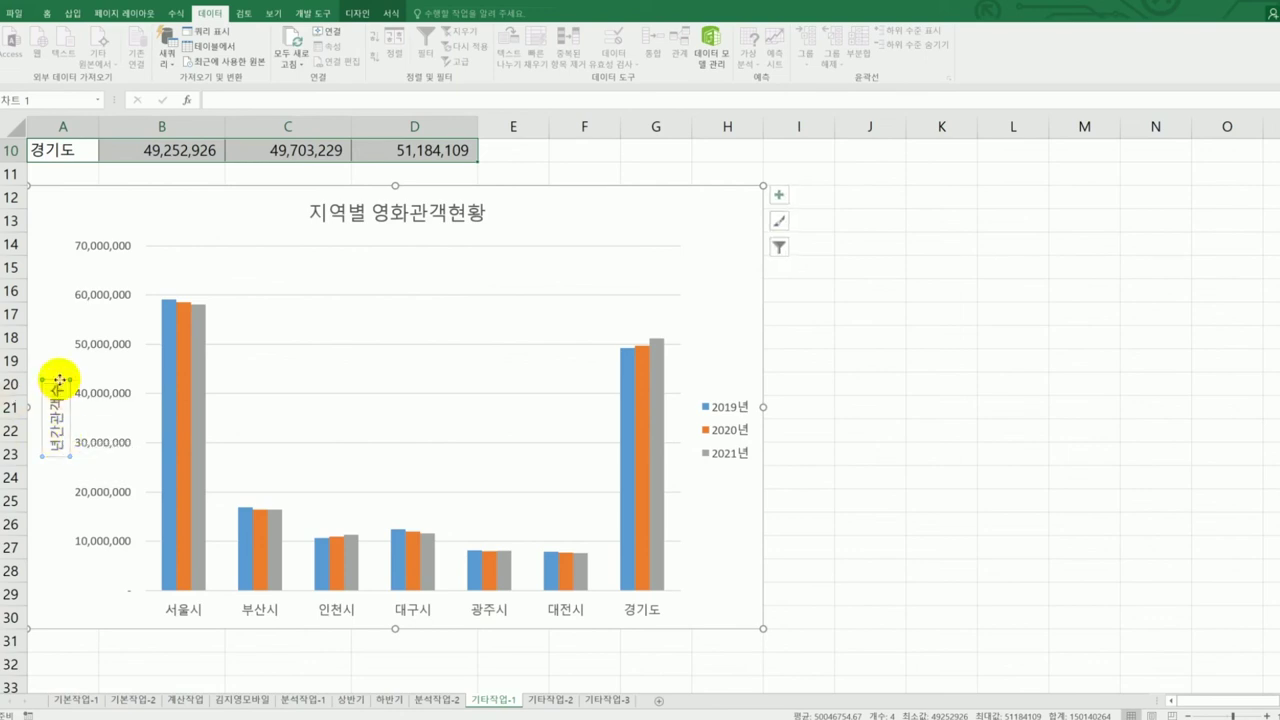
right_click(60, 381)
left_click(106, 508)
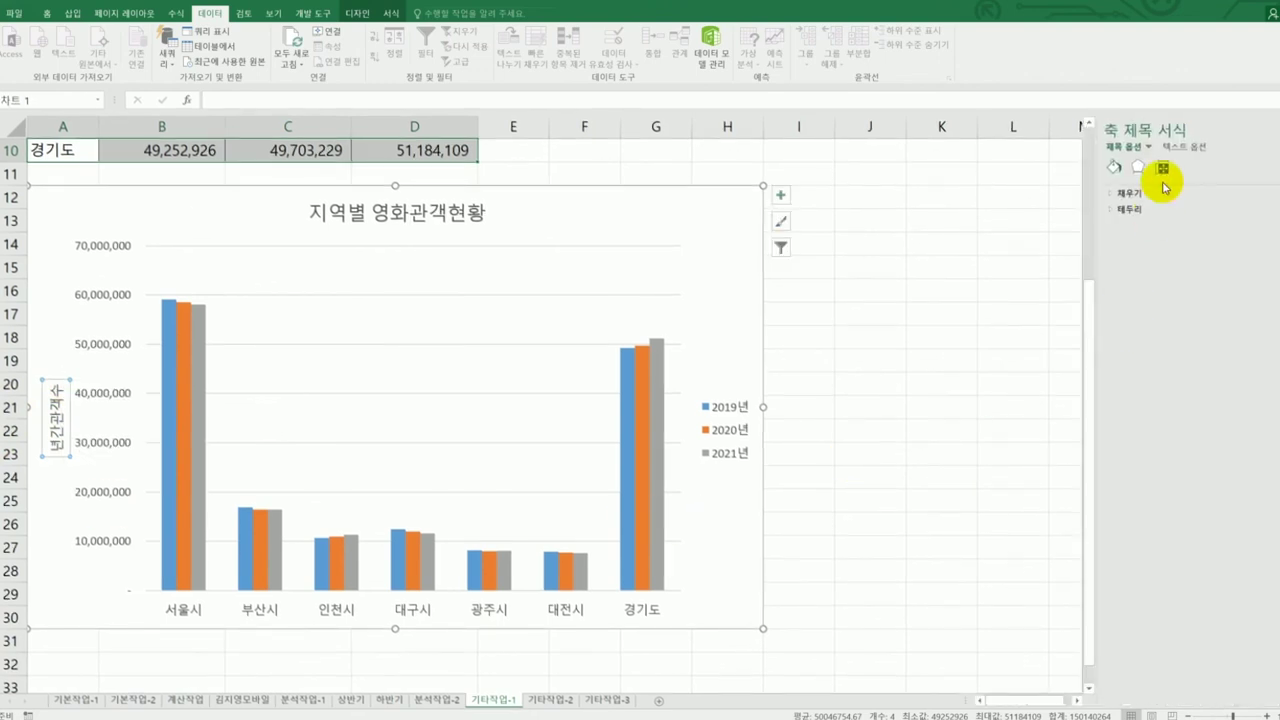
left_click(1162, 167)
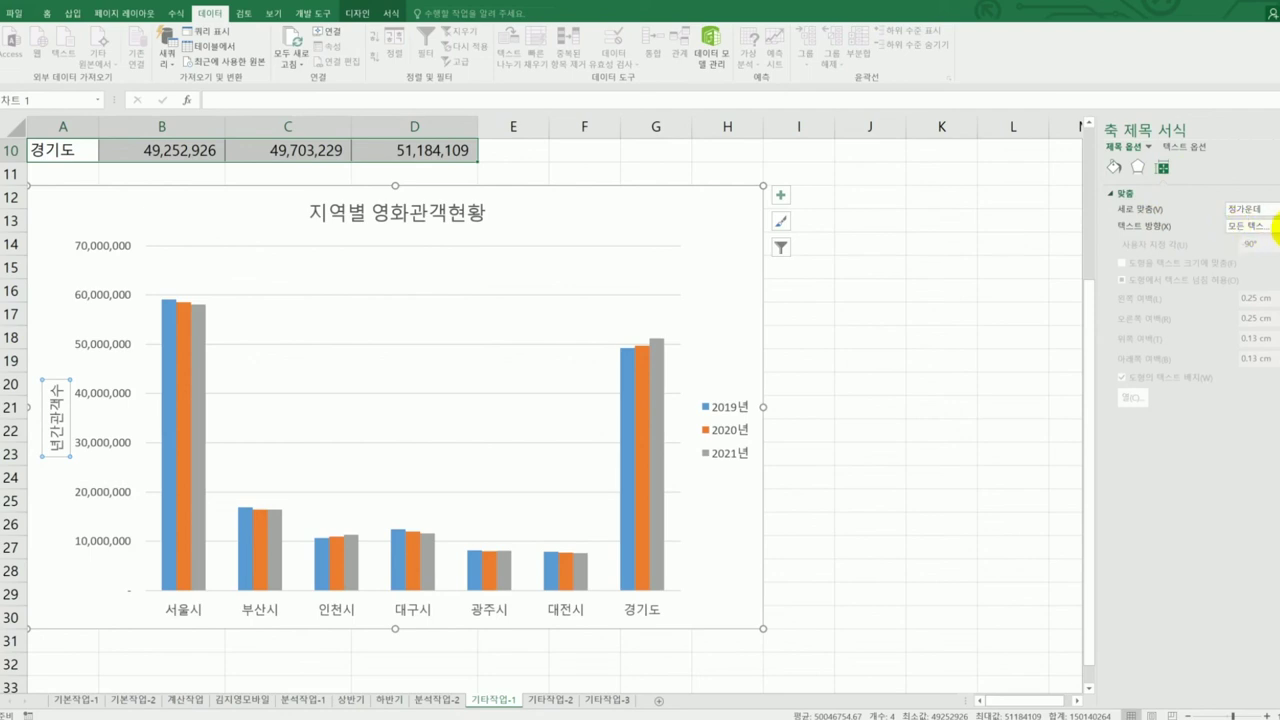
left_click(1272, 226)
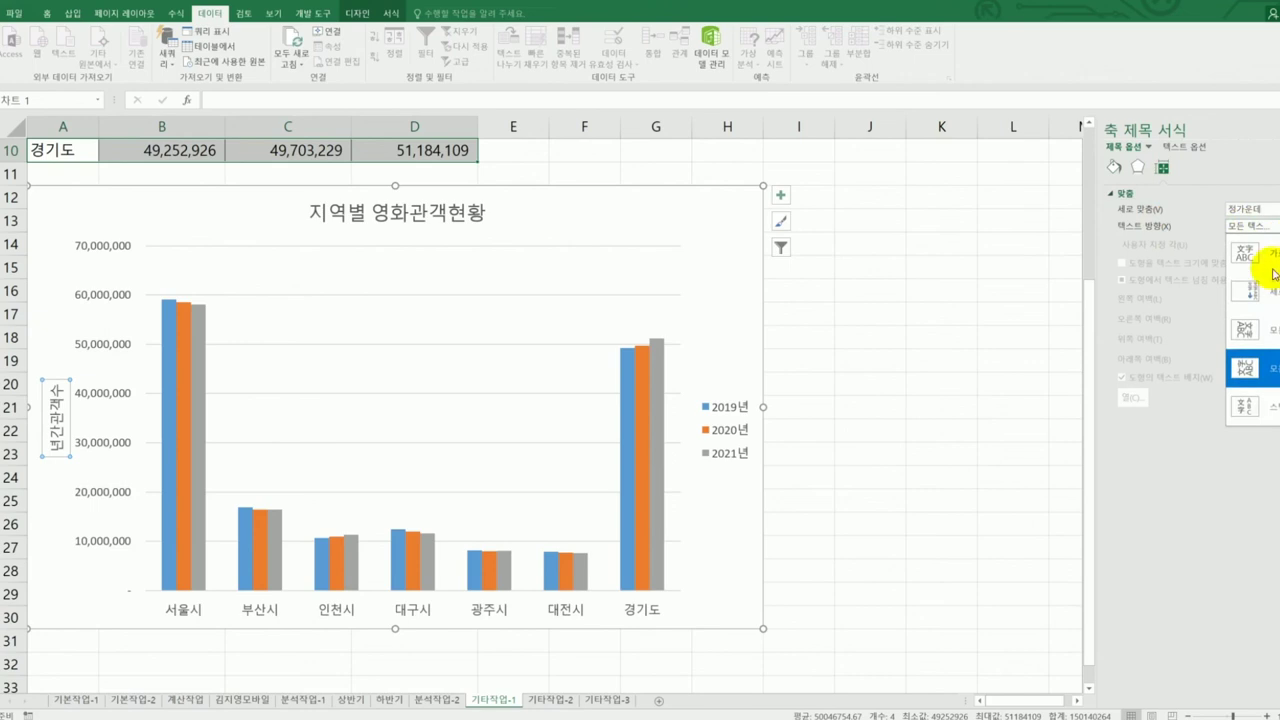
left_click(1268, 295)
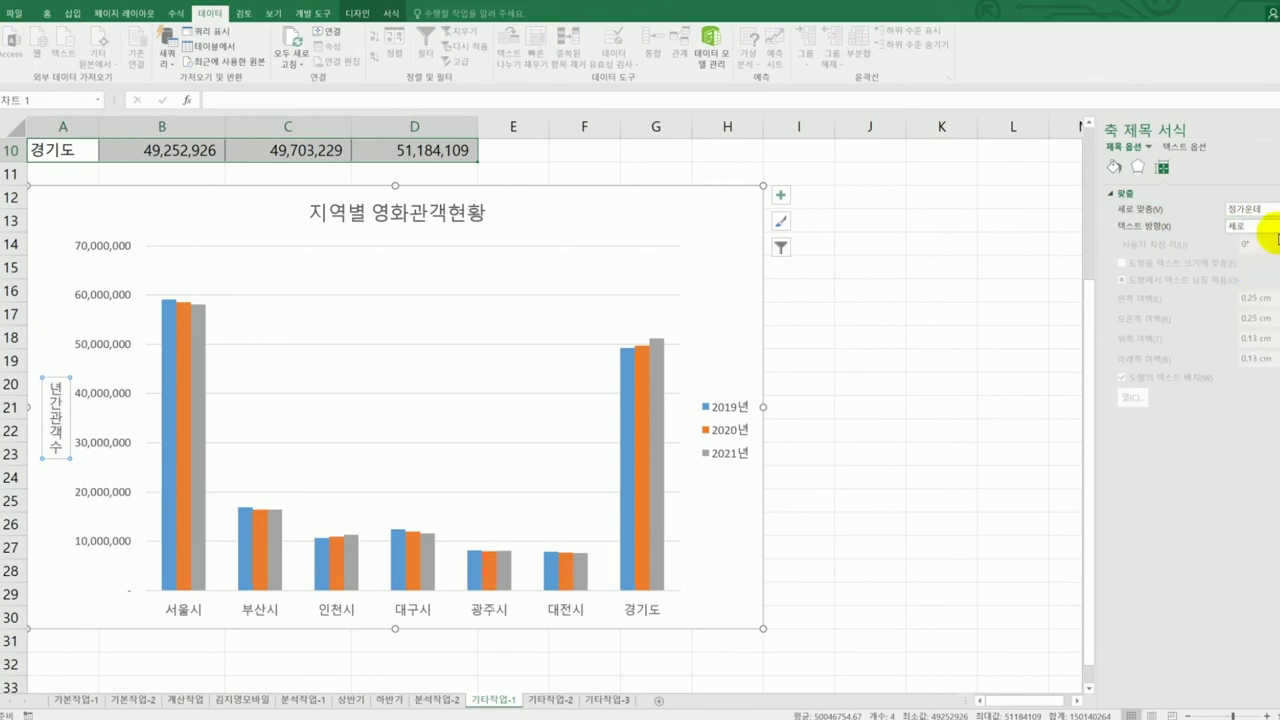
Try the 스택형 text direction on the 년간관객수 axis title and return it to 세로
left_click(1262, 226)
left_click(1252, 406)
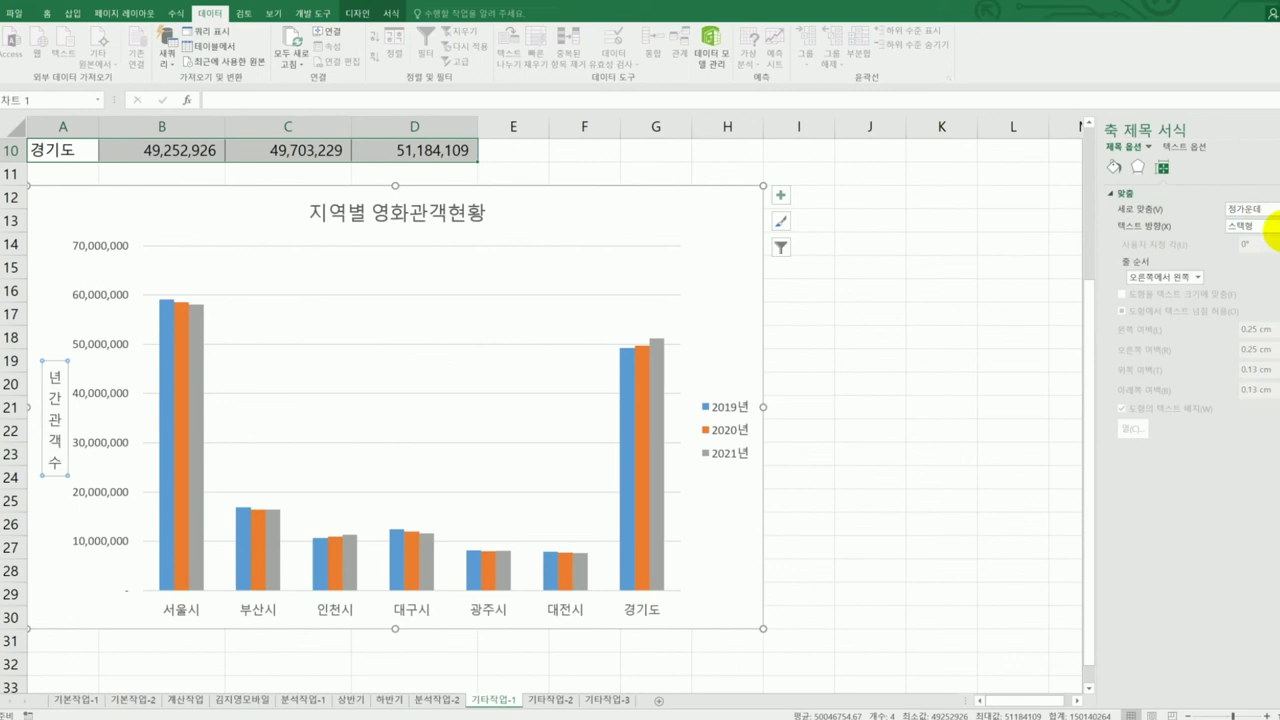
left_click(1268, 228)
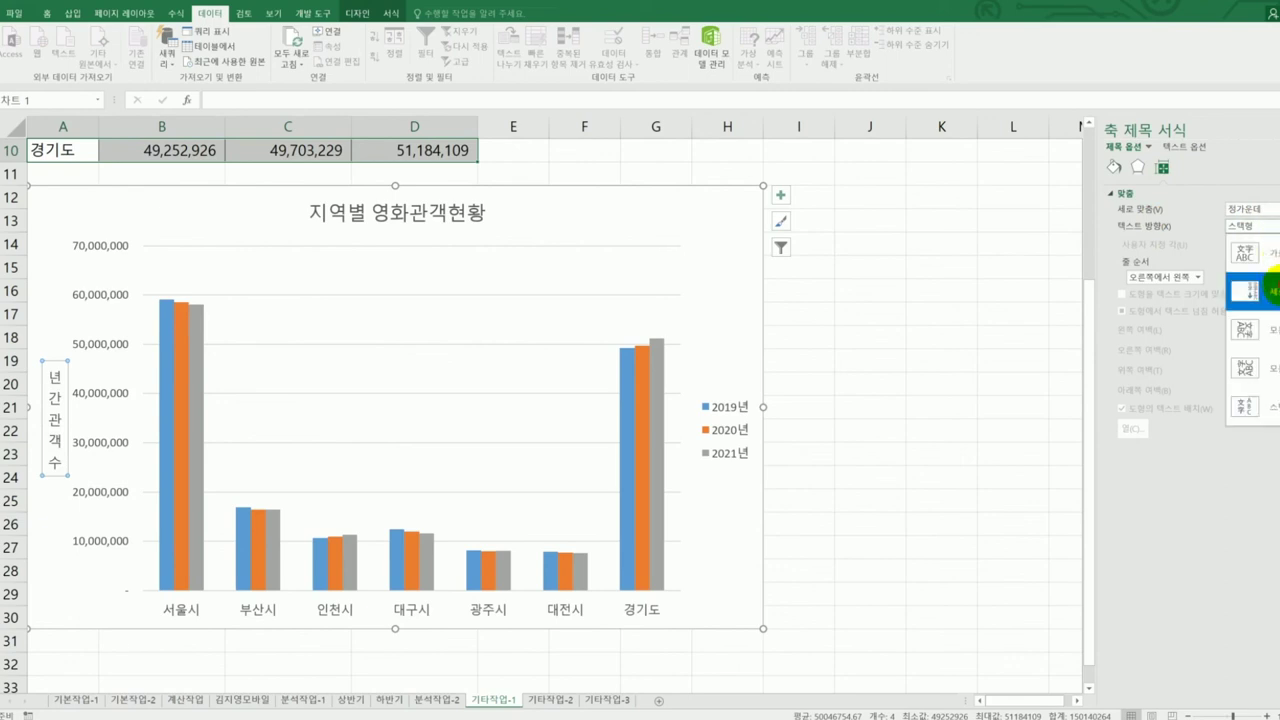
left_click(1268, 289)
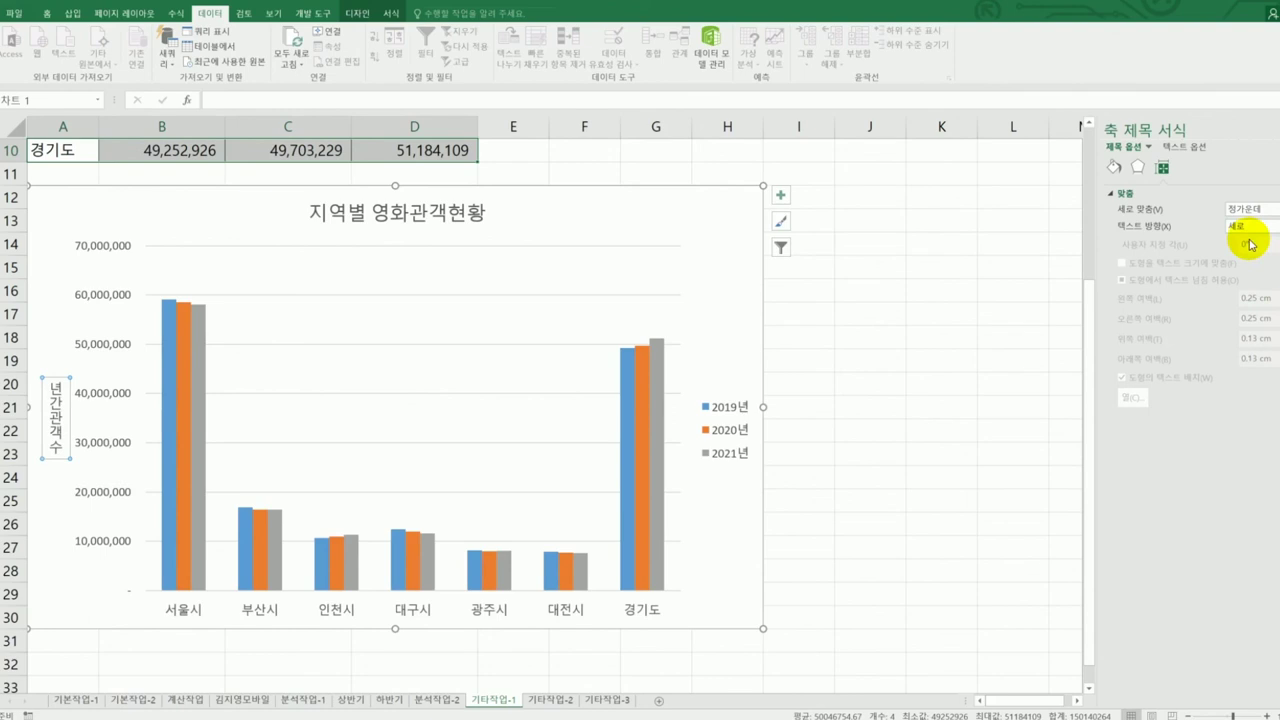
Apply the light blue theme shape style from the fifth gallery row to the chart title
left_click(462, 216)
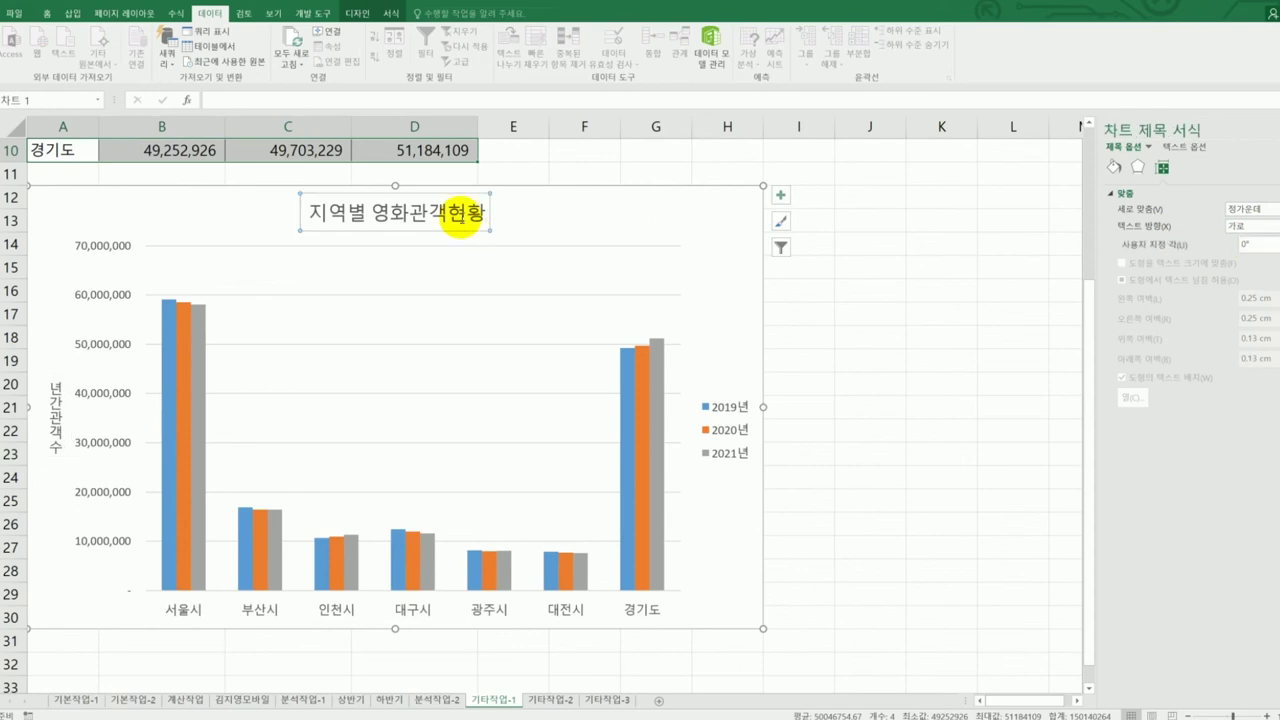
left_click(393, 20)
left_click(479, 58)
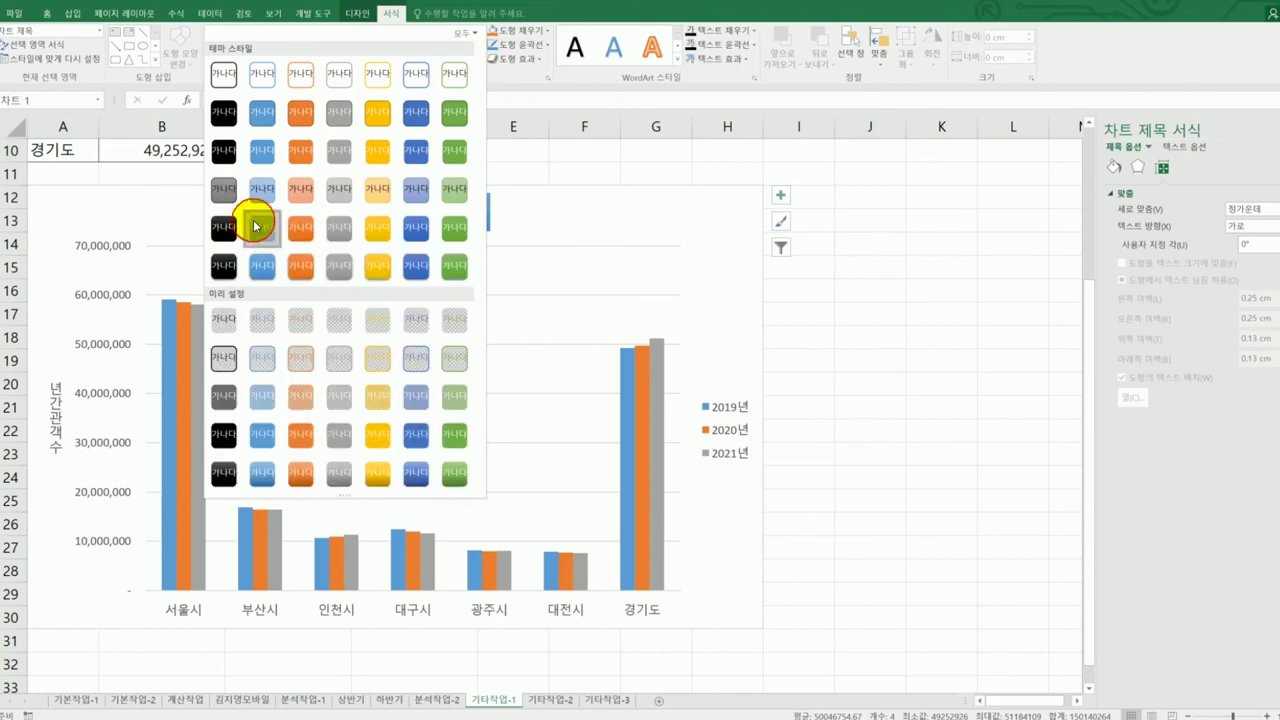
left_click(255, 226)
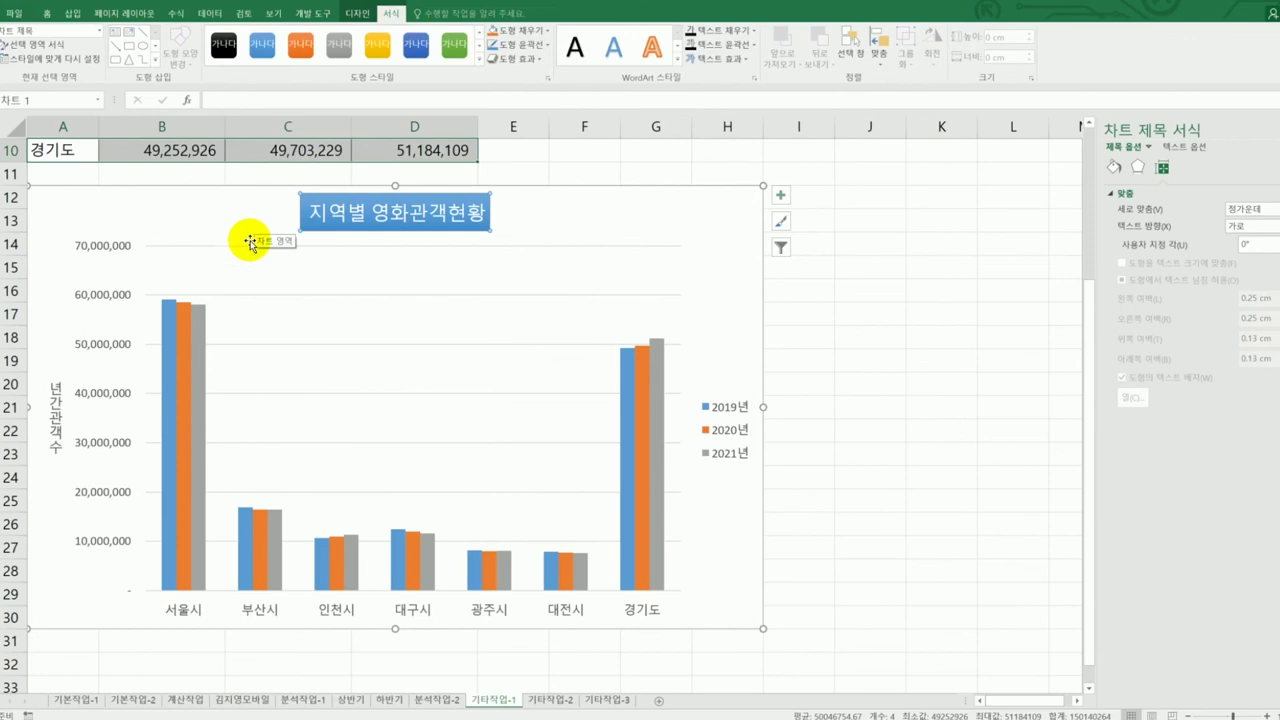
Set the vertical value axis display unit to 10000, with the unit label shown on the chart
left_click(97, 352)
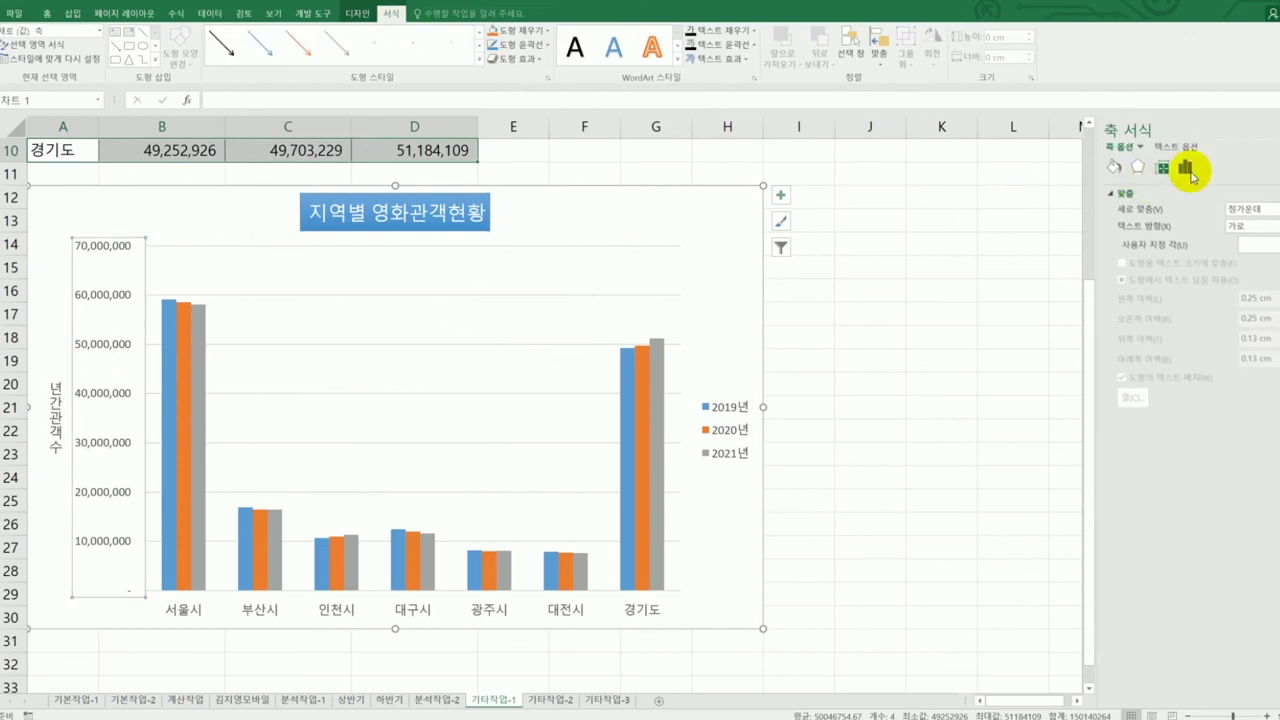
left_click(1185, 167)
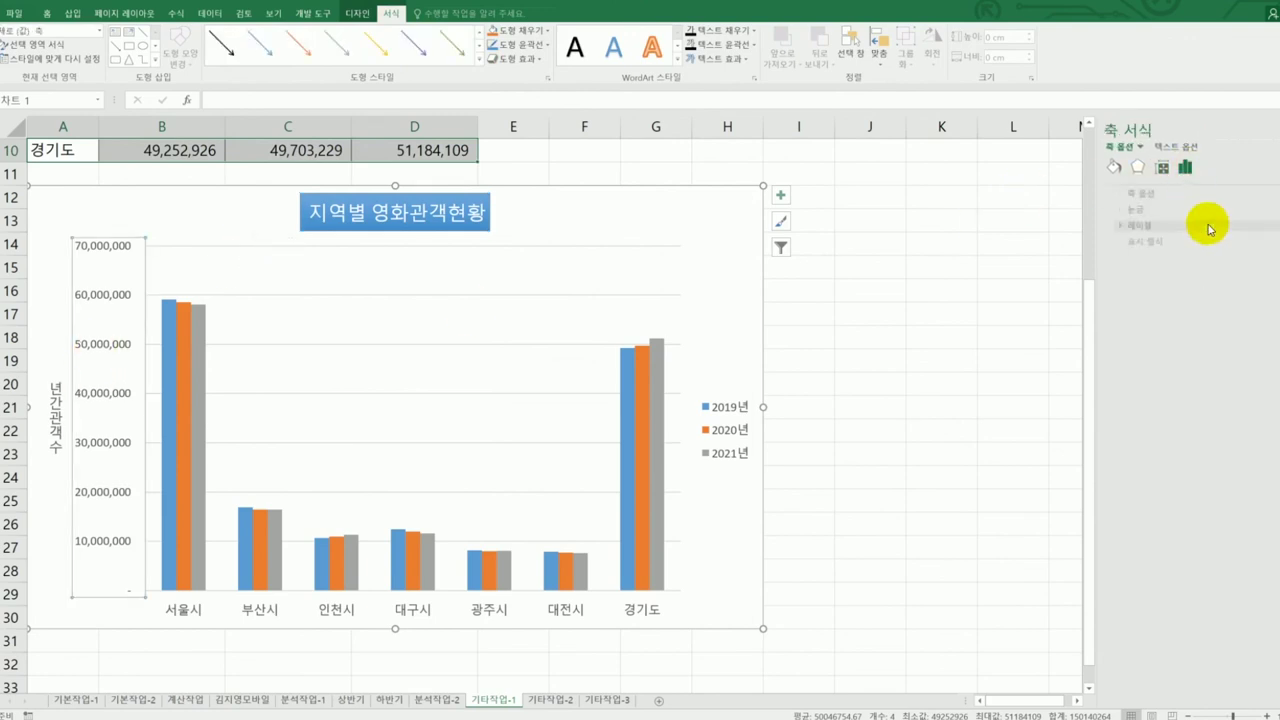
left_click(1163, 194)
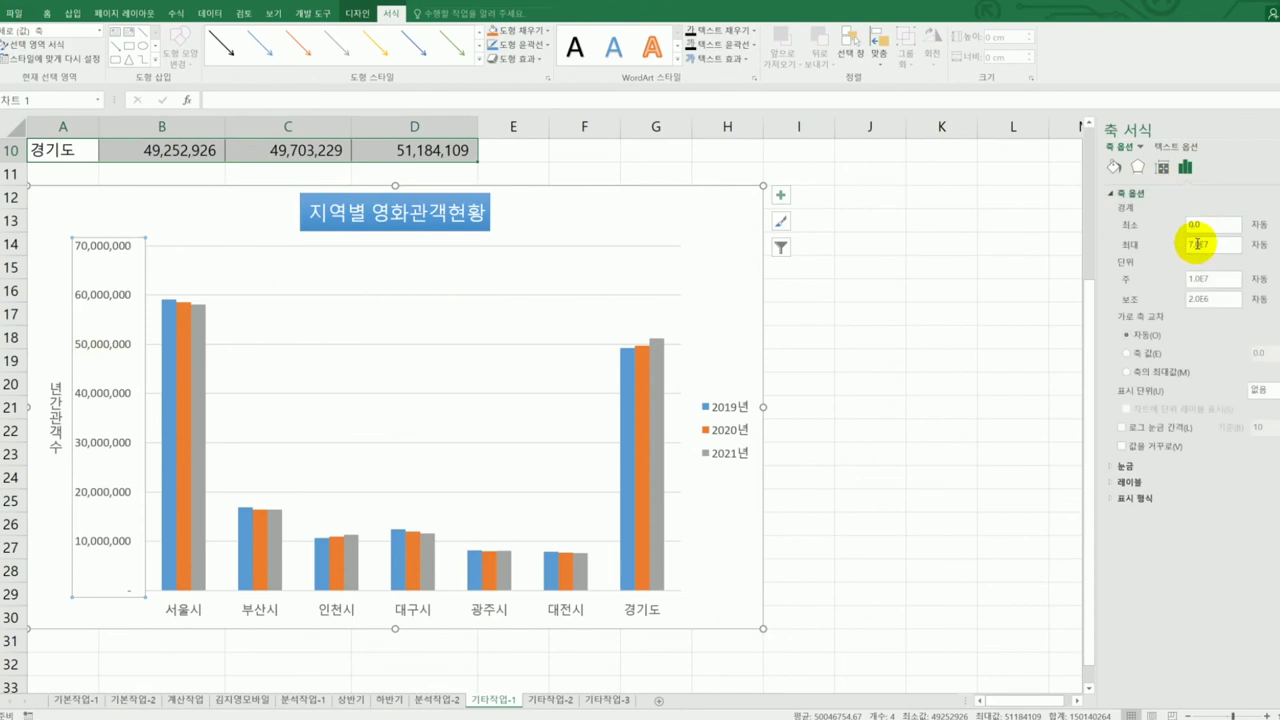
left_click(1266, 394)
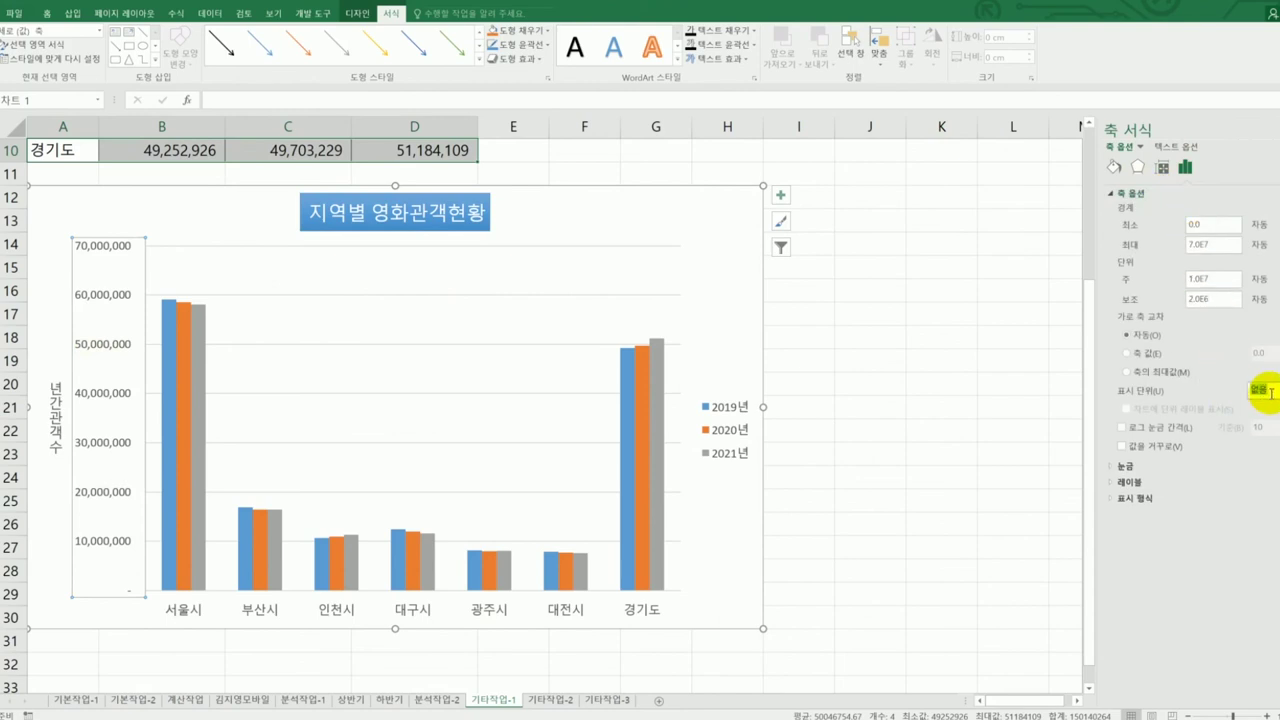
left_click(1262, 391)
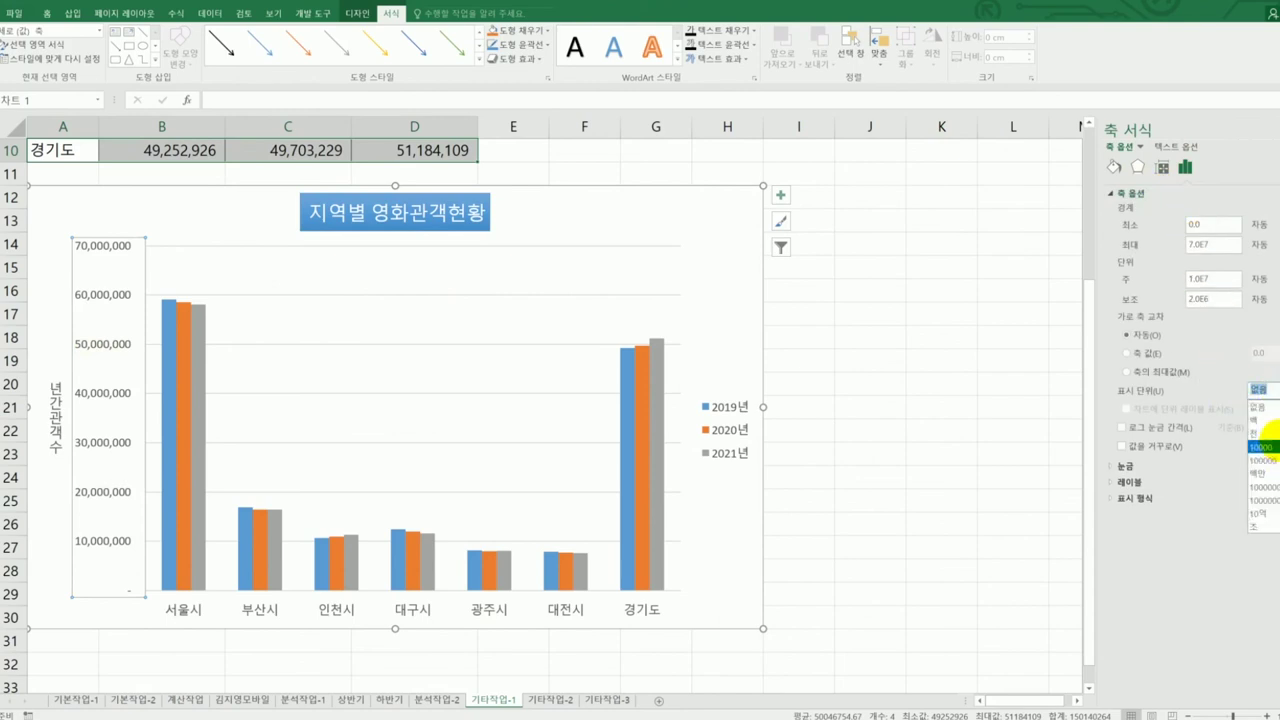
left_click(1264, 446)
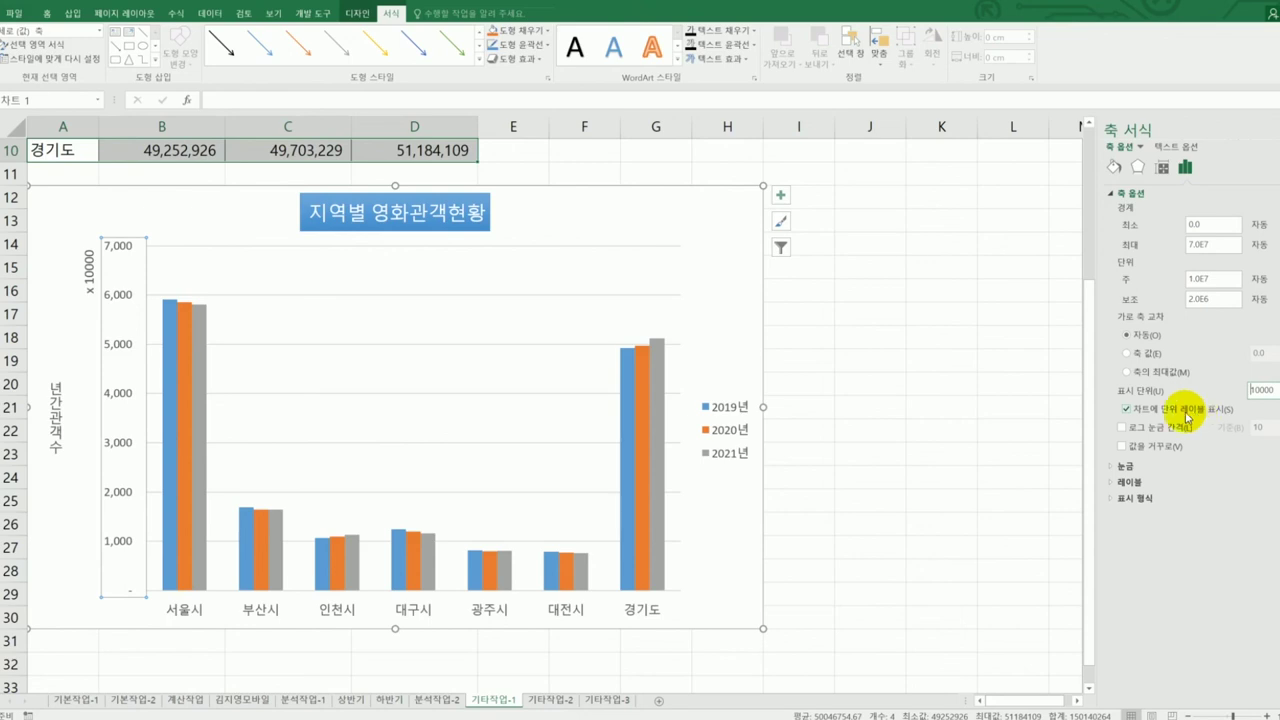
Remove the legend from the chart and add a data table
left_click(788, 198)
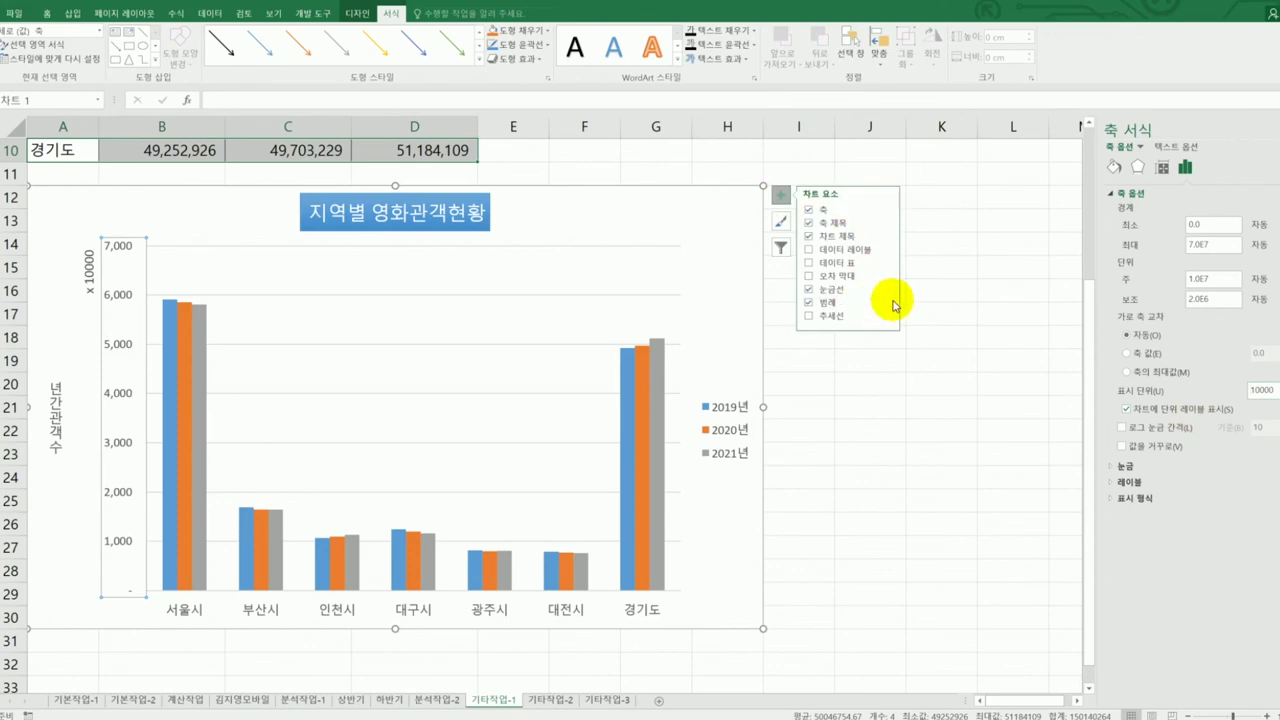
left_click(821, 306)
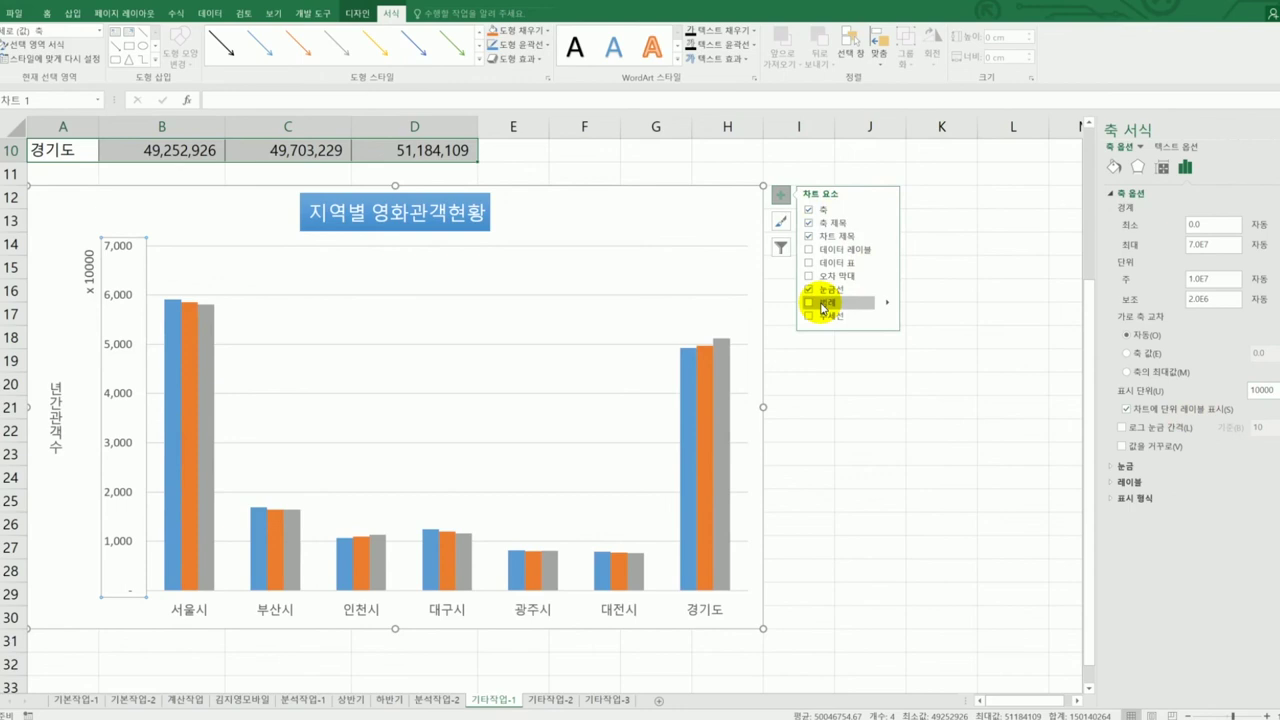
left_click(838, 264)
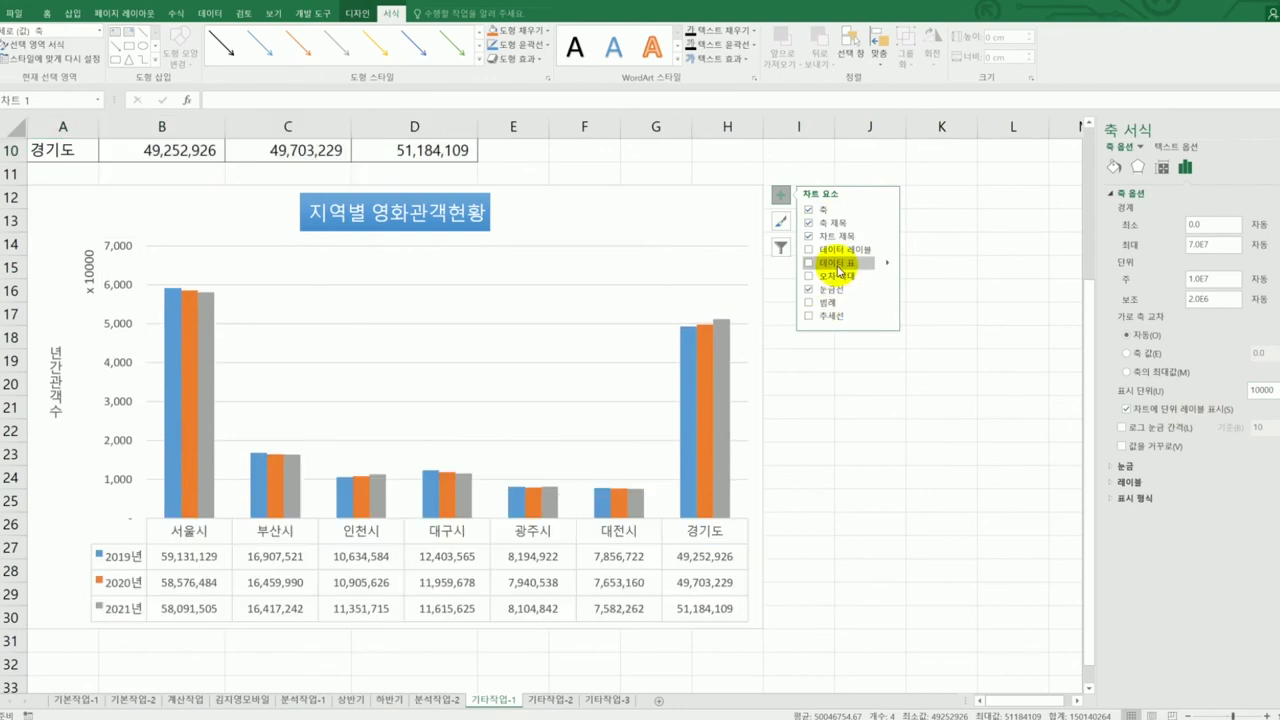
left_click(838, 264)
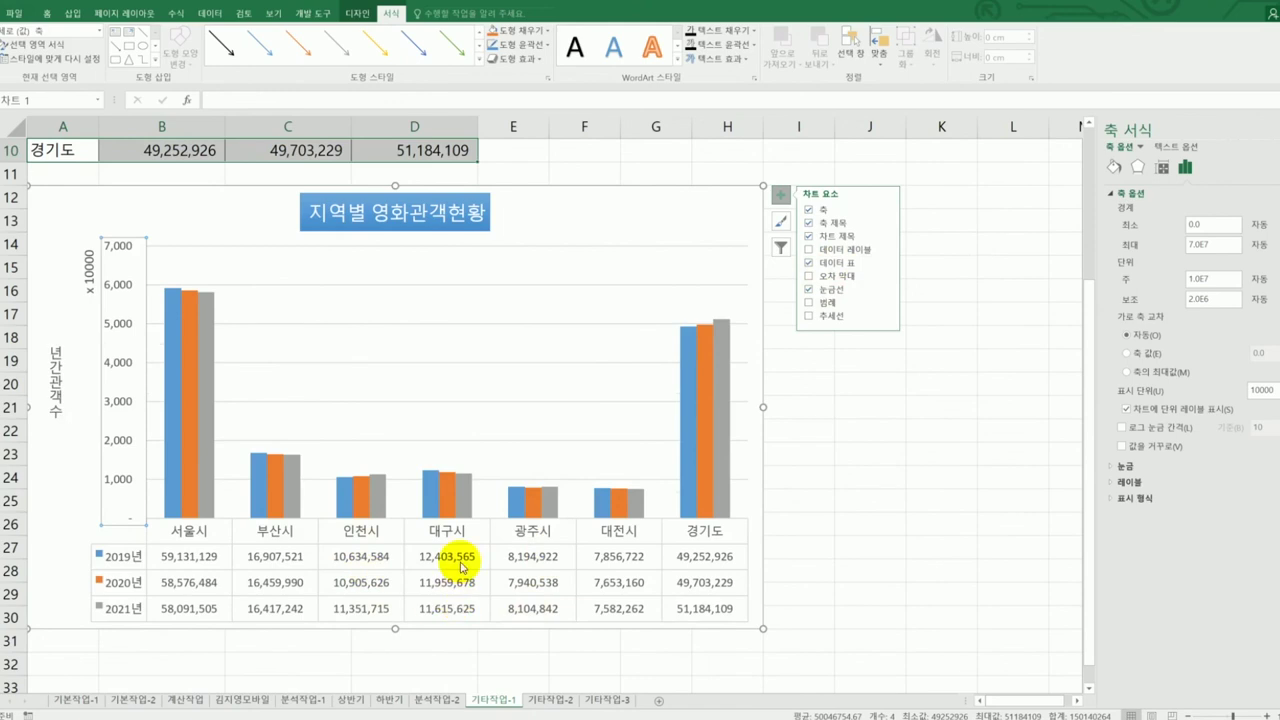
Turn off the 가로, 세로 and 윤곽선 borders of the chart's data table, keeping the legend keys
left_click(505, 568)
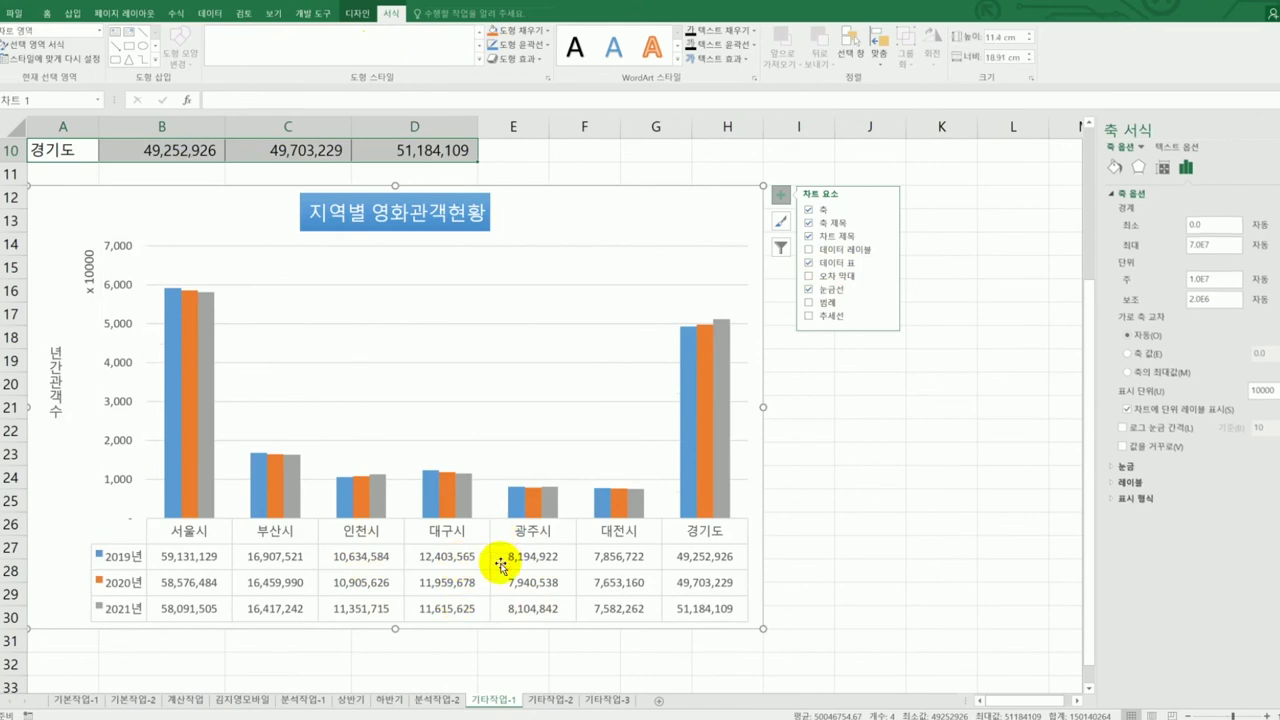
left_click(726, 592)
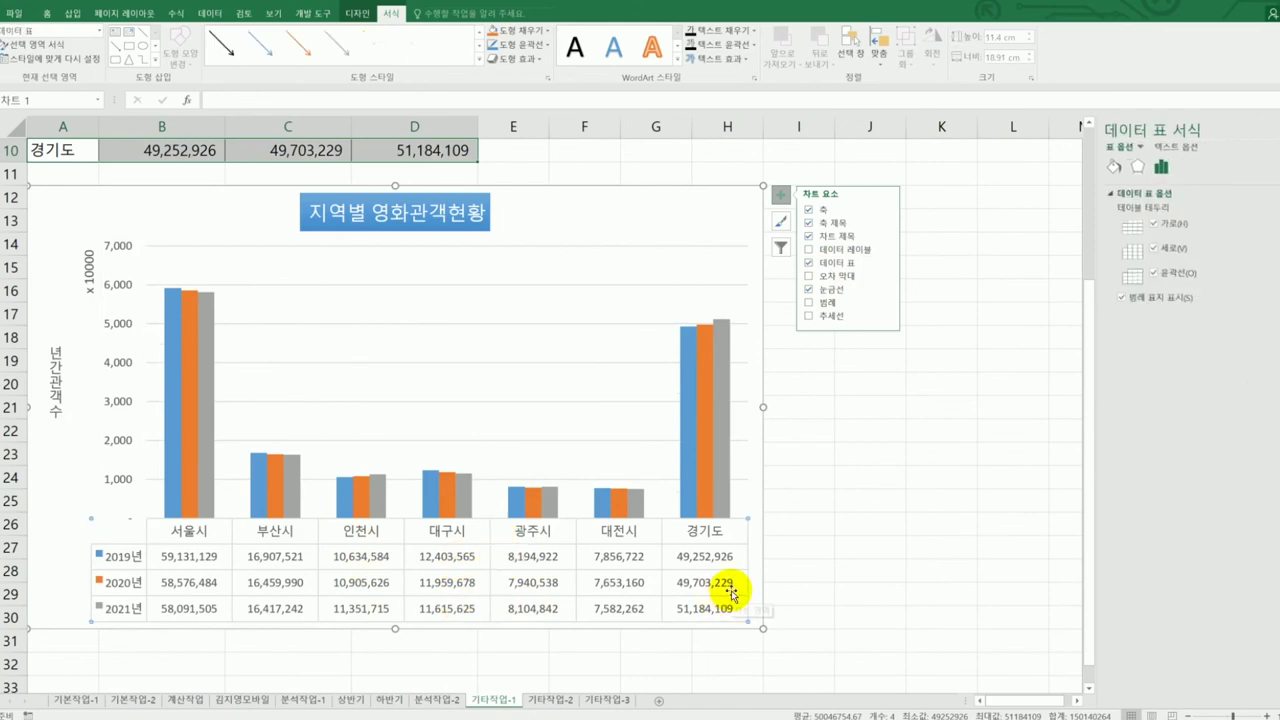
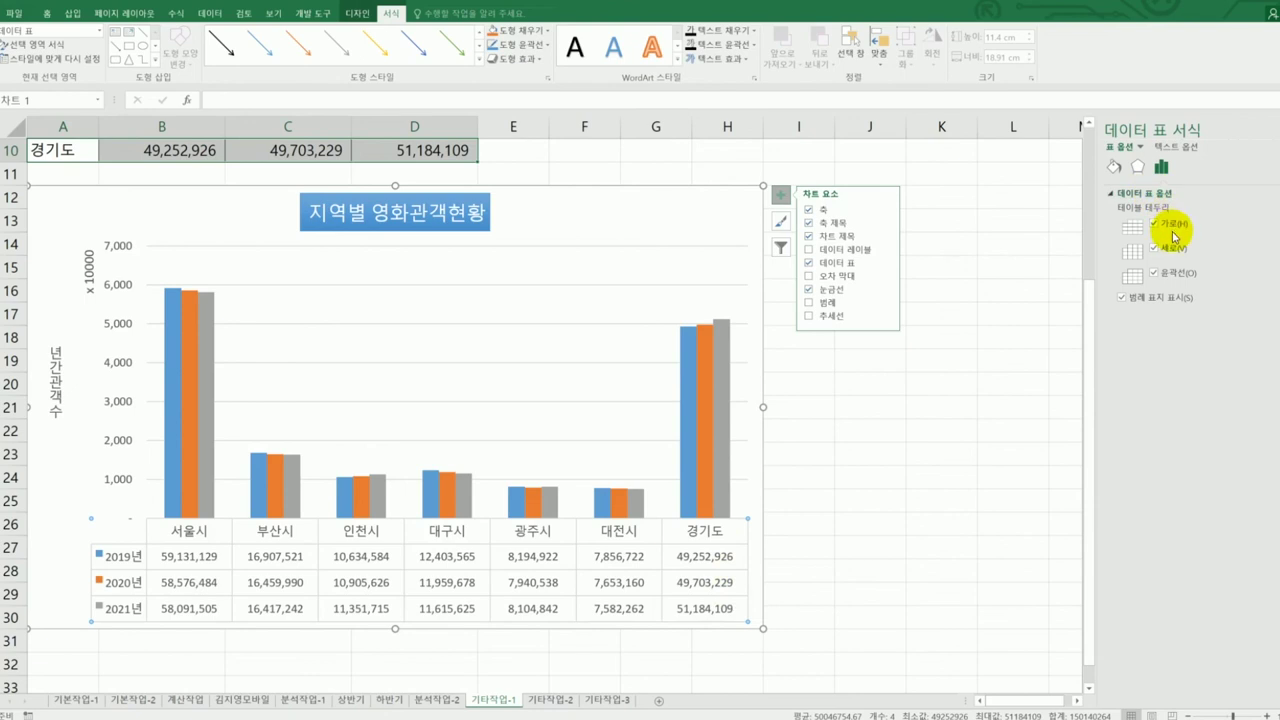
left_click(1174, 232)
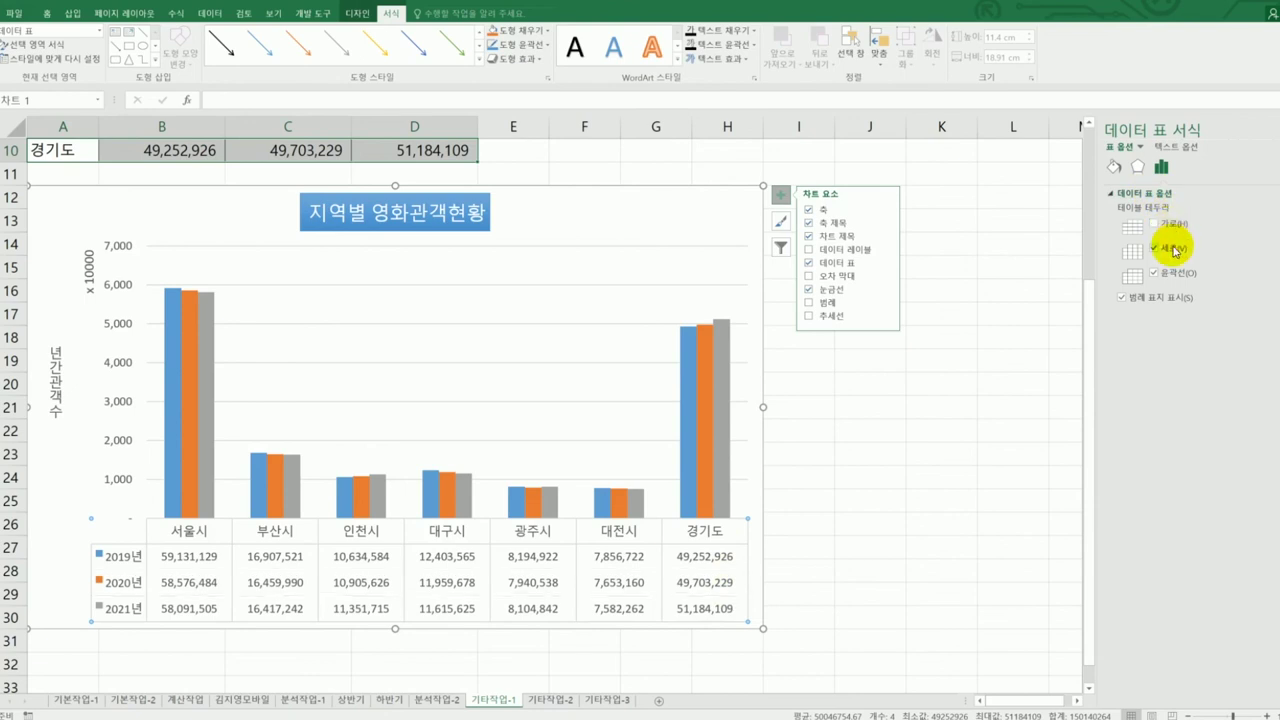
left_click(1175, 249)
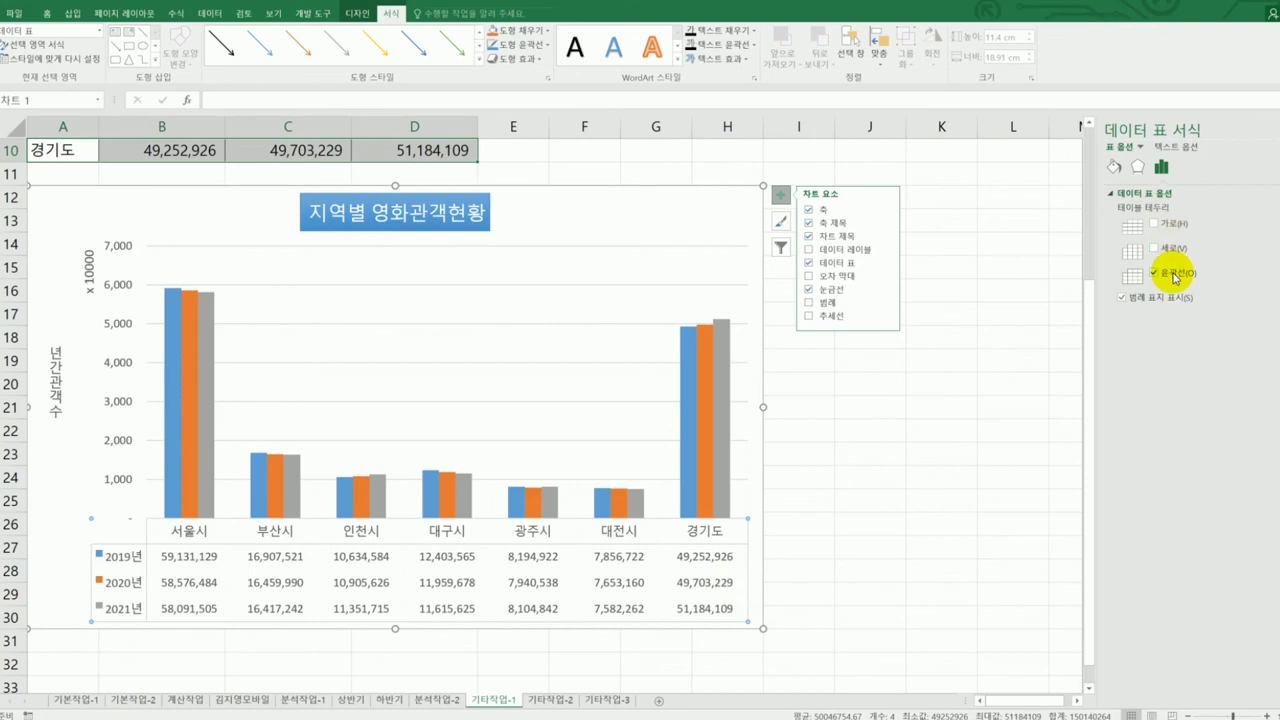
left_click(1174, 276)
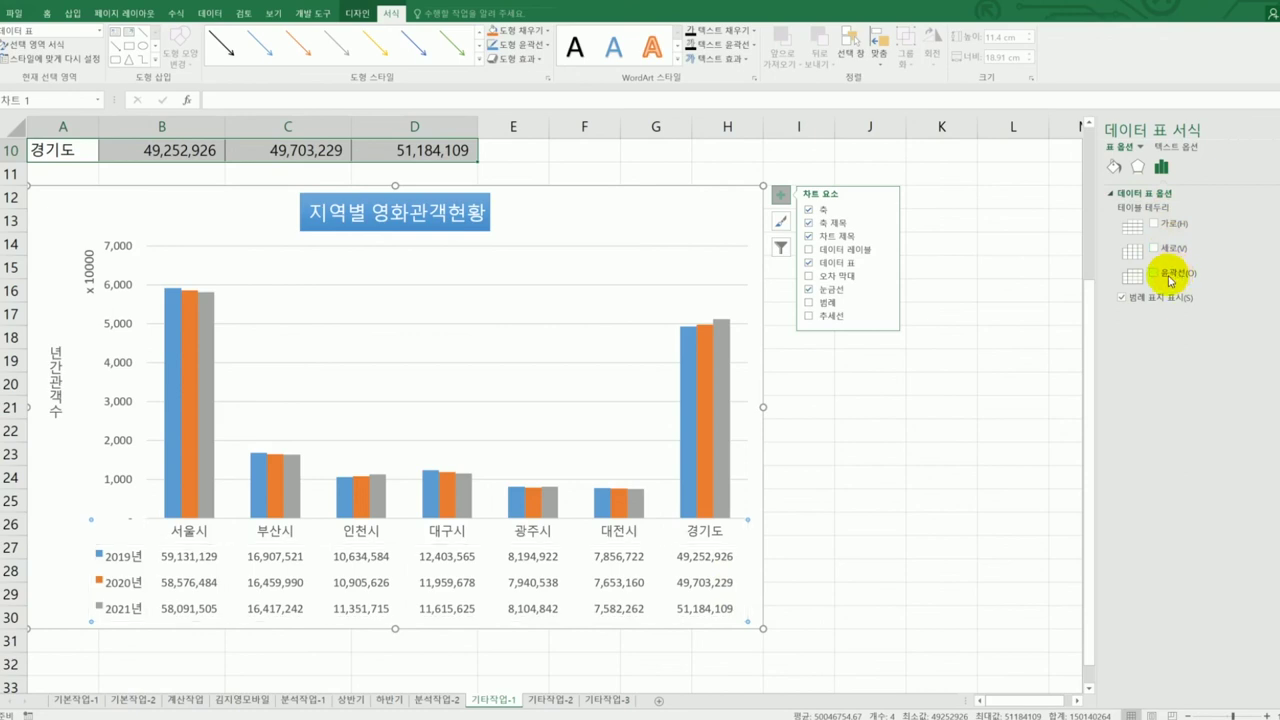
Give the chart area border rounded corners (둥근 모서리)
left_click(751, 200)
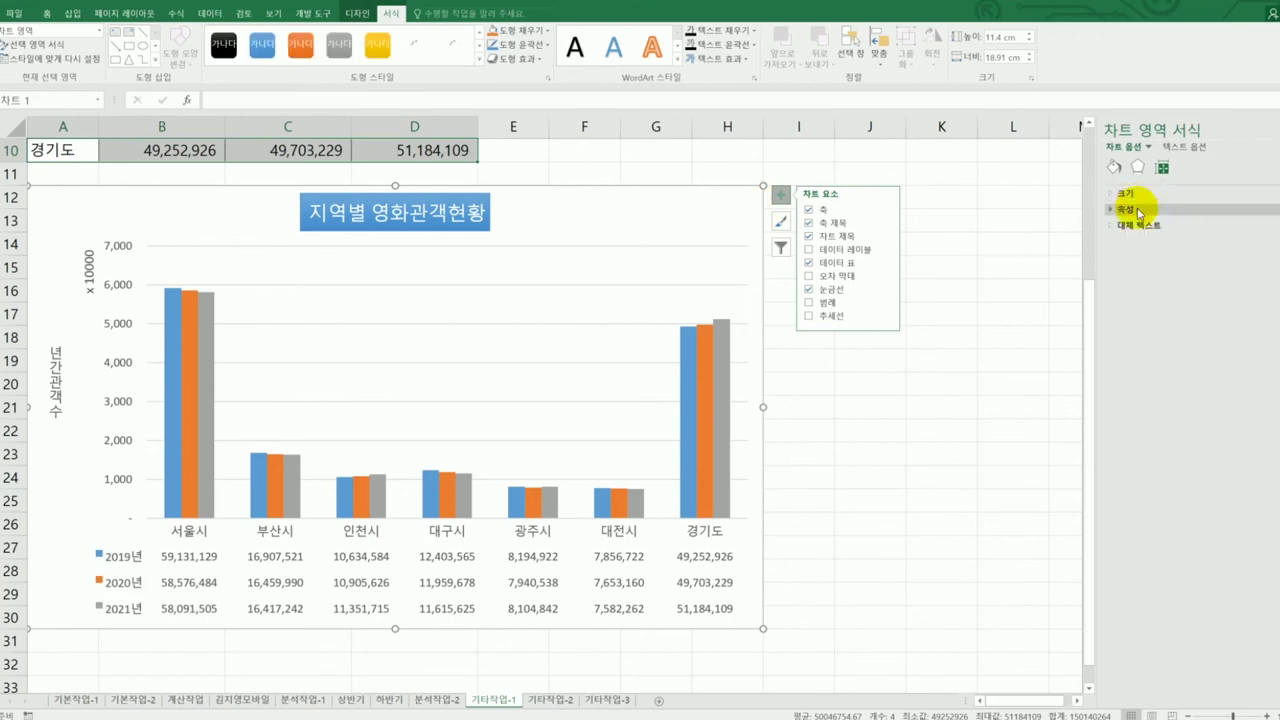
left_click(1114, 168)
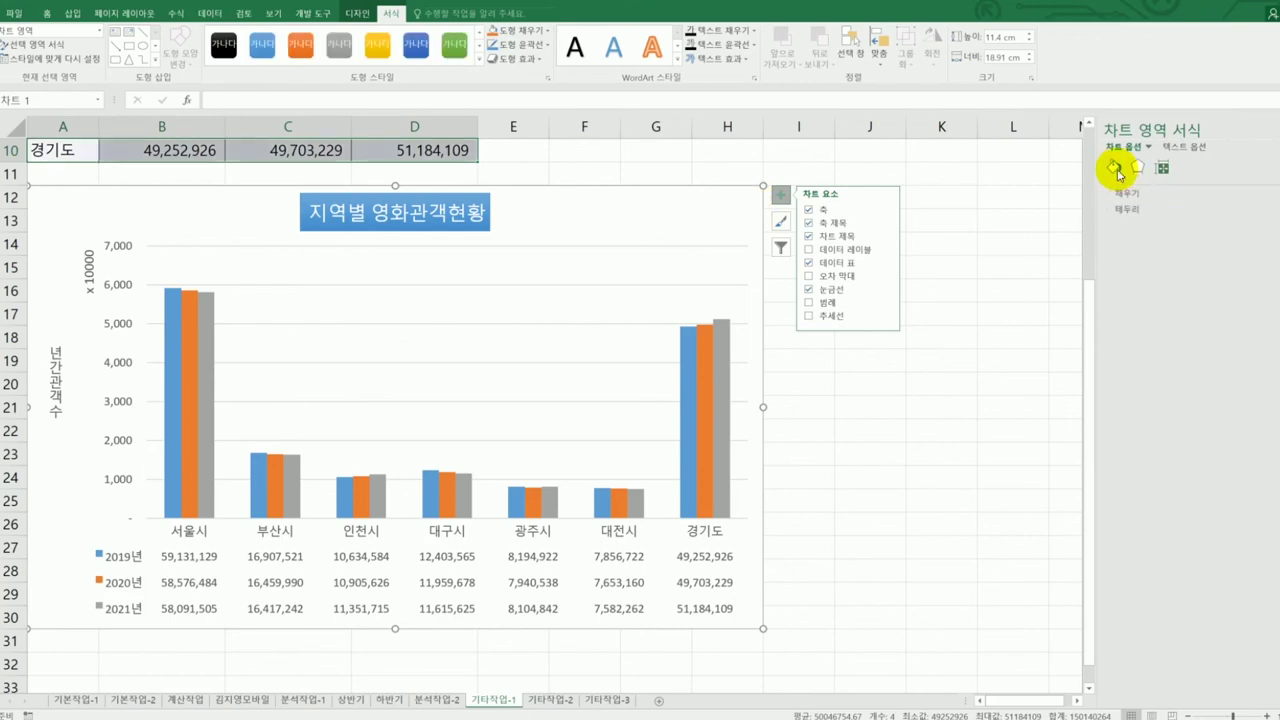
left_click(1125, 209)
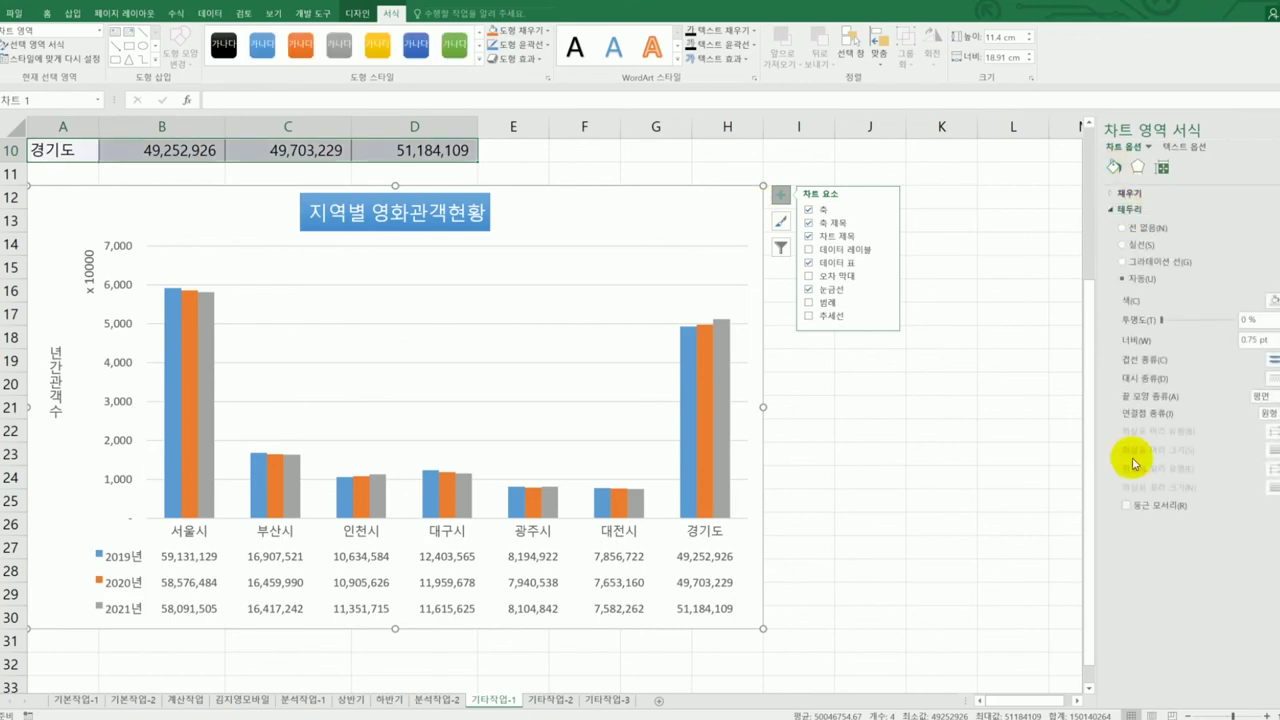
left_click(1153, 507)
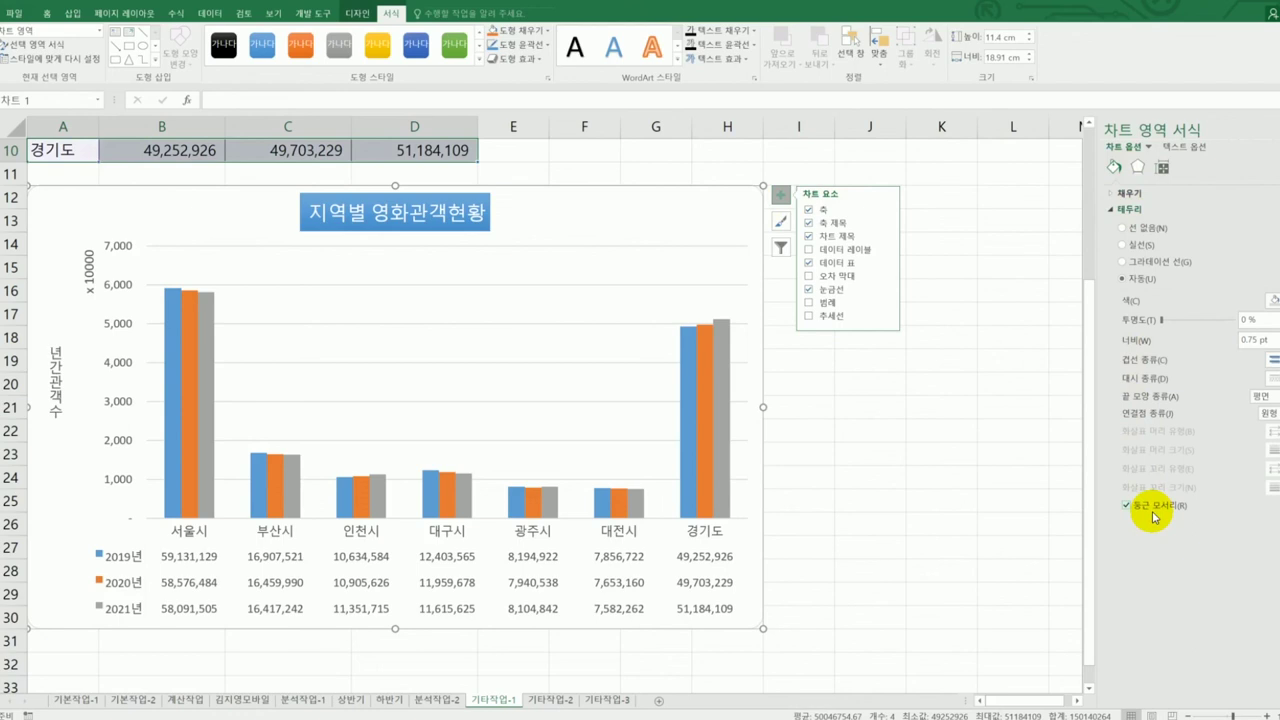
left_click(1138, 168)
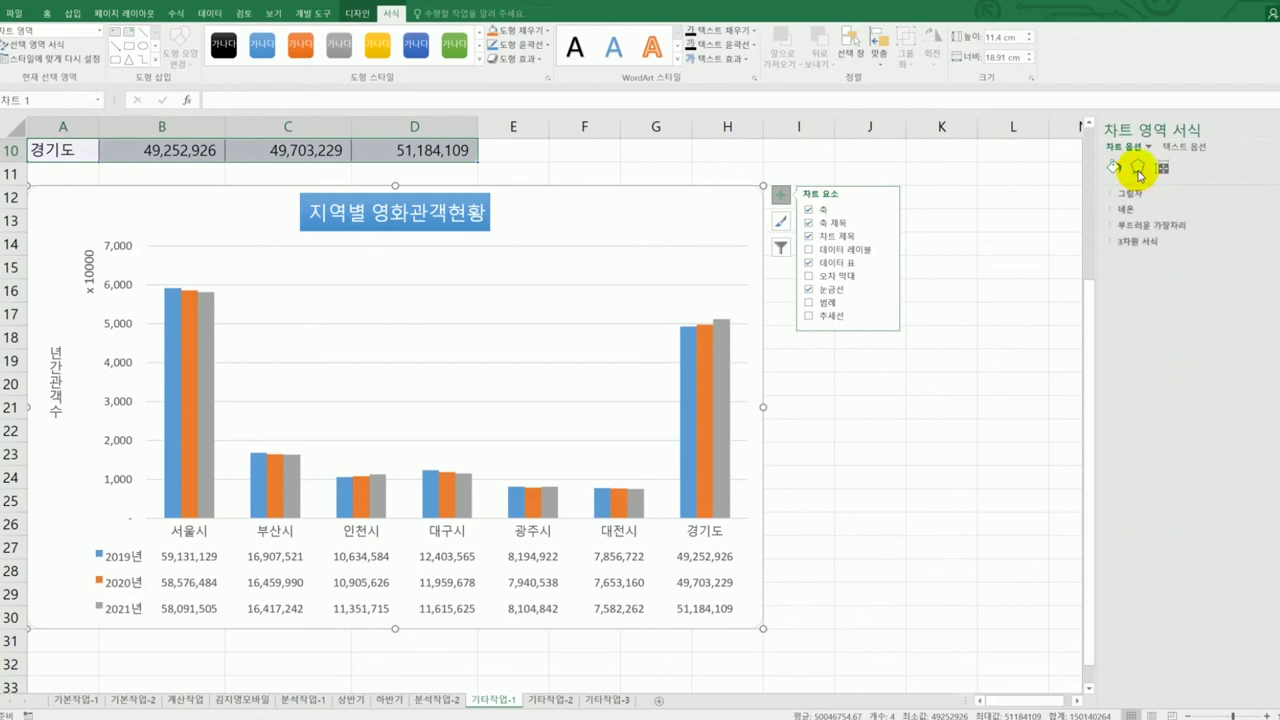
left_click(1142, 193)
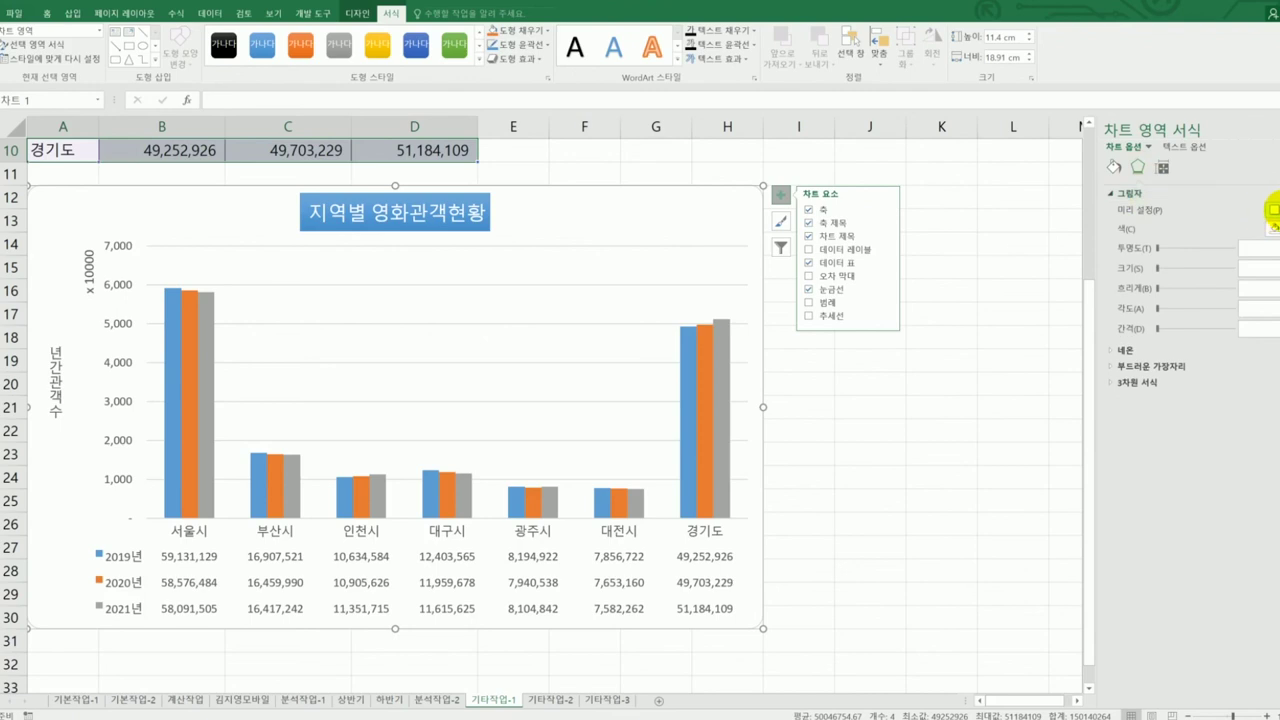
left_click(1273, 209)
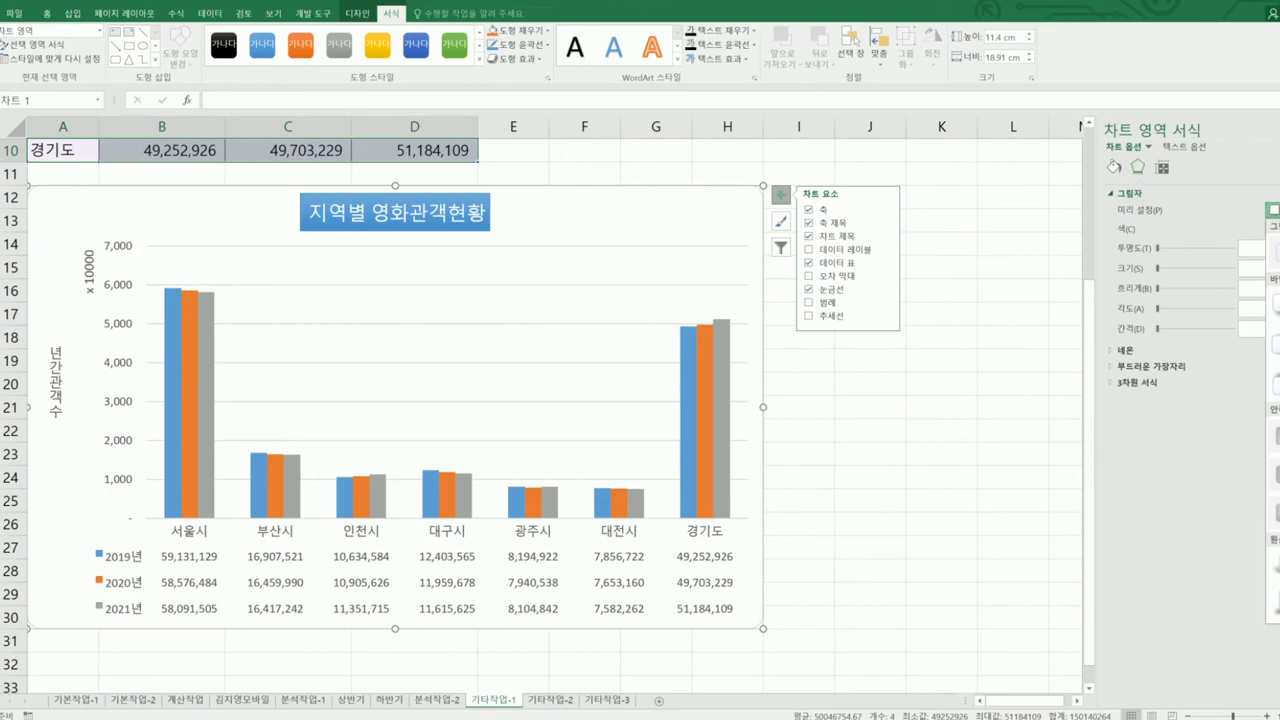
left_click(981, 501)
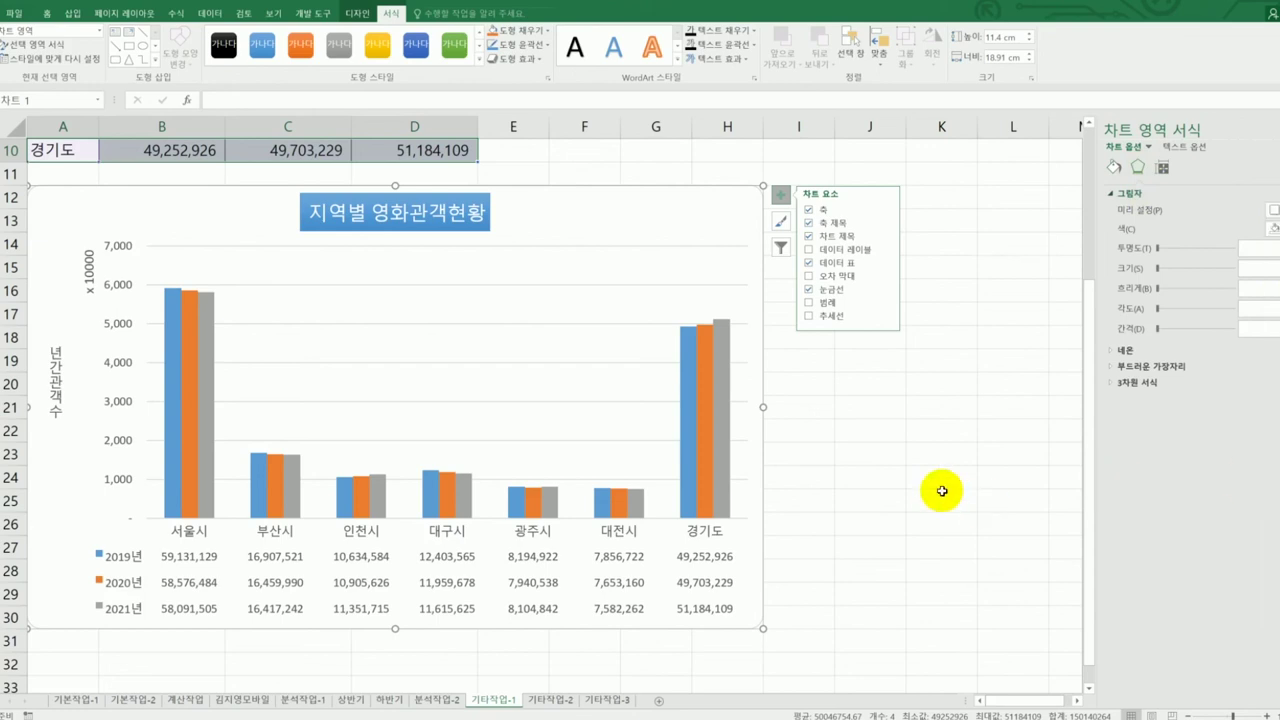
left_click(872, 475)
Apply the centred inner shadow preset to the chart area and deselect the chart
left_click(737, 210)
left_click(1120, 166)
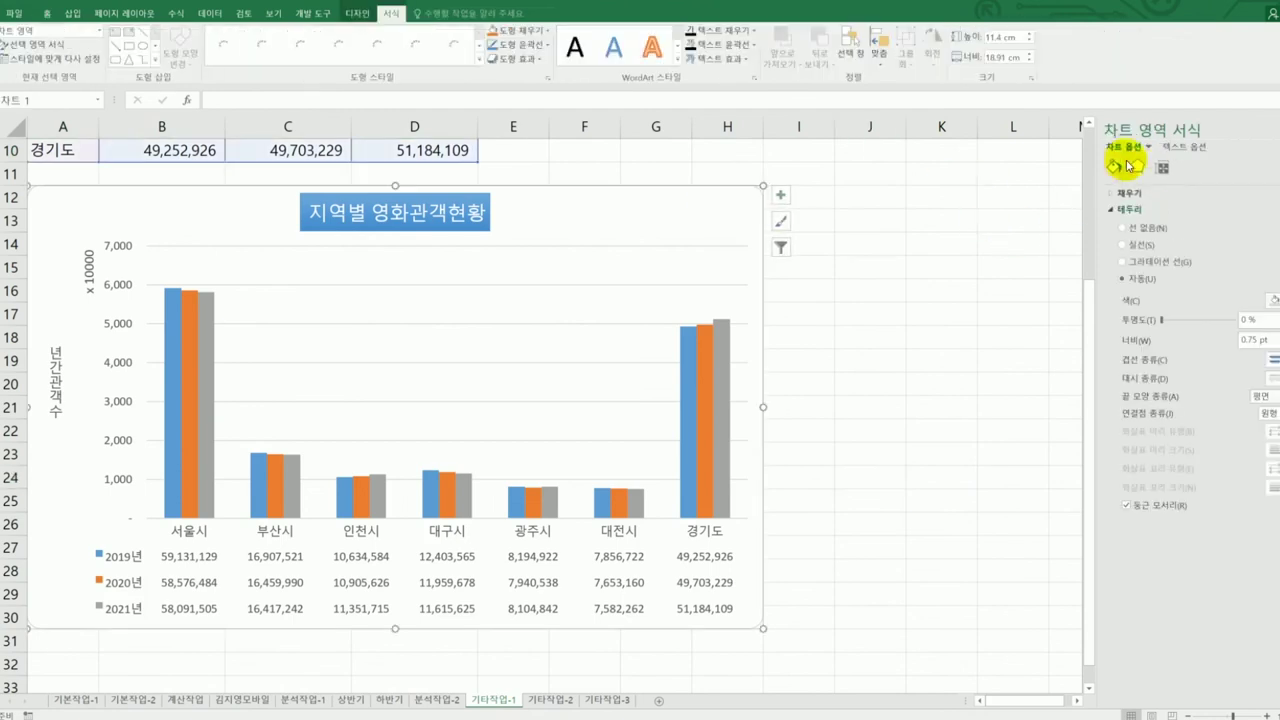
left_click(1137, 166)
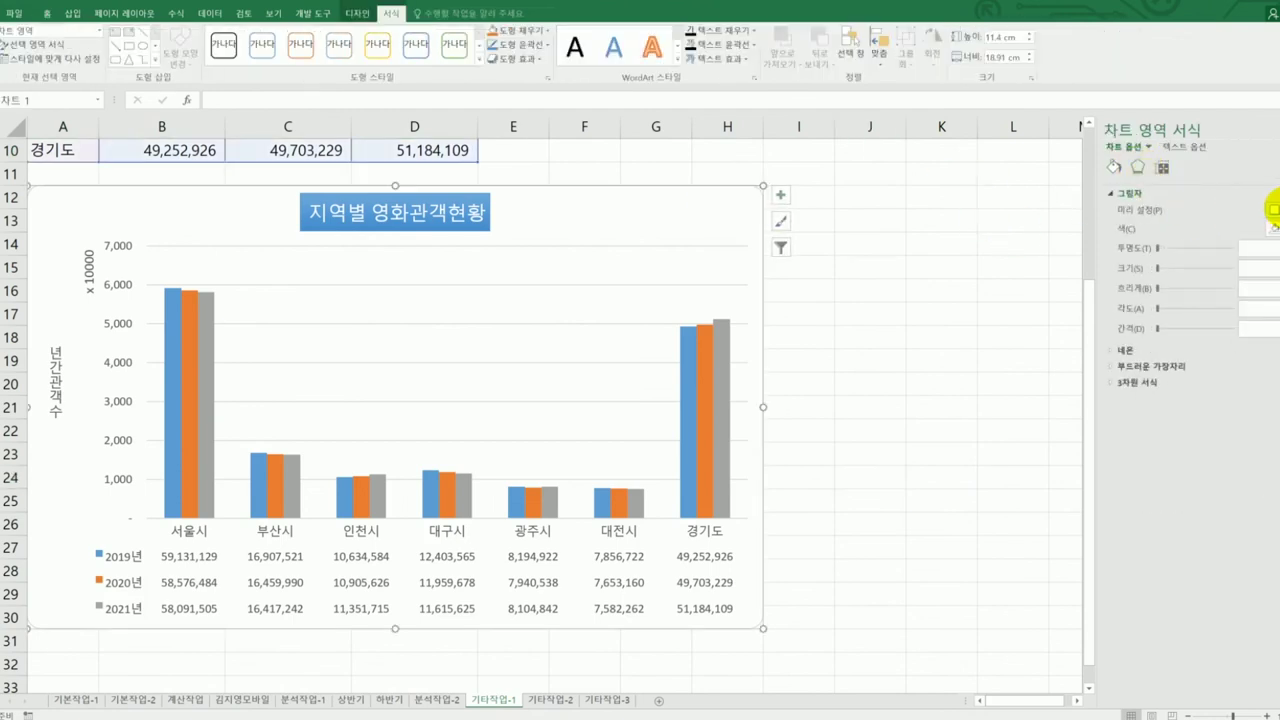
left_click(1273, 209)
left_click(1272, 306)
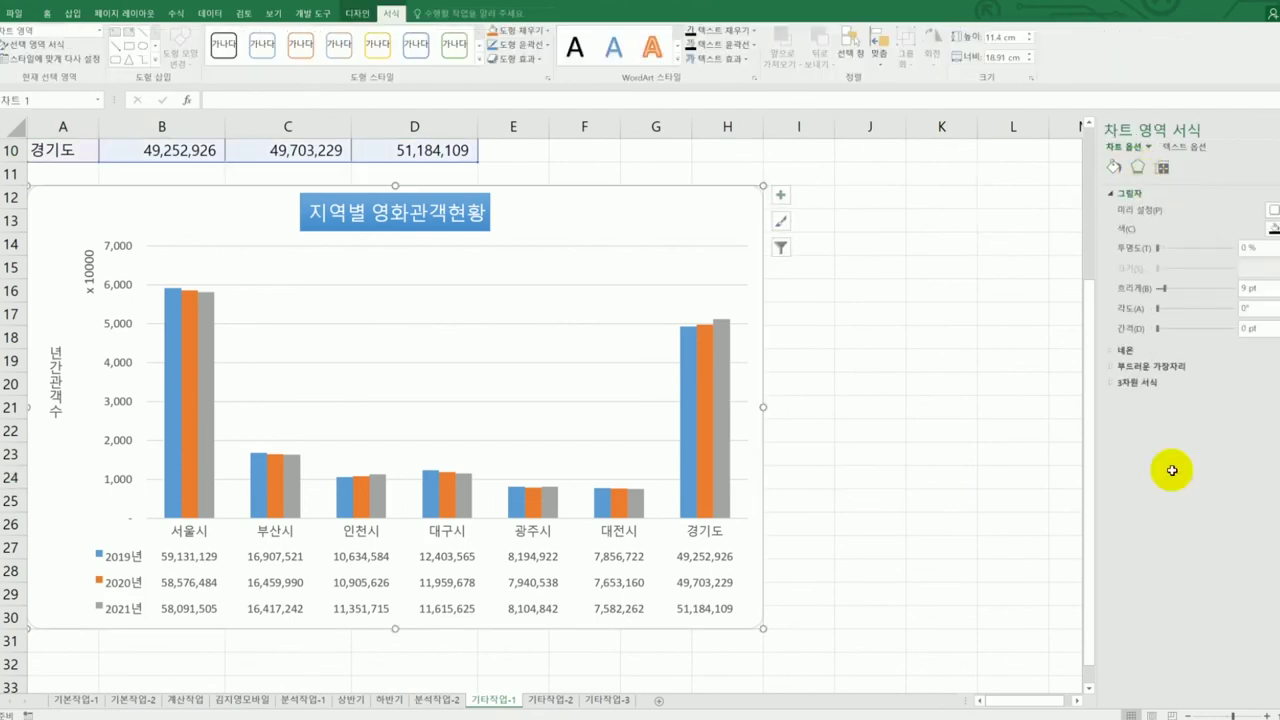
left_click(886, 473)
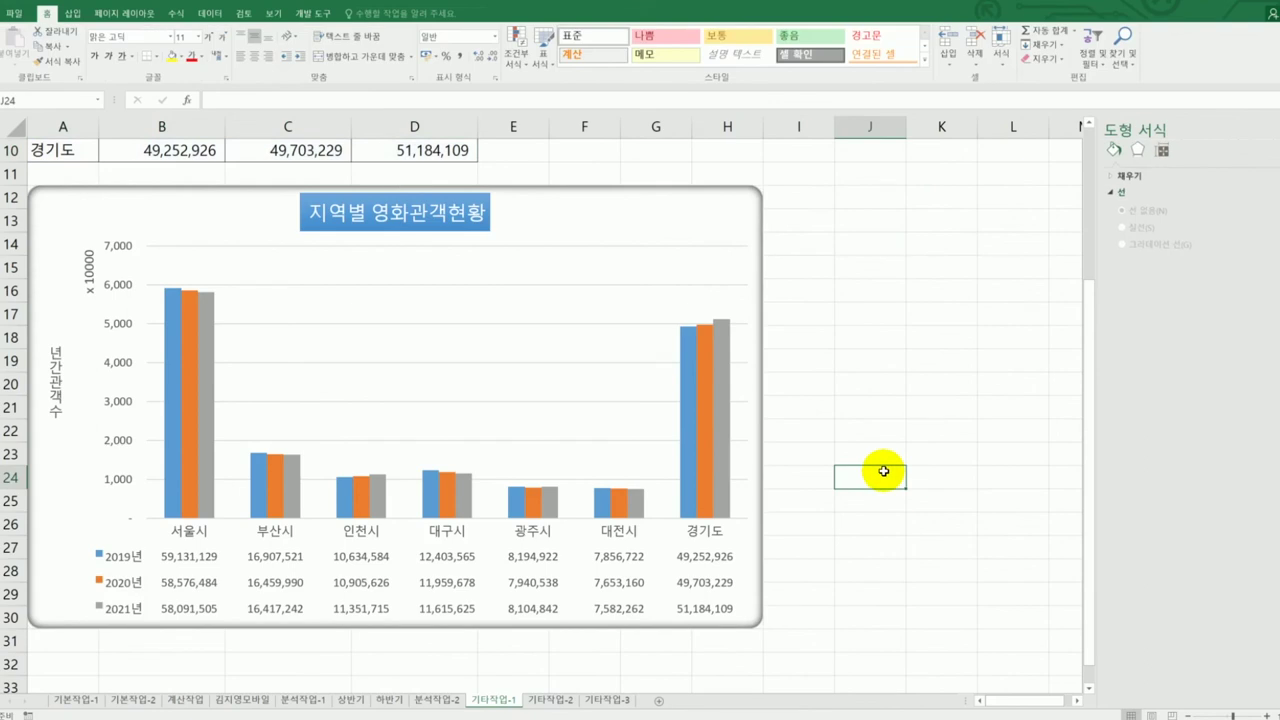
On the 기타작업-2 sheet, draw a form control button aligned to cells F2:G3
left_click(556, 699)
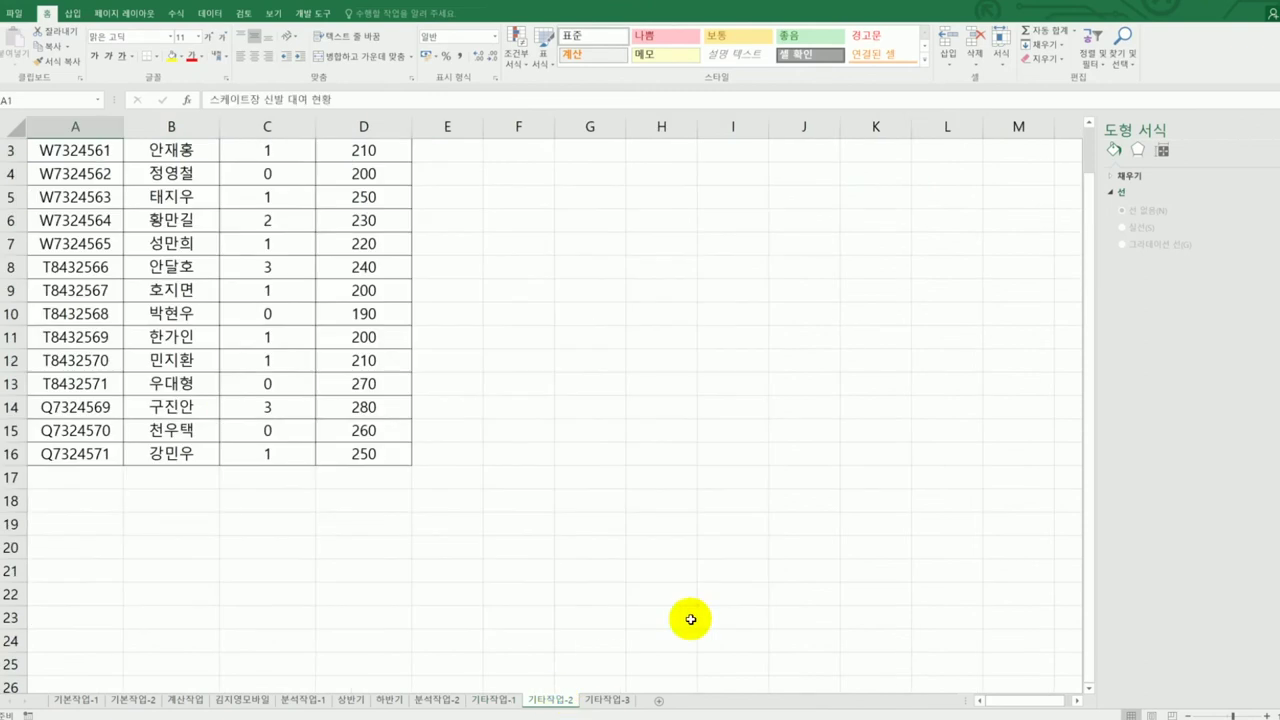
left_click(755, 572)
scroll(761, 578, "up", 1)
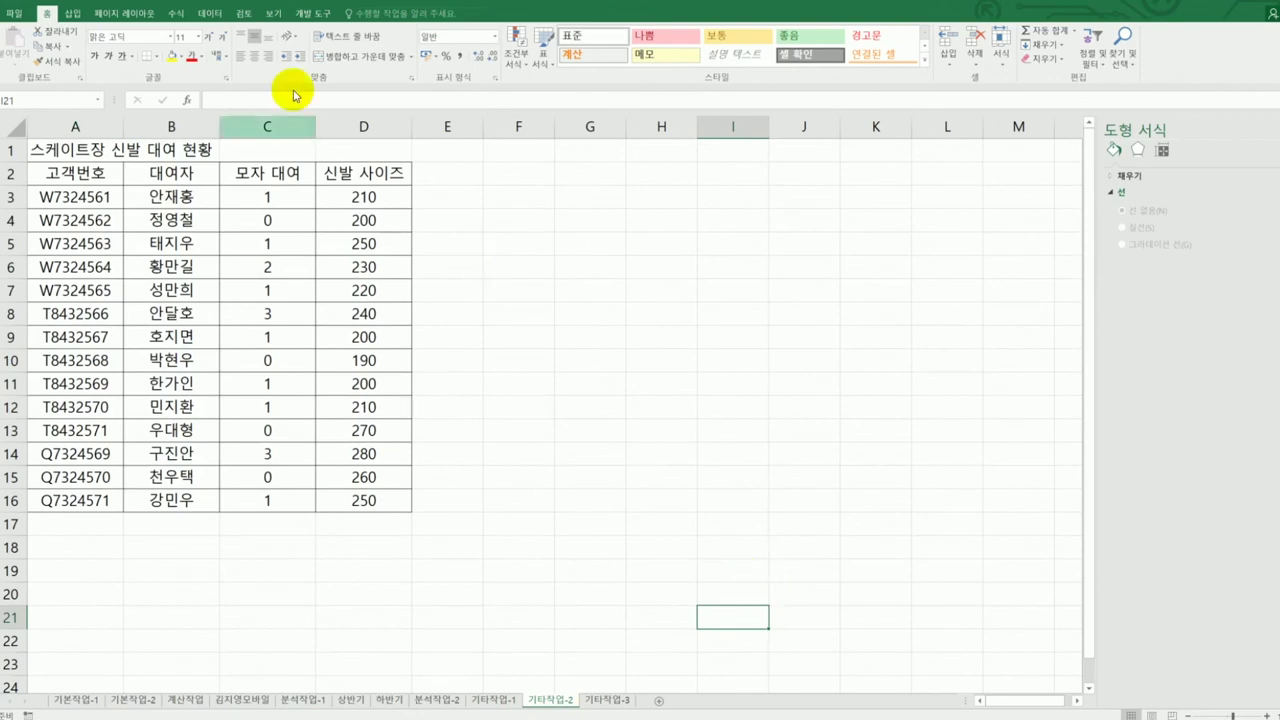
left_click(314, 14)
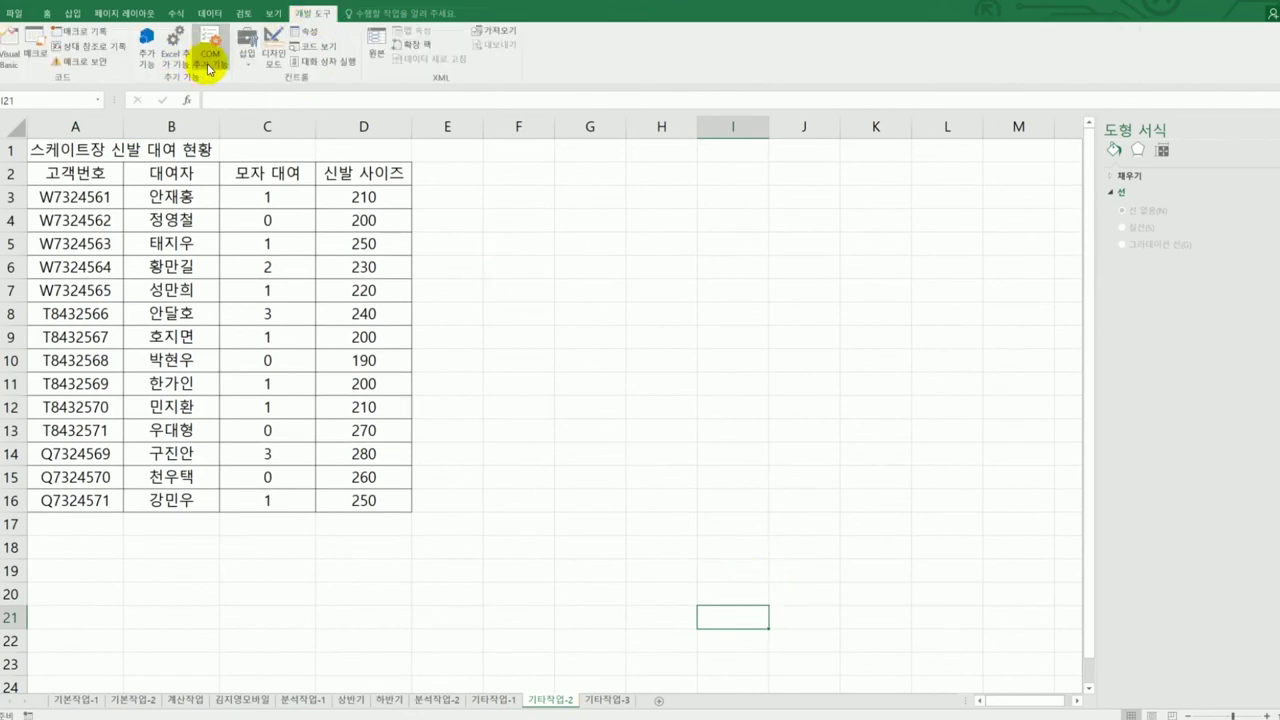
left_click(246, 60)
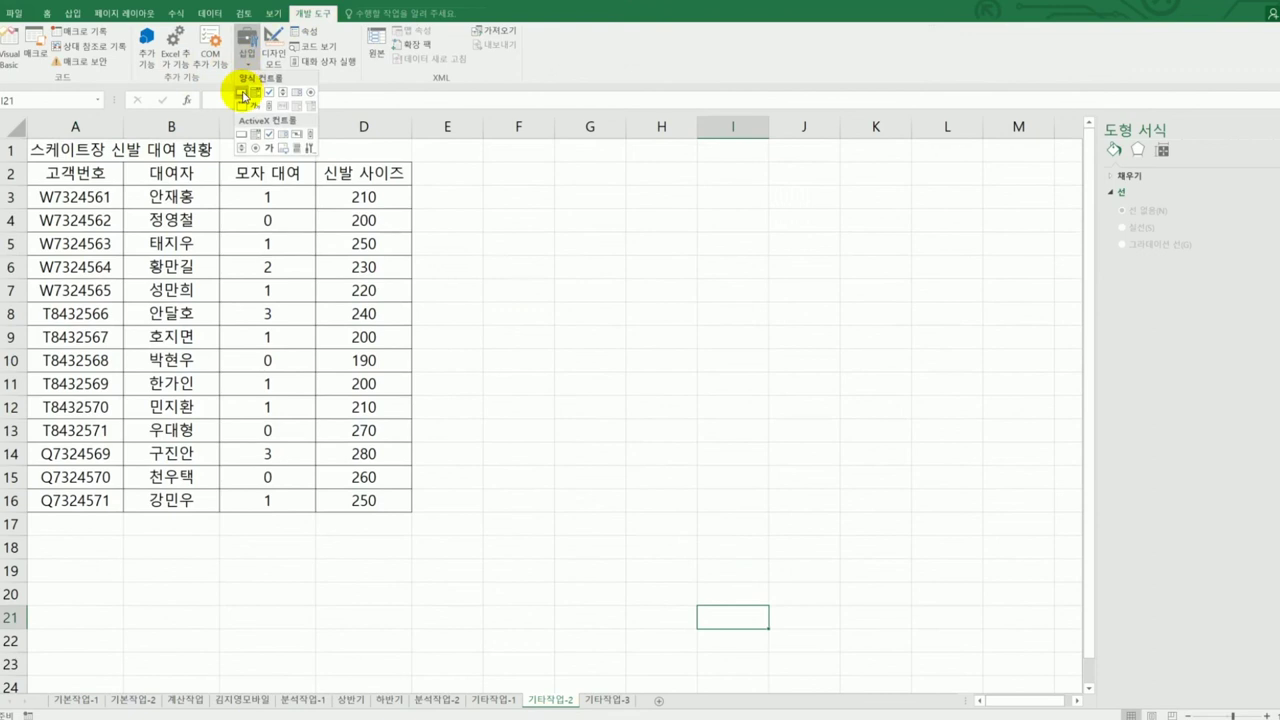
left_click(242, 93)
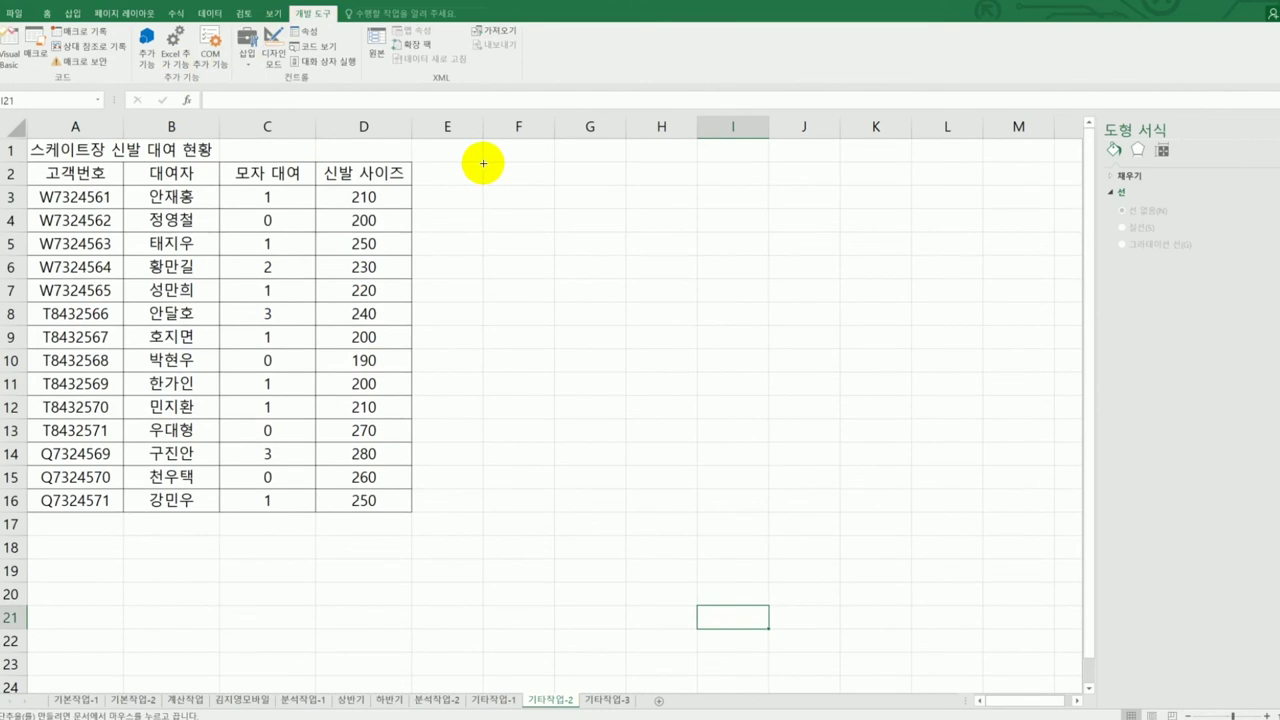
key("alt")
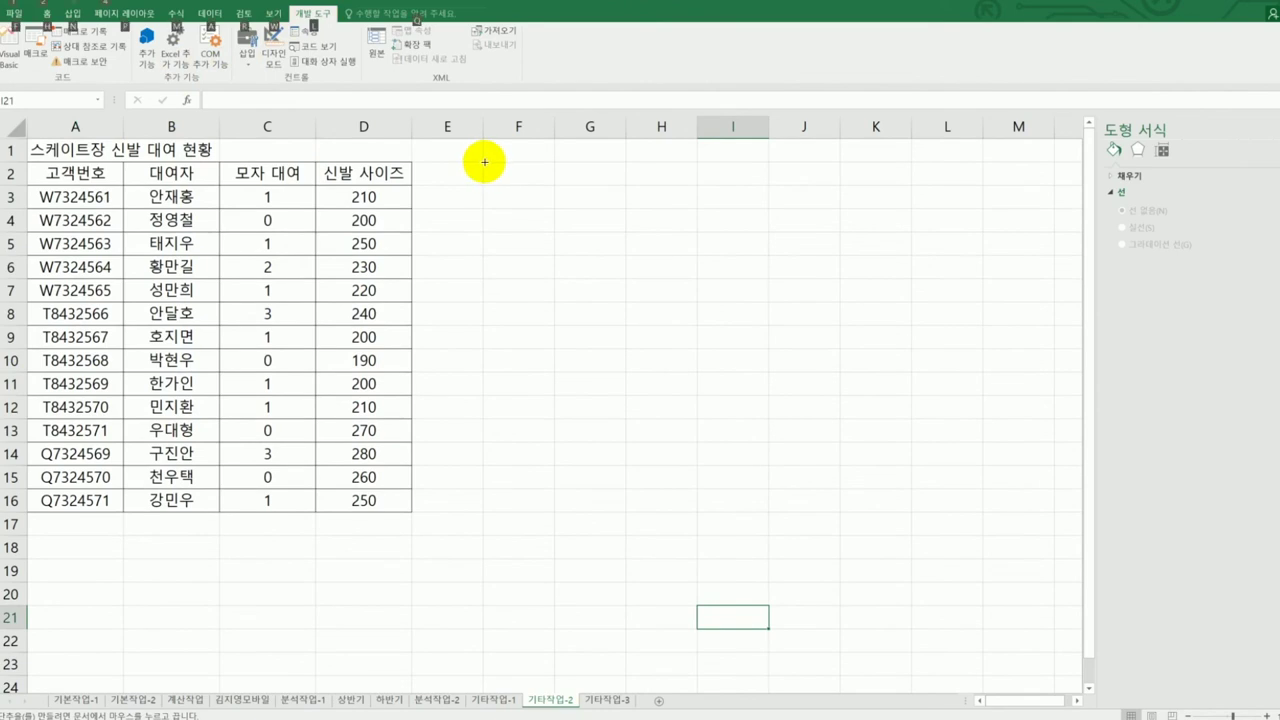
left_click_drag(483, 161, 600, 206)
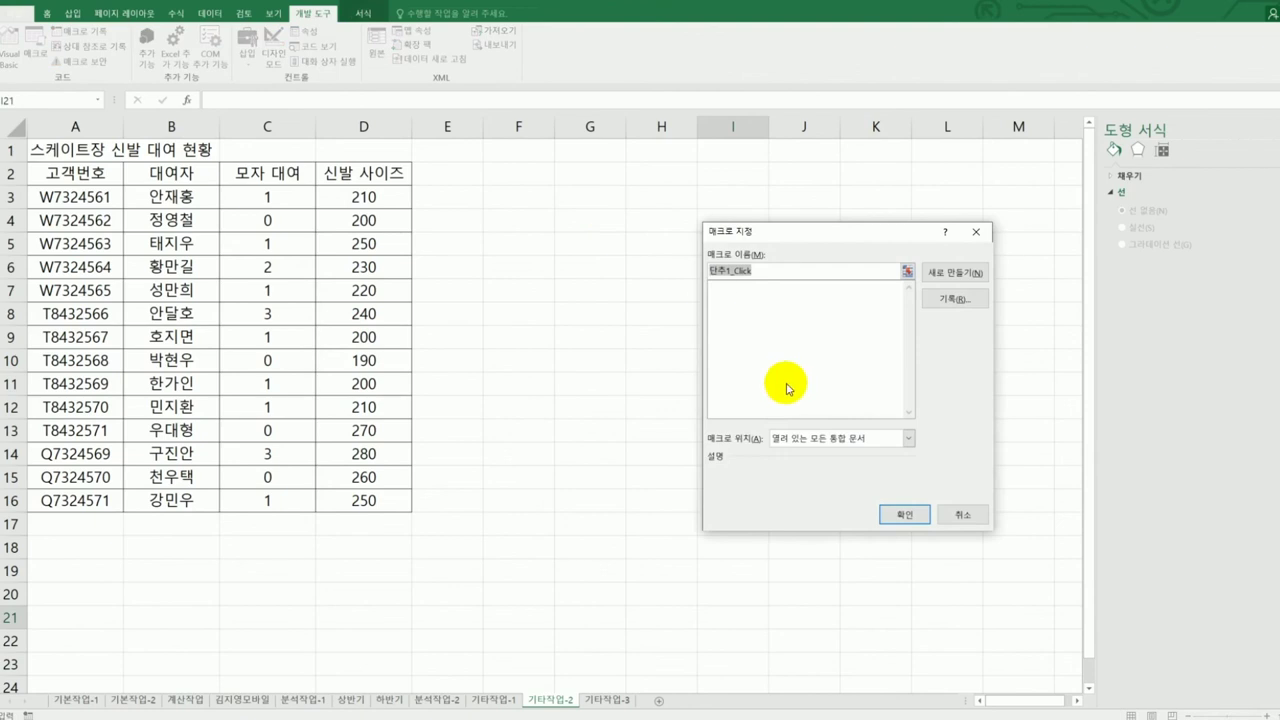
Name the button's macro 신발사이즈 and start recording it in the current workbook
type("시")
type("신발사이즈")
left_click(946, 301)
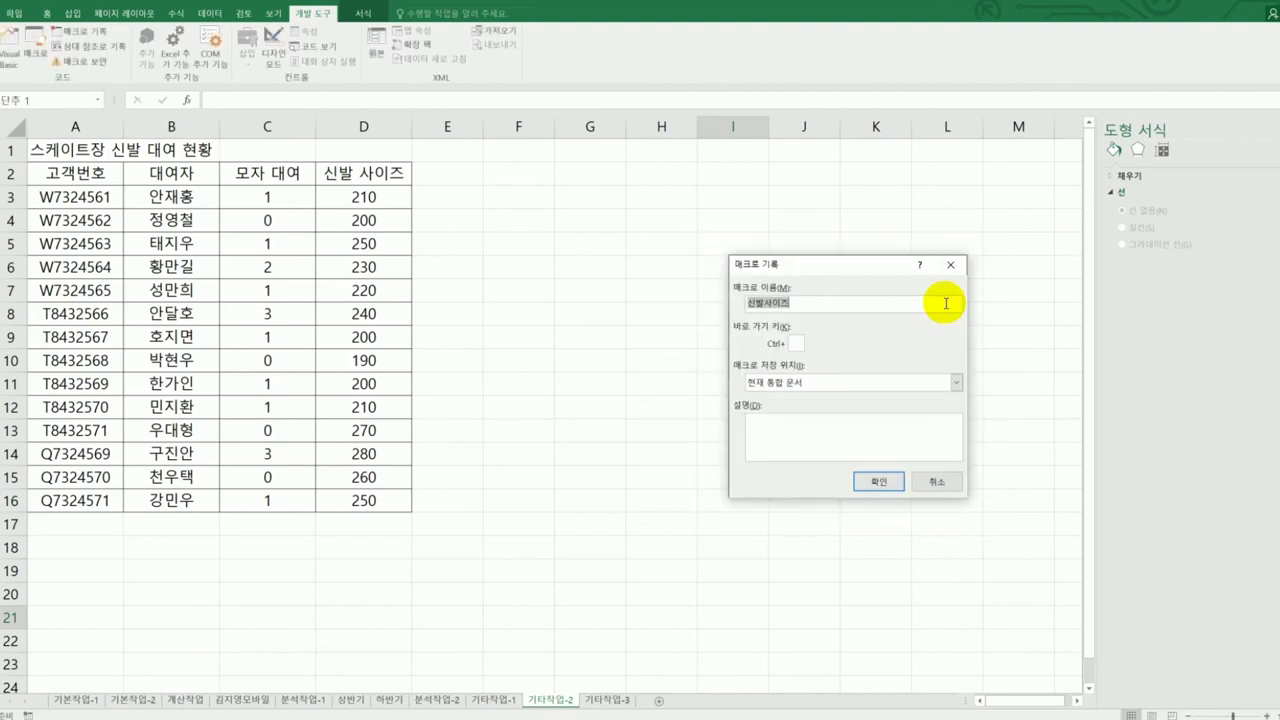
left_click(874, 482)
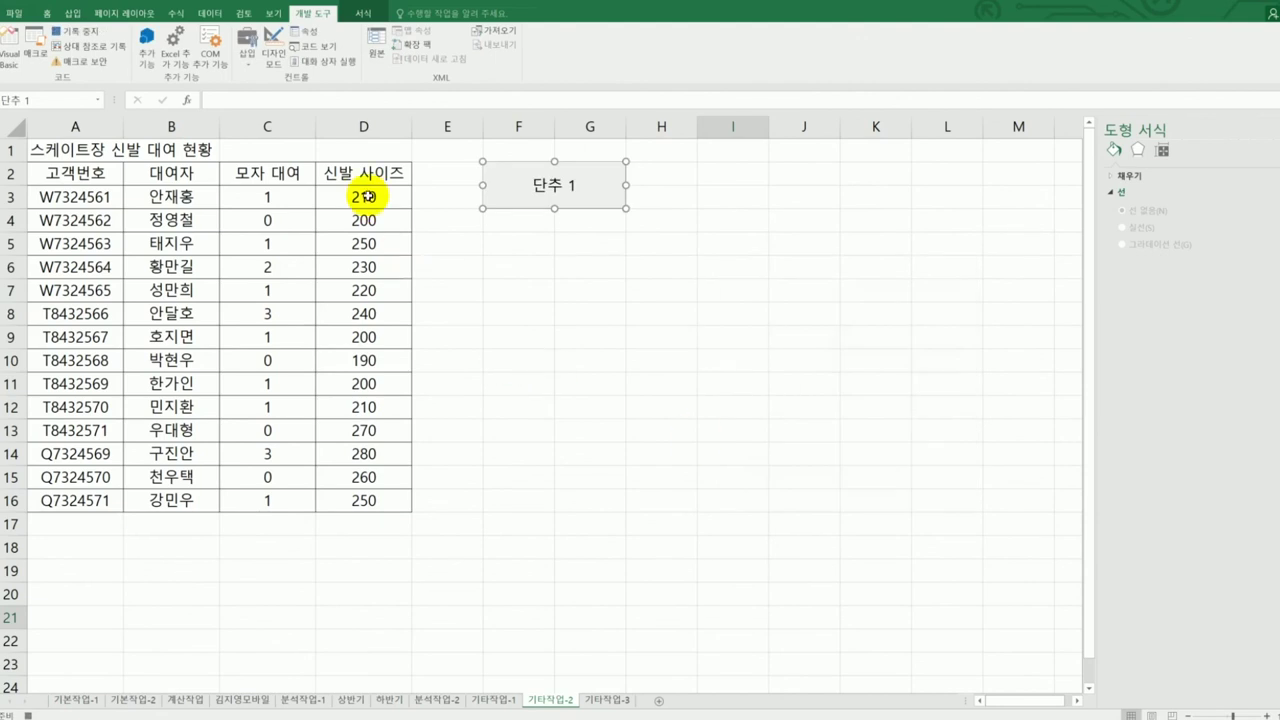
For the shoe sizes in D3:D16, start a custom number format with the section [빨강][>=250]"BIG"* 0;
left_click_drag(366, 197, 369, 488)
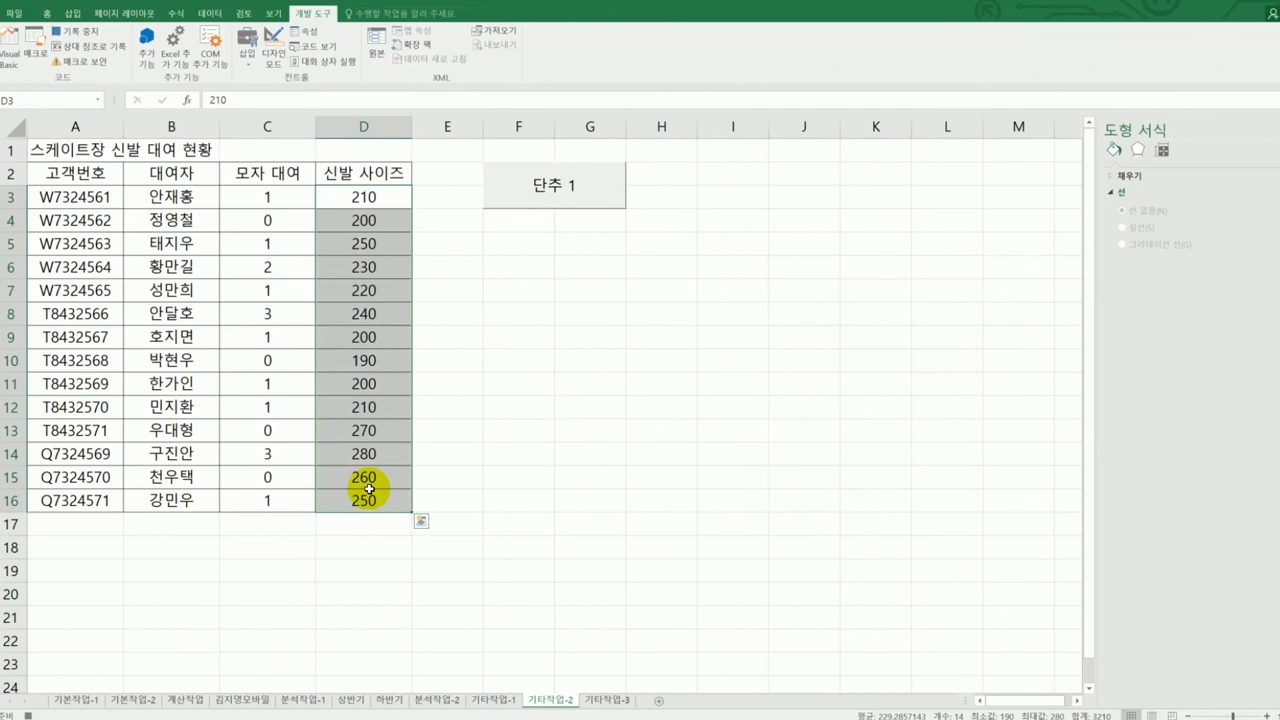
right_click(395, 243)
left_click(480, 474)
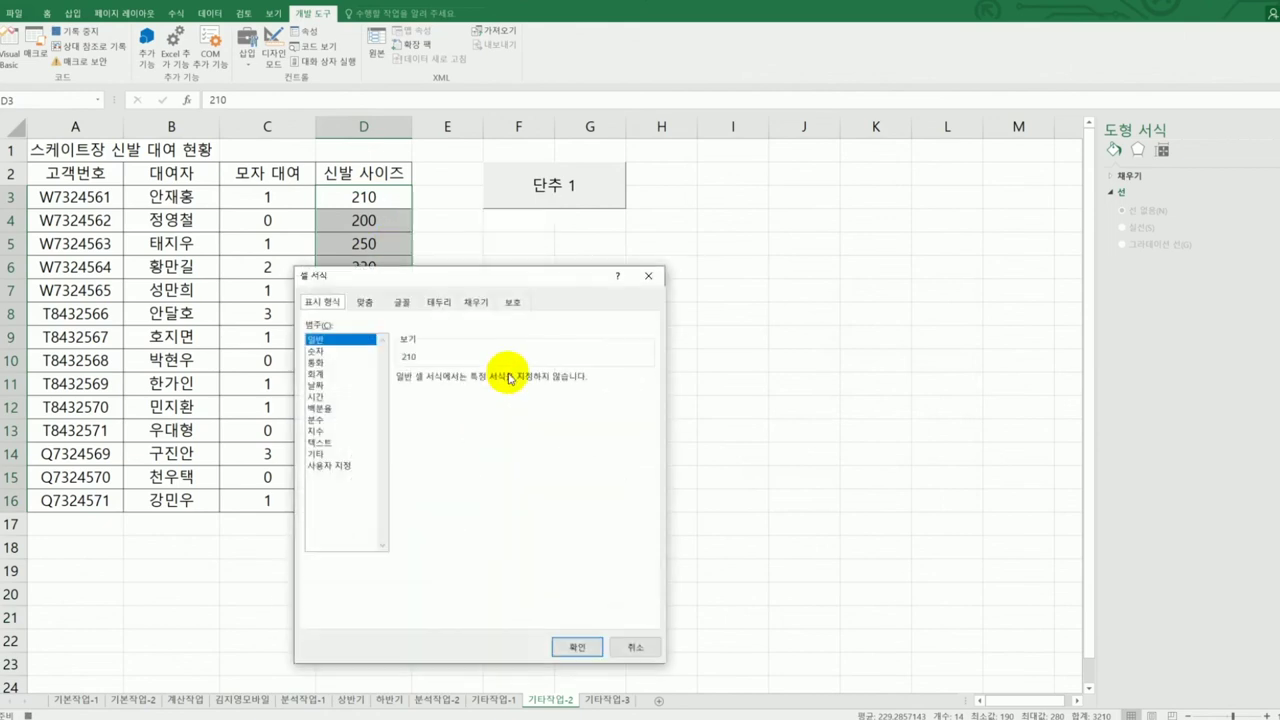
left_click_drag(494, 280, 830, 241)
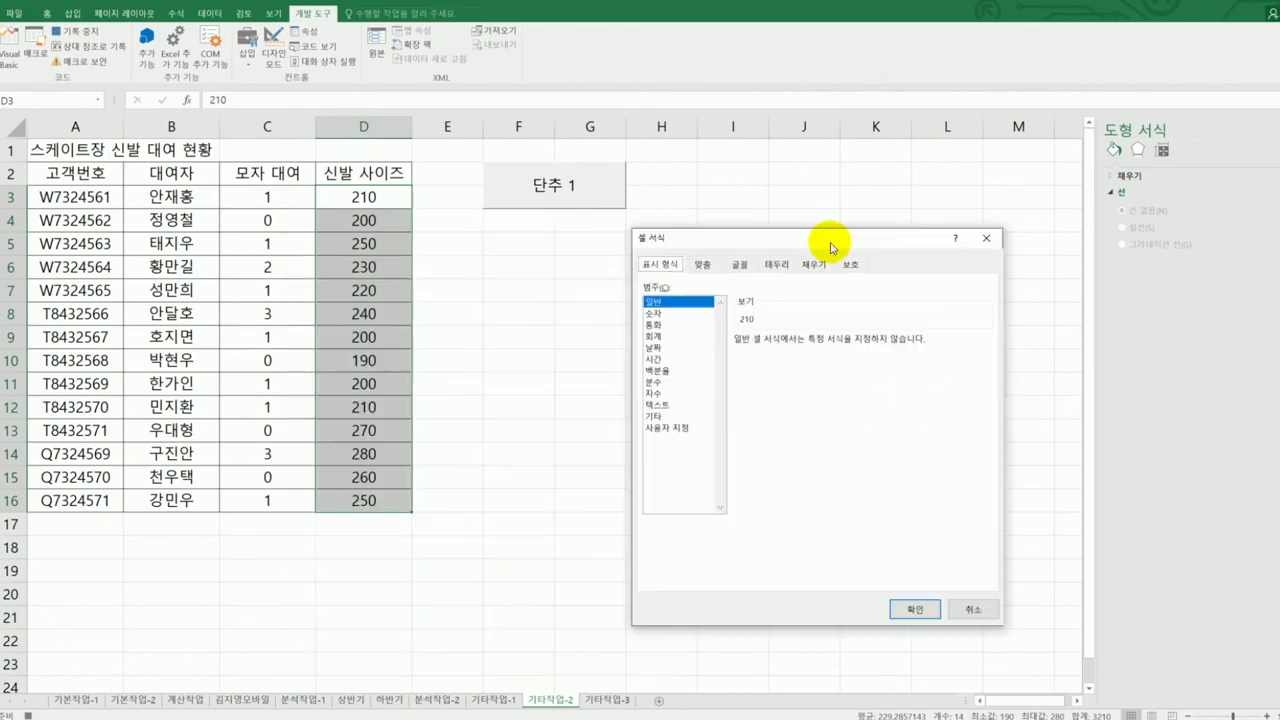
left_click(697, 428)
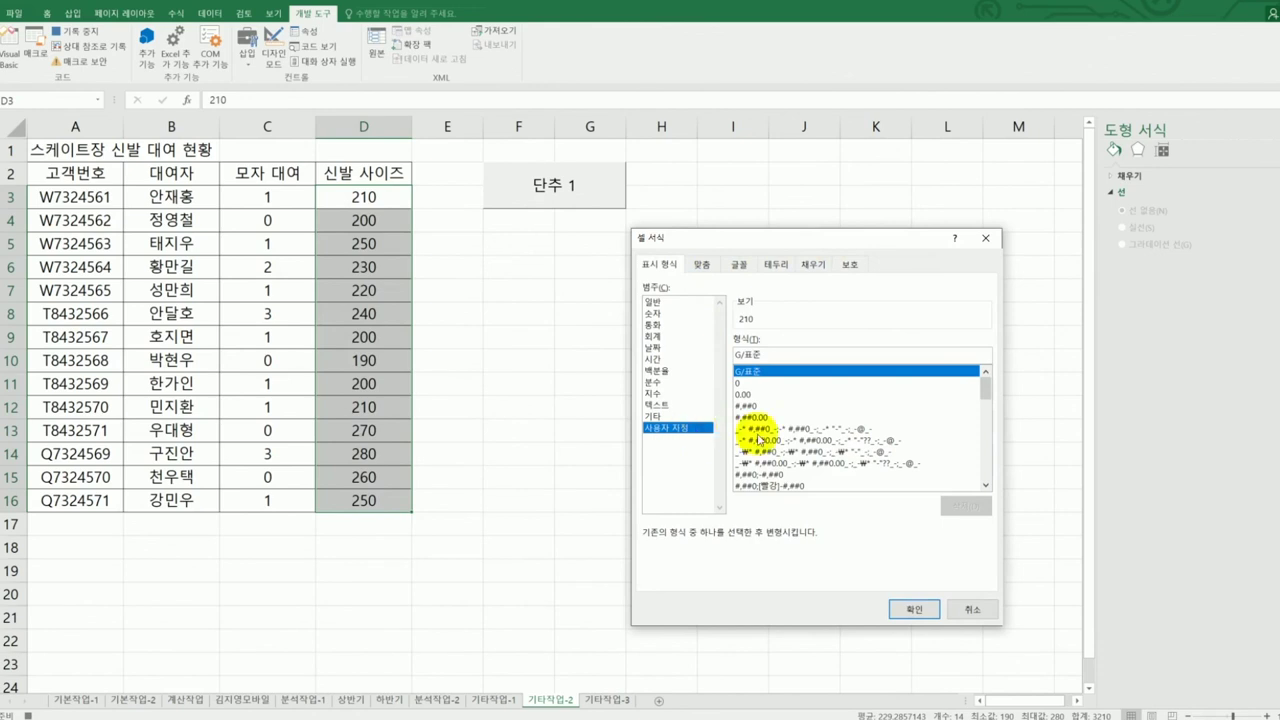
left_click_drag(783, 354, 704, 352)
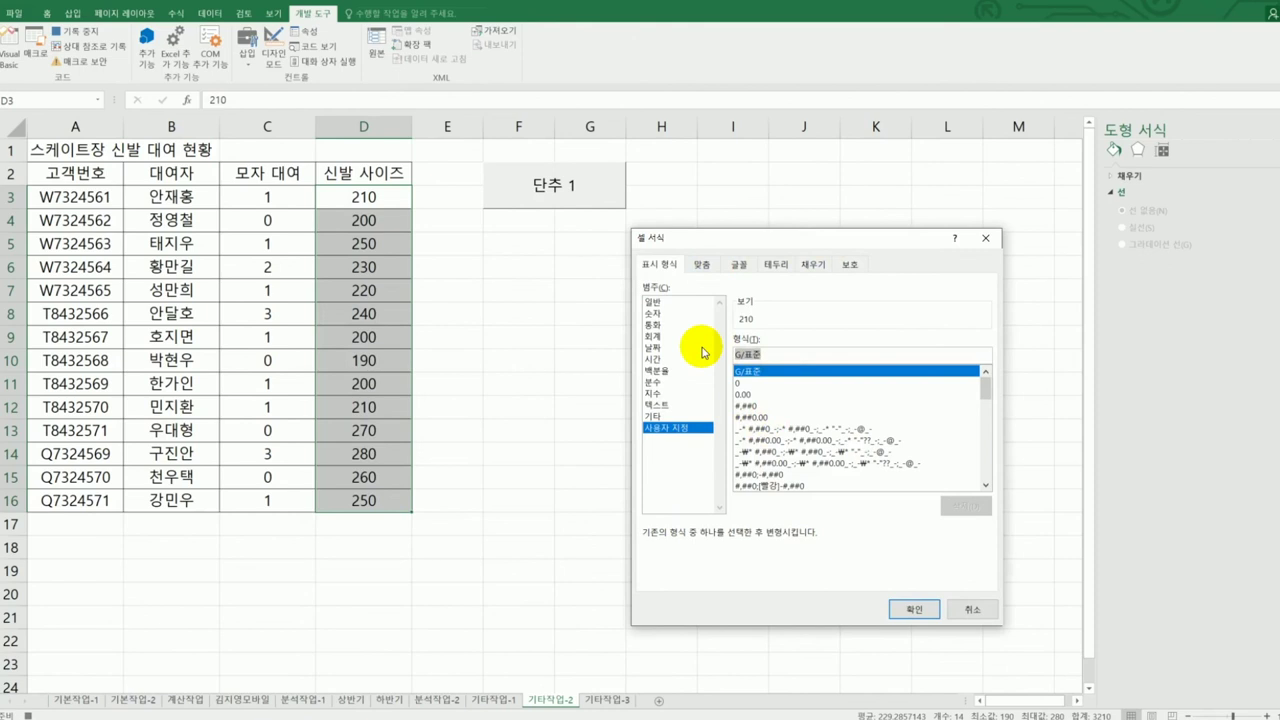
key("BackSpace")
type("[")
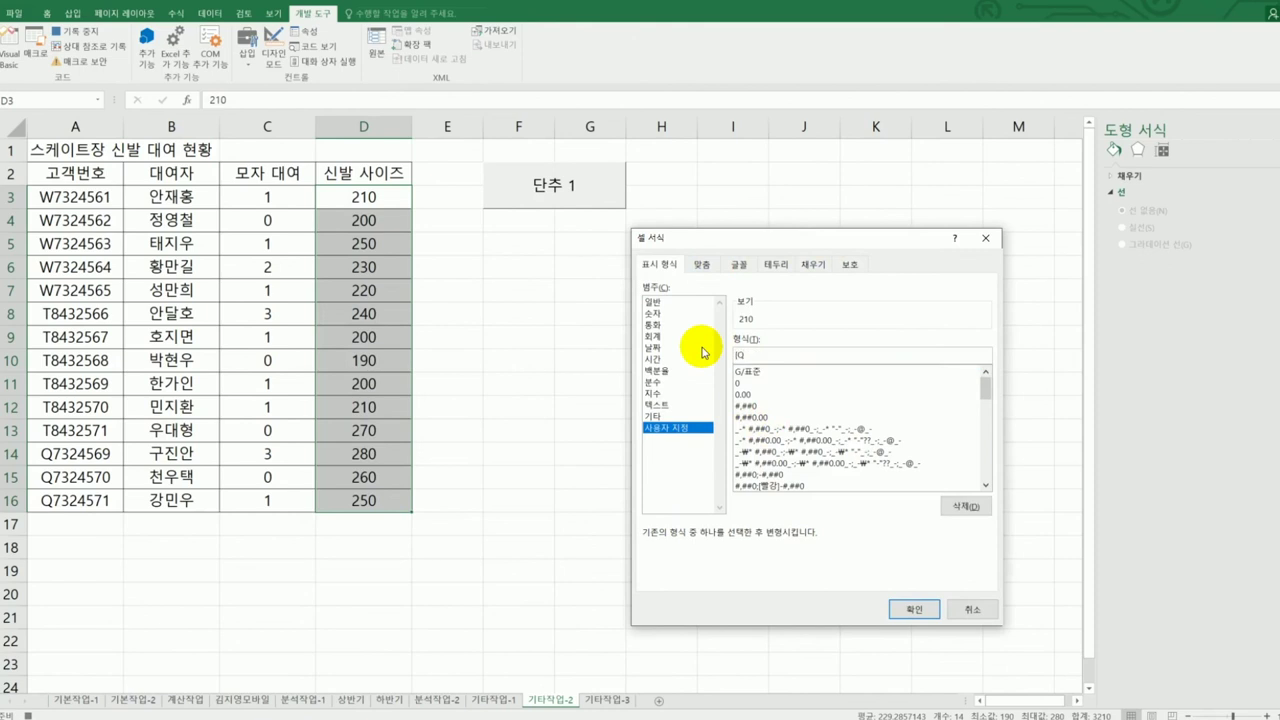
type("빨강][>=250]")
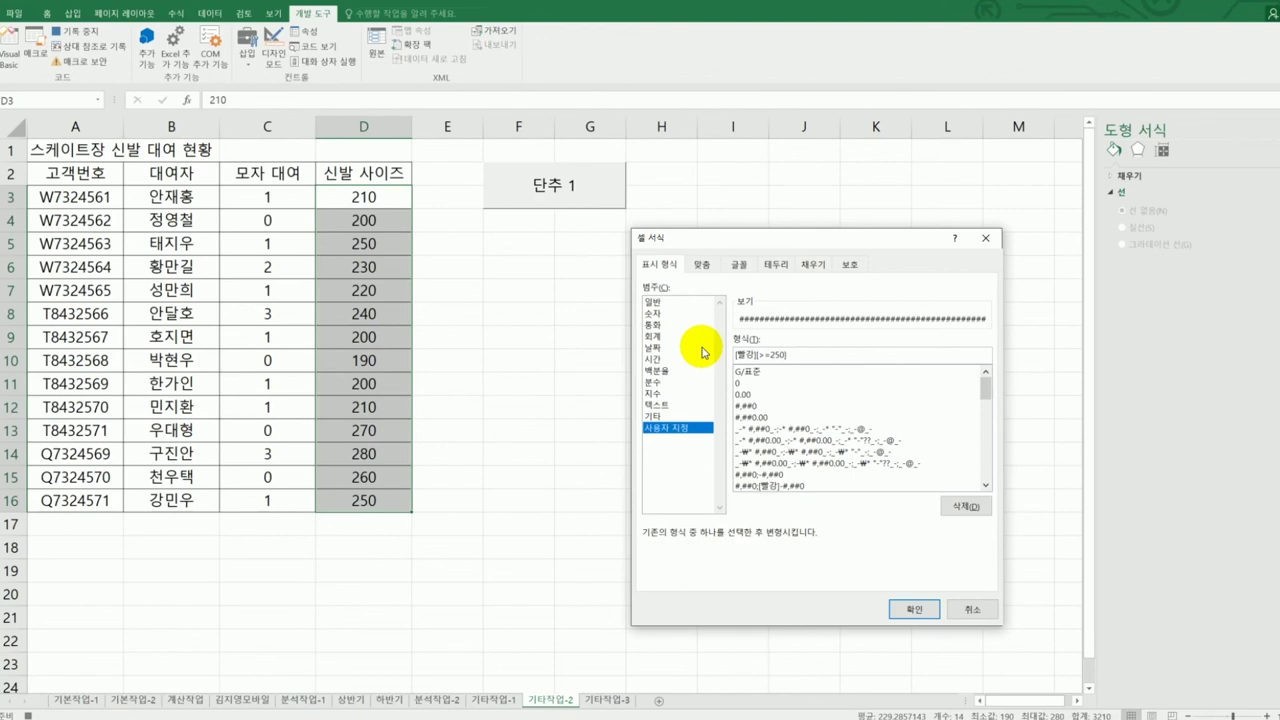
type("\"")
type("ㅁ")
type("IG")
type("\"")
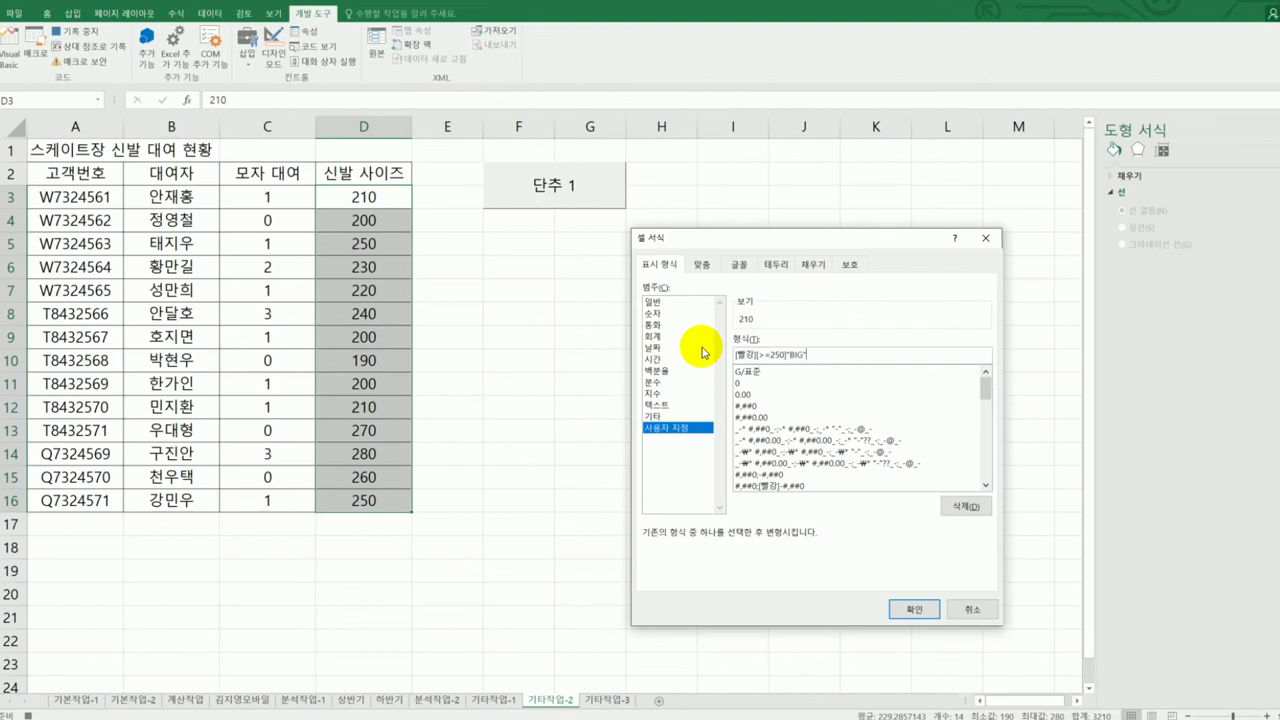
type(";")
type("0")
Add the second section [파랑][<=200]"SMALL"* 0 to the shoe sizes' custom number format
type("[파랑")
type("]")
type("[<=200")
type("]")
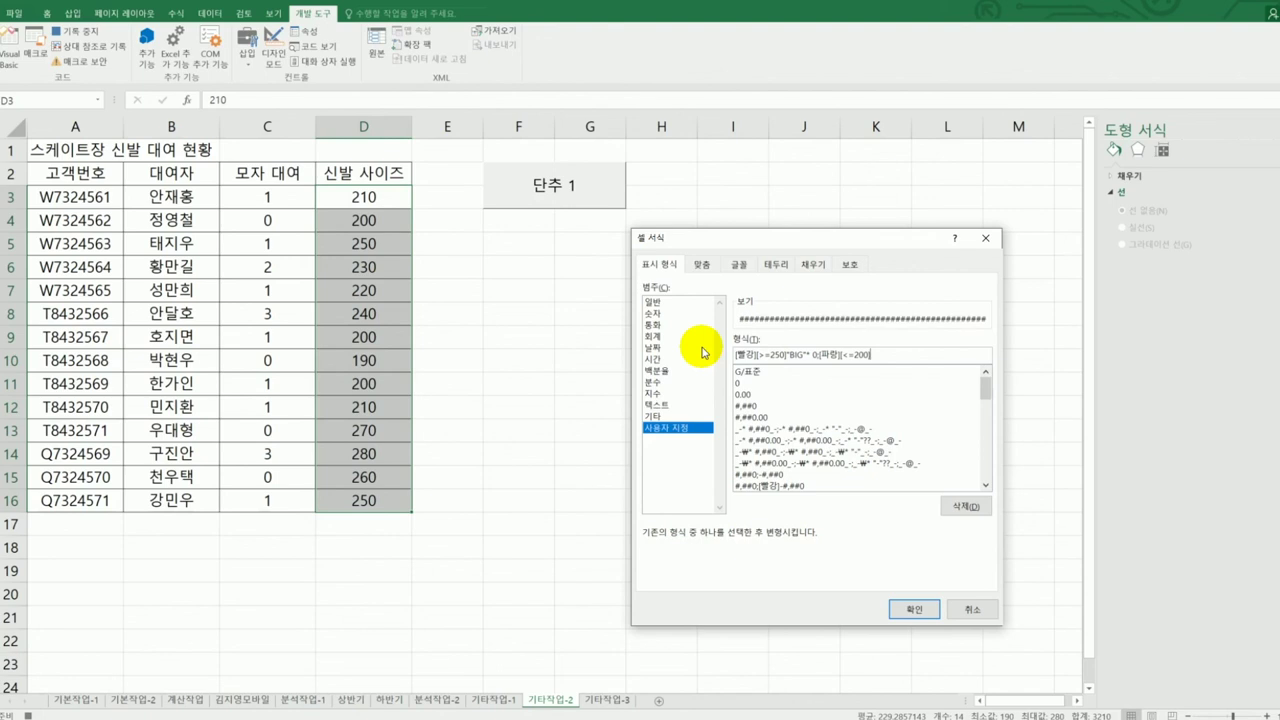
type("\"S")
type("MALL")
type("\"")
type("*")
type(" 0")
Add the final section * 0, apply the format to the shoe sizes and stop the macro recording
type(";\"")
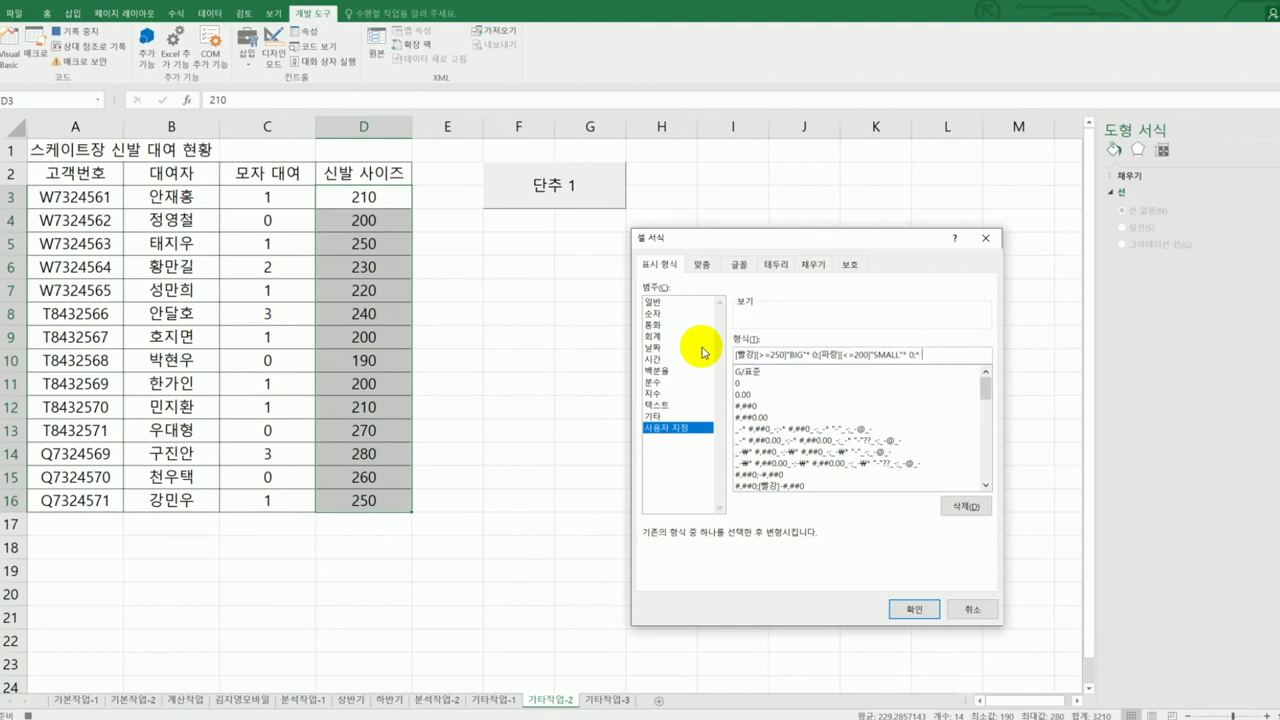
type(" 0")
left_click(912, 609)
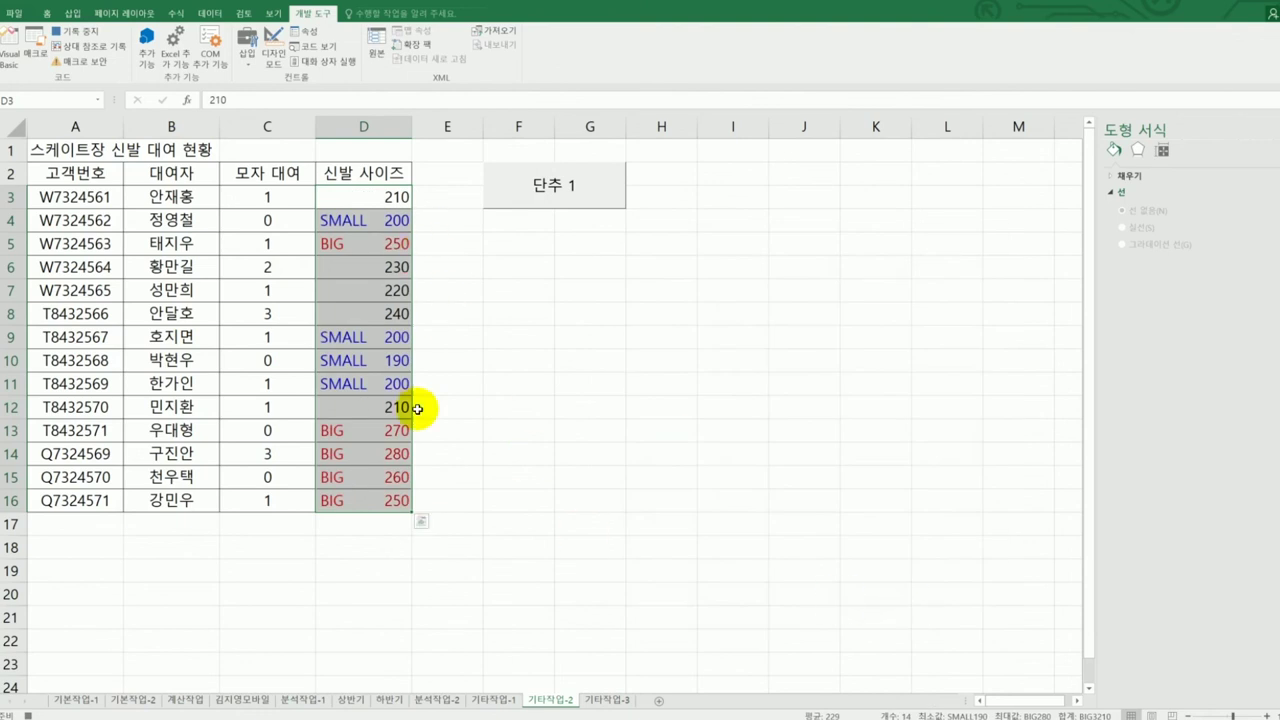
left_click(366, 501)
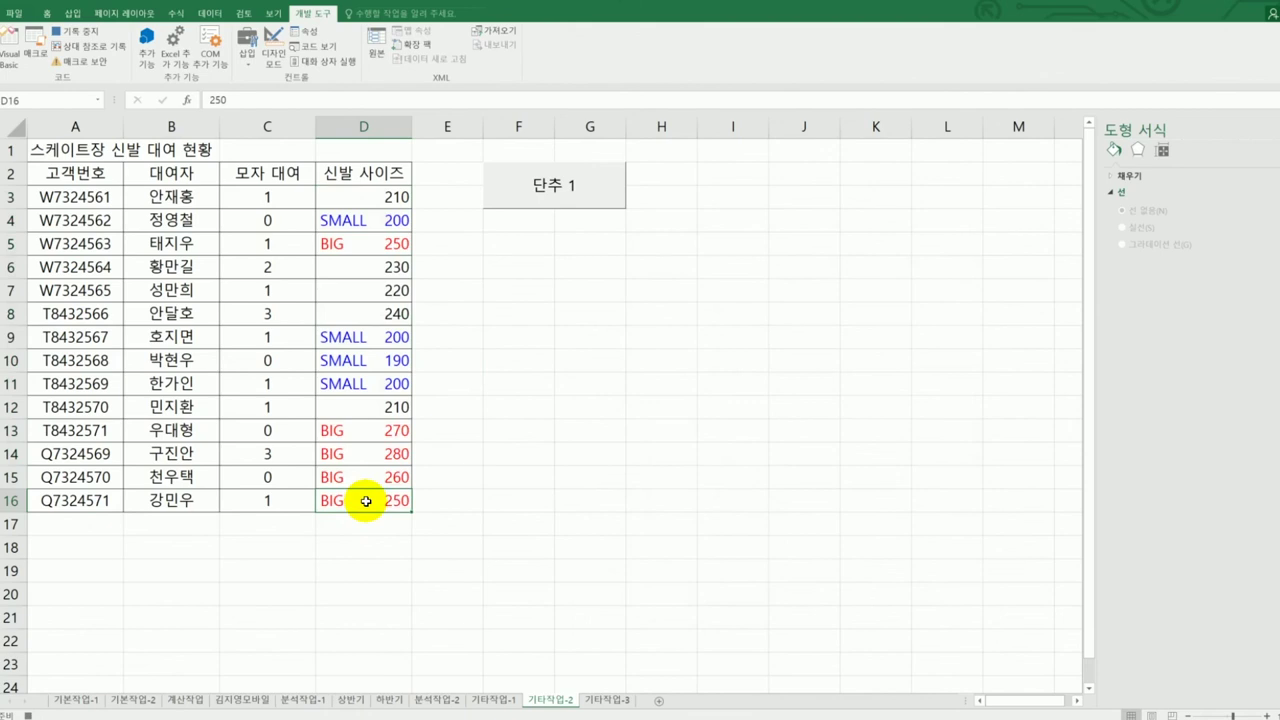
left_click(66, 34)
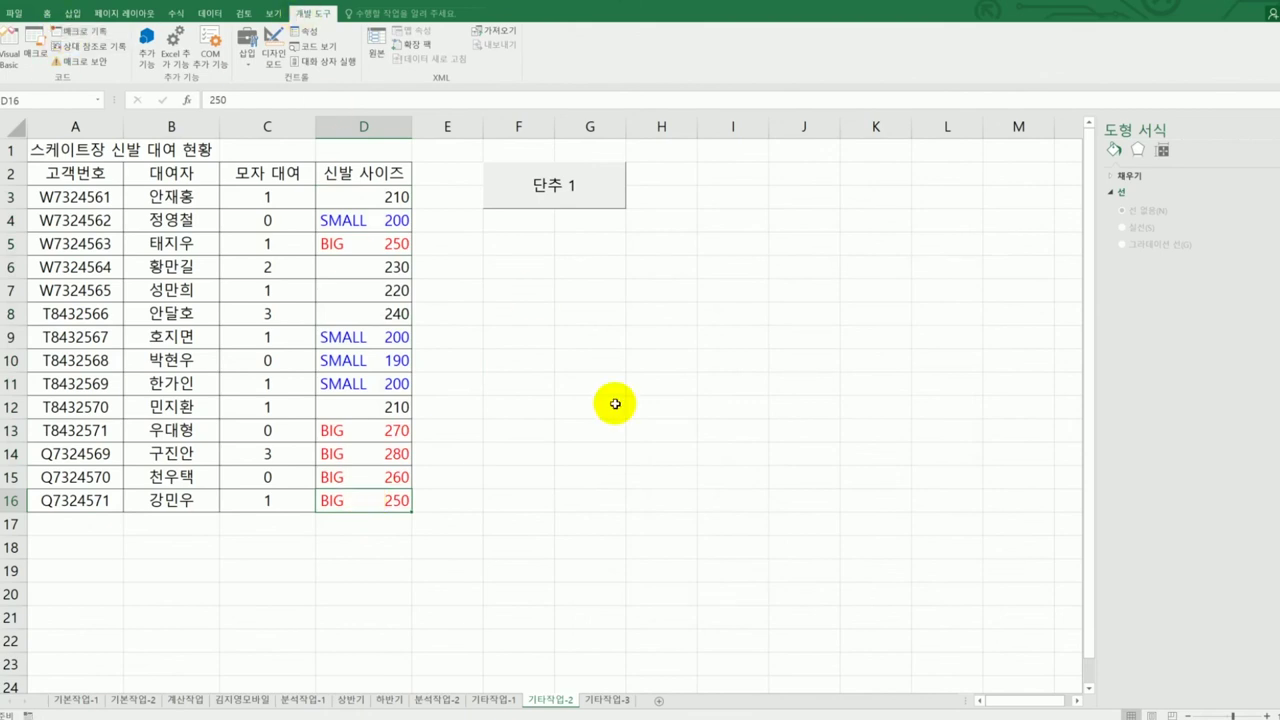
Change the label of the button on F2:G3 to 신발사이즈 and deselect it
right_click(565, 185)
left_click(640, 240)
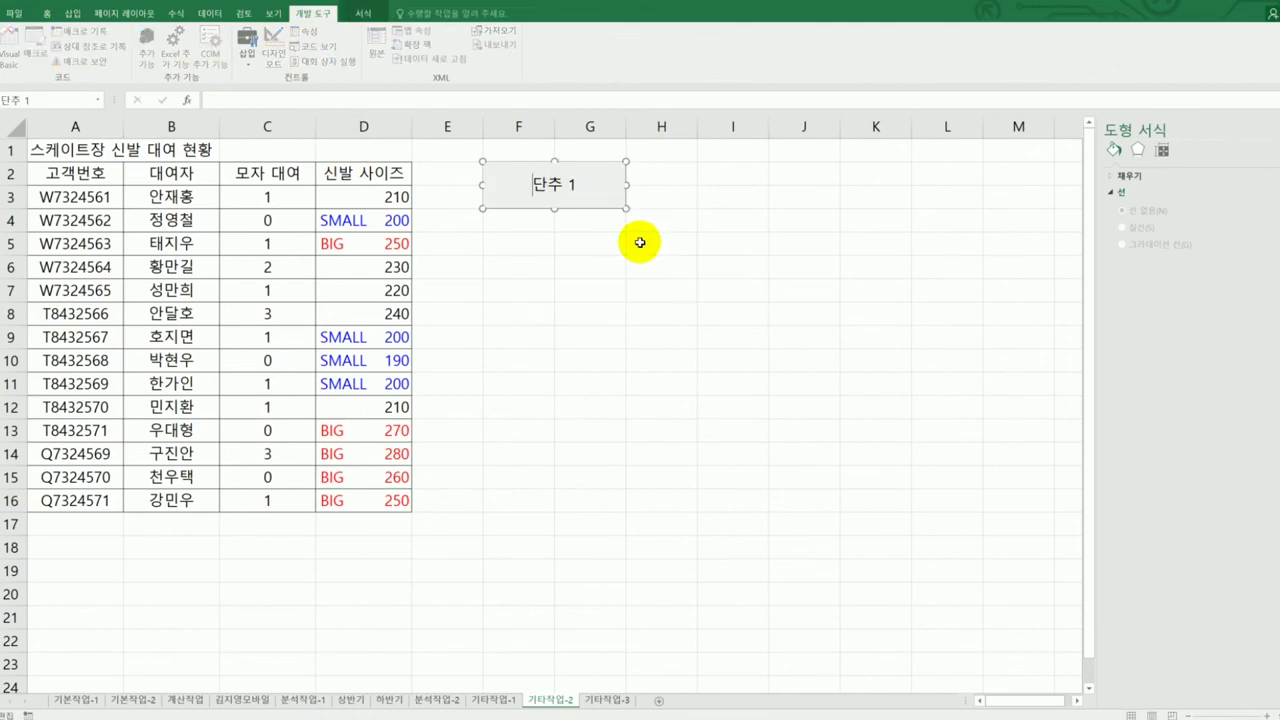
key("ctrl+a")
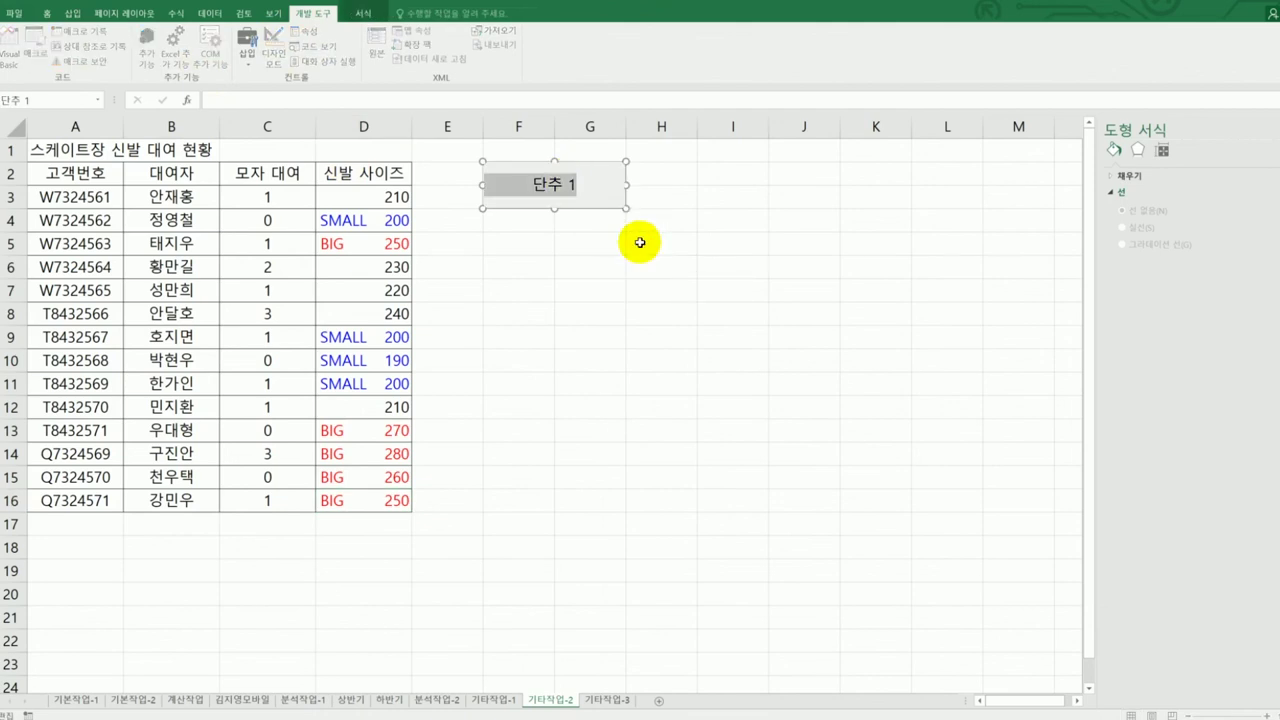
type("tls")
key("BackSpace")
key("BackSpace")
key("BackSpace")
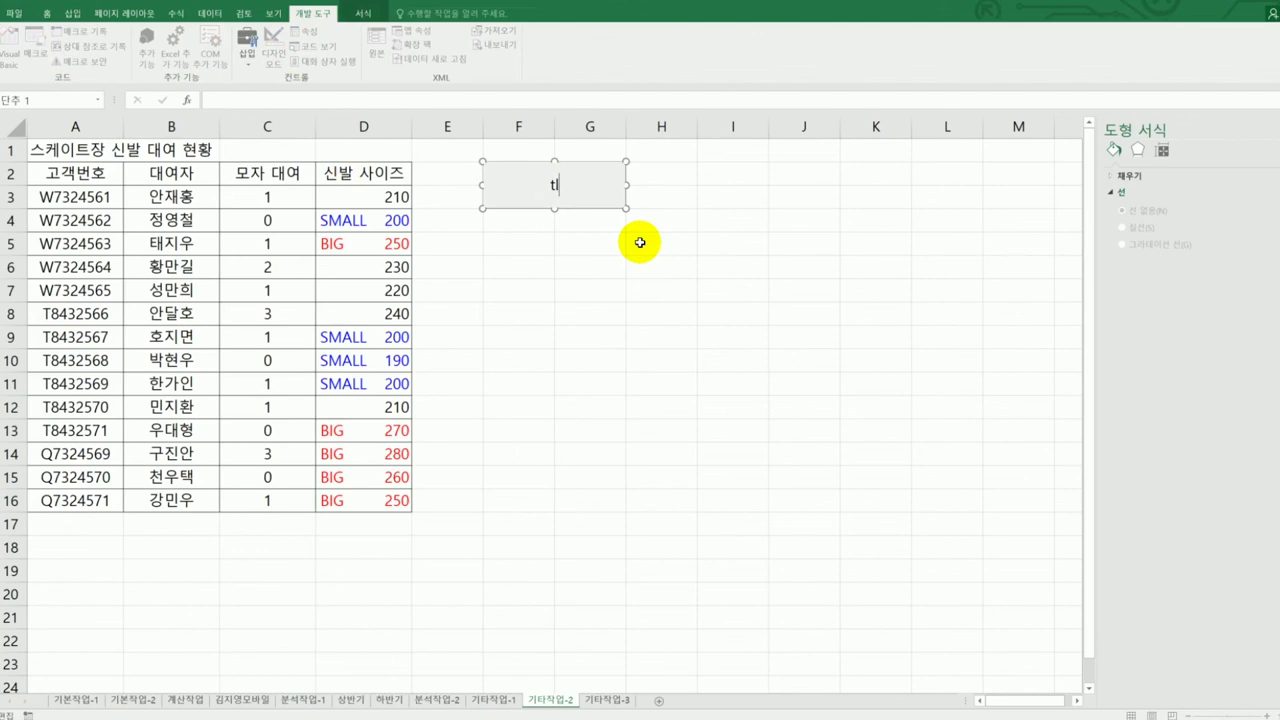
type("신발사이즈")
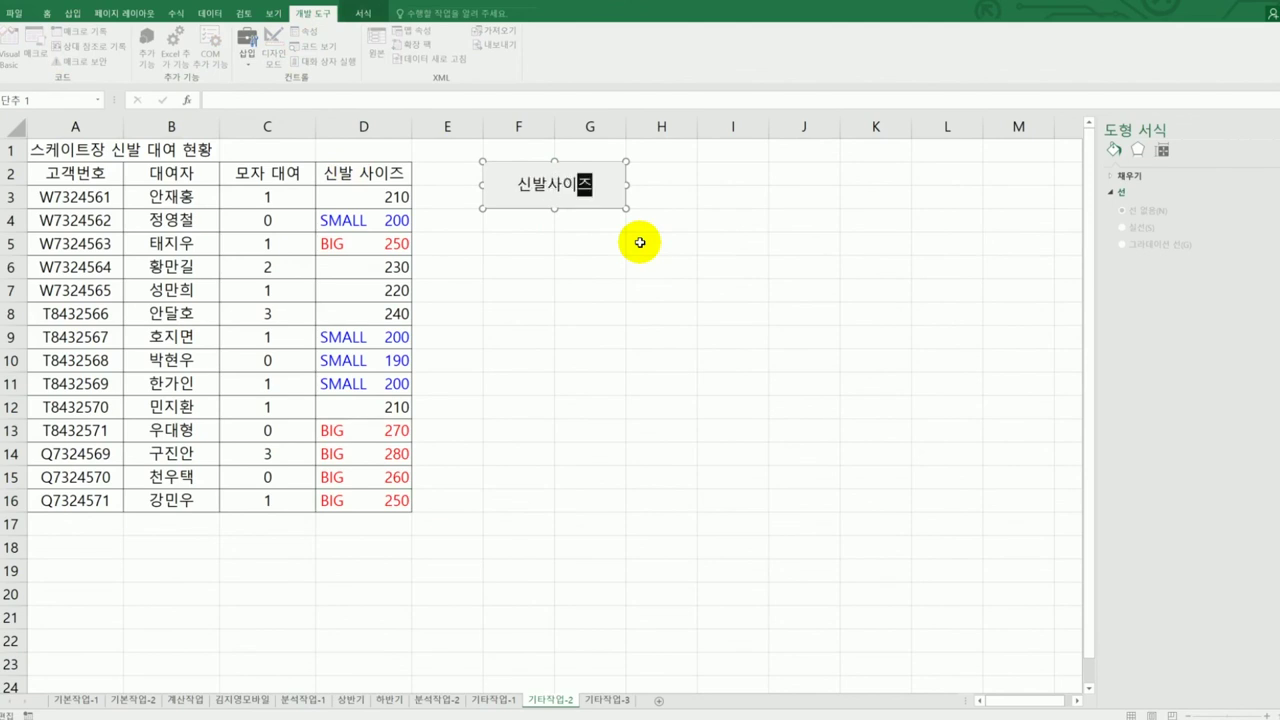
left_click(640, 242)
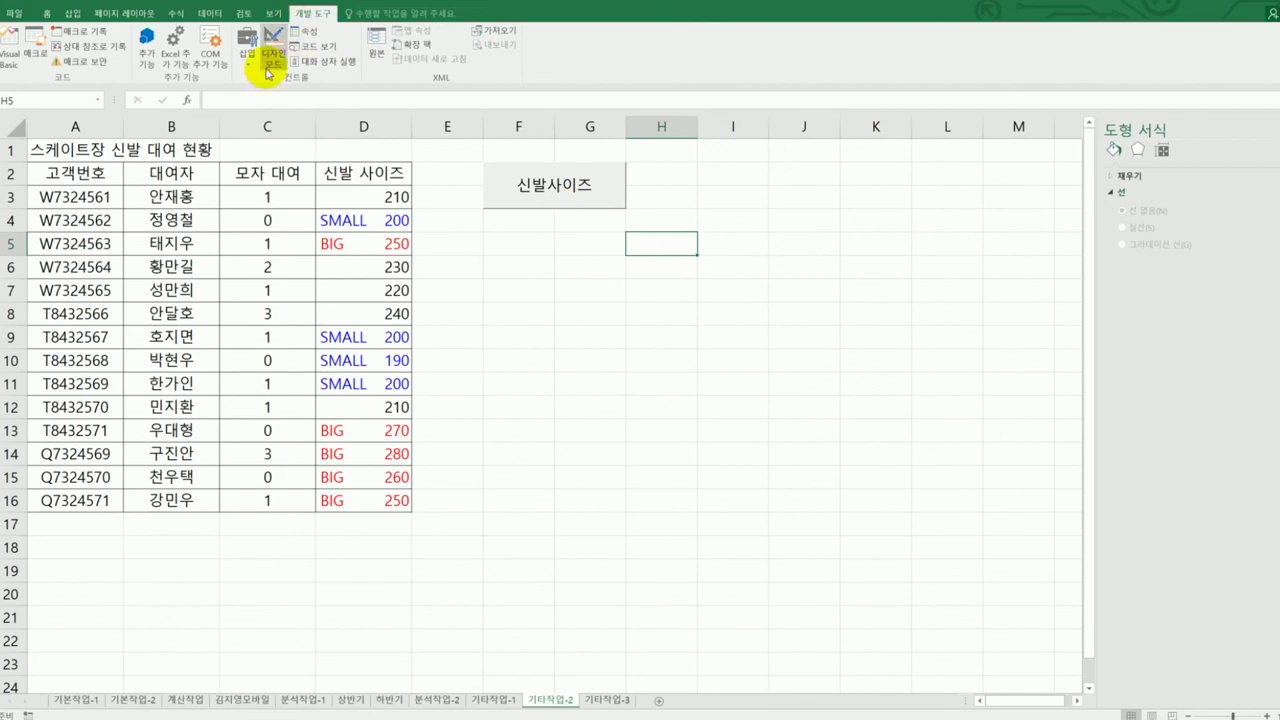
Draw a second form control button over F5:G6 and start recording its macro as 모자대여
left_click(255, 67)
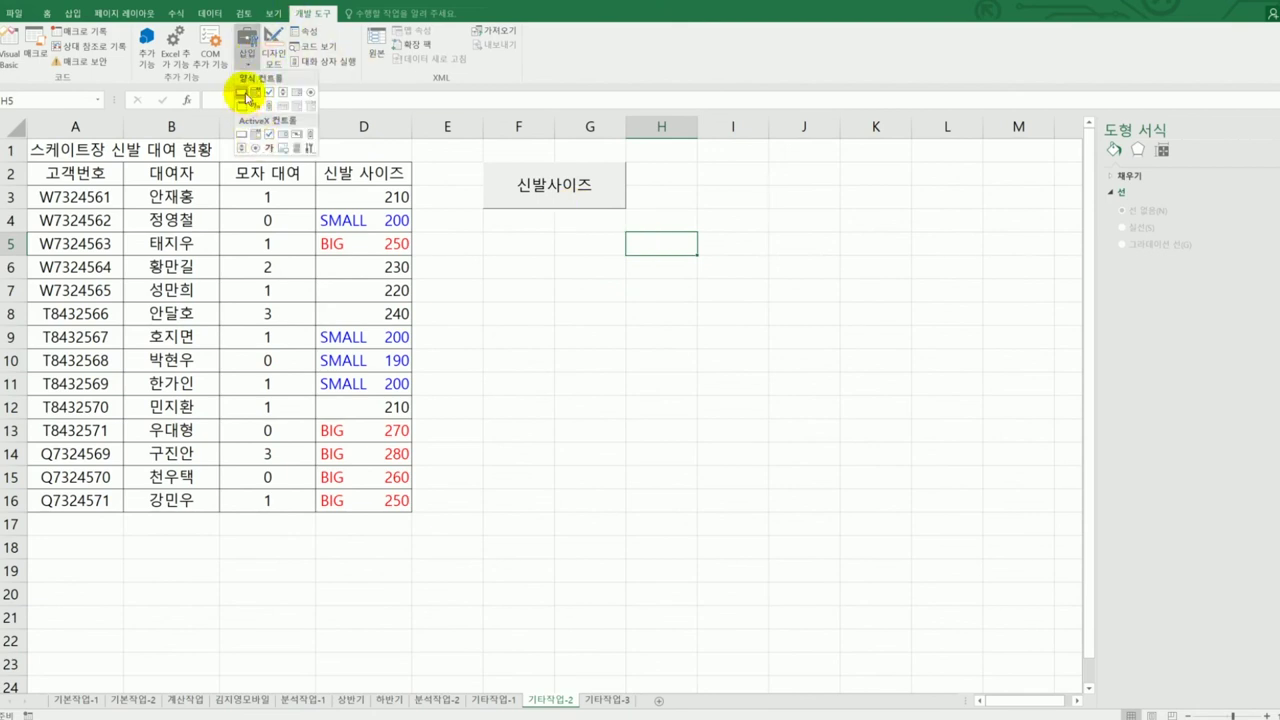
left_click(245, 93)
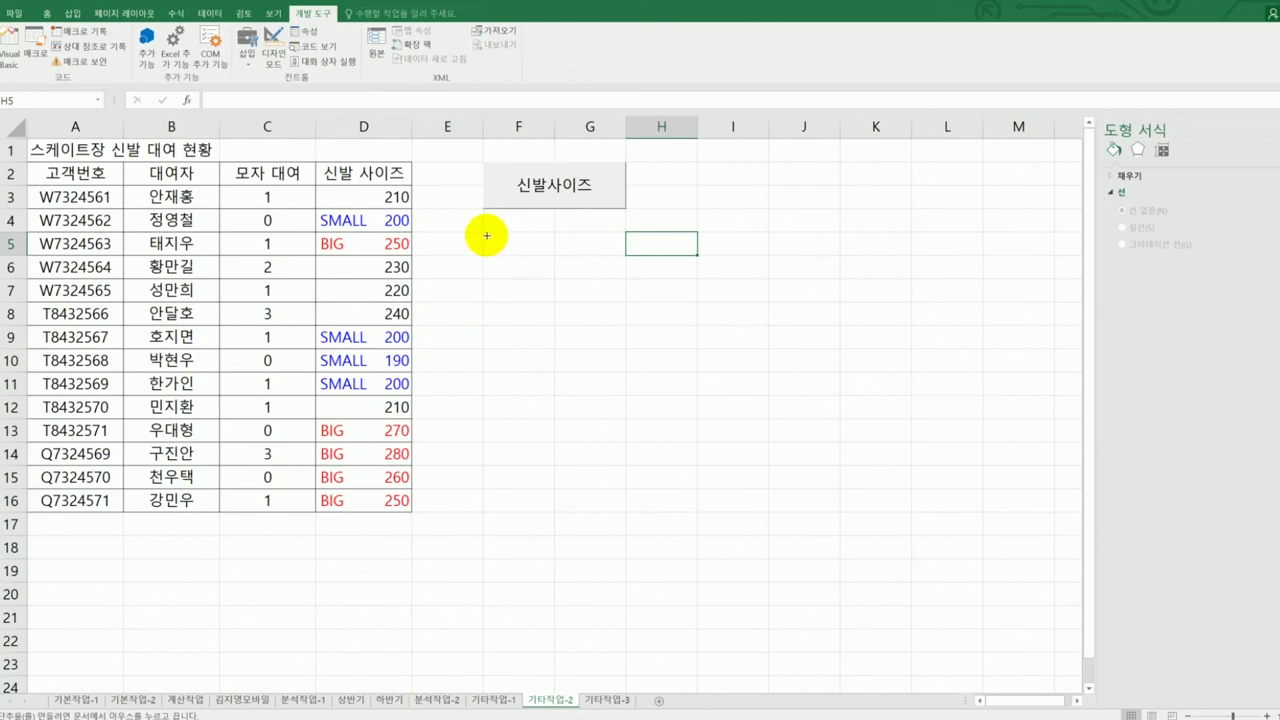
left_click_drag(482, 230, 609, 277)
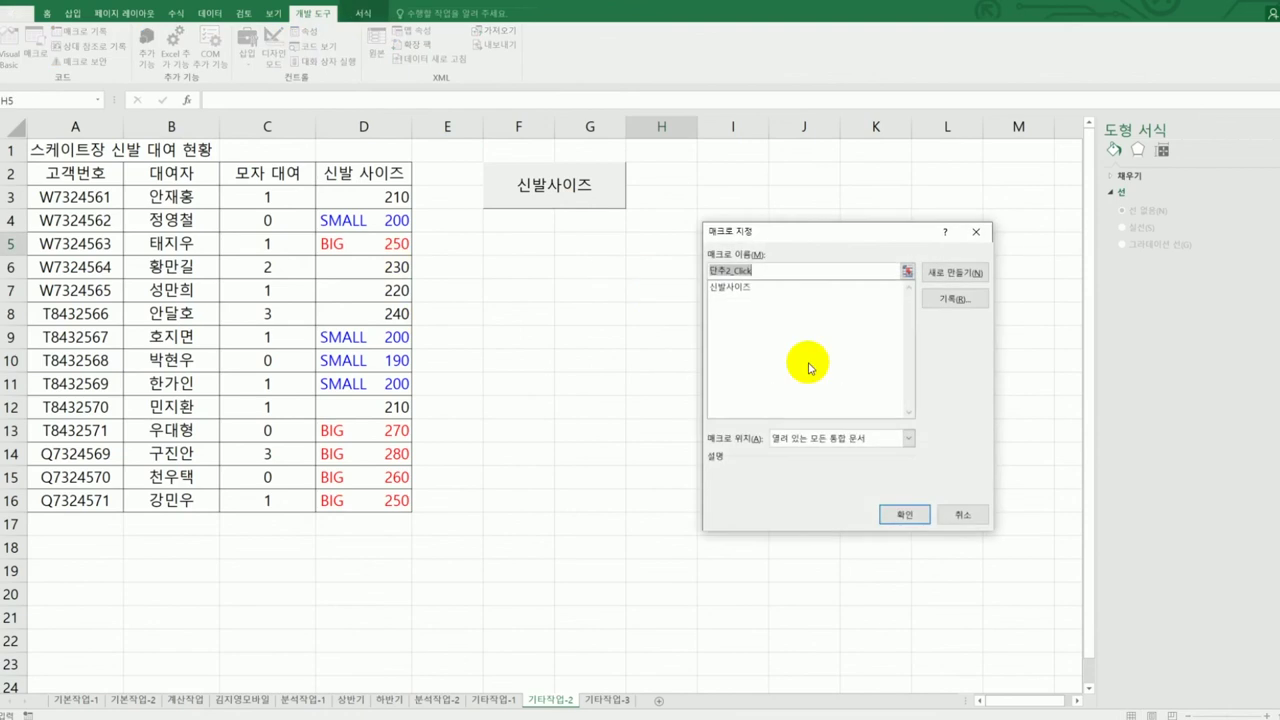
type("모자대여")
left_click(941, 309)
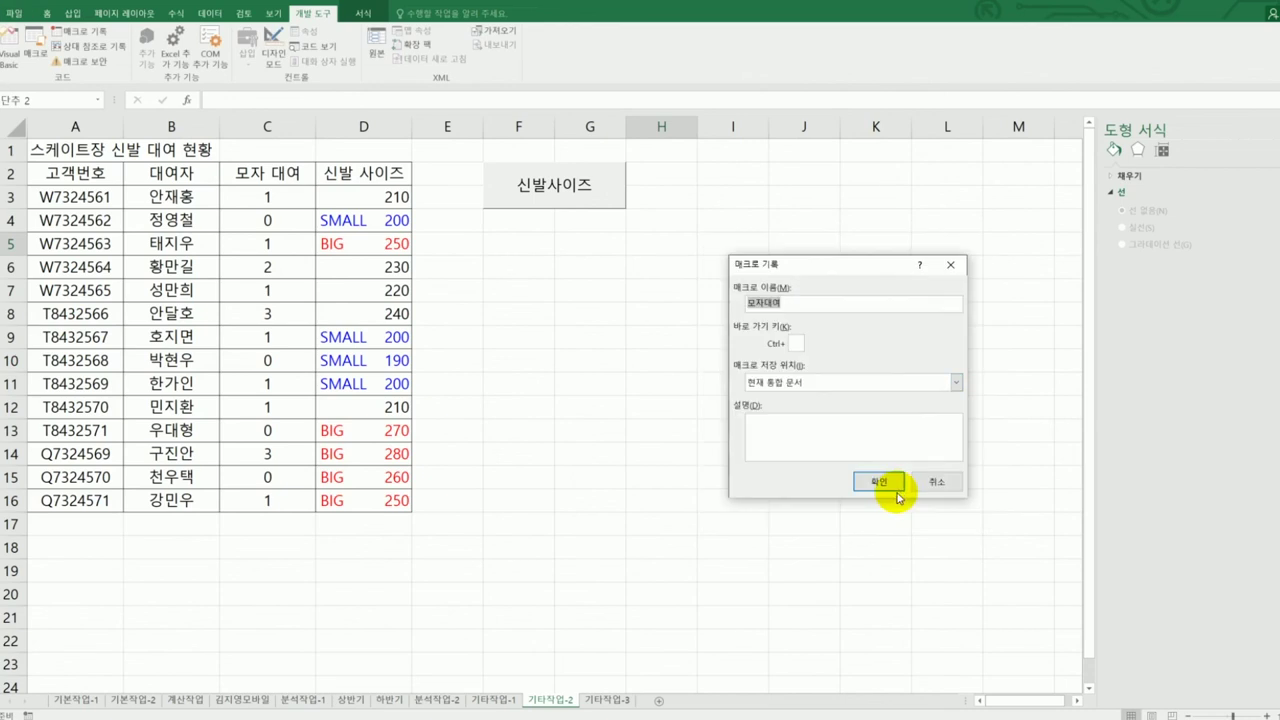
left_click(897, 494)
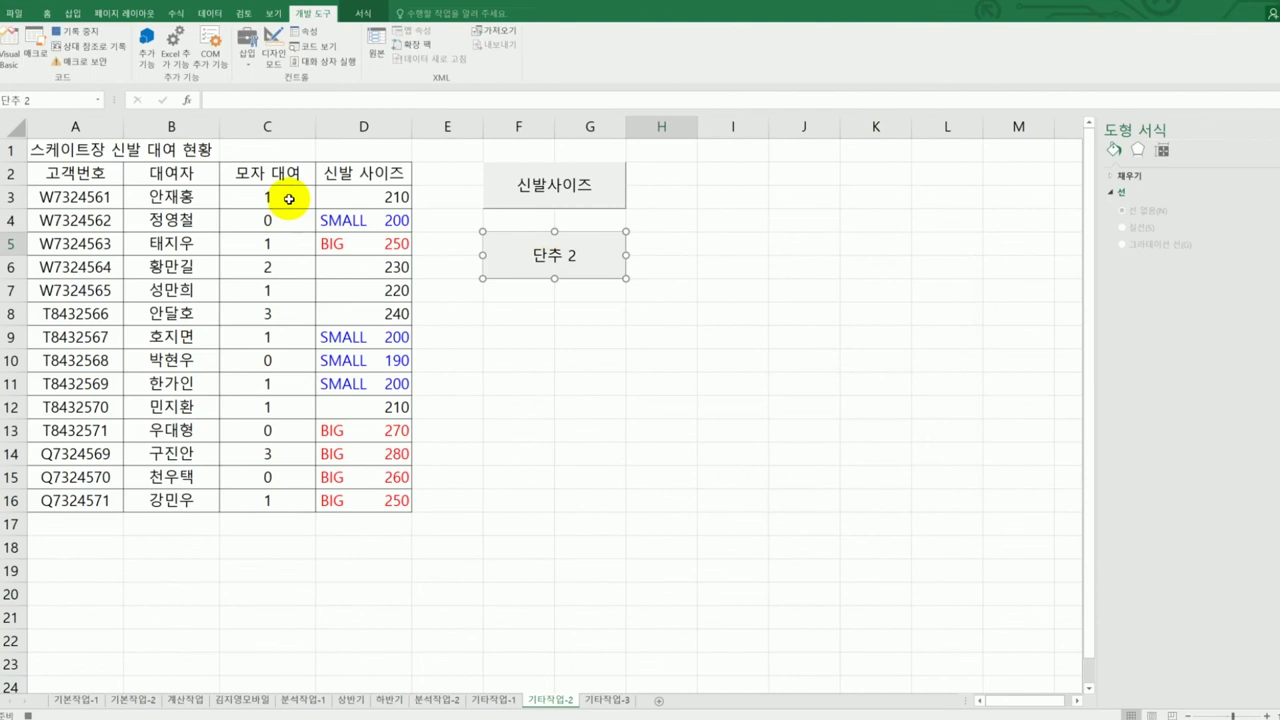
For the hat rental values in C3:C16, enter the custom number format [=1]"대여";[=0]"본인모자"
left_click_drag(288, 196, 270, 494)
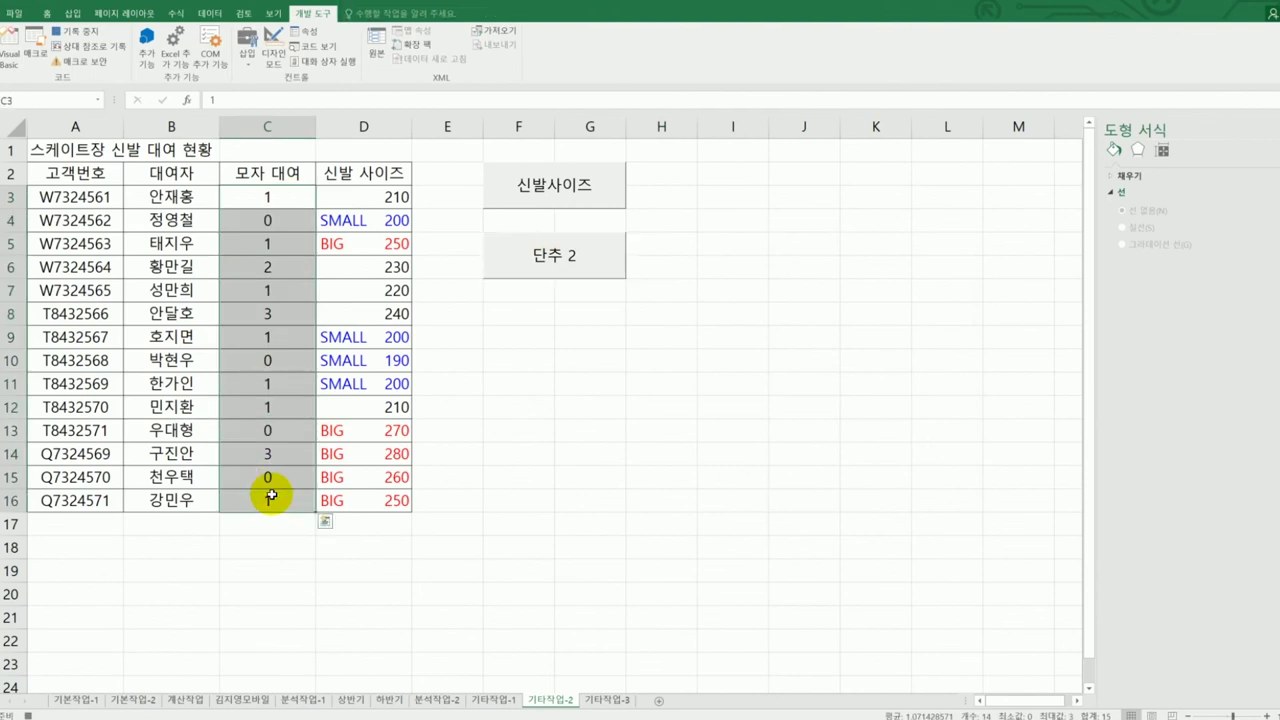
right_click(286, 288)
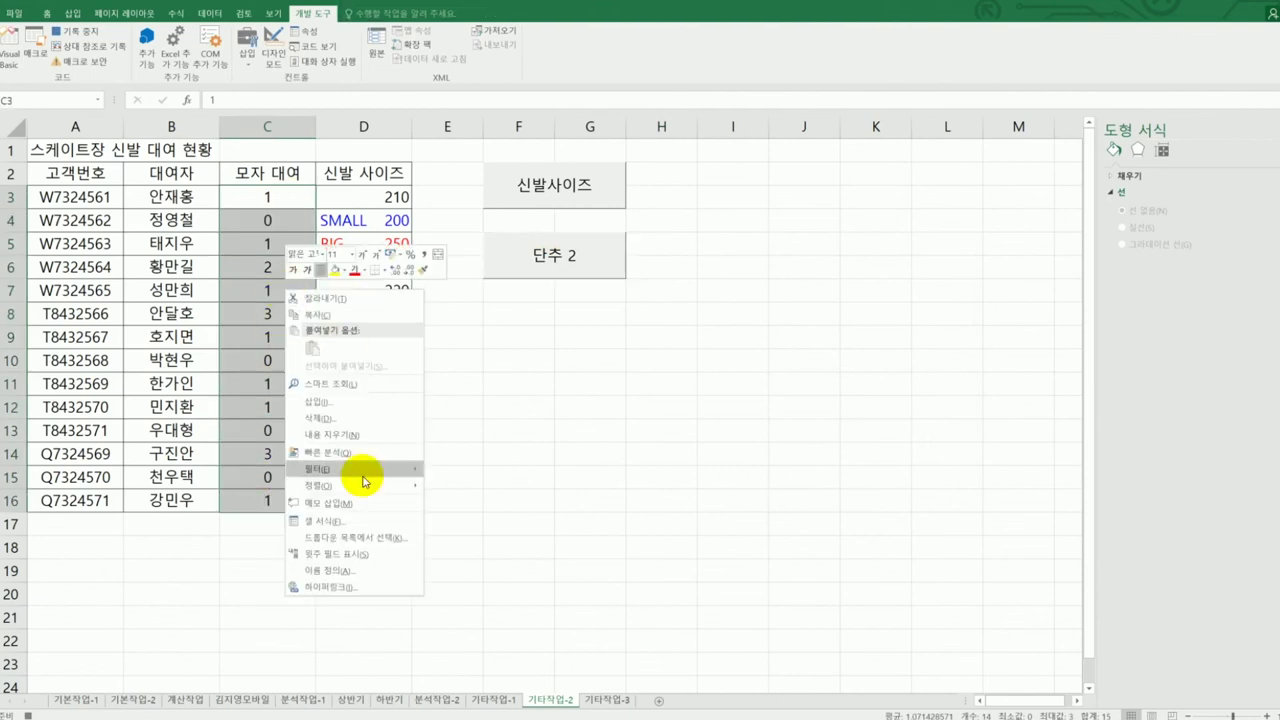
left_click(364, 520)
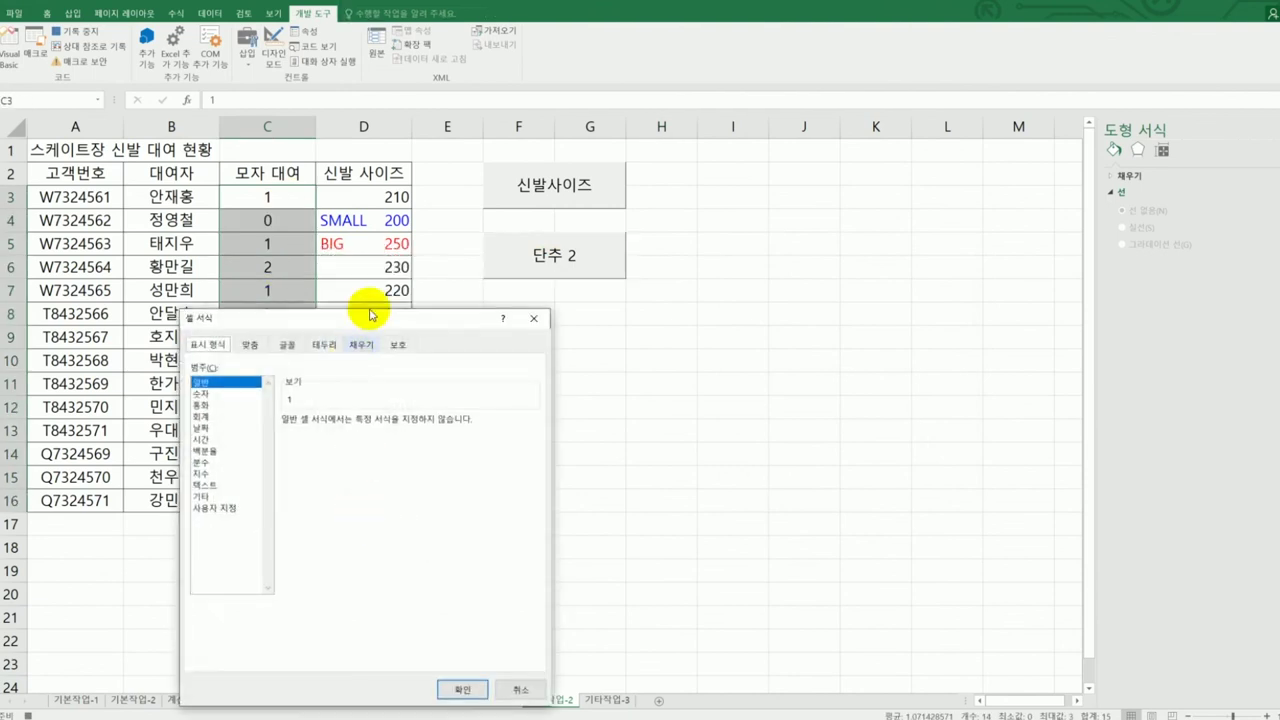
left_click_drag(370, 315, 875, 152)
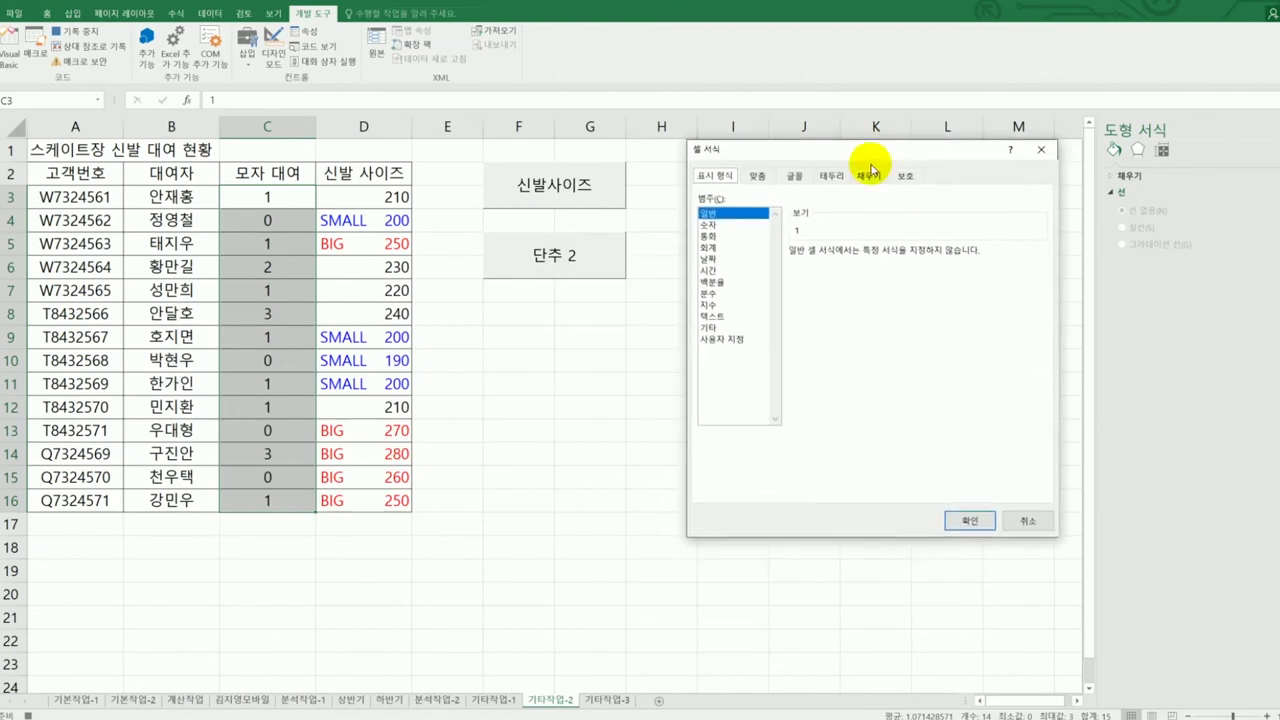
left_click(739, 343)
left_click_drag(829, 263, 773, 265)
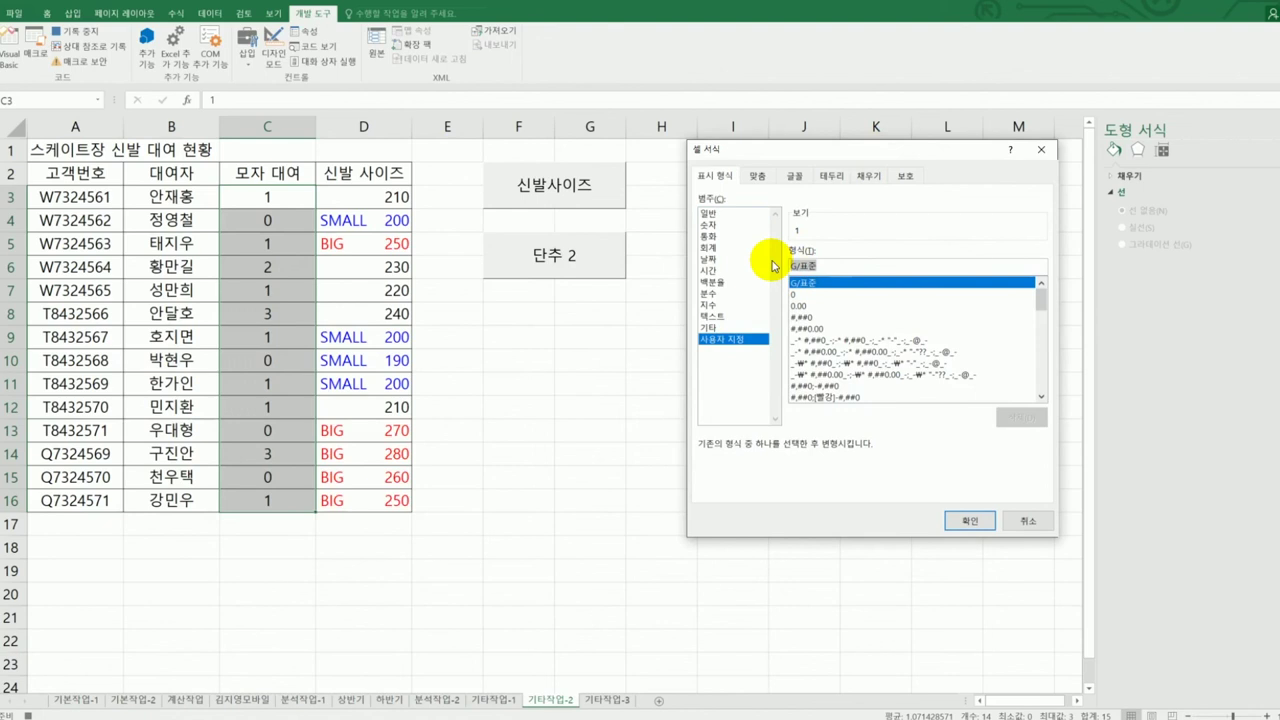
type("[=1]")
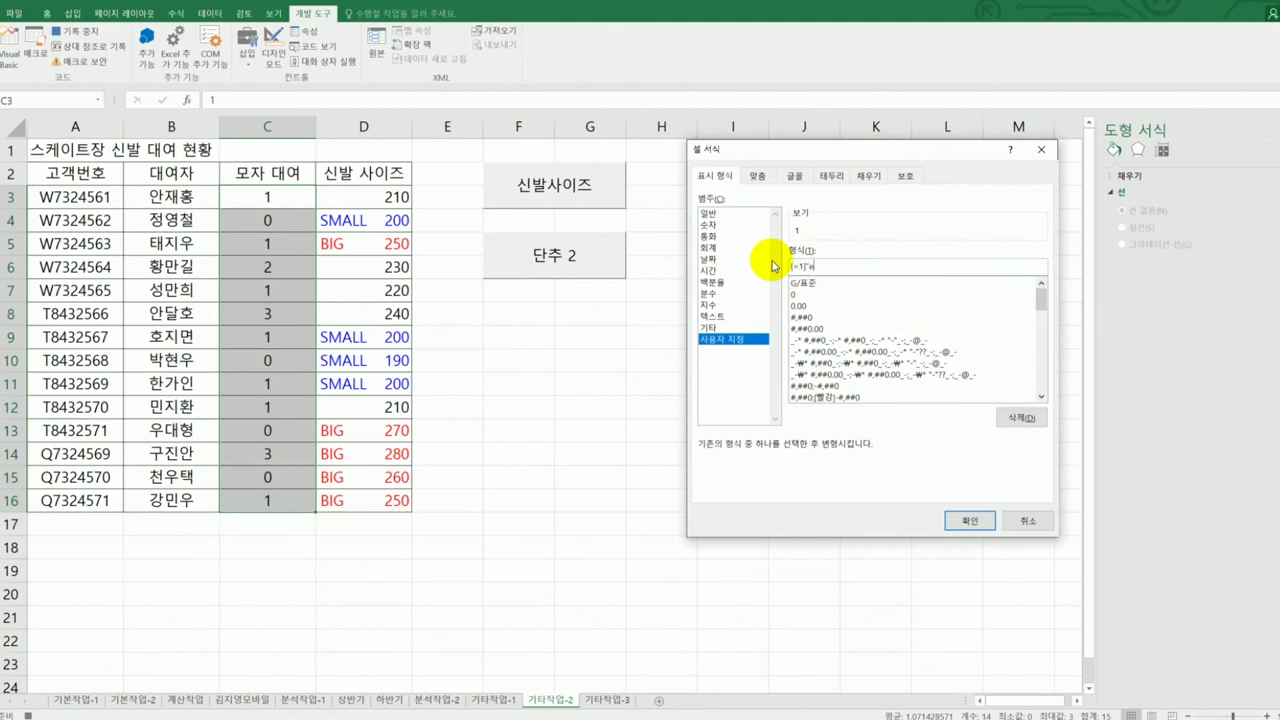
type("\"대여\"")
type(";[=0")
type("]\"반납")
type("모자\"")
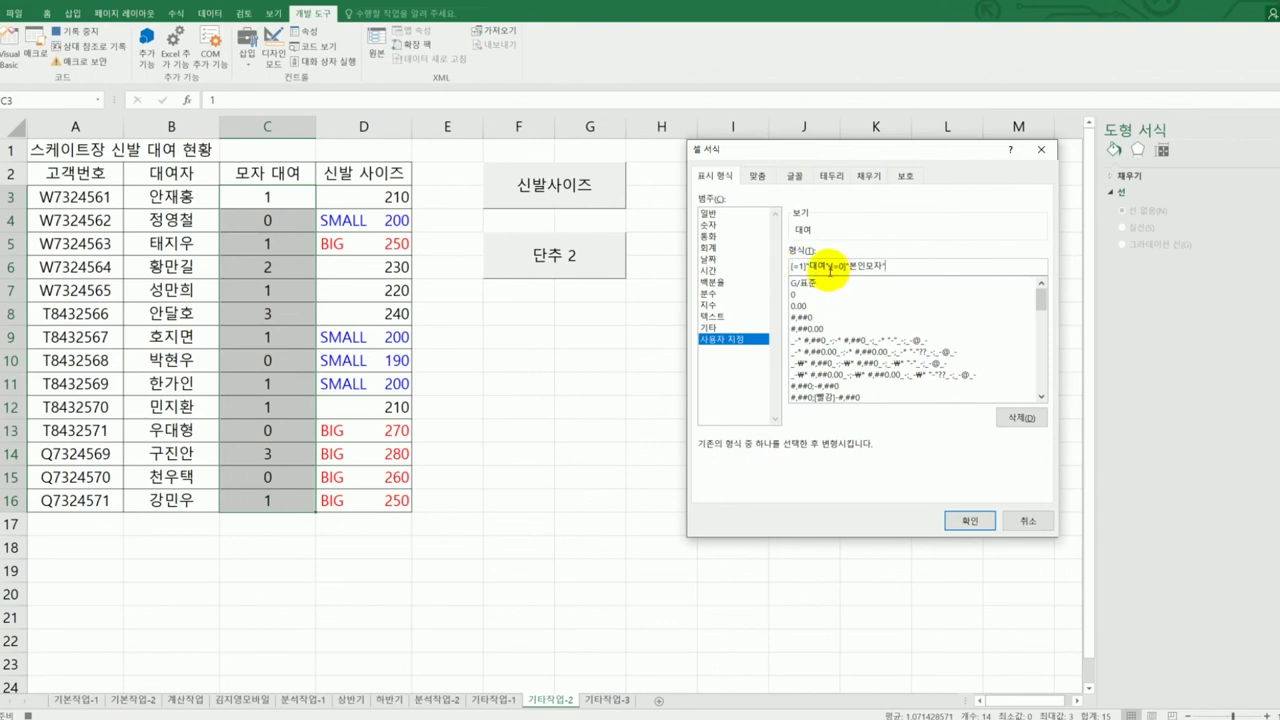
Complete the hat rental number format as [=1]"대여";[빨강][=0]"본인모자"; and apply it to C3:C16
left_click(830, 268)
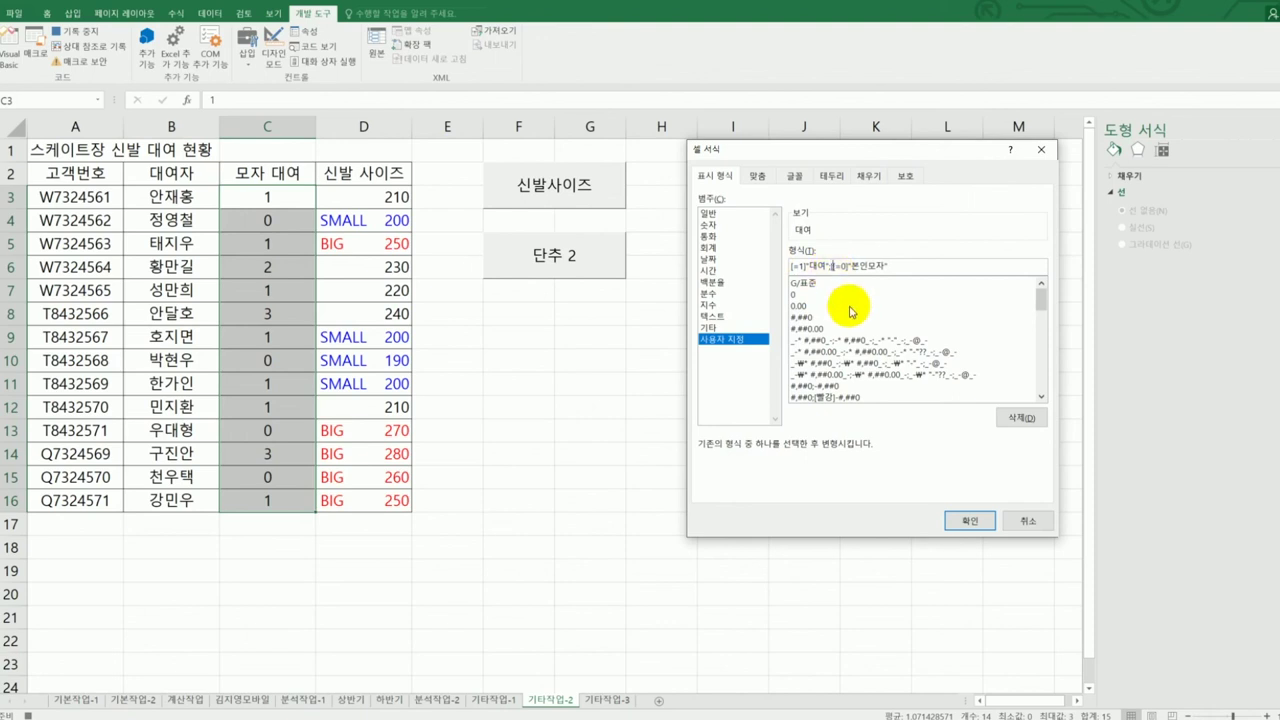
type("ㅁ")
type("강]")
left_click(948, 272)
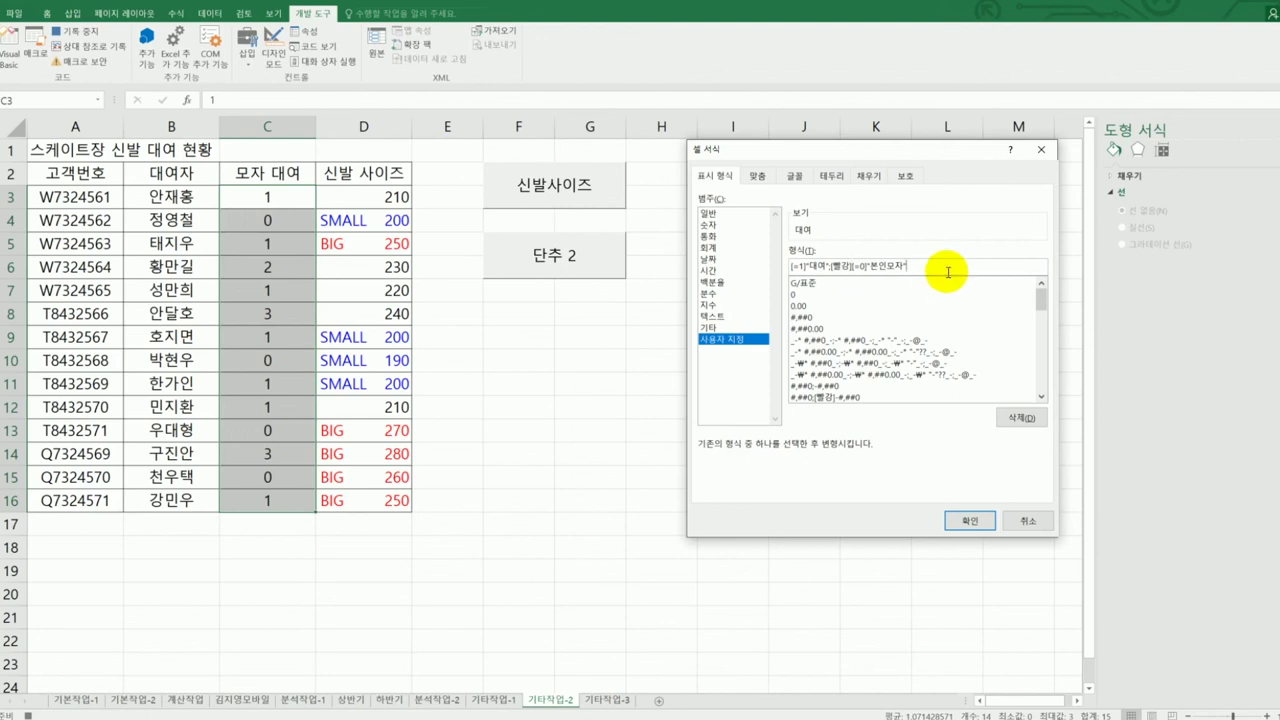
type("\";")
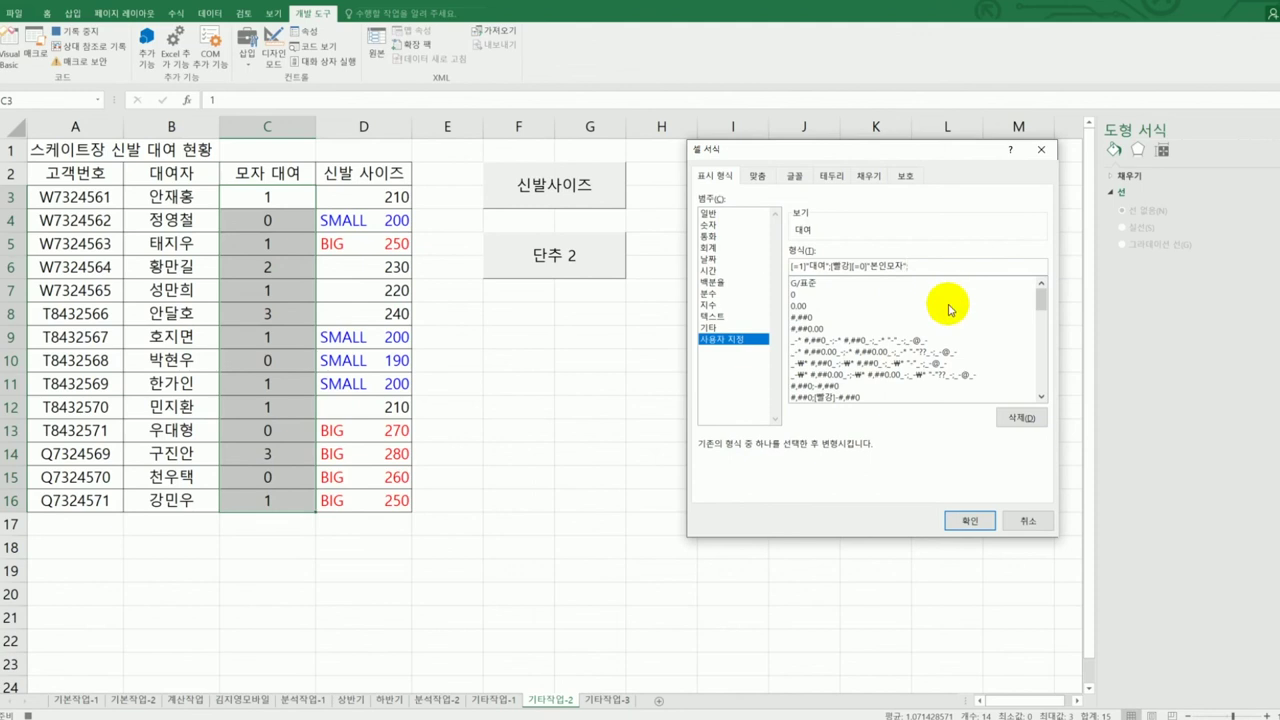
left_click(972, 524)
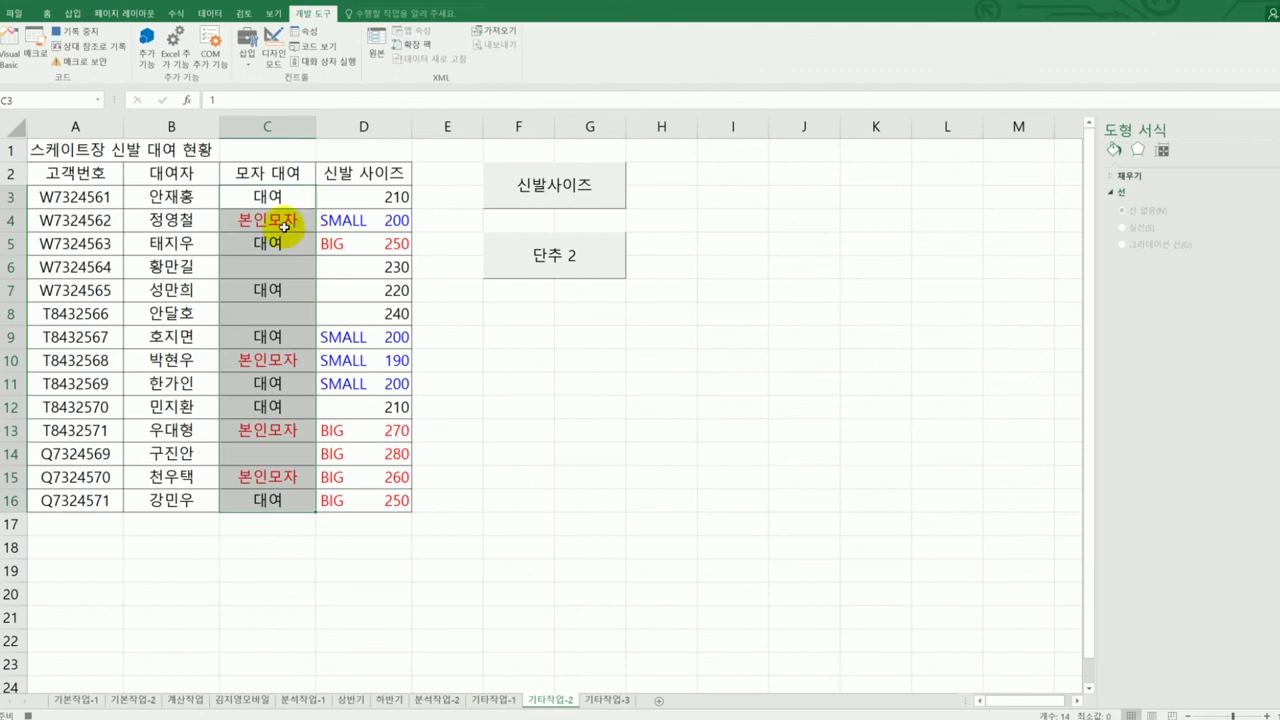
Check the formatted cells in the 모자 대여 column and stop recording the 모자대여 macro
left_click(284, 227)
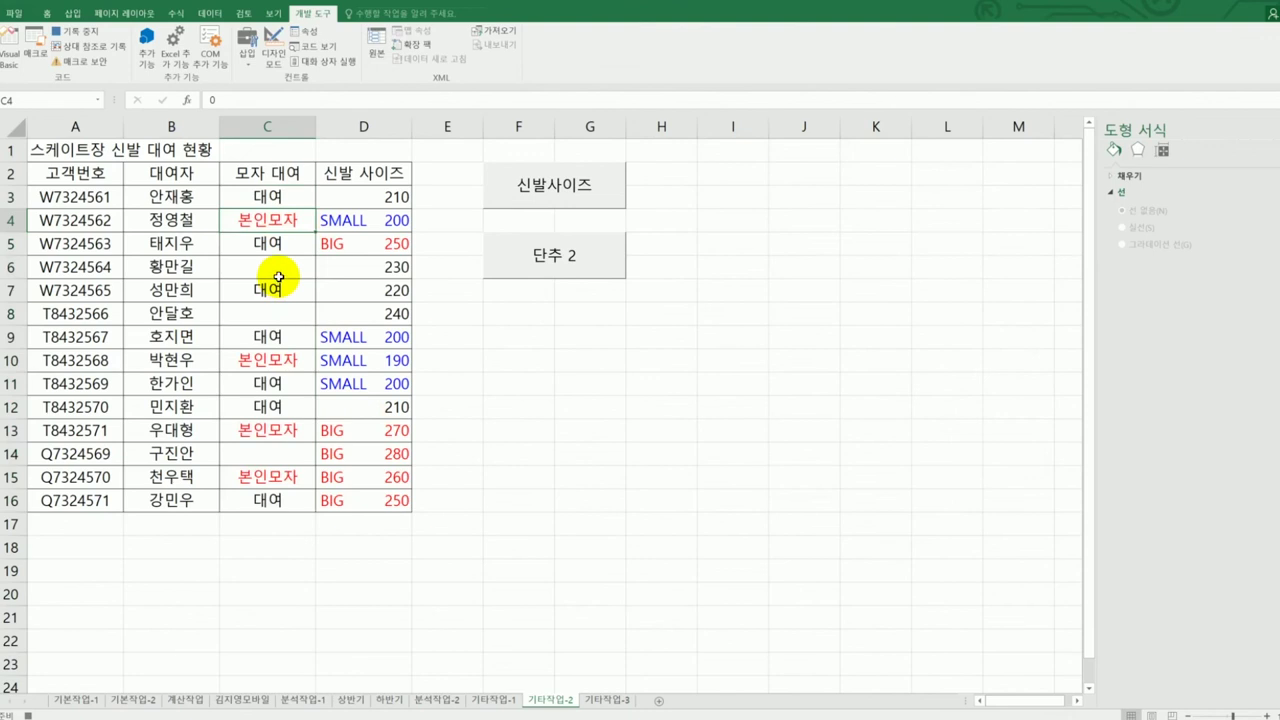
left_click(285, 277)
left_click(279, 320)
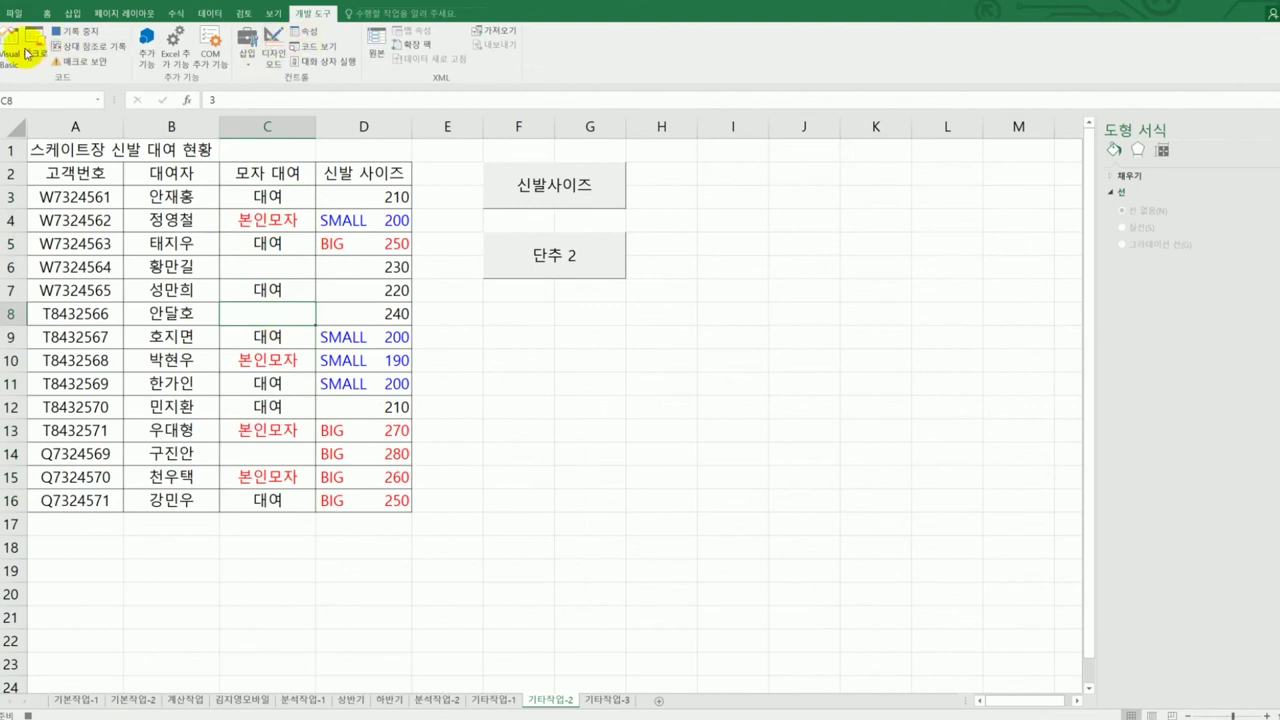
left_click(75, 31)
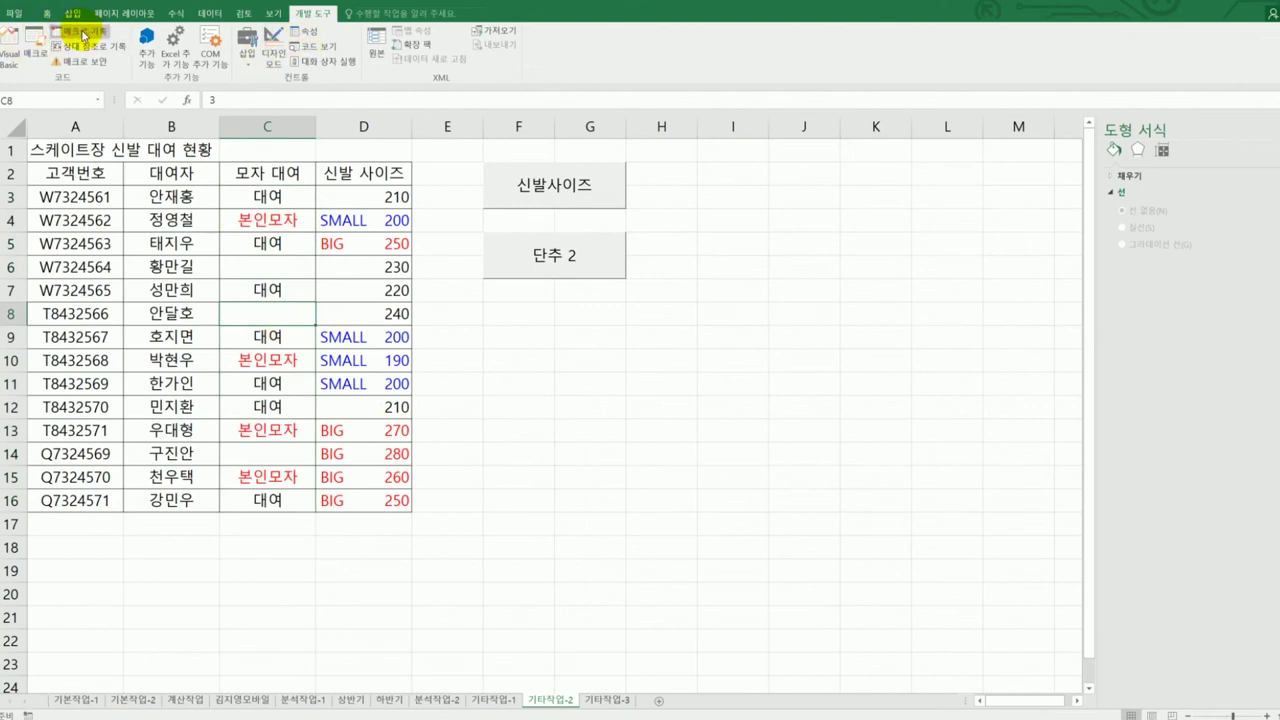
Change the label of the button on F5:G6 to 모자대여 and deselect it
right_click(552, 258)
left_click(609, 311)
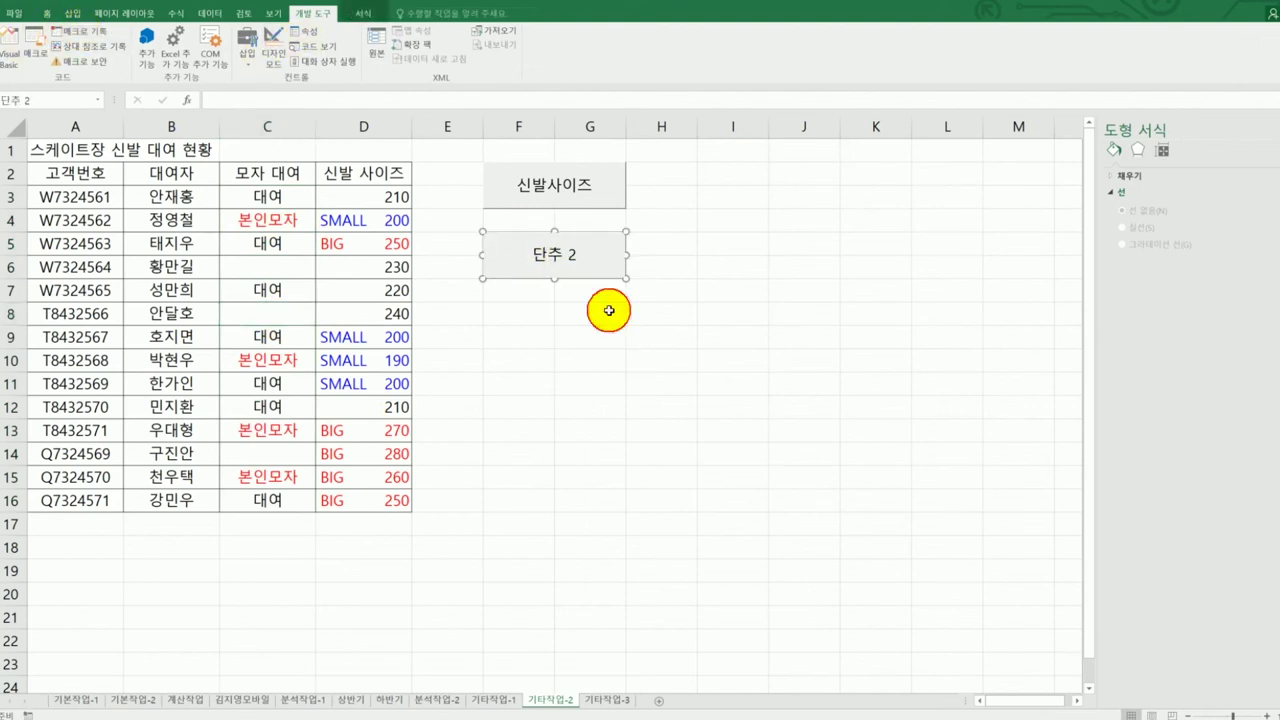
key("ctrl+a")
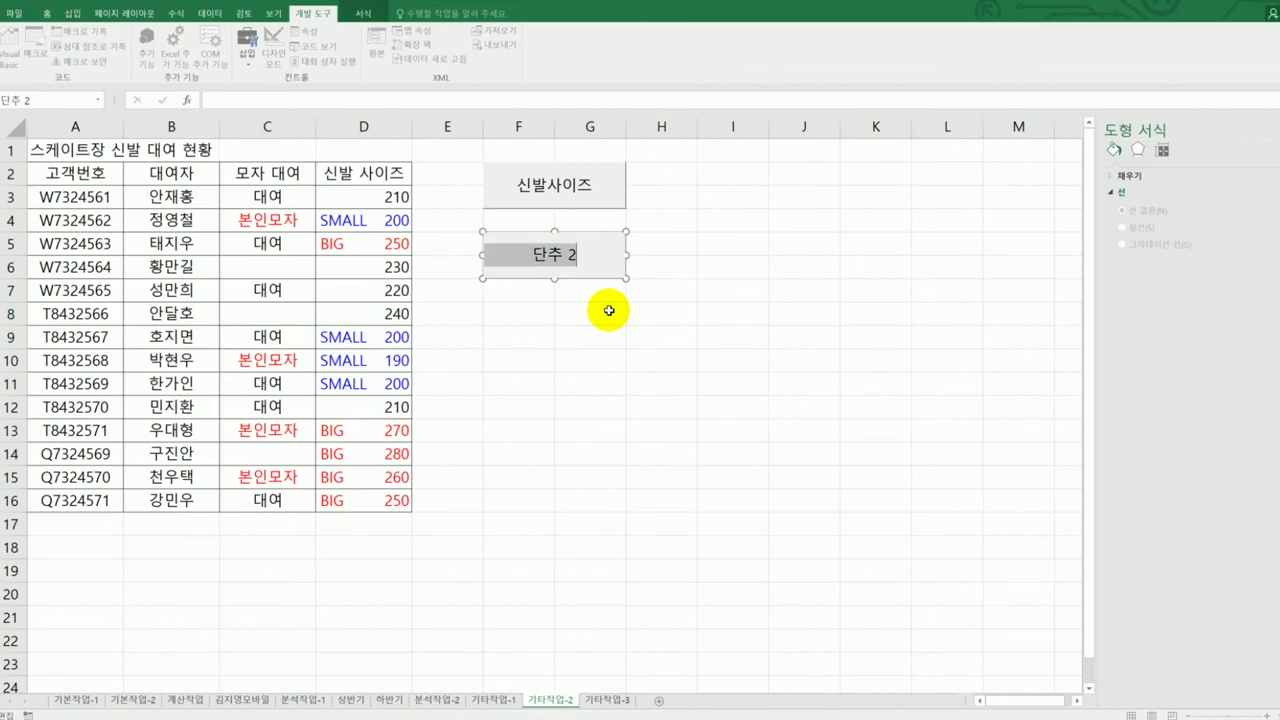
type("몾자대여")
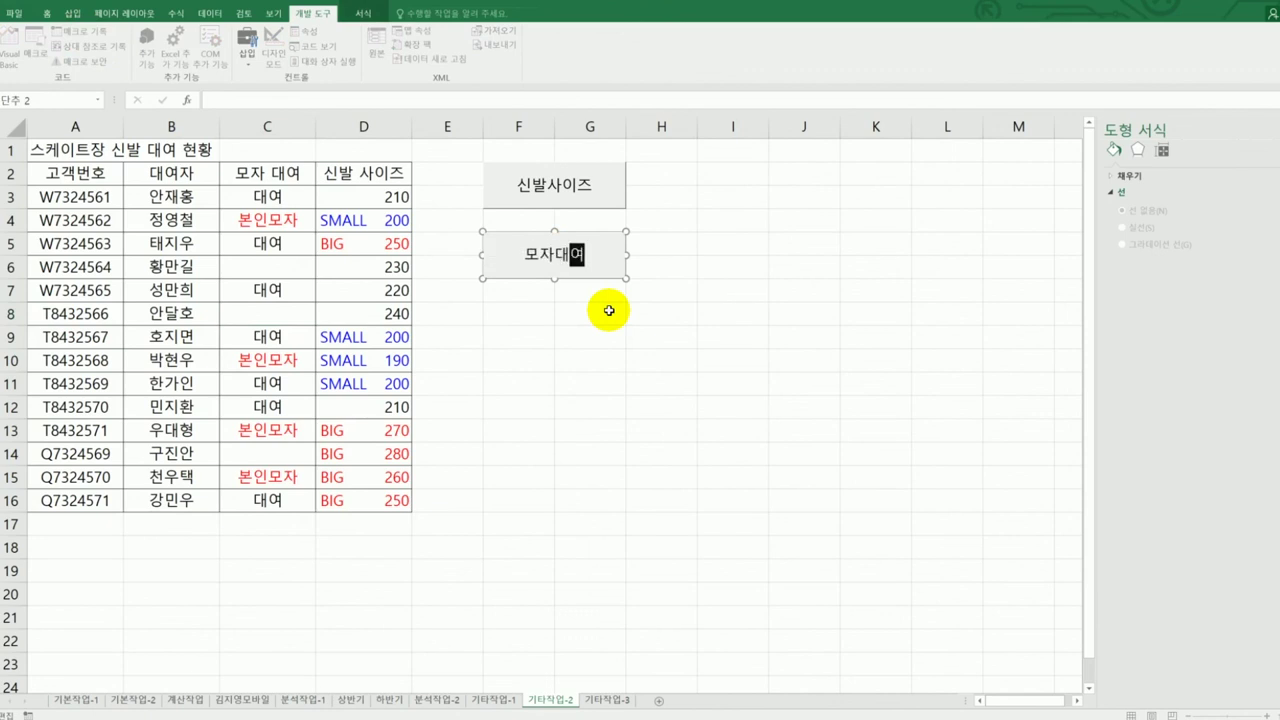
left_click(609, 310)
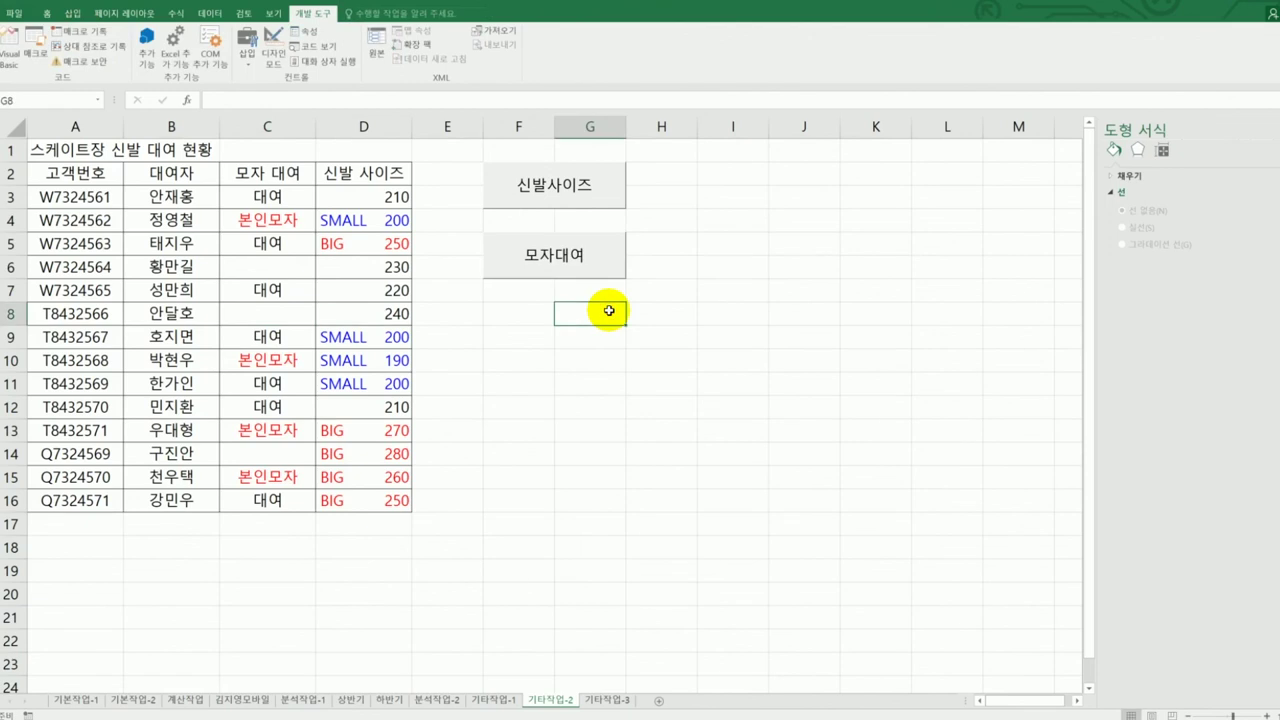
On sheet 기타작업-3, open the 포인트지급 button's click procedure in design mode and add the statement 포인트지급.Show
left_click(613, 701)
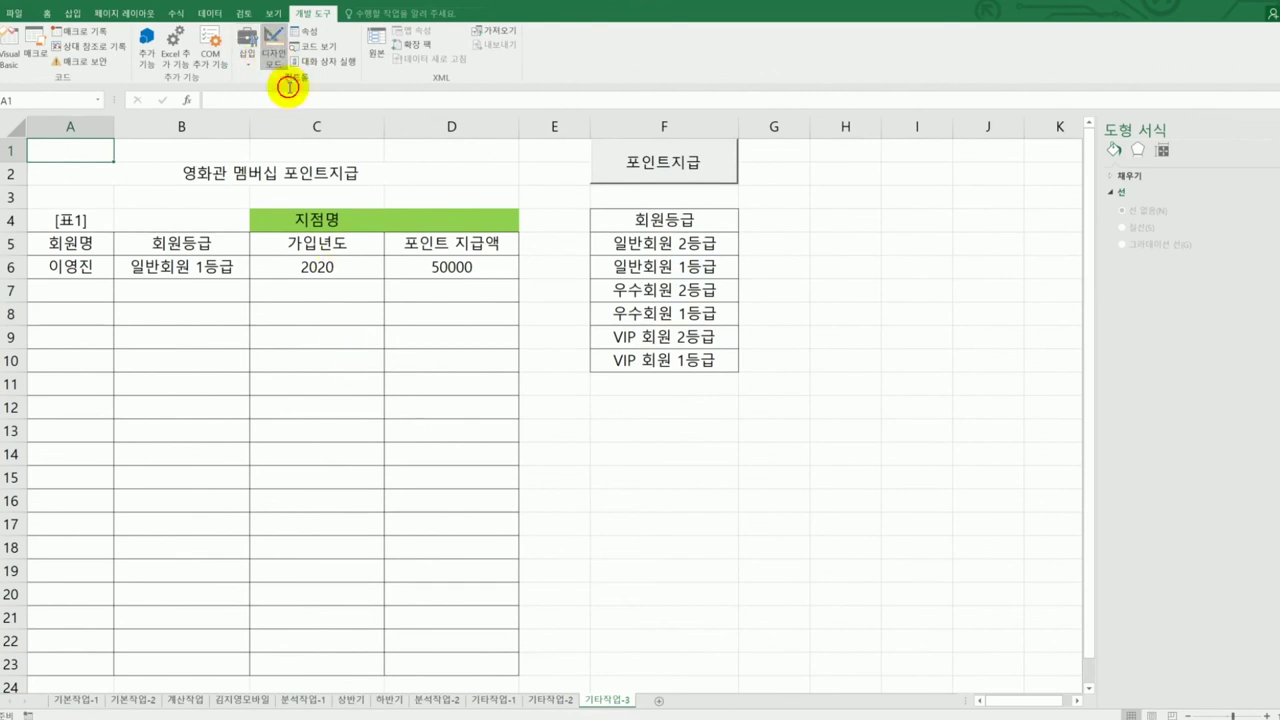
left_click(659, 169)
double_click(659, 169)
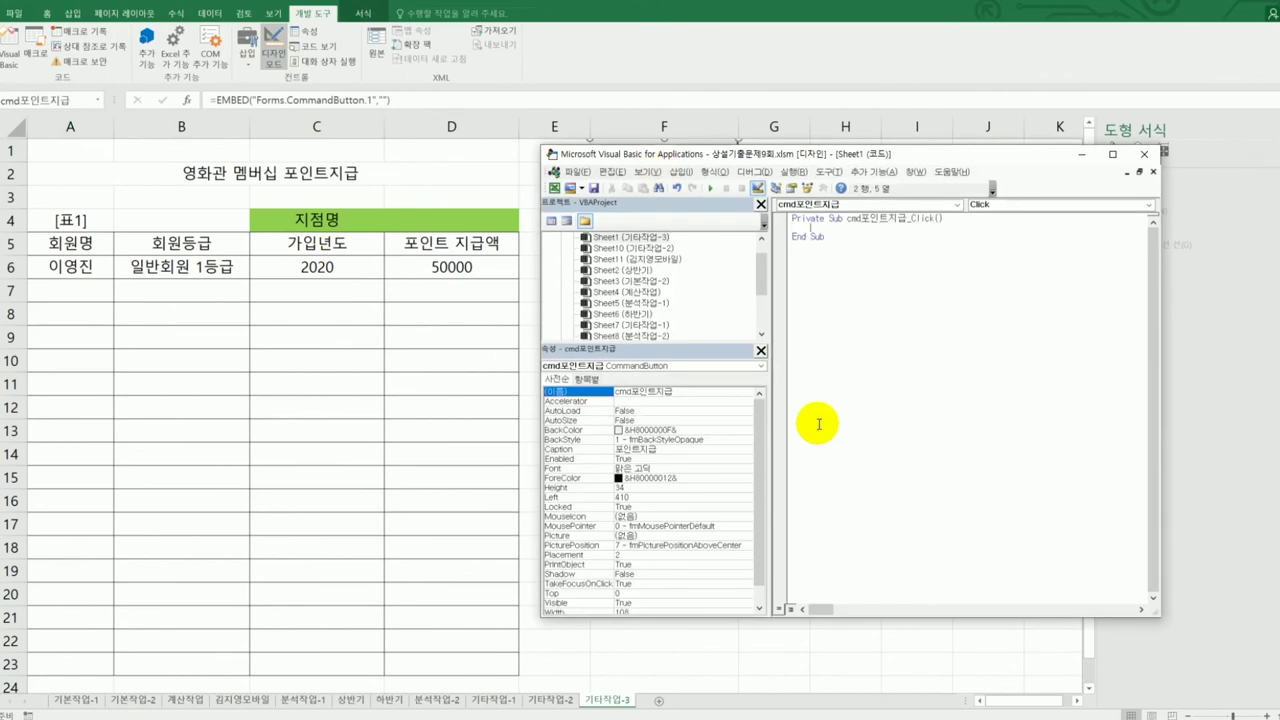
type("포인트지급.Show")
left_click(818, 424)
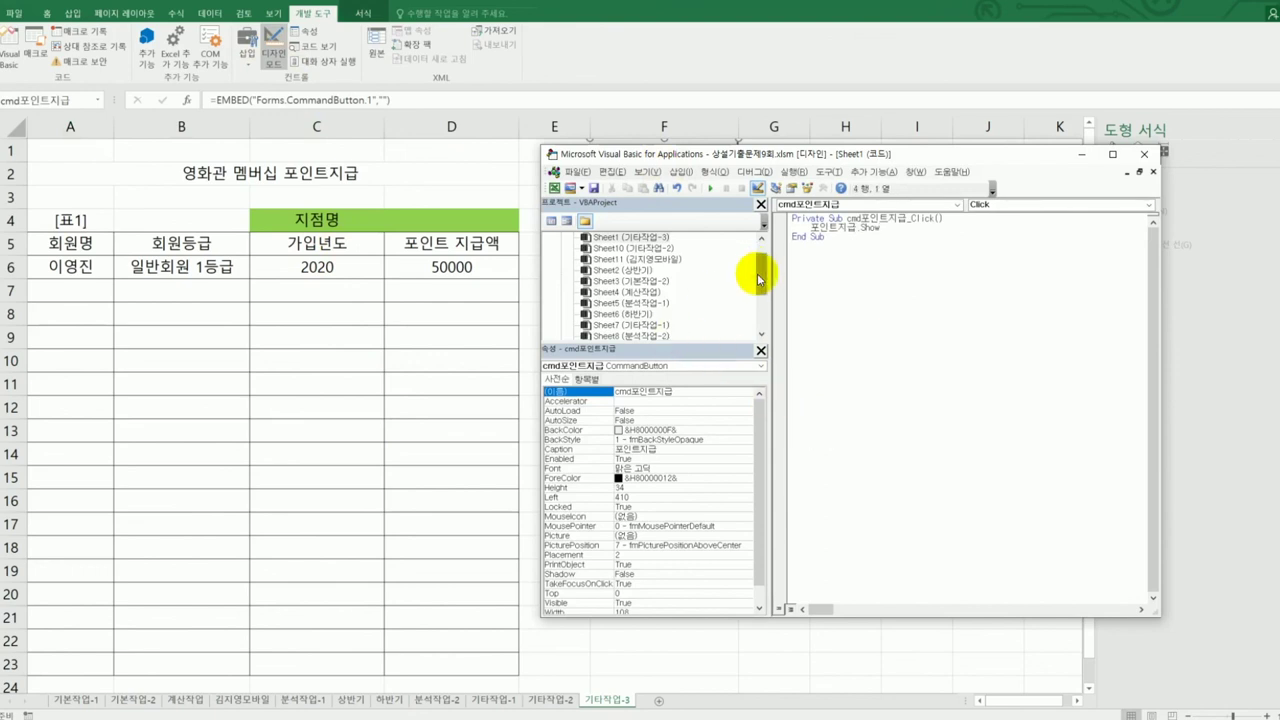
Enlarge the Visual Basic editor window, expand the forms folder and open the code of the 포인트지급 form
left_click(538, 613)
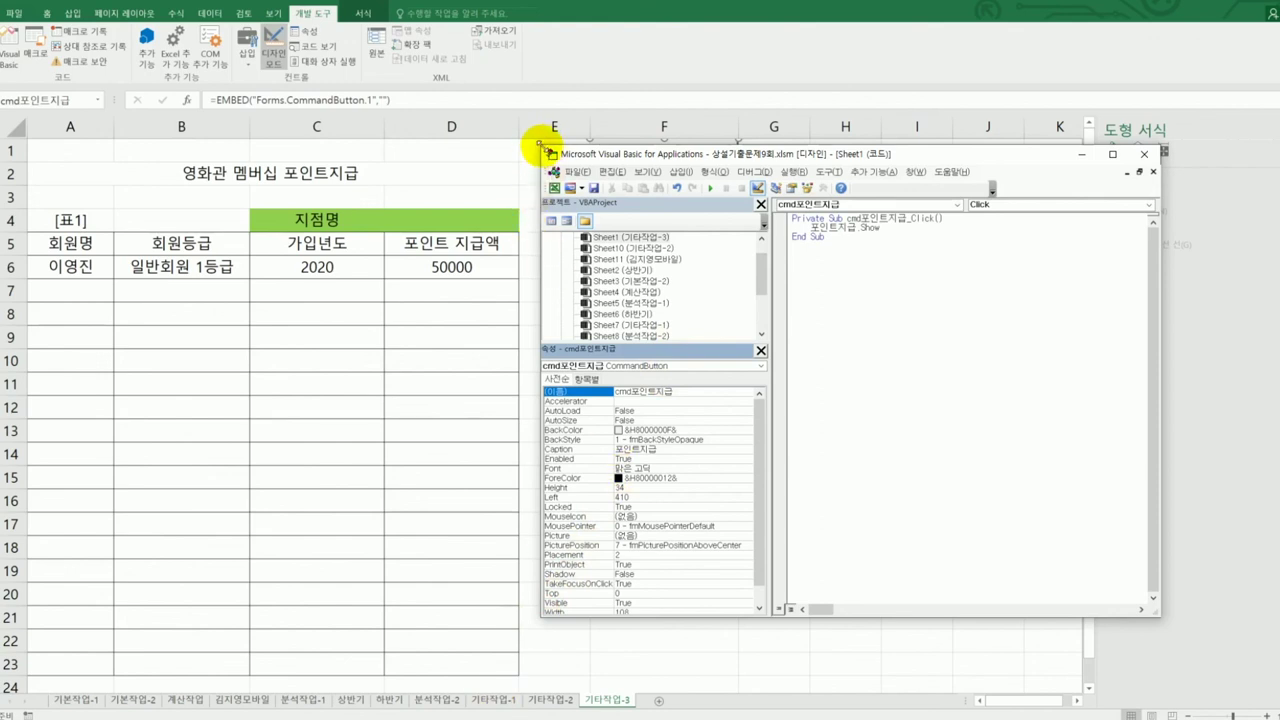
left_click_drag(540, 145, 430, 43)
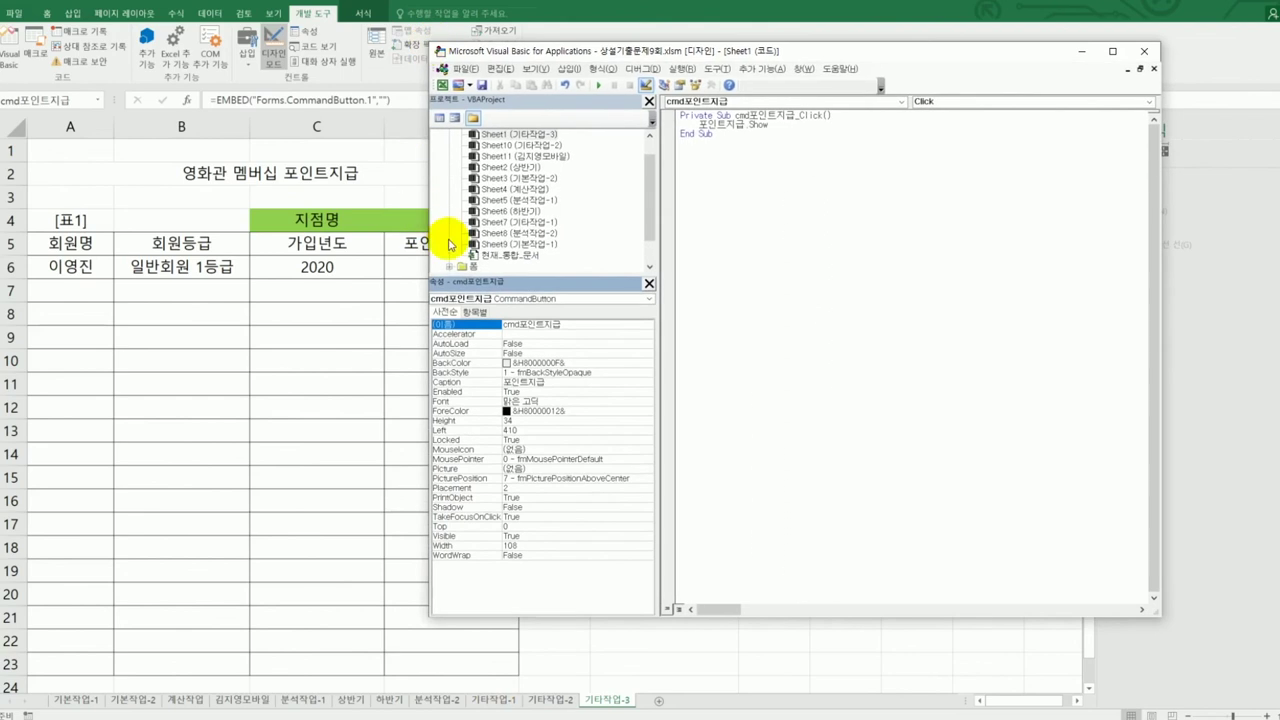
double_click(470, 266)
left_click(502, 266)
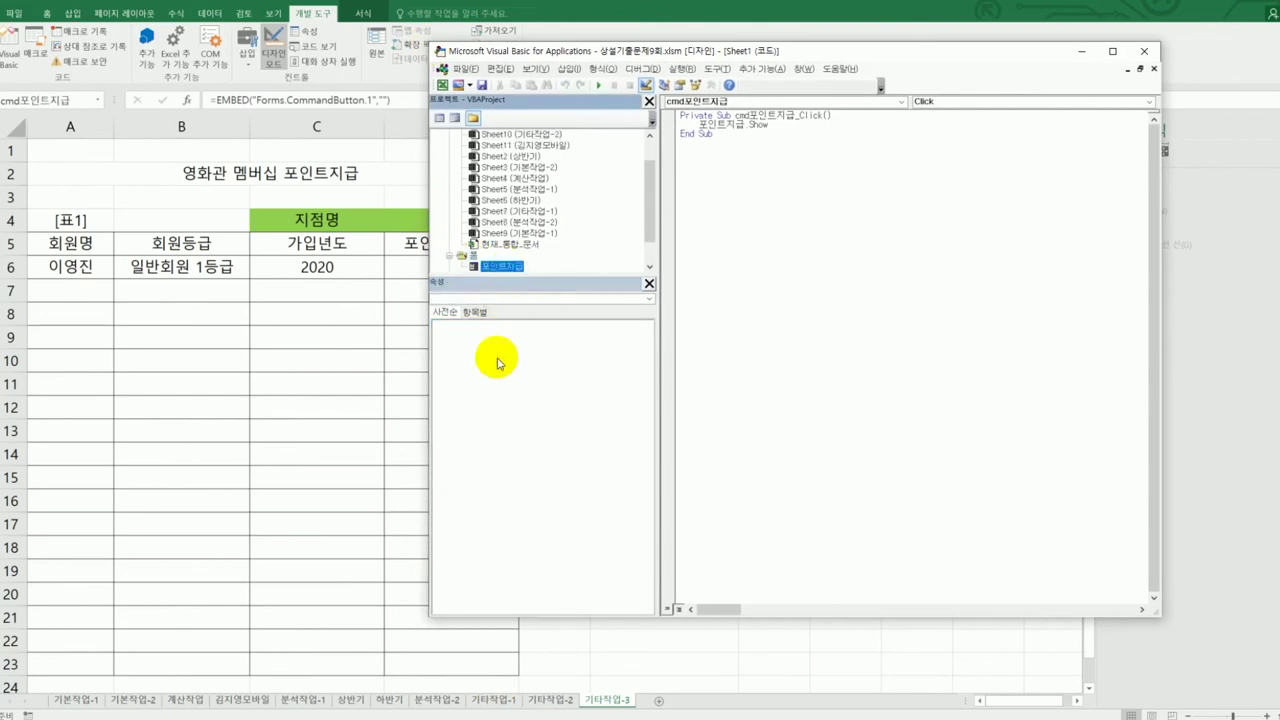
left_click(440, 118)
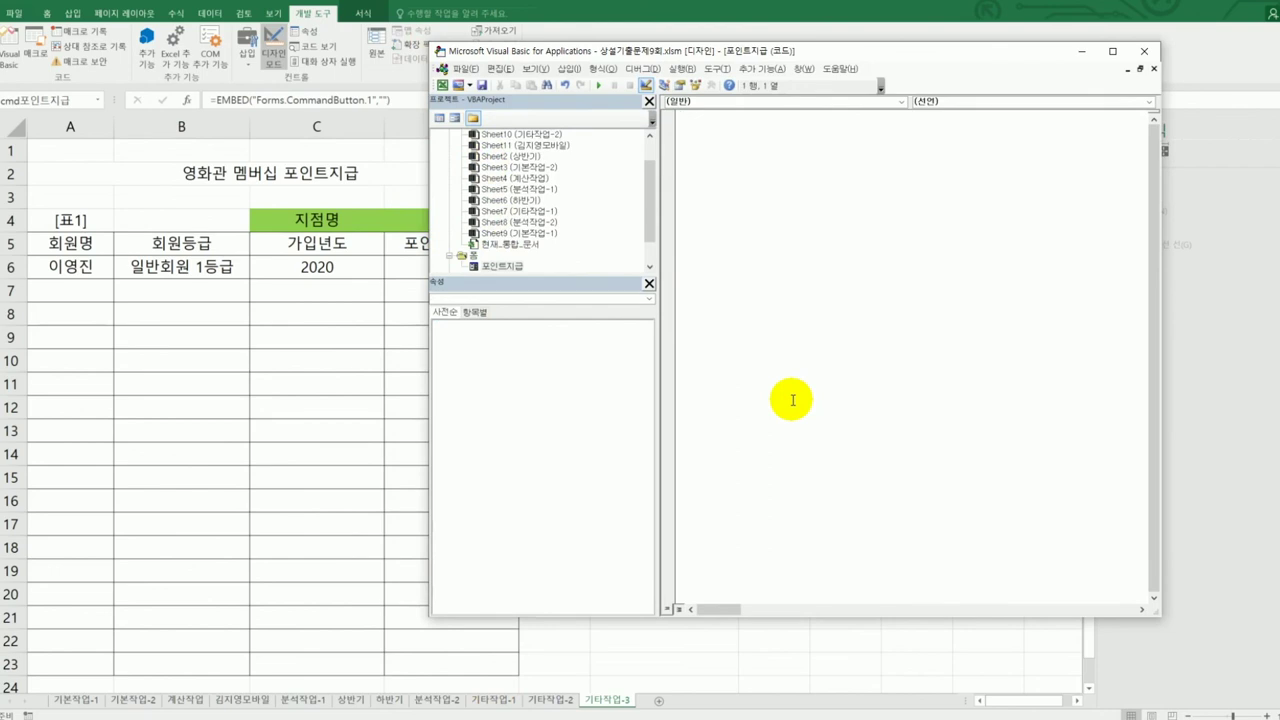
Create the Initialize event procedure for the 포인트지급 UserForm
left_click(760, 104)
left_click(751, 186)
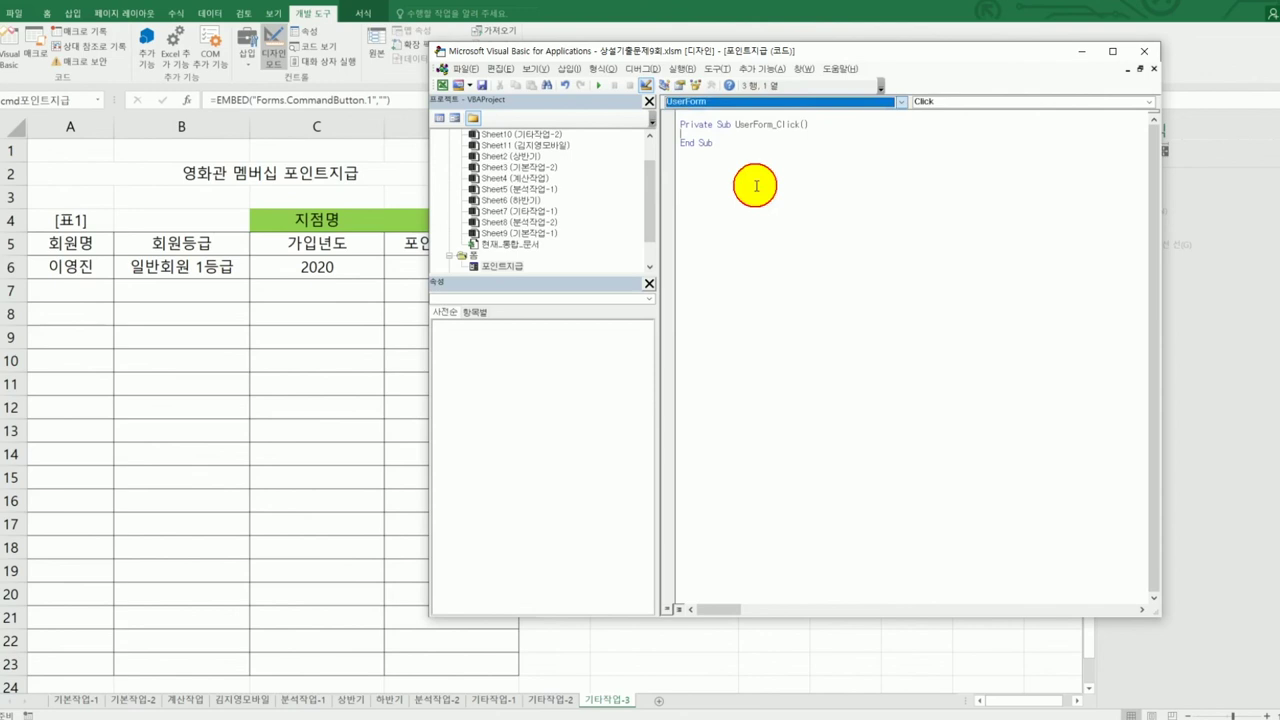
left_click(967, 103)
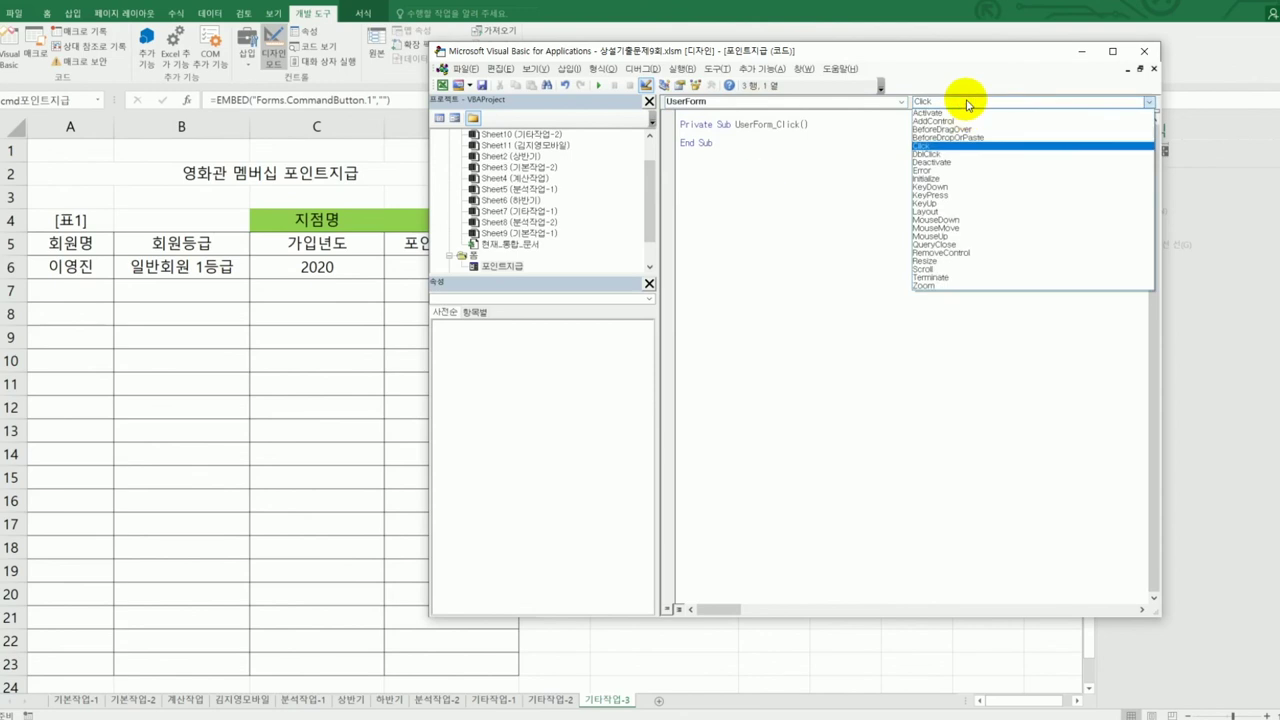
left_click(968, 187)
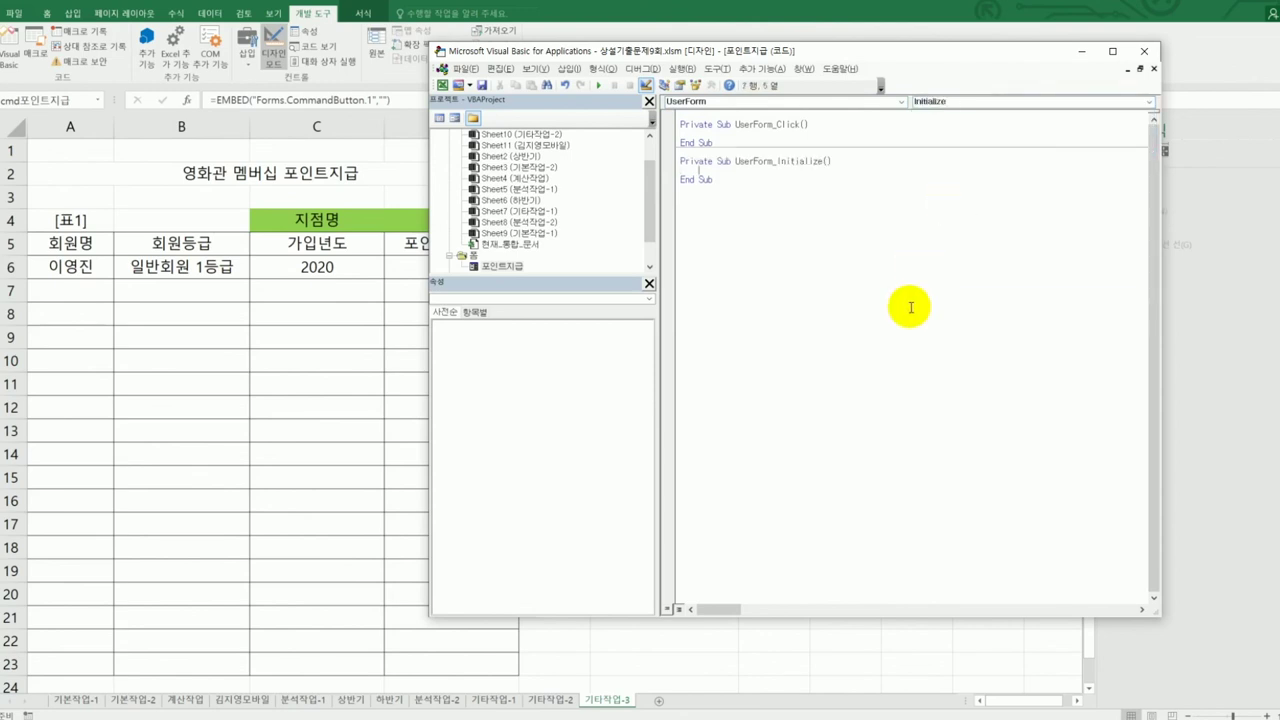
In UserForm_Initialize, set the row source of the cmb회원등급 combo box to "F5:F10"
type("cmd")
type("회원")
type("등급 ")
type(".")
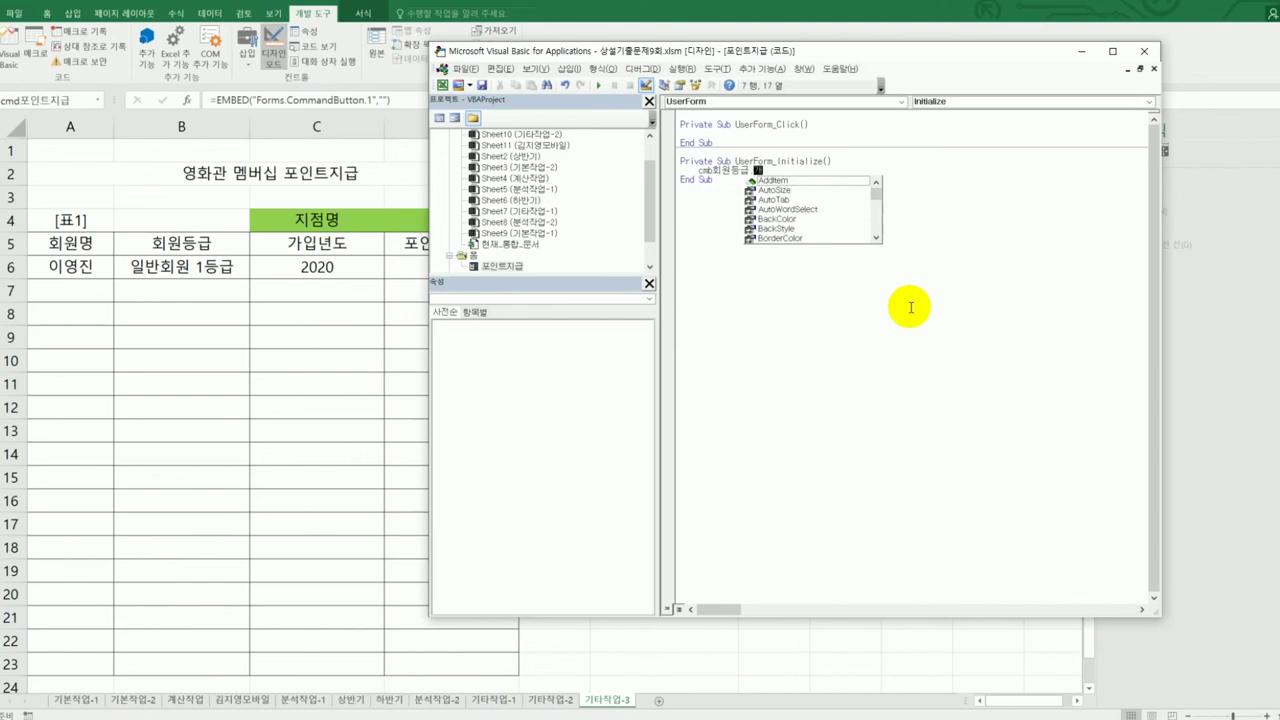
type("ro")
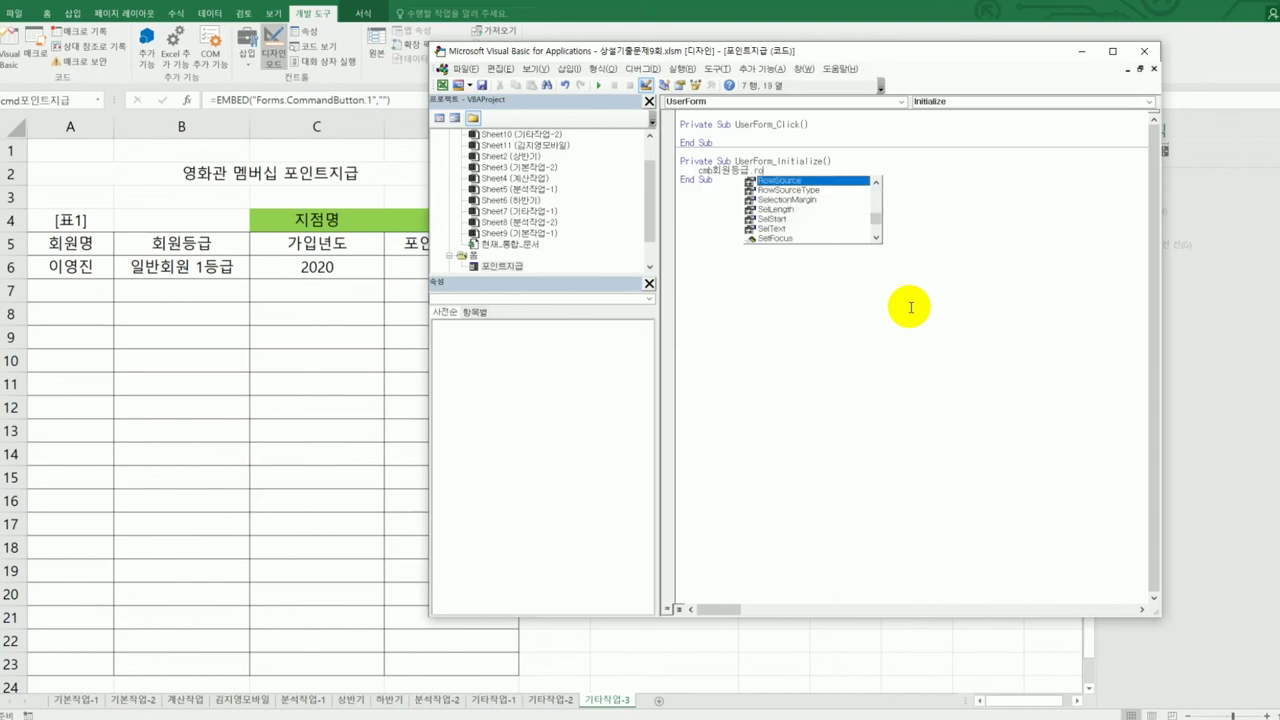
key("Tab")
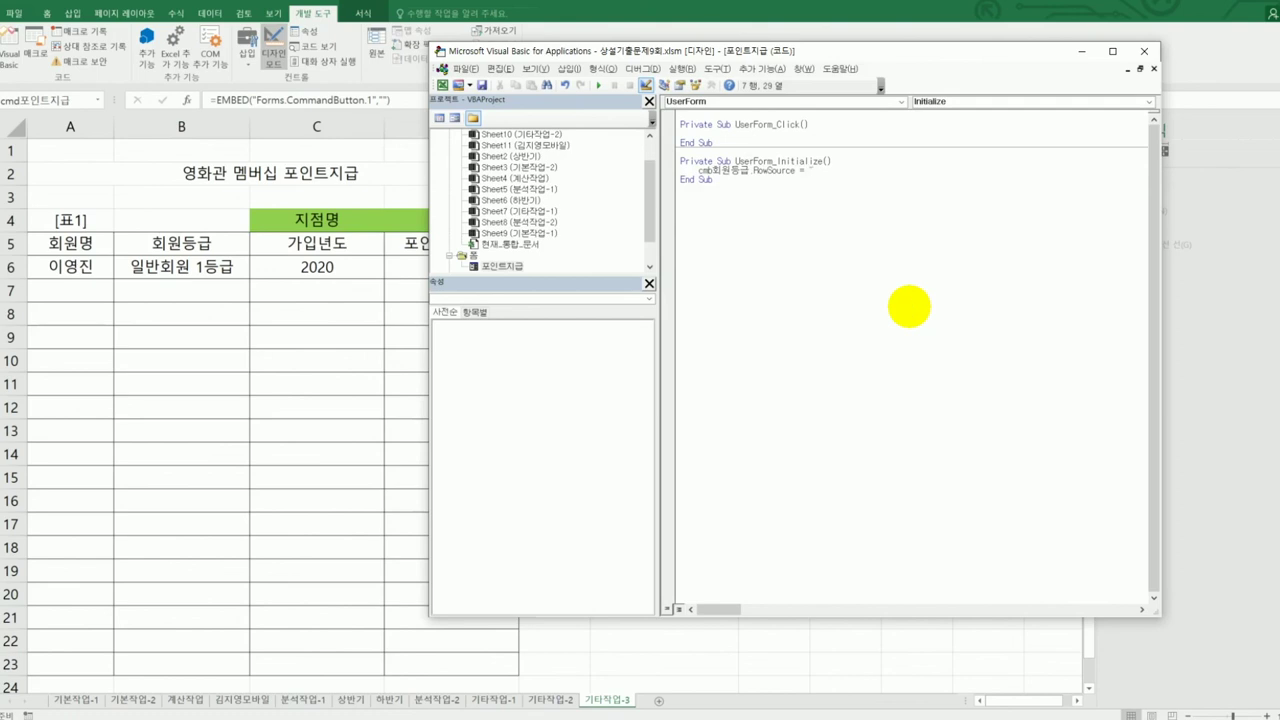
type("= \"H")
type("5:F1")
type("0")
type("\"")
key("Return")
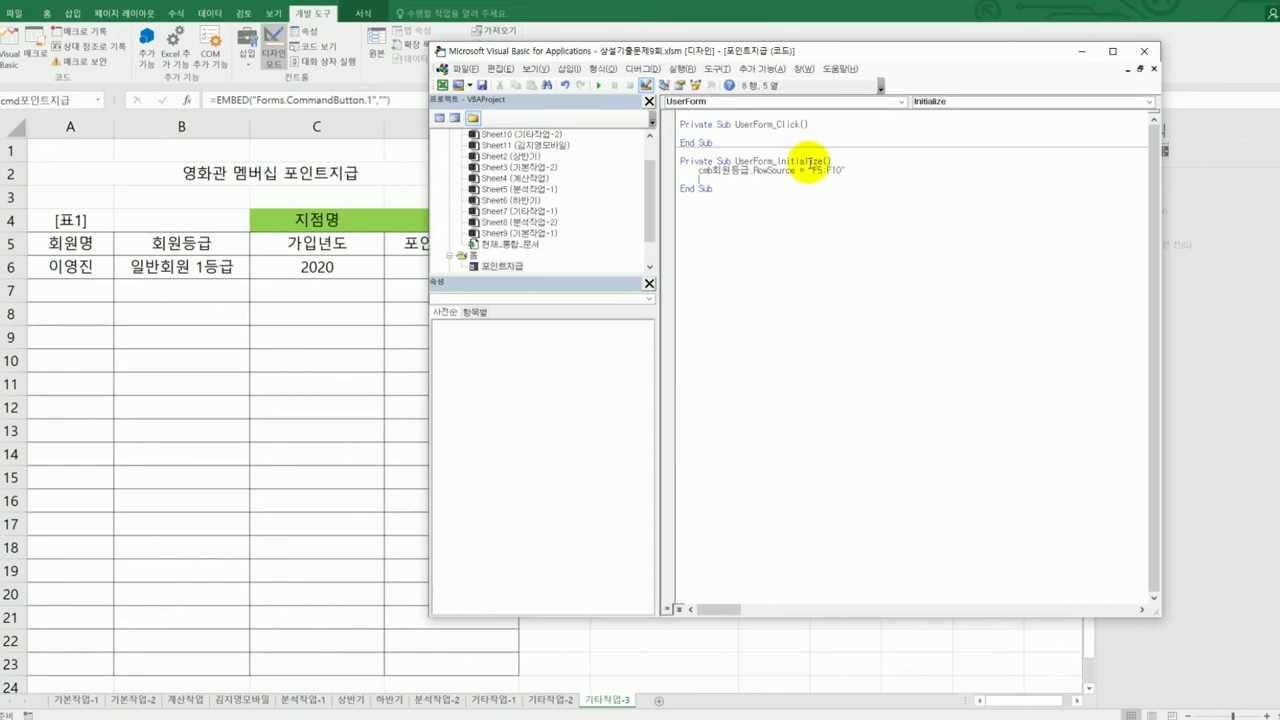
Create the click procedure of the cmd닫기 button and add the statement Unload Me
left_click(818, 103)
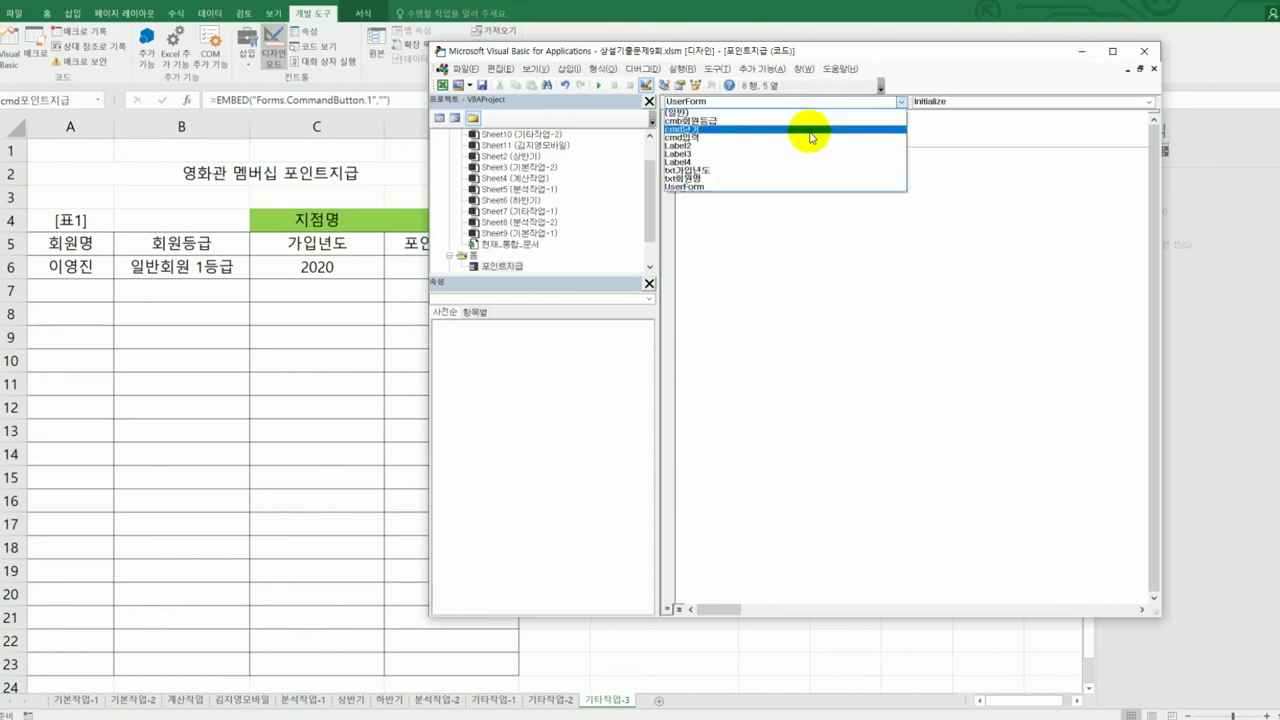
left_click(809, 149)
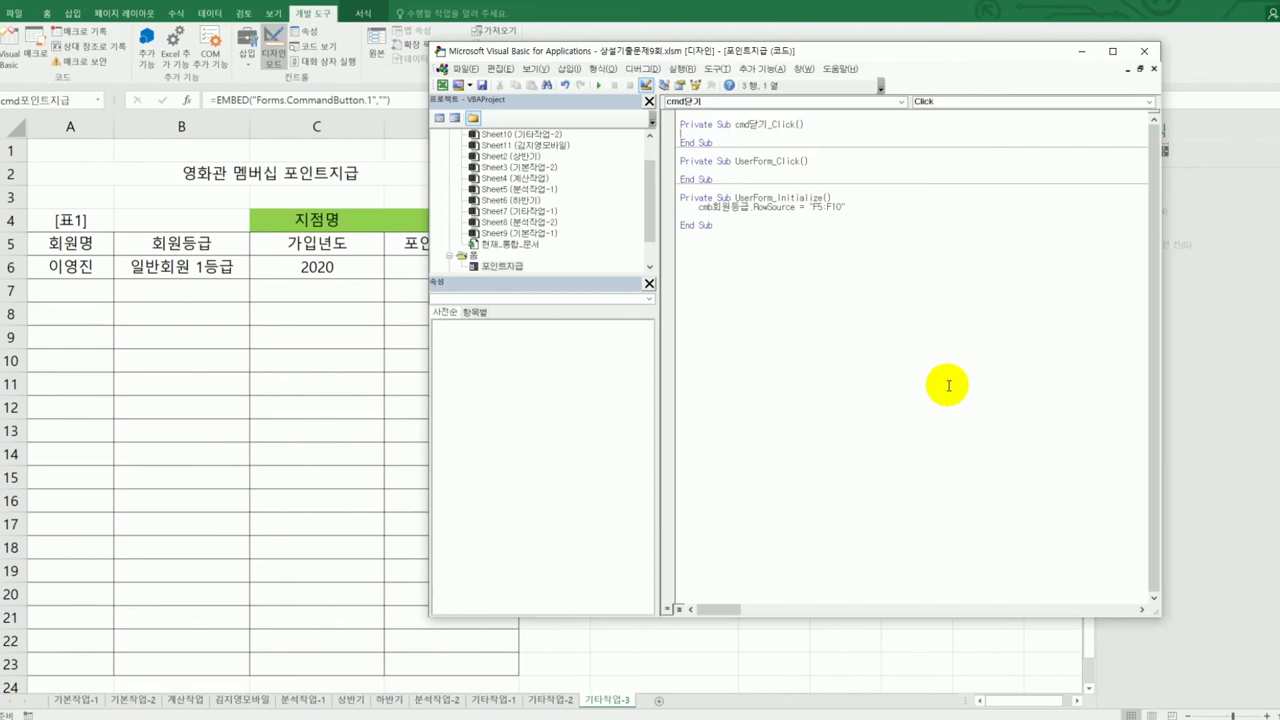
key("Return")
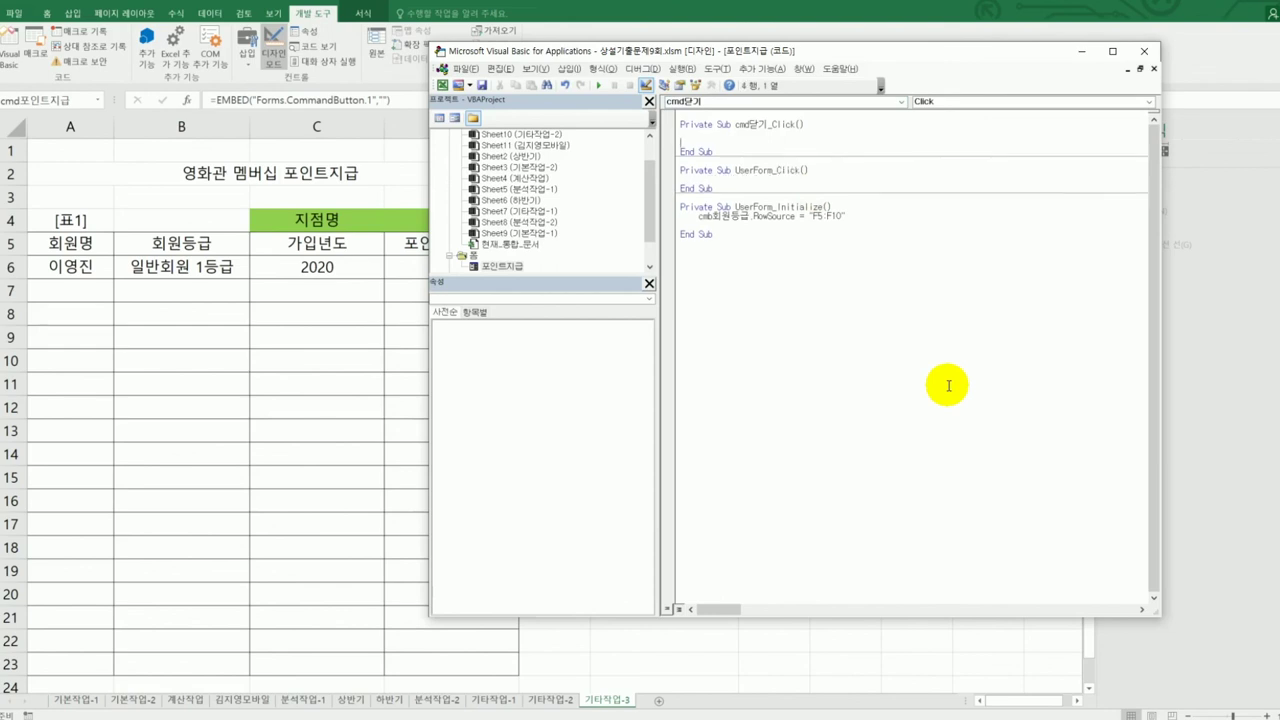
type("unload me")
key("Return")
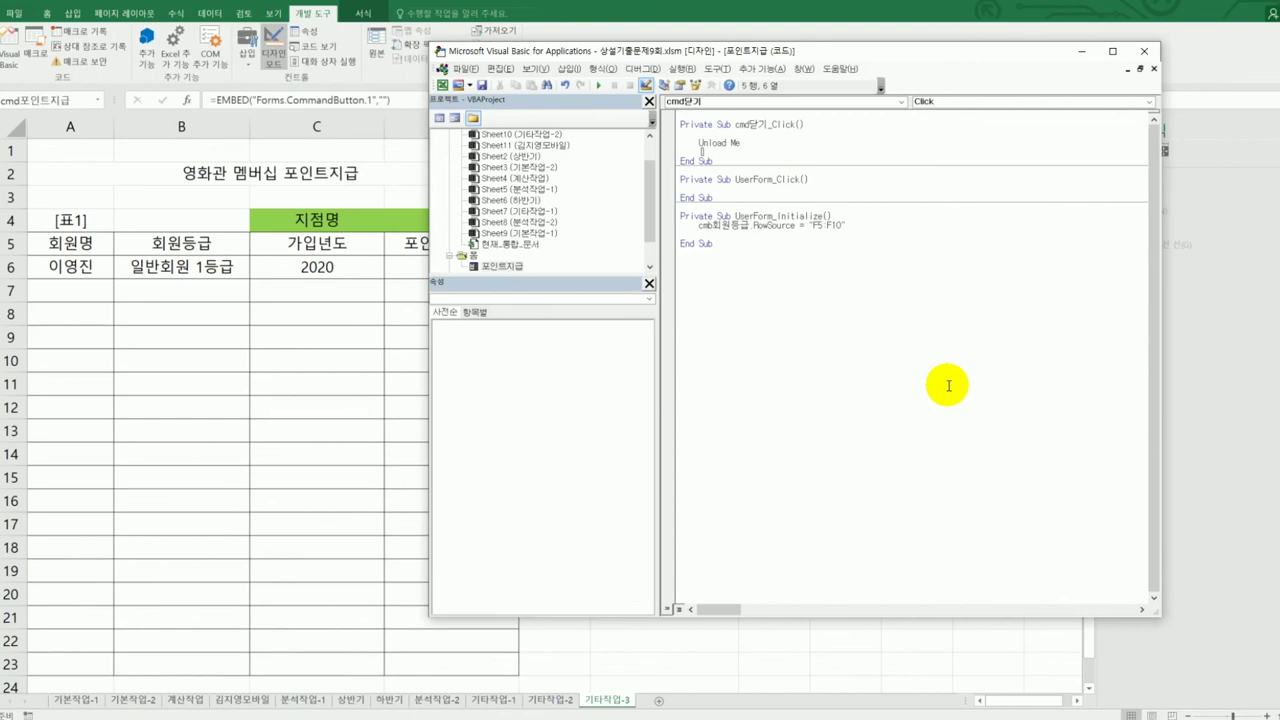
Add the line [D4] = "코엑스점" below Unload Me in the cmd닫기 click procedure
type("[D")
type("4] = ")
type("\"zhdp")
key("BackSpace")
key("BackSpace")
key("BackSpace")
key("Hangul")
type("코엑스점\"")
key("Return")
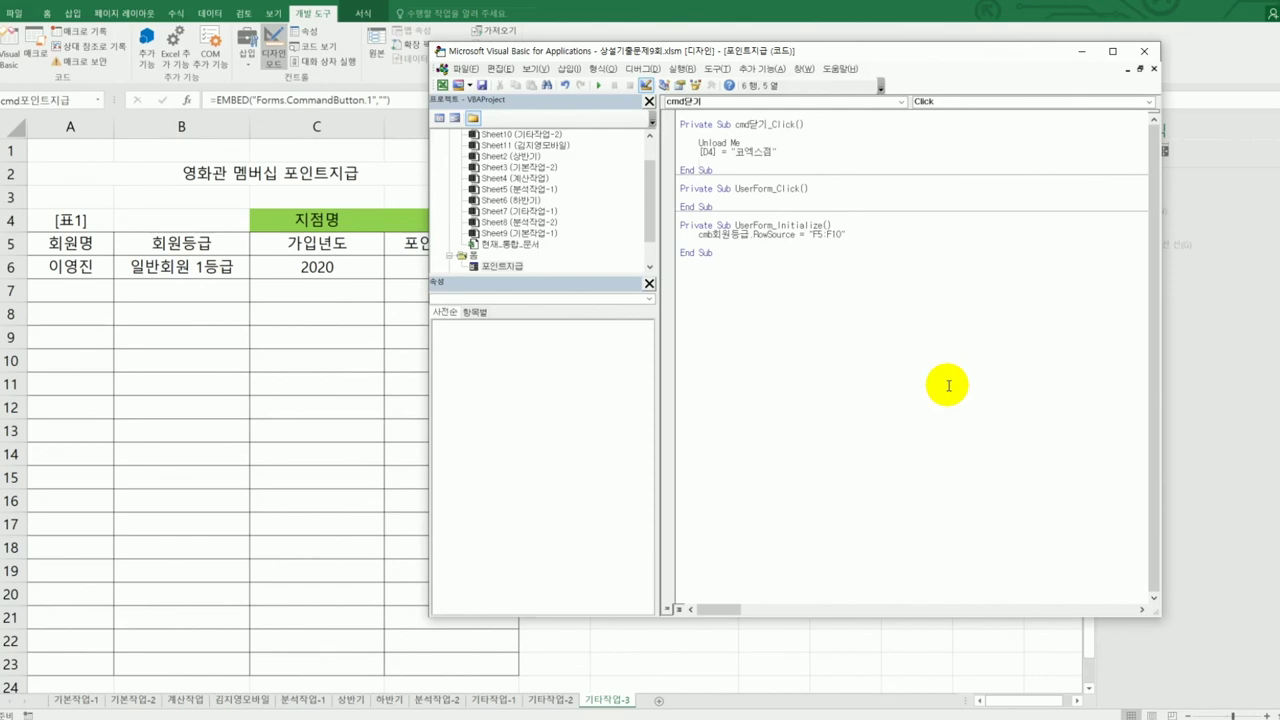
Add the line [D4].Font.Name = "굴림체" to the cmd닫기 click procedure
type("[D")
type("4] 레")
key("BackSpace")
key("BackSpace")
key("BackSpace")
type(".font.na")
type("me ")
type("= \"r")
type("굴림체\"")
key("Return")
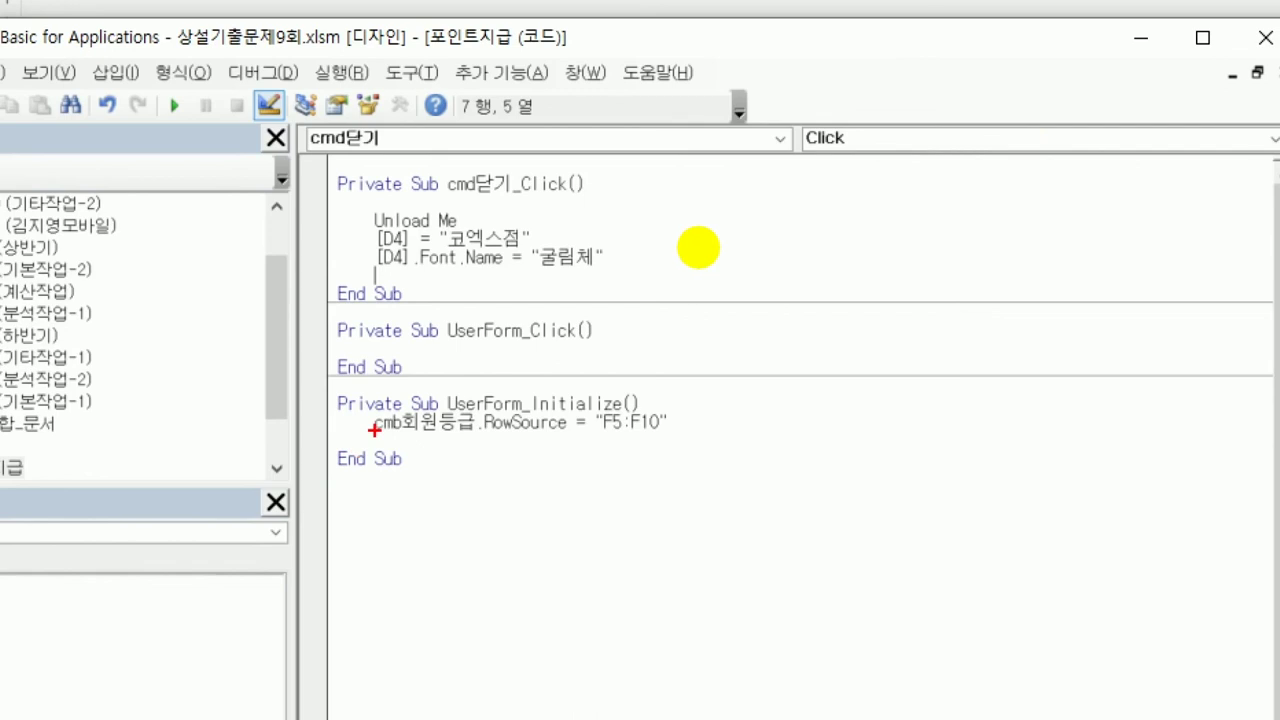
Open the 포인트지급 form in its design view
left_click_drag(373, 429, 476, 437)
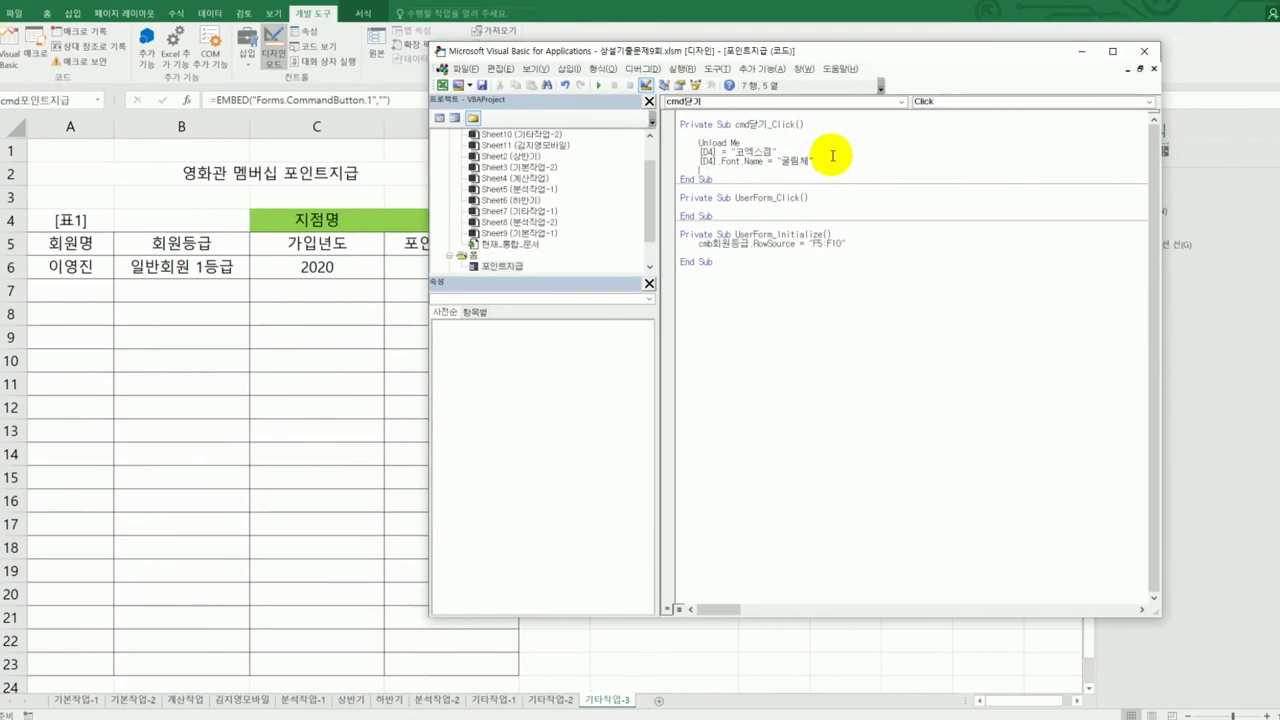
left_click(795, 101)
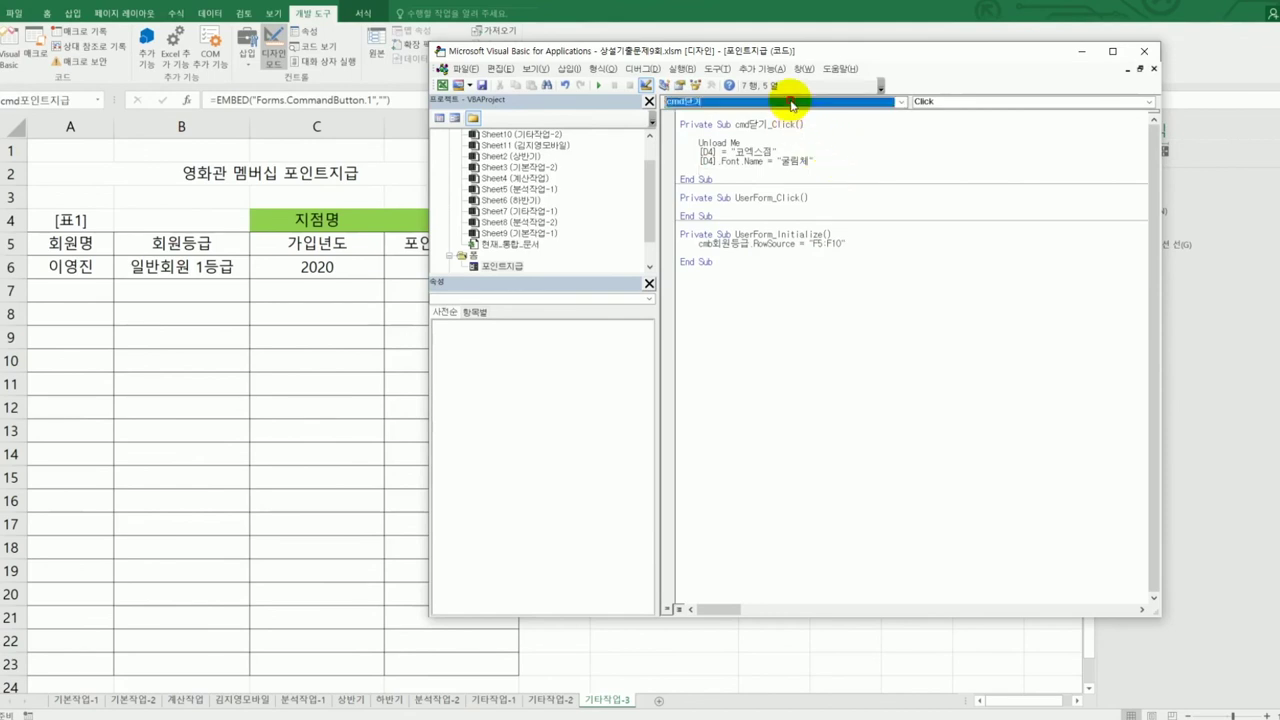
left_click(505, 266)
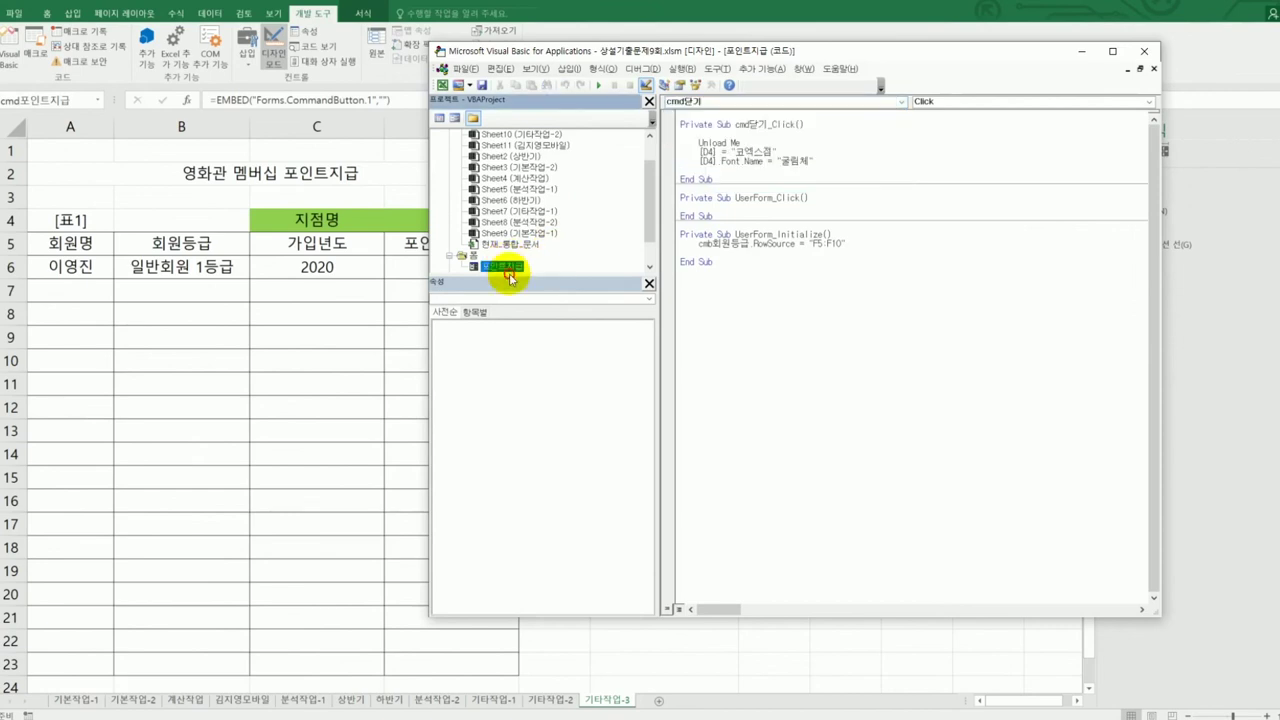
double_click(506, 266)
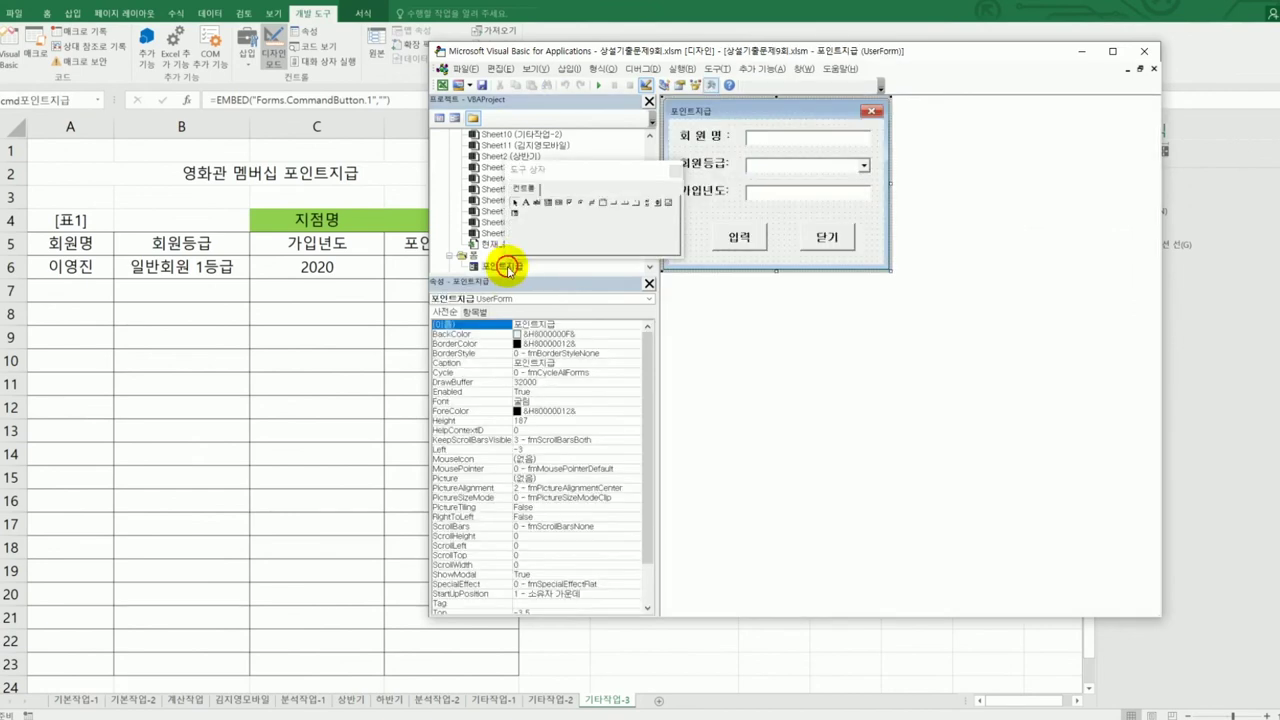
Check the control names of the 회원등급 and 가입년도 fields and create the click procedure of the cmd입력 button
left_click(766, 139)
left_click(767, 169)
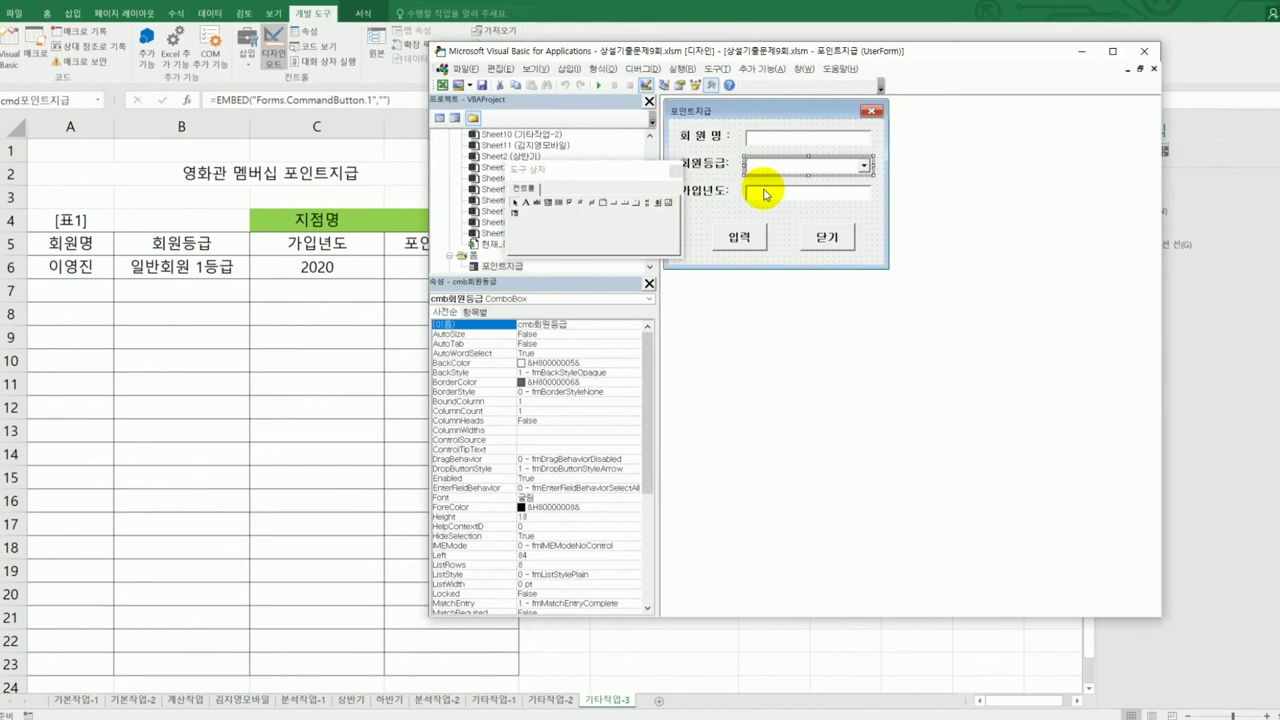
left_click(732, 245)
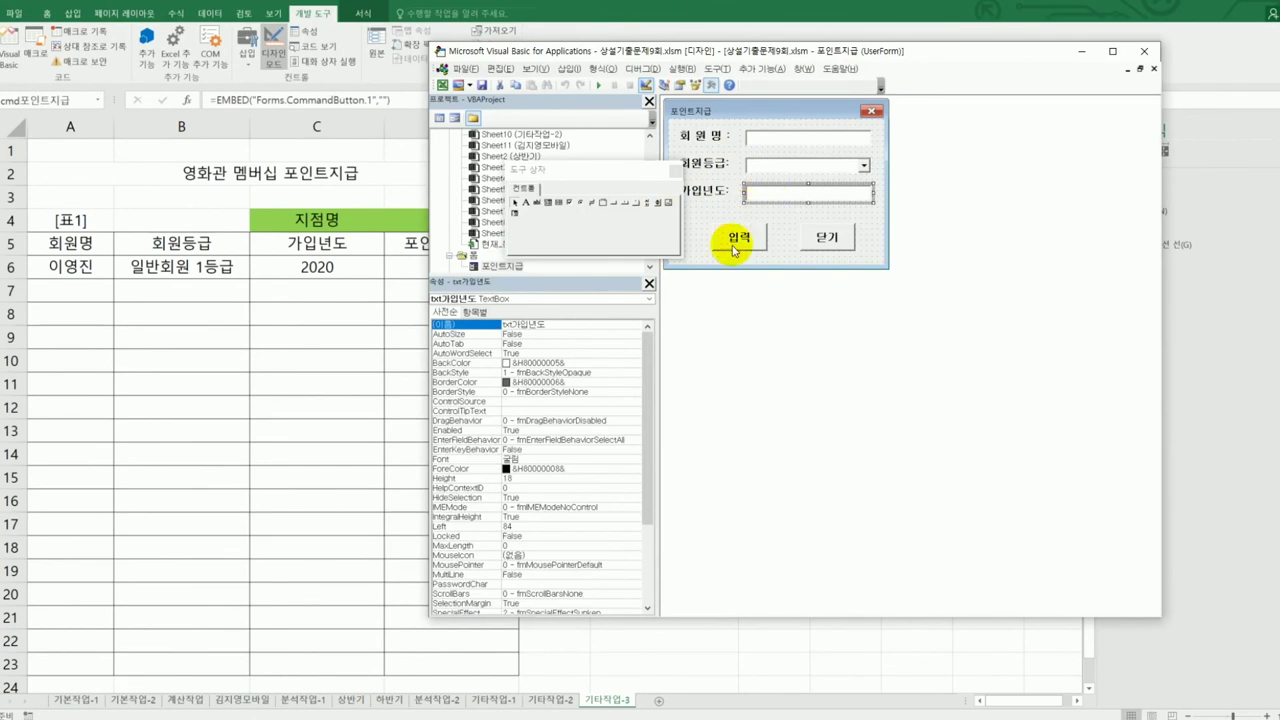
double_click(737, 241)
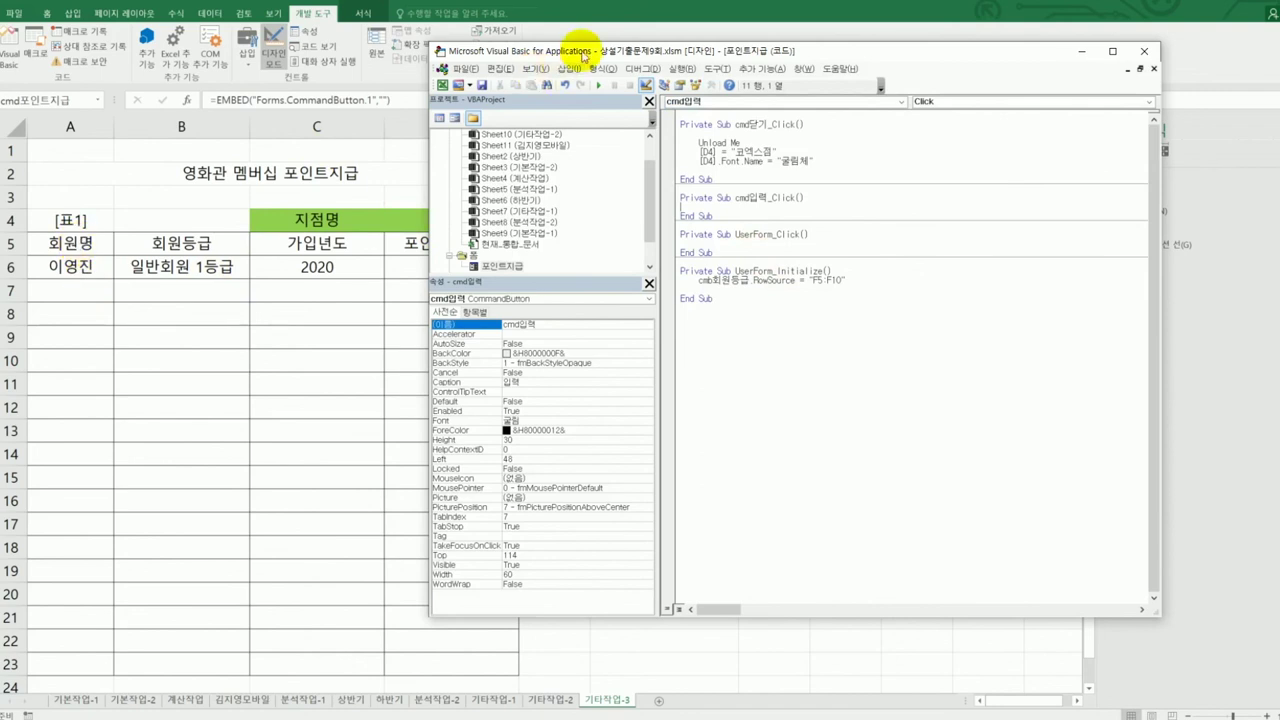
Add the line i = Range("A5").CurrentRegion.Rows.Count + 4 to the cmd입력 click procedure, followed by a blank line
left_click_drag(594, 49, 540, 397)
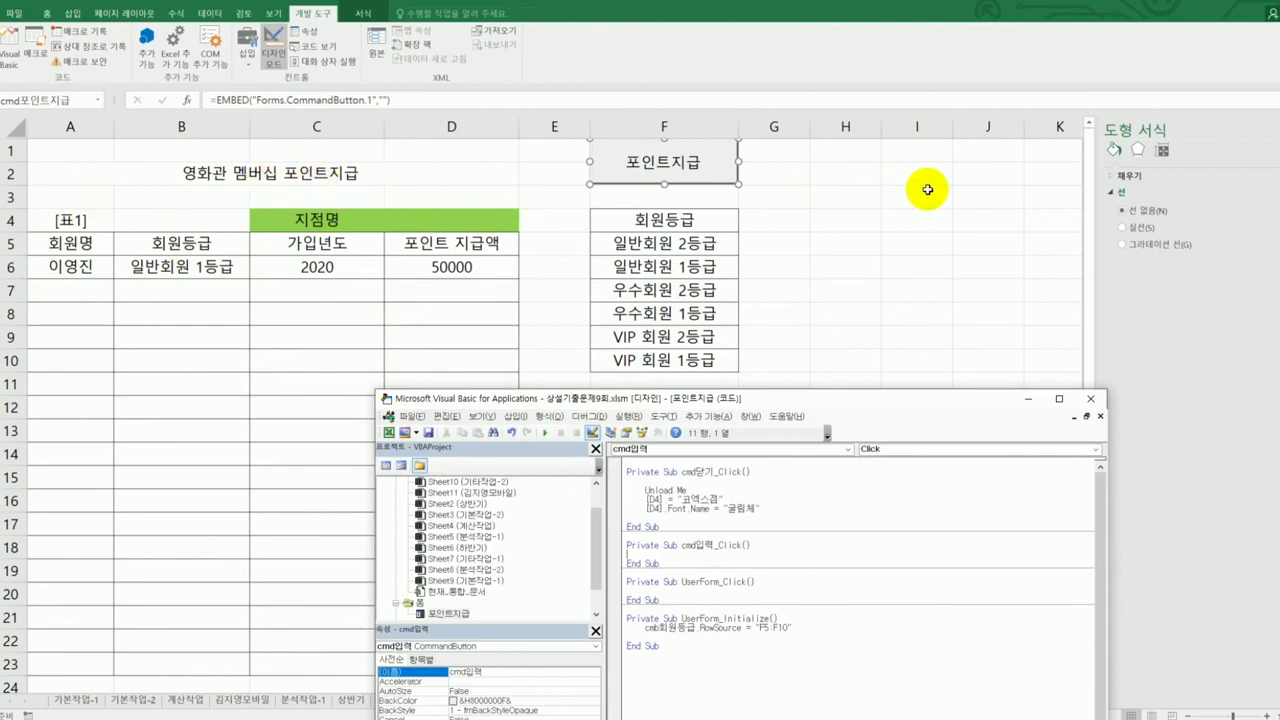
left_click_drag(800, 398, 830, 80)
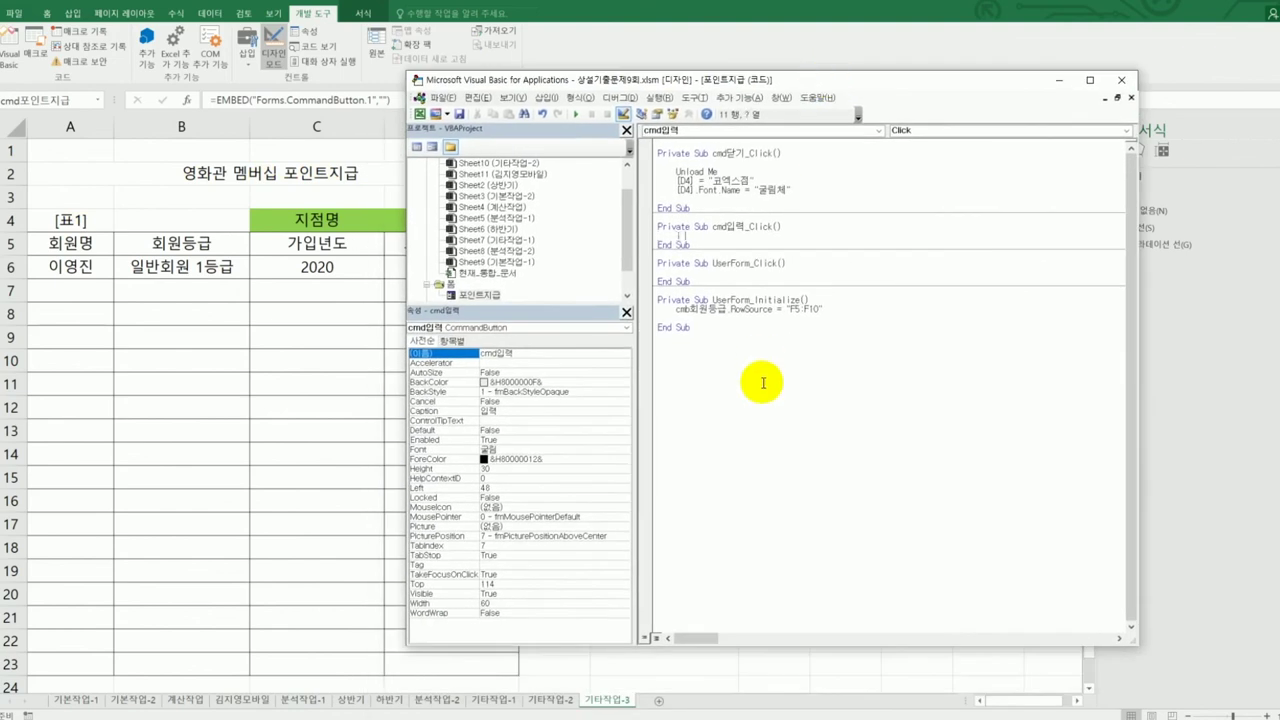
type("= range(")
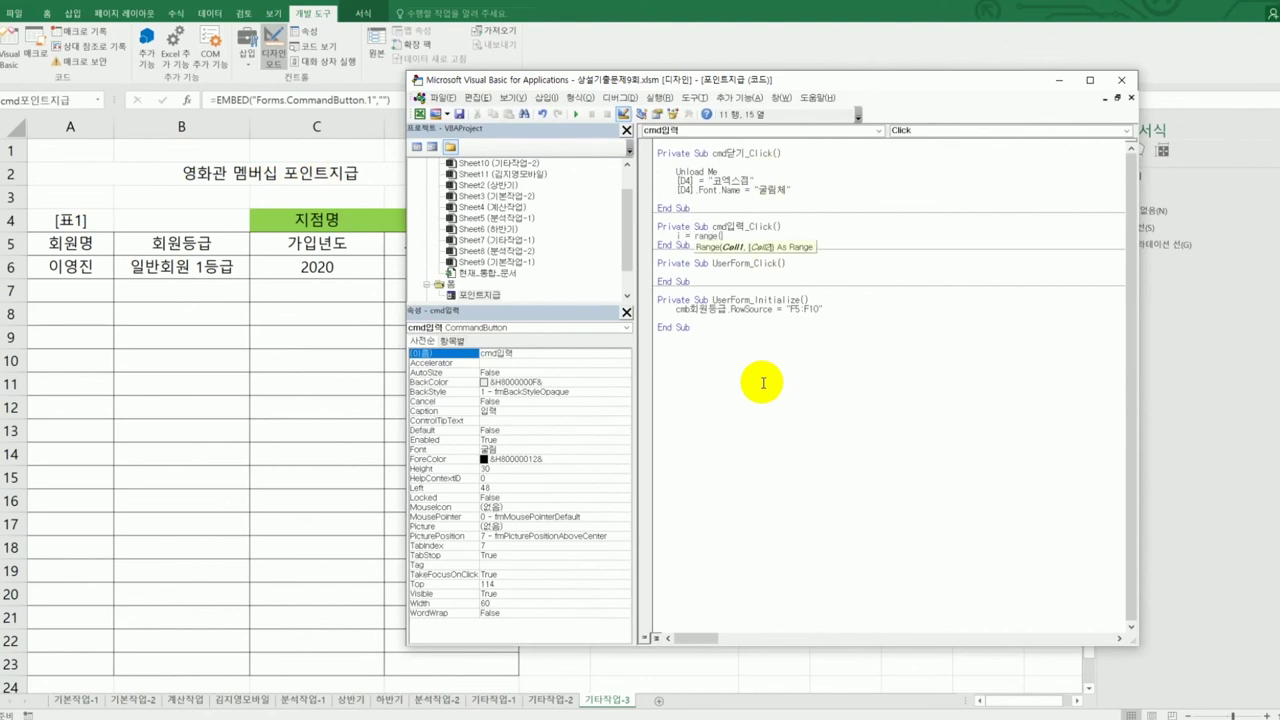
type("\"A5\").cu")
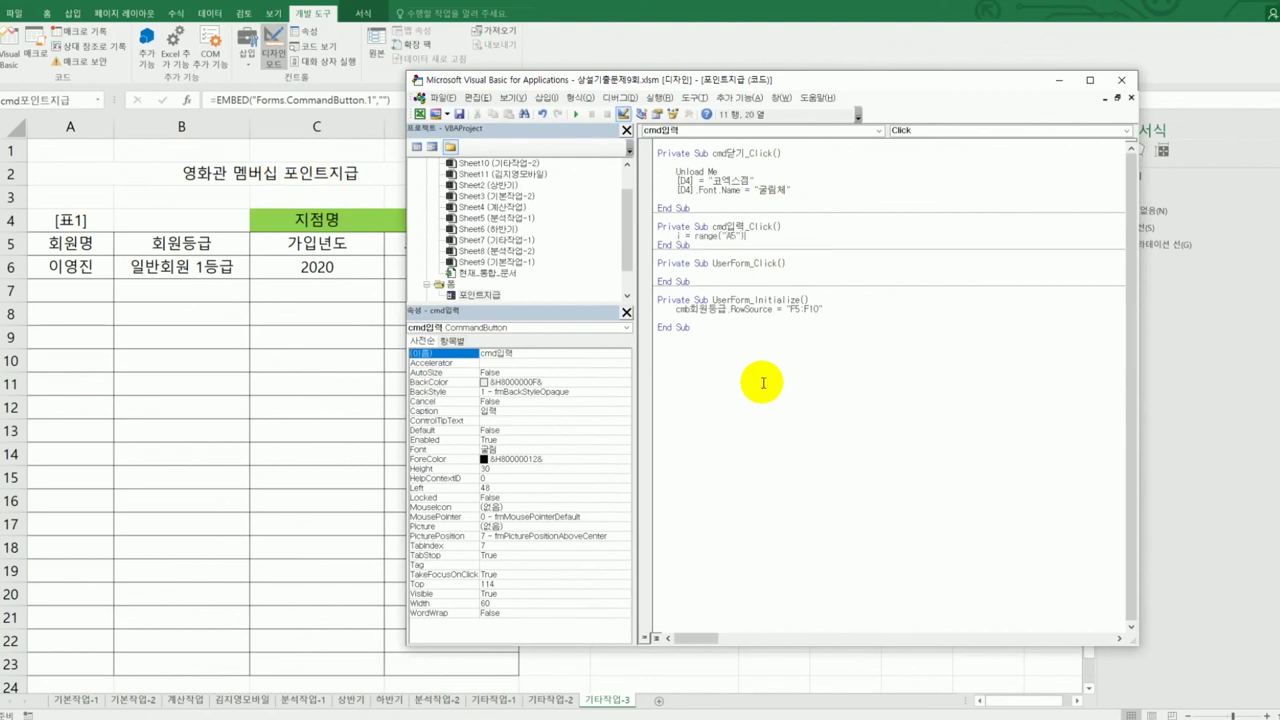
key("Down")
key("Tab")
type(".Rows.Count")
type("+ 4")
key("Return")
key("Return")
Add the line Cells(i, 1) = txt회원명 to the cmd입력 click procedure
type("cell")
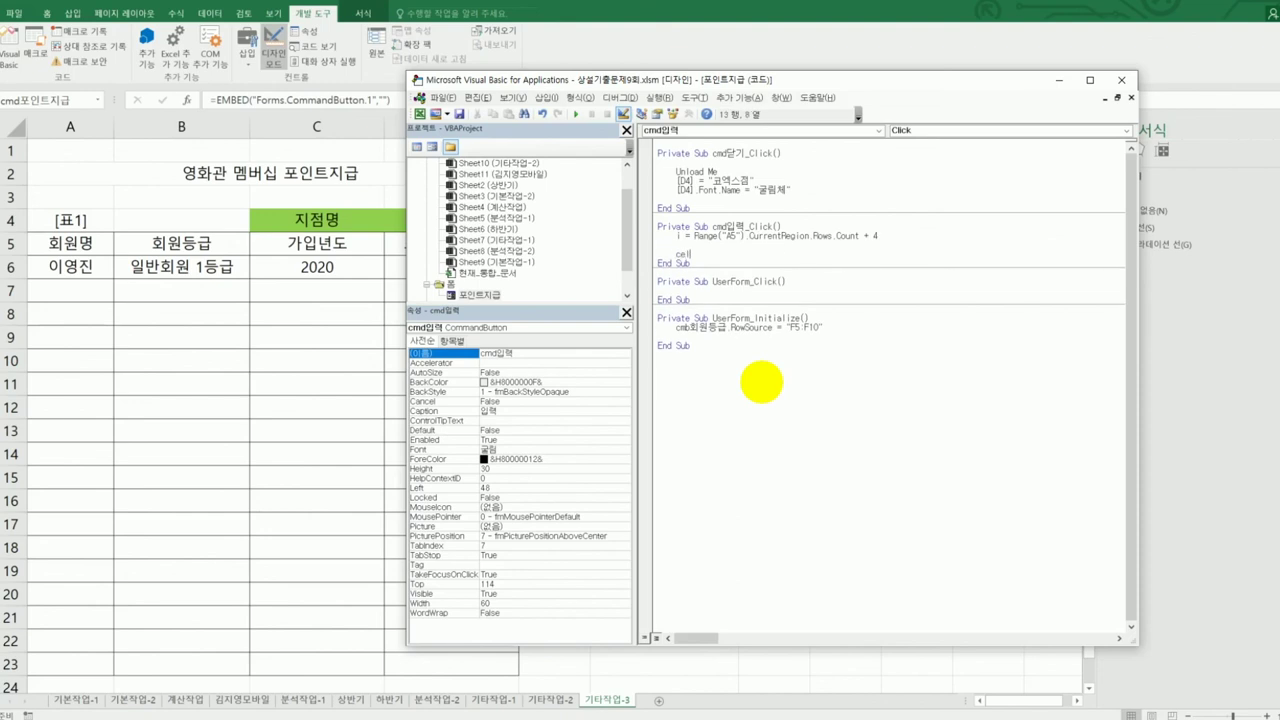
type("s(i,2")
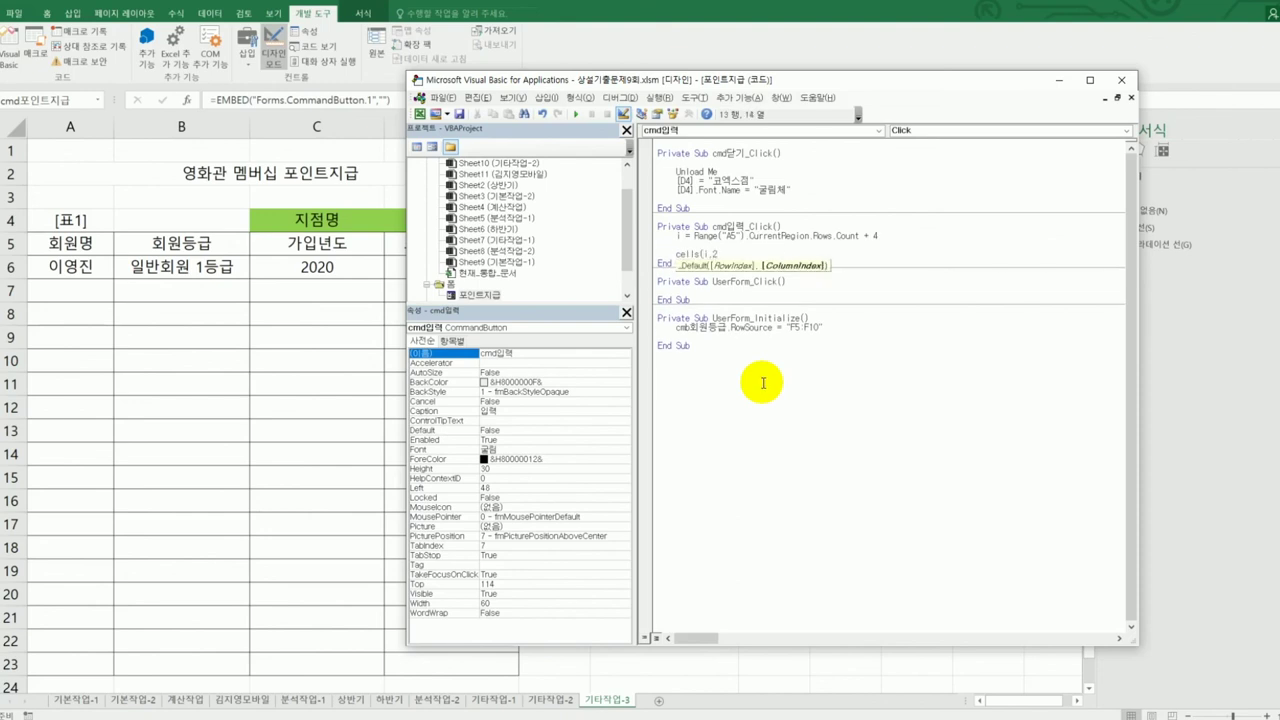
key("BackSpace")
type("1)")
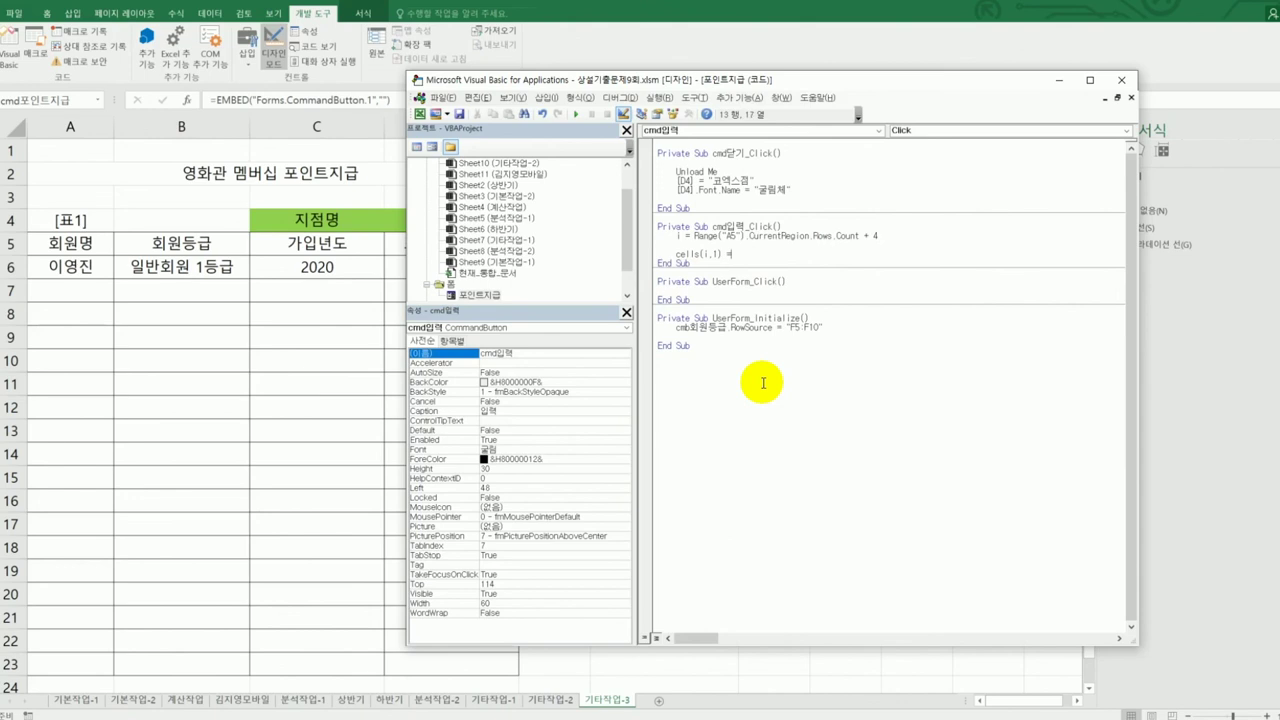
type("= txt회원명")
key("Return")
Add the lines Cells(i, 2) = cmb회원등급 and Cells(i, 3) = txt가입년도 below the 회원명 line
type("cells(i,2)")
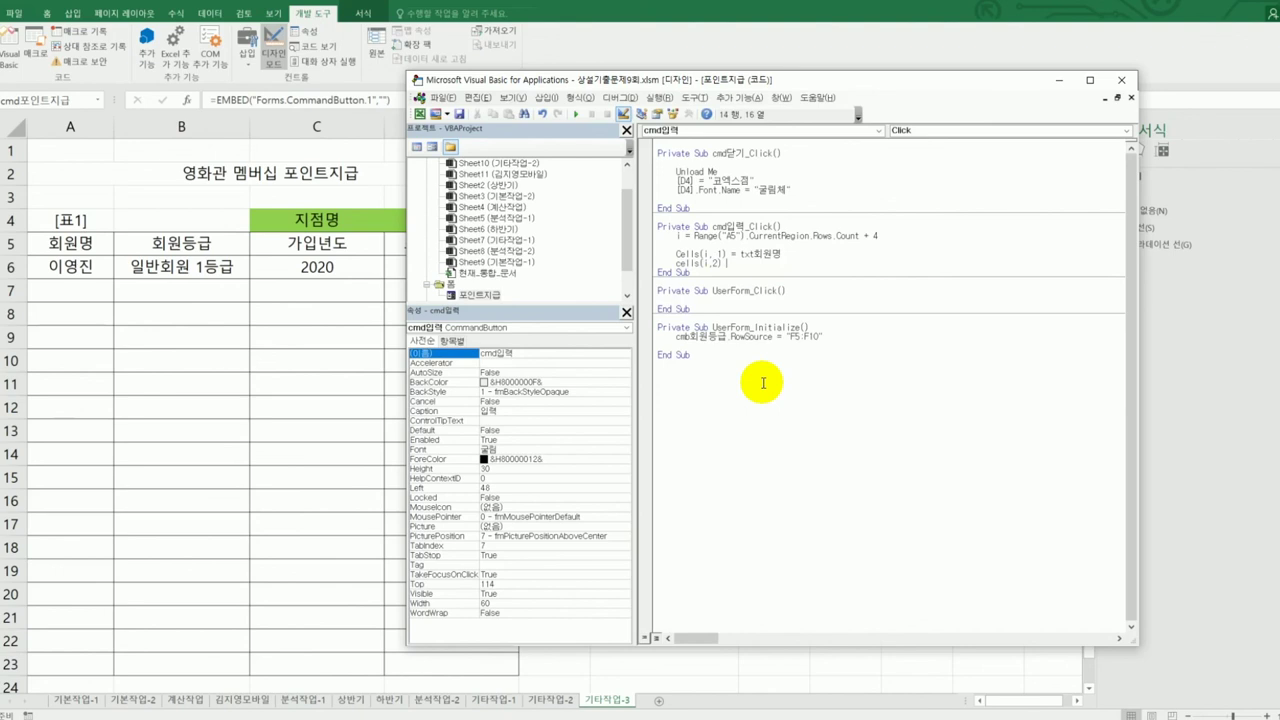
type(" = cmb회원등급")
key("Return")
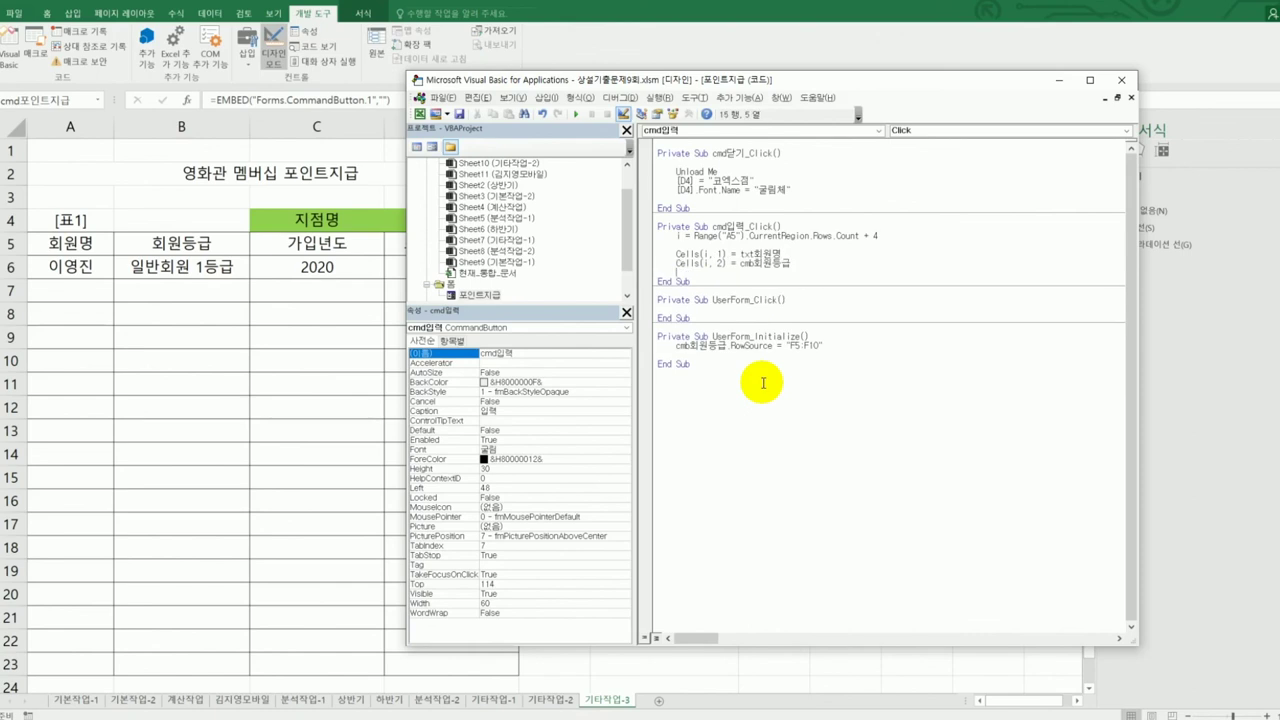
type("cells(i,3)")
type("=")
type("txt가입년도")
key("Return")
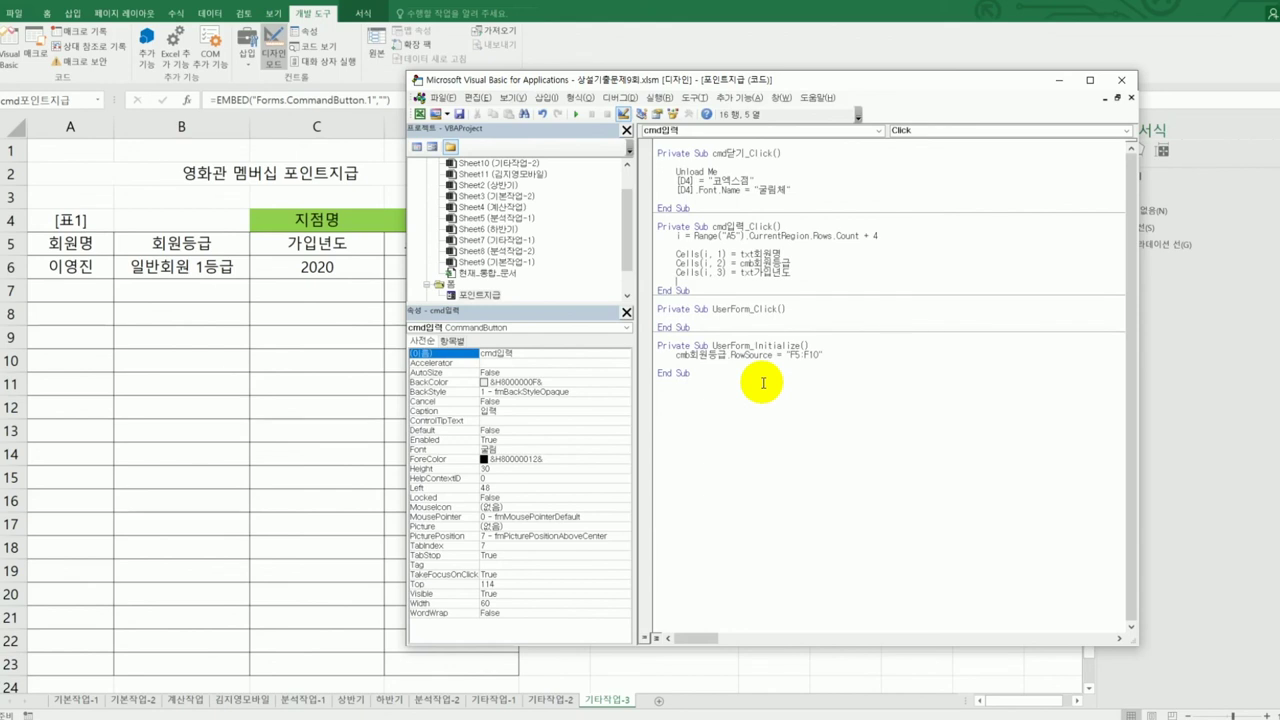
key("Return")
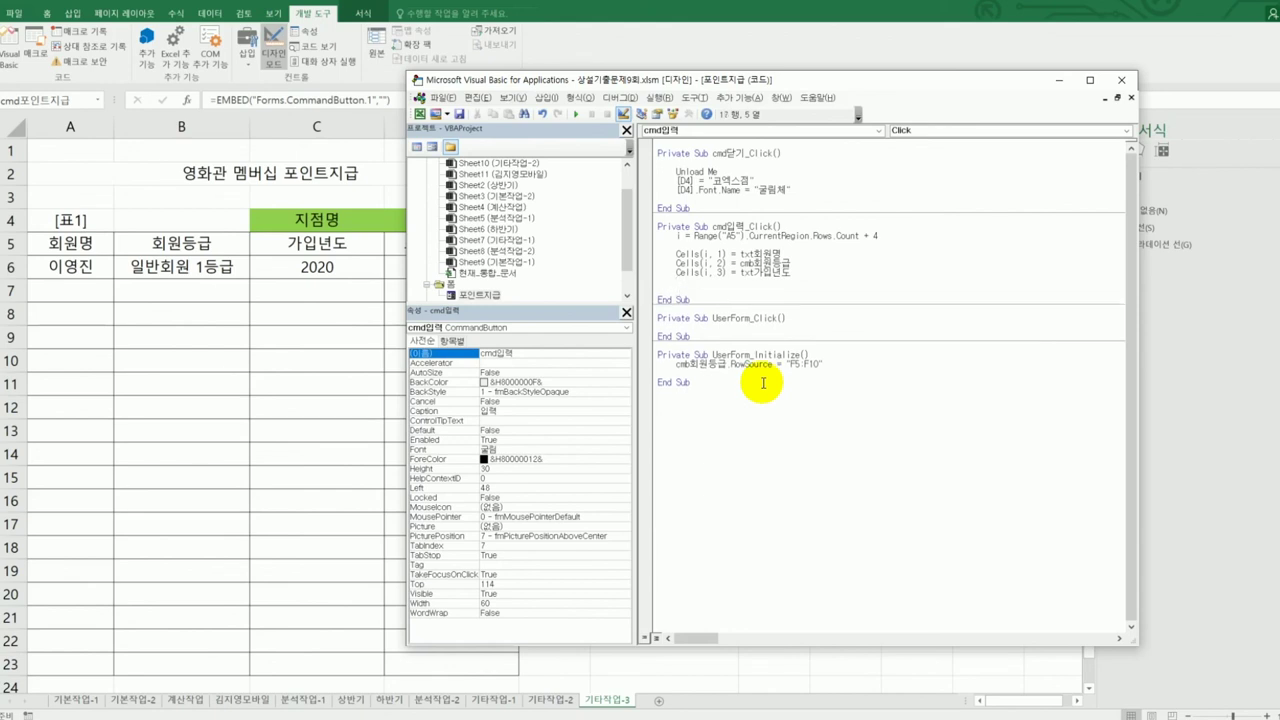
Start a condition in the cmd입력 click procedure with If Right(Cells(i, 2), 3) = "1등급" Then
type("if cells(i,")
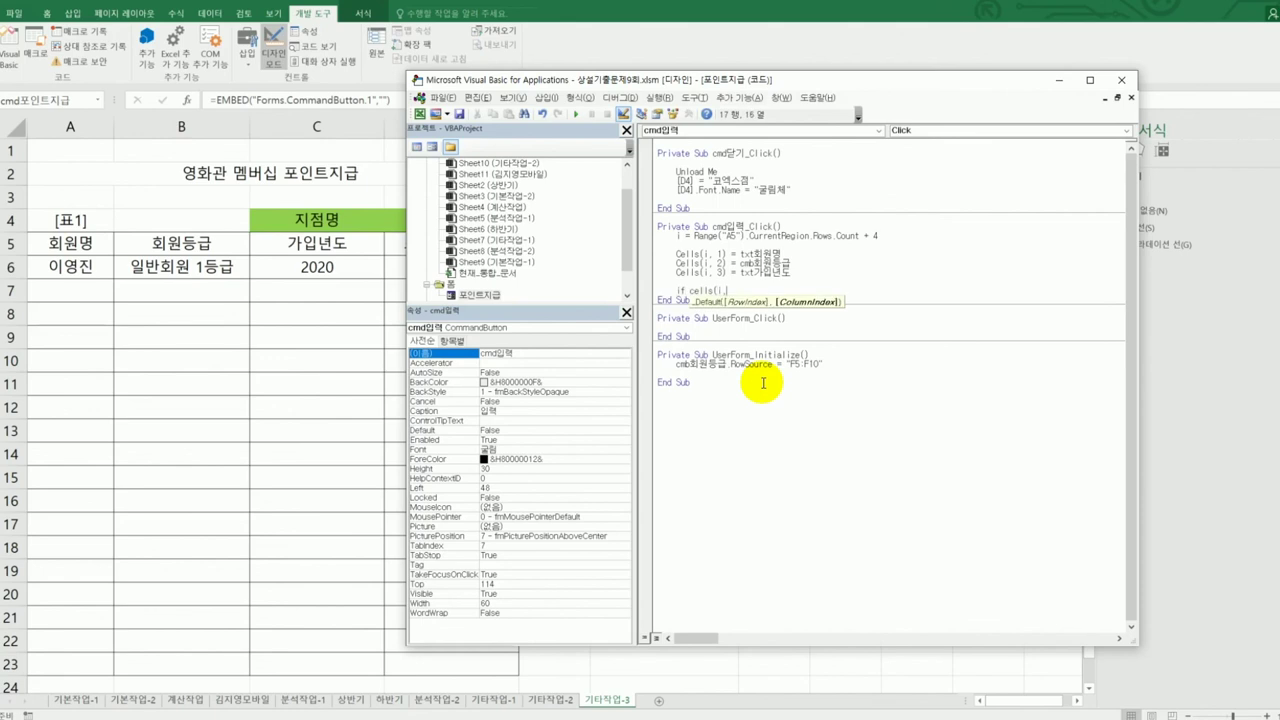
type("2)")
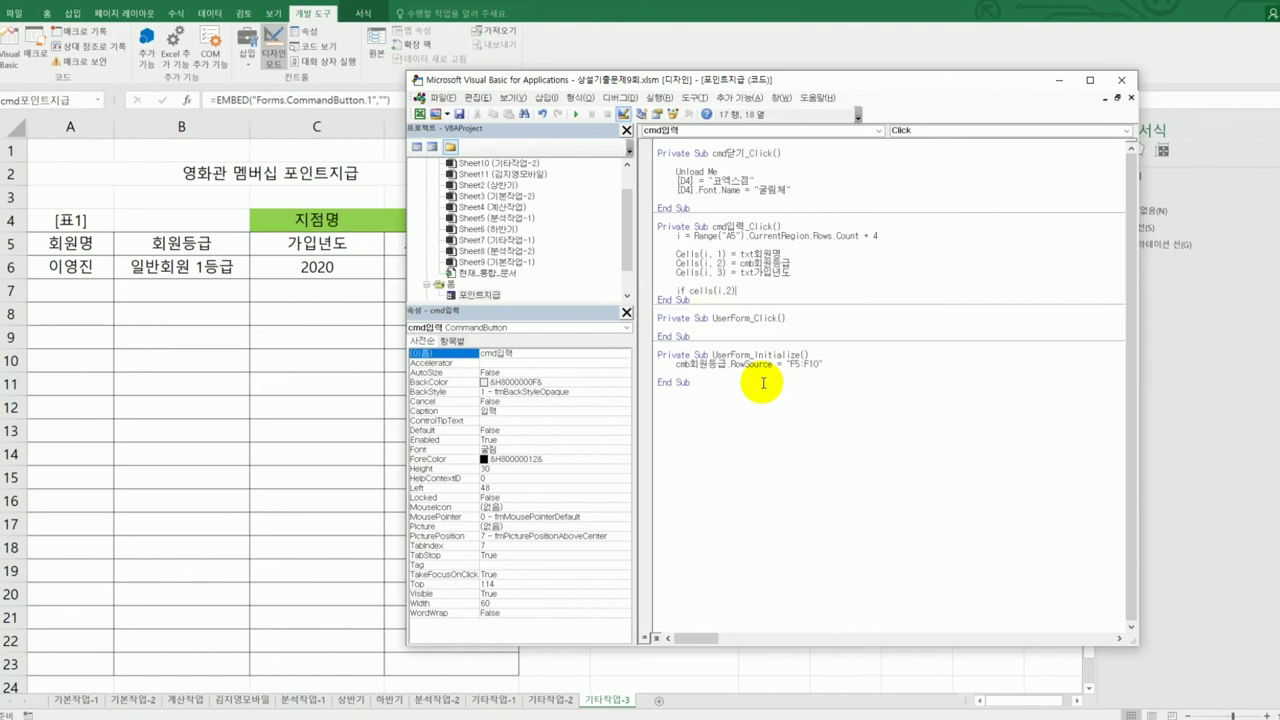
key("Left")
key("Left")
key("Left")
key("Left")
type("right(")
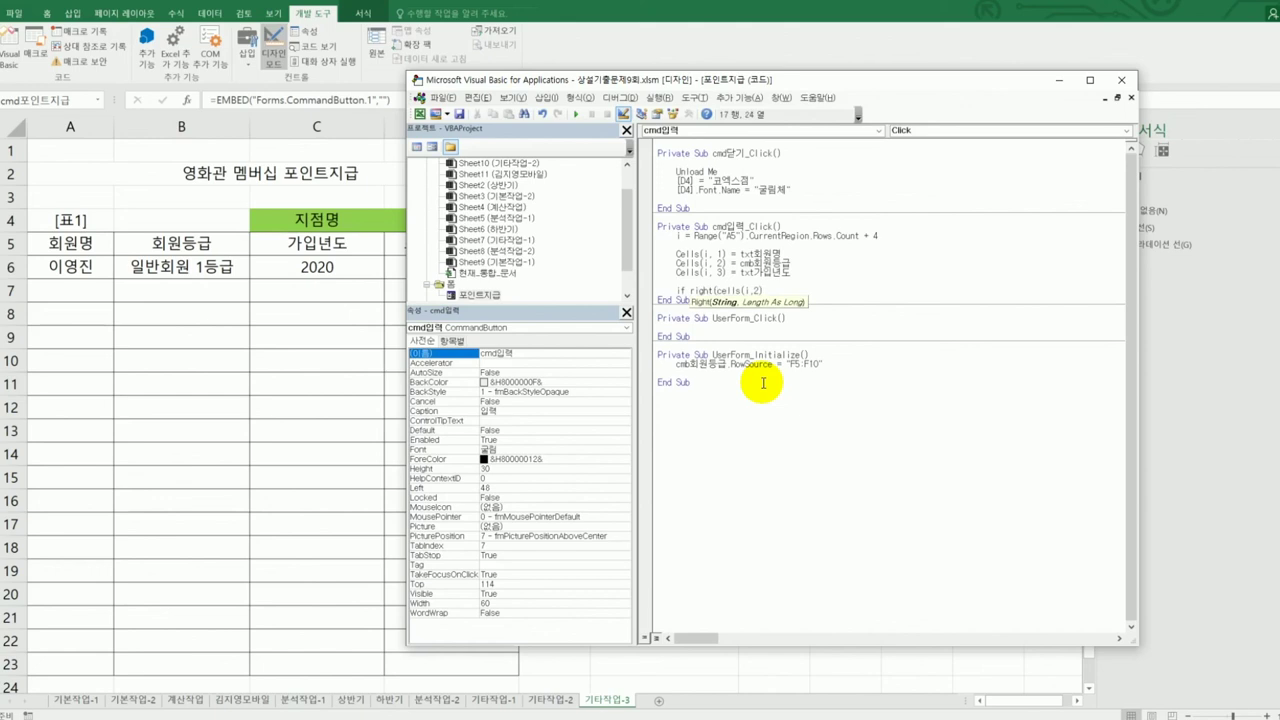
type(",3) = ")
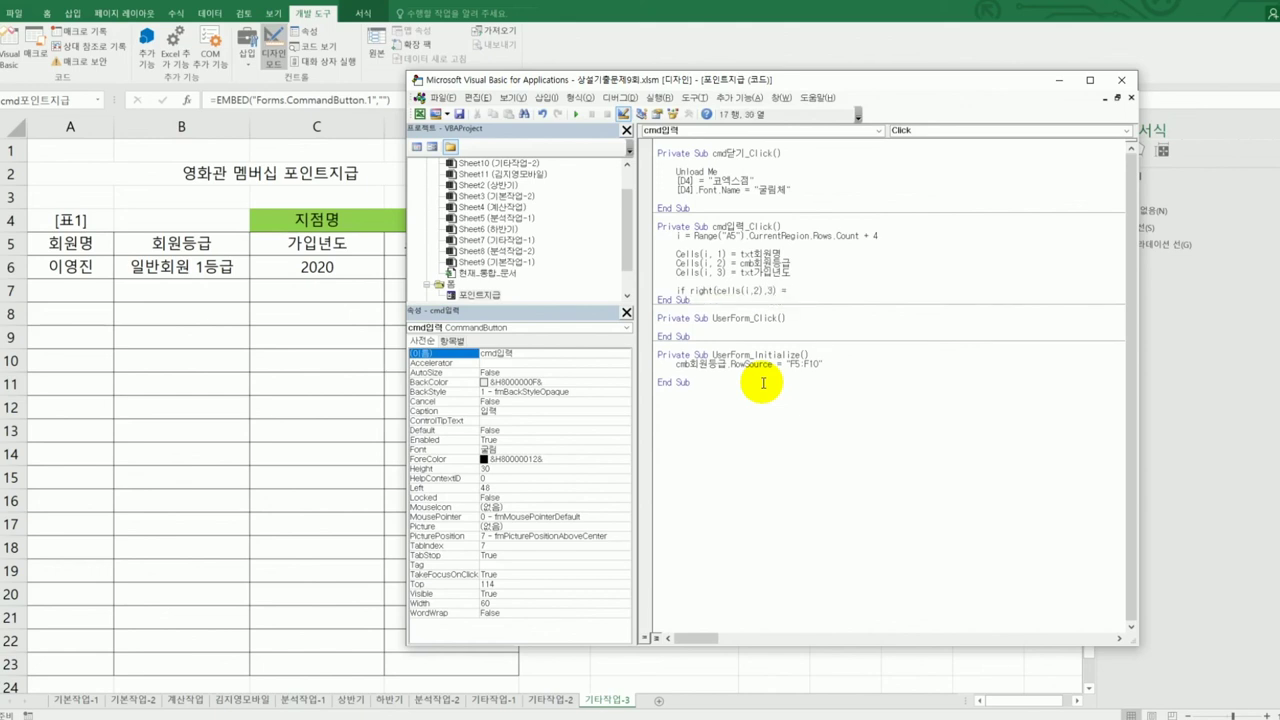
type("\"1등급\" Then")
key("Return")
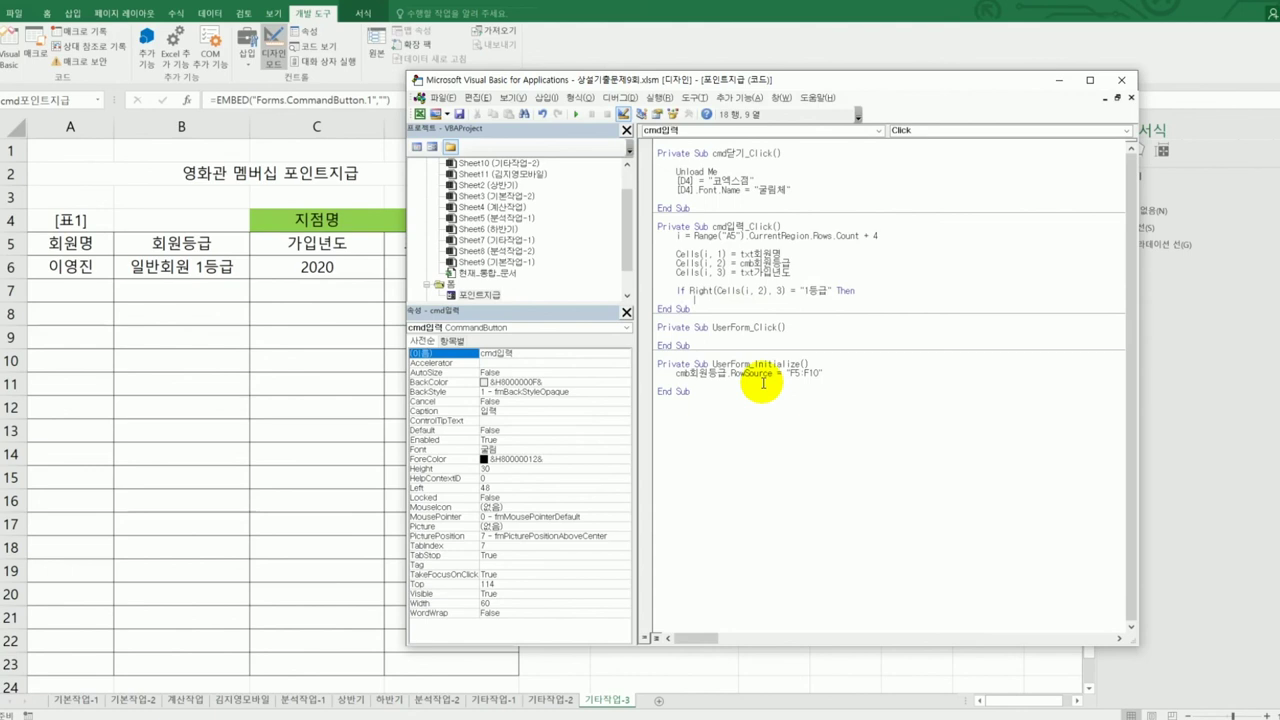
Add Cells(i, 4) = 50000 as the statement for the true case of the 1등급 condition
type("cells(i,")
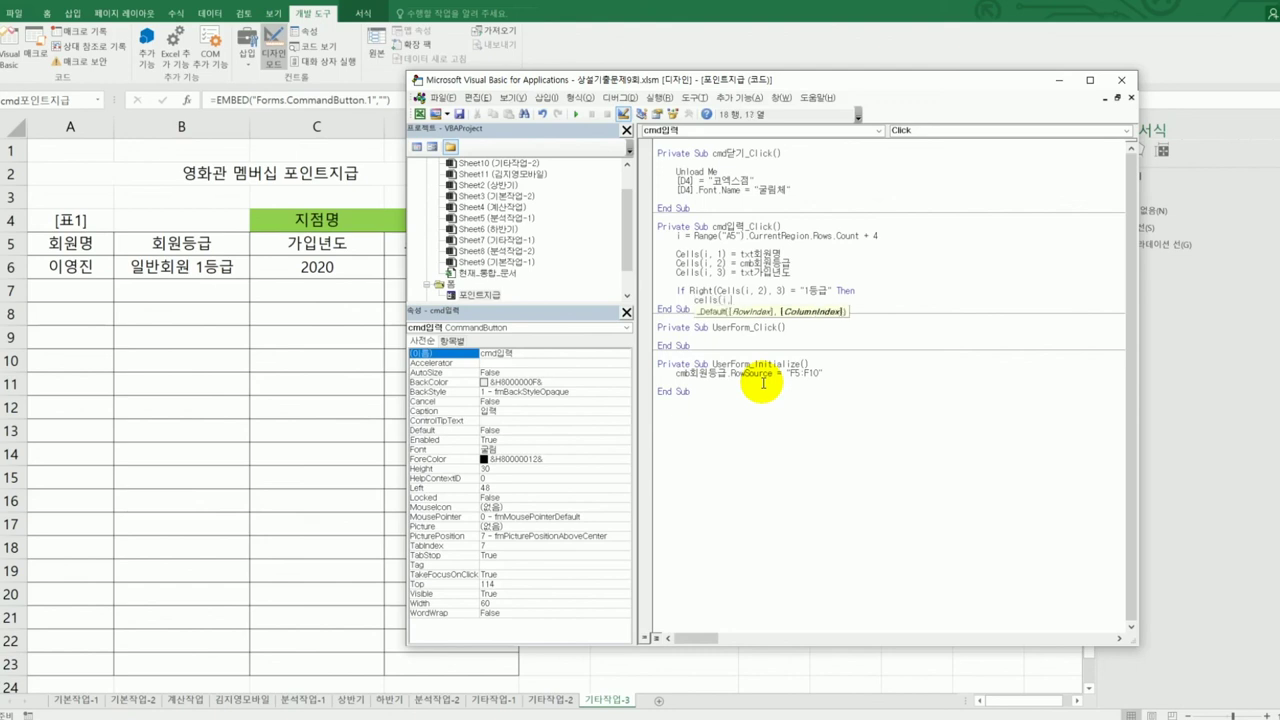
type("4)")
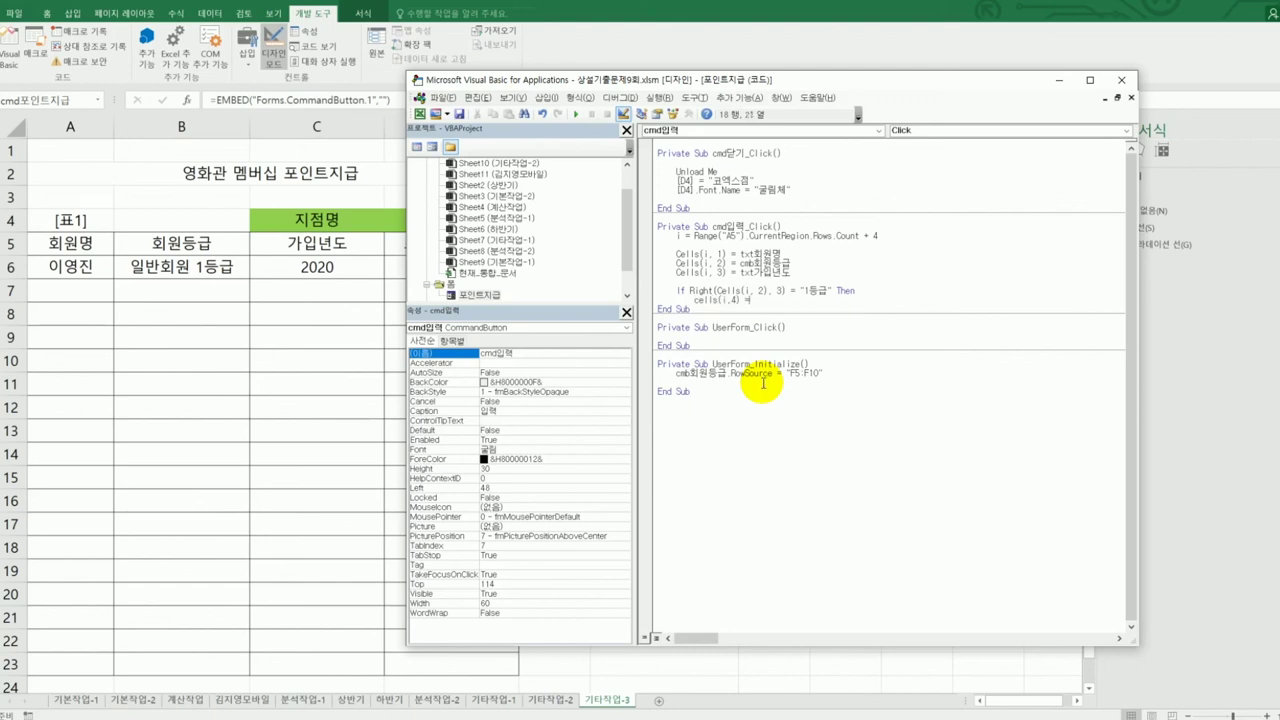
type(" = 50000")
key("Return")
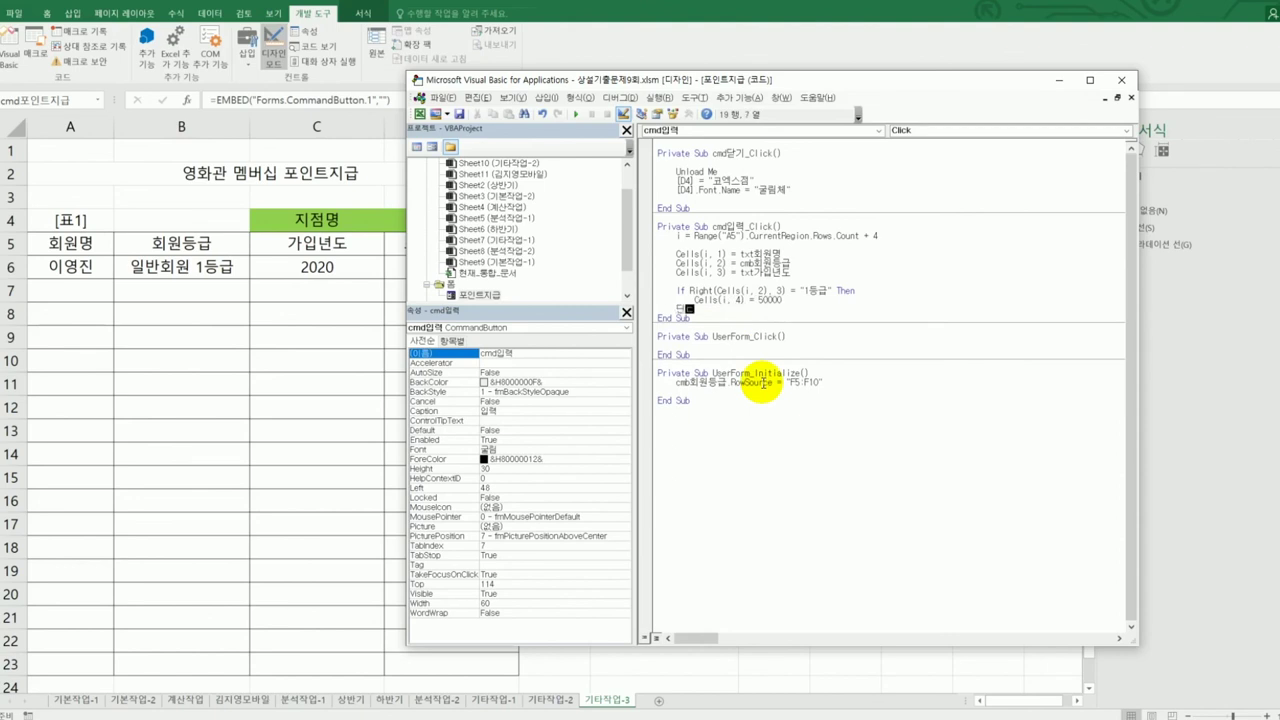
Add an Else branch with Cells(i, 4) = 20000 and close the condition with End If
type("else")
key("Return")
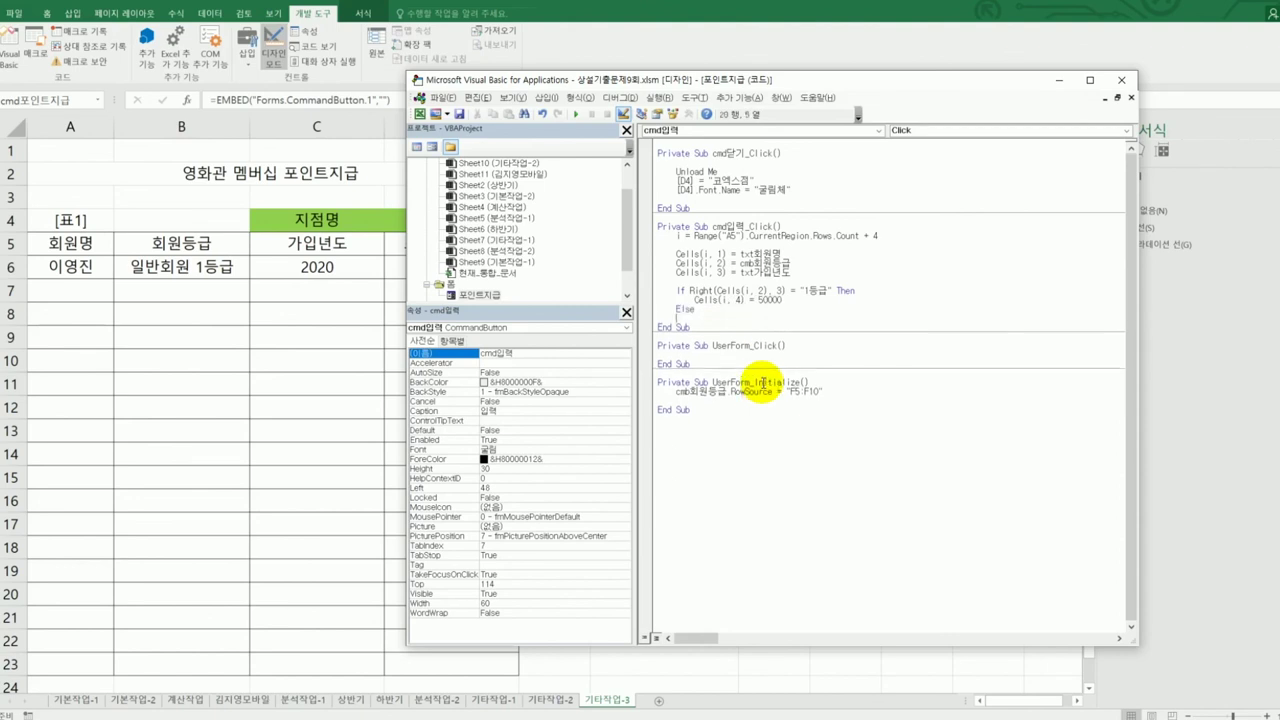
key("shift+End")
key("ctrl+c")
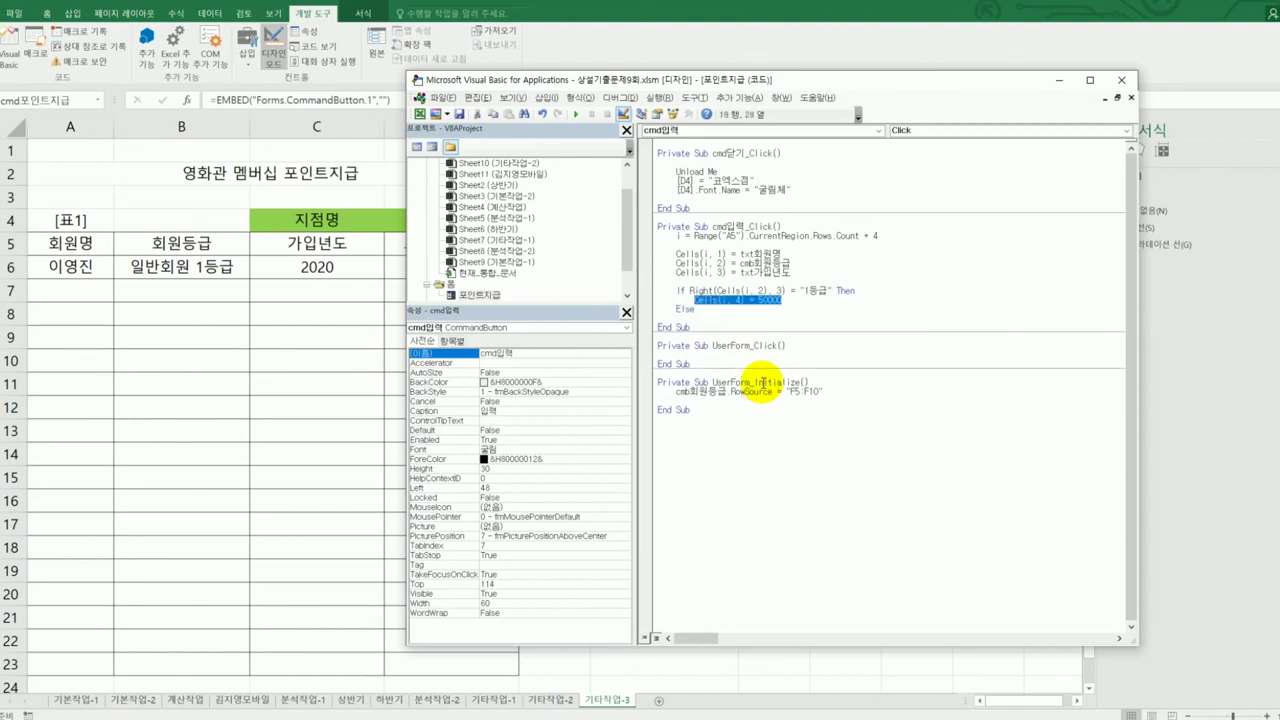
key("Tab")
key("Down")
key("ctrl+v")
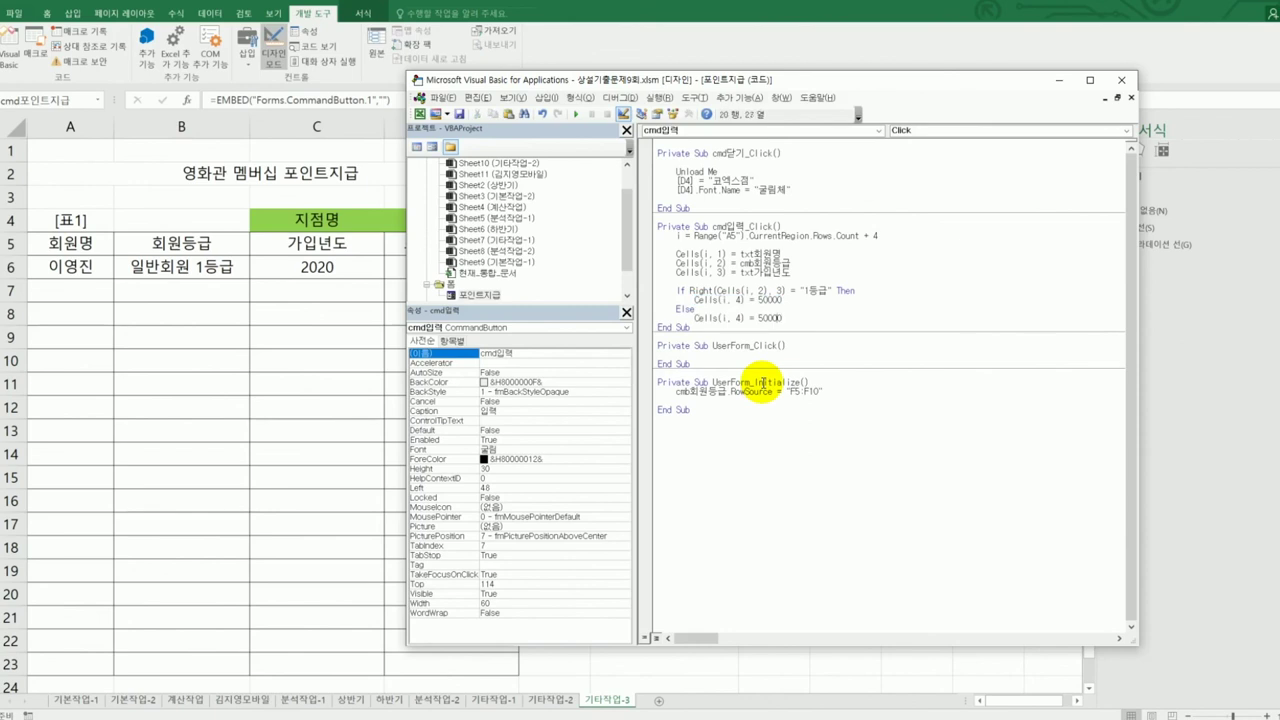
key("Delete")
type("2")
key("Return")
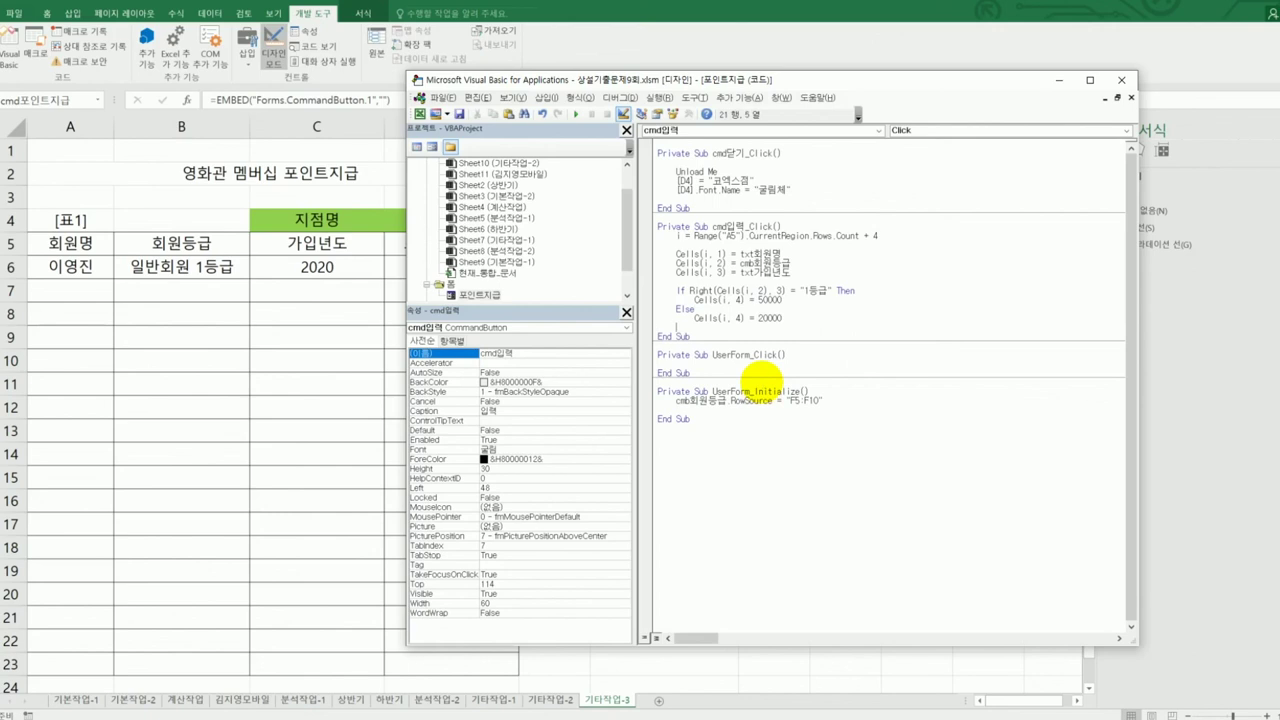
type("end if")
key("Return")
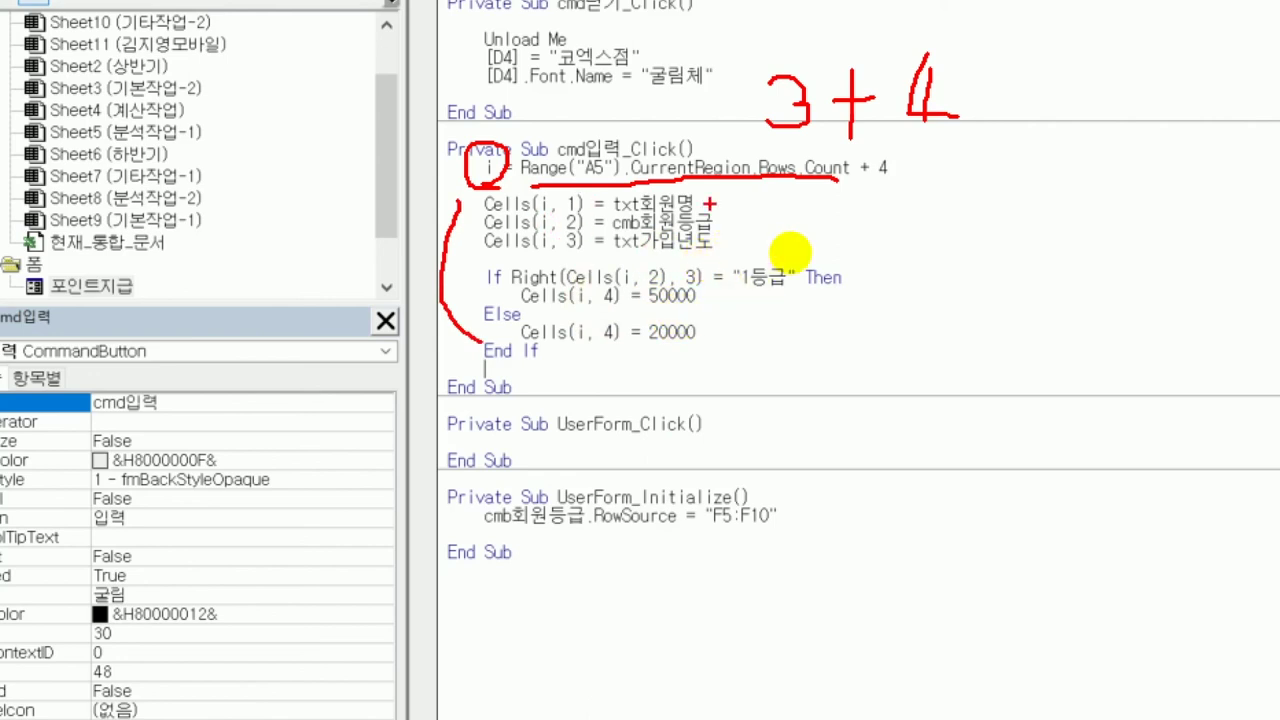
mouse_move(734, 199)
left_mouse_down()
mouse_move(750, 202)
mouse_move(745, 248)
left_mouse_up()
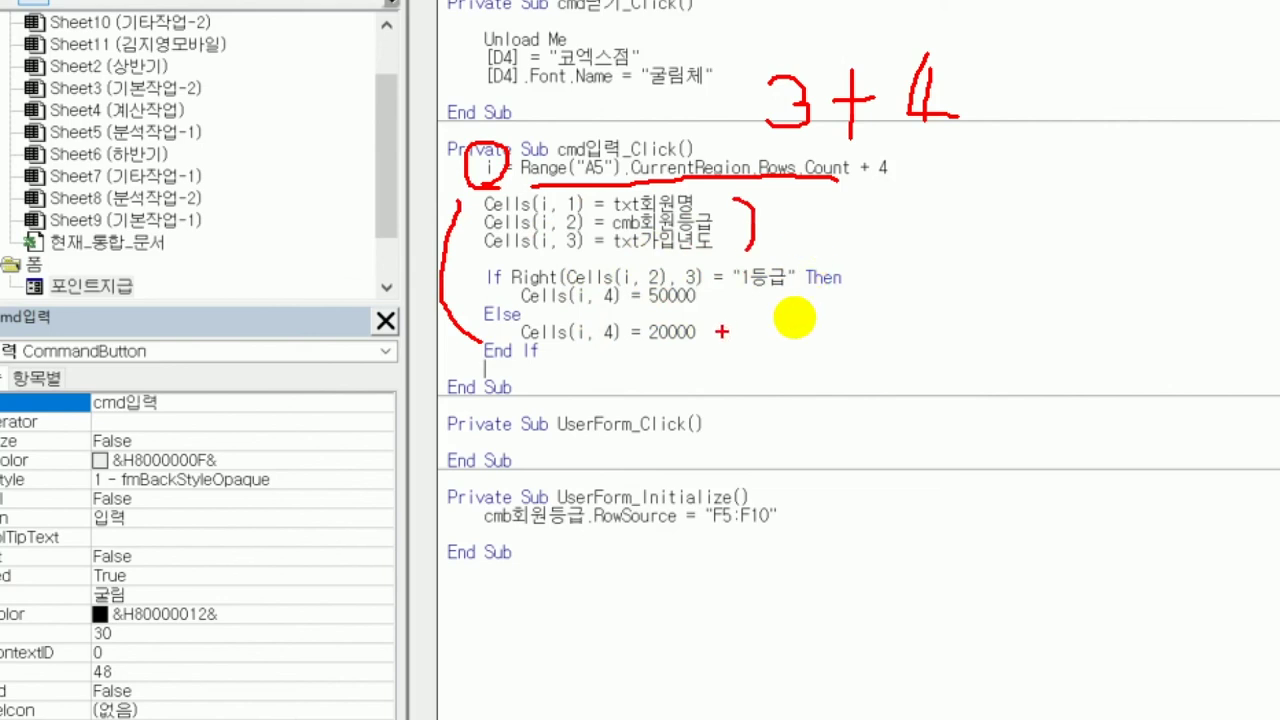
left_click_drag(612, 231, 716, 229)
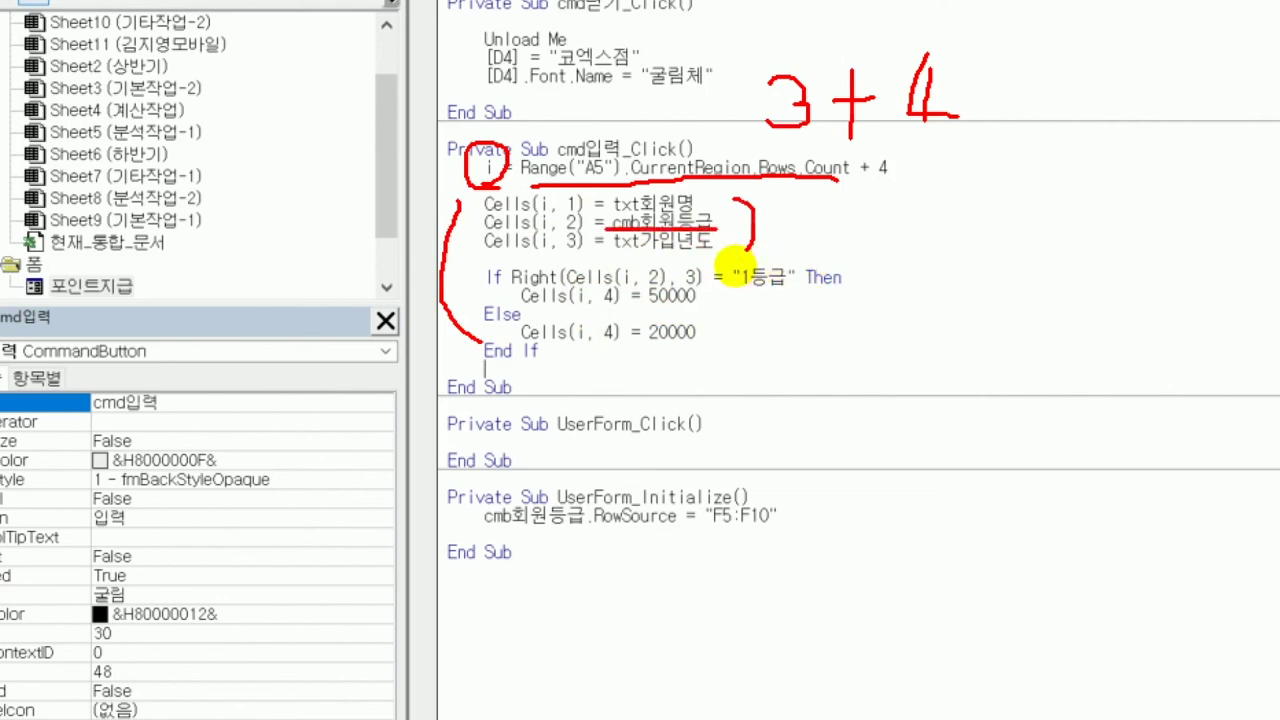
mouse_move(680, 268)
left_mouse_down()
mouse_move(705, 296)
mouse_move(752, 297)
mouse_move(740, 297)
left_mouse_up()
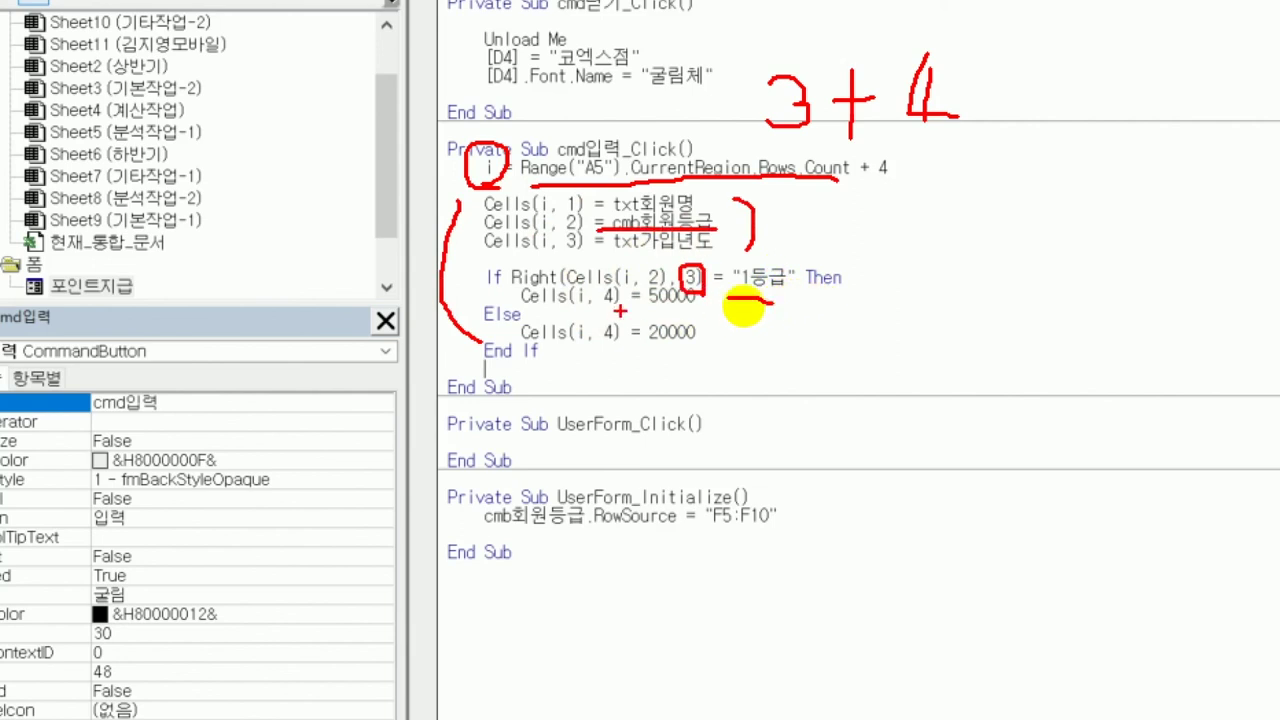
left_click_drag(626, 303, 712, 302)
left_click_drag(622, 347, 718, 346)
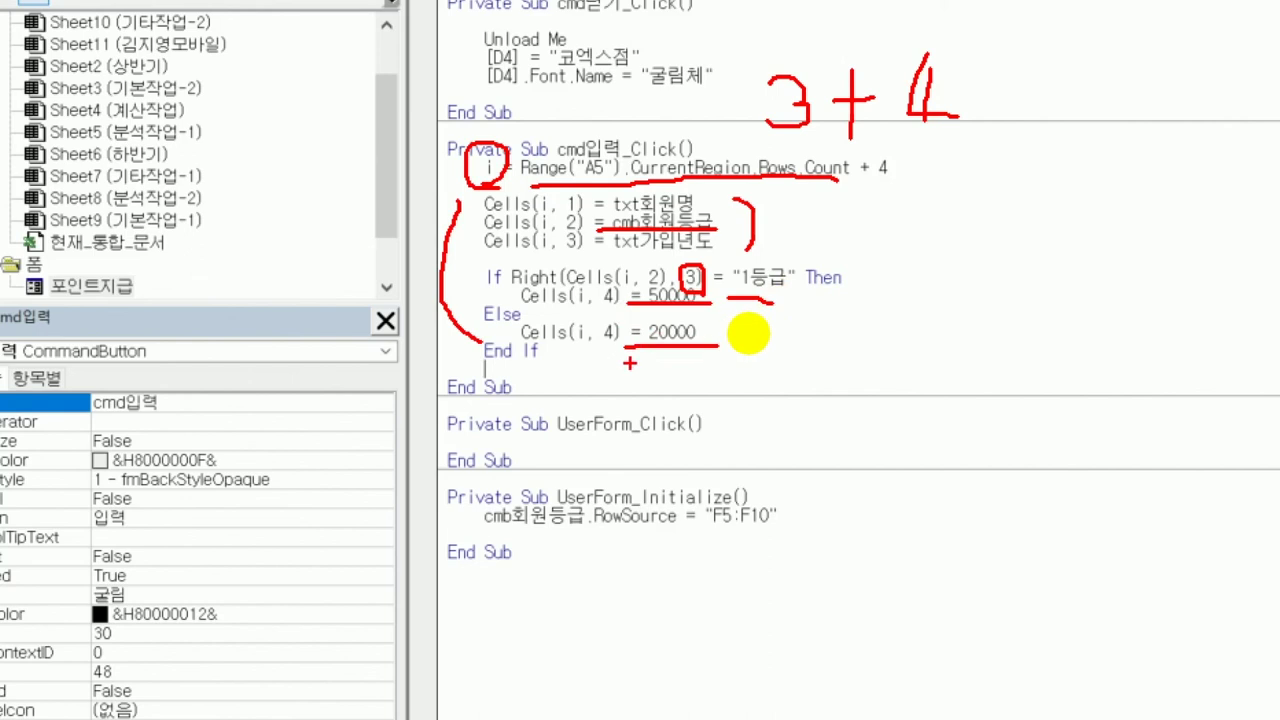
key("Escape")
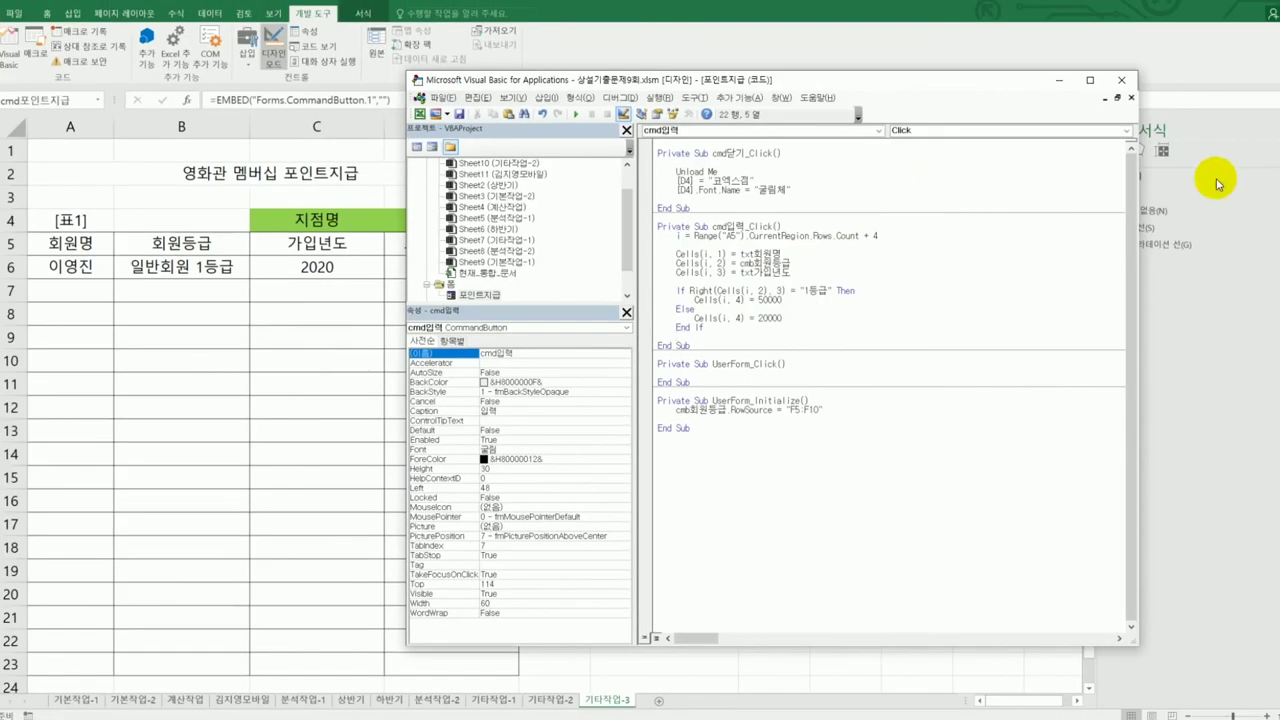
Close the code editor, turn off design mode and open the 포인트지급 form from its button on the sheet
left_click(1124, 82)
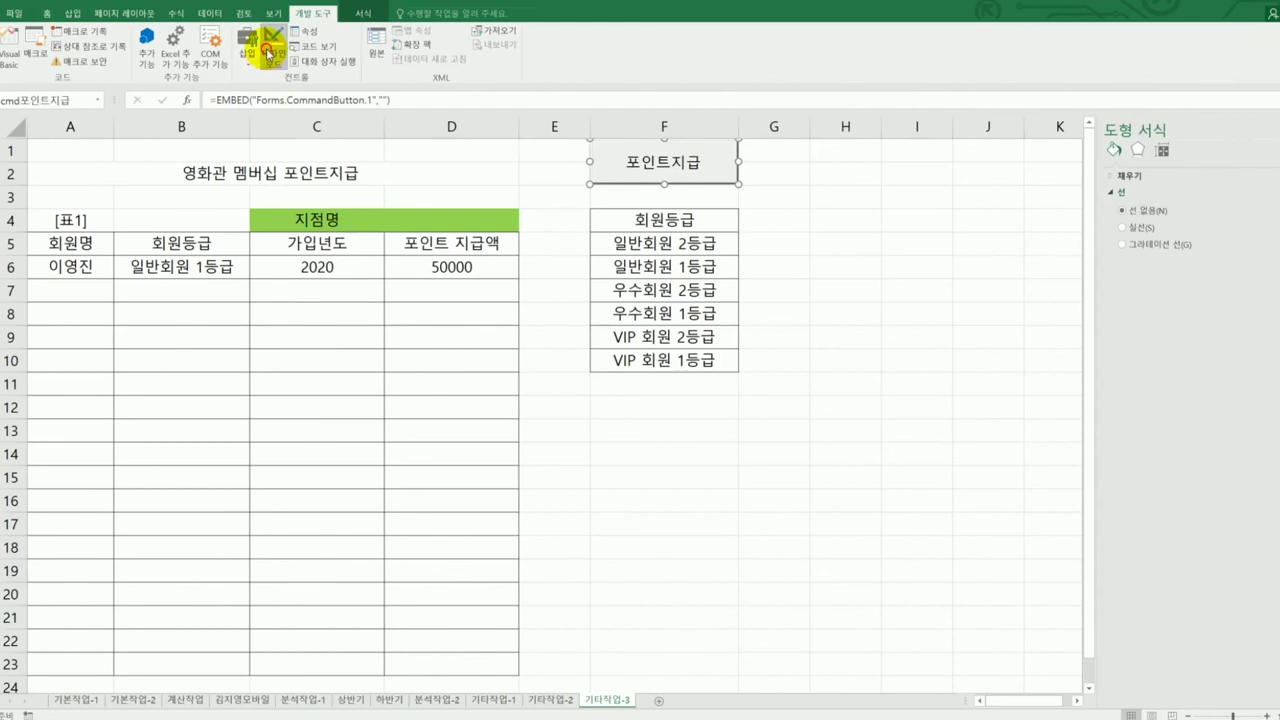
left_click(272, 45)
left_click(728, 416)
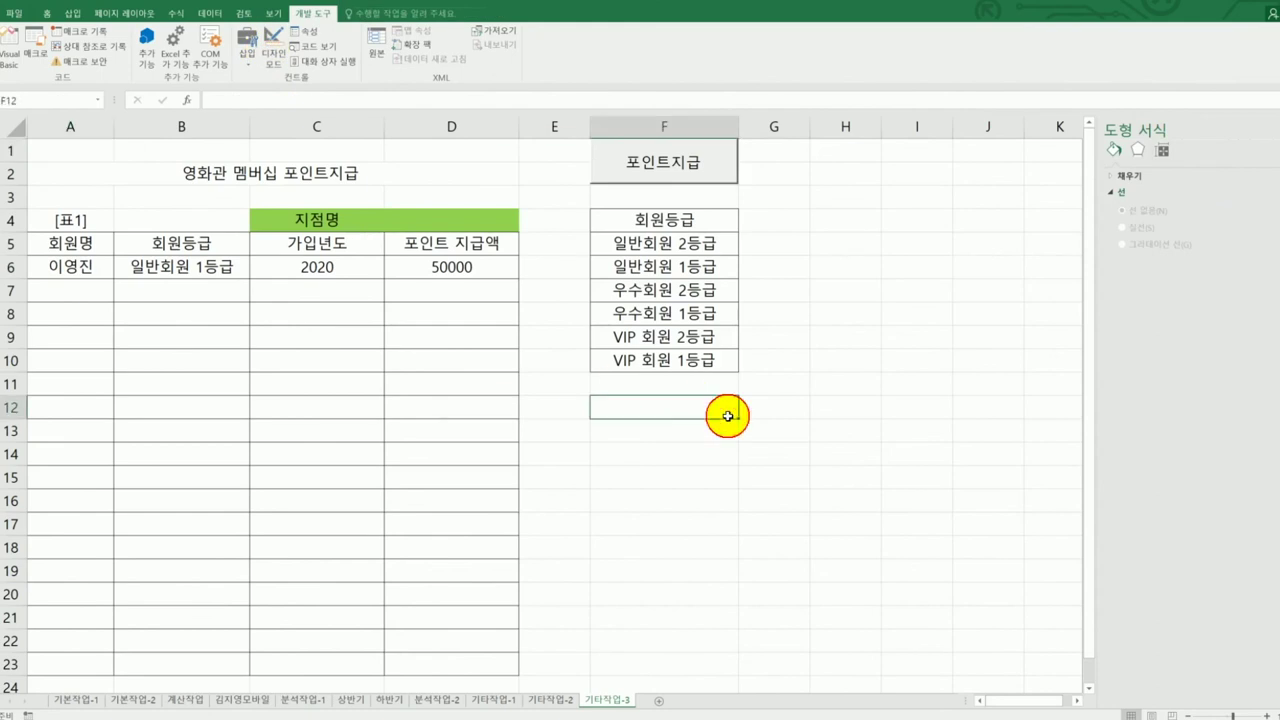
left_click(675, 162)
left_click(718, 310)
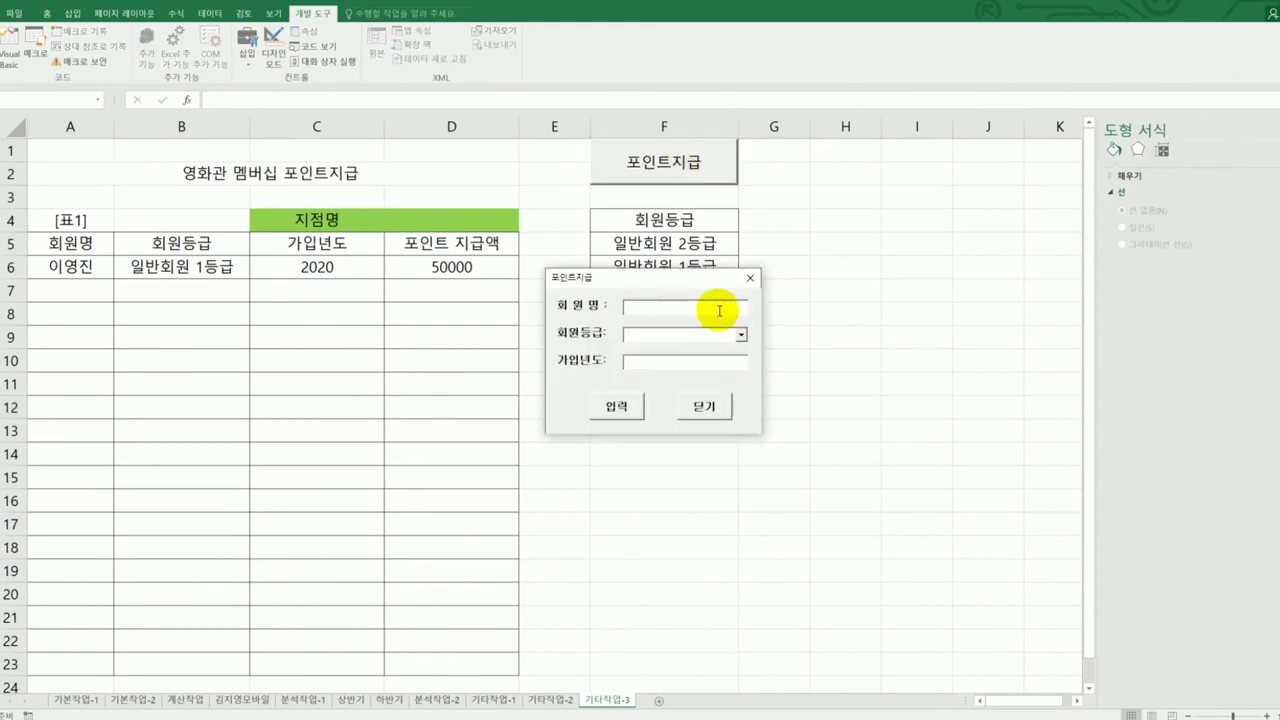
Submit a test record in the 포인트지급 form with the member's name, grade 일반회원 1등급 and joining year 2021
type("홍길ㄷ")
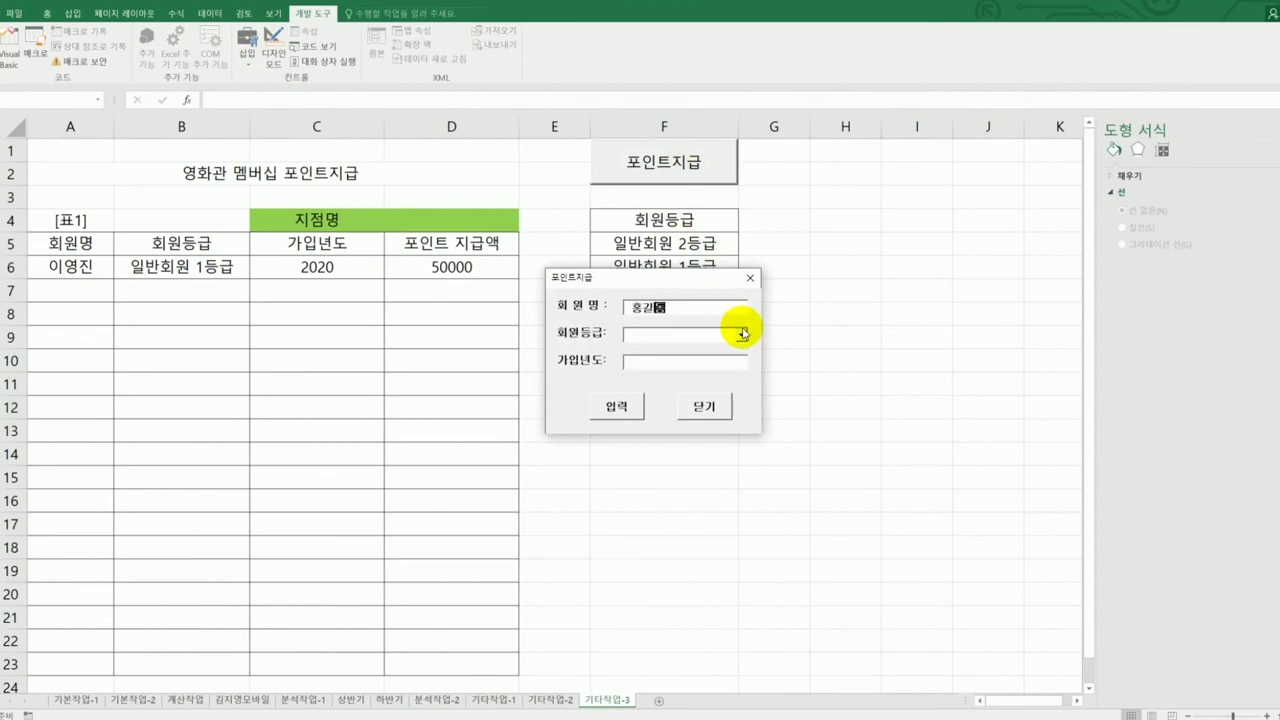
left_click(740, 334)
left_click(733, 358)
left_click(680, 366)
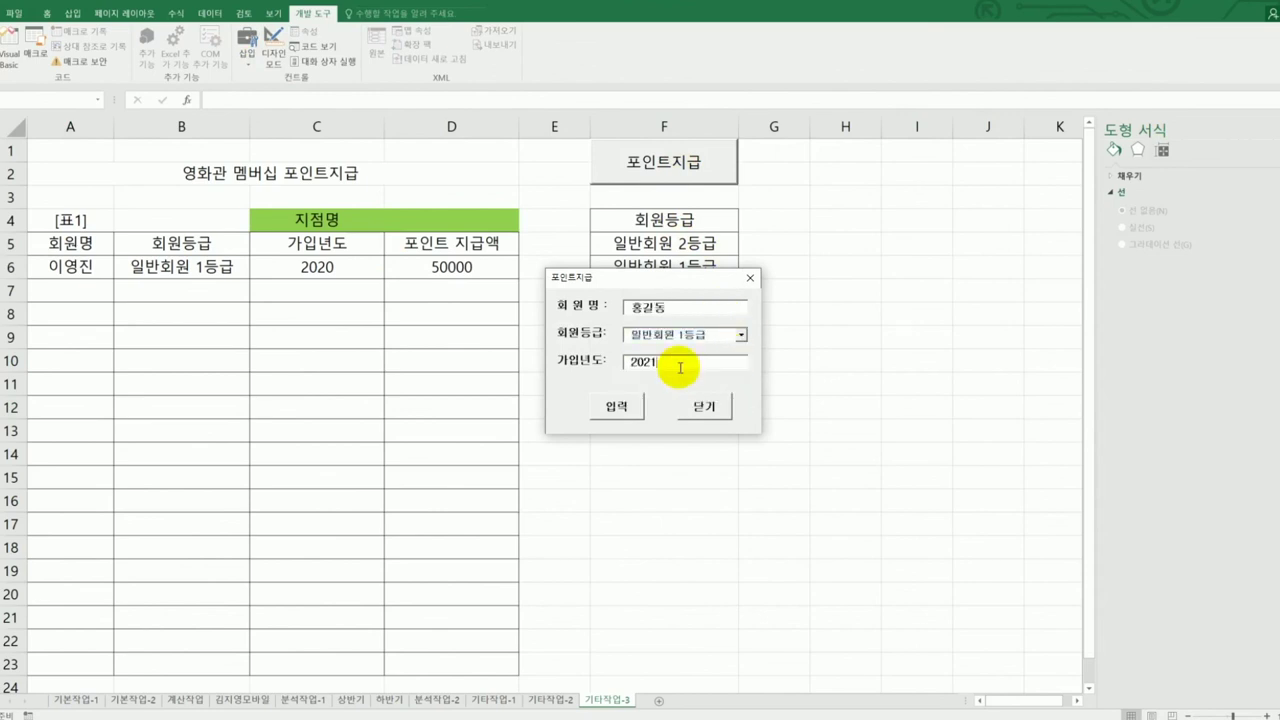
left_click(617, 406)
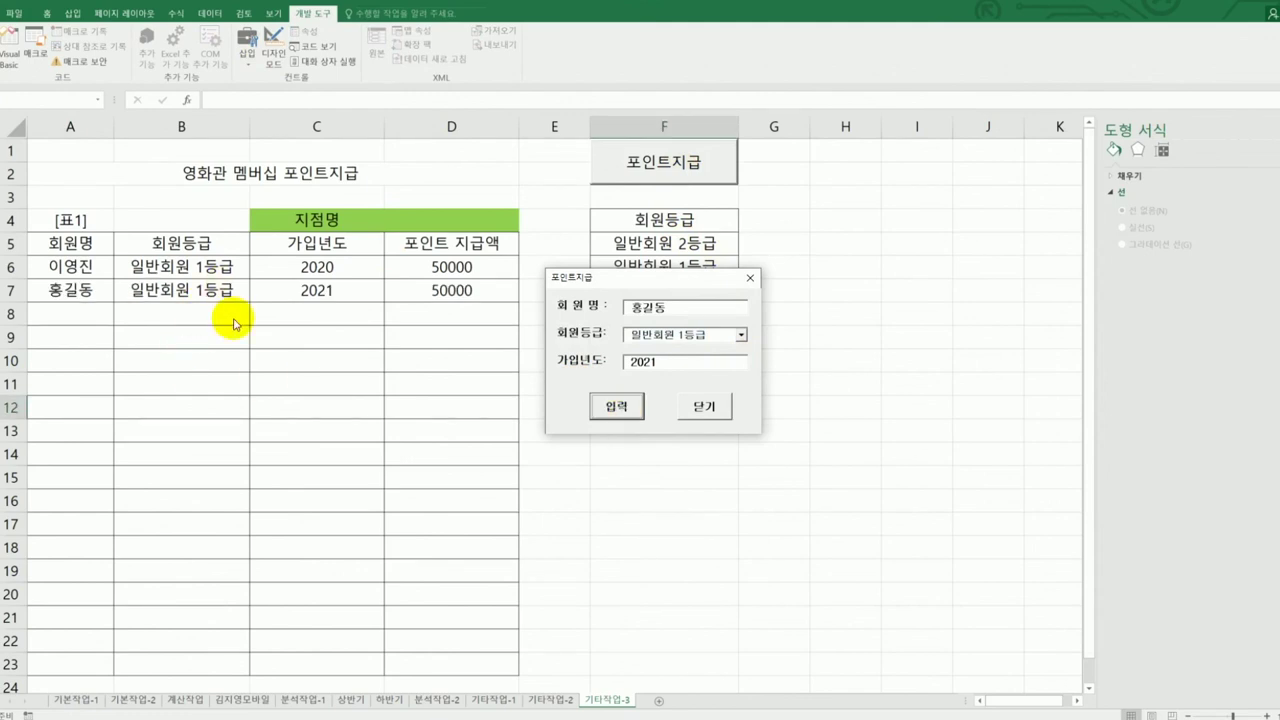
Change the form's member grade to VIP 회원 2등급 and submit it as another record
left_click(742, 337)
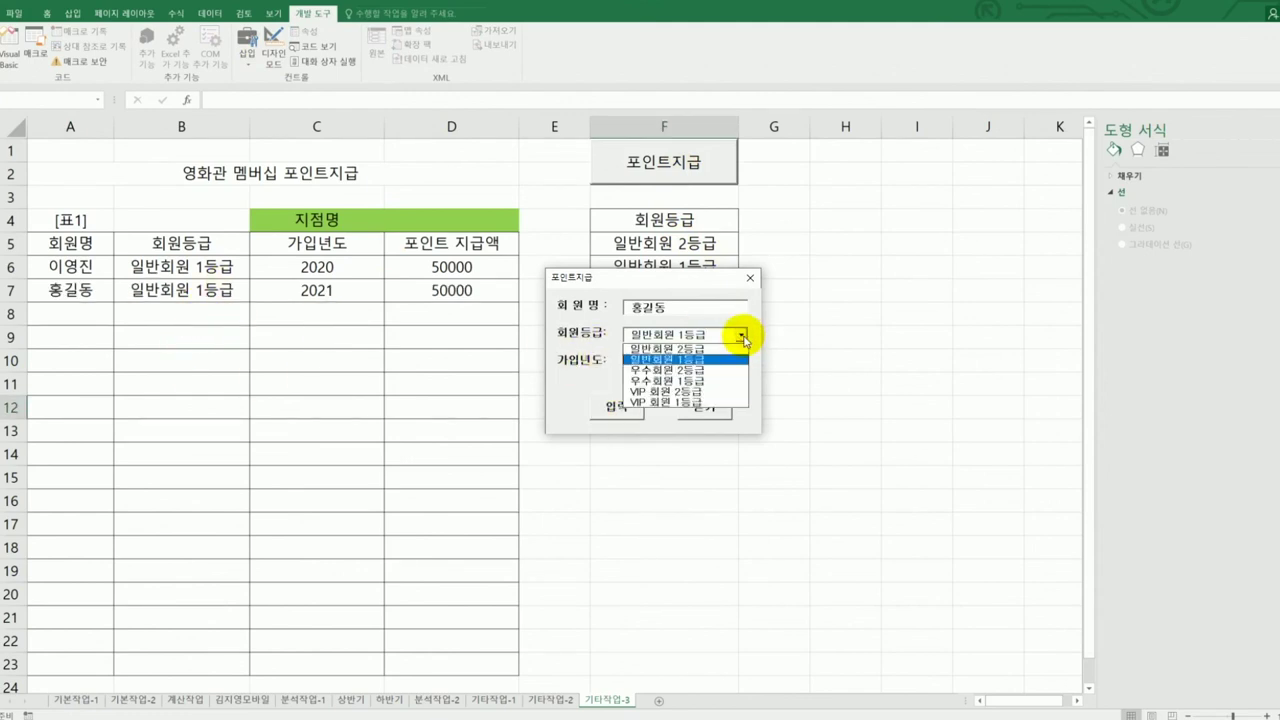
left_click(722, 393)
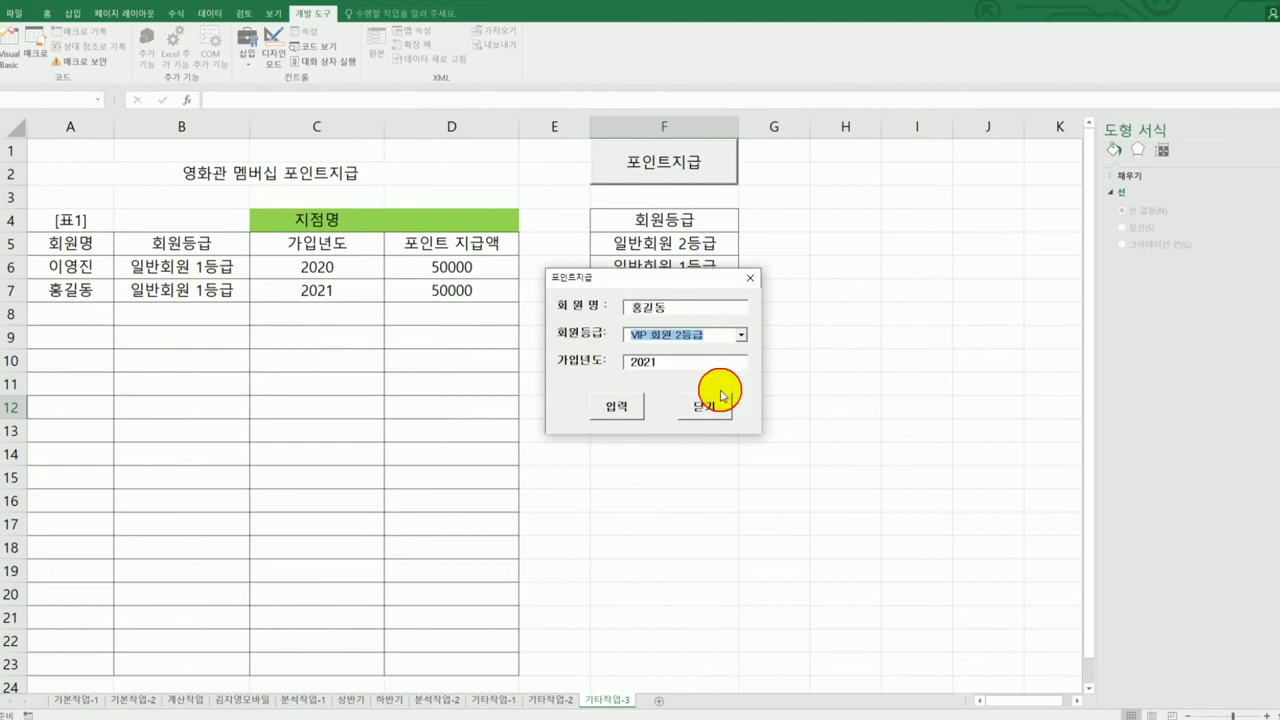
left_click(627, 412)
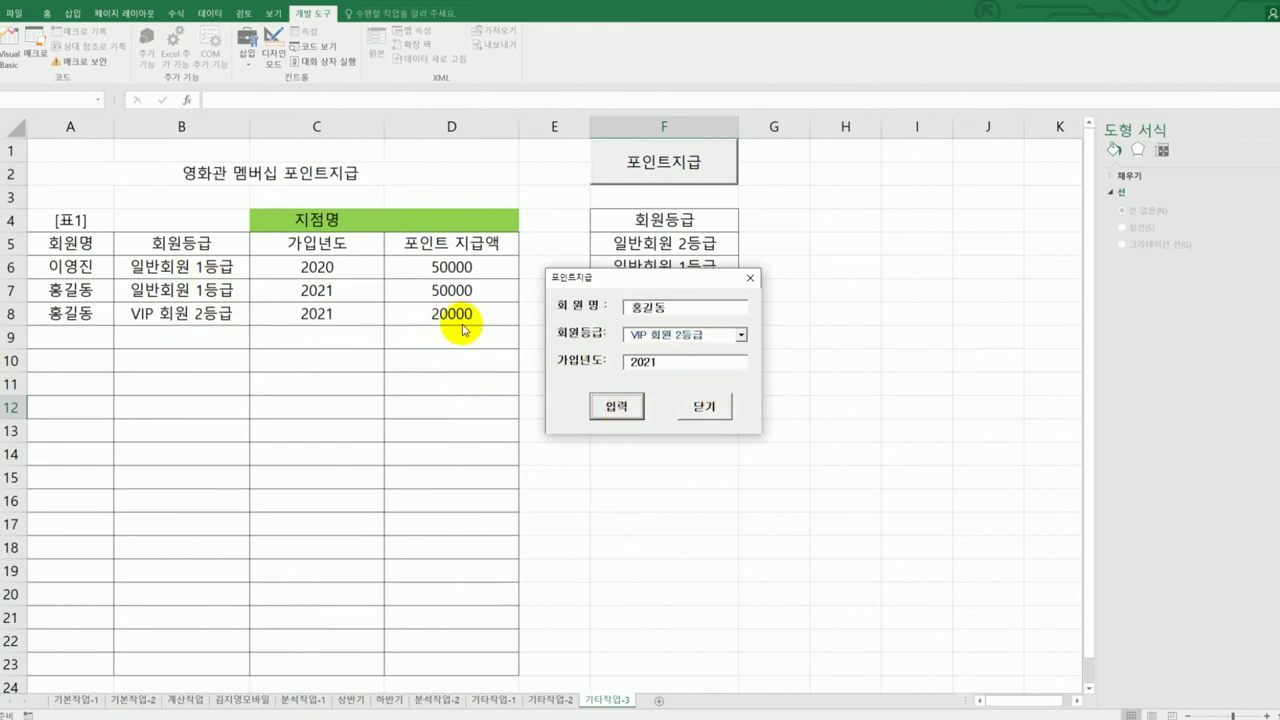
Close the 포인트지급 form with its 닫기 command and inspect the font formatting of cell D4
left_click(700, 410)
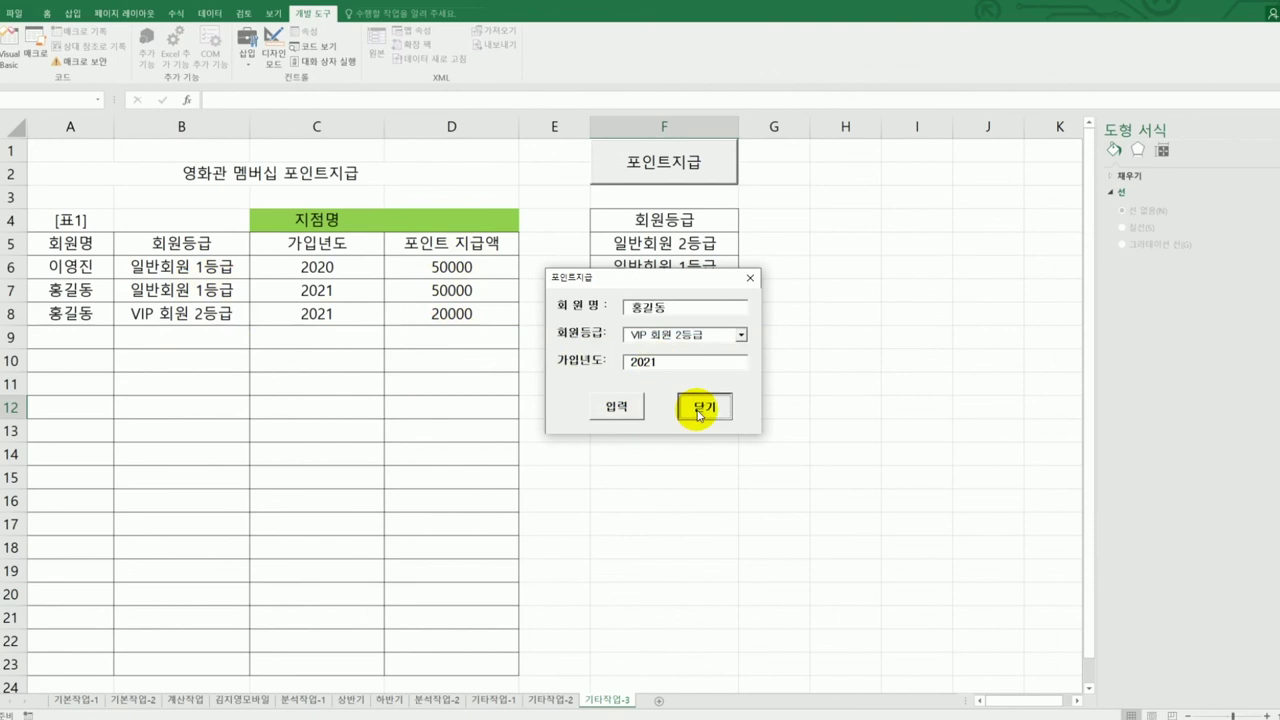
left_click(700, 412)
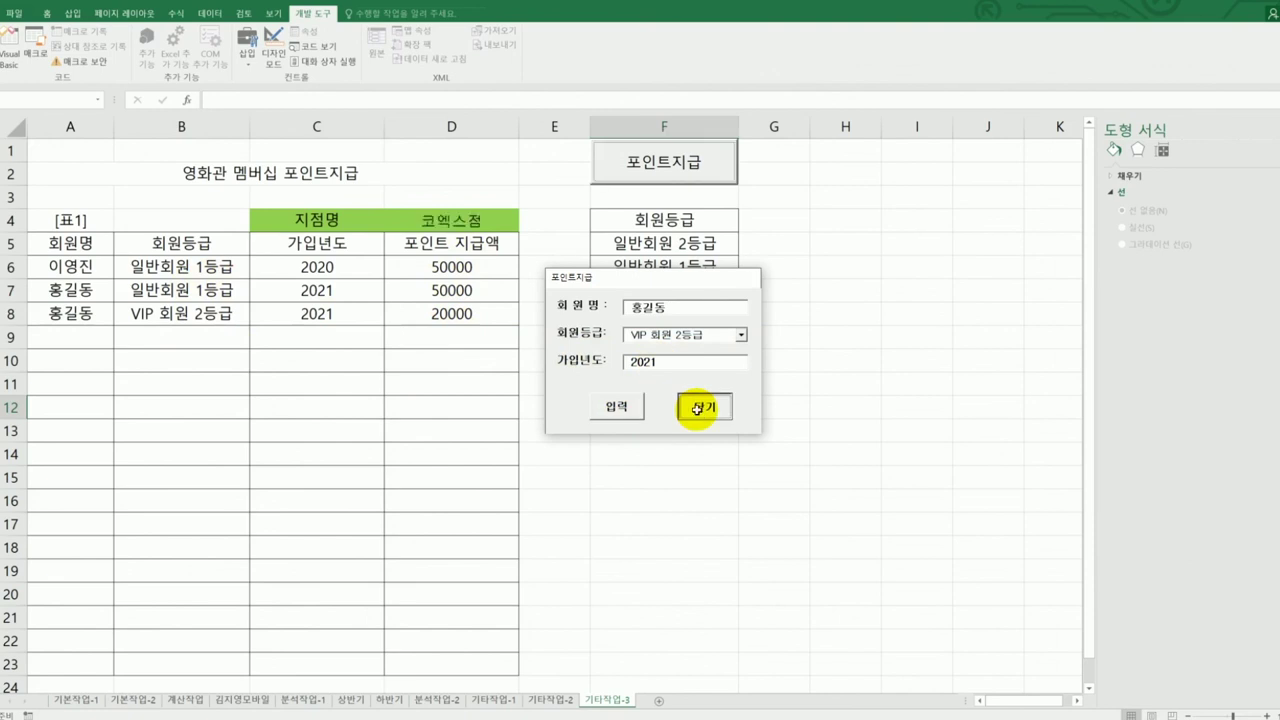
left_click(508, 223)
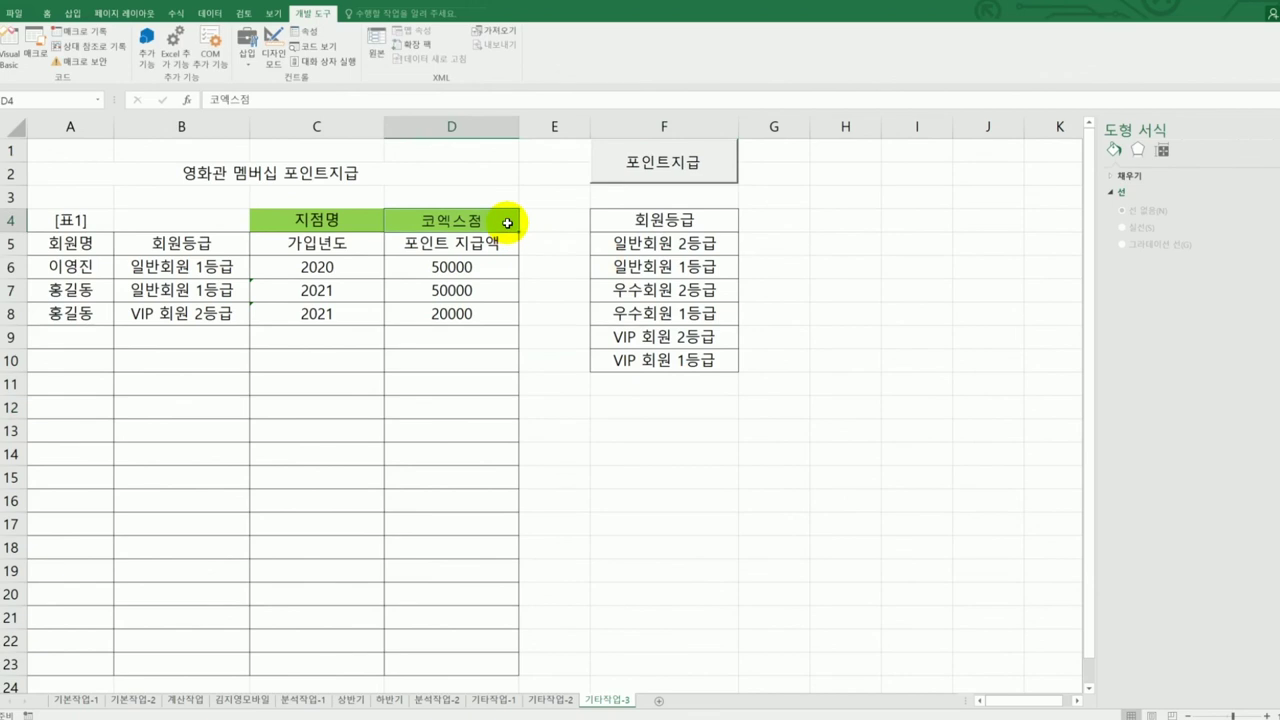
left_click(46, 14)
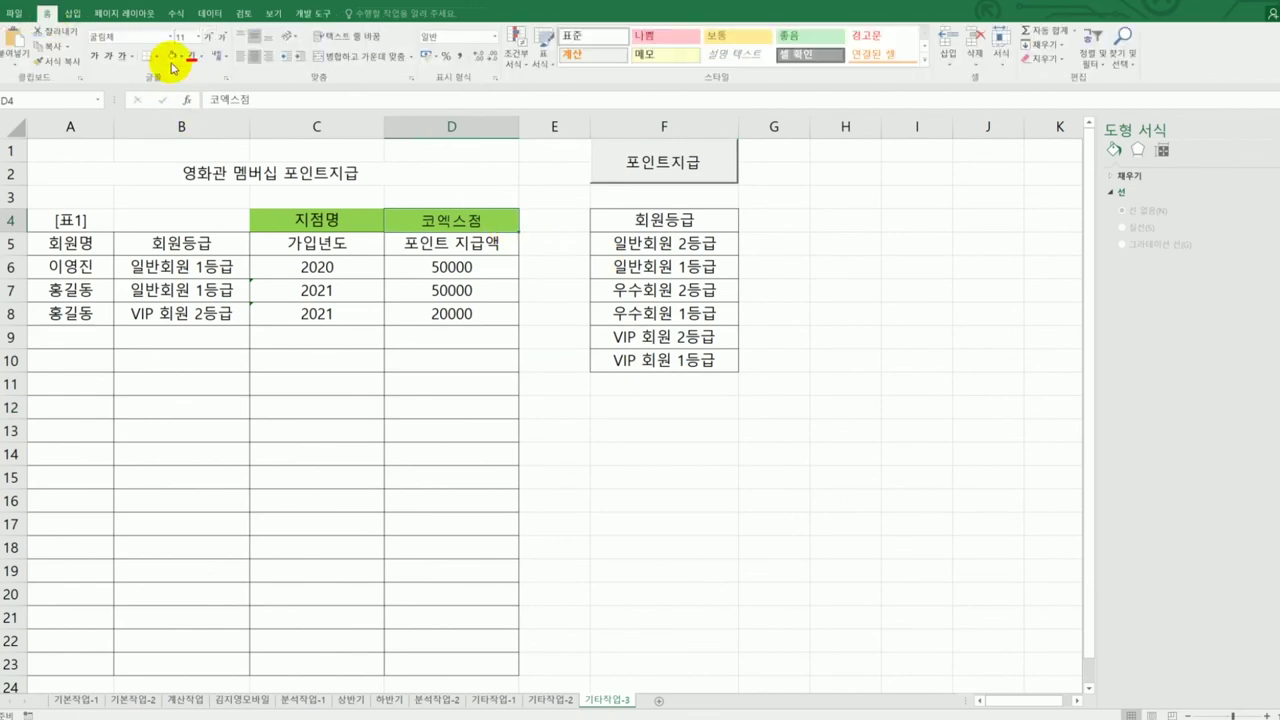